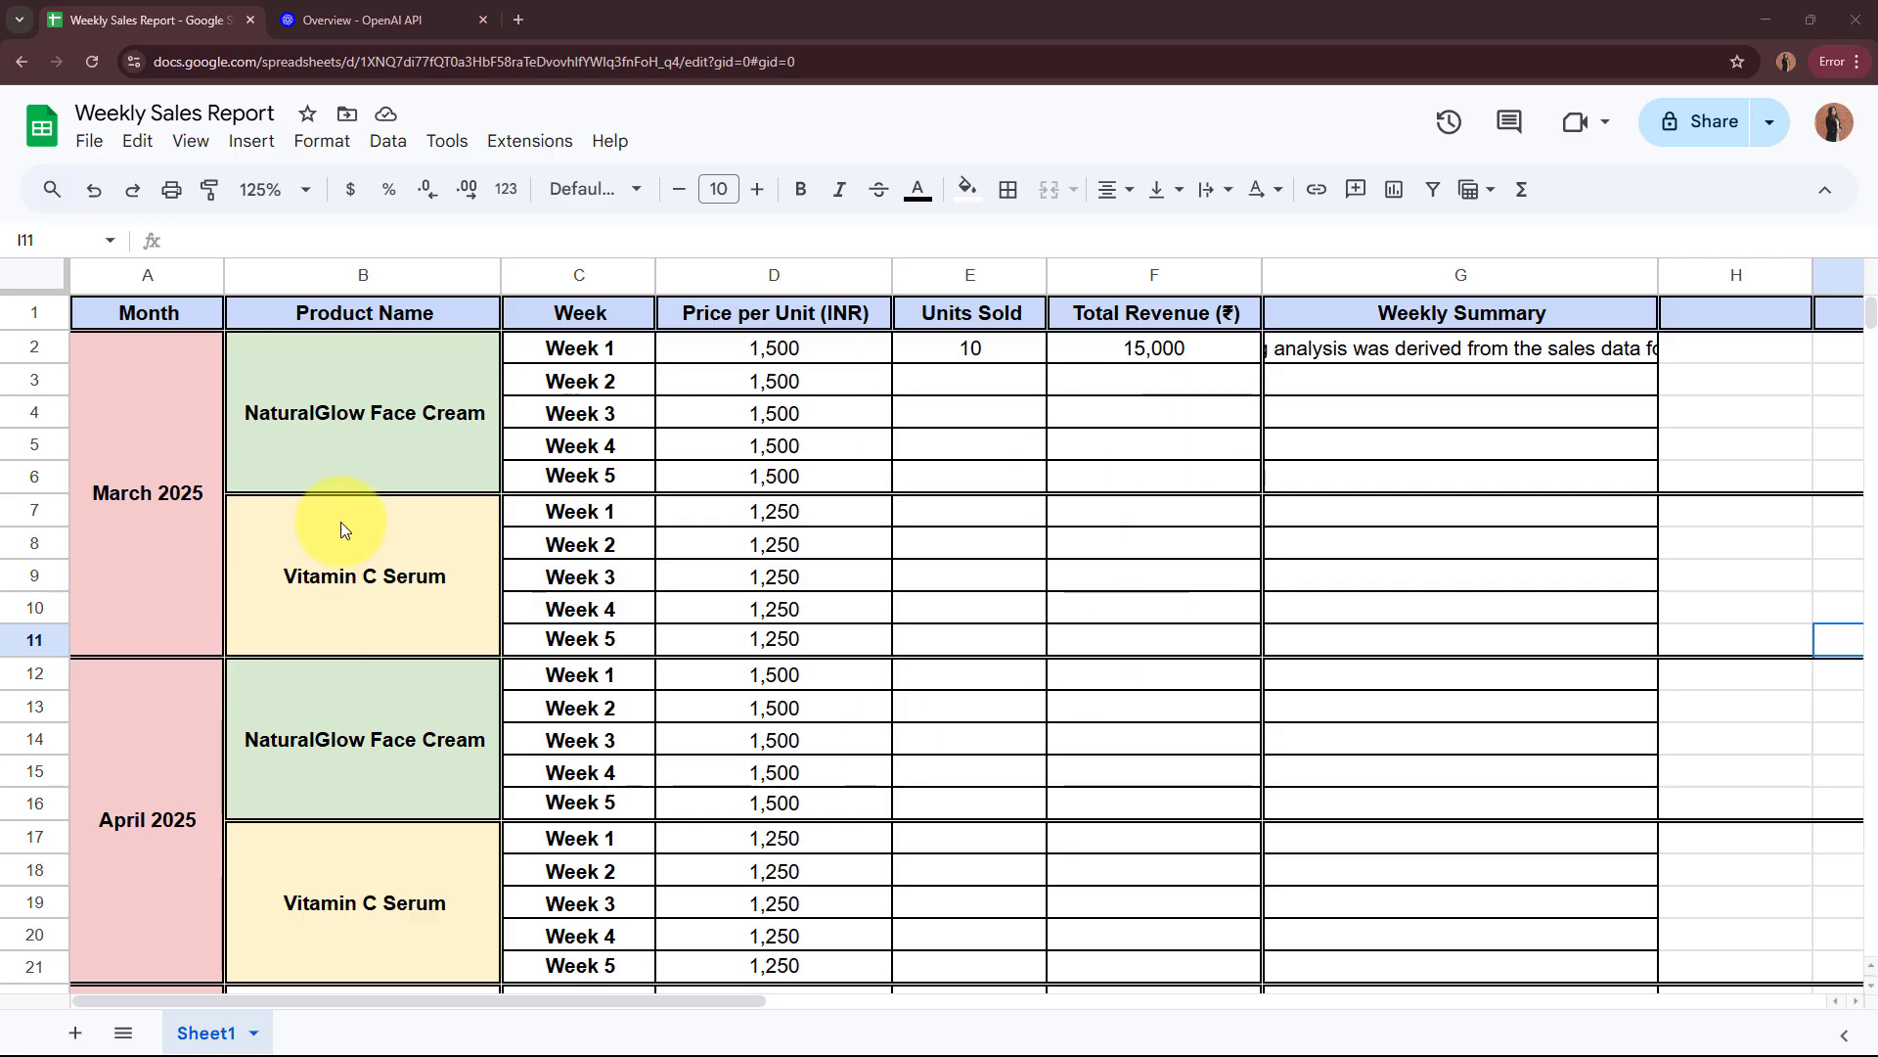
Step: Review the Weekly Sales Report's column headers in row 1, from Month through Total Revenue (₹)
{"action": "left_click", "coordinate": [186, 318]}
{"action": "left_click", "coordinate": [390, 315]}
{"action": "left_click", "coordinate": [624, 318]}
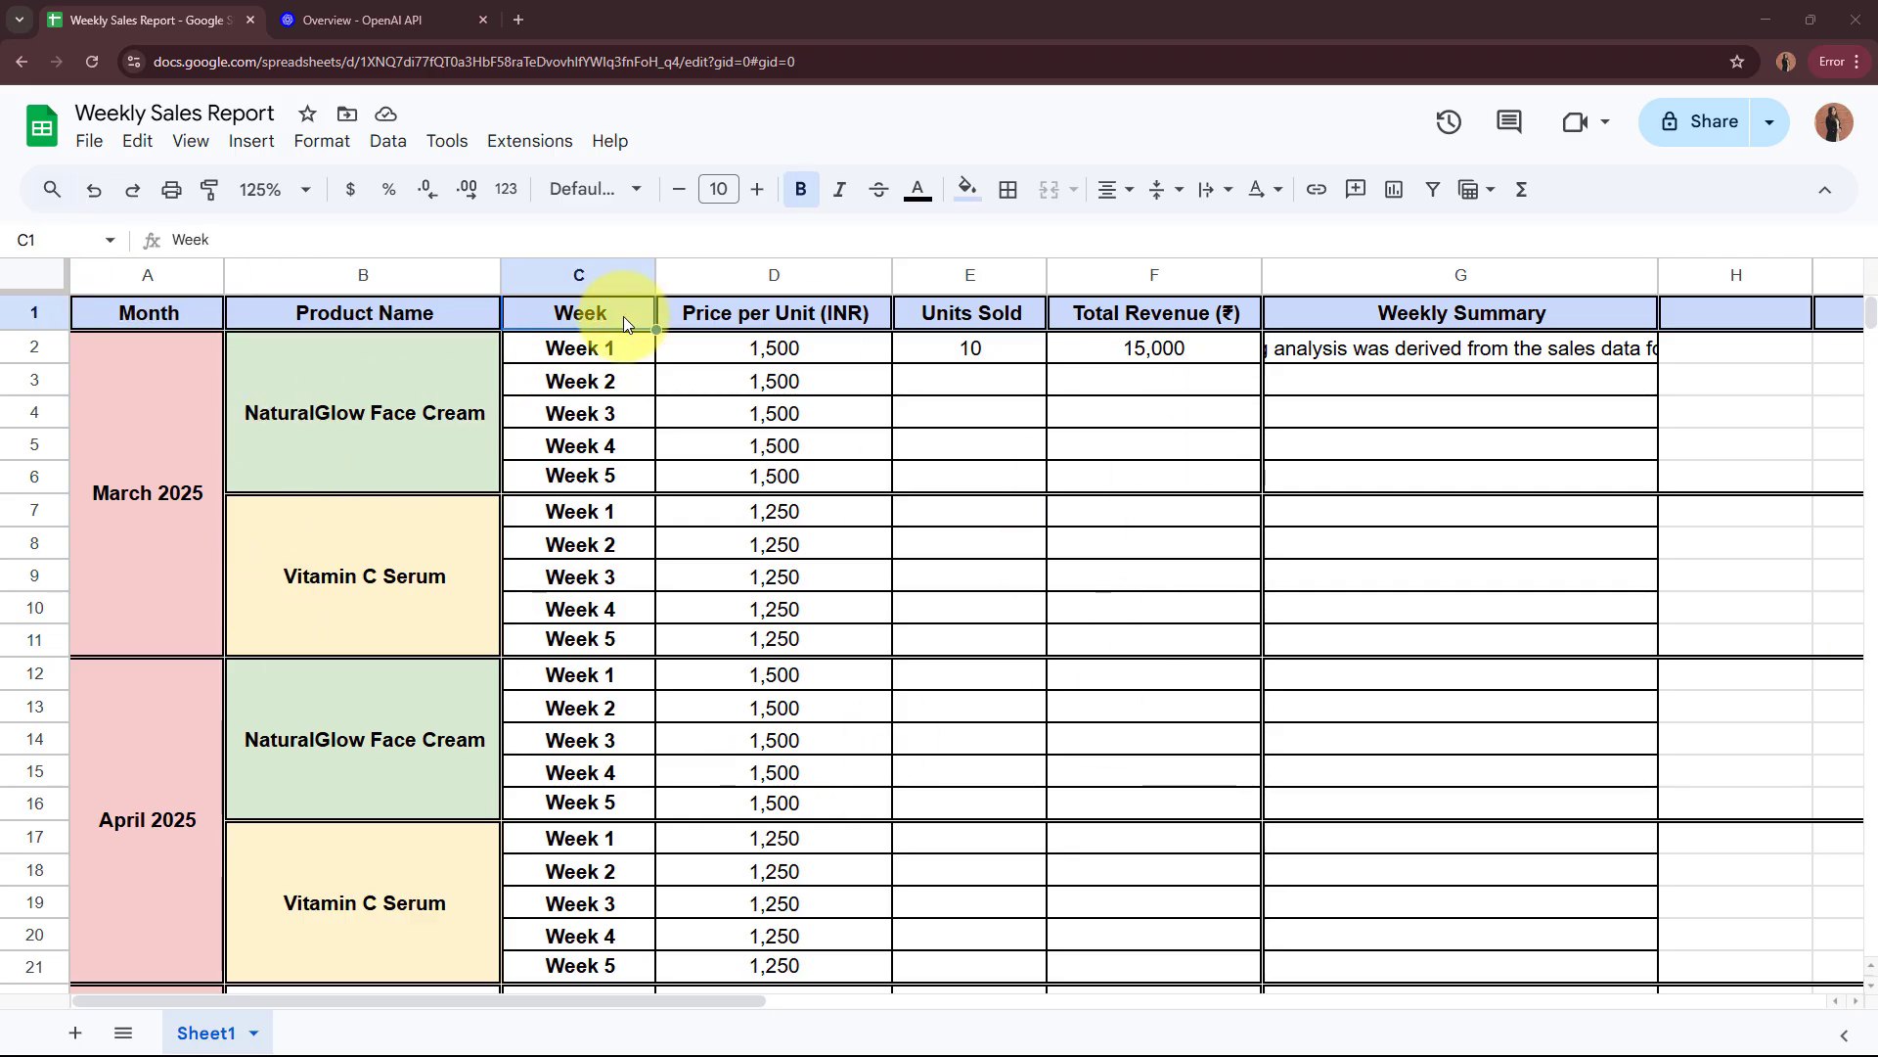
{"action": "left_click", "coordinate": [719, 315]}
{"action": "left_click", "coordinate": [939, 315]}
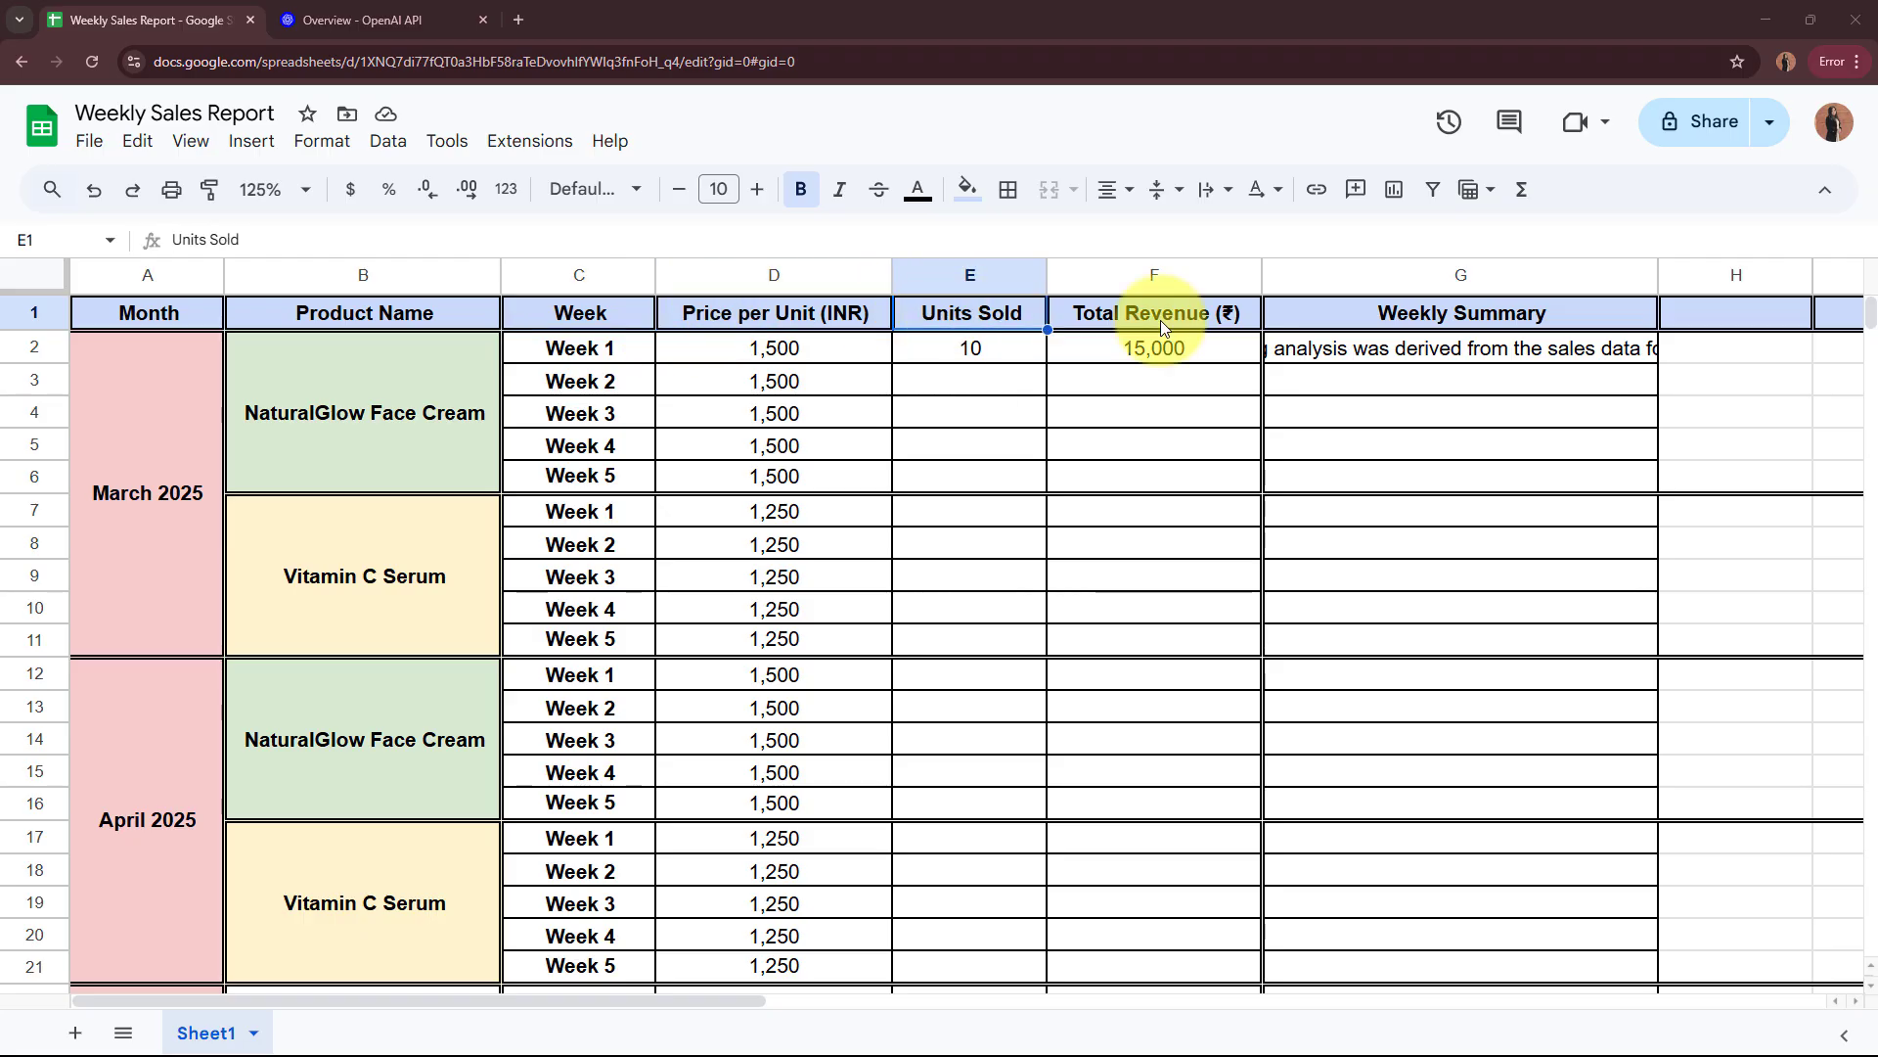
{"action": "left_click", "coordinate": [1174, 323]}
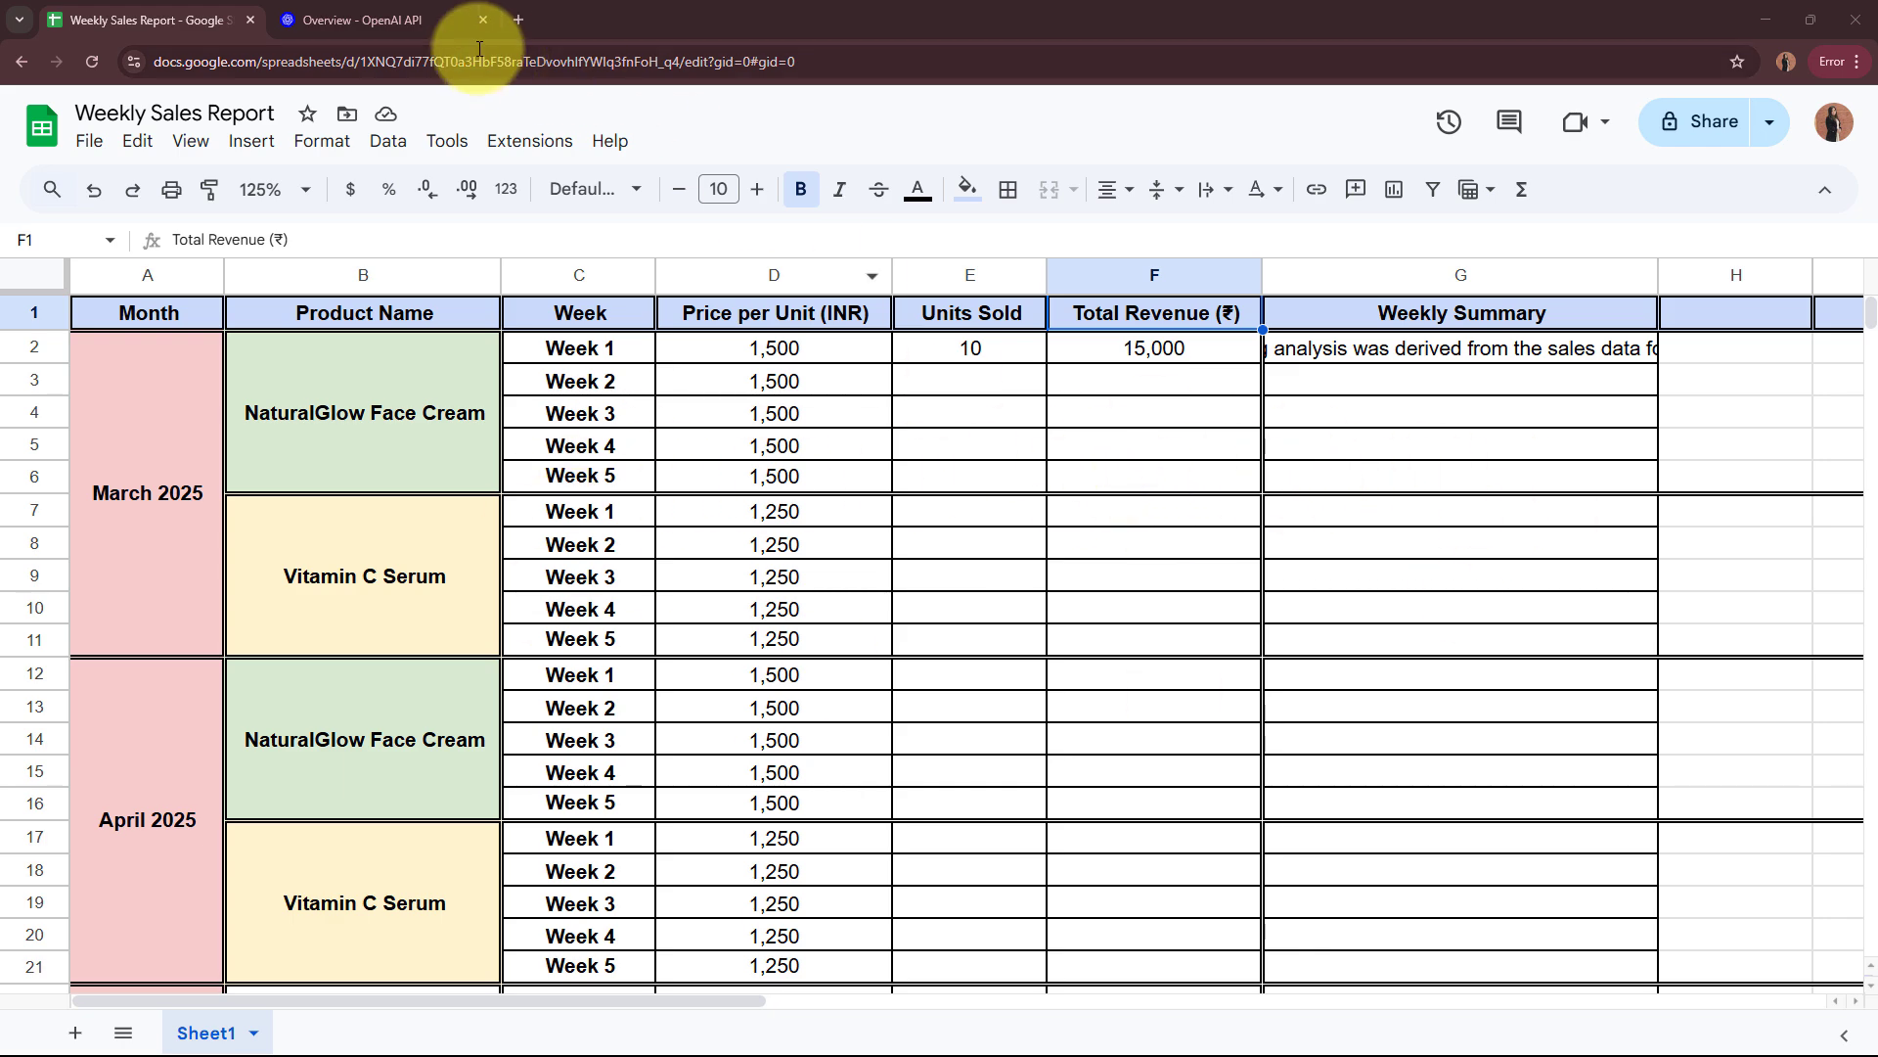
Step: Look at the OpenAI developer platform overview, and read the full weekly summary in cell G2 of the Weekly Sales Report
{"action": "left_click", "coordinate": [415, 17]}
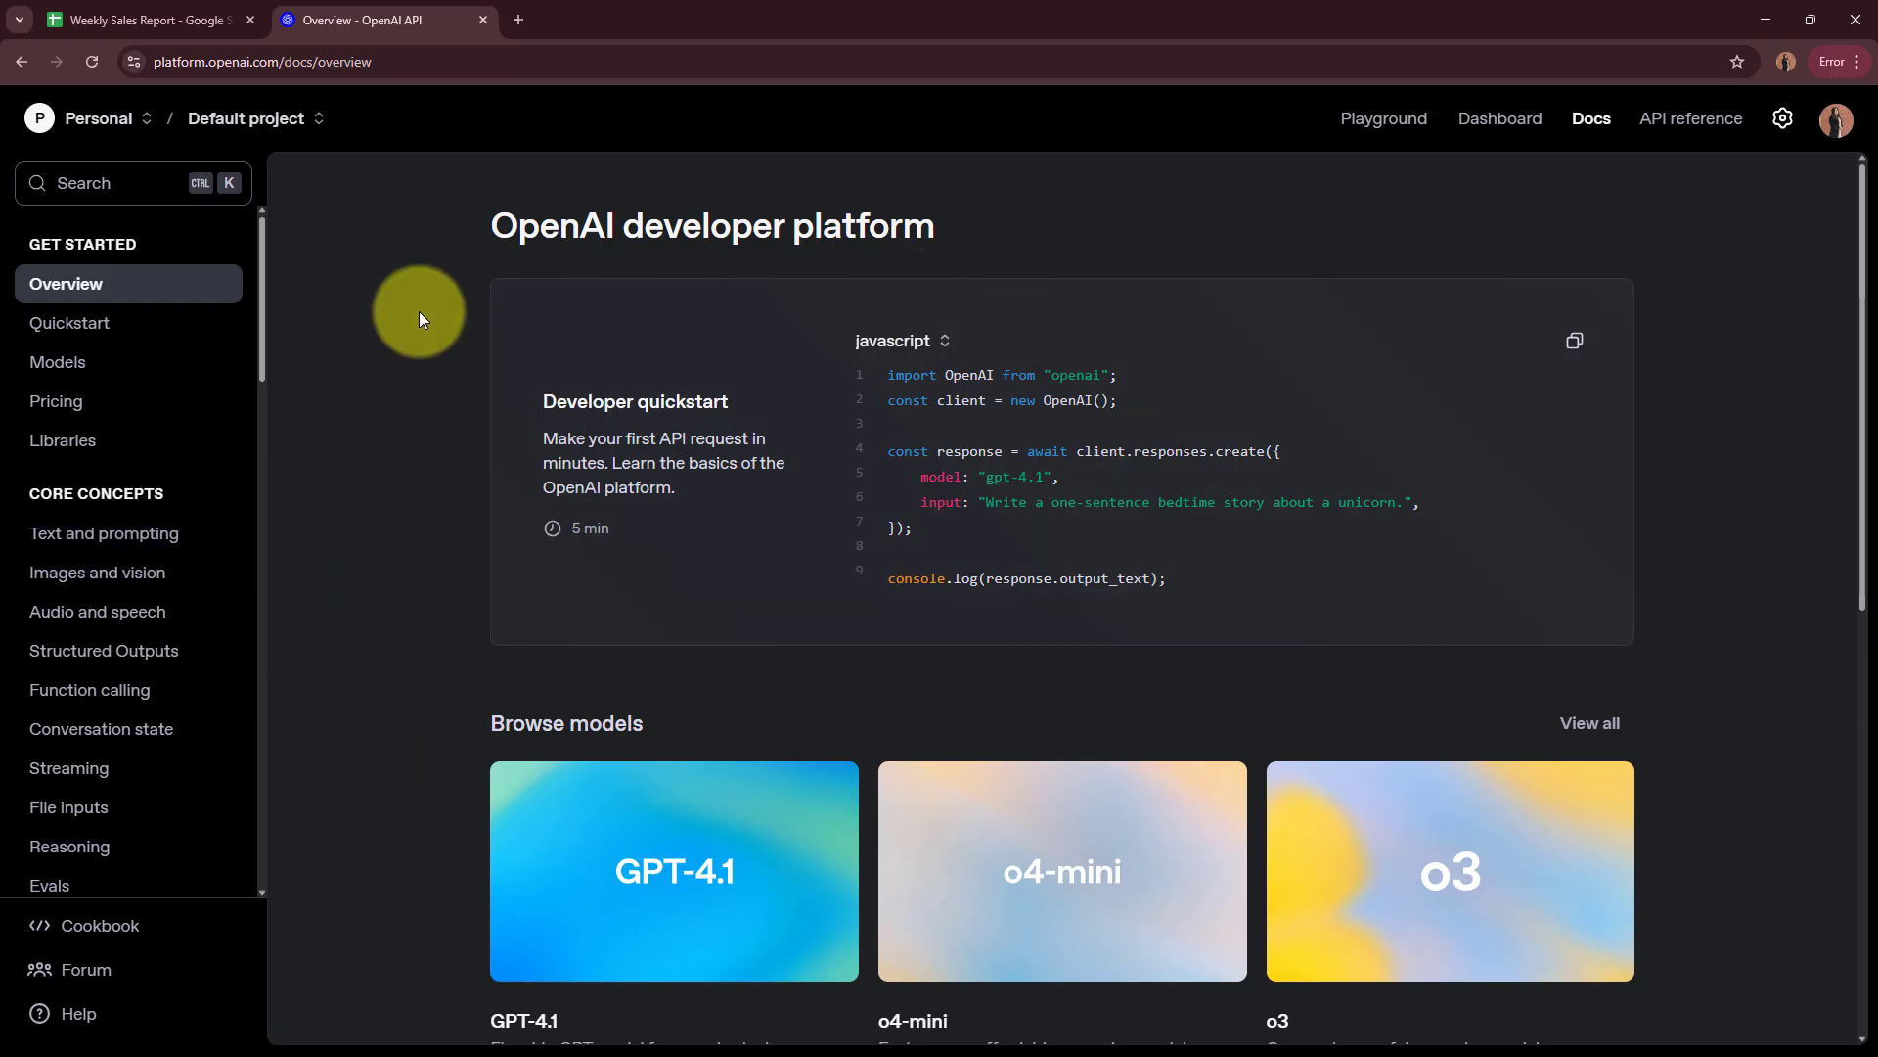
{"action": "left_click", "coordinate": [172, 8]}
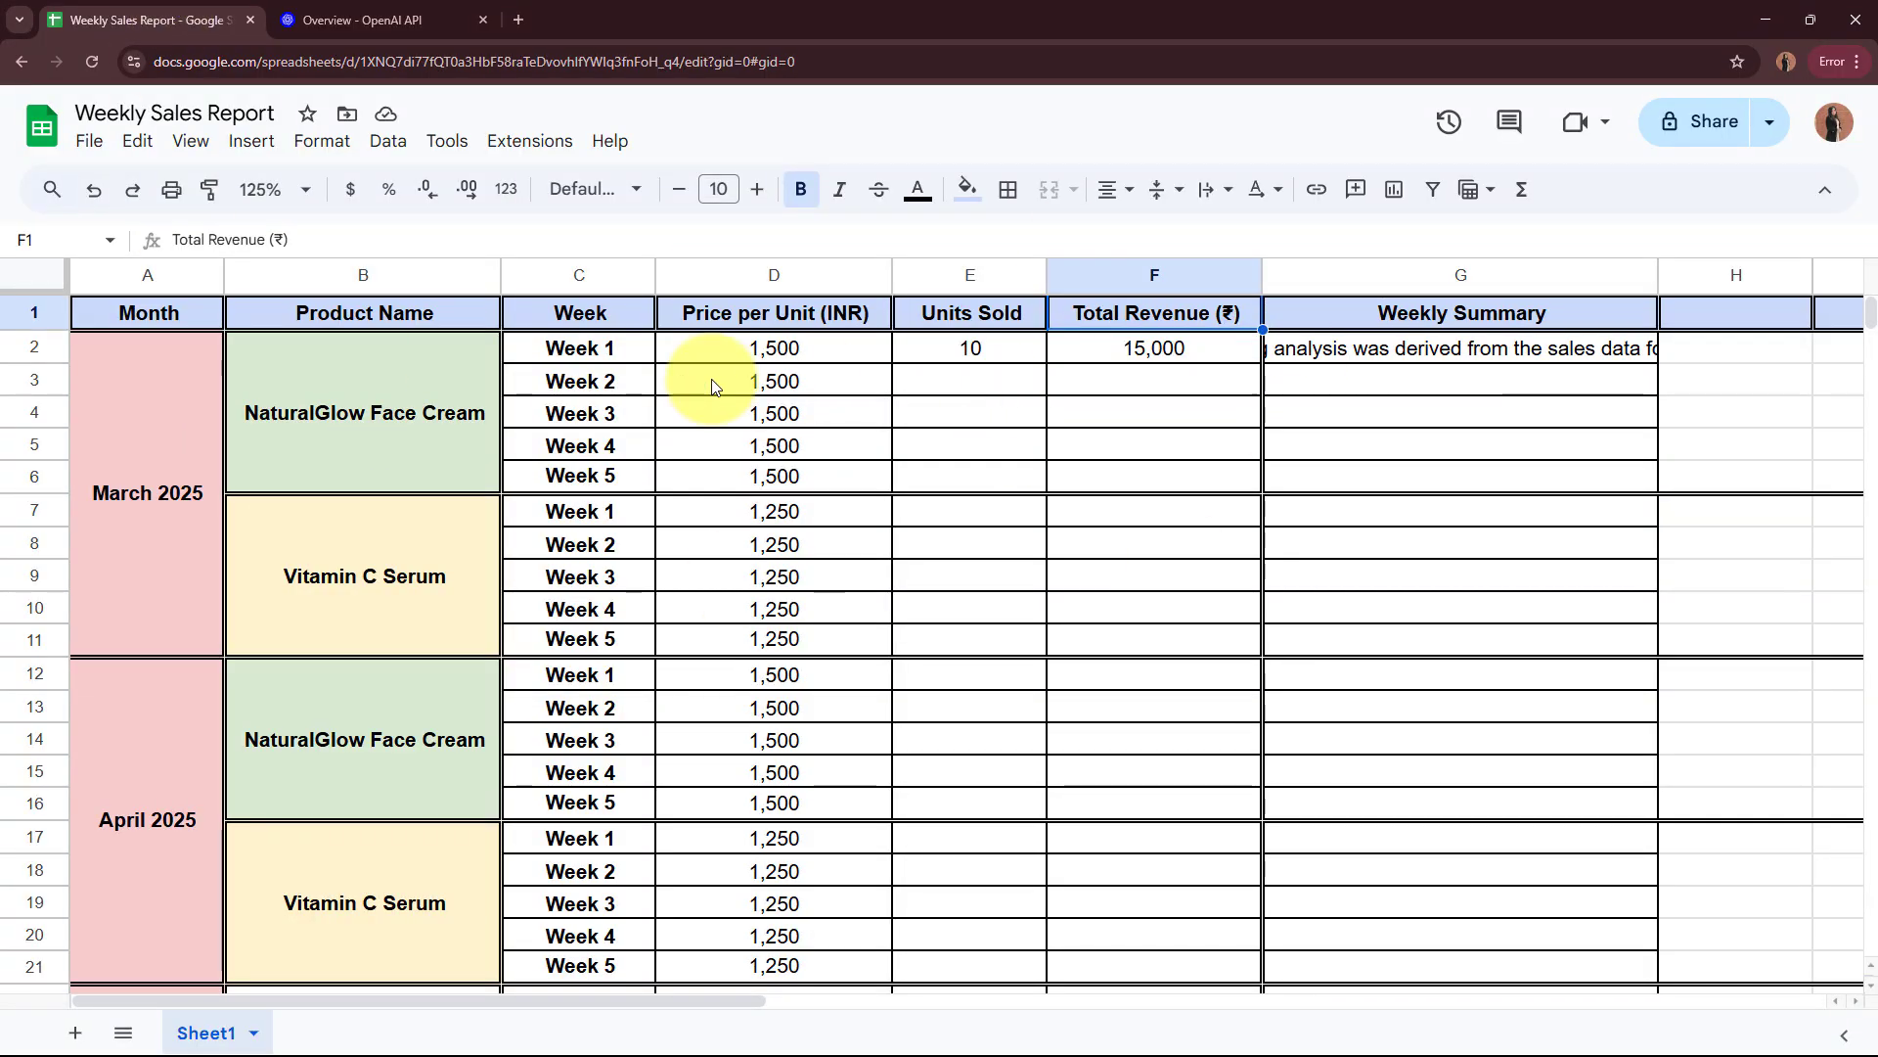
{"action": "double_click", "coordinate": [1464, 348]}
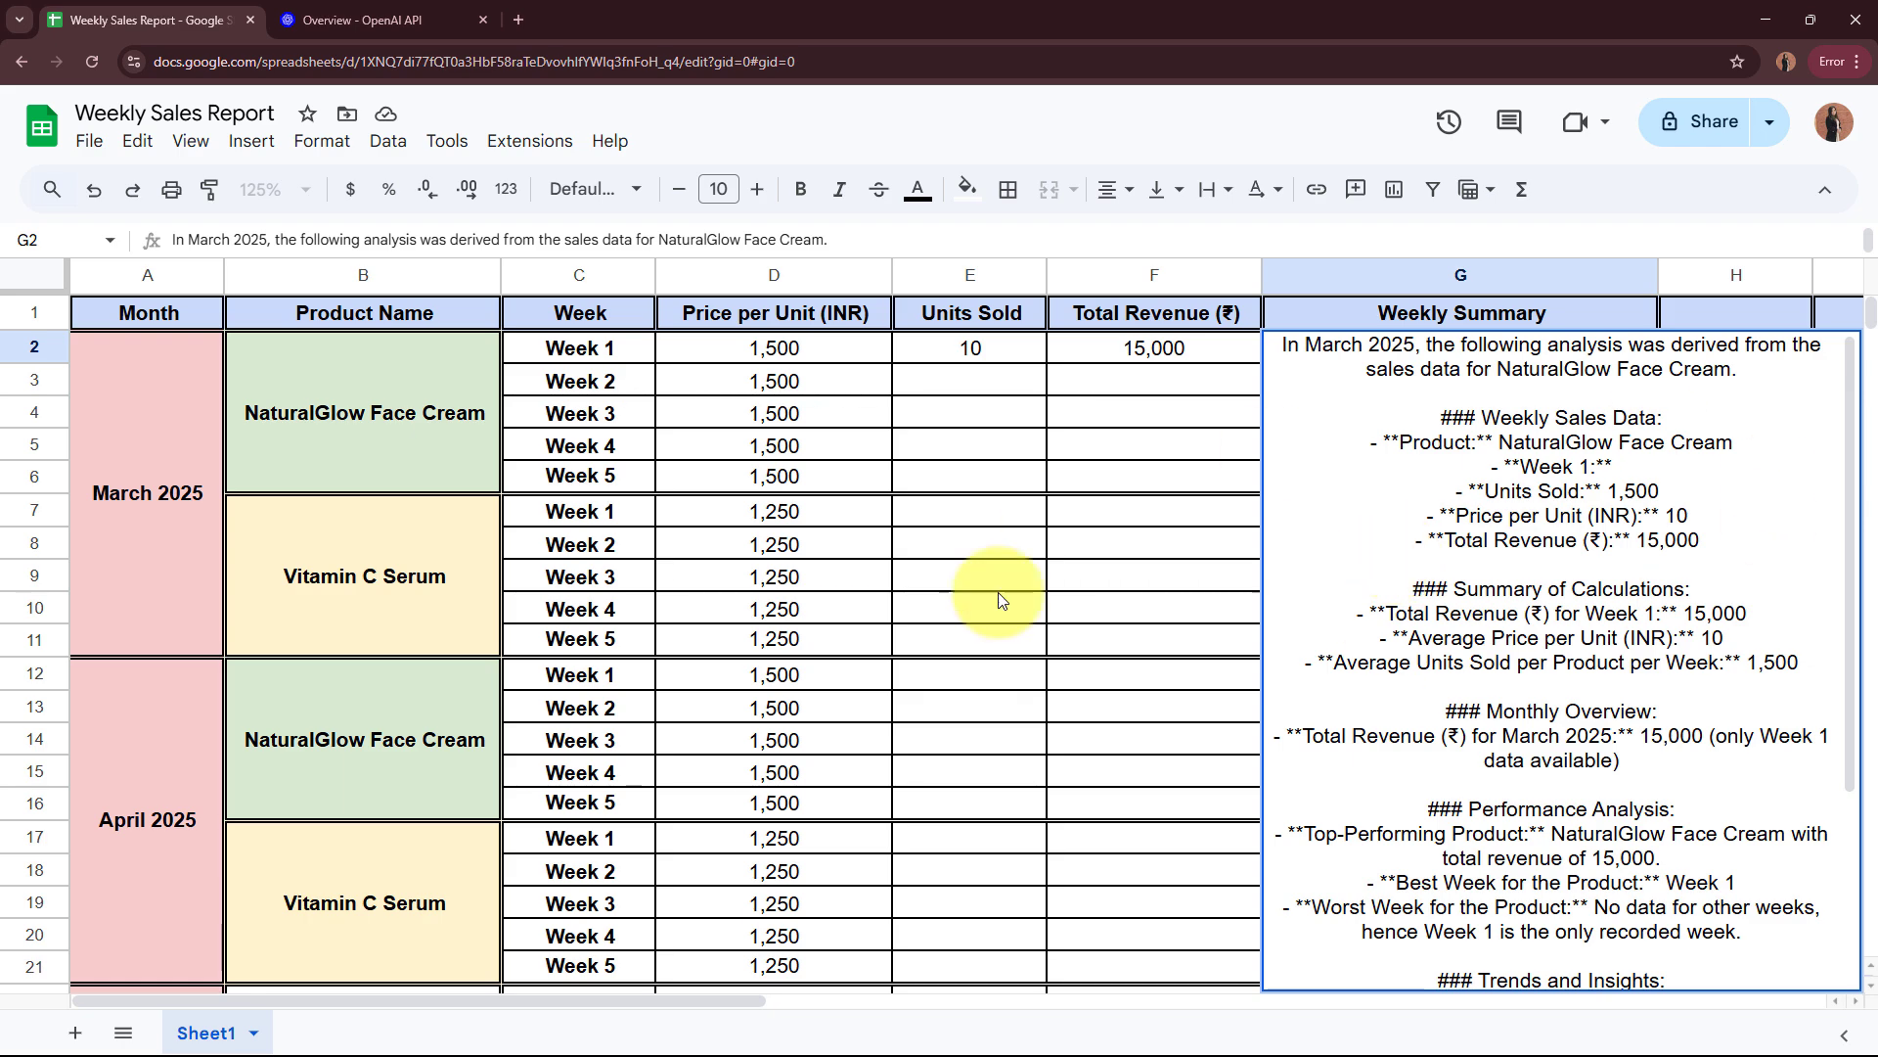
{"action": "left_click", "coordinate": [1178, 535]}
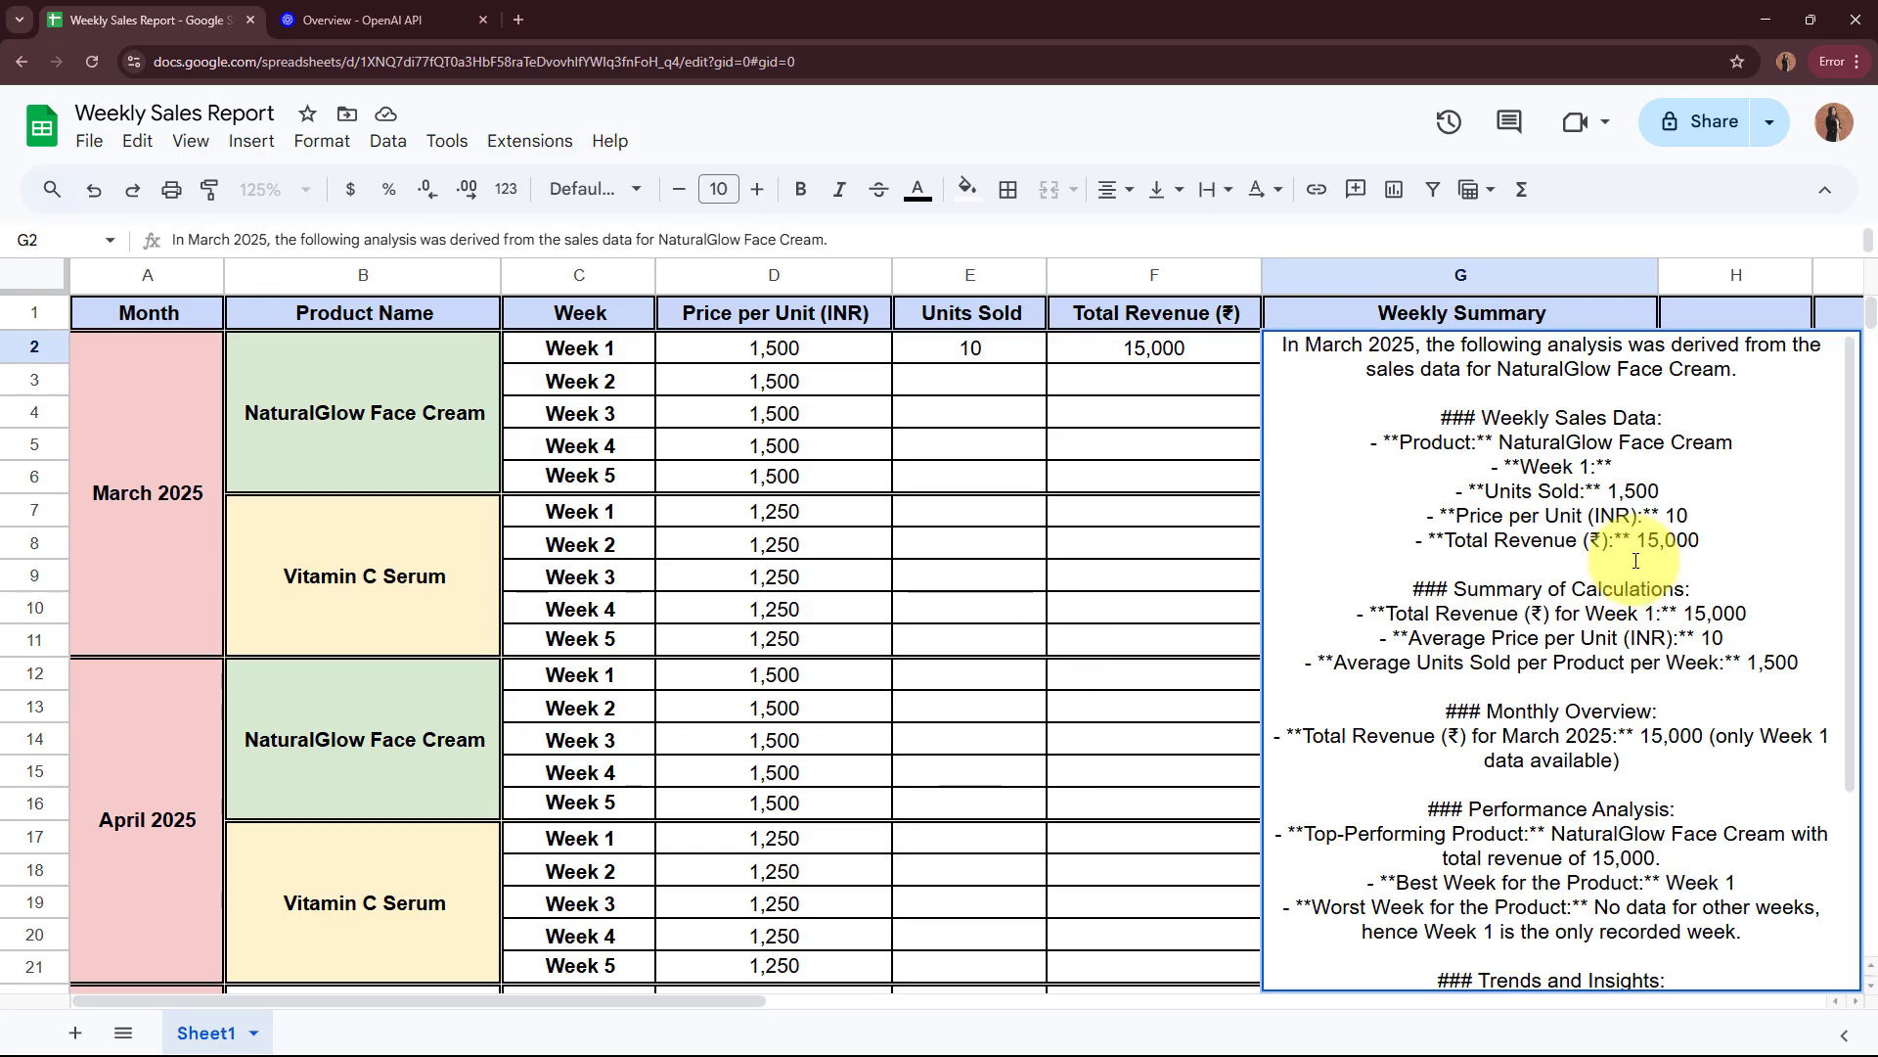
{"action": "left_click", "coordinate": [1143, 426]}
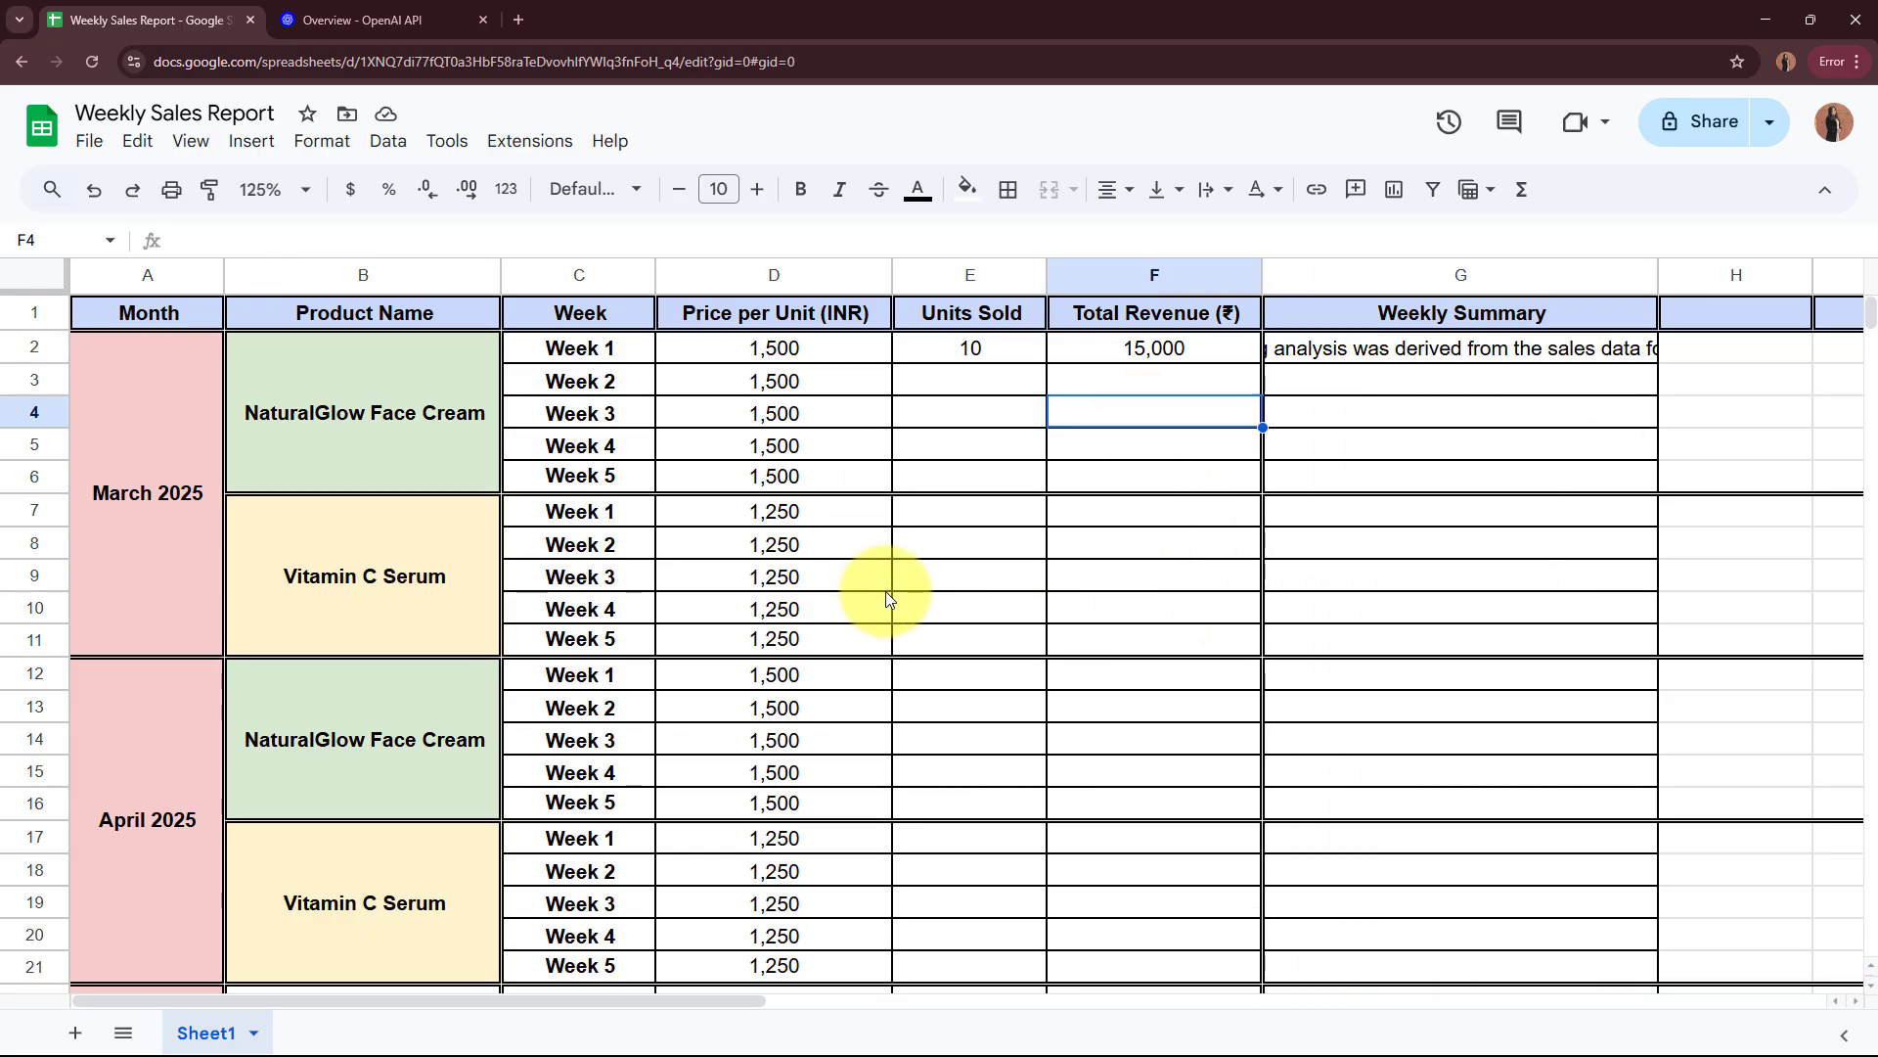
{"action": "left_click", "coordinate": [519, 19]}
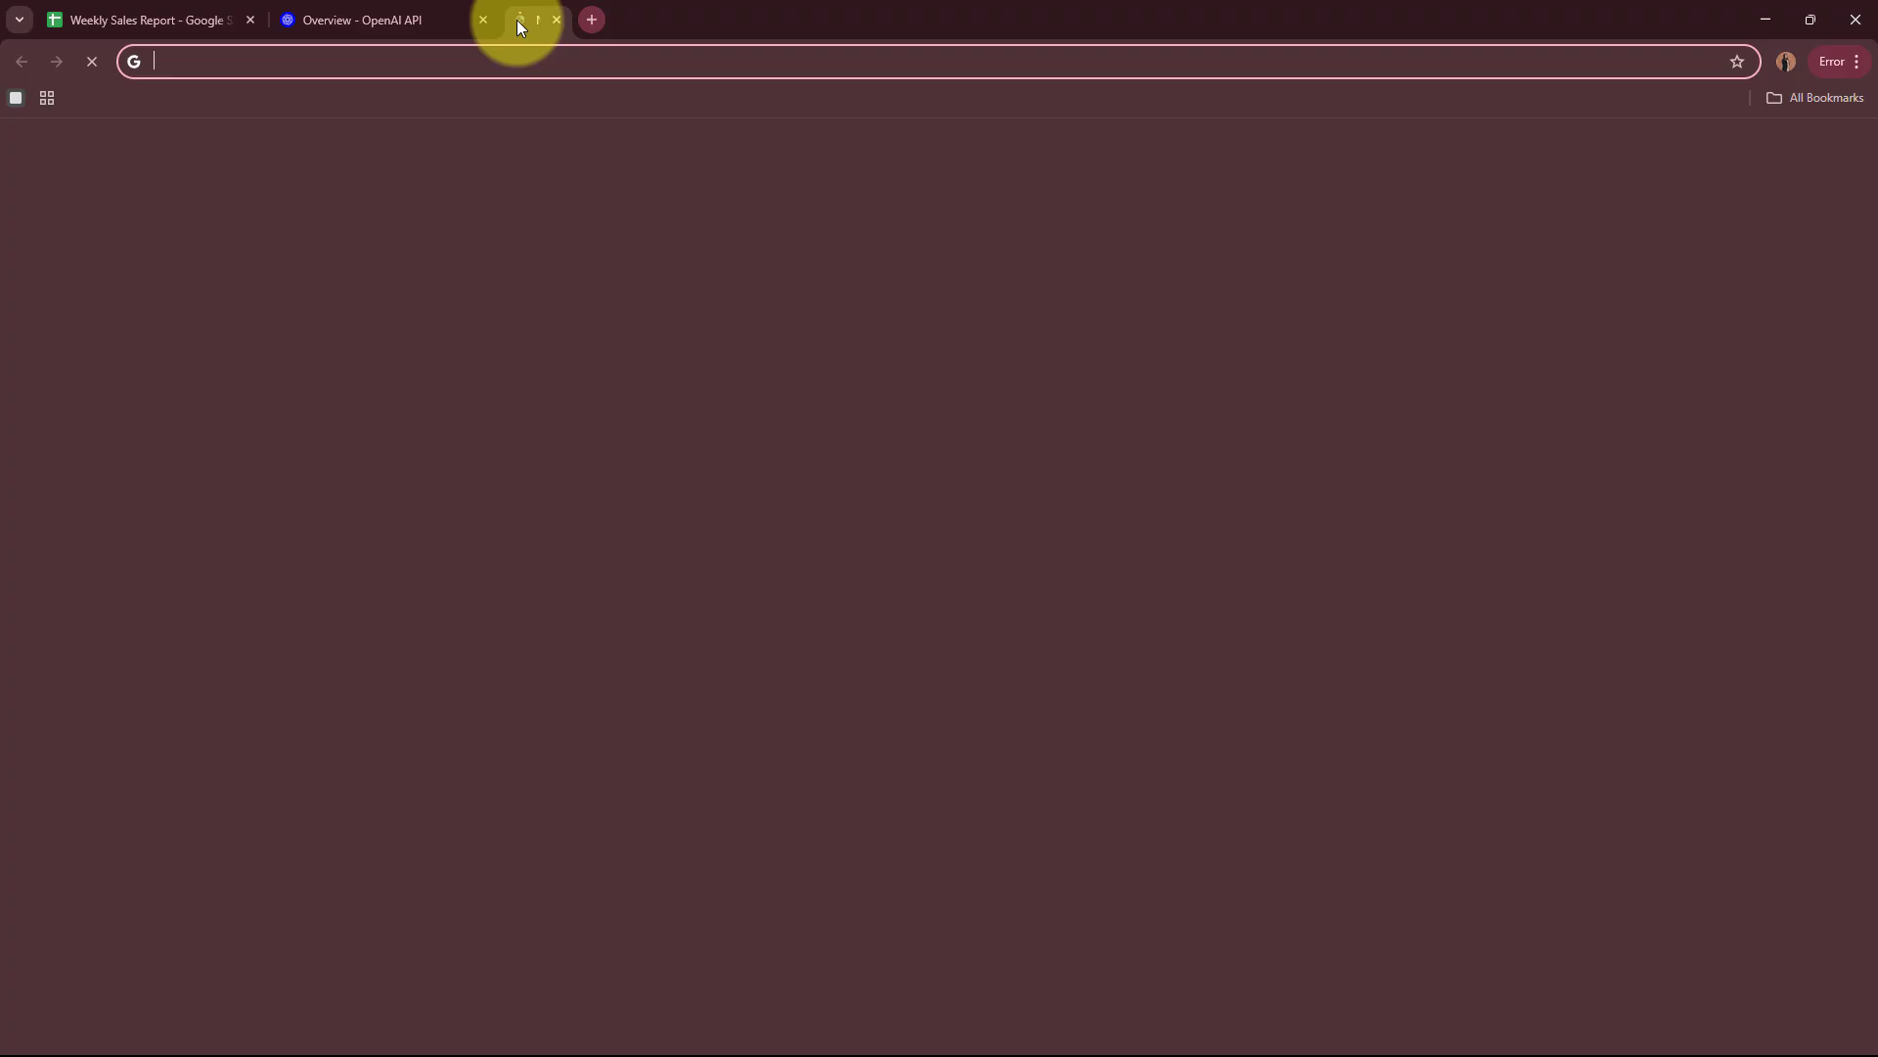
{"action": "type", "text": "www"}
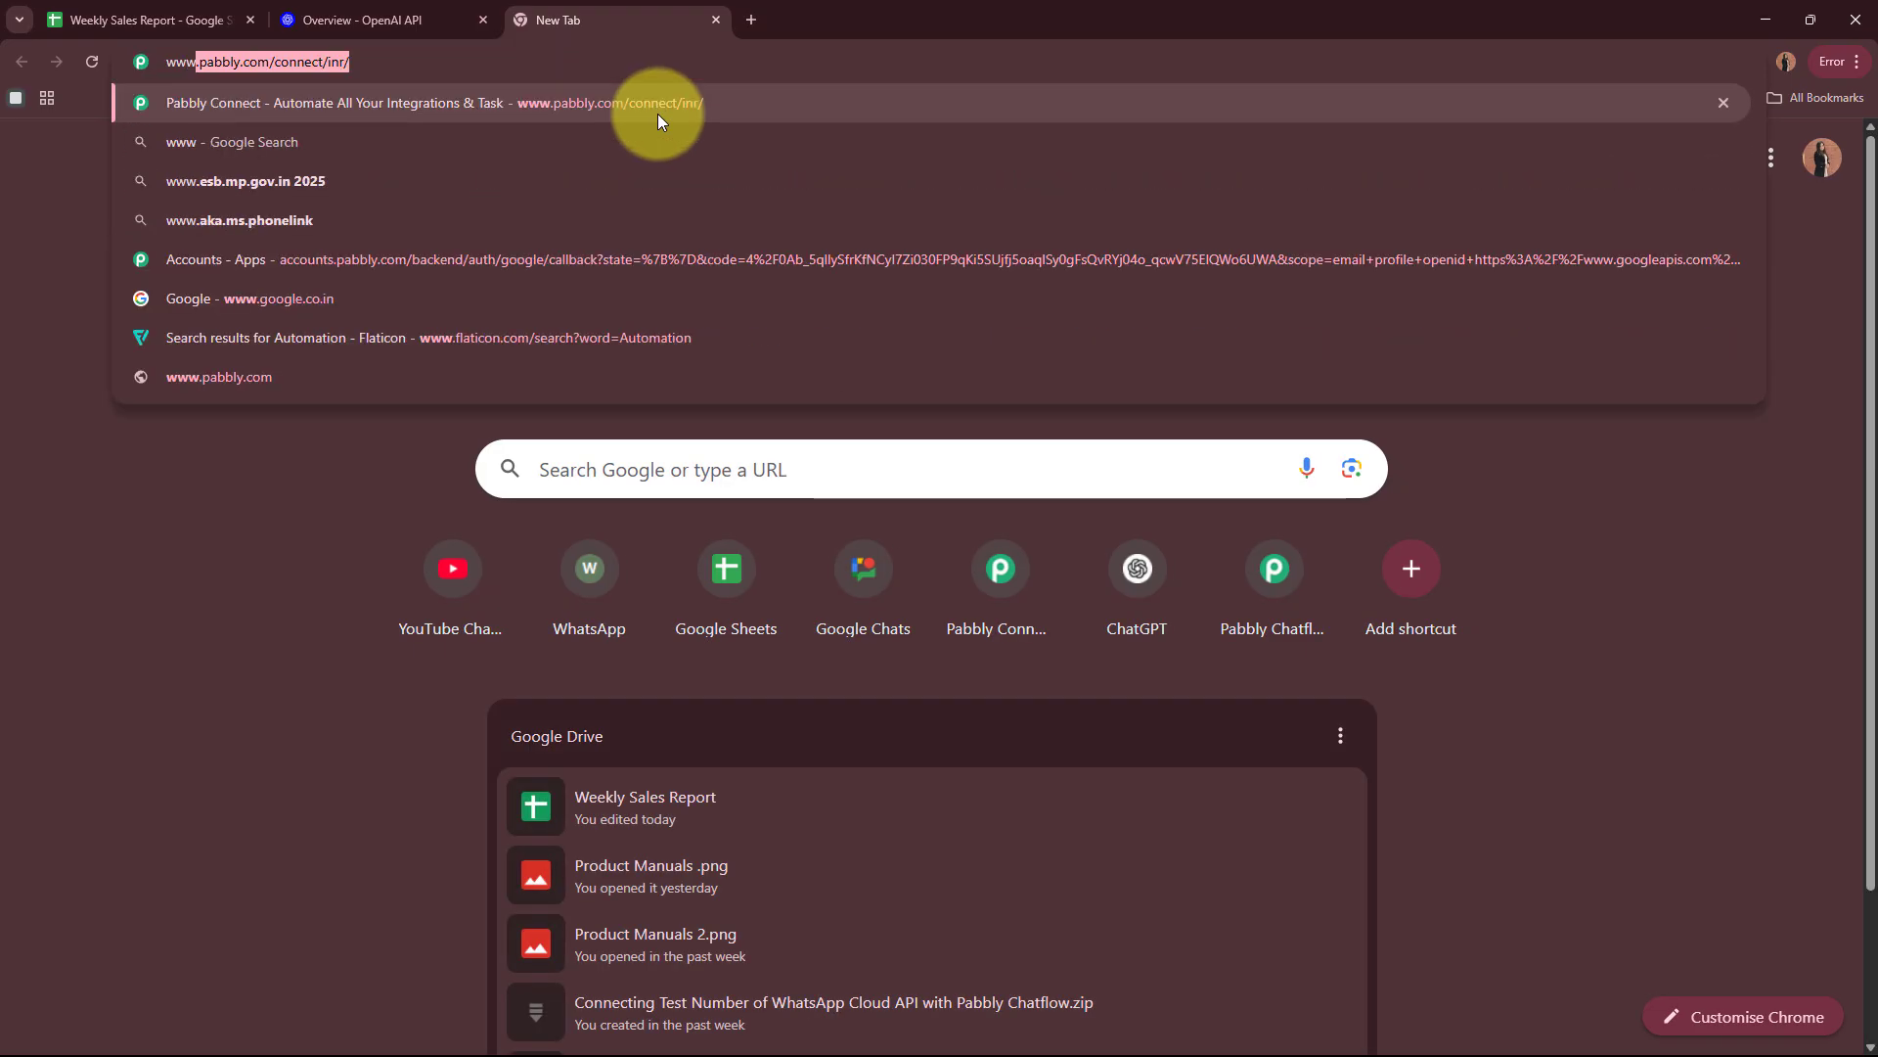
{"action": "type", "text": "."}
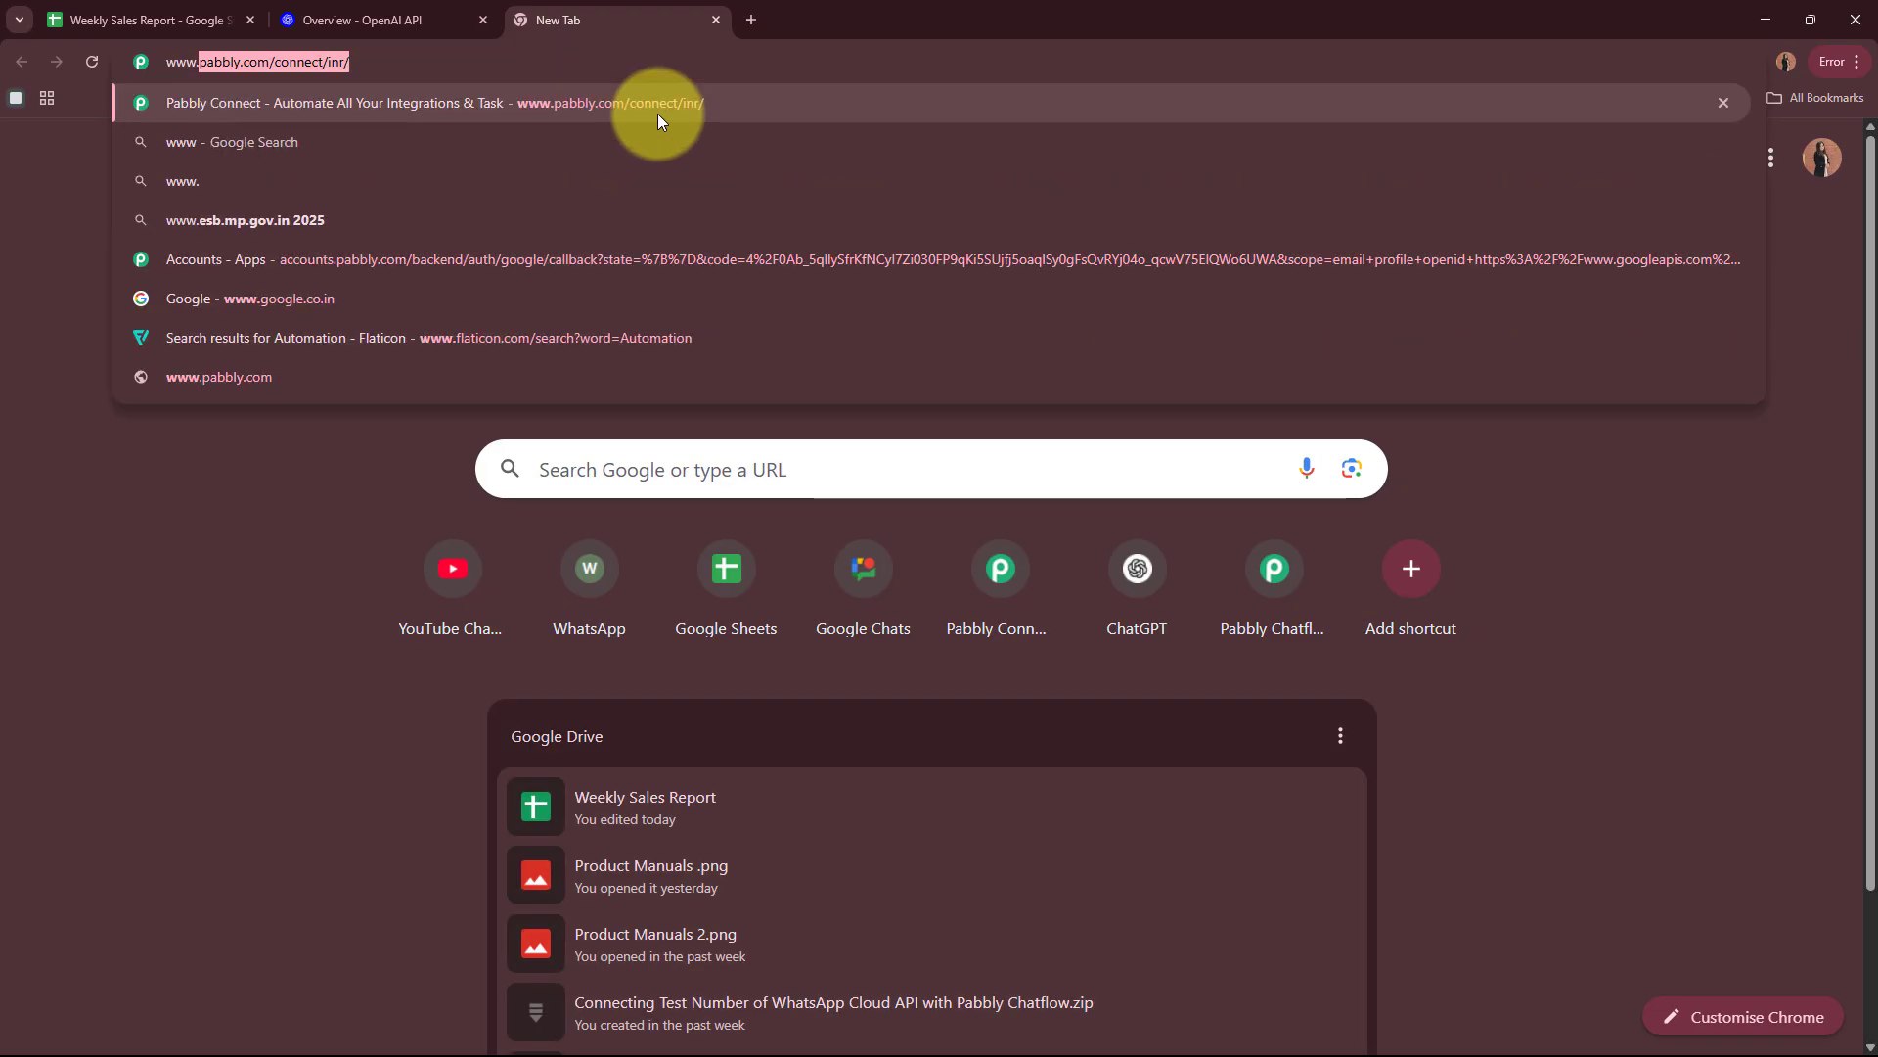
{"action": "type", "text": "pabbly.com/connect"}
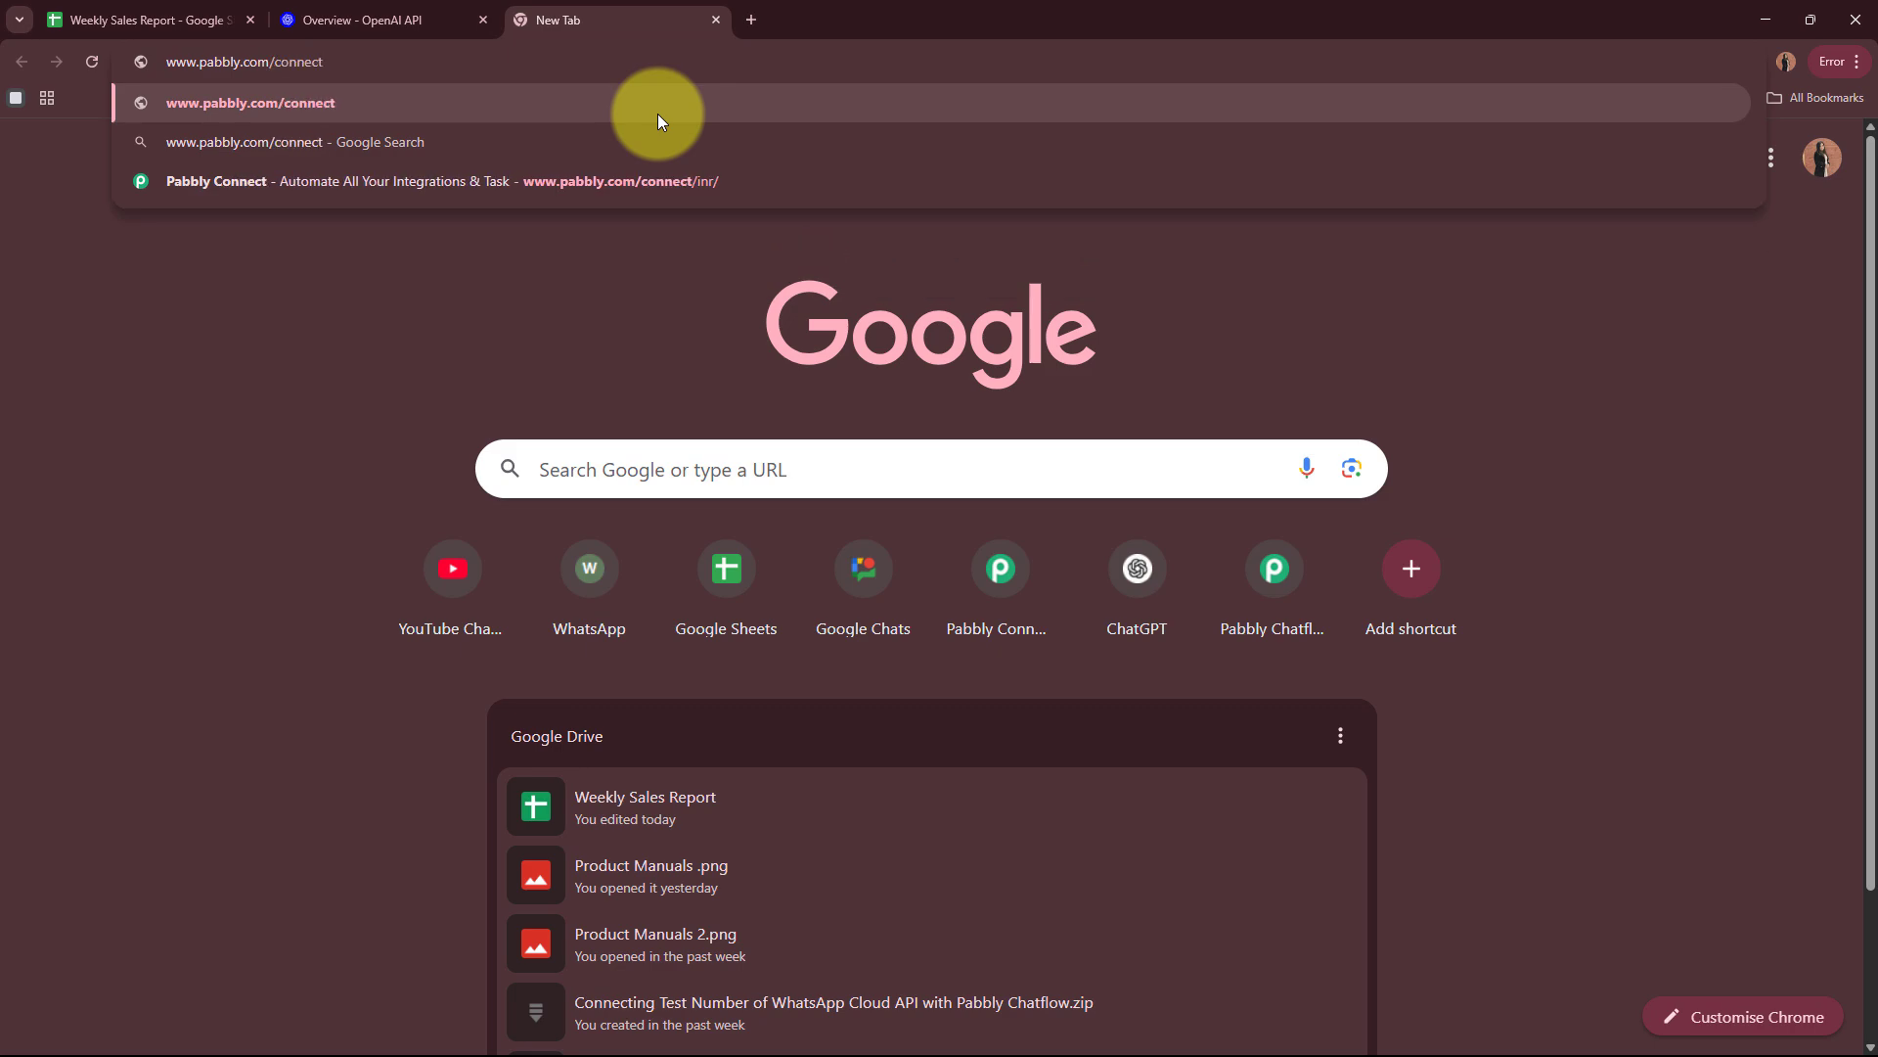
{"action": "key", "text": "Return"}
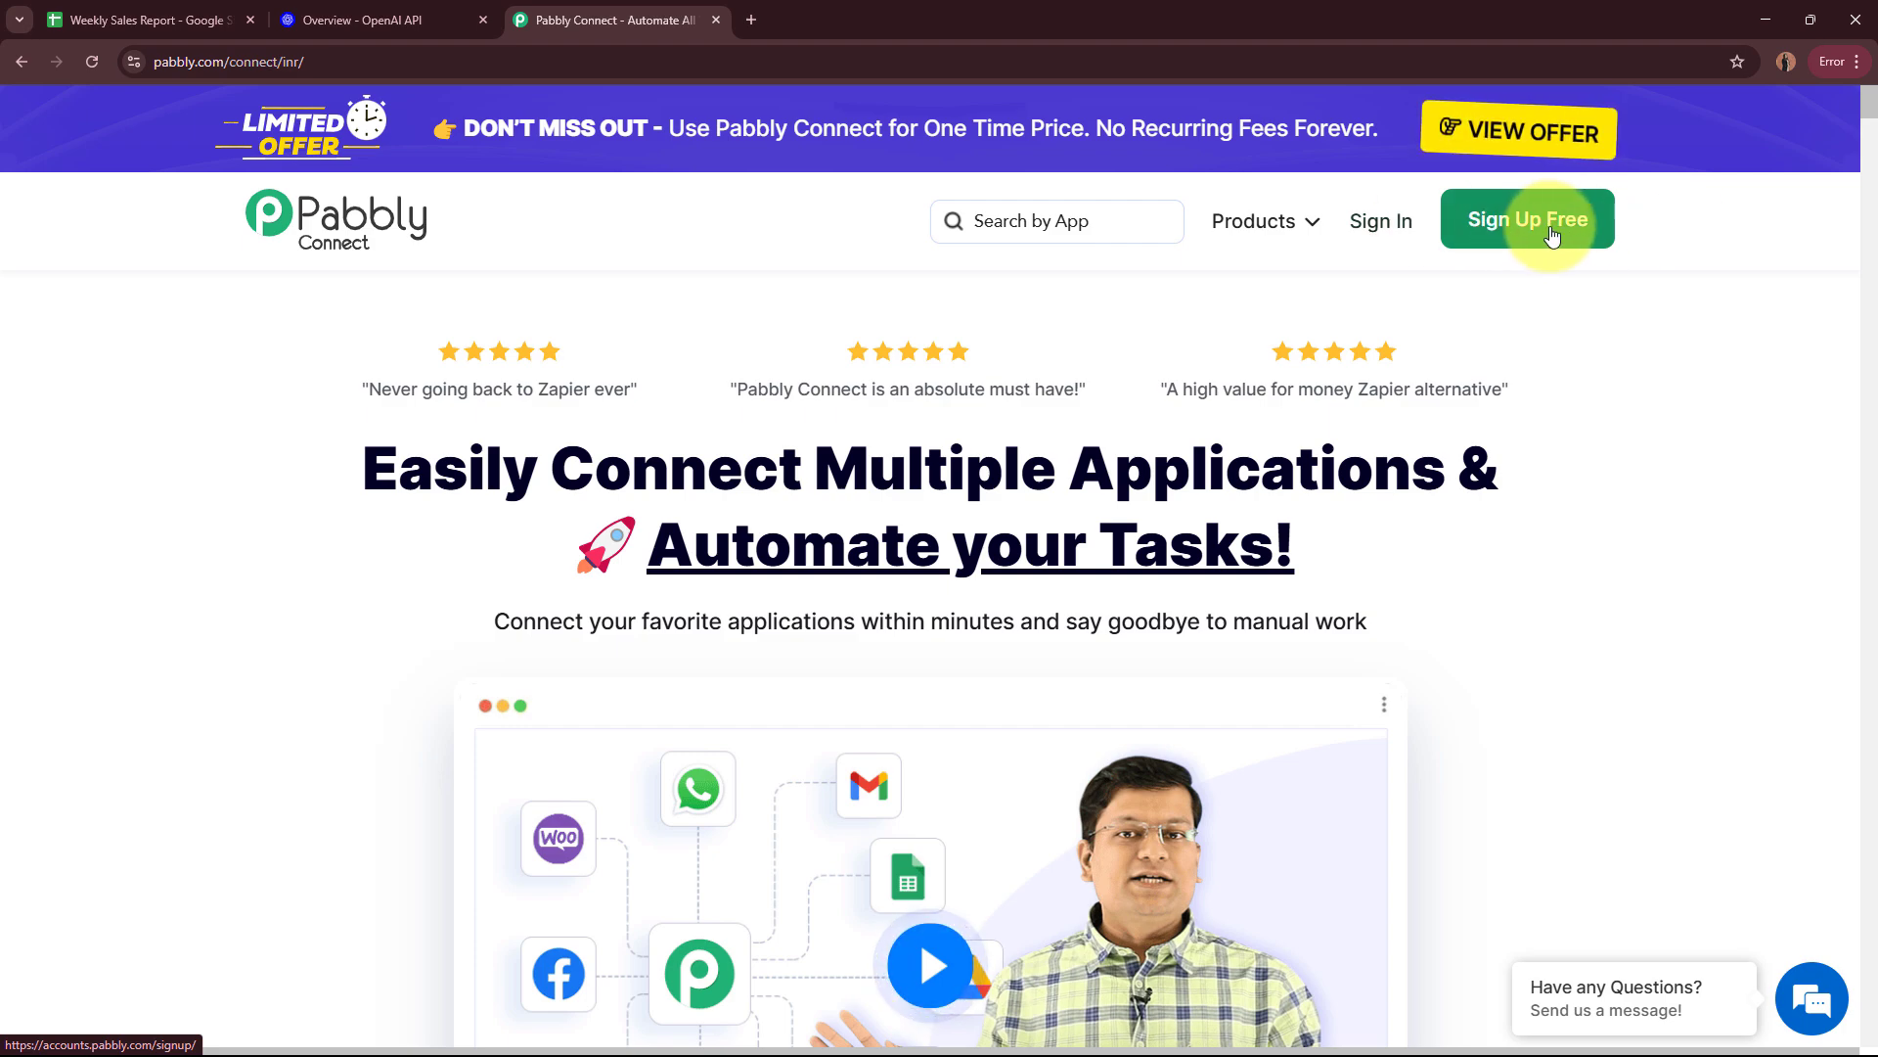
Step: Sign in to Pabbly and access the Pabbly Connect application from the list of all Pabbly apps
{"action": "left_click", "coordinate": [1399, 229]}
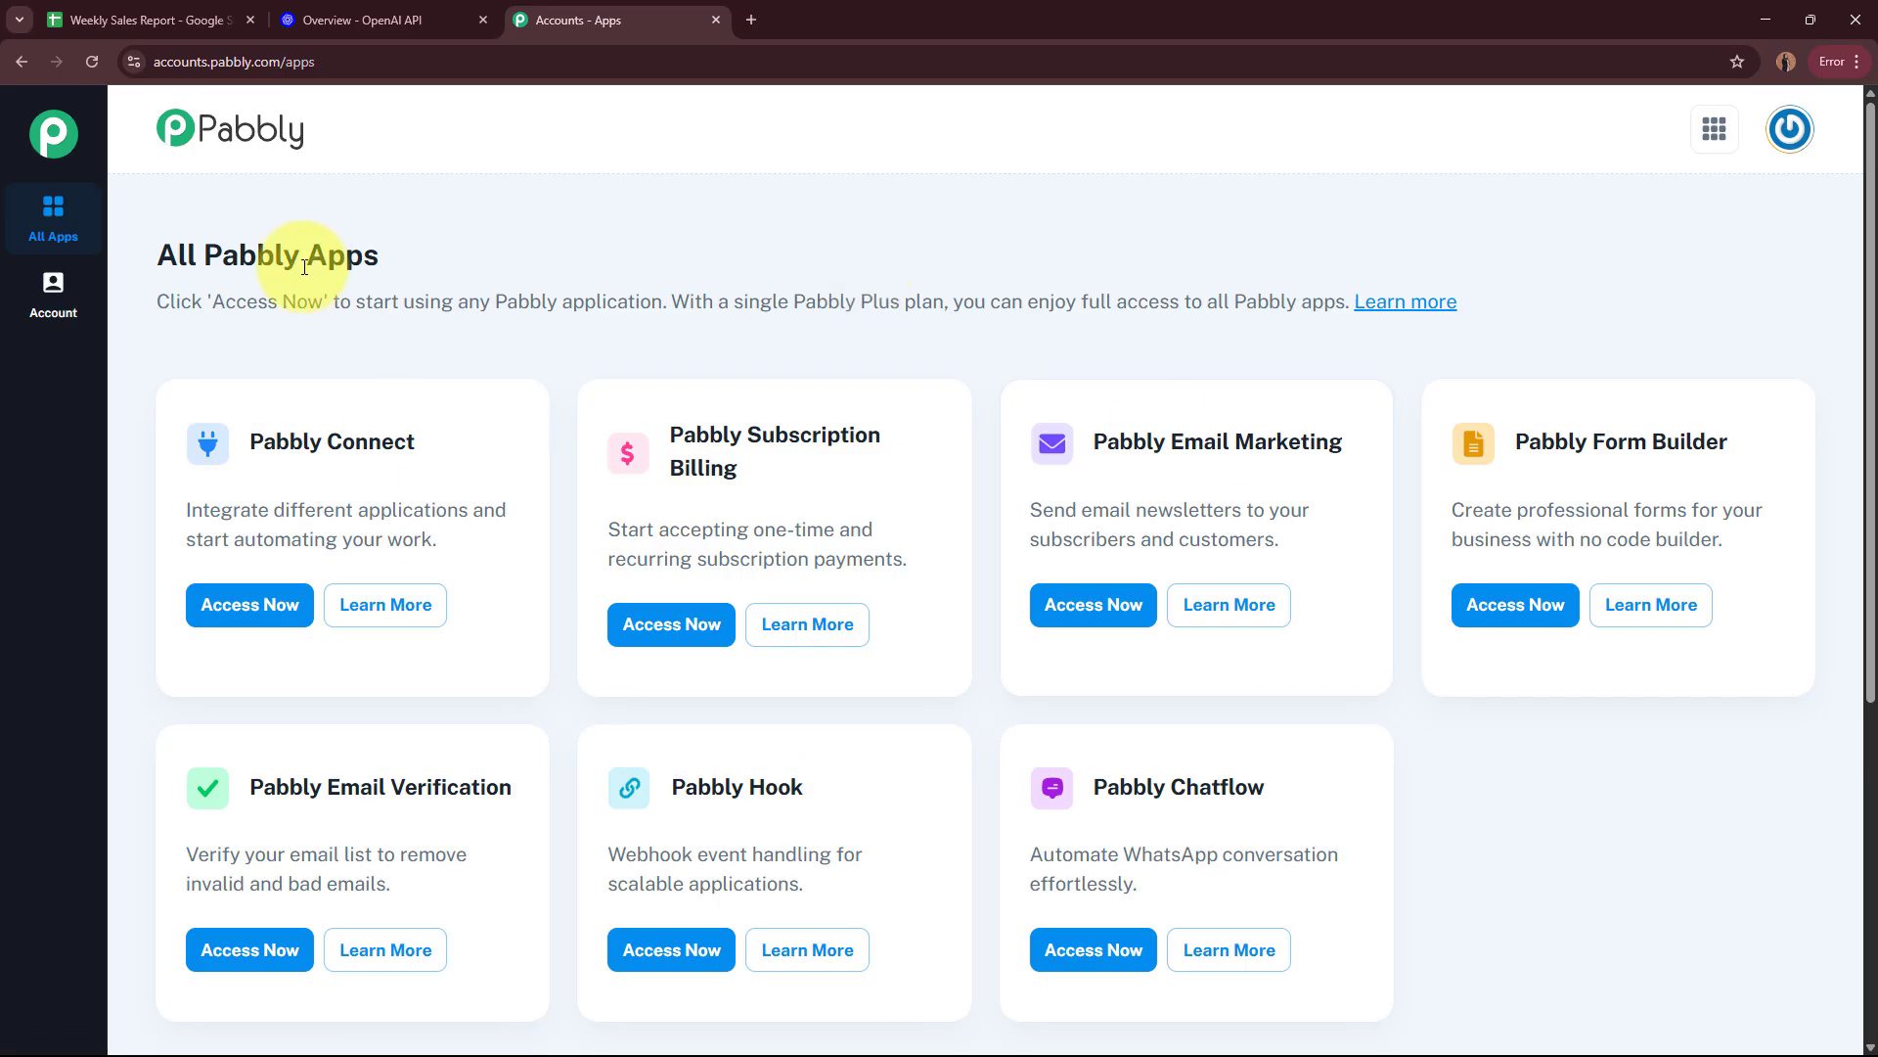
{"action": "left_click_drag", "start_coordinate": [157, 268], "coordinate": [442, 261]}
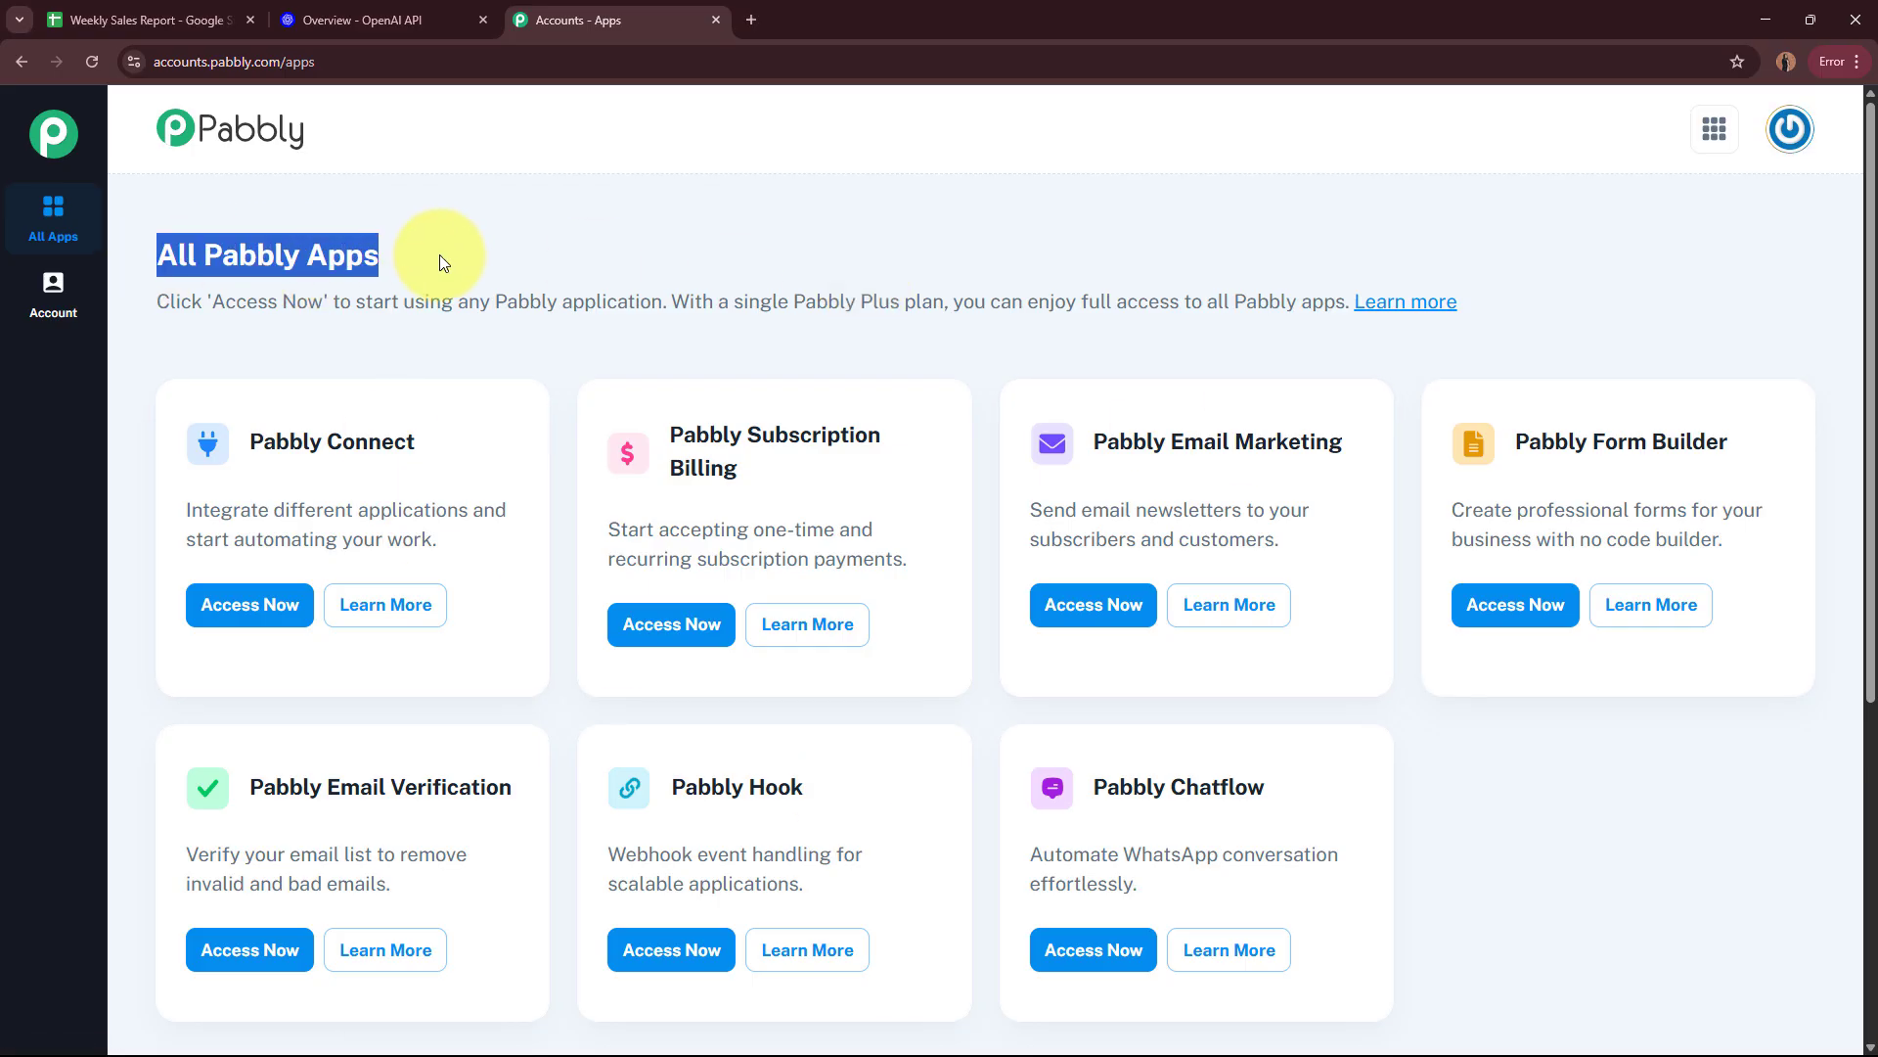
{"action": "left_click", "coordinate": [714, 231]}
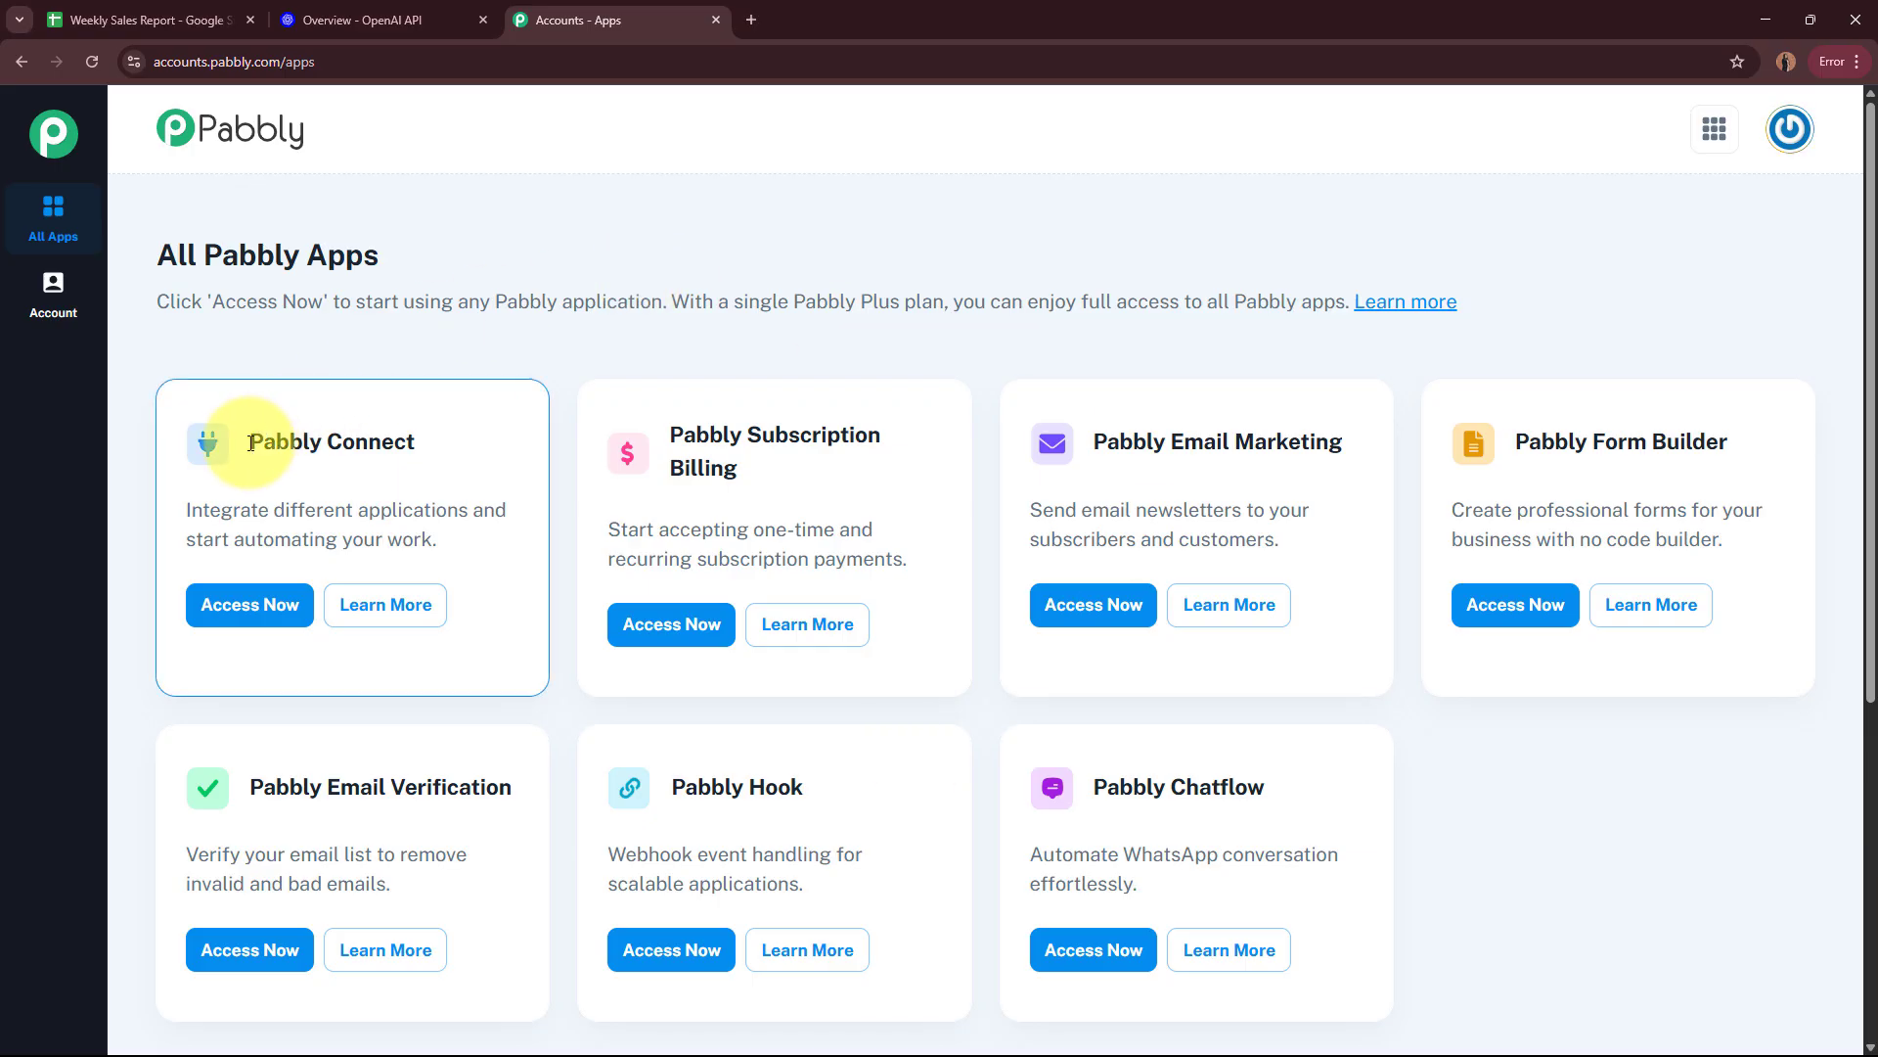
{"action": "left_click_drag", "start_coordinate": [247, 441], "coordinate": [459, 443]}
{"action": "left_click", "coordinate": [528, 331]}
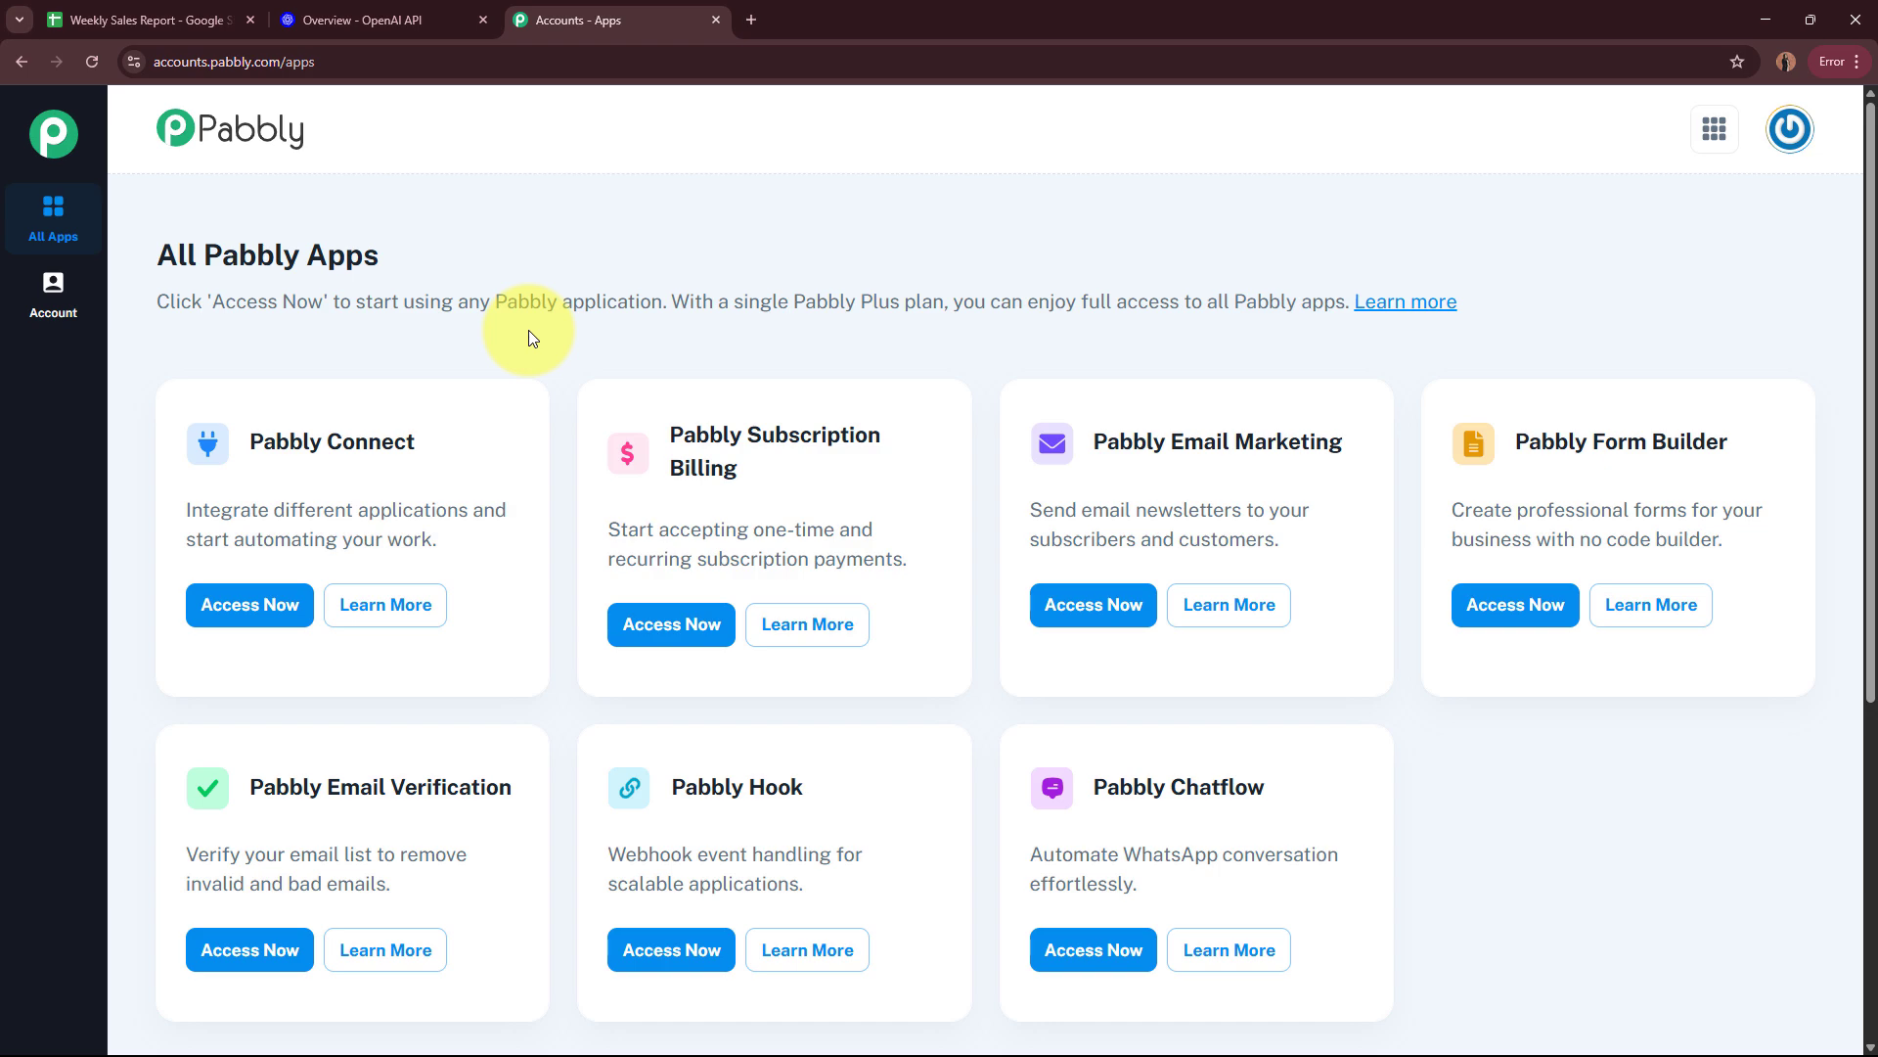
{"action": "left_click", "coordinate": [250, 605]}
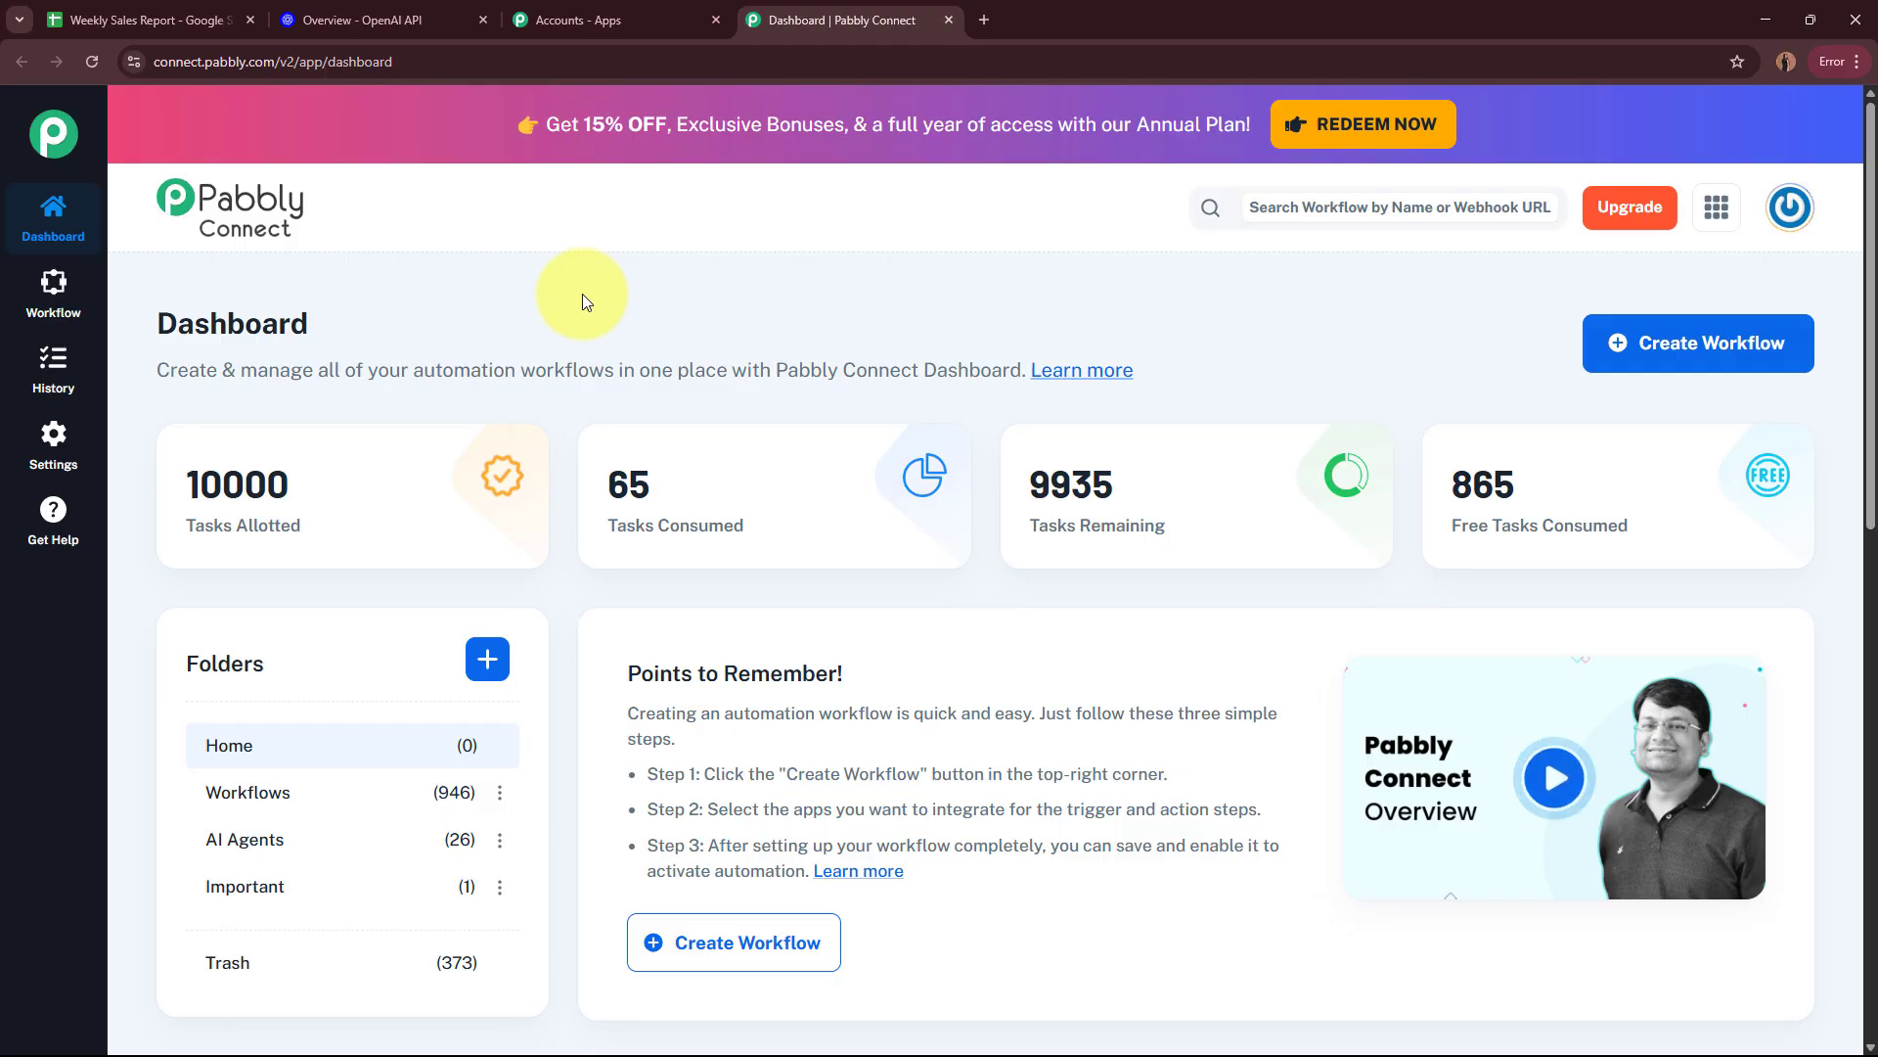
Step: Create a workflow named "AI Agent to Automate Data Analysis from Sales Reports" in the AI Agents folder
{"action": "left_click", "coordinate": [1758, 361]}
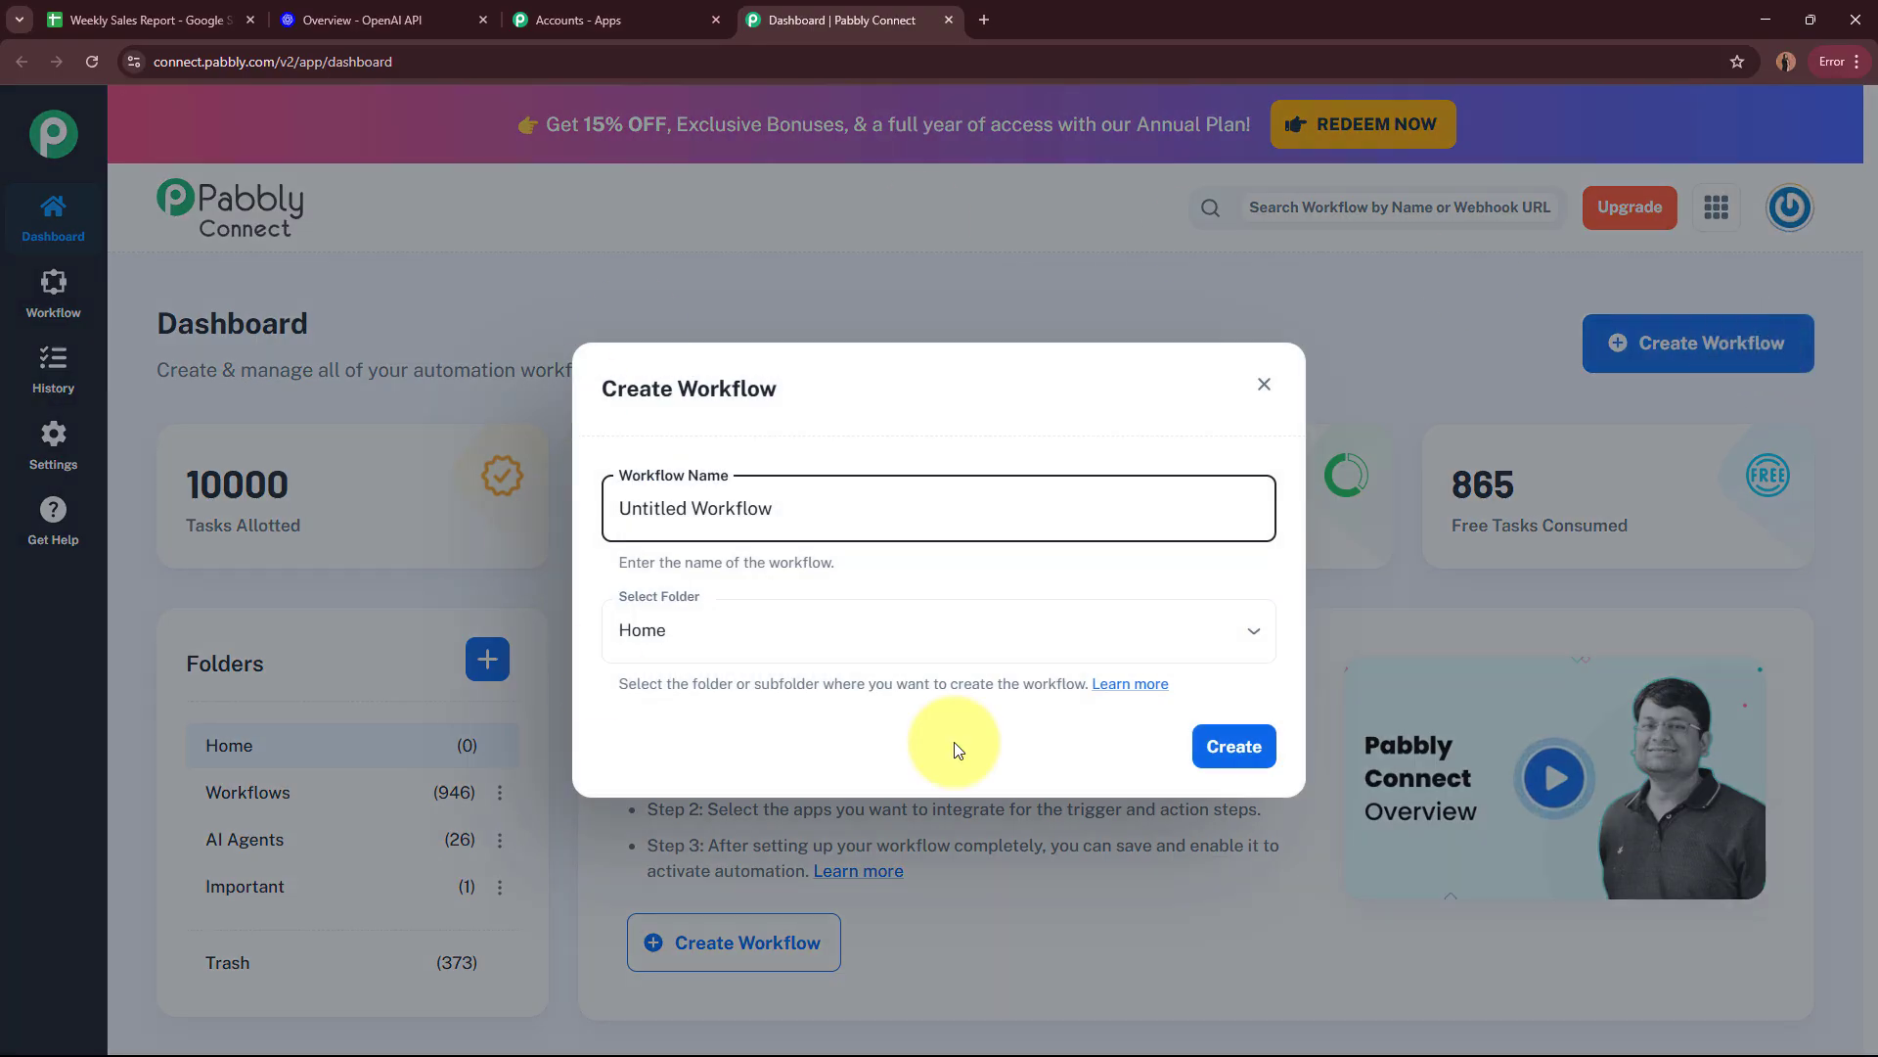
{"action": "left_click_drag", "start_coordinate": [847, 524], "coordinate": [544, 526]}
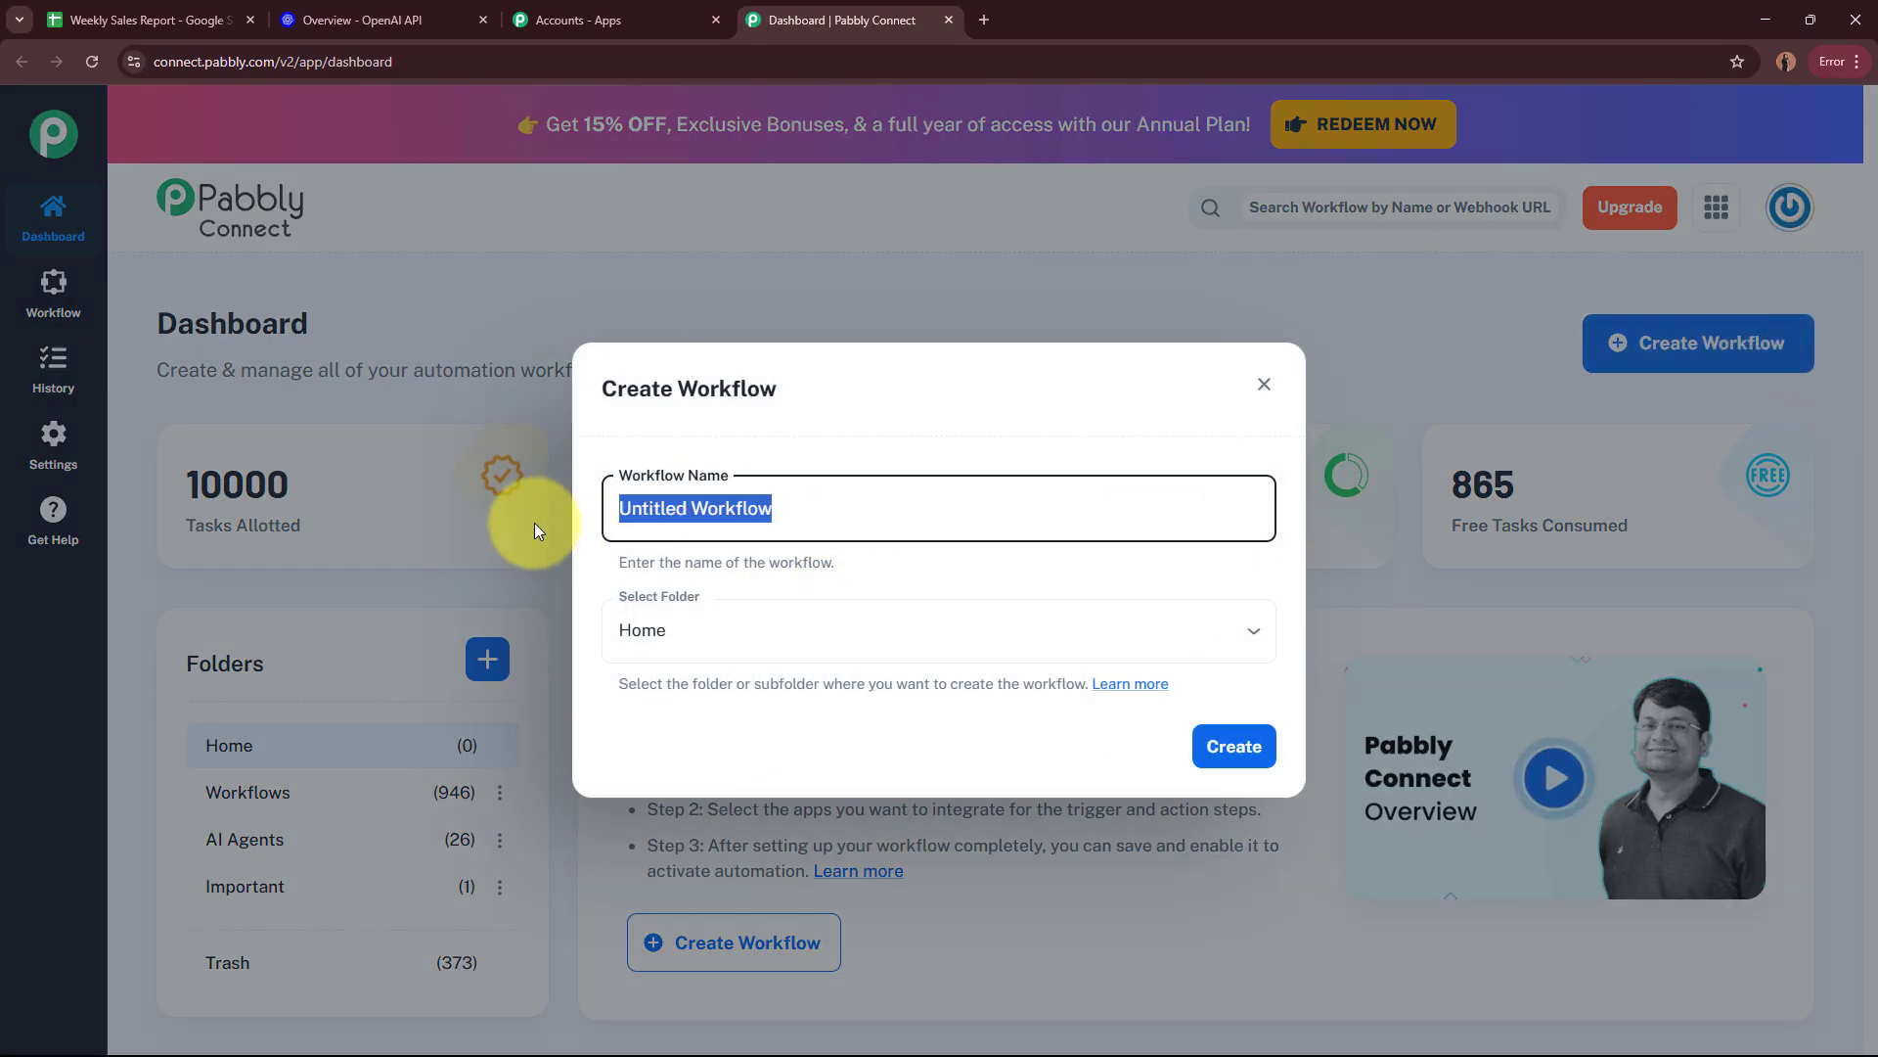
{"action": "key", "text": "BackSpace"}
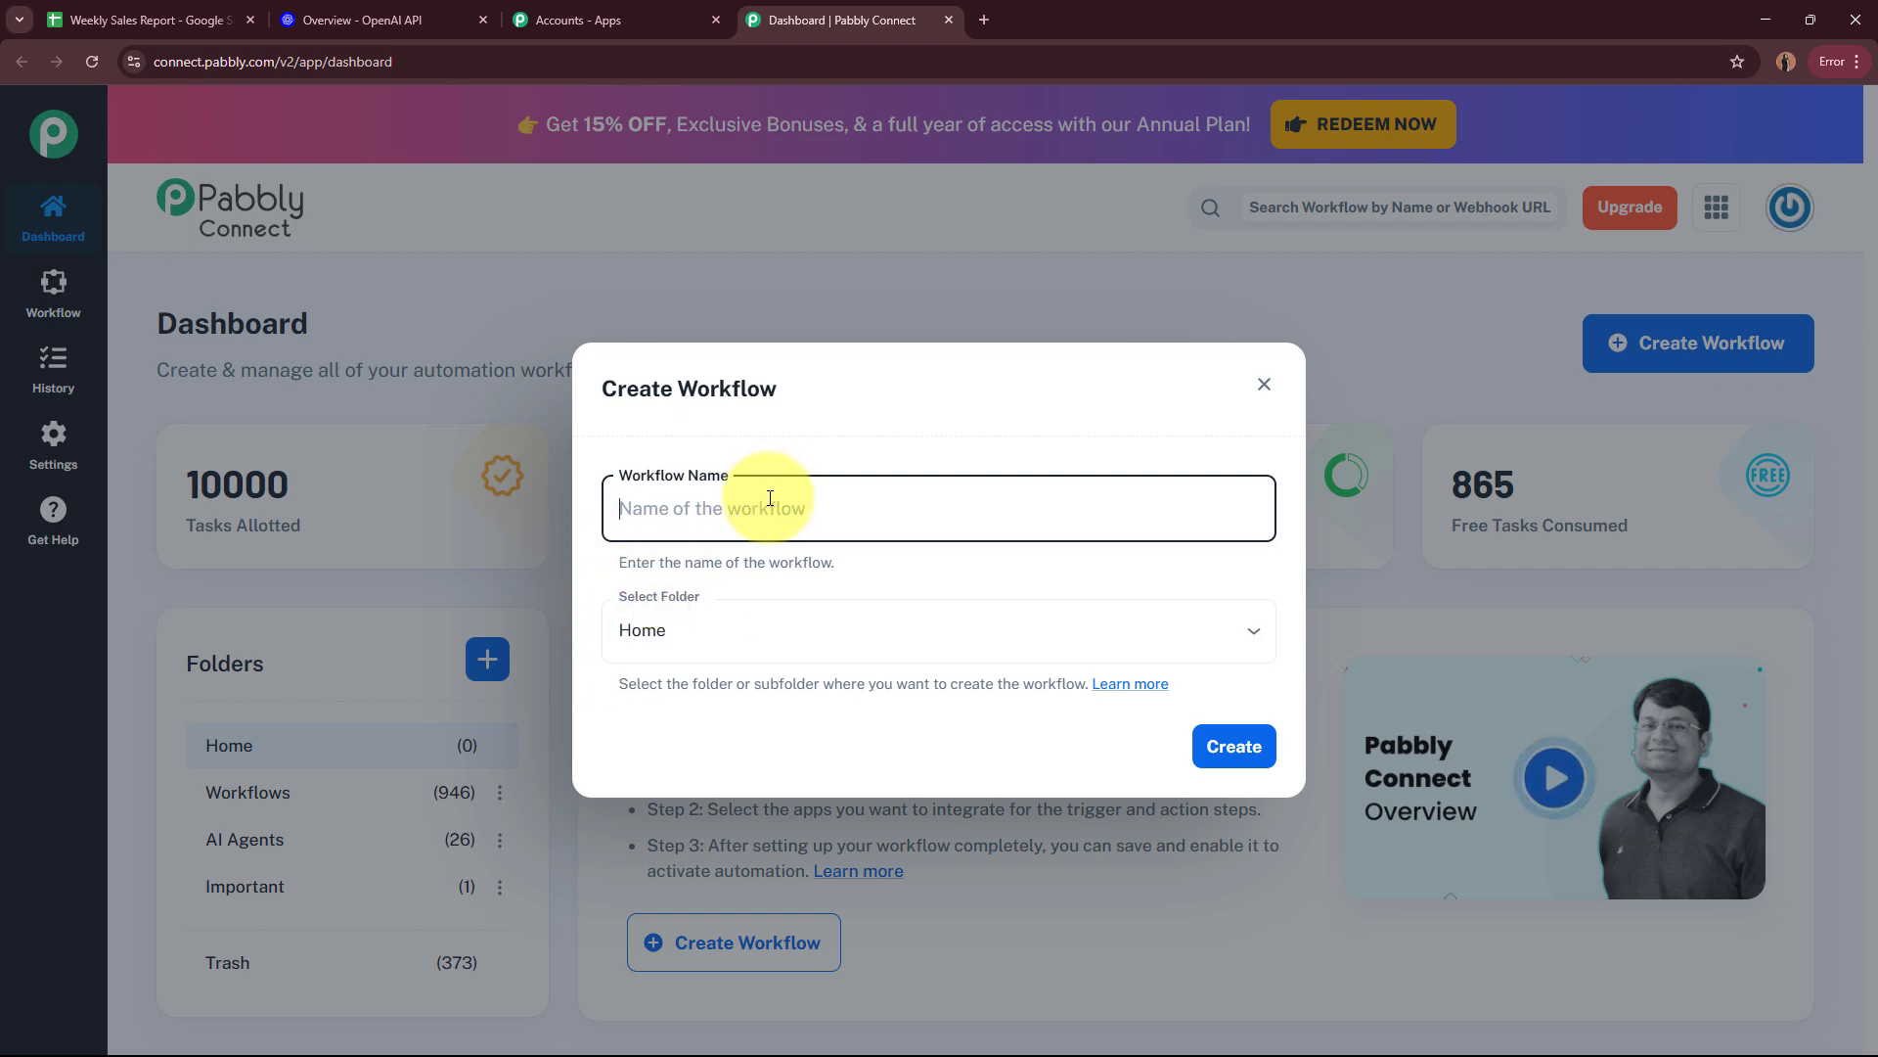
{"action": "type", "text": "AI Agent to Automate Data Analysis from Sales Reports"}
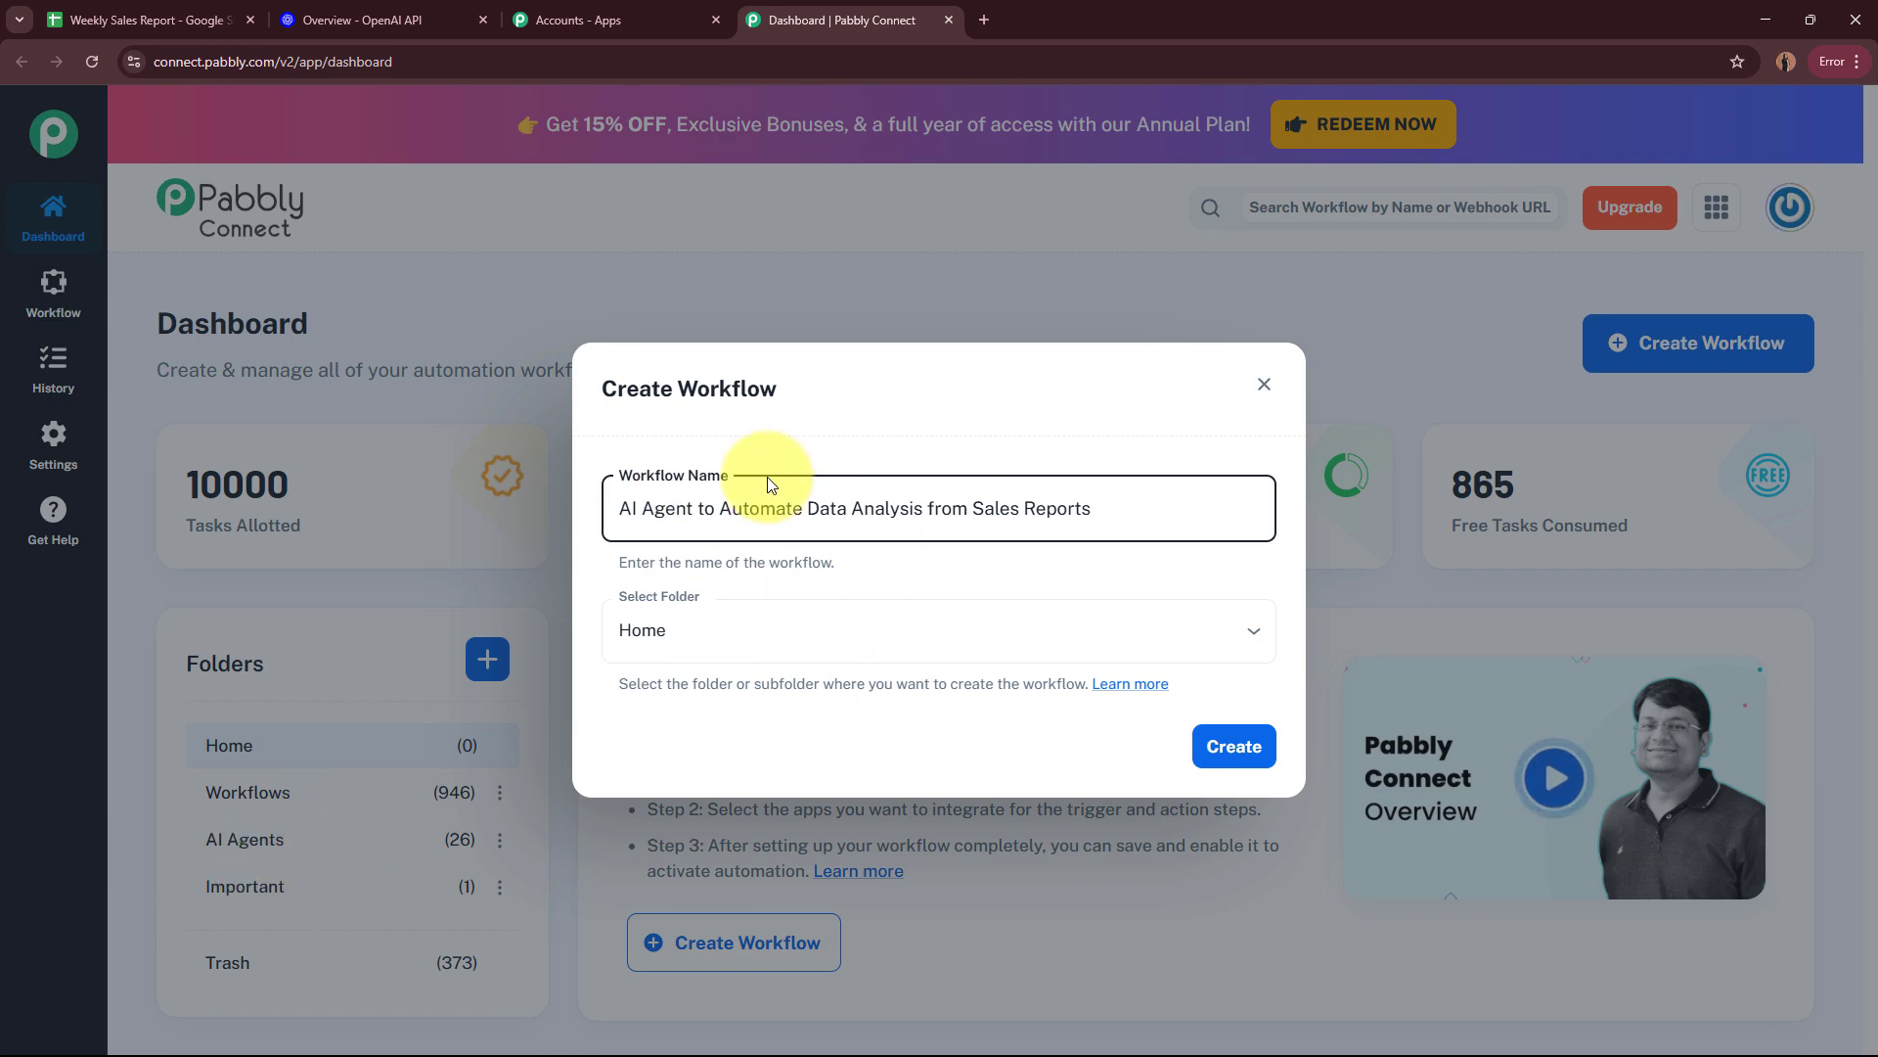
{"action": "left_click", "coordinate": [737, 632]}
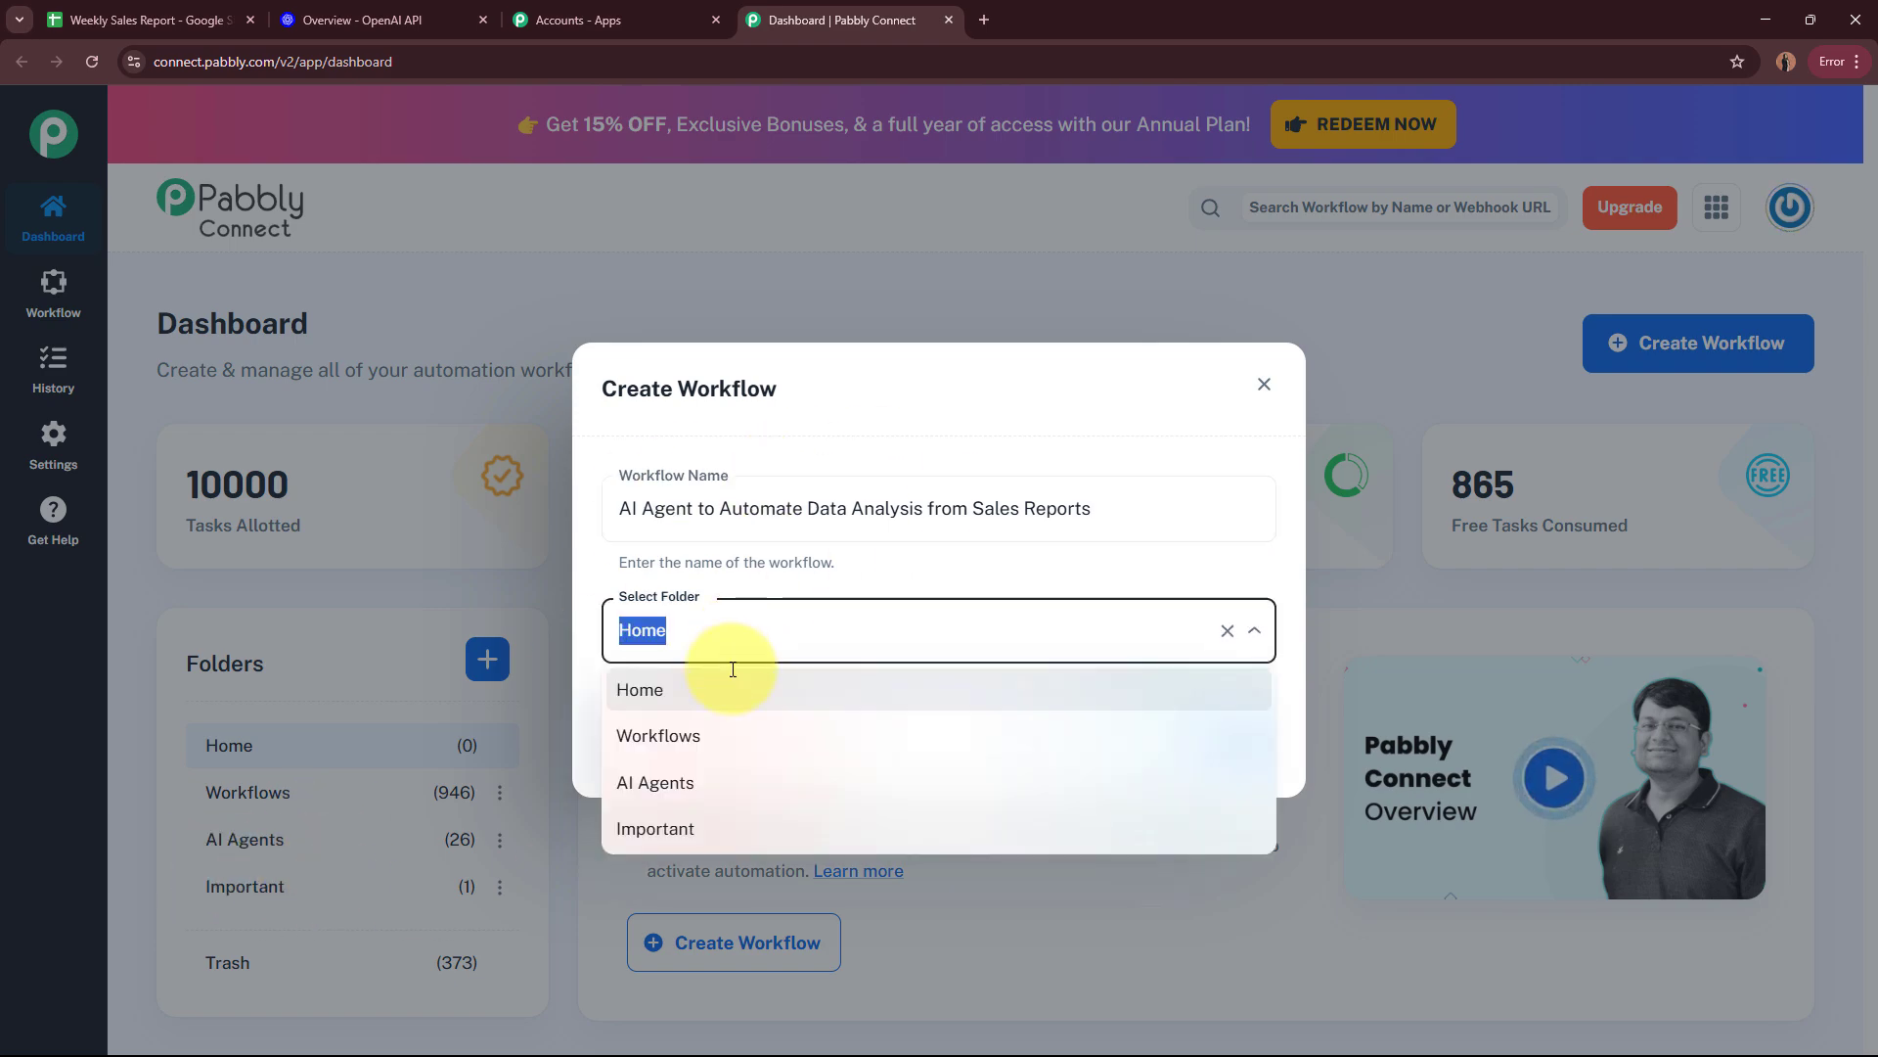
{"action": "left_click", "coordinate": [646, 782]}
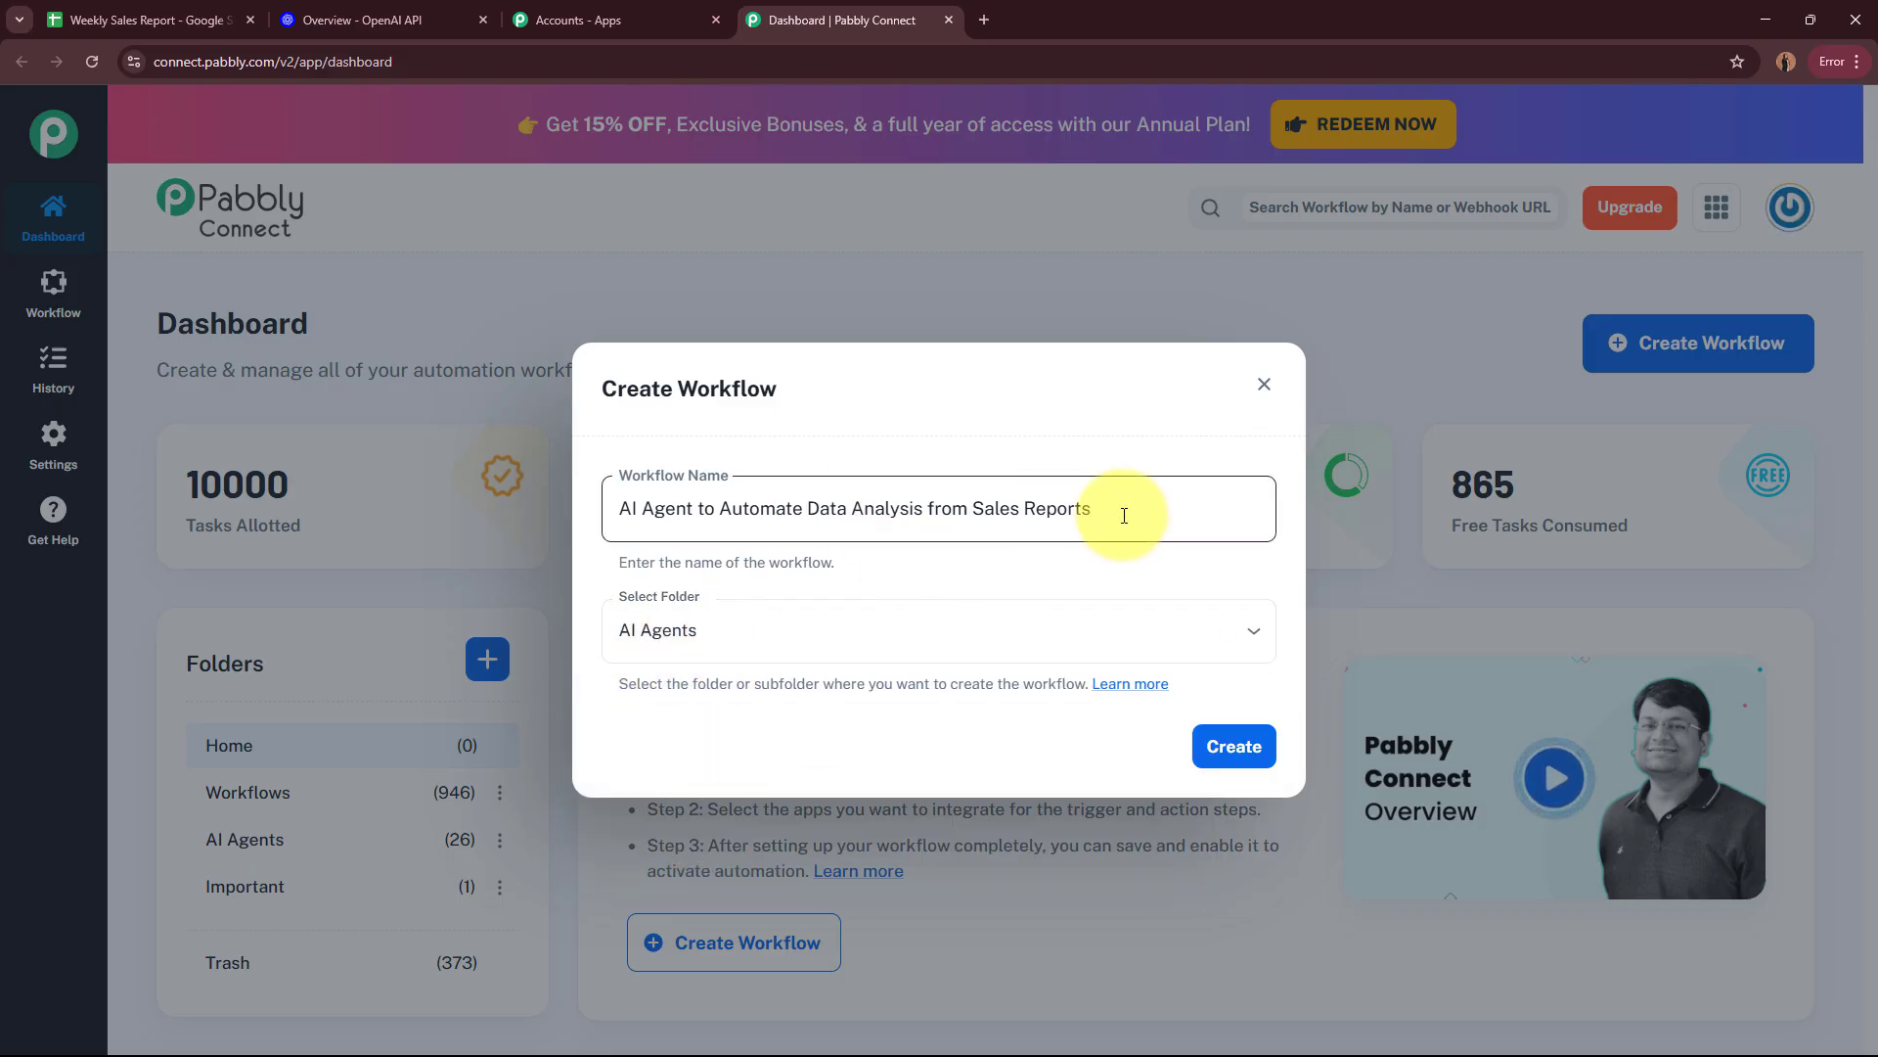
{"action": "left_click_drag", "start_coordinate": [1131, 505], "coordinate": [618, 505]}
{"action": "left_click", "coordinate": [990, 566]}
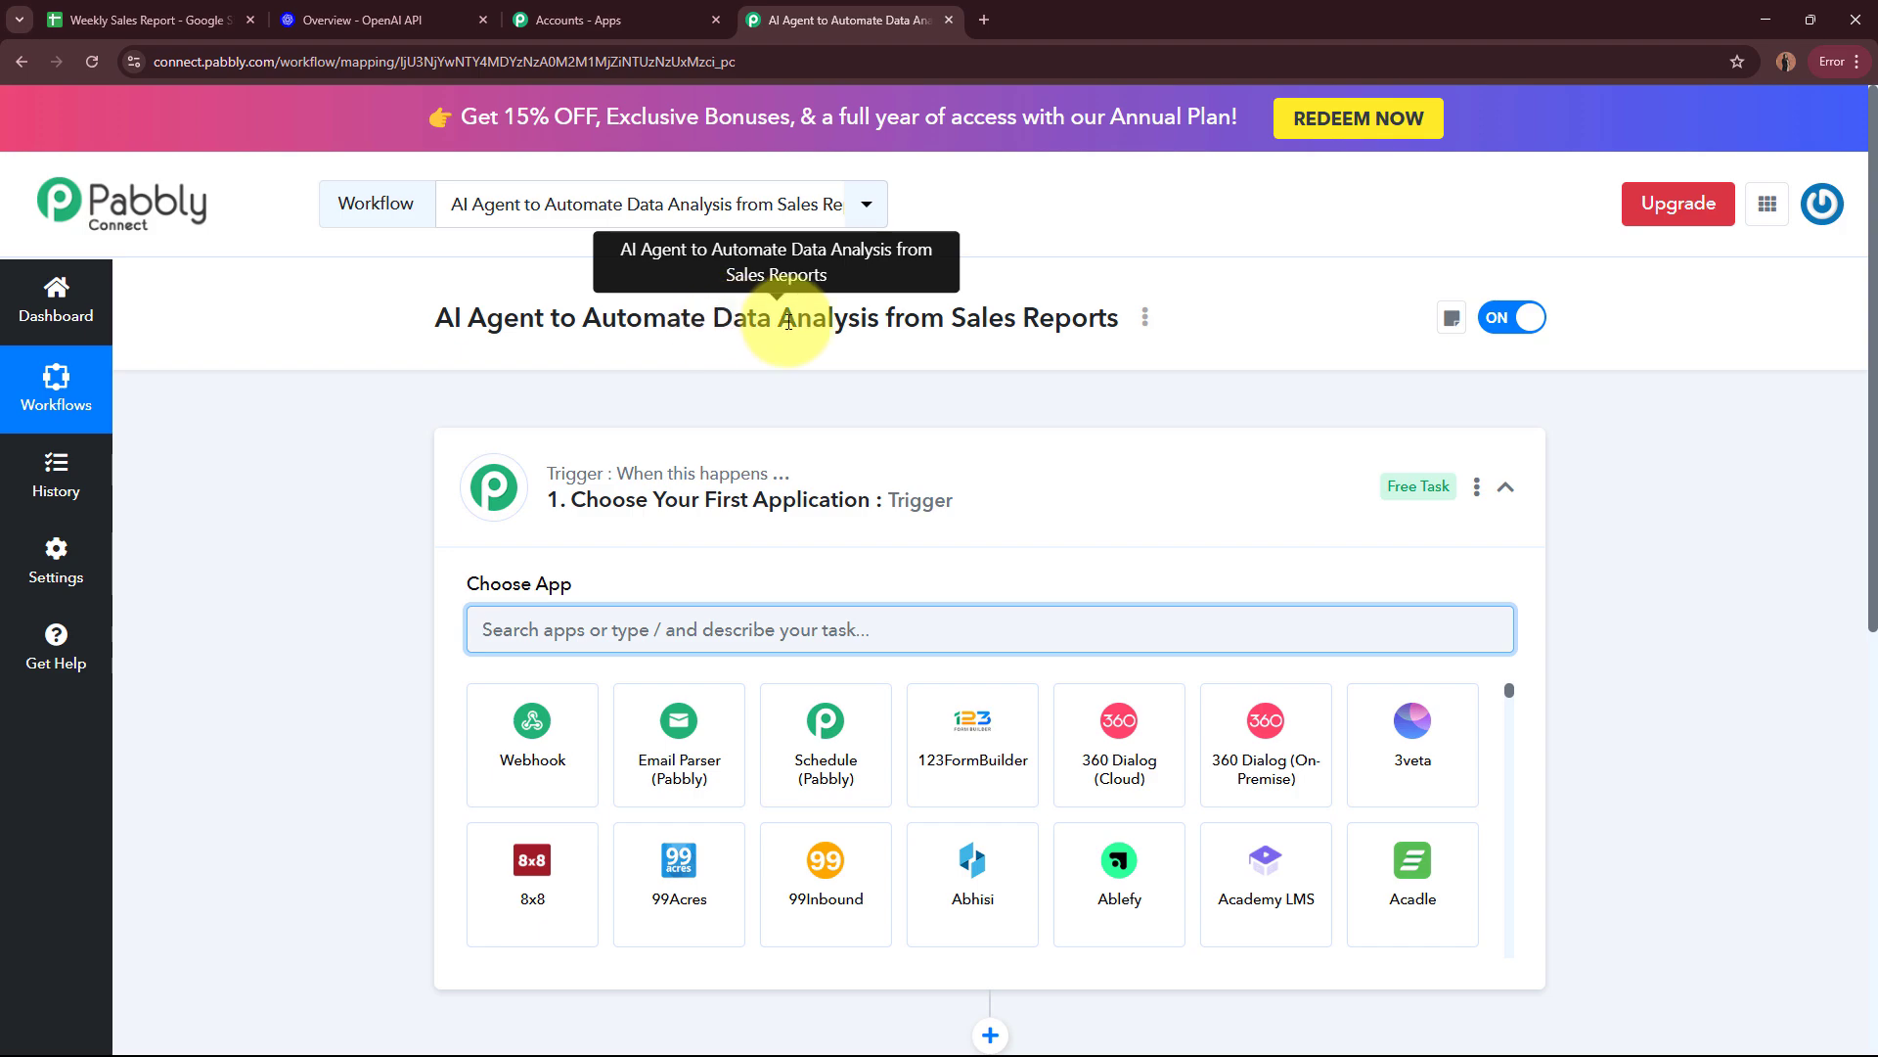
Step: Search the trigger apps for Google and choose Google Sheets as the workflow's trigger application
{"action": "left_click", "coordinate": [1052, 506]}
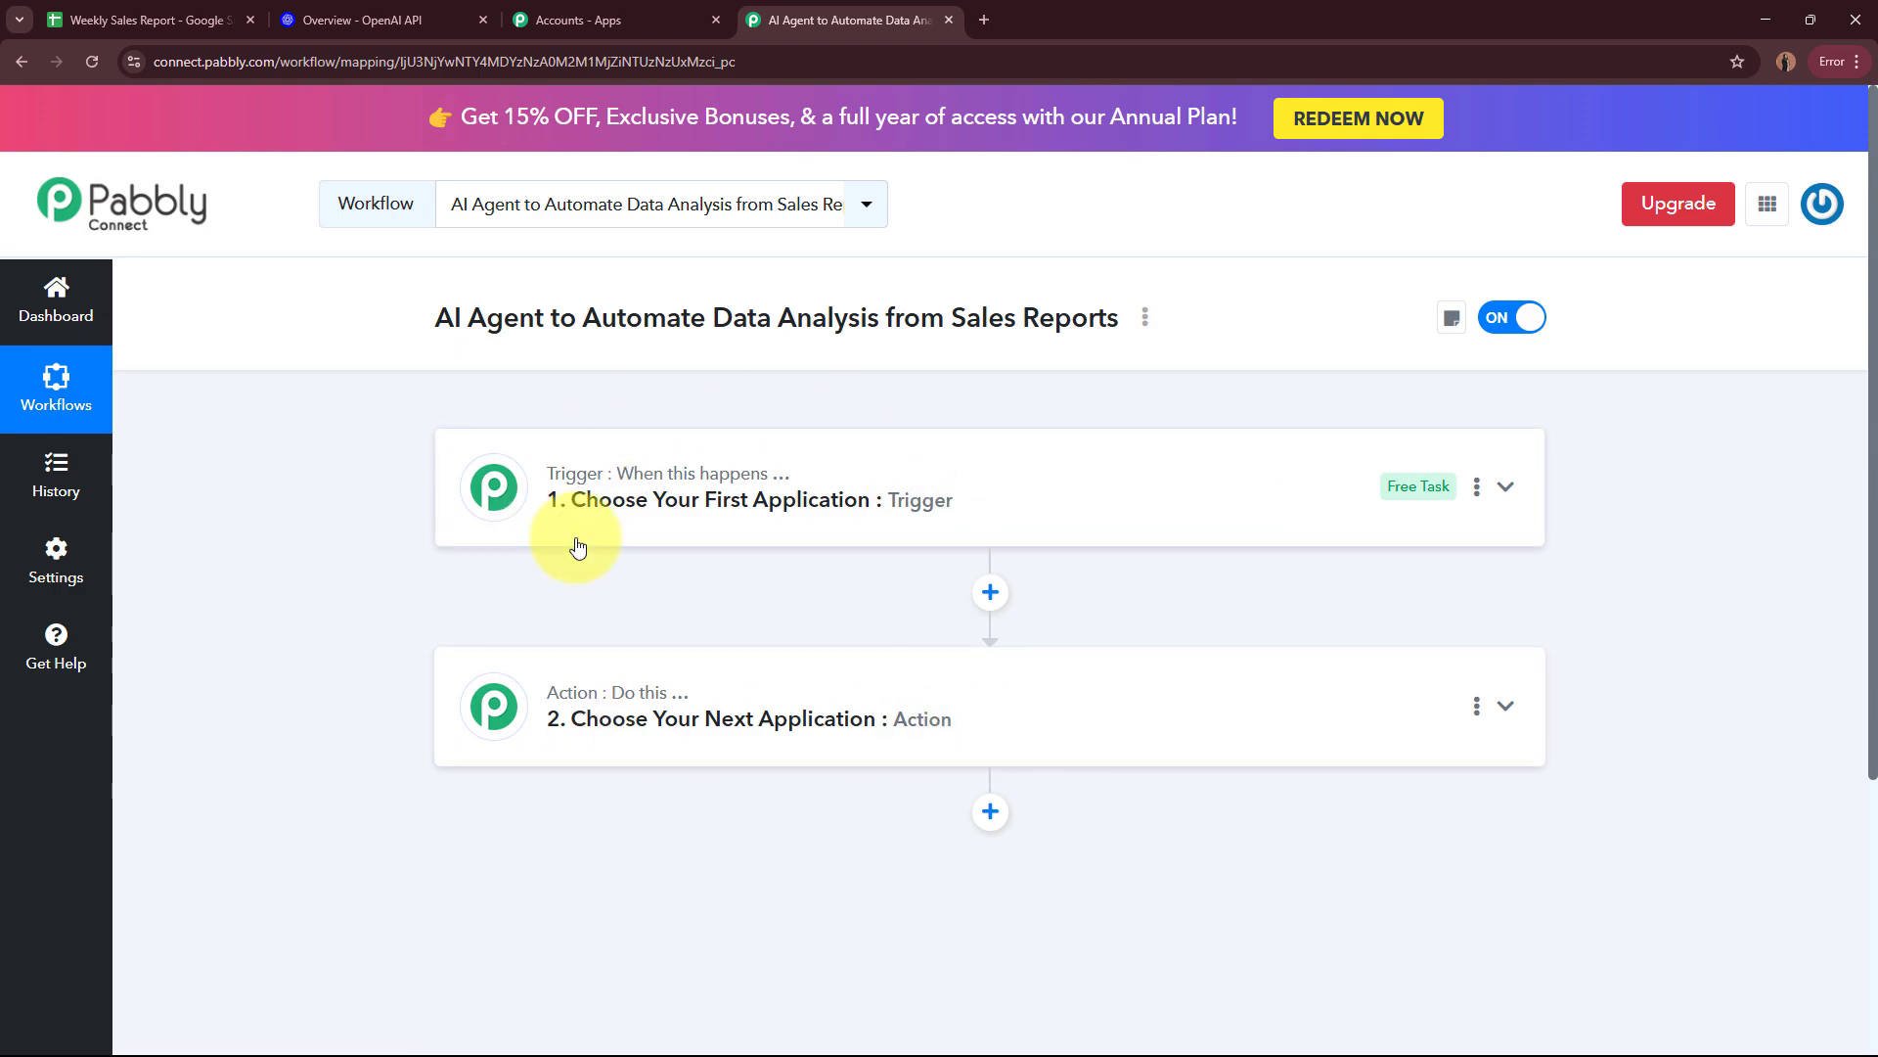
{"action": "left_click", "coordinate": [1012, 489]}
{"action": "left_click", "coordinate": [818, 627]}
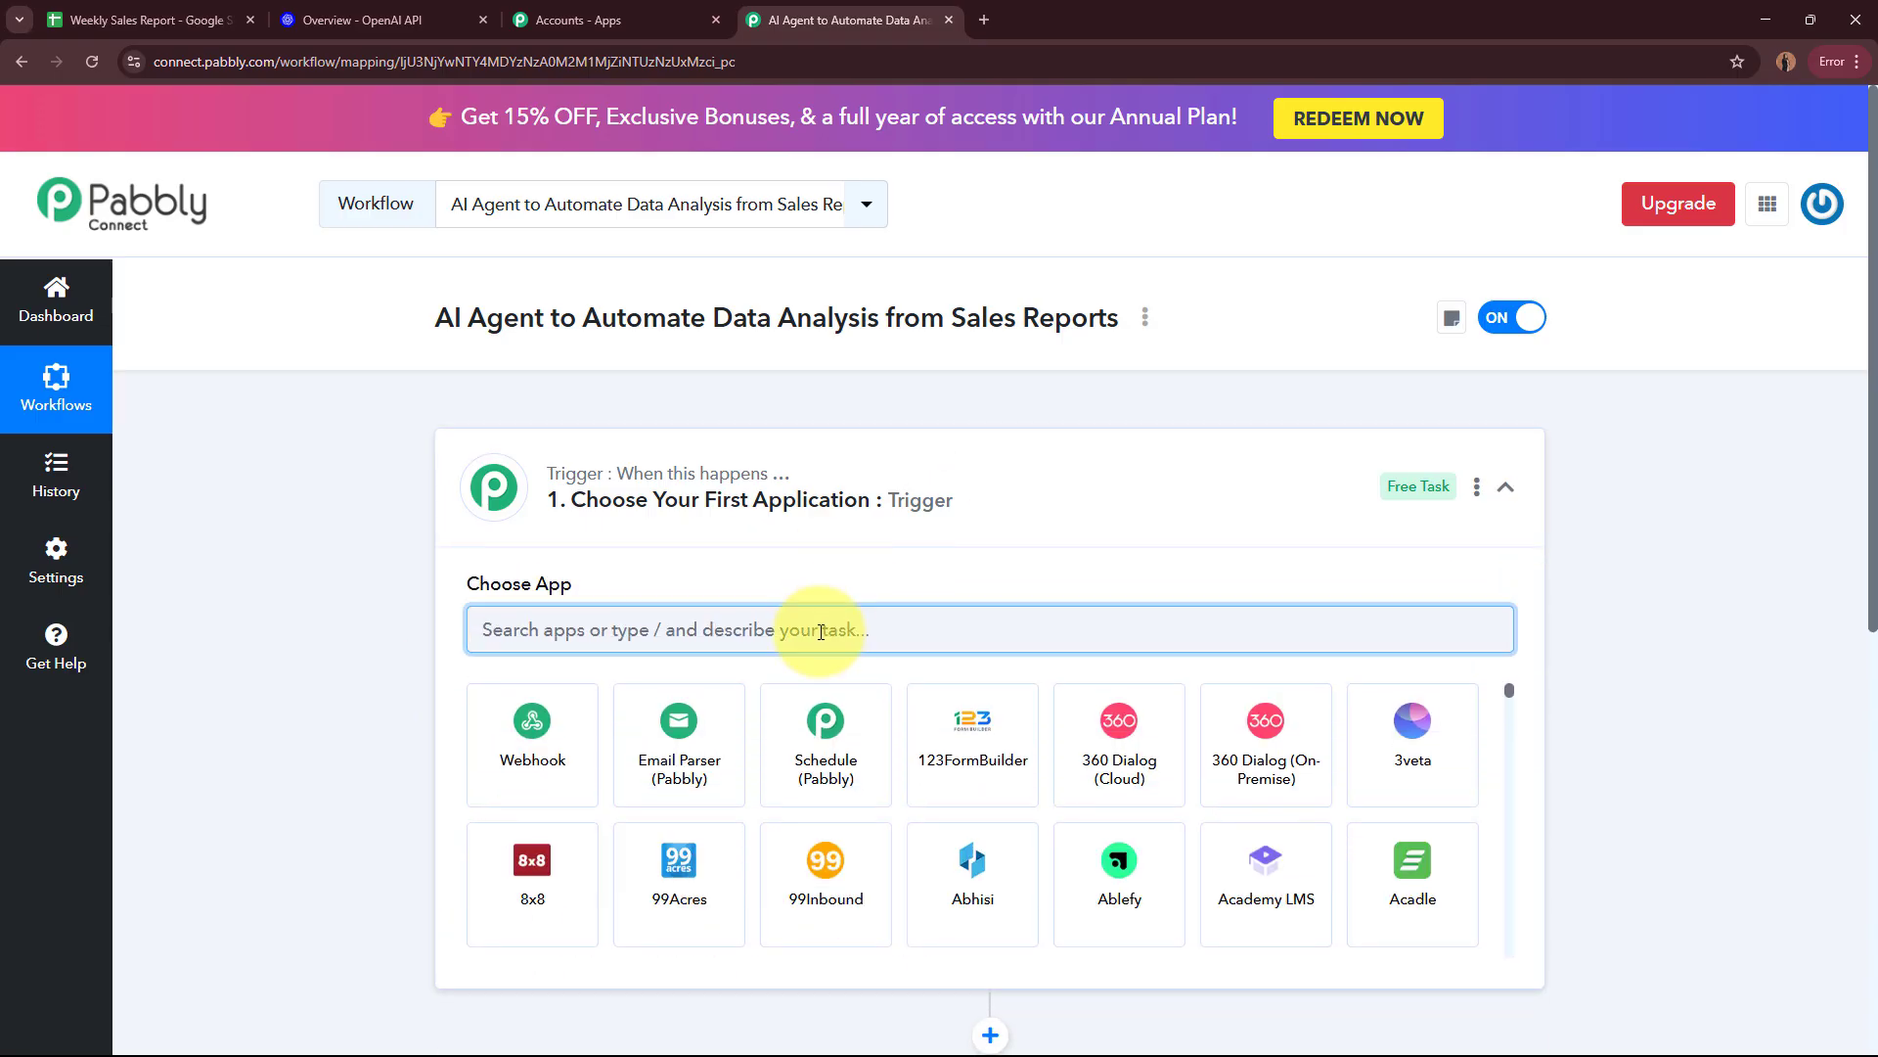
{"action": "type", "text": "Google"}
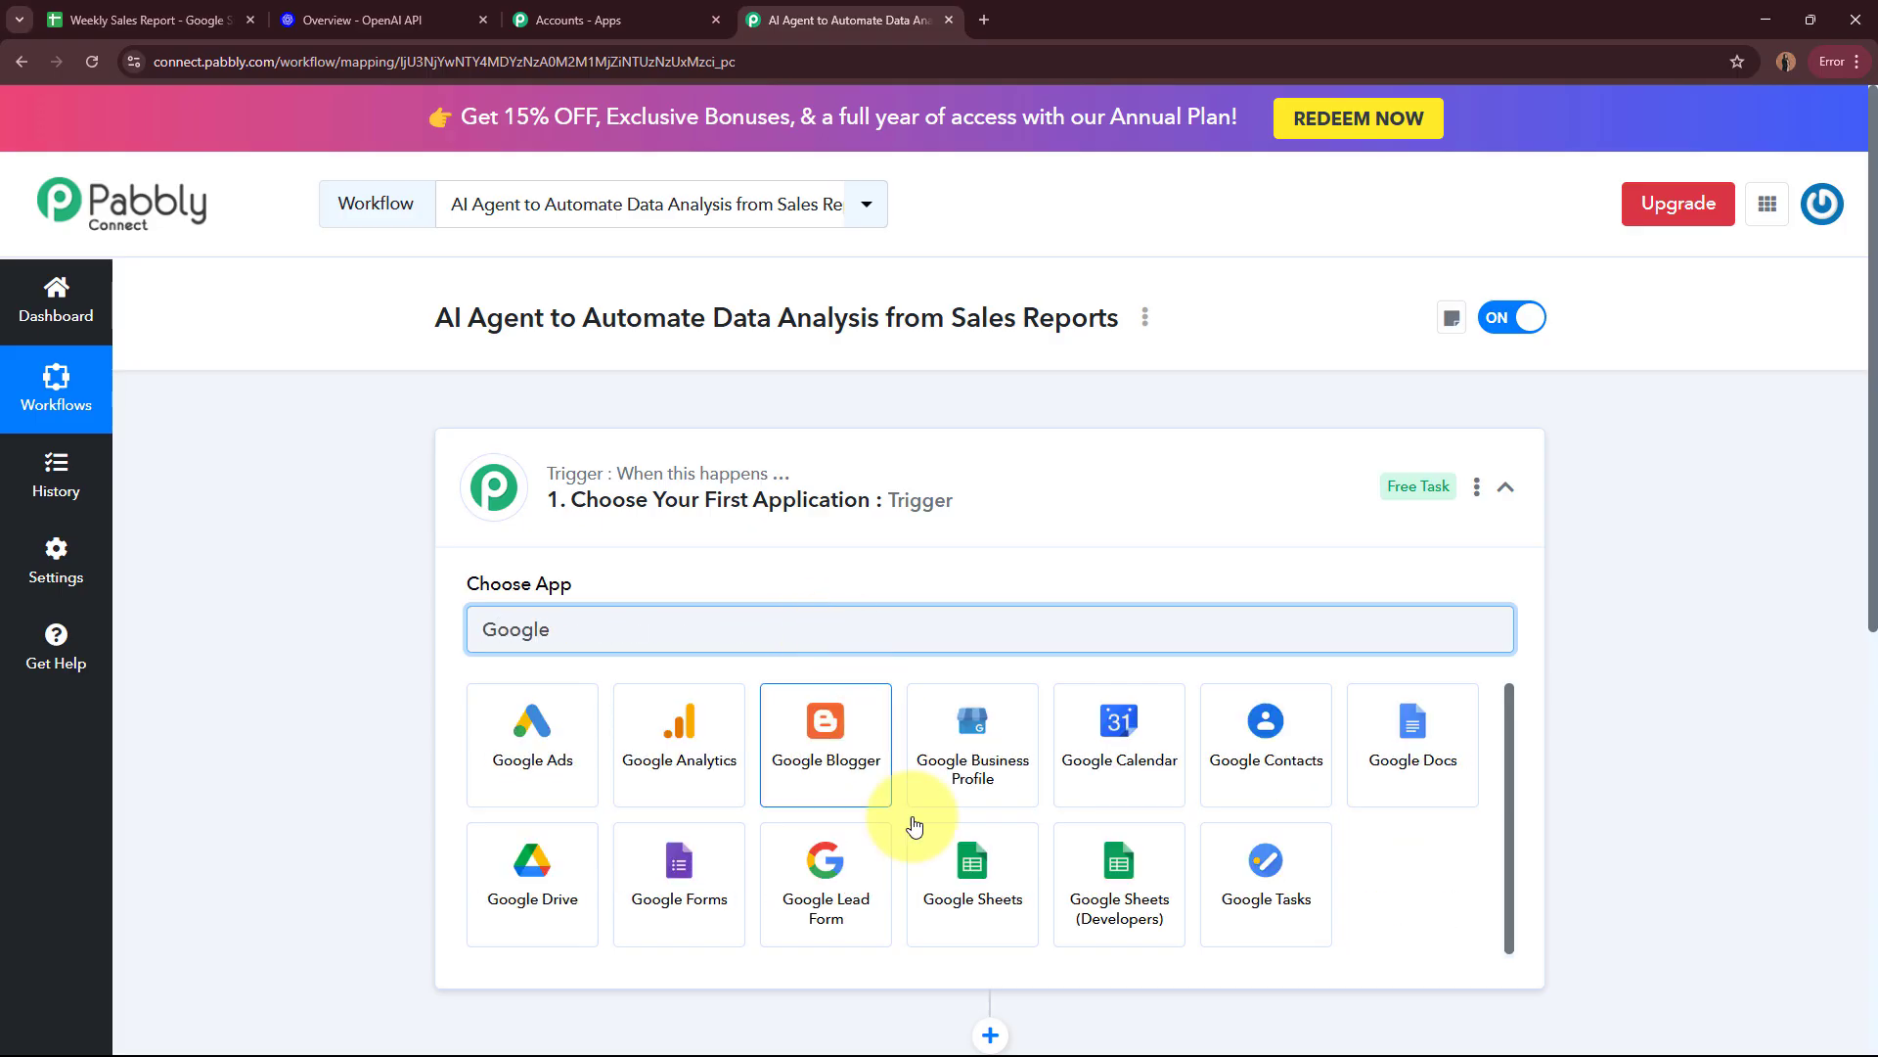
{"action": "left_click", "coordinate": [956, 900]}
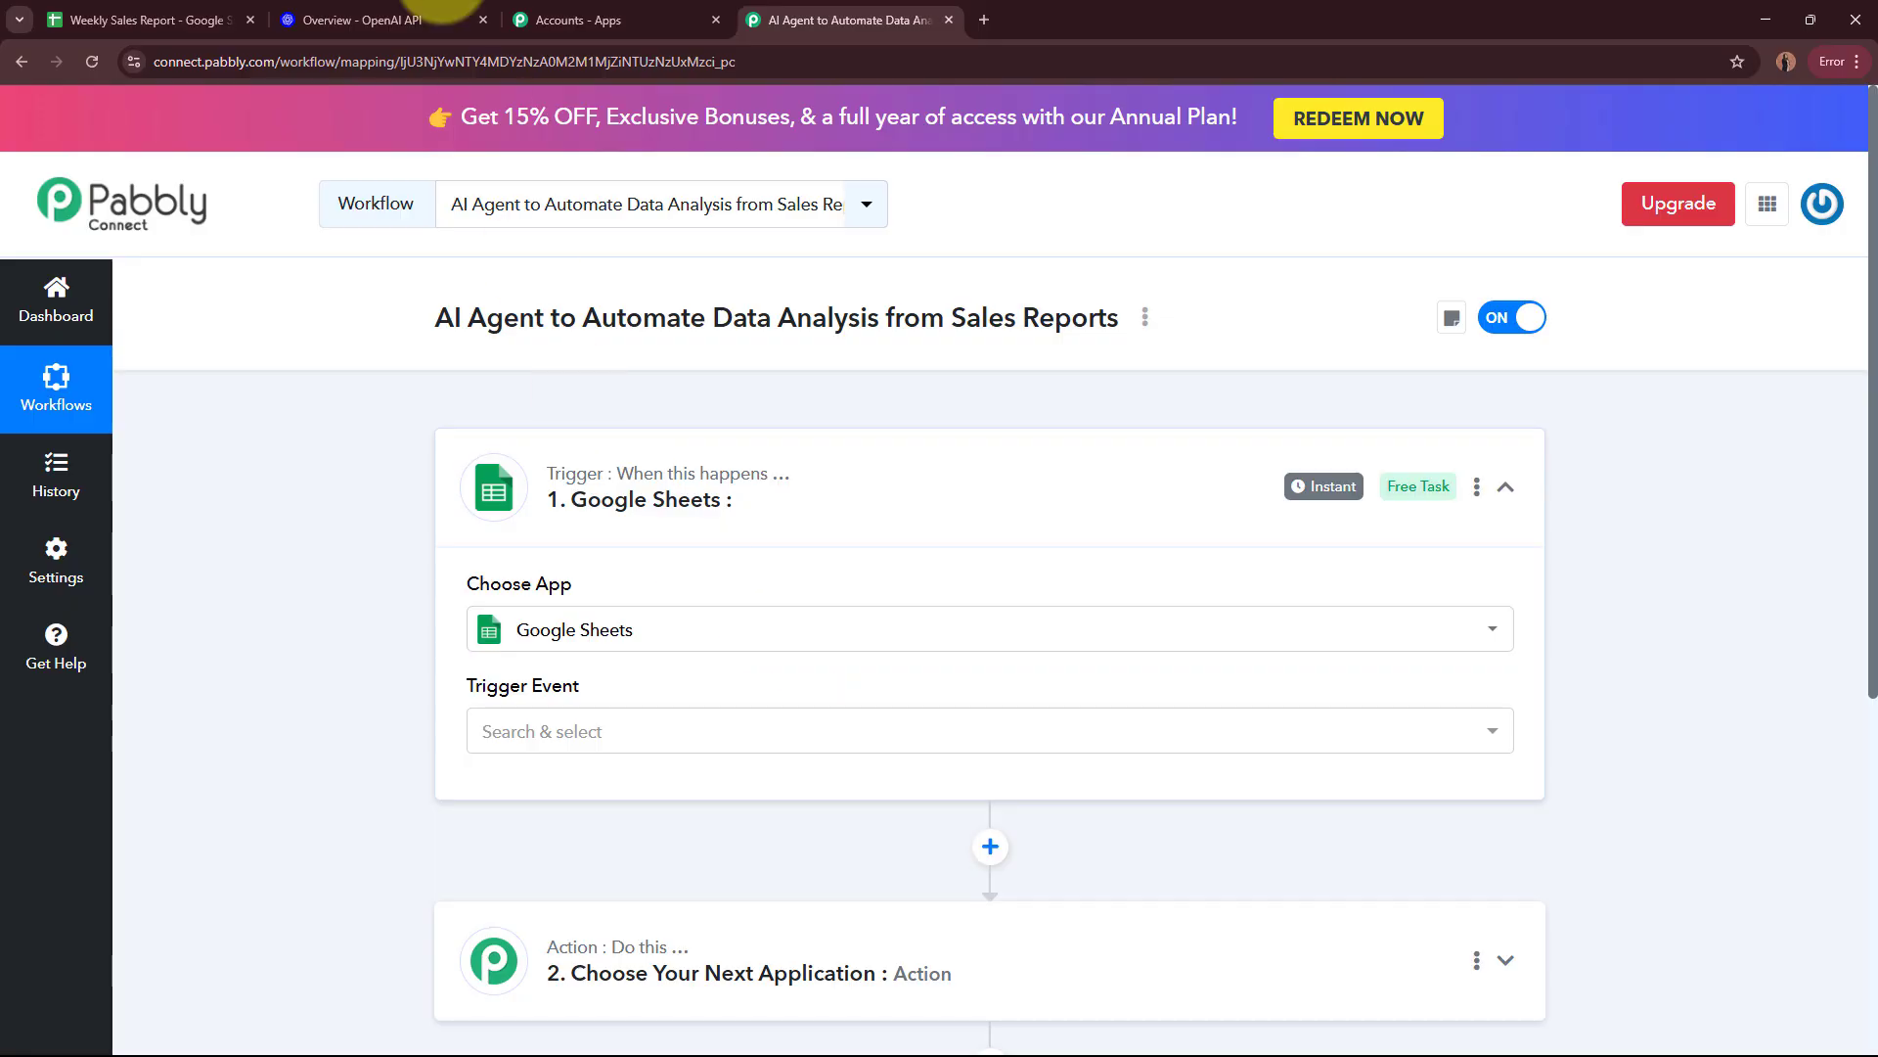
Step: Check the Weekly Sales Report spreadsheet, and set the Google Sheets trigger event to New or Updated Spreadsheet Row
{"action": "left_click", "coordinate": [161, 18]}
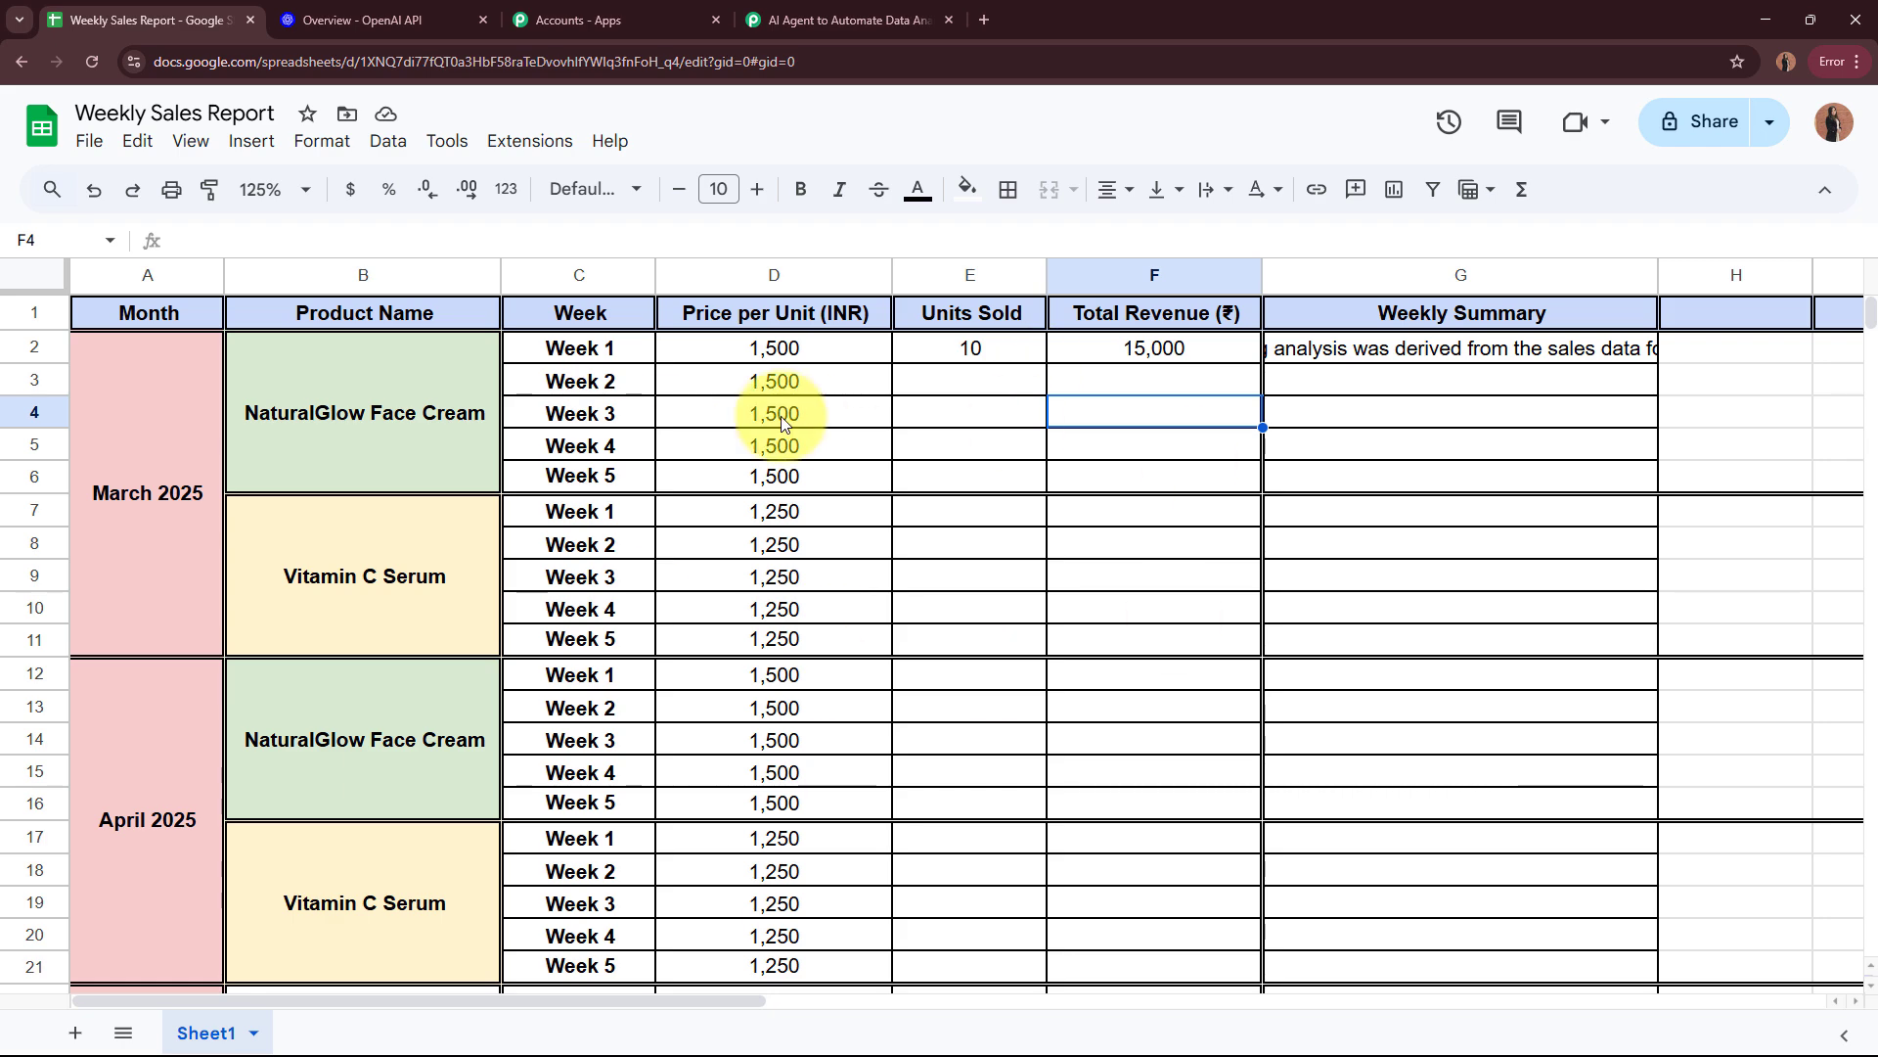
{"action": "left_click", "coordinate": [1116, 375]}
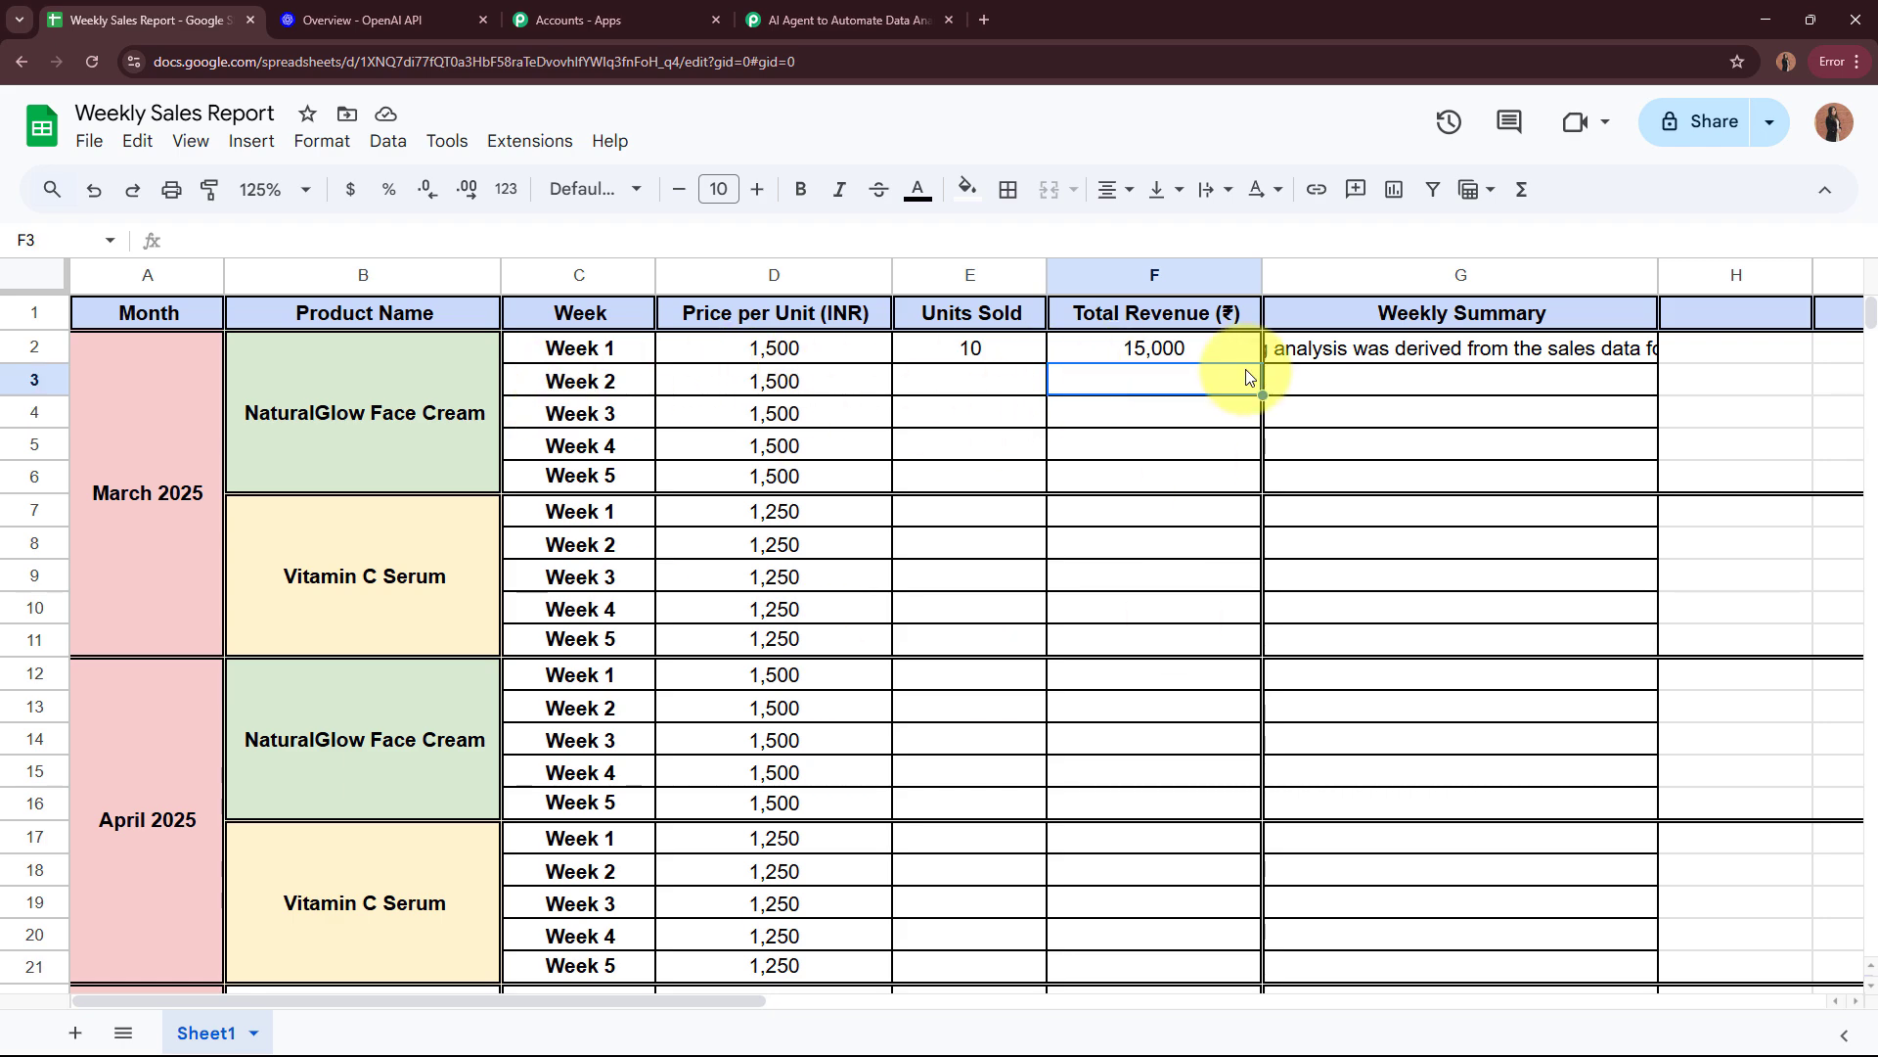
{"action": "left_click", "coordinate": [798, 19]}
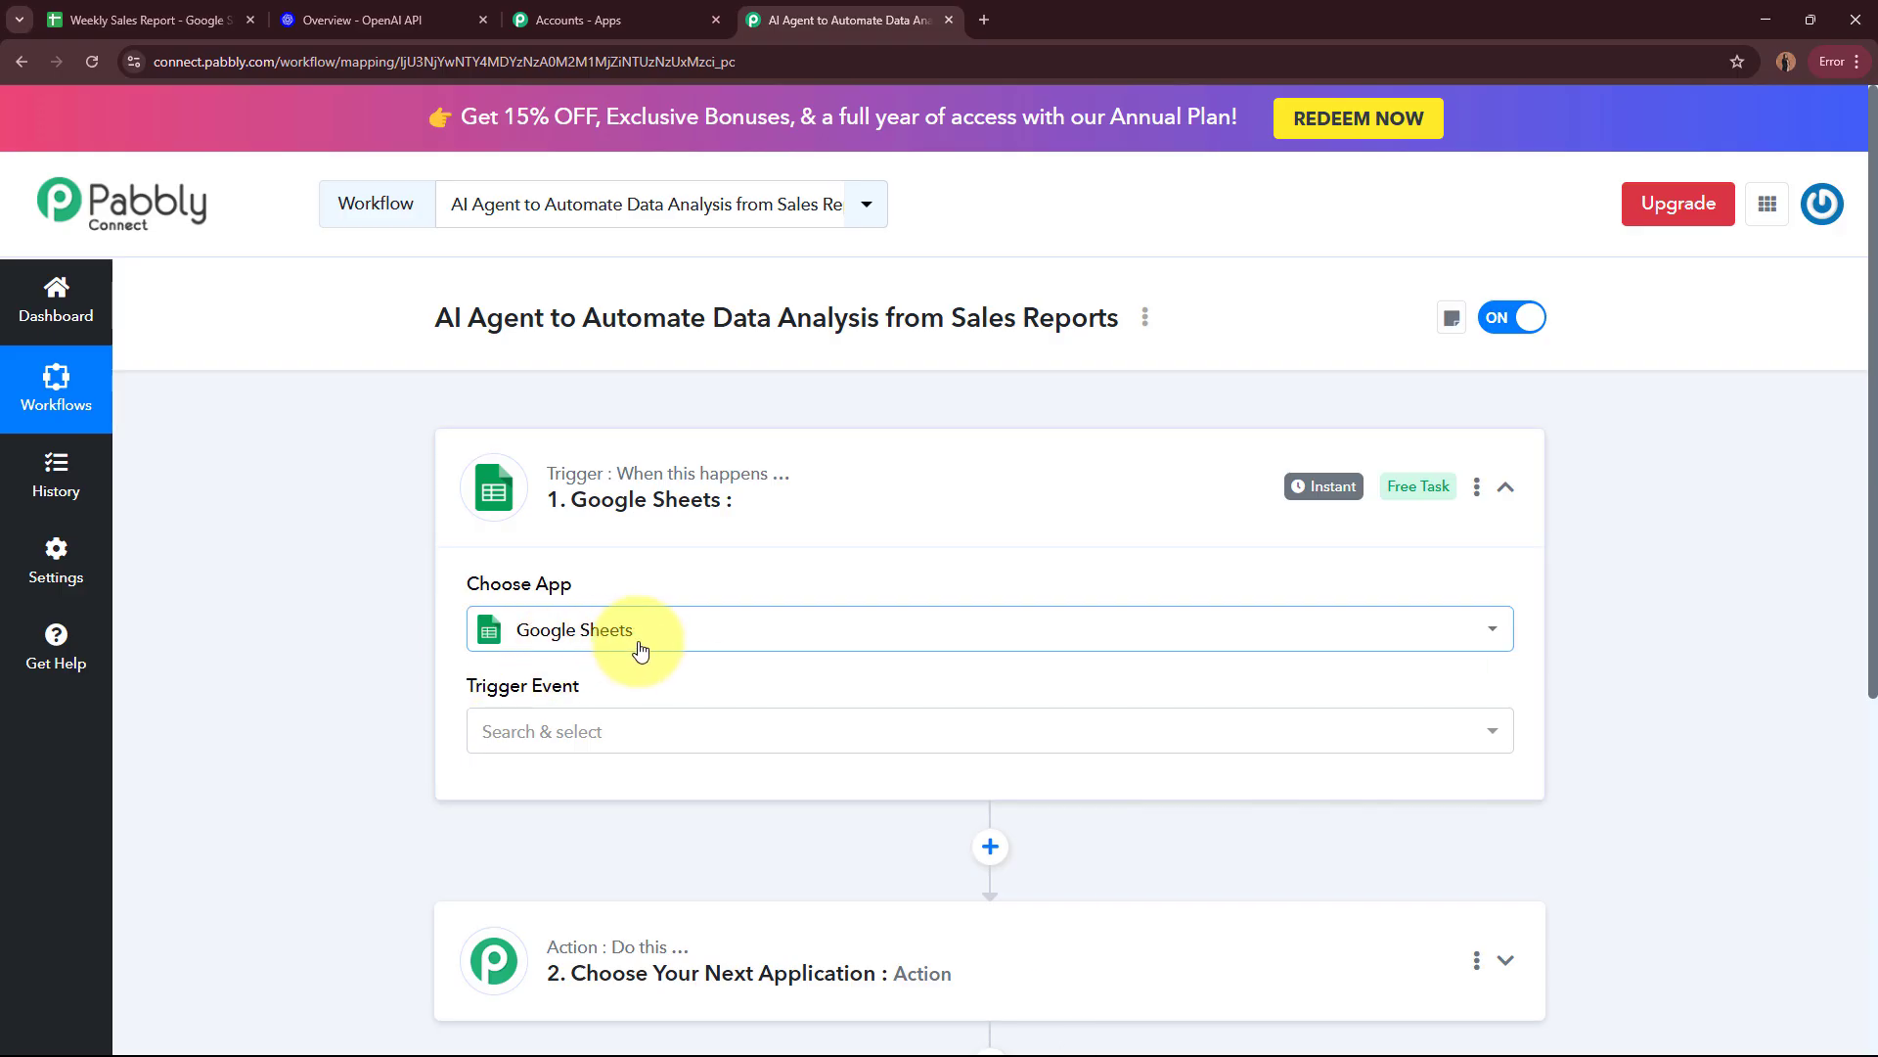
{"action": "left_click", "coordinate": [620, 743]}
{"action": "left_click", "coordinate": [616, 850]}
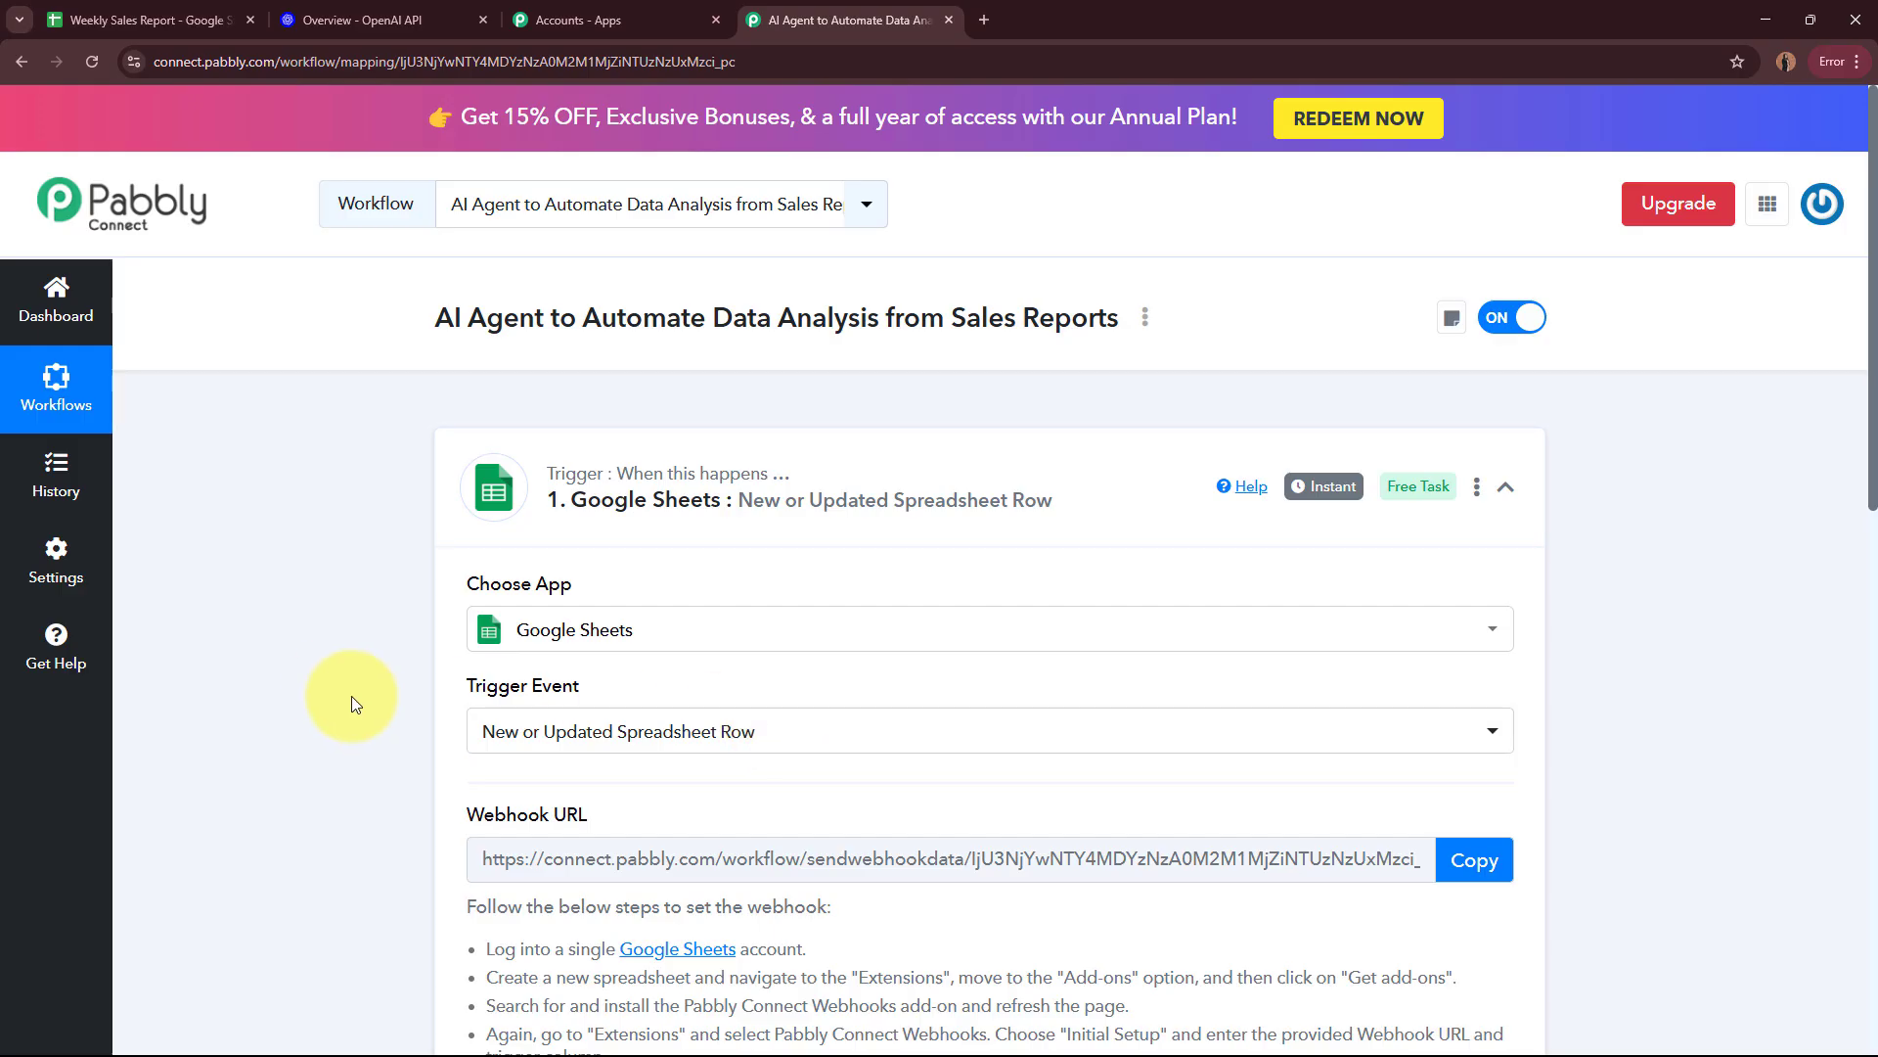
Step: Copy the Google Sheets trigger's webhook URL and review the instructions for setting up the webhook
{"action": "scroll", "coordinate": [327, 684], "scroll_direction": "down", "scroll_amount": 6}
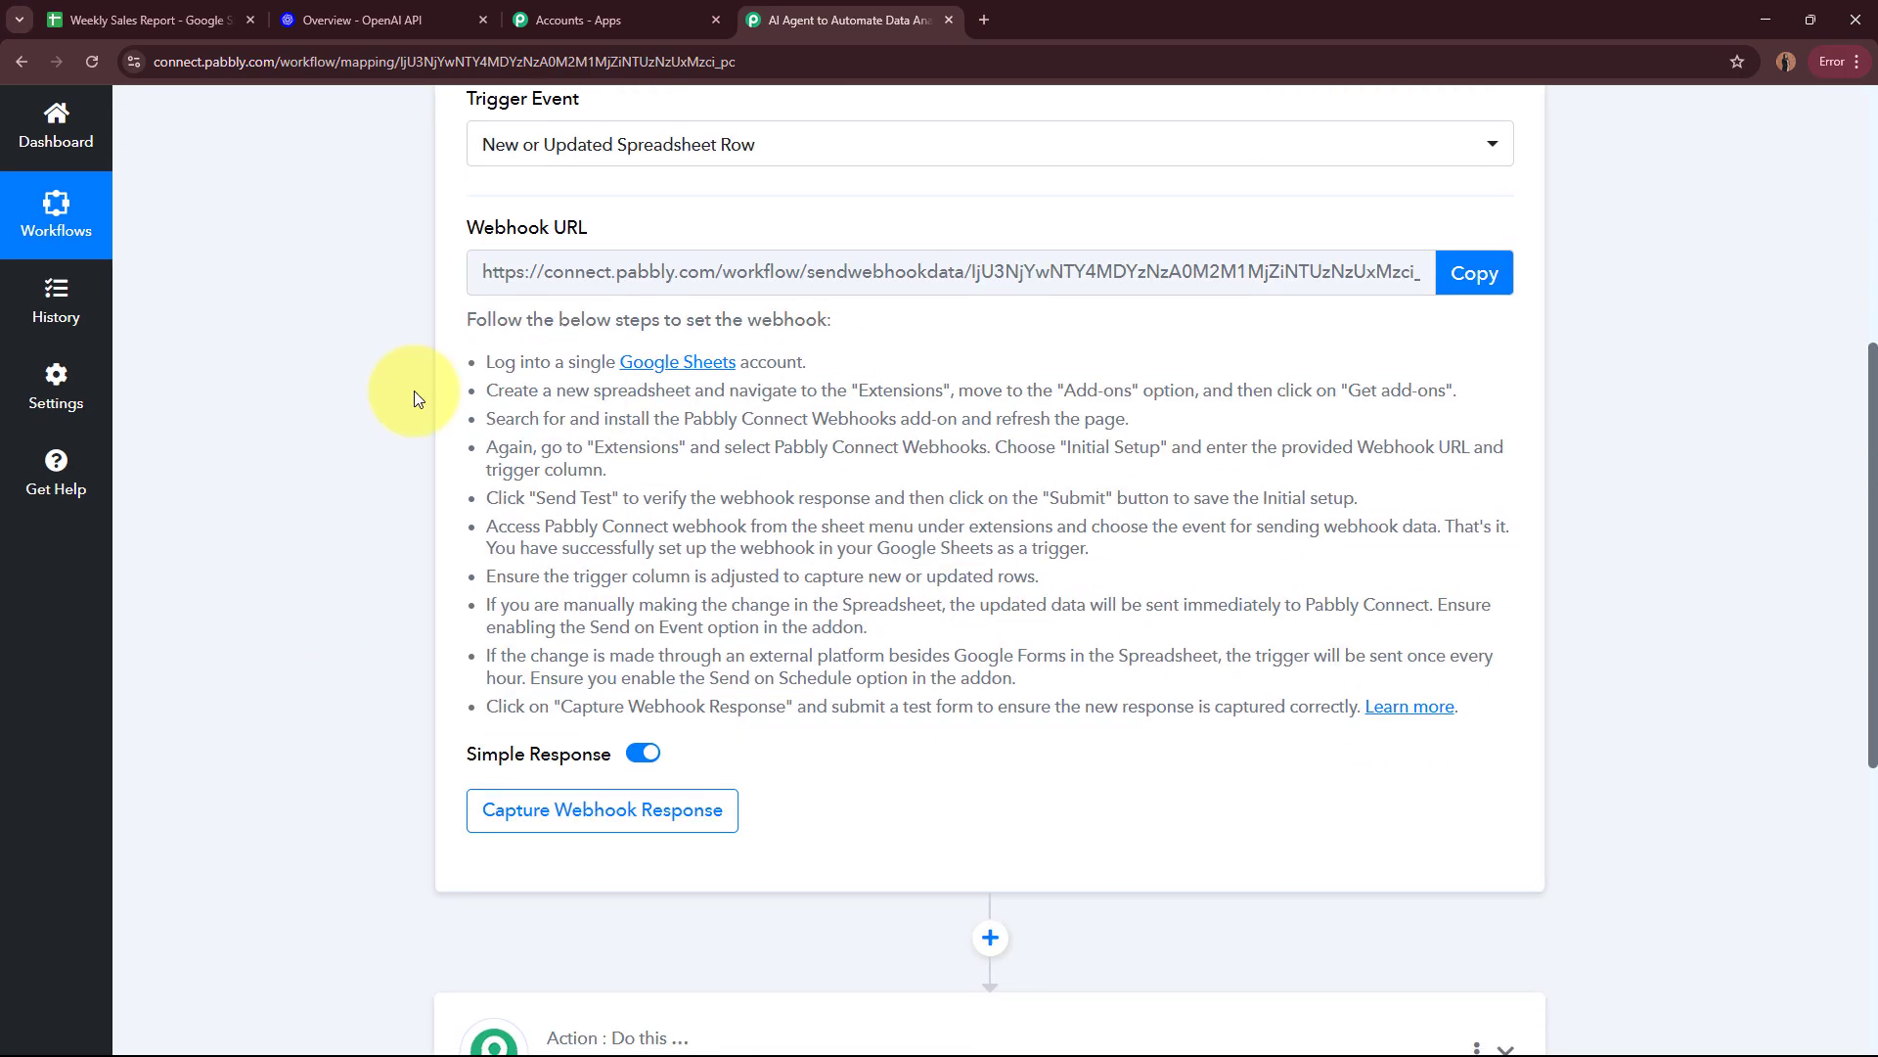
{"action": "left_click_drag", "start_coordinate": [468, 227], "coordinate": [589, 229]}
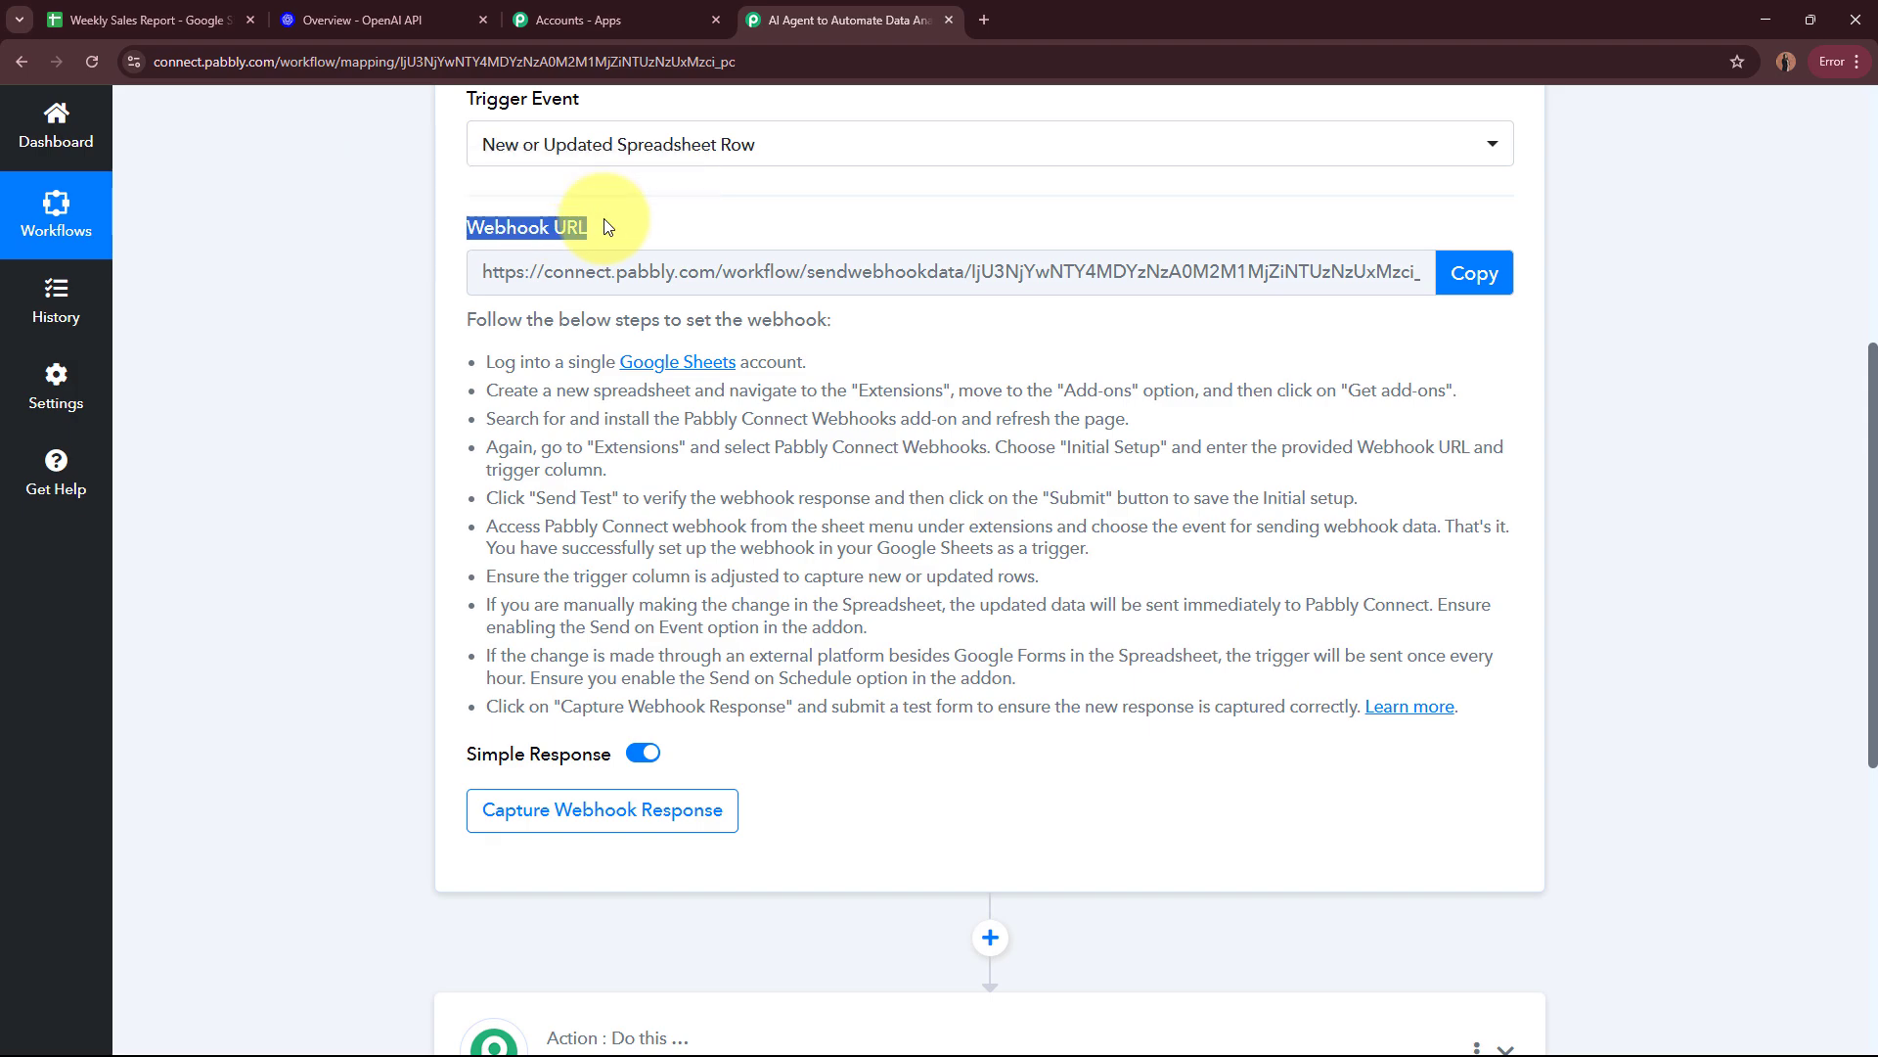
{"action": "left_click", "coordinate": [274, 373]}
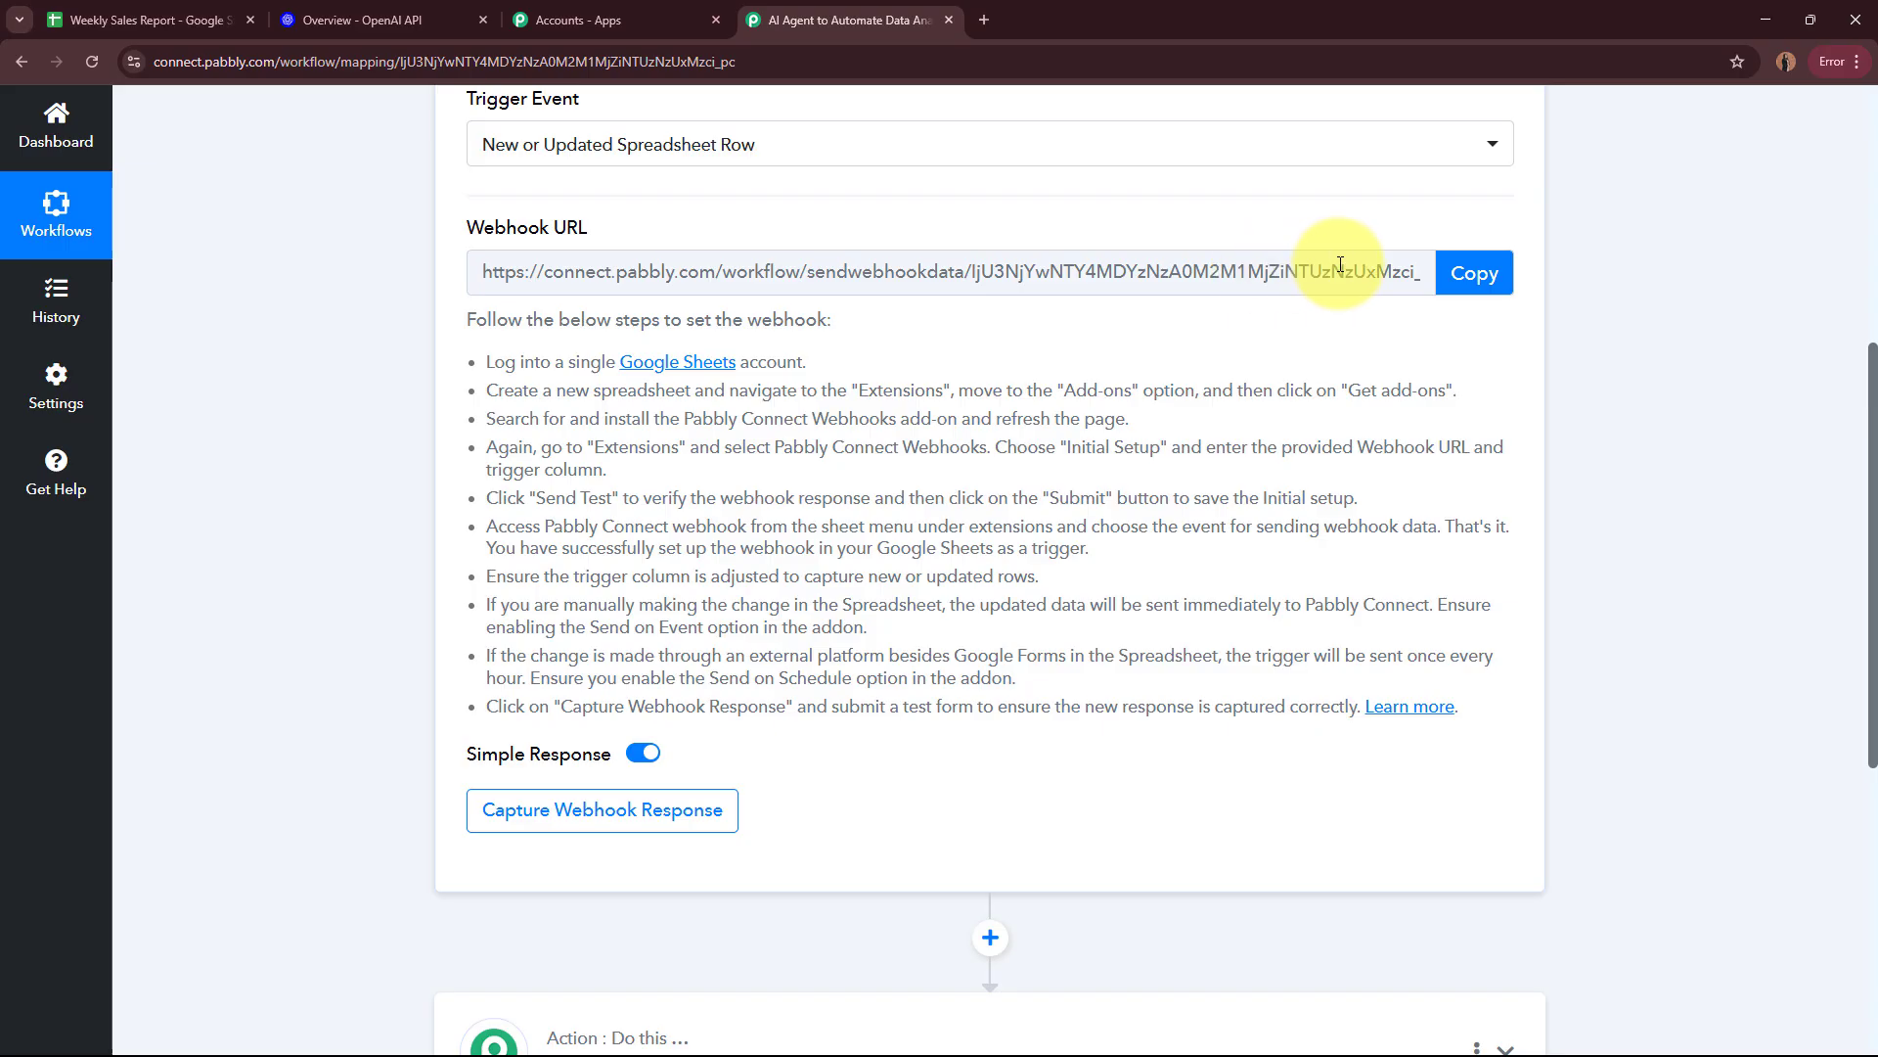
{"action": "left_click", "coordinate": [147, 20]}
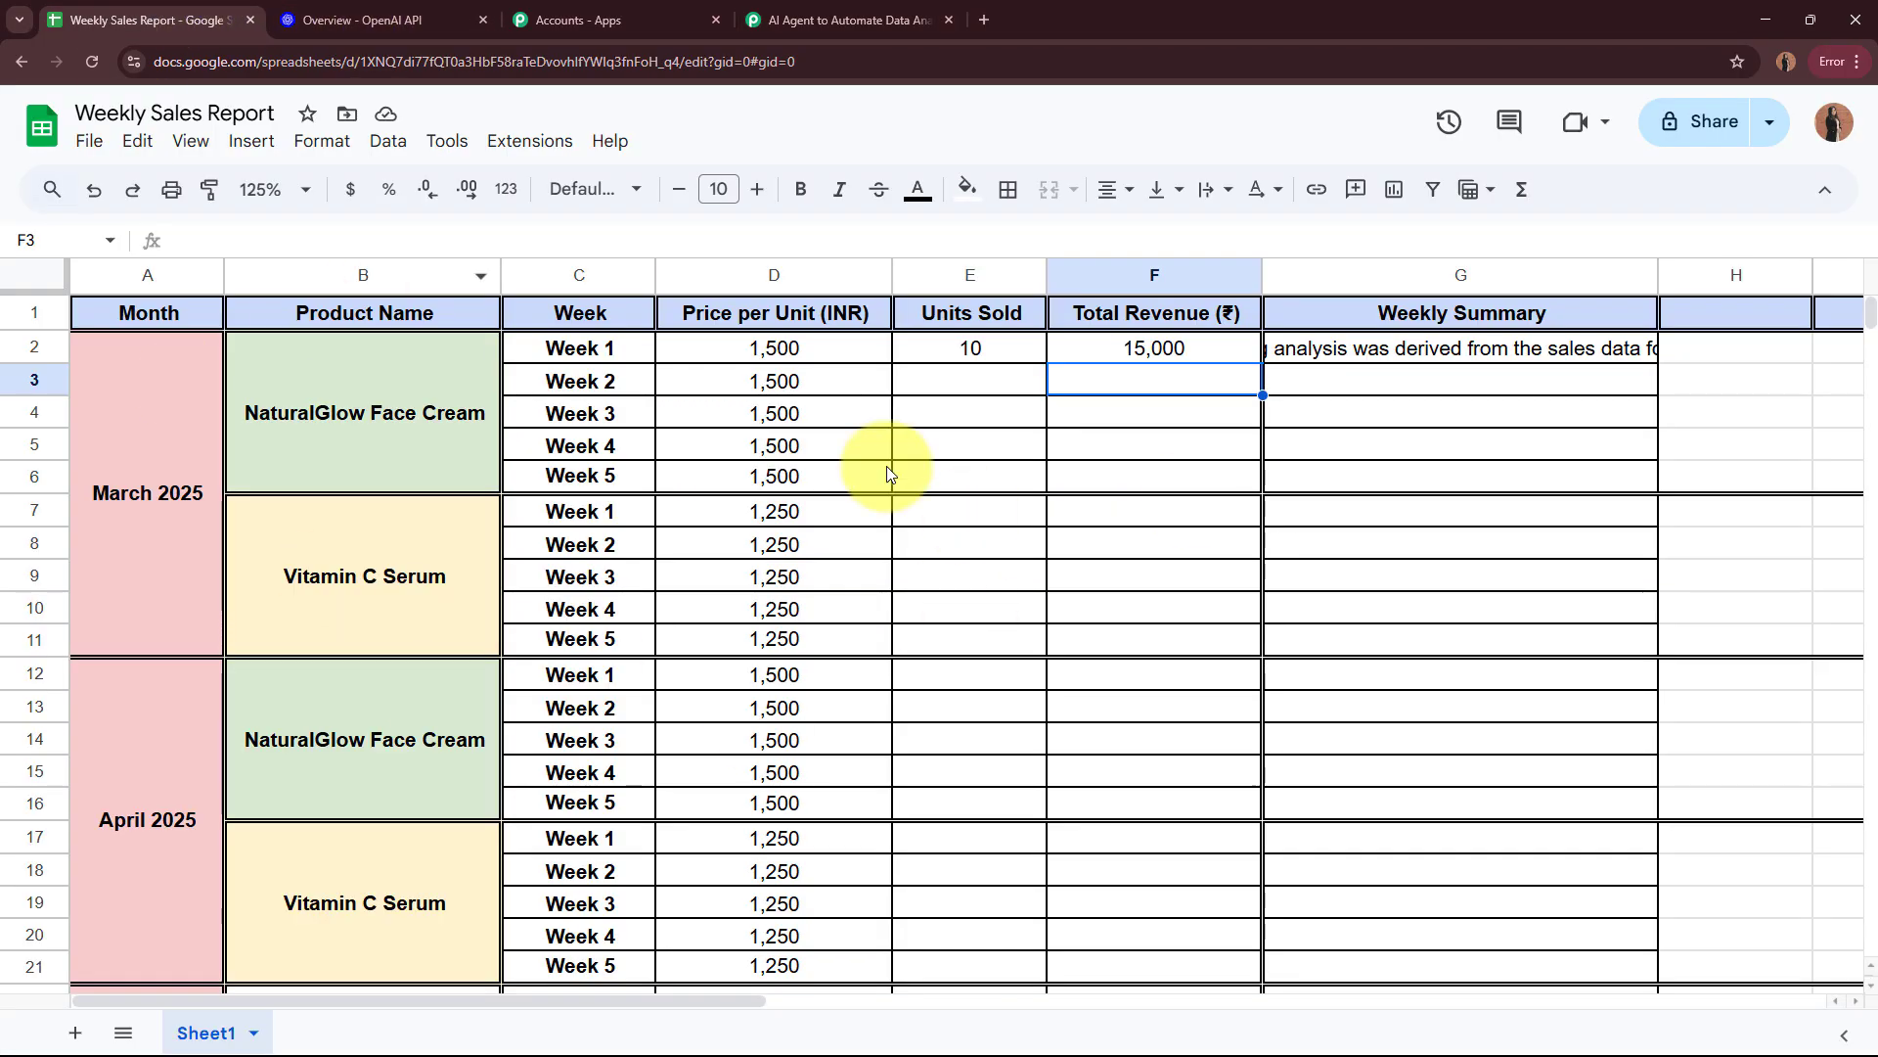
{"action": "left_click", "coordinate": [841, 20]}
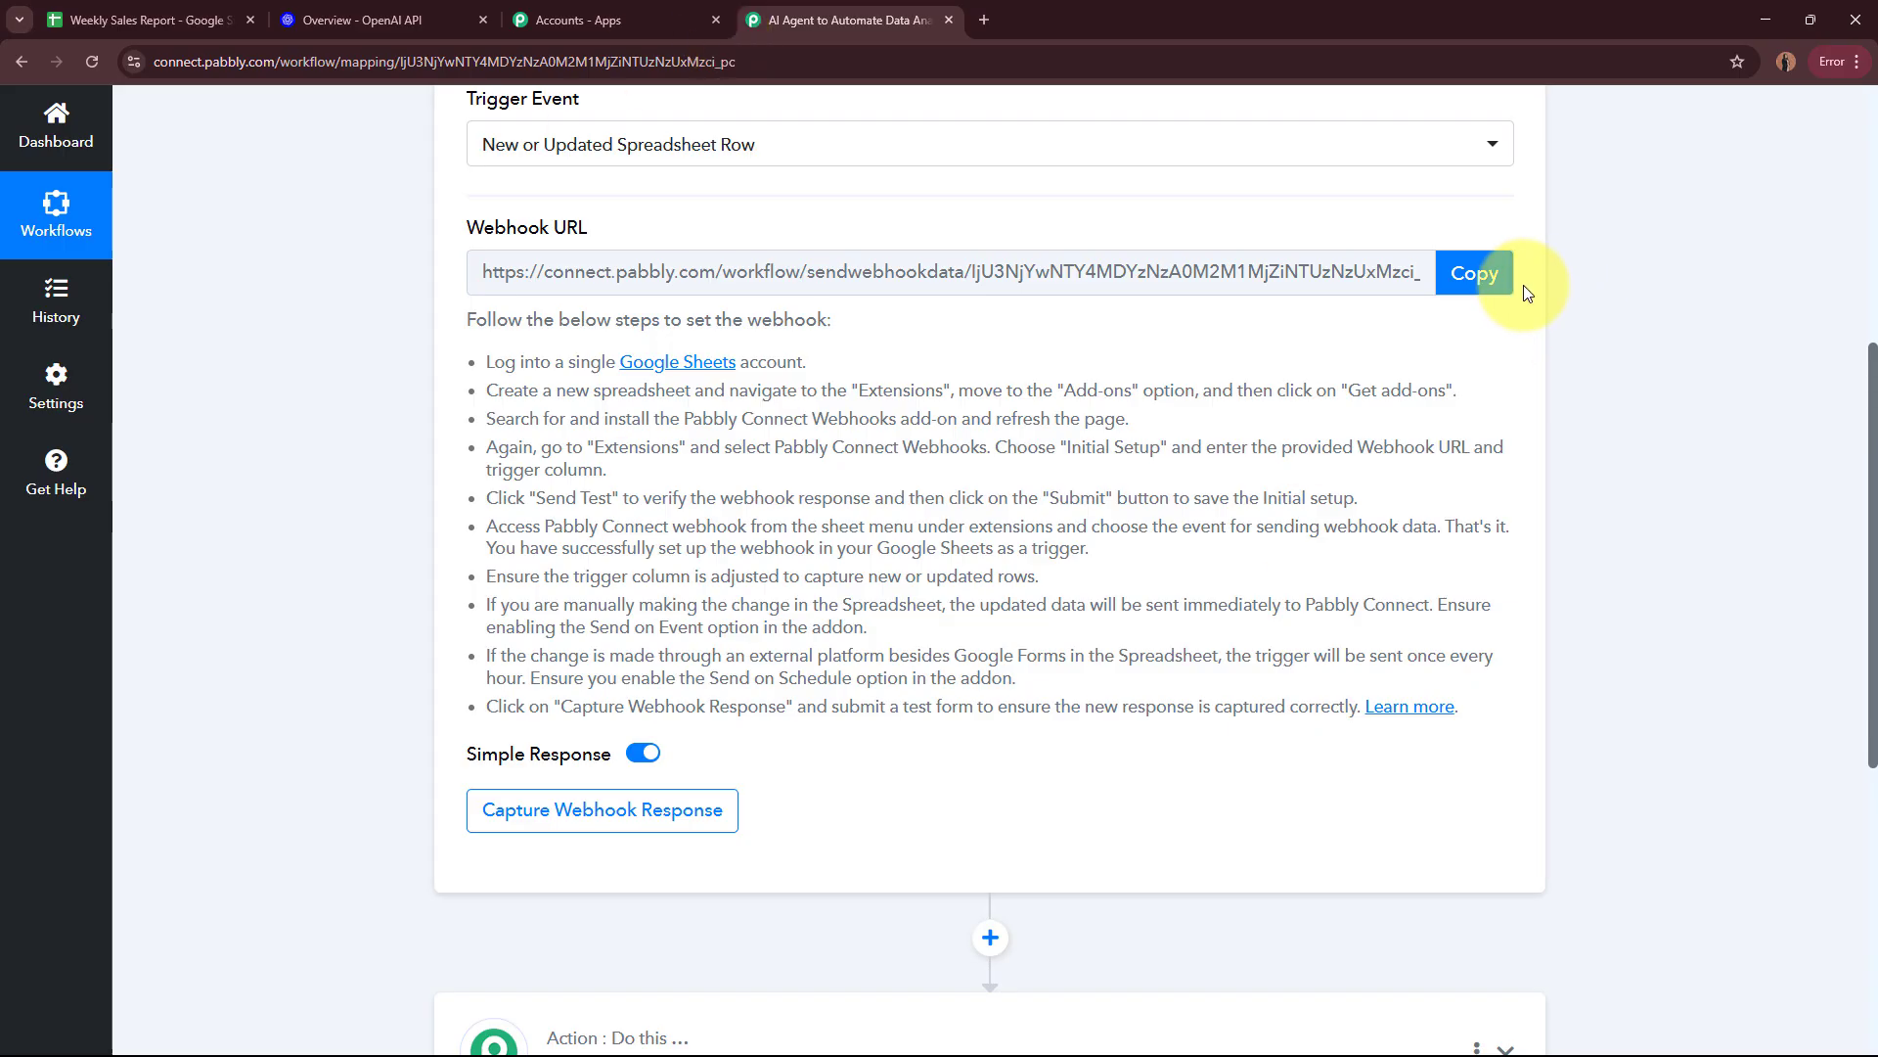
{"action": "left_click", "coordinate": [1497, 273]}
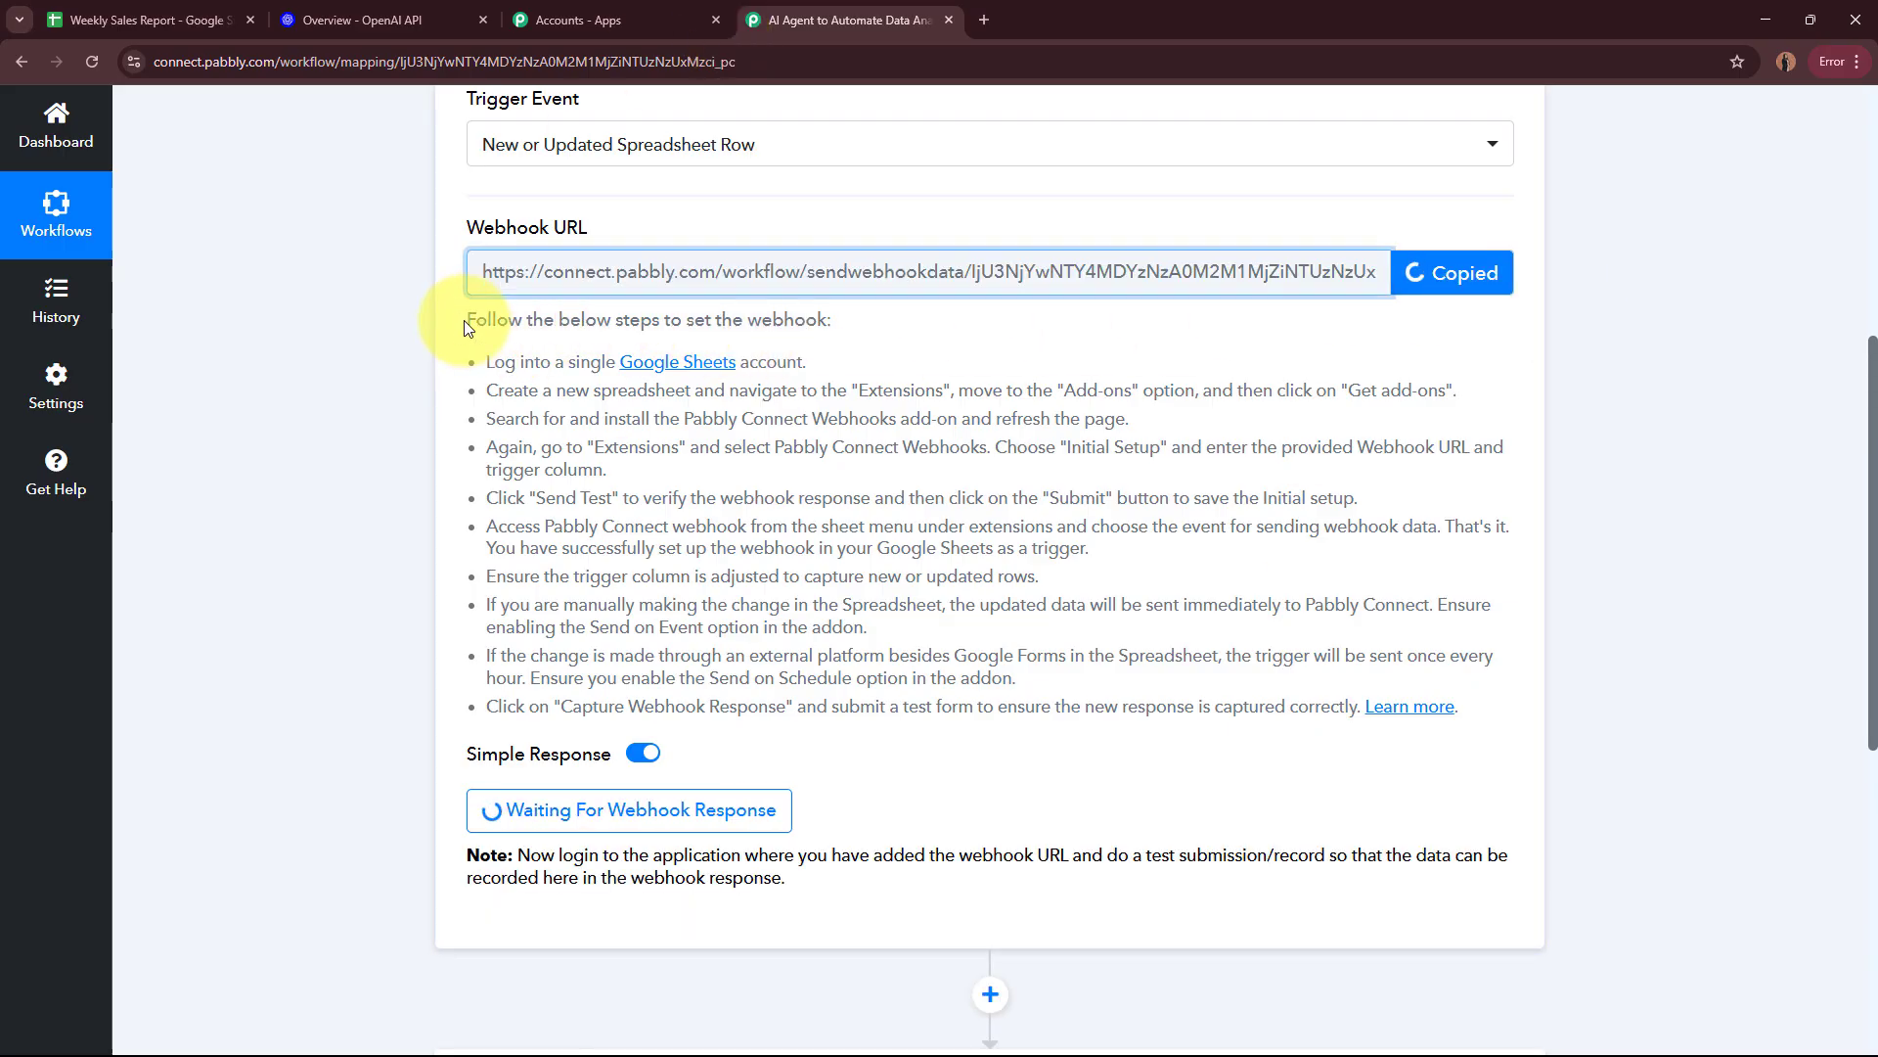
{"action": "left_click_drag", "start_coordinate": [467, 328], "coordinate": [1538, 736]}
{"action": "scroll", "coordinate": [1652, 701], "scroll_direction": "up", "scroll_amount": 3}
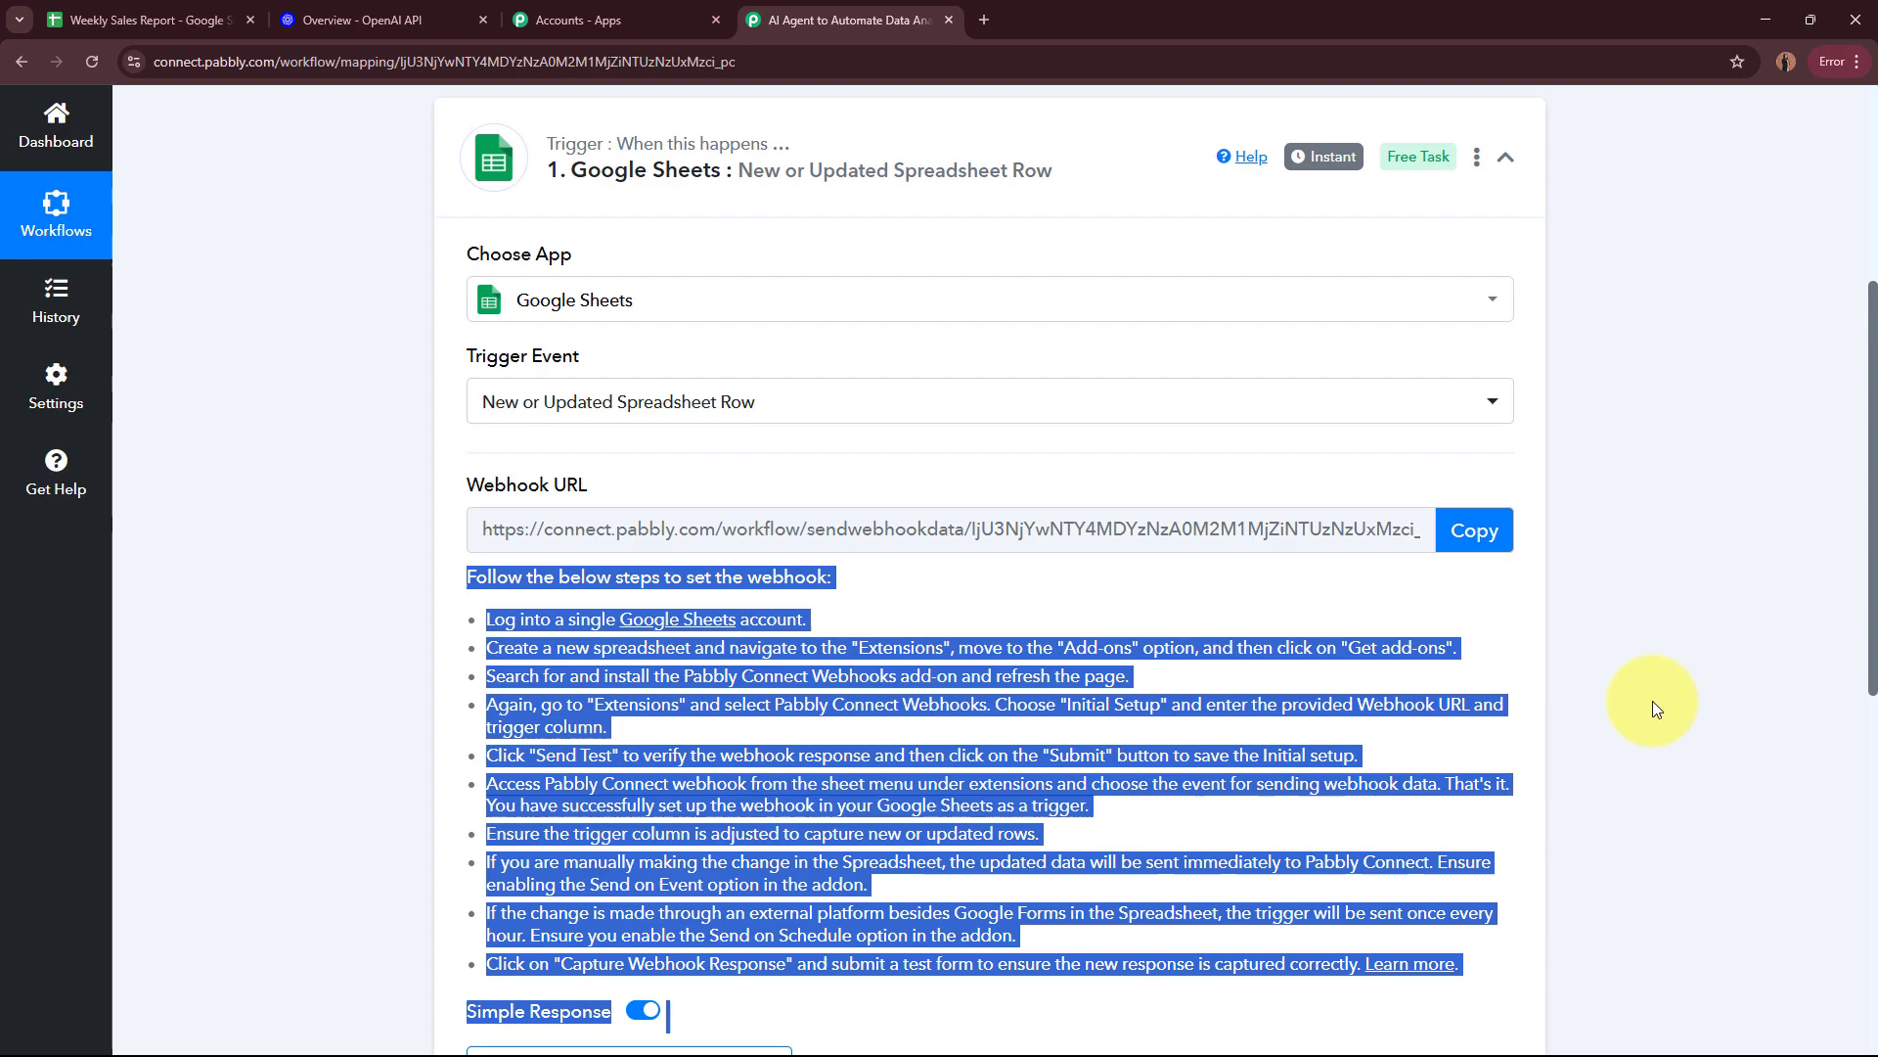
{"action": "scroll", "coordinate": [1648, 695], "scroll_direction": "up", "scroll_amount": 3}
{"action": "left_click", "coordinate": [1642, 682]}
Step: In the Weekly Sales Report spreadsheet, search the Google Workspace Marketplace add-ons for Pabbly Connect Webhooks
{"action": "left_click", "coordinate": [146, 20]}
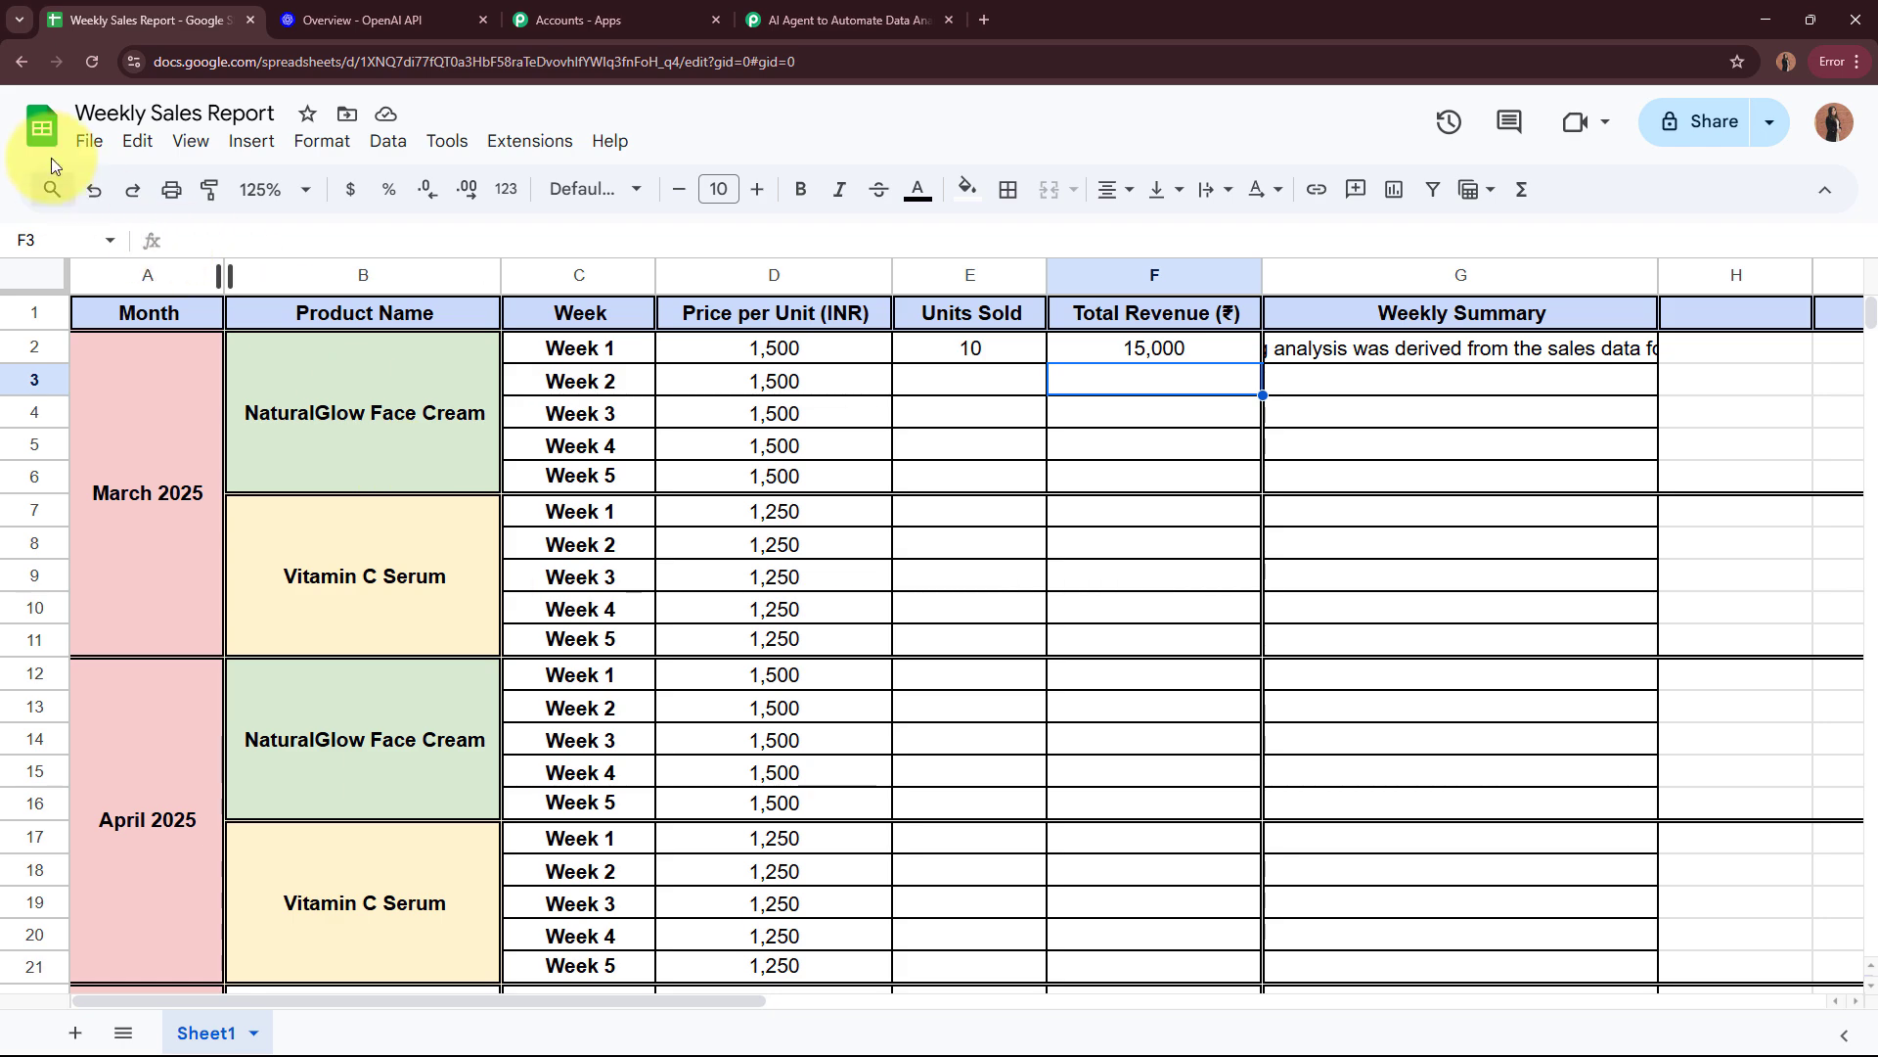
{"action": "left_click", "coordinate": [531, 144]}
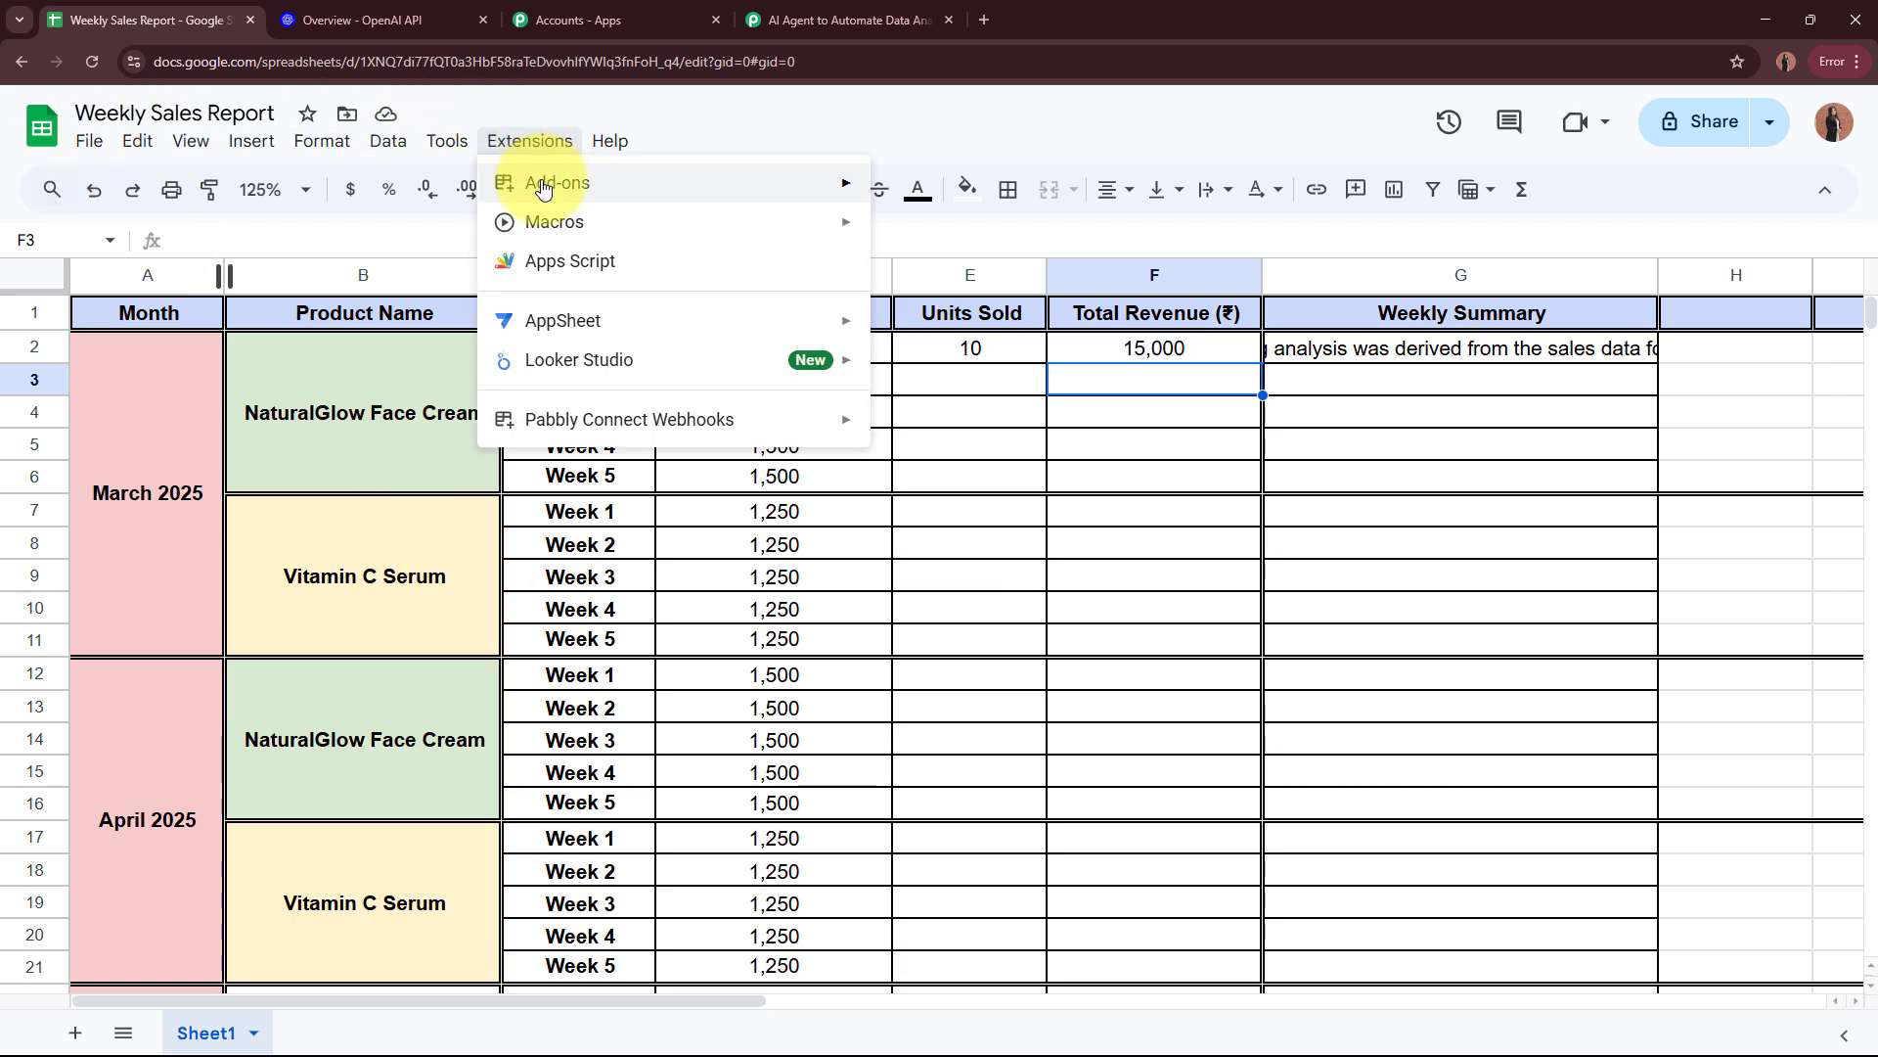
{"action": "mouse_move", "coordinate": [784, 185]}
{"action": "left_click", "coordinate": [1015, 191]}
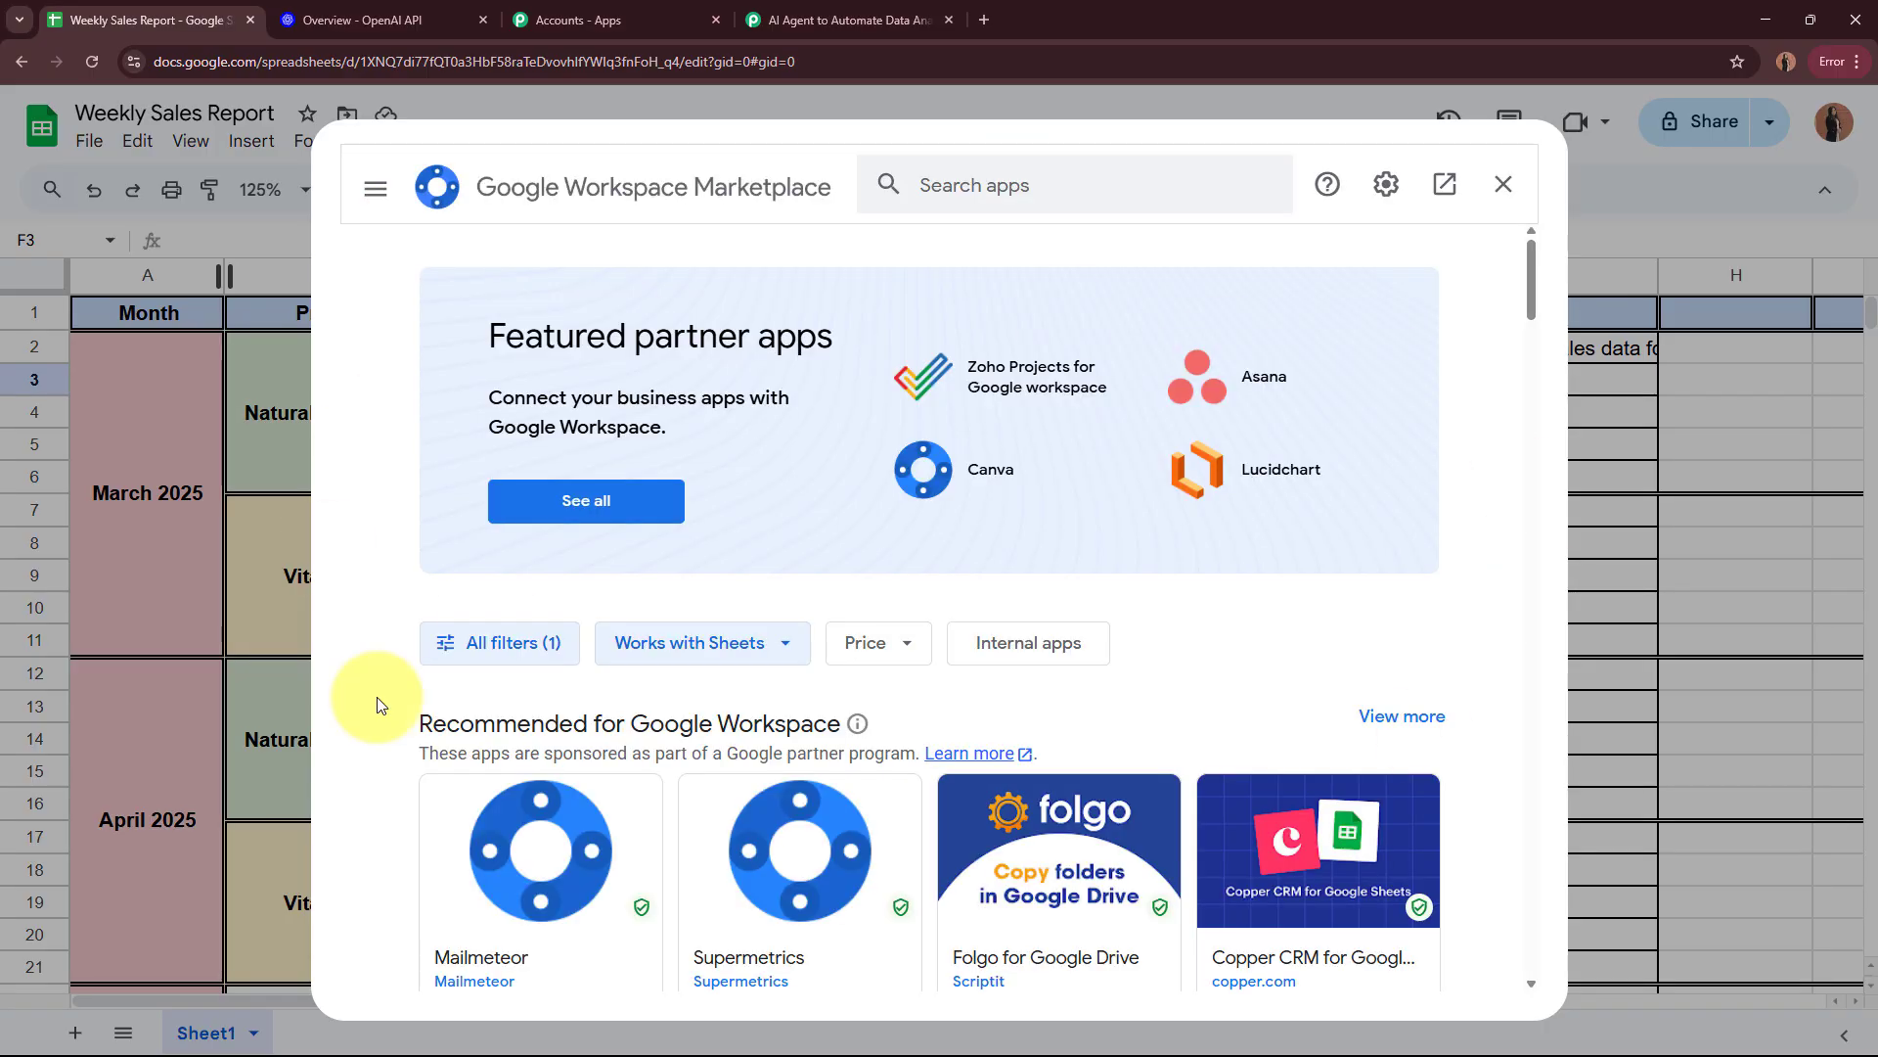
{"action": "left_click", "coordinate": [1026, 179]}
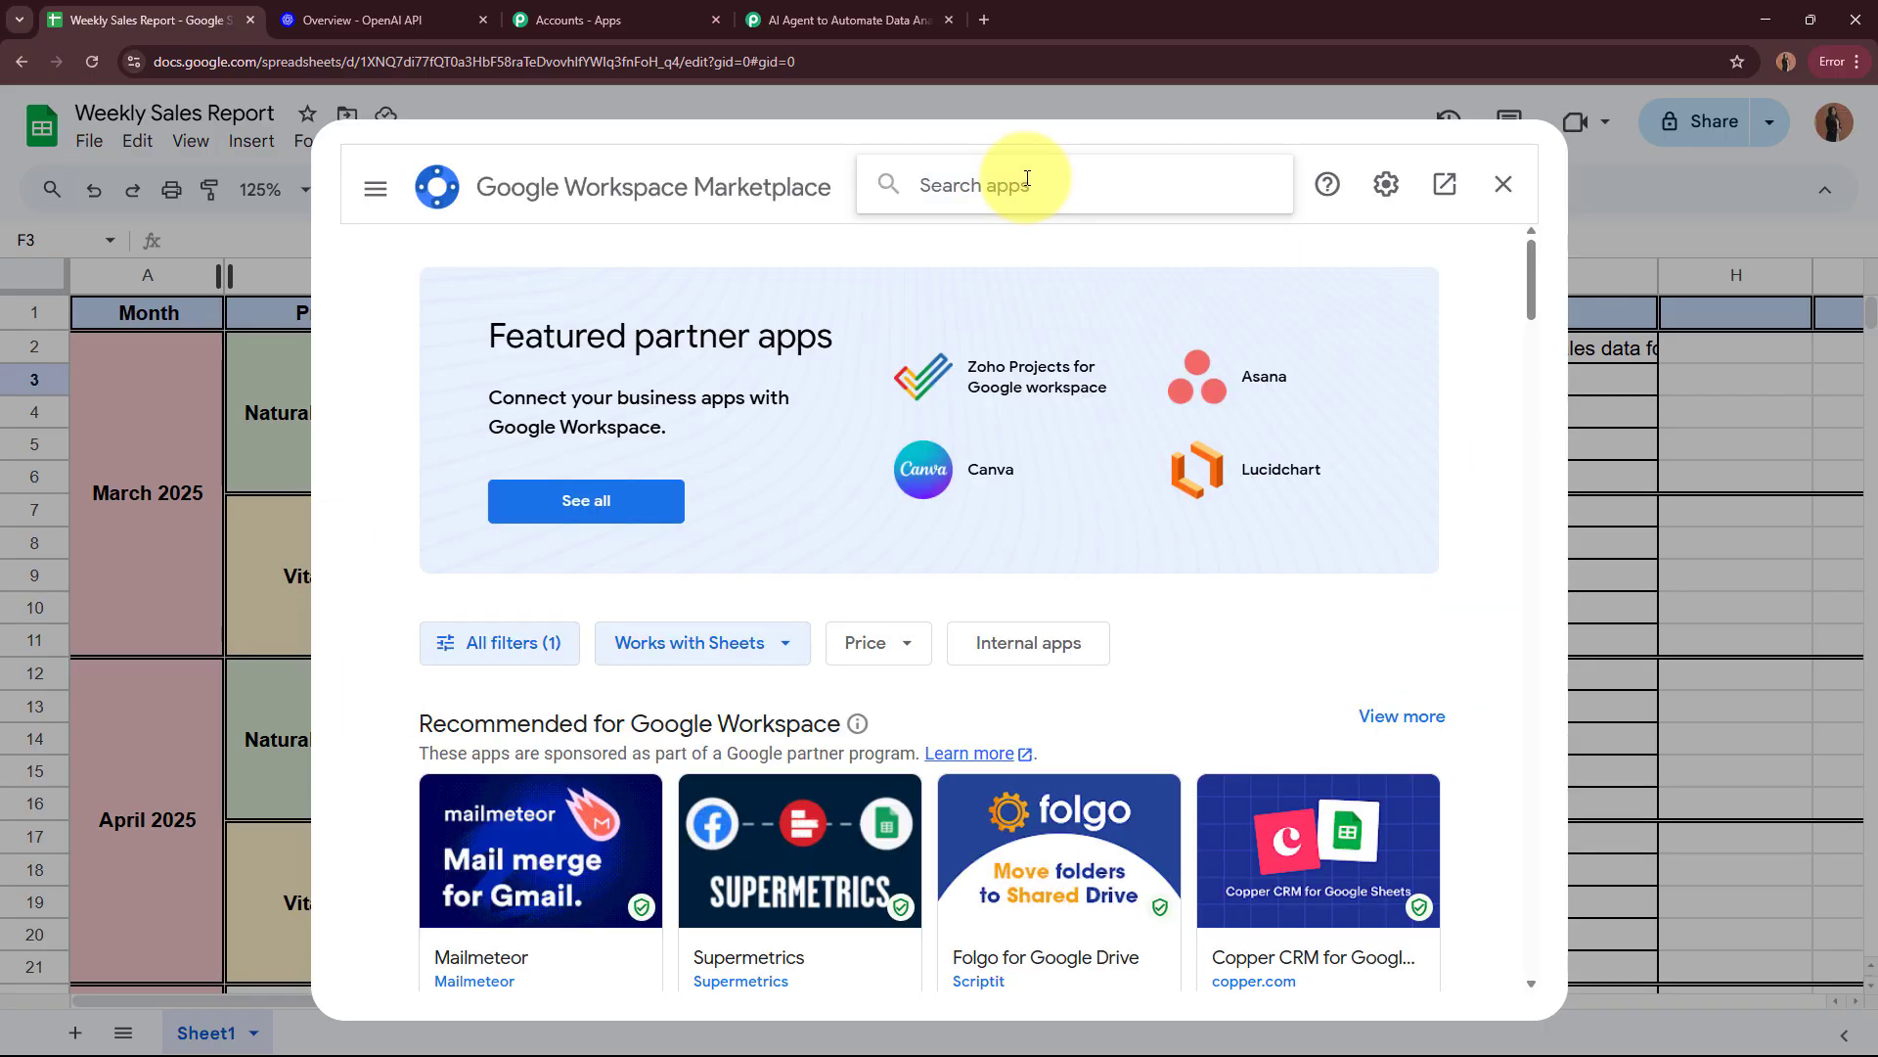
{"action": "type", "text": "Pabbly Connect"}
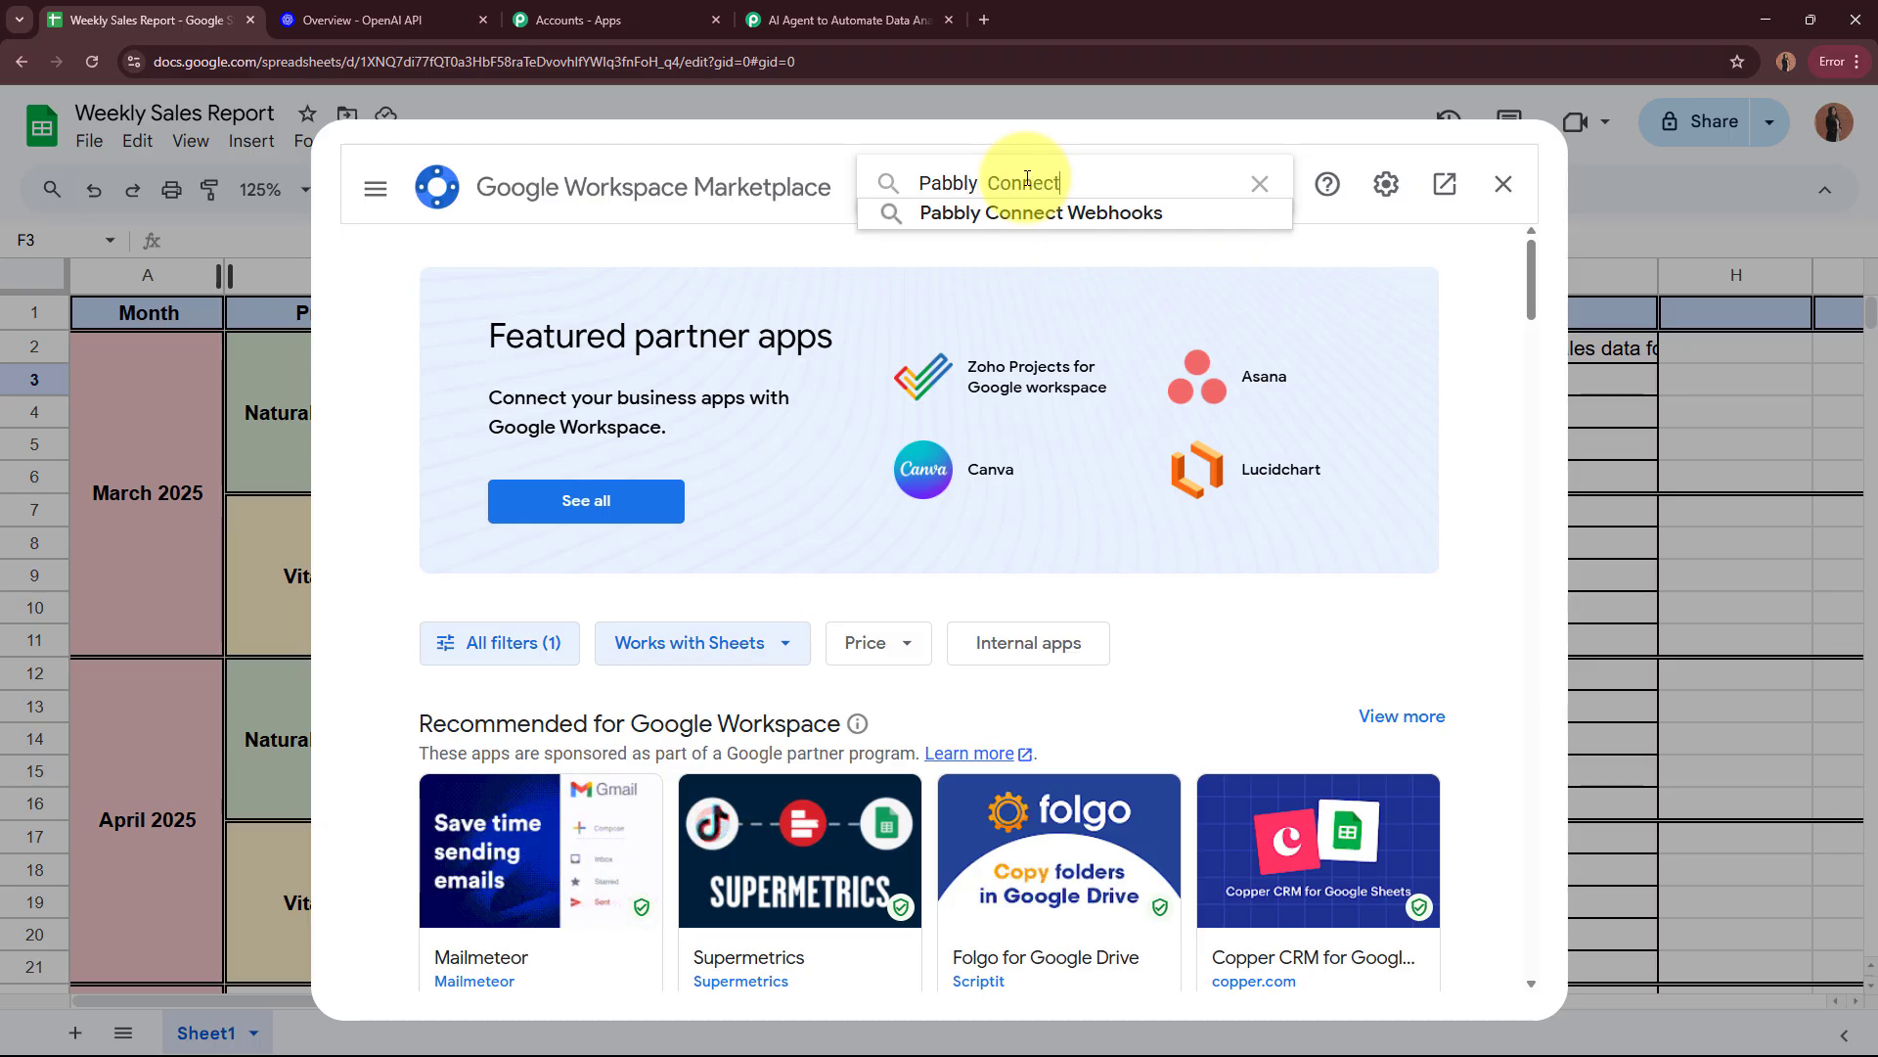
{"action": "left_click", "coordinate": [1026, 211]}
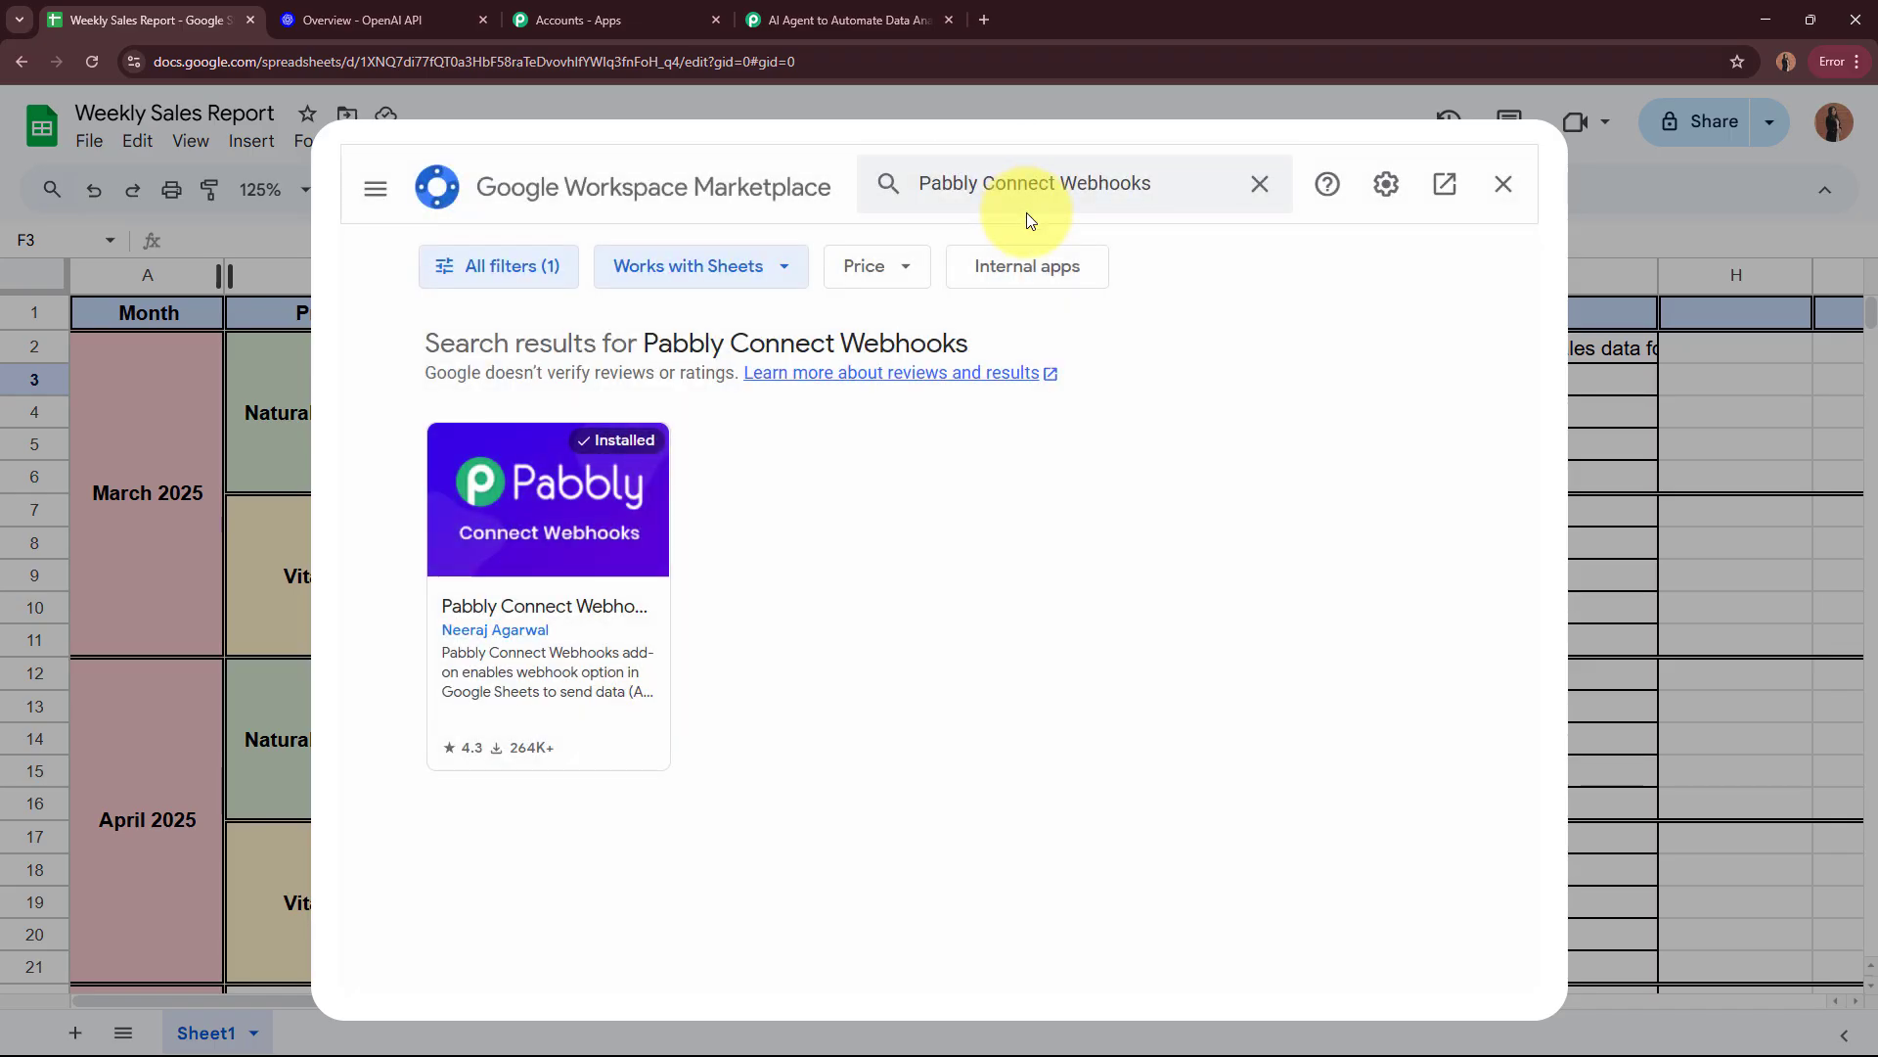
Step: Check the Pabbly Connect Webhooks add-on's marketplace listing and reload the Weekly Sales Report spreadsheet
{"action": "left_click", "coordinate": [607, 544]}
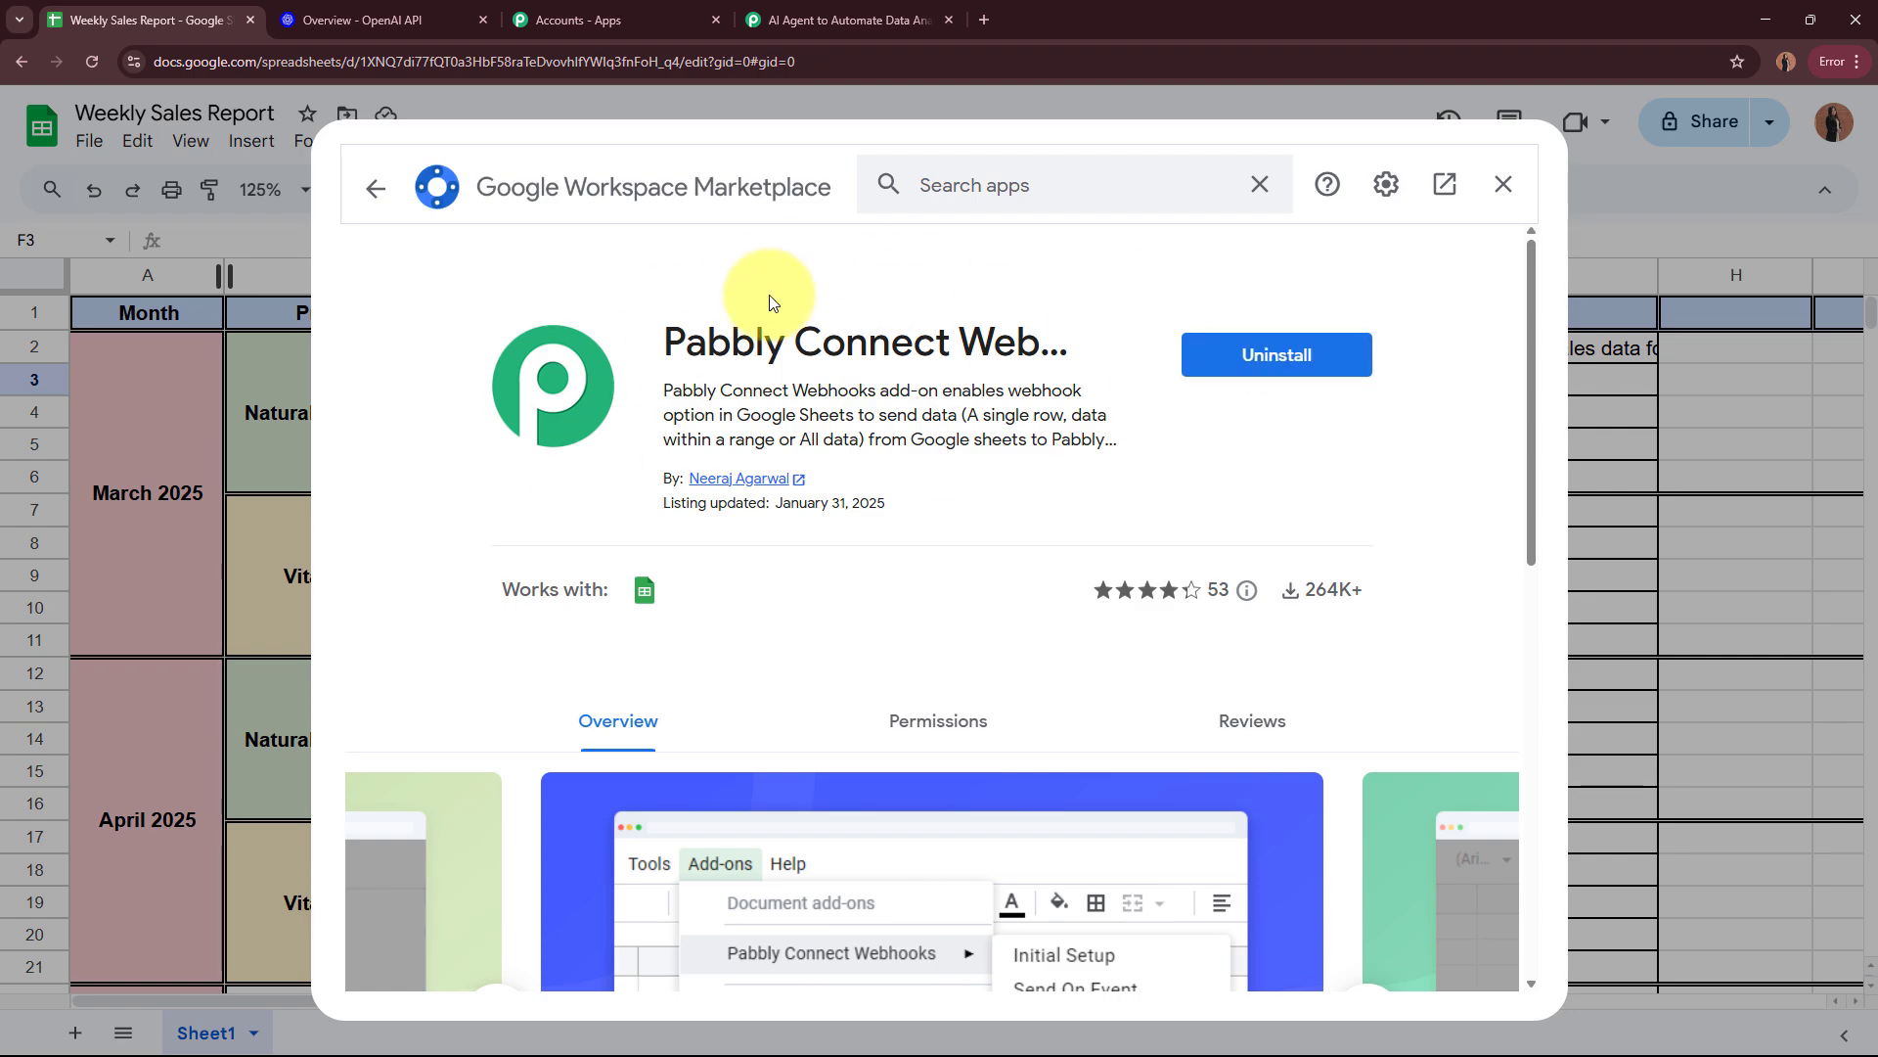
{"action": "left_click_drag", "start_coordinate": [665, 390], "coordinate": [952, 390]}
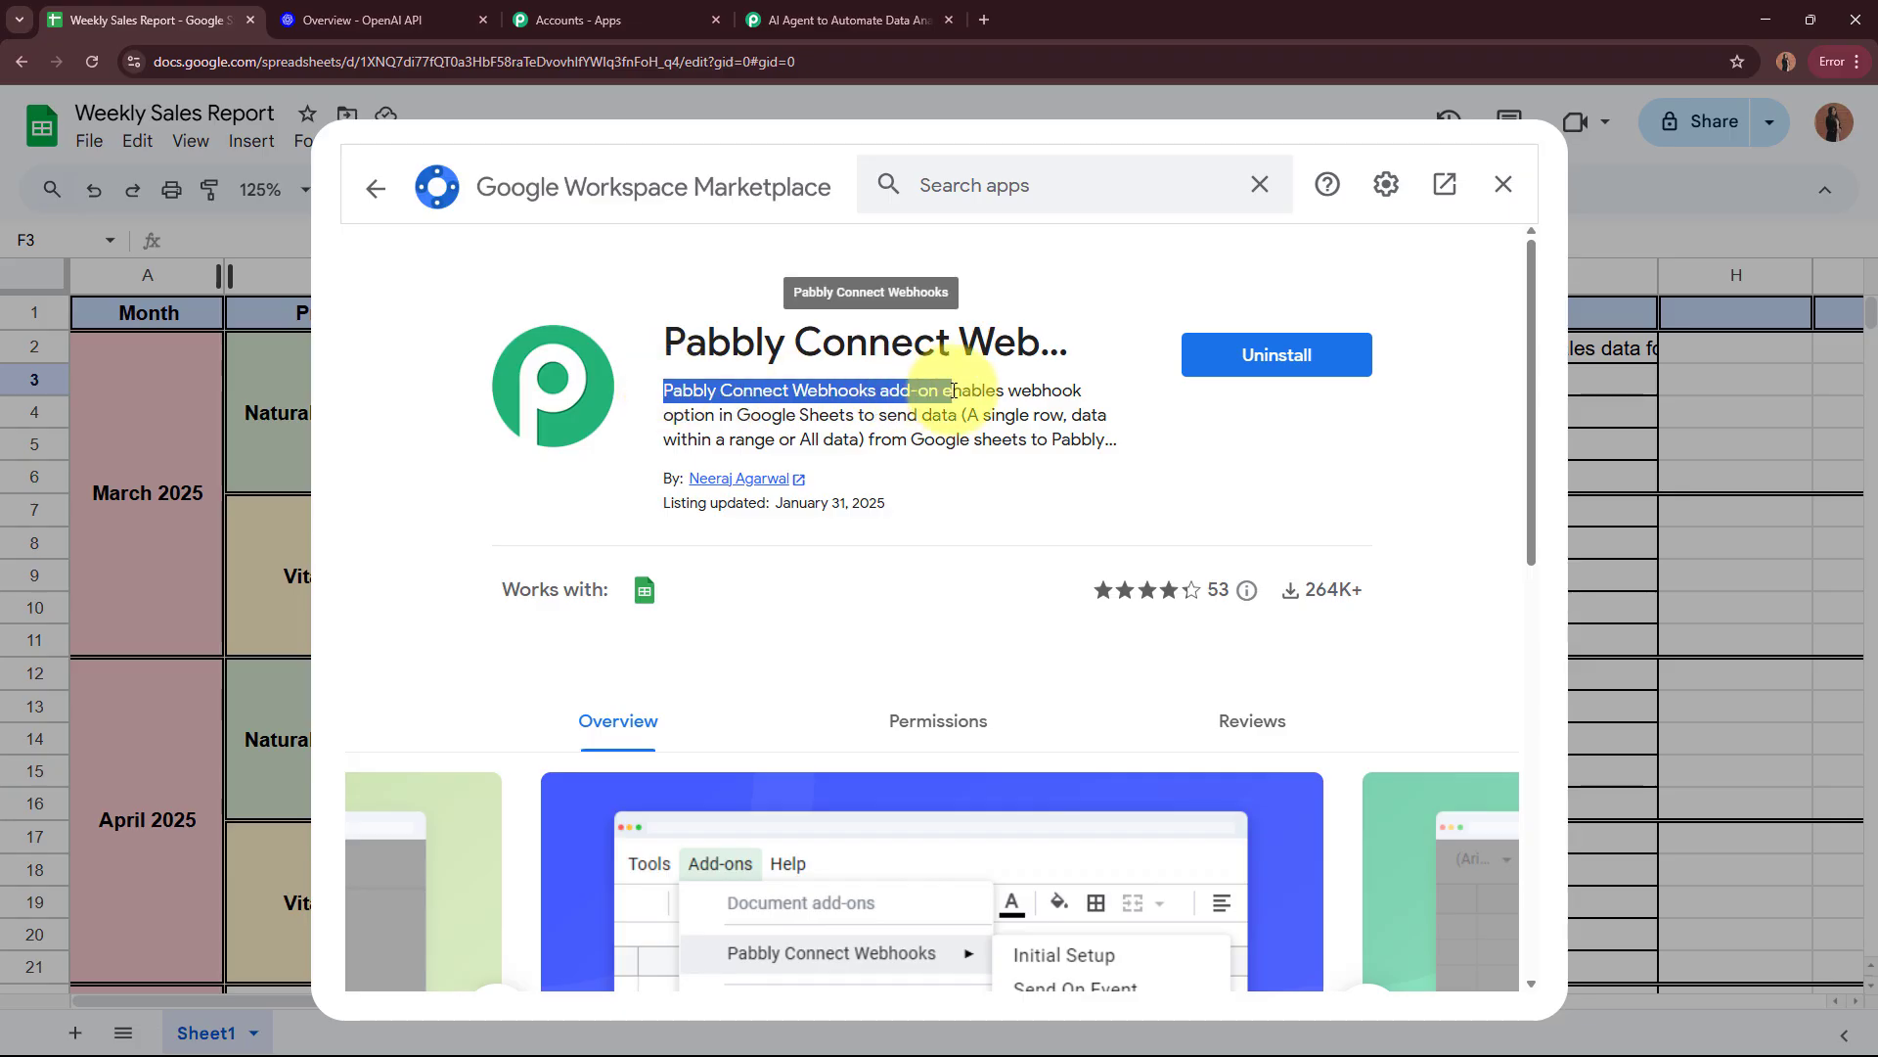
{"action": "left_click", "coordinate": [954, 391]}
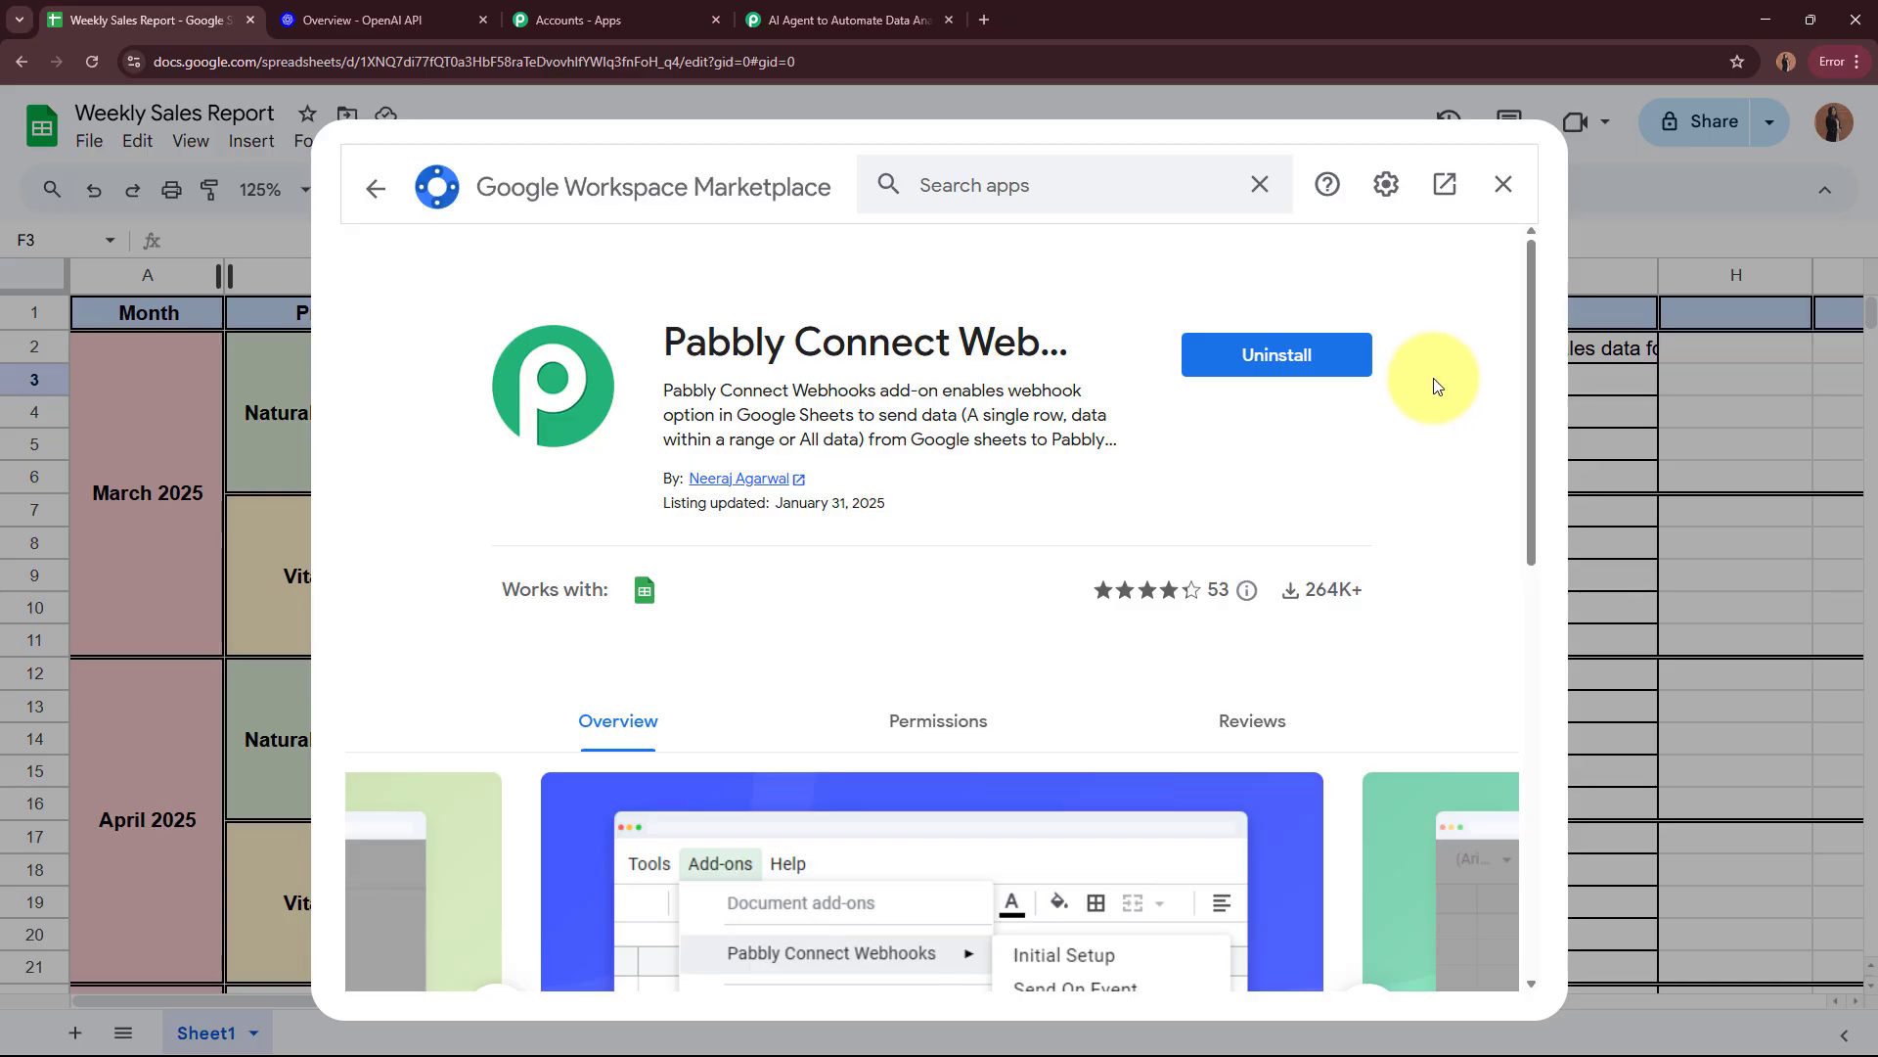
{"action": "left_click", "coordinate": [1448, 186]}
{"action": "left_click", "coordinate": [102, 60]}
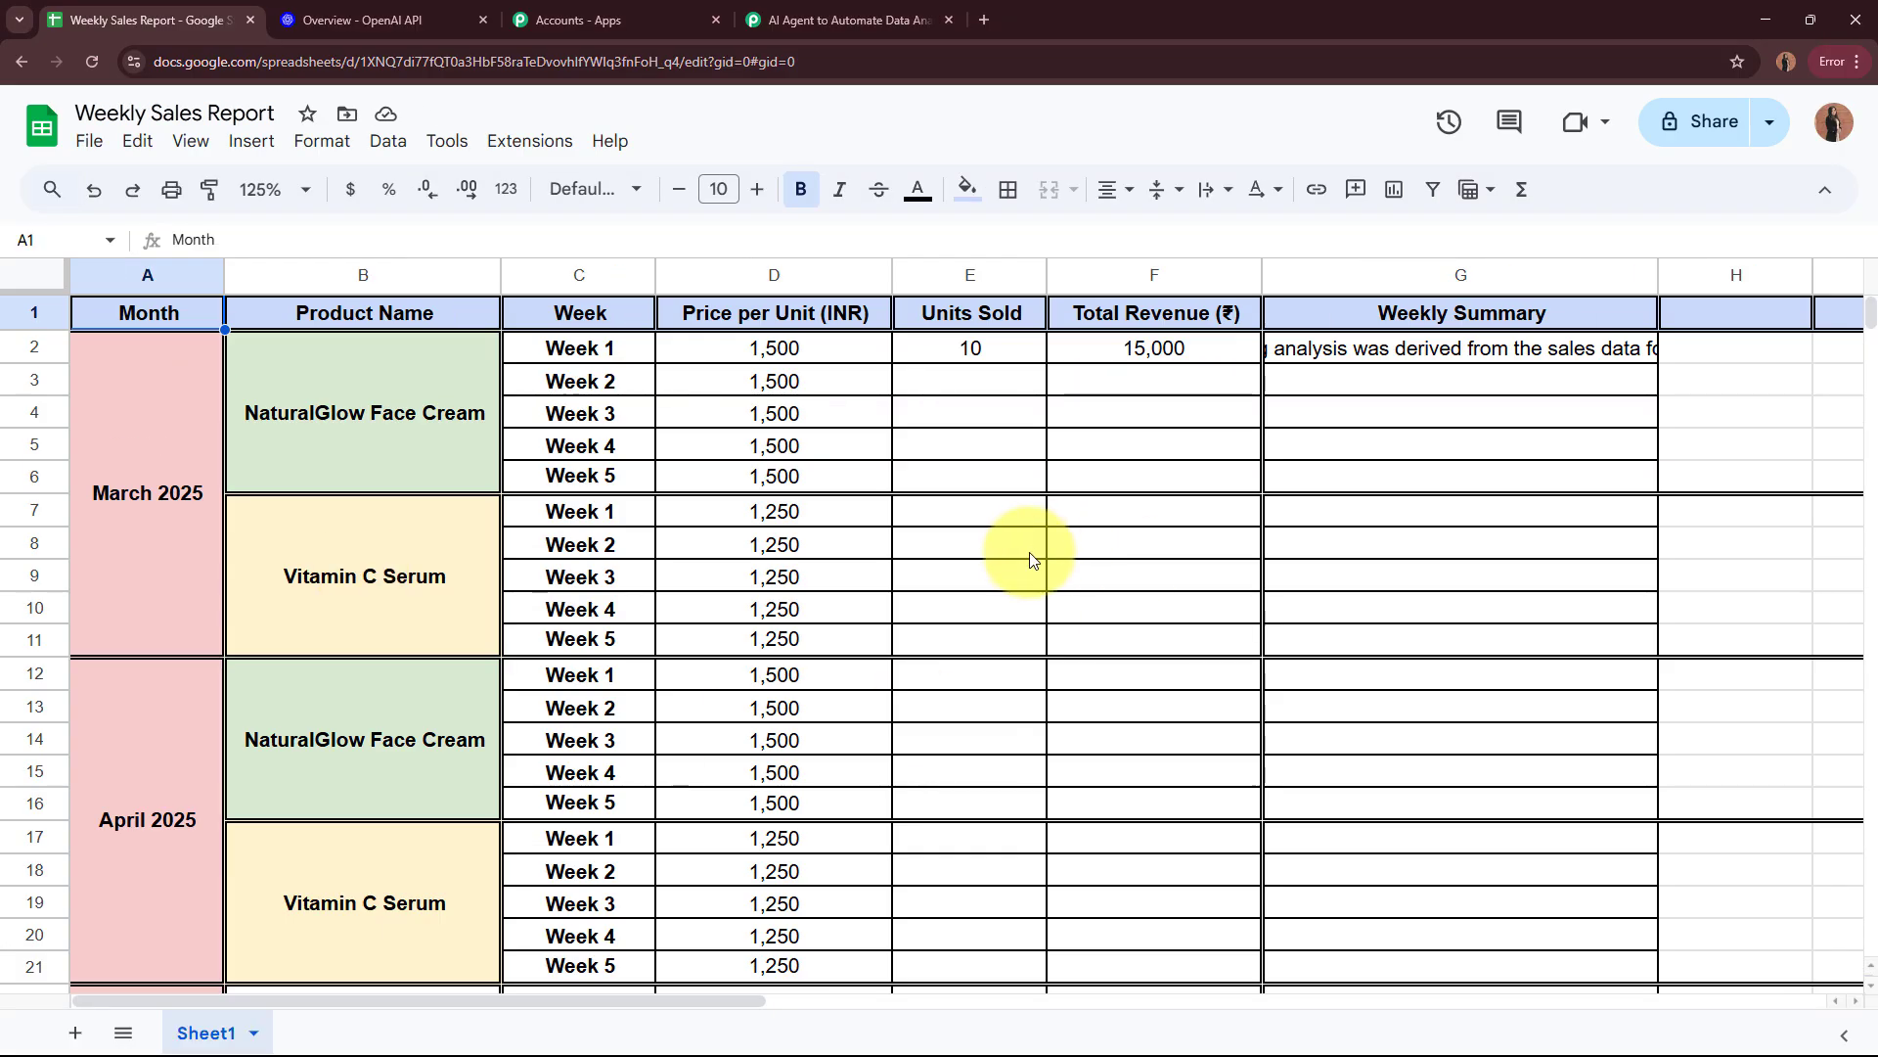
Step: Open the Pabbly Connect Webhooks initial setup for Sheet1 and paste the copied webhook URL
{"action": "left_click", "coordinate": [528, 144]}
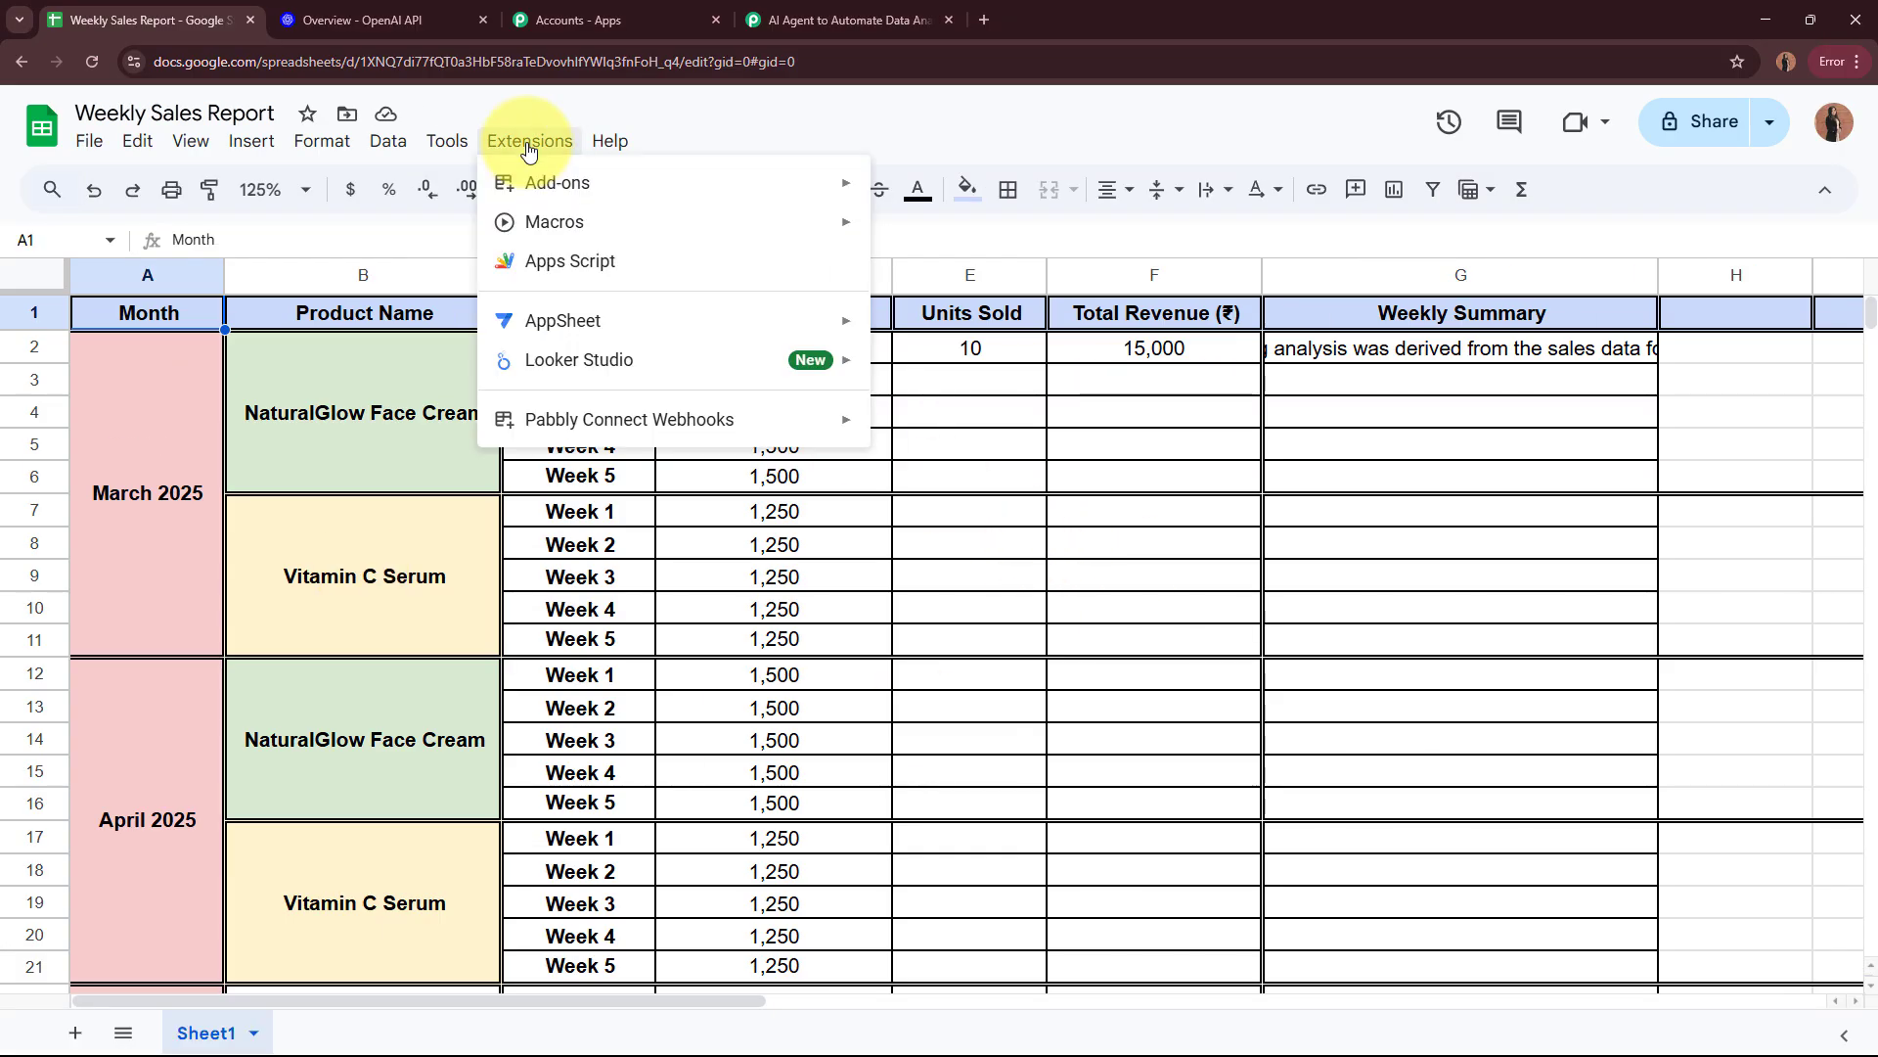
{"action": "mouse_move", "coordinate": [616, 419]}
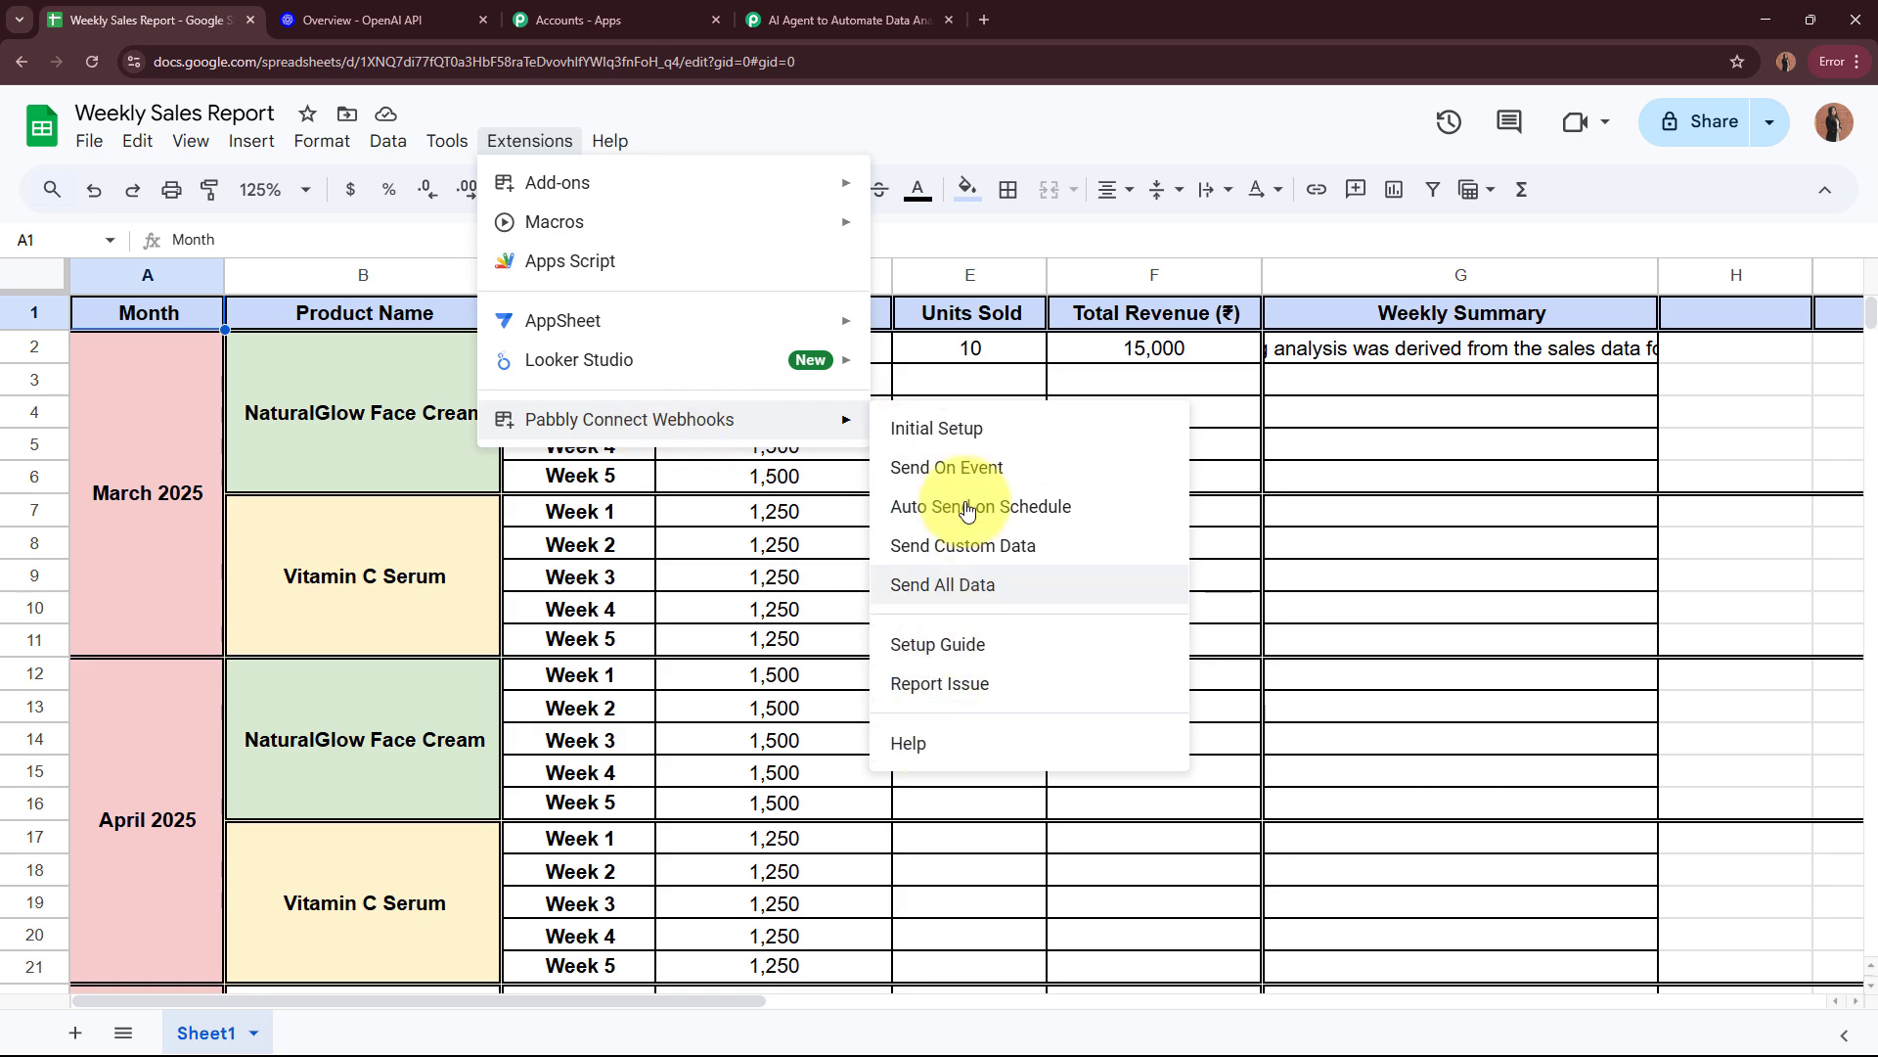
{"action": "left_click", "coordinate": [966, 428]}
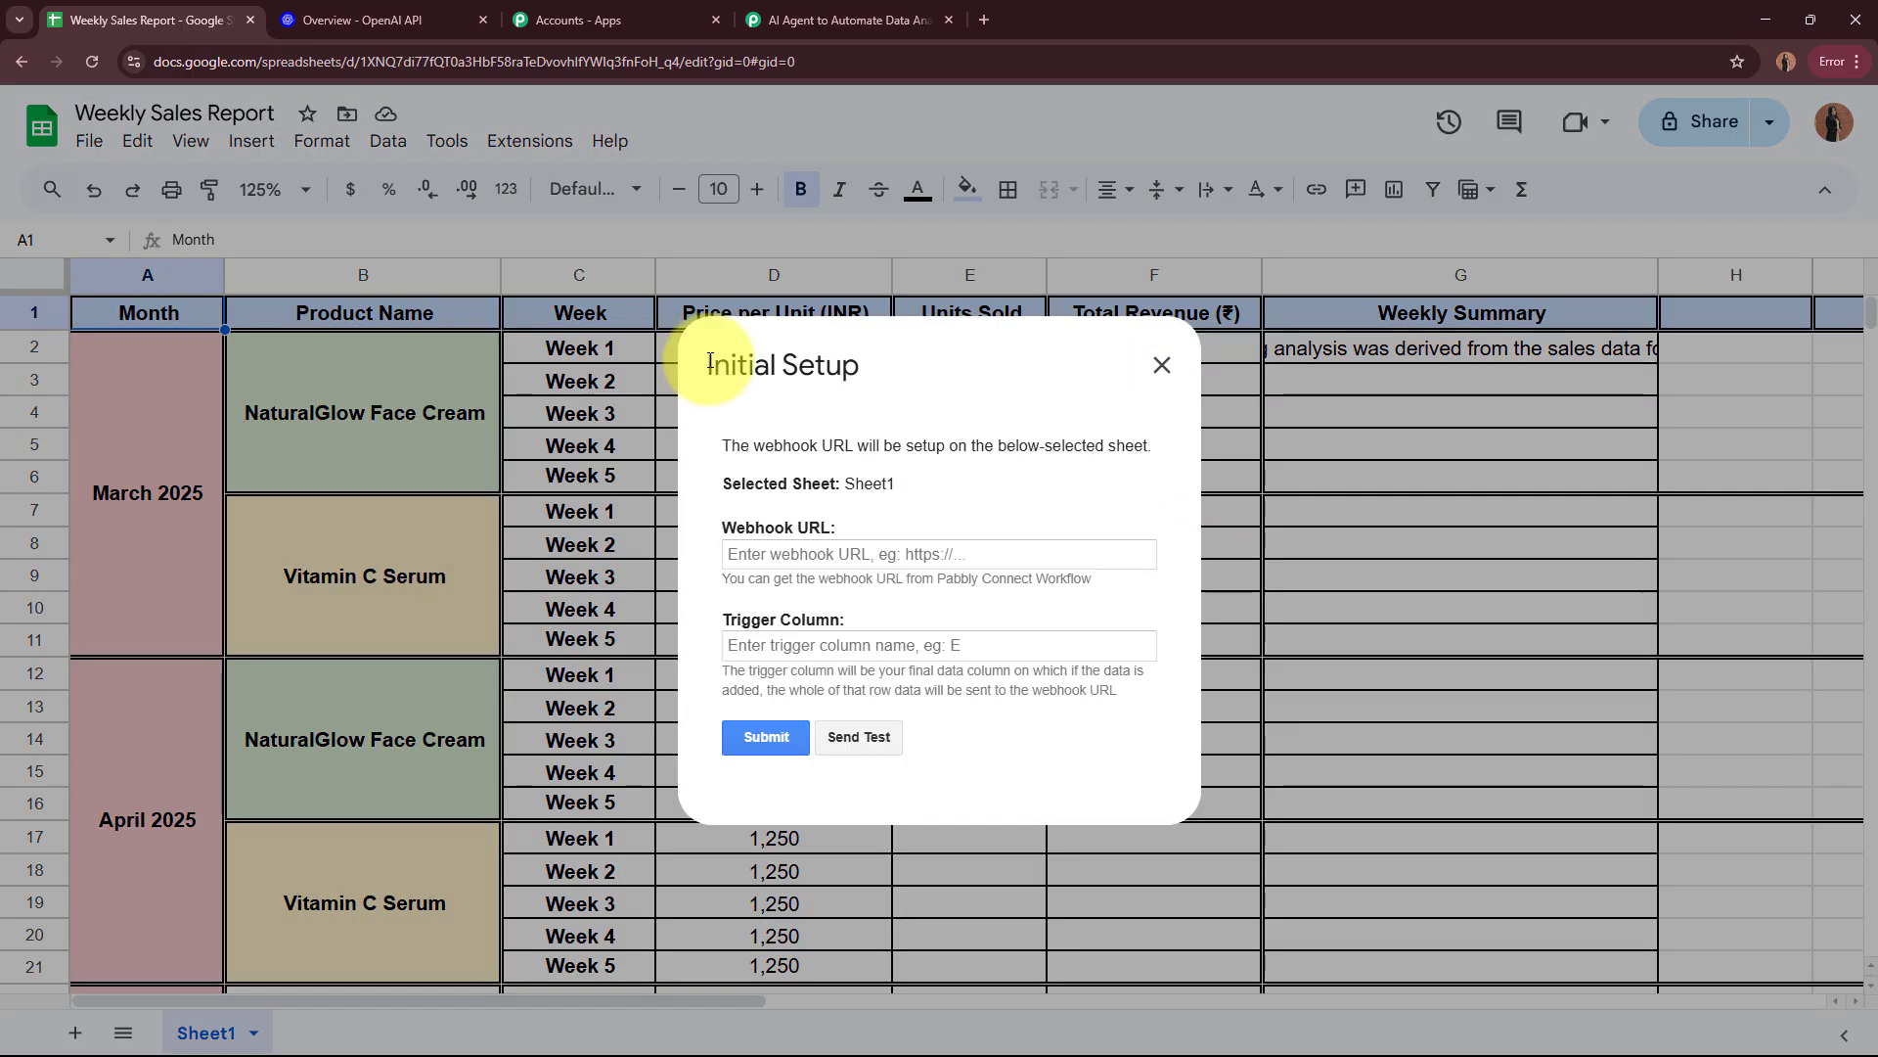
{"action": "left_click_drag", "start_coordinate": [708, 365], "coordinate": [861, 369]}
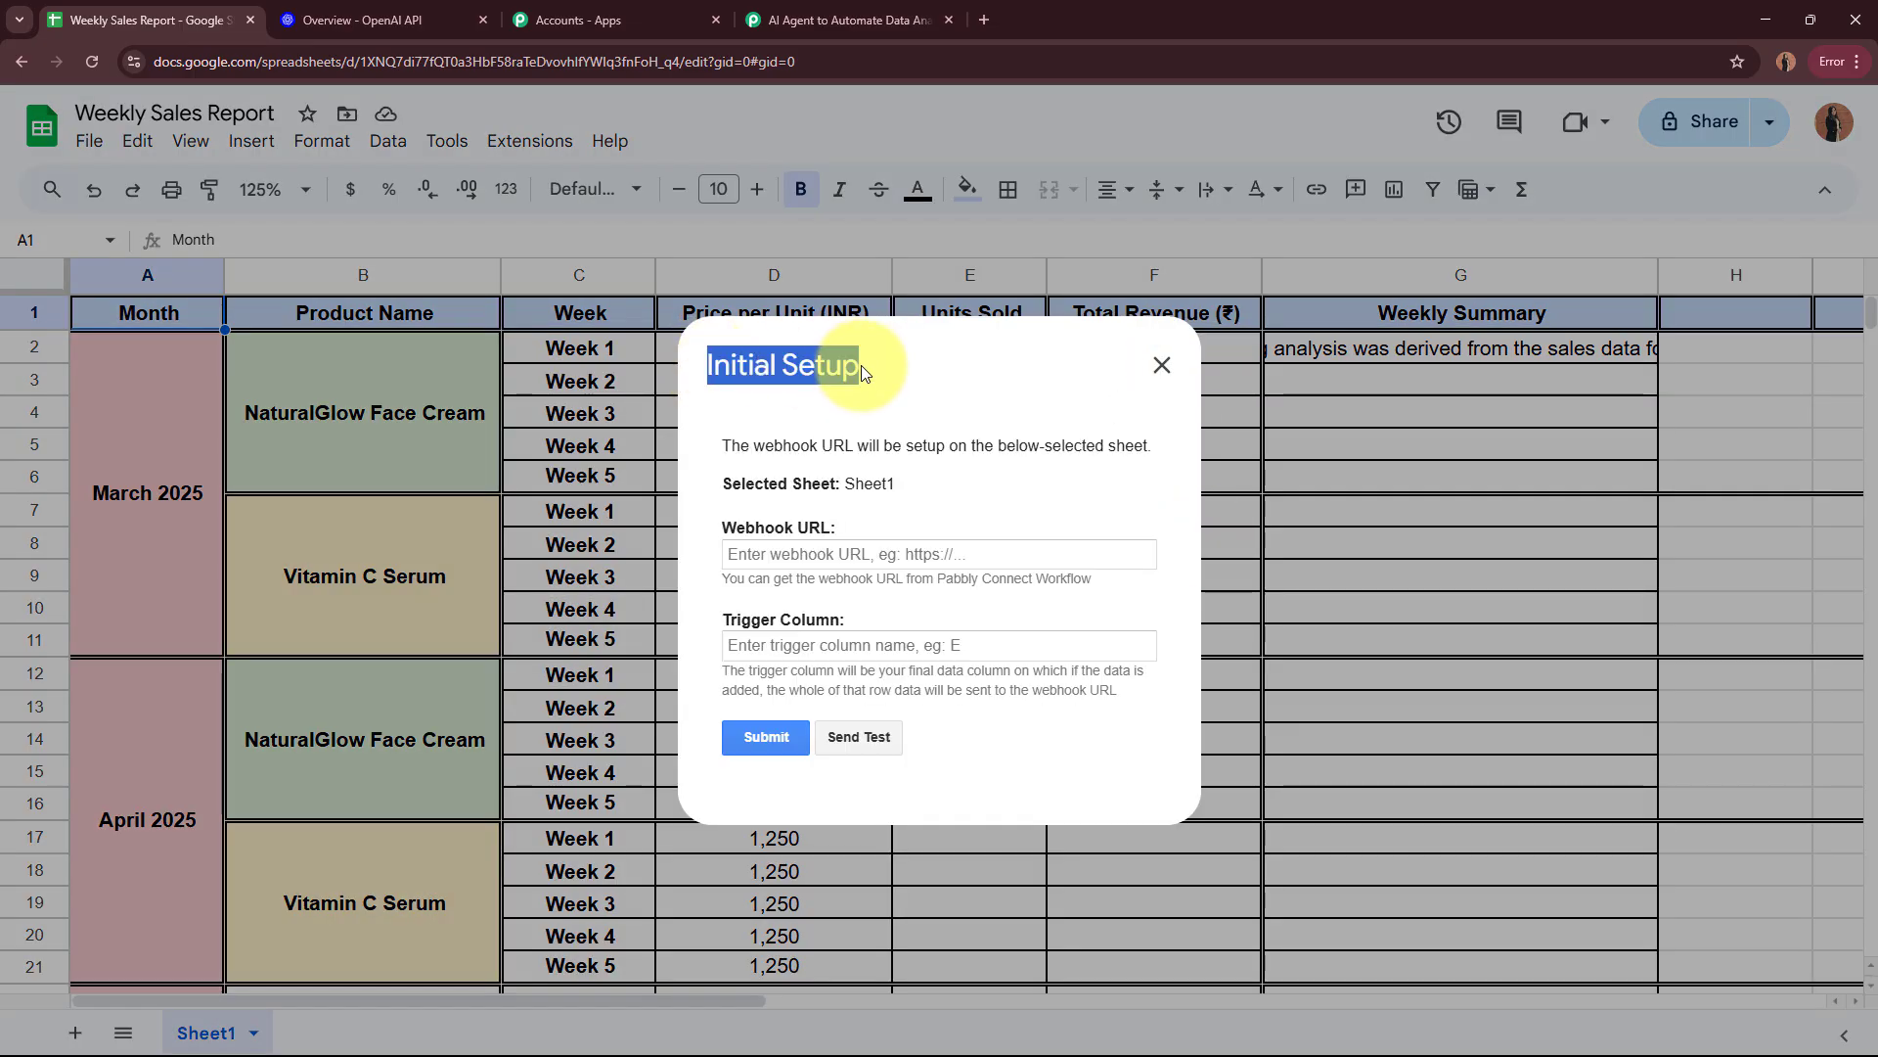
{"action": "left_click", "coordinate": [800, 483]}
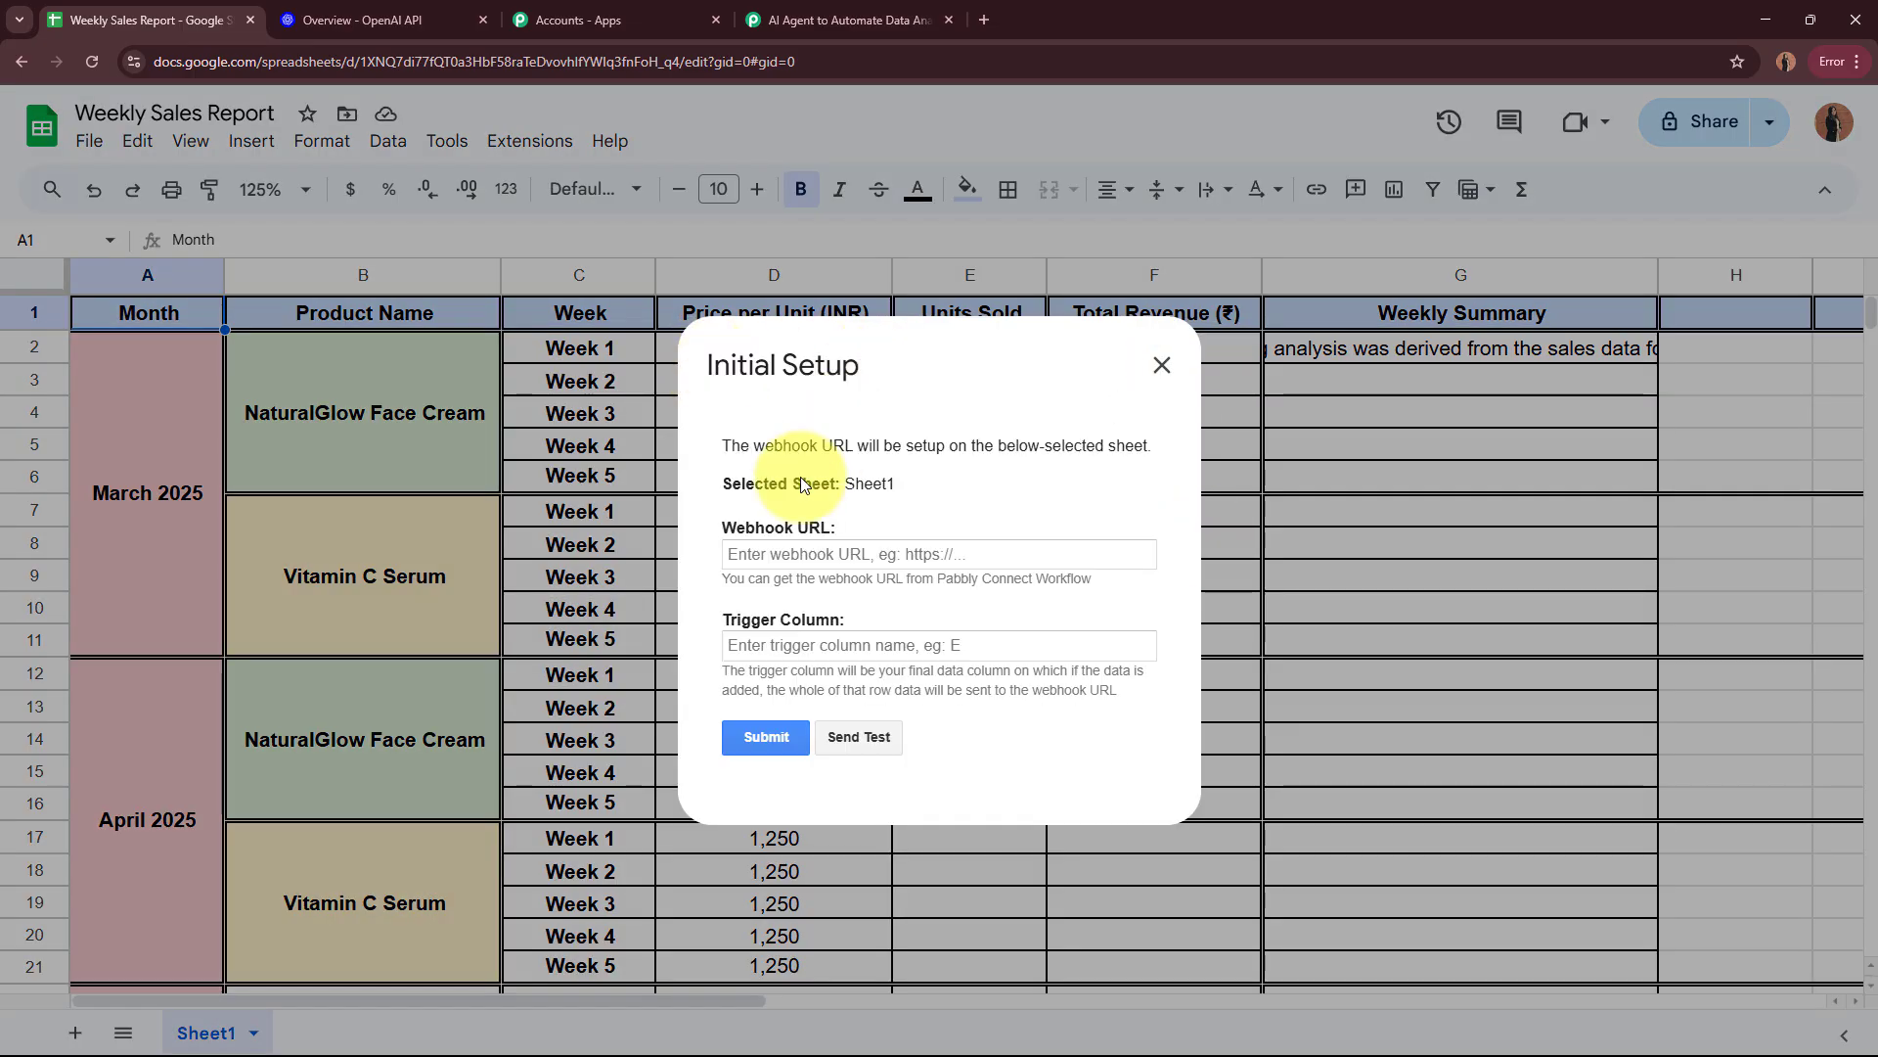
{"action": "left_click_drag", "start_coordinate": [710, 609], "coordinate": [871, 616]}
{"action": "left_click", "coordinate": [880, 555]}
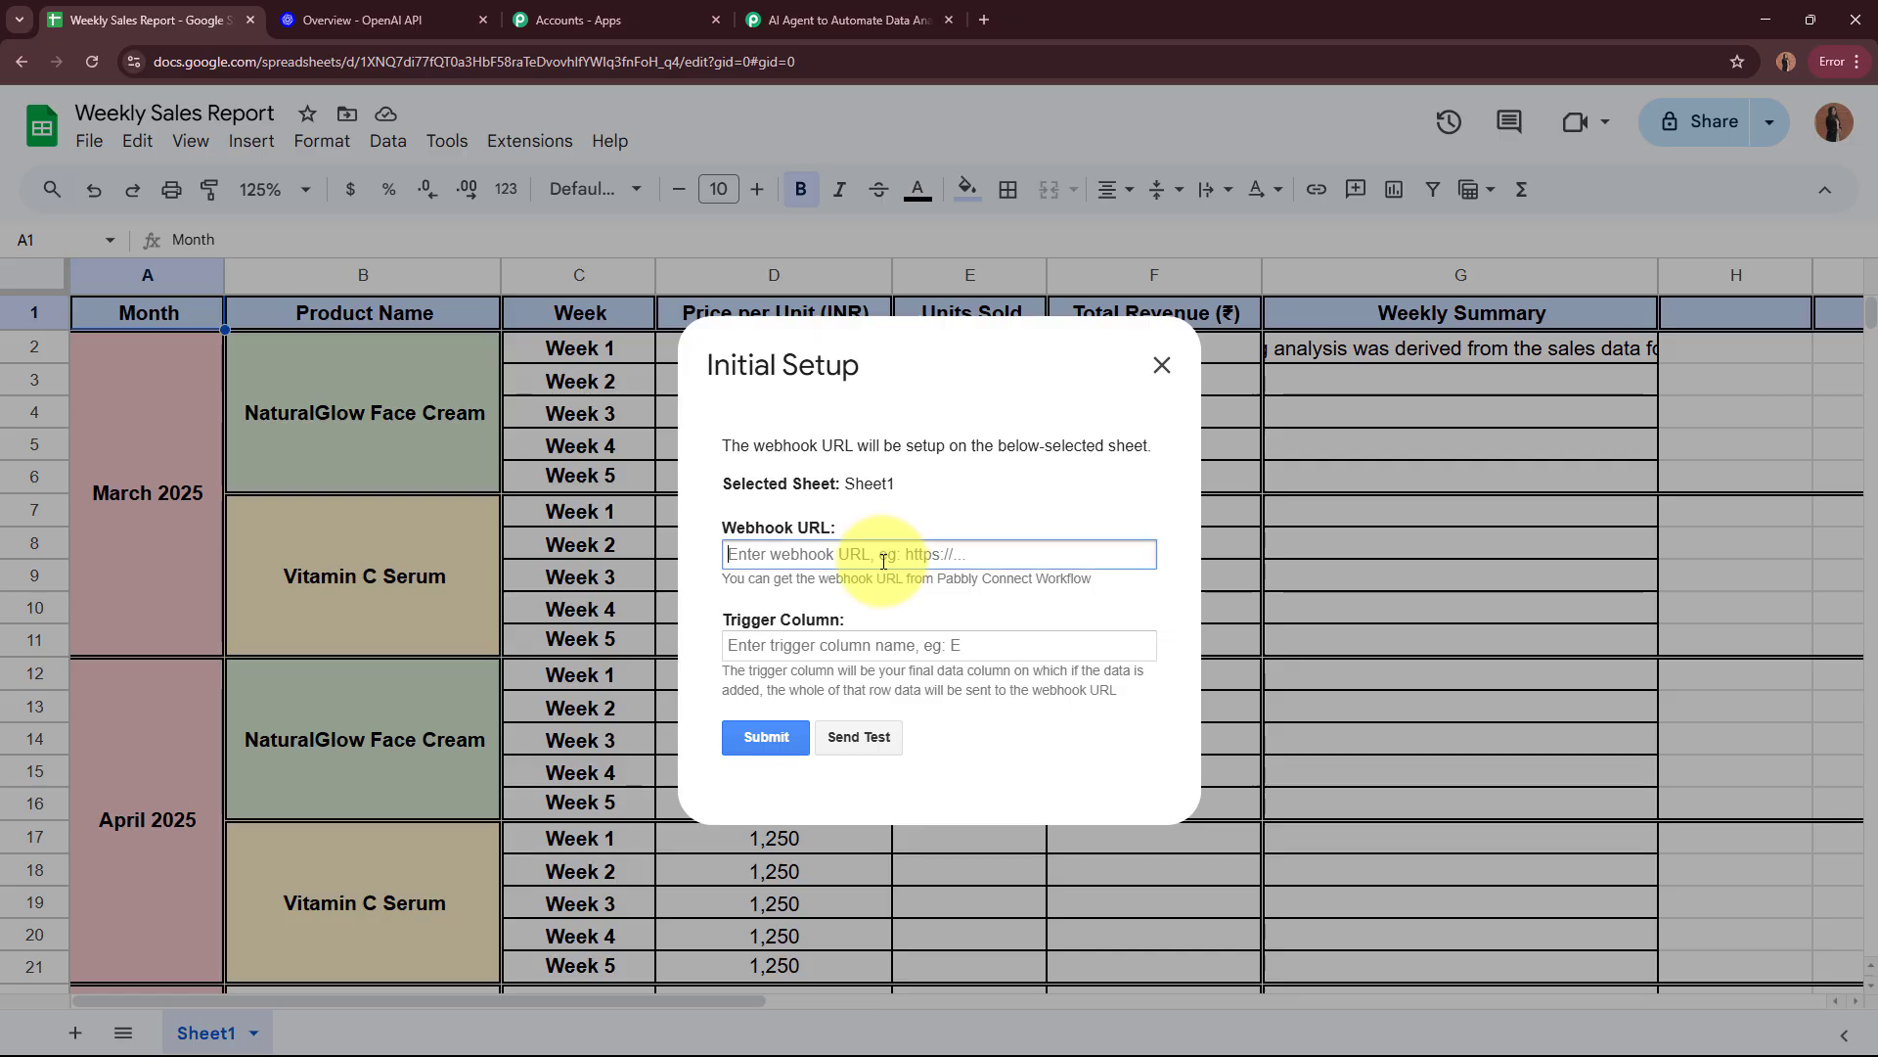
{"action": "key", "text": "ctrl+v"}
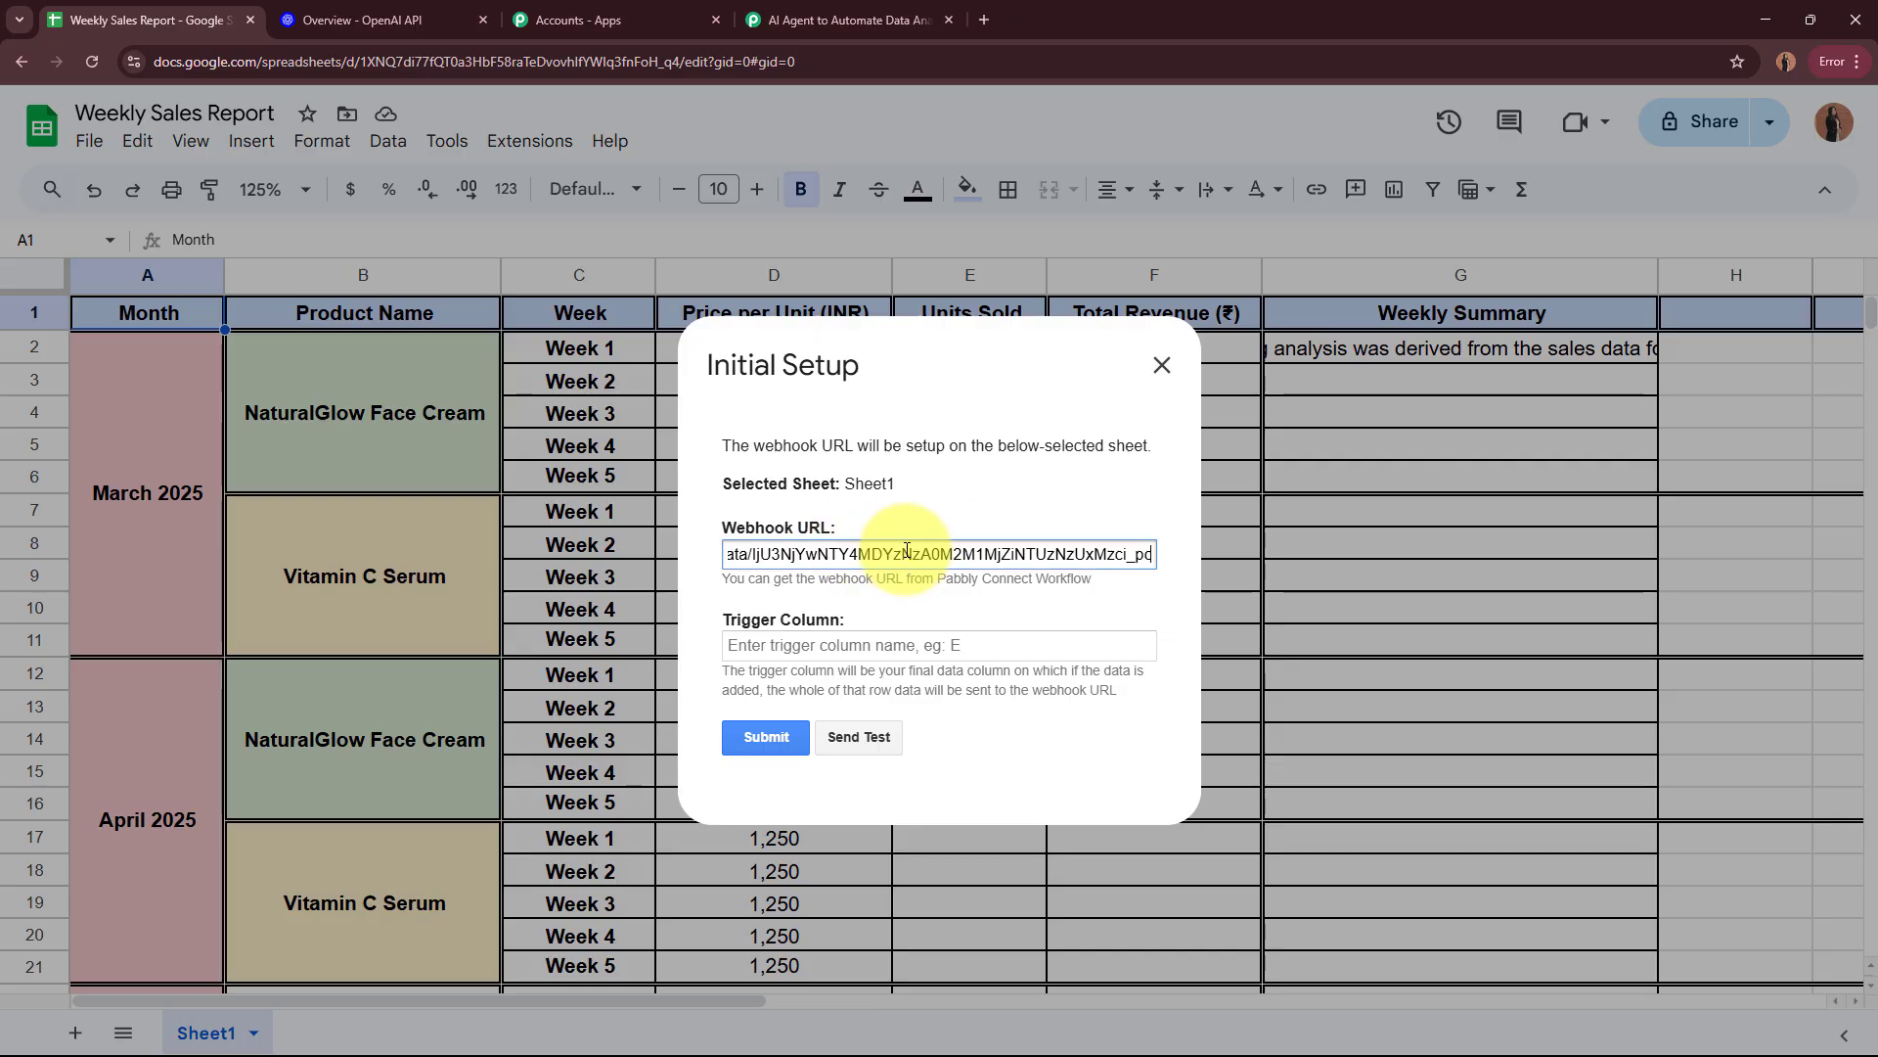
{"action": "left_click", "coordinate": [971, 510]}
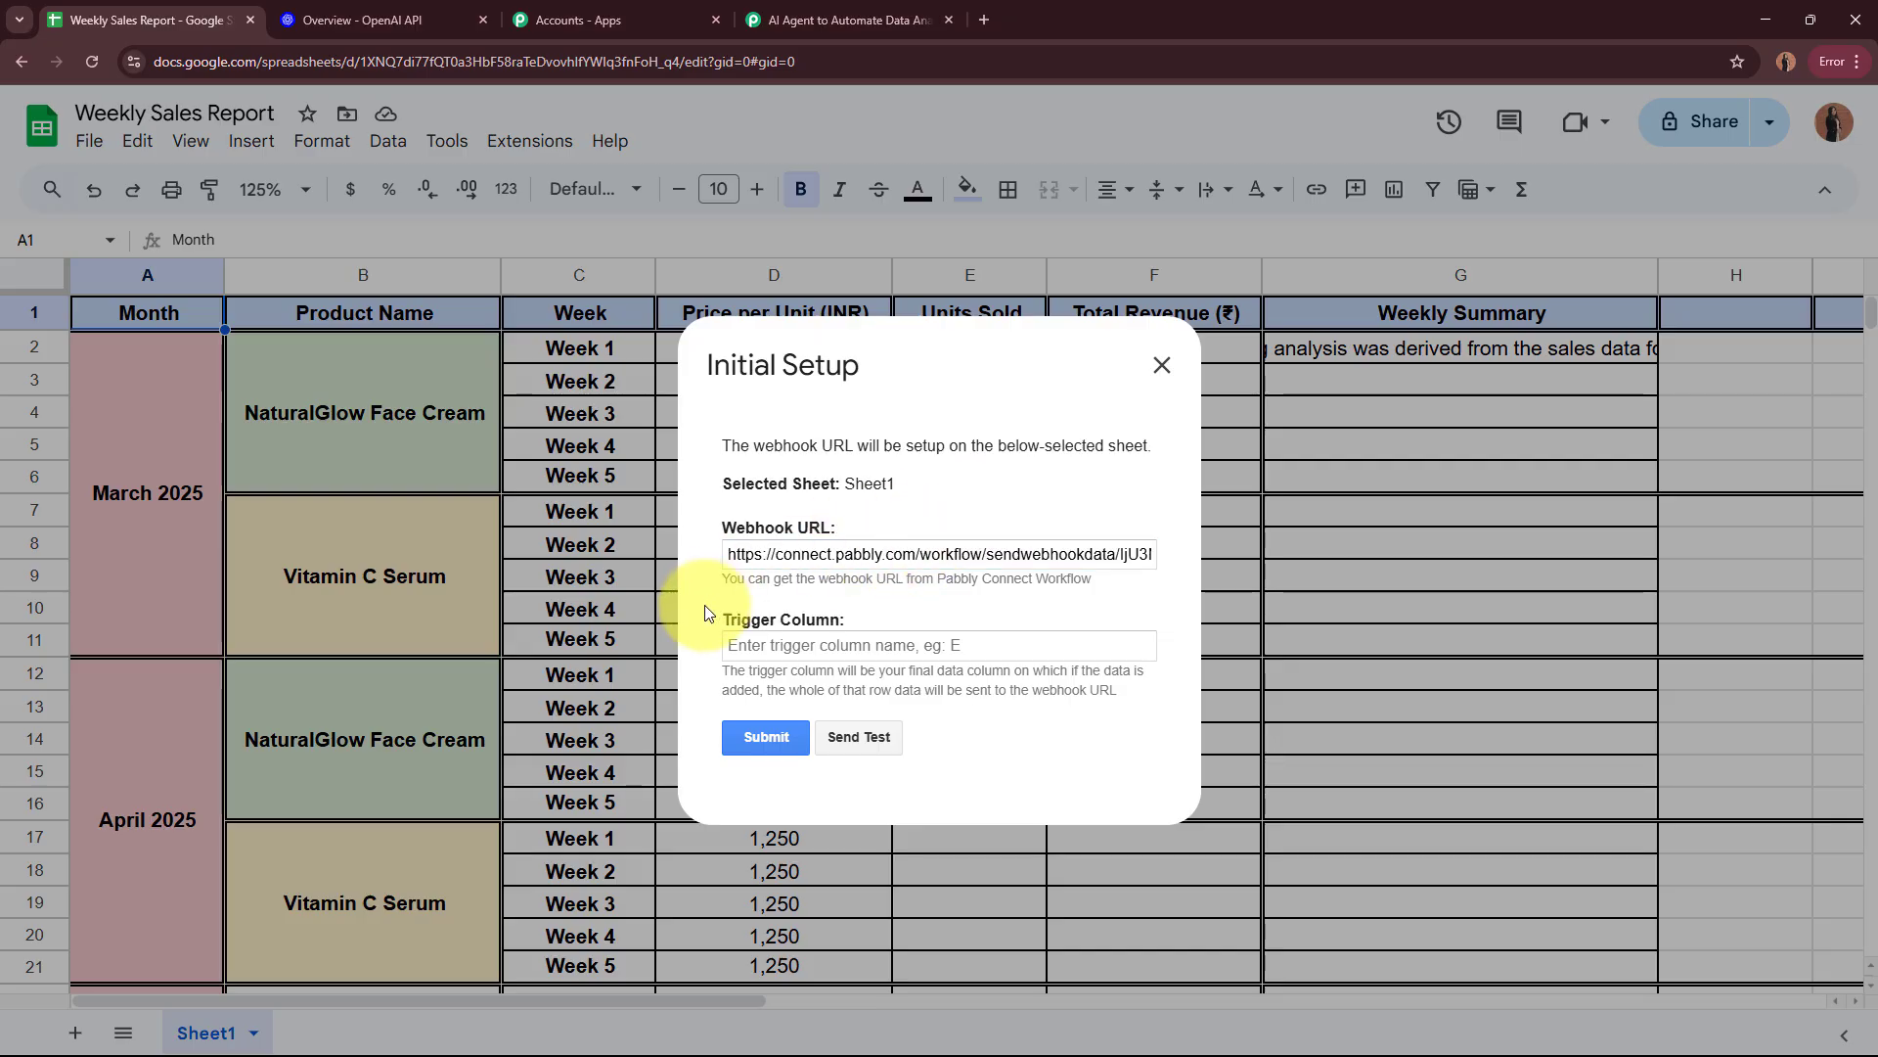
Step: Set the webhook's trigger column to F, submit the initial setup, and close it
{"action": "left_click_drag", "start_coordinate": [713, 618], "coordinate": [906, 626]}
{"action": "left_click", "coordinate": [923, 616]}
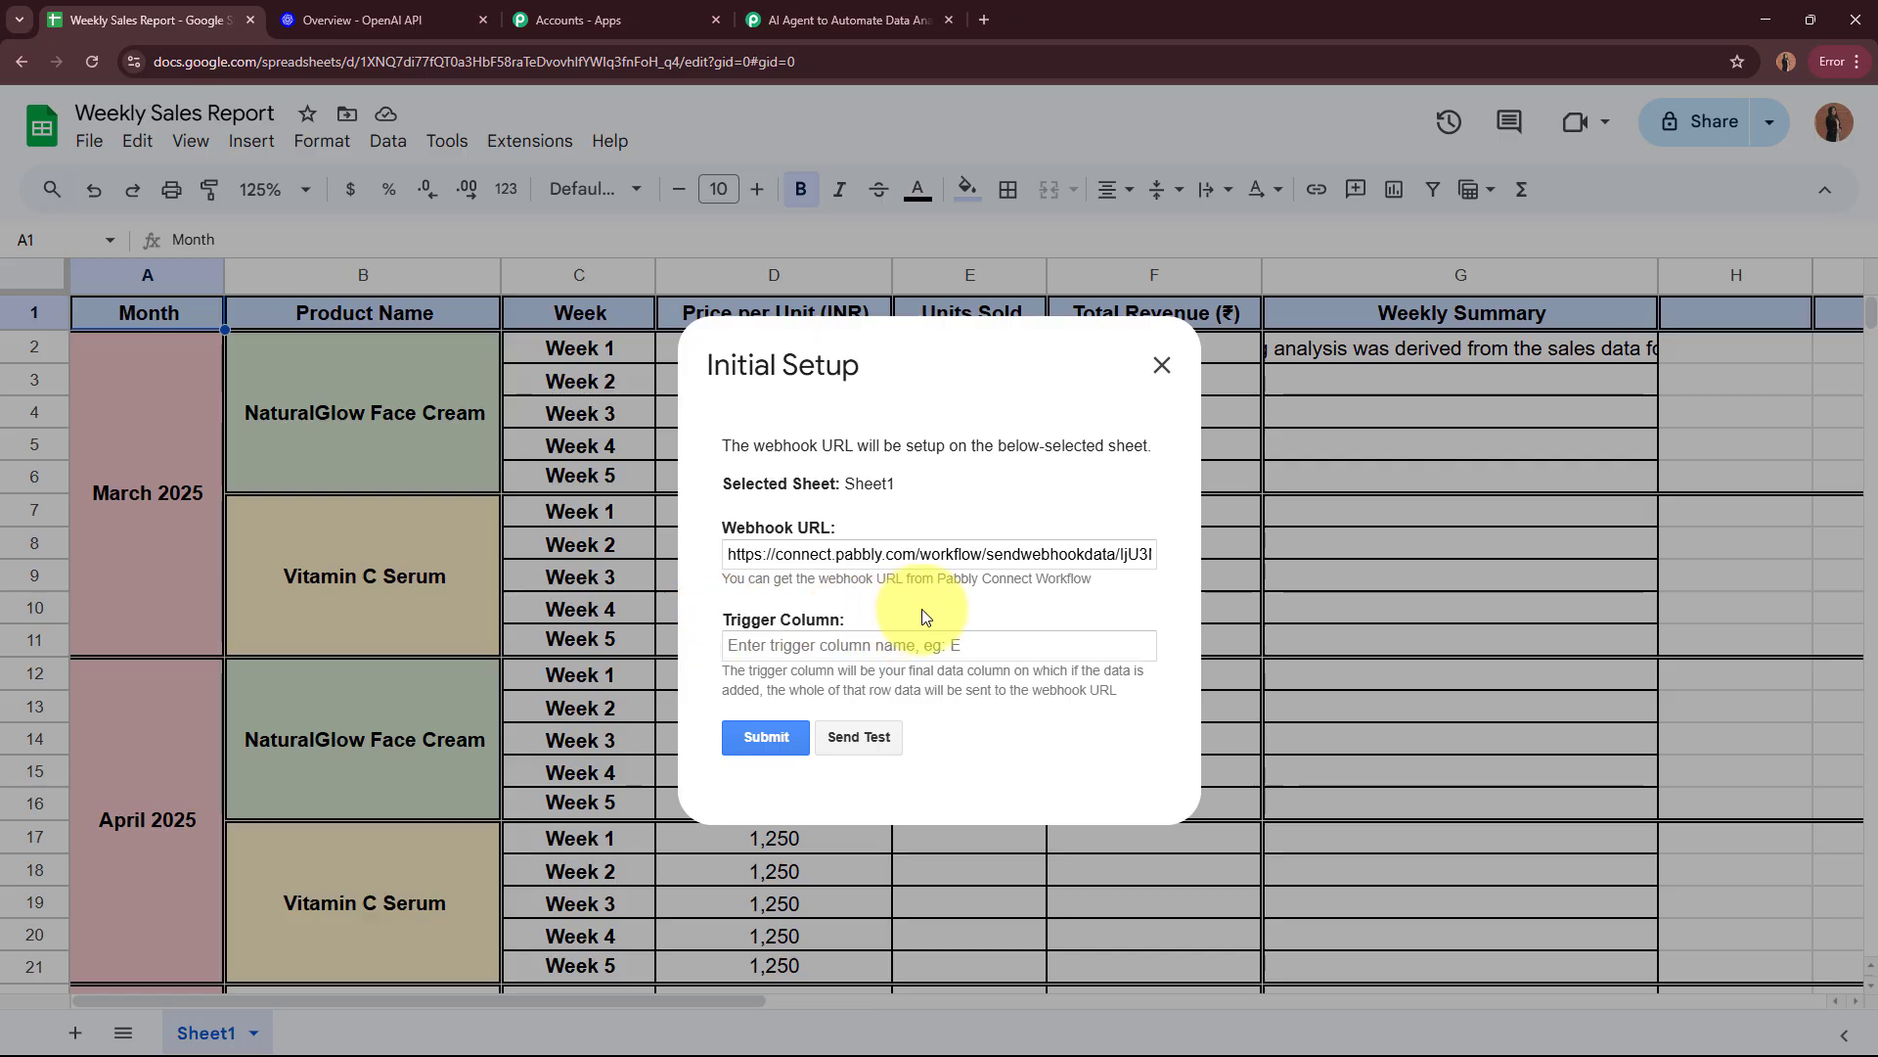
{"action": "left_click_drag", "start_coordinate": [720, 670], "coordinate": [1120, 691]}
{"action": "left_click", "coordinate": [1133, 699]}
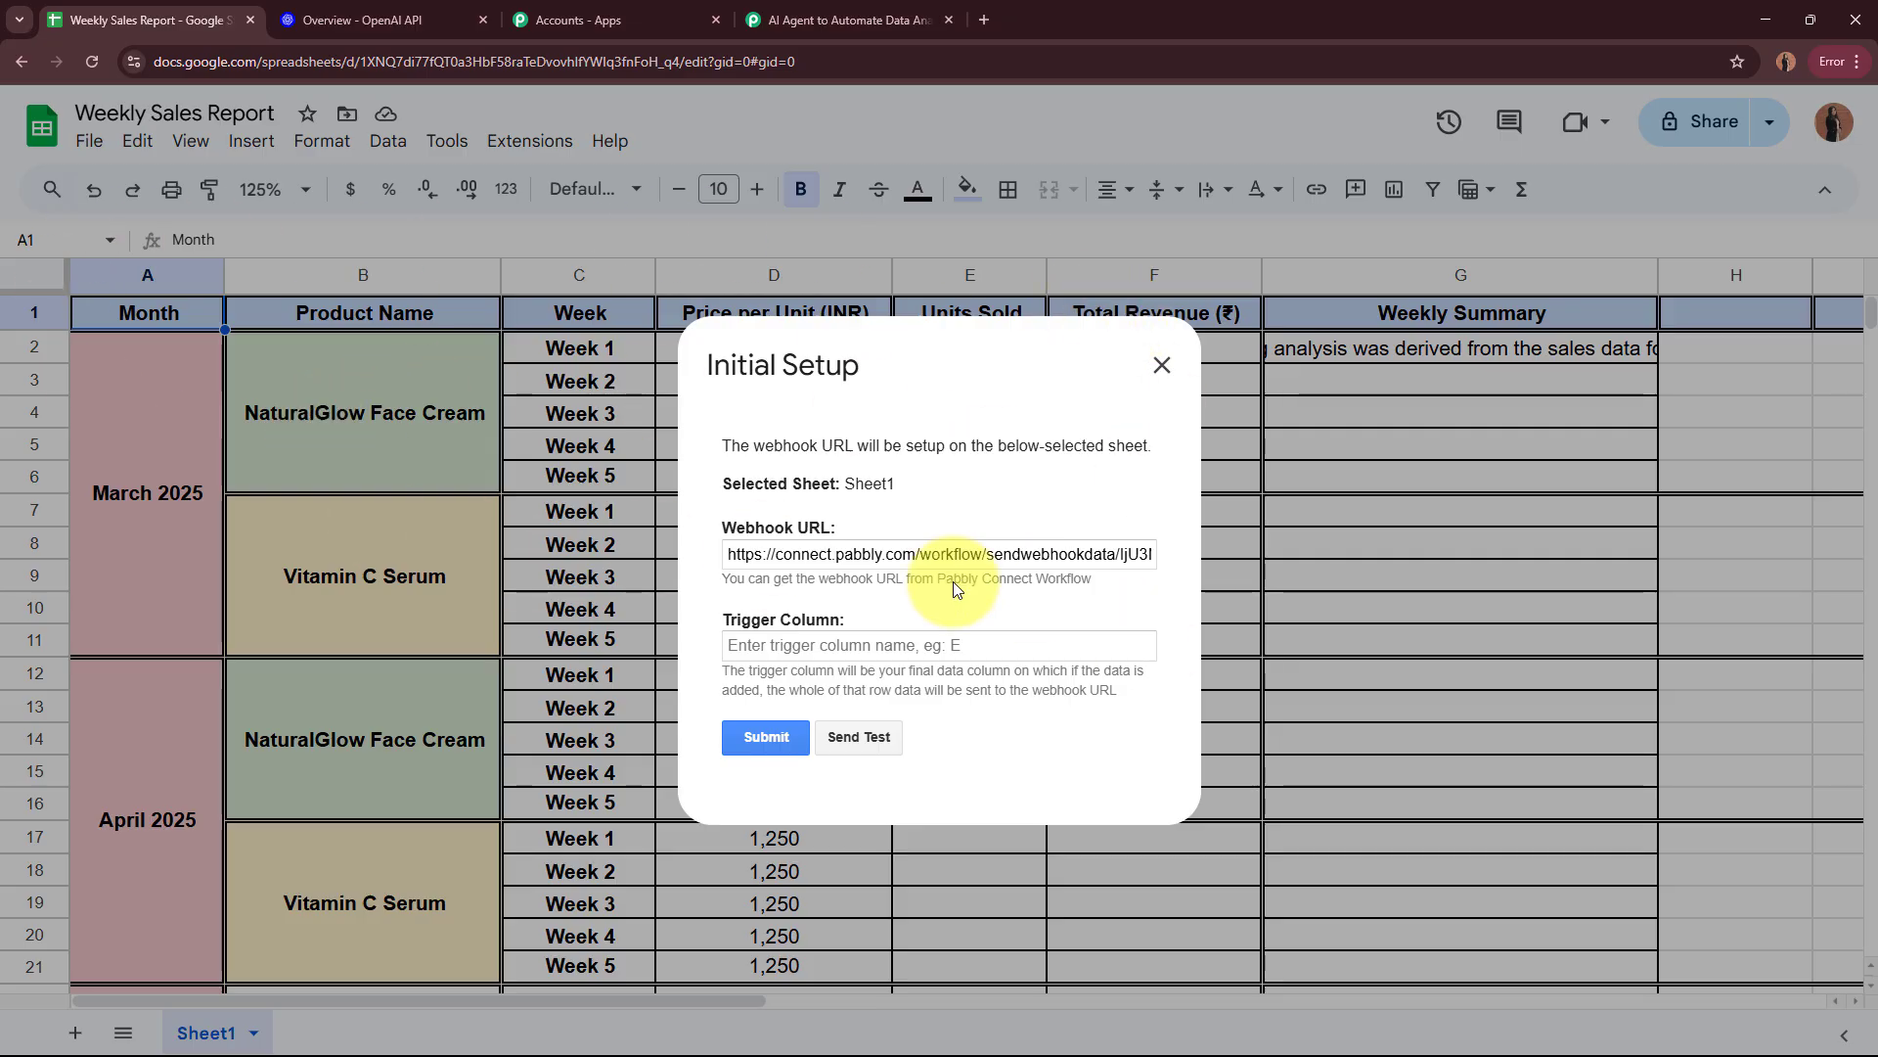
{"action": "left_click", "coordinate": [891, 645]}
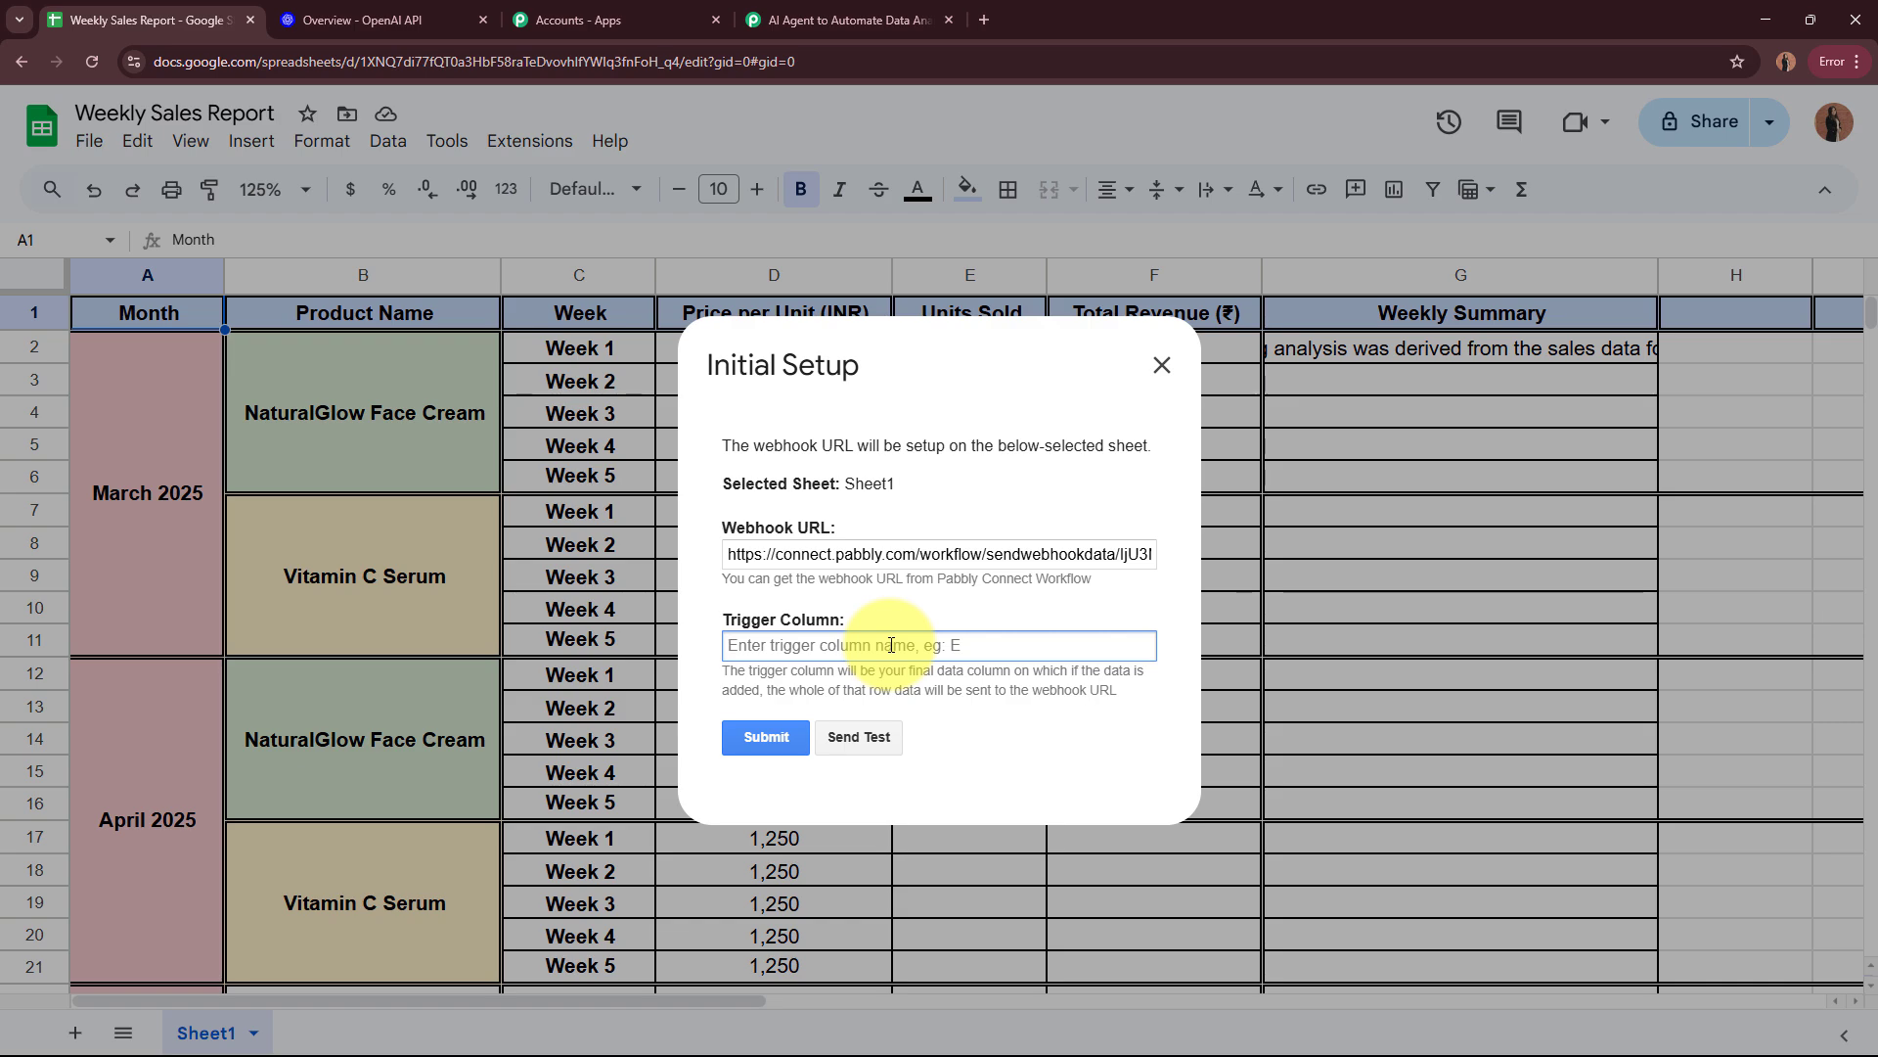
{"action": "type", "text": "F"}
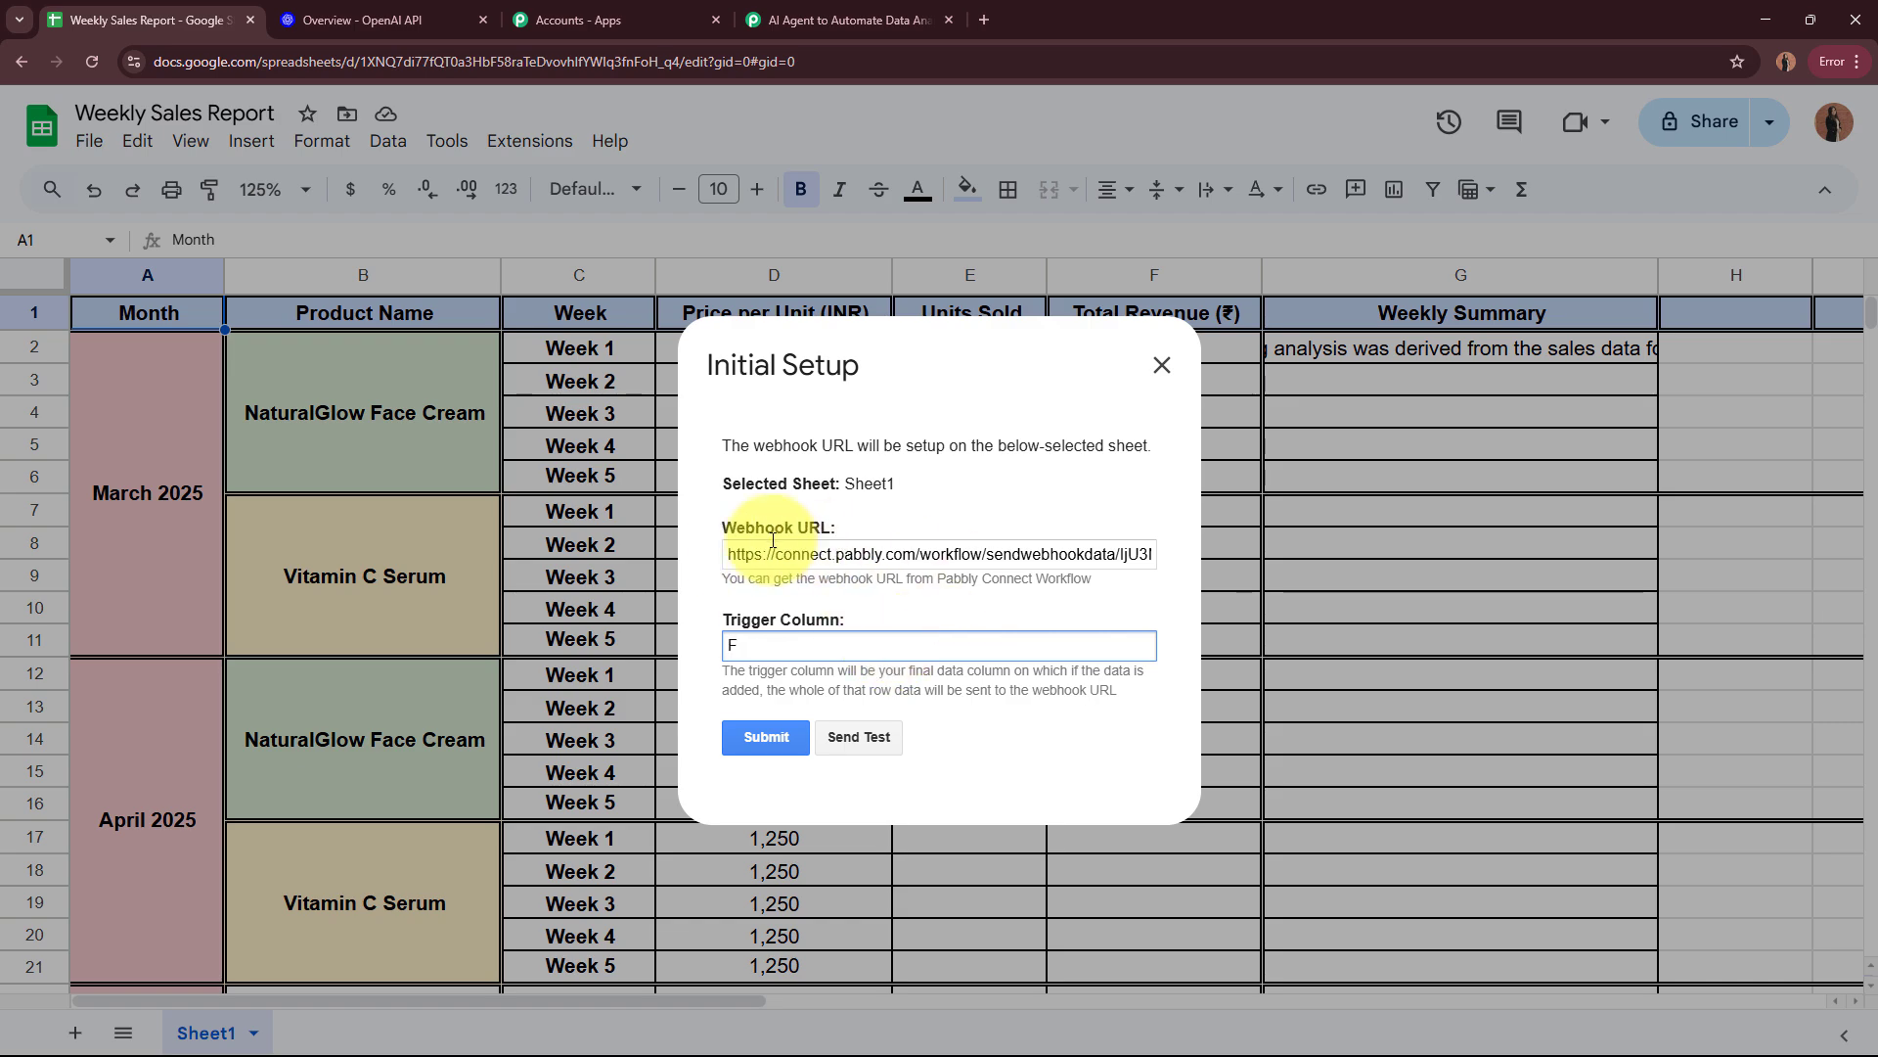
{"action": "left_click", "coordinate": [767, 738]}
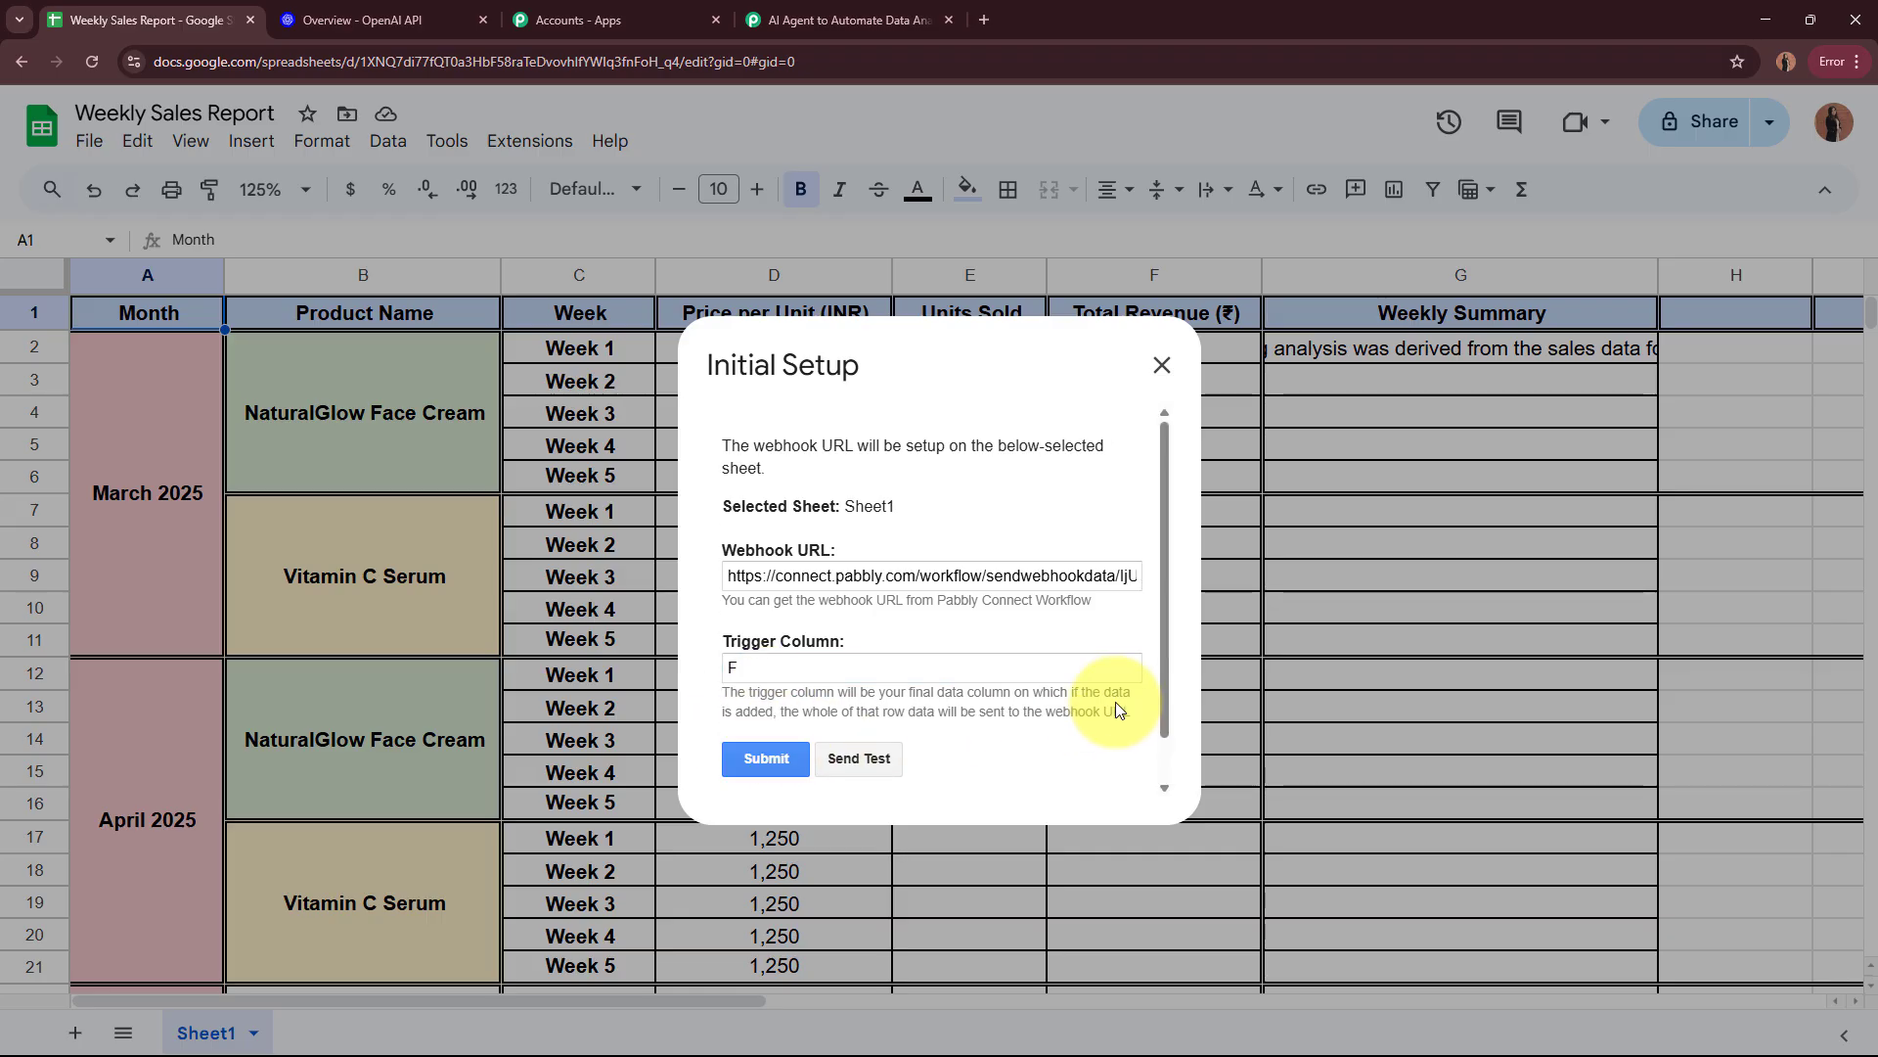
{"action": "left_click_drag", "start_coordinate": [714, 760], "coordinate": [1003, 755]}
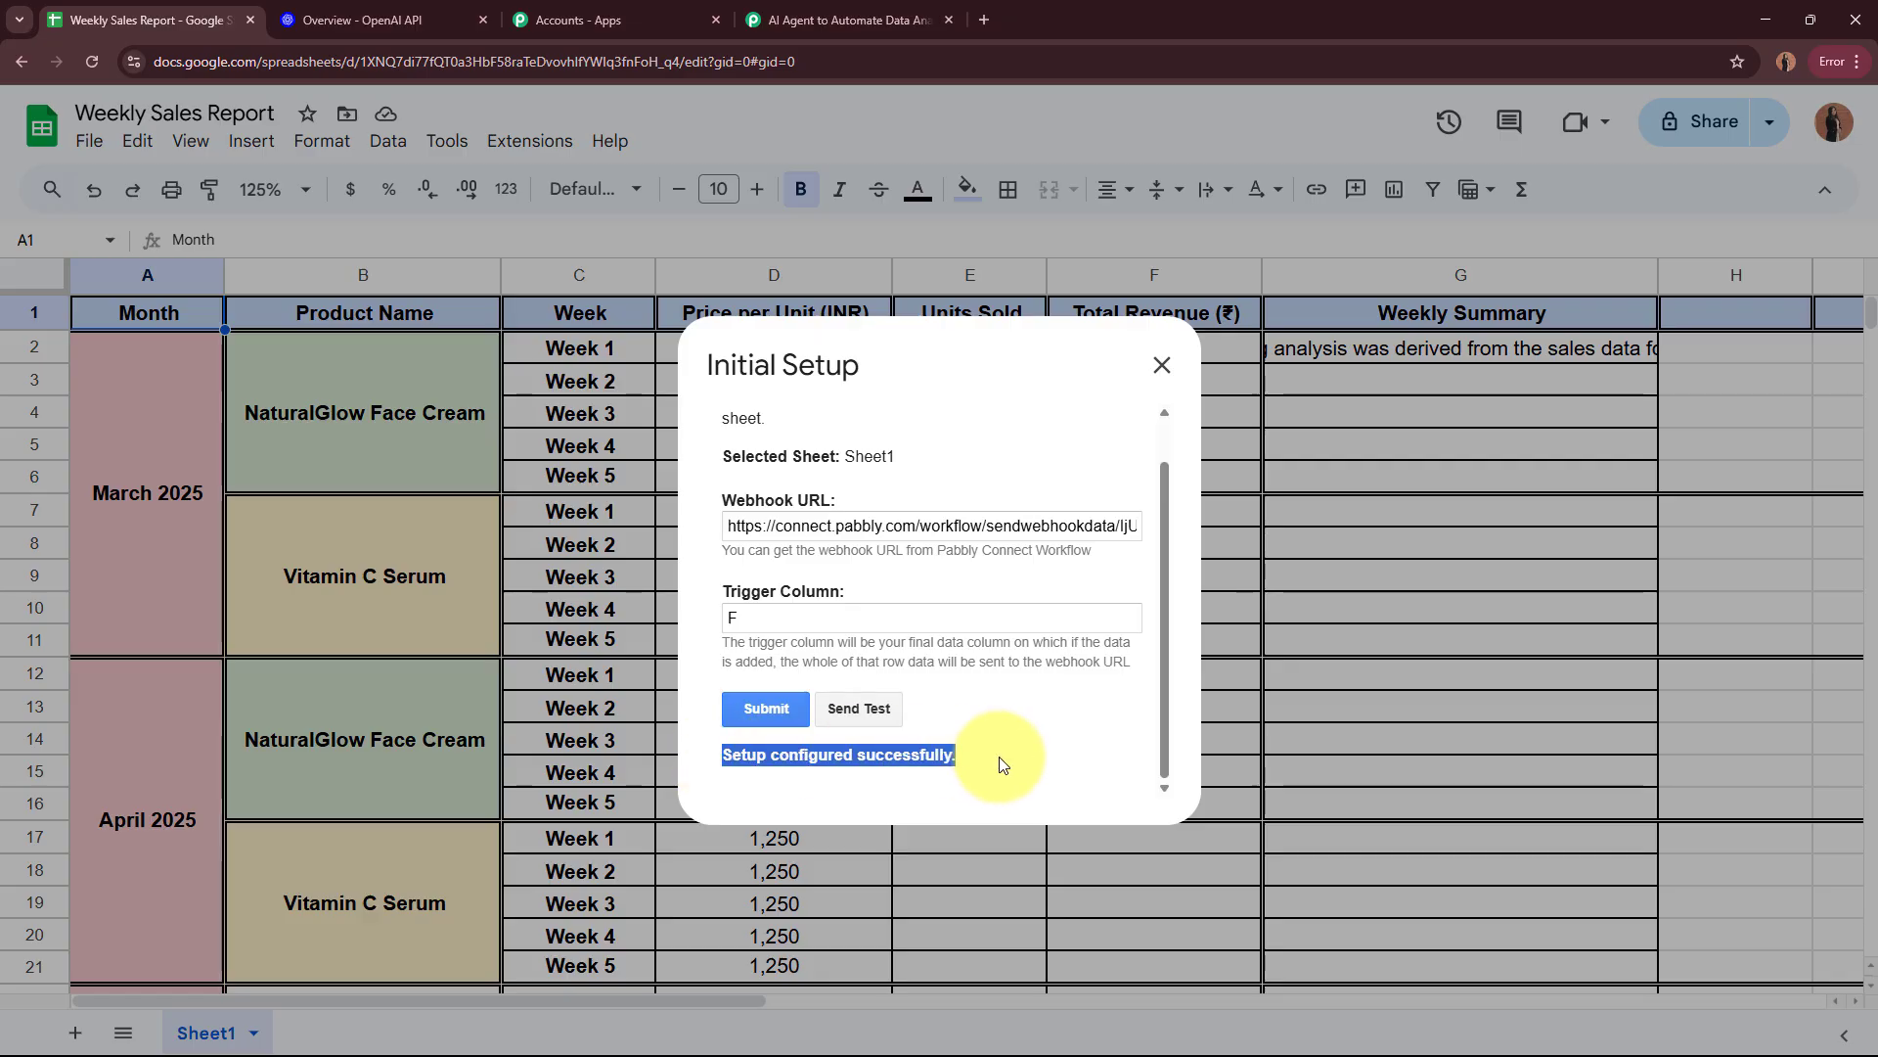
{"action": "left_click", "coordinate": [1002, 755]}
{"action": "left_click", "coordinate": [1163, 366]}
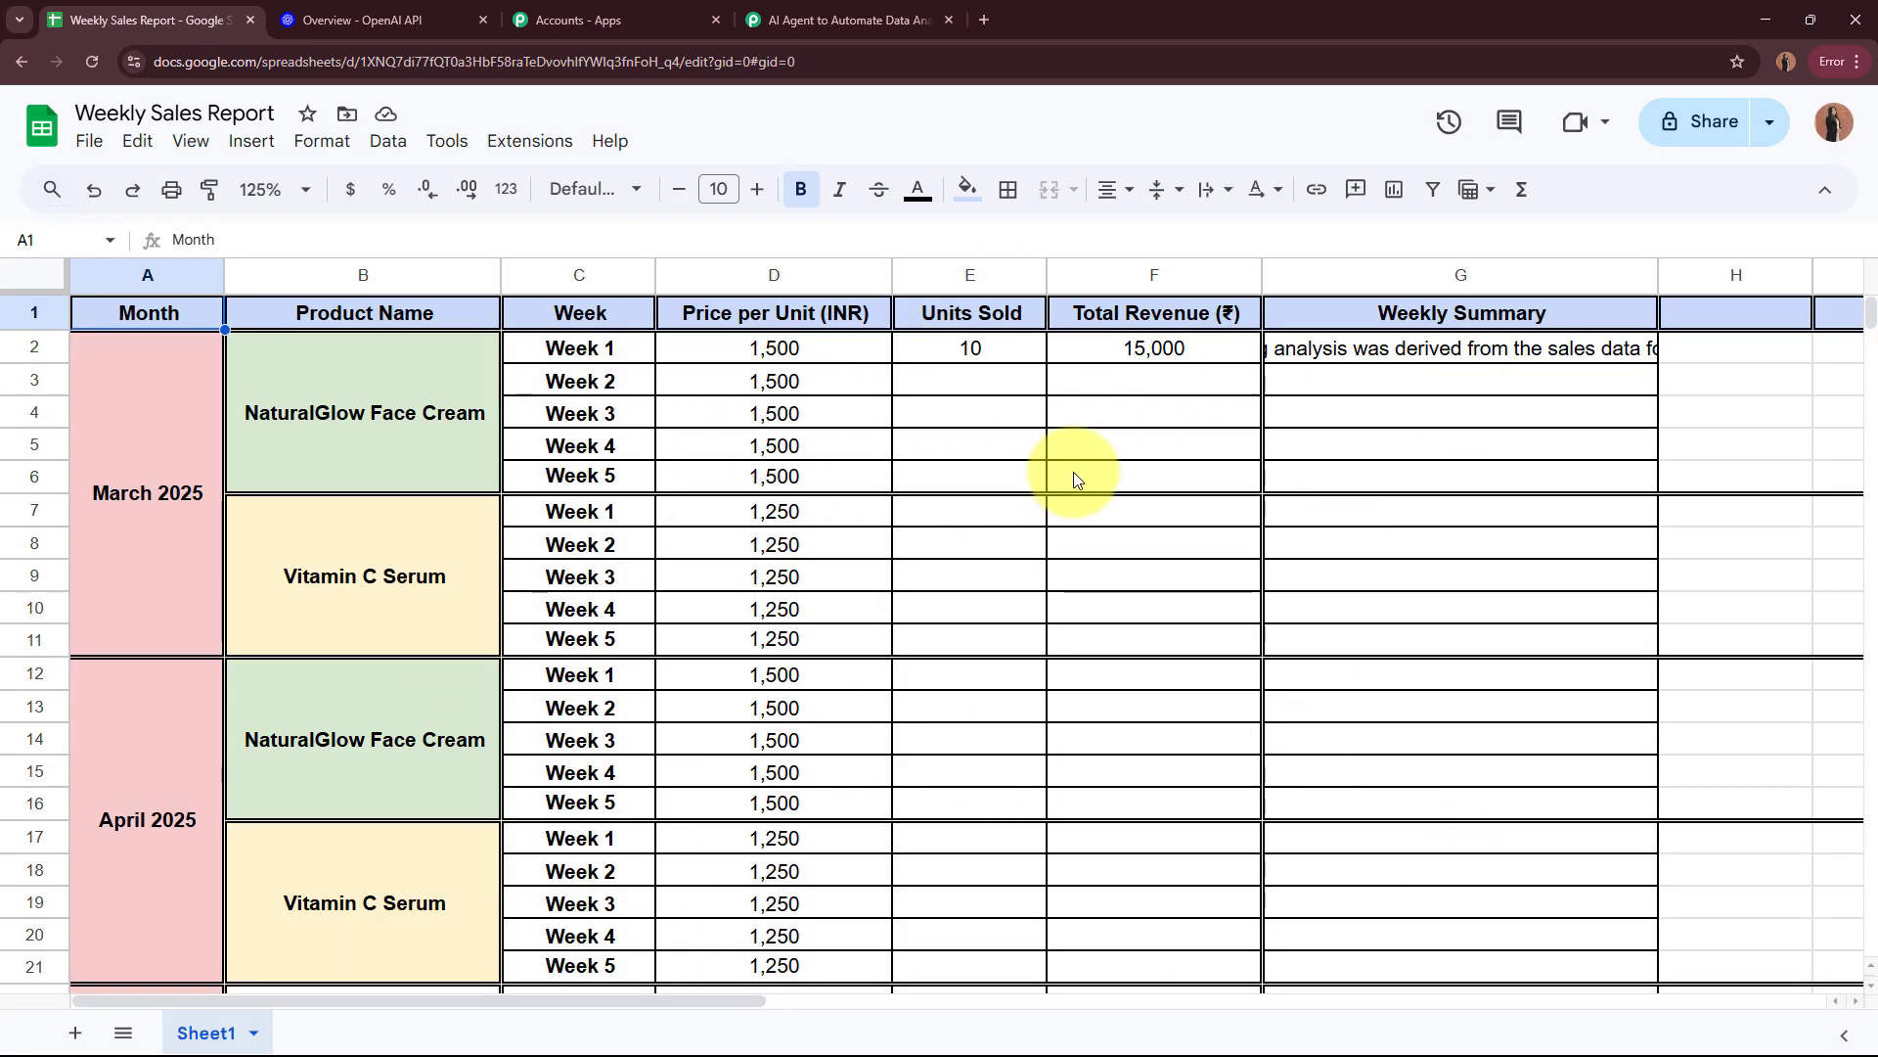
Step: Enable Send On Event for the spreadsheet in the Pabbly Connect Webhooks add-on
{"action": "left_click", "coordinate": [508, 146]}
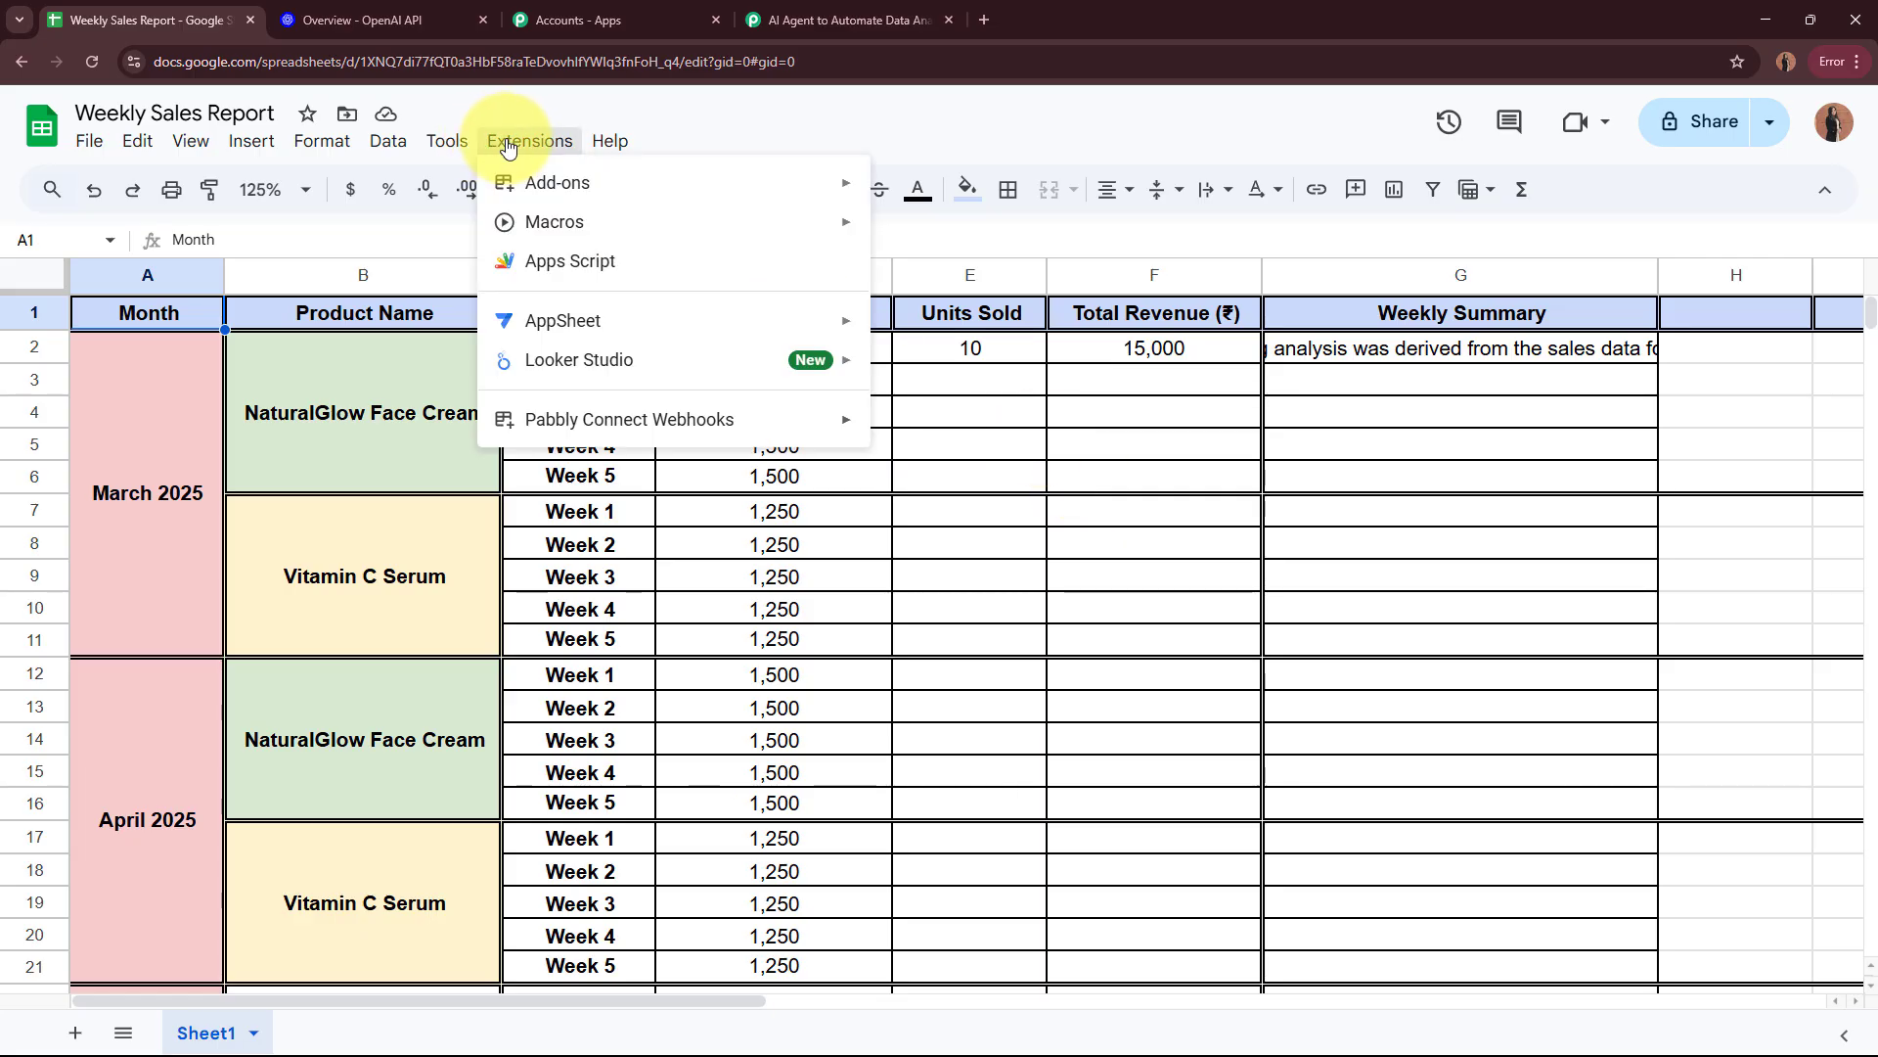
{"action": "mouse_move", "coordinate": [563, 421]}
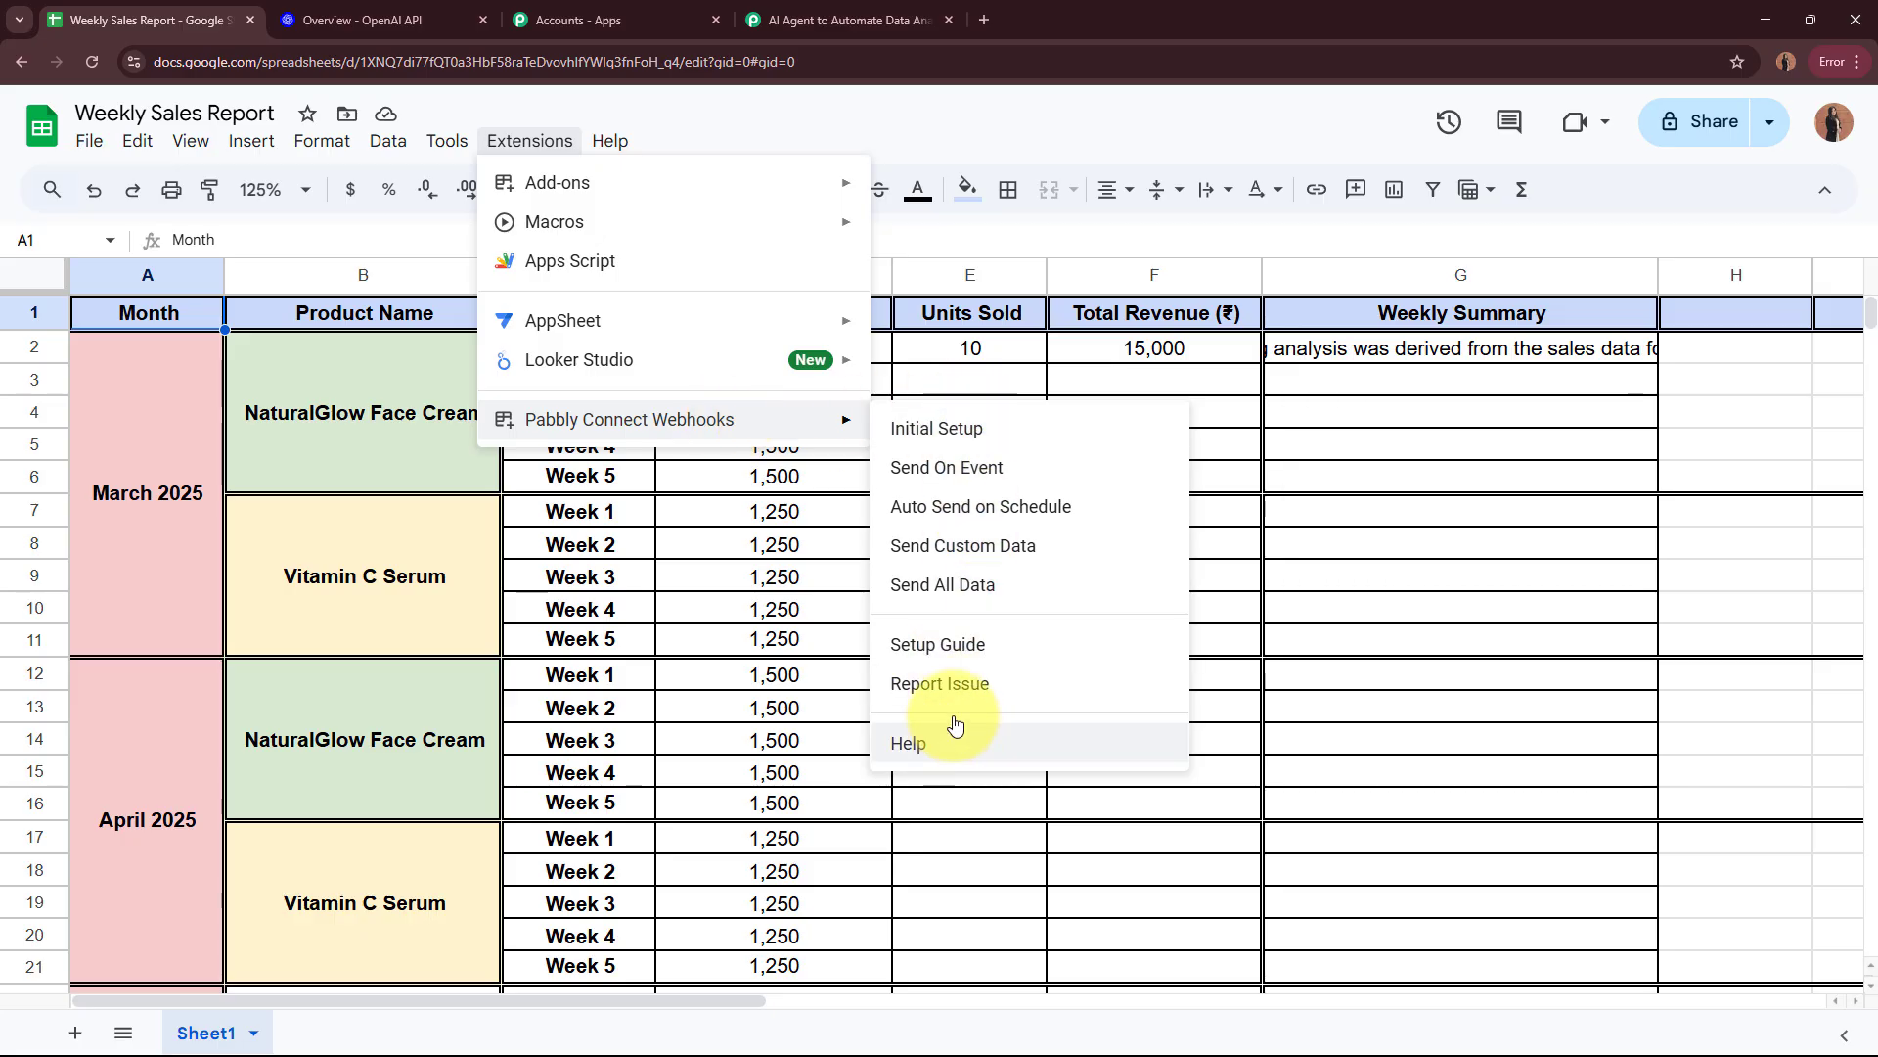
{"action": "left_click", "coordinate": [1027, 481]}
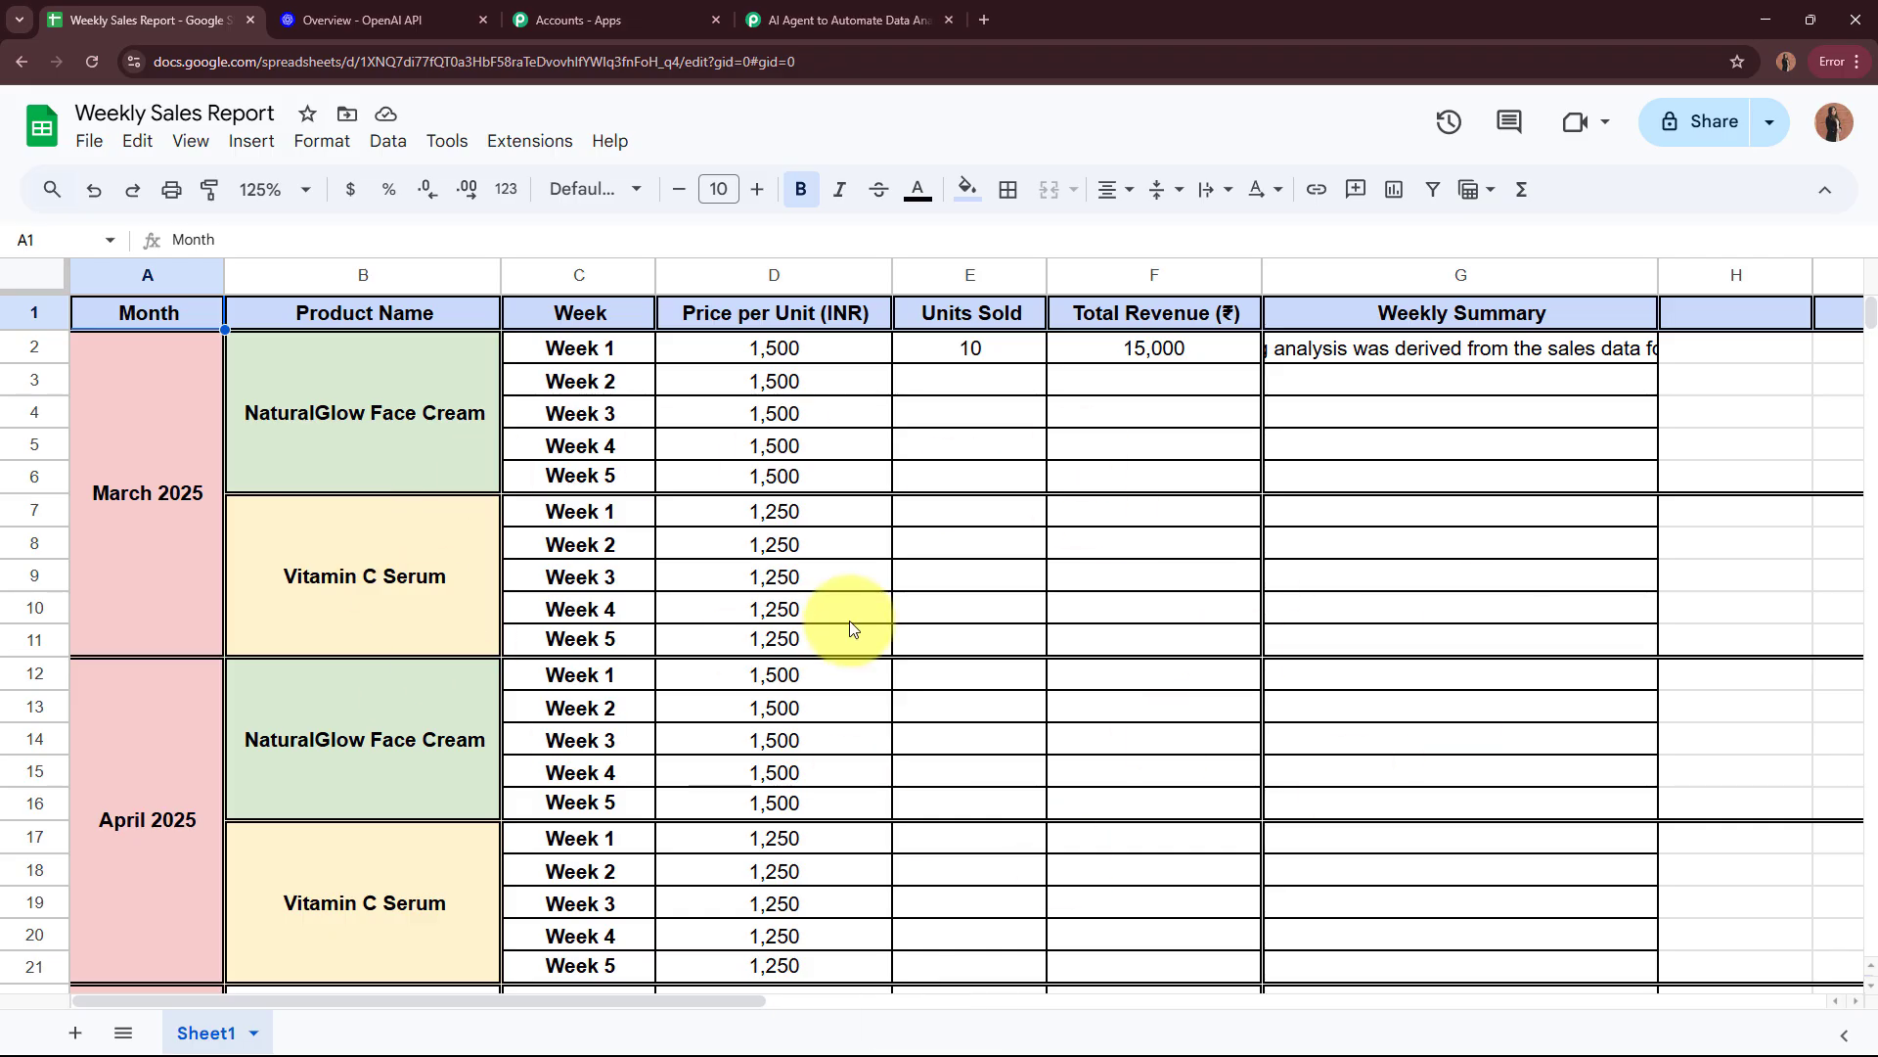
Step: Check the Send On Event setting in the Pabbly Connect Webhooks add-on and the workflow trigger's webhook capture status
{"action": "left_click", "coordinate": [529, 141]}
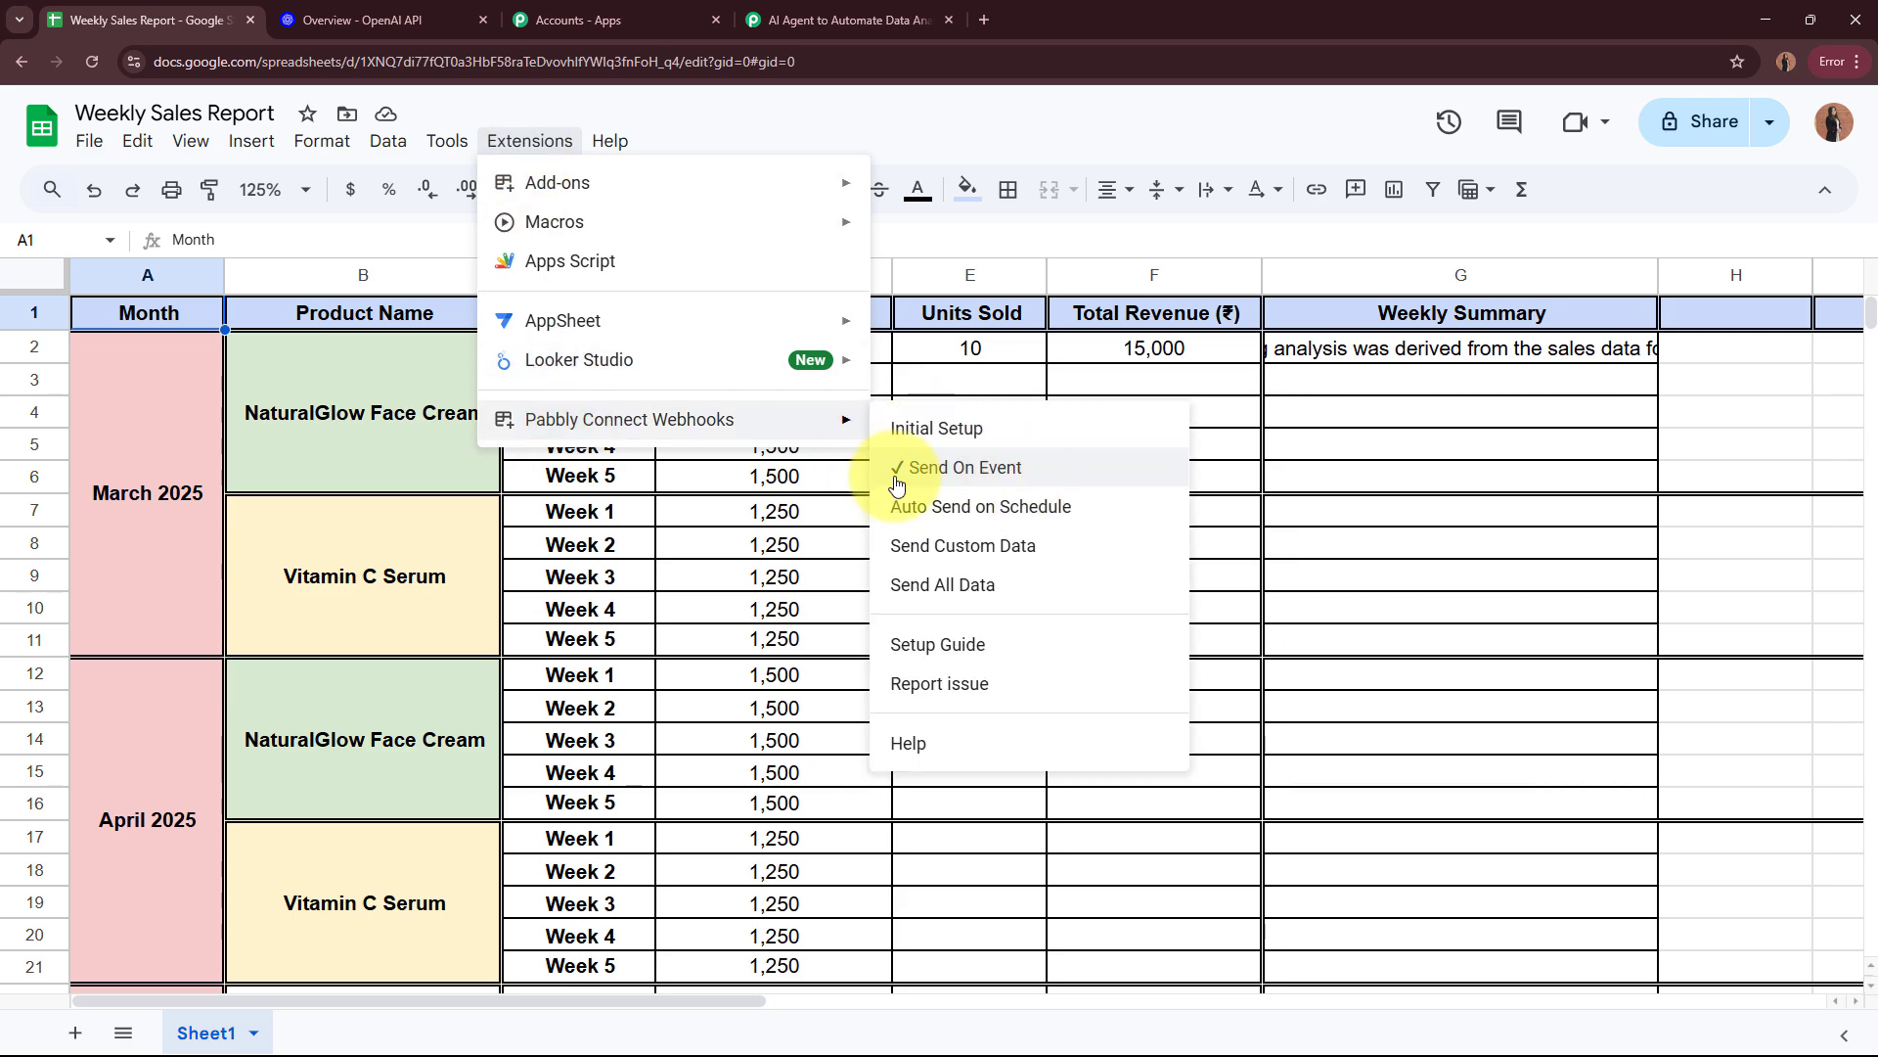
{"action": "left_click", "coordinate": [1242, 401]}
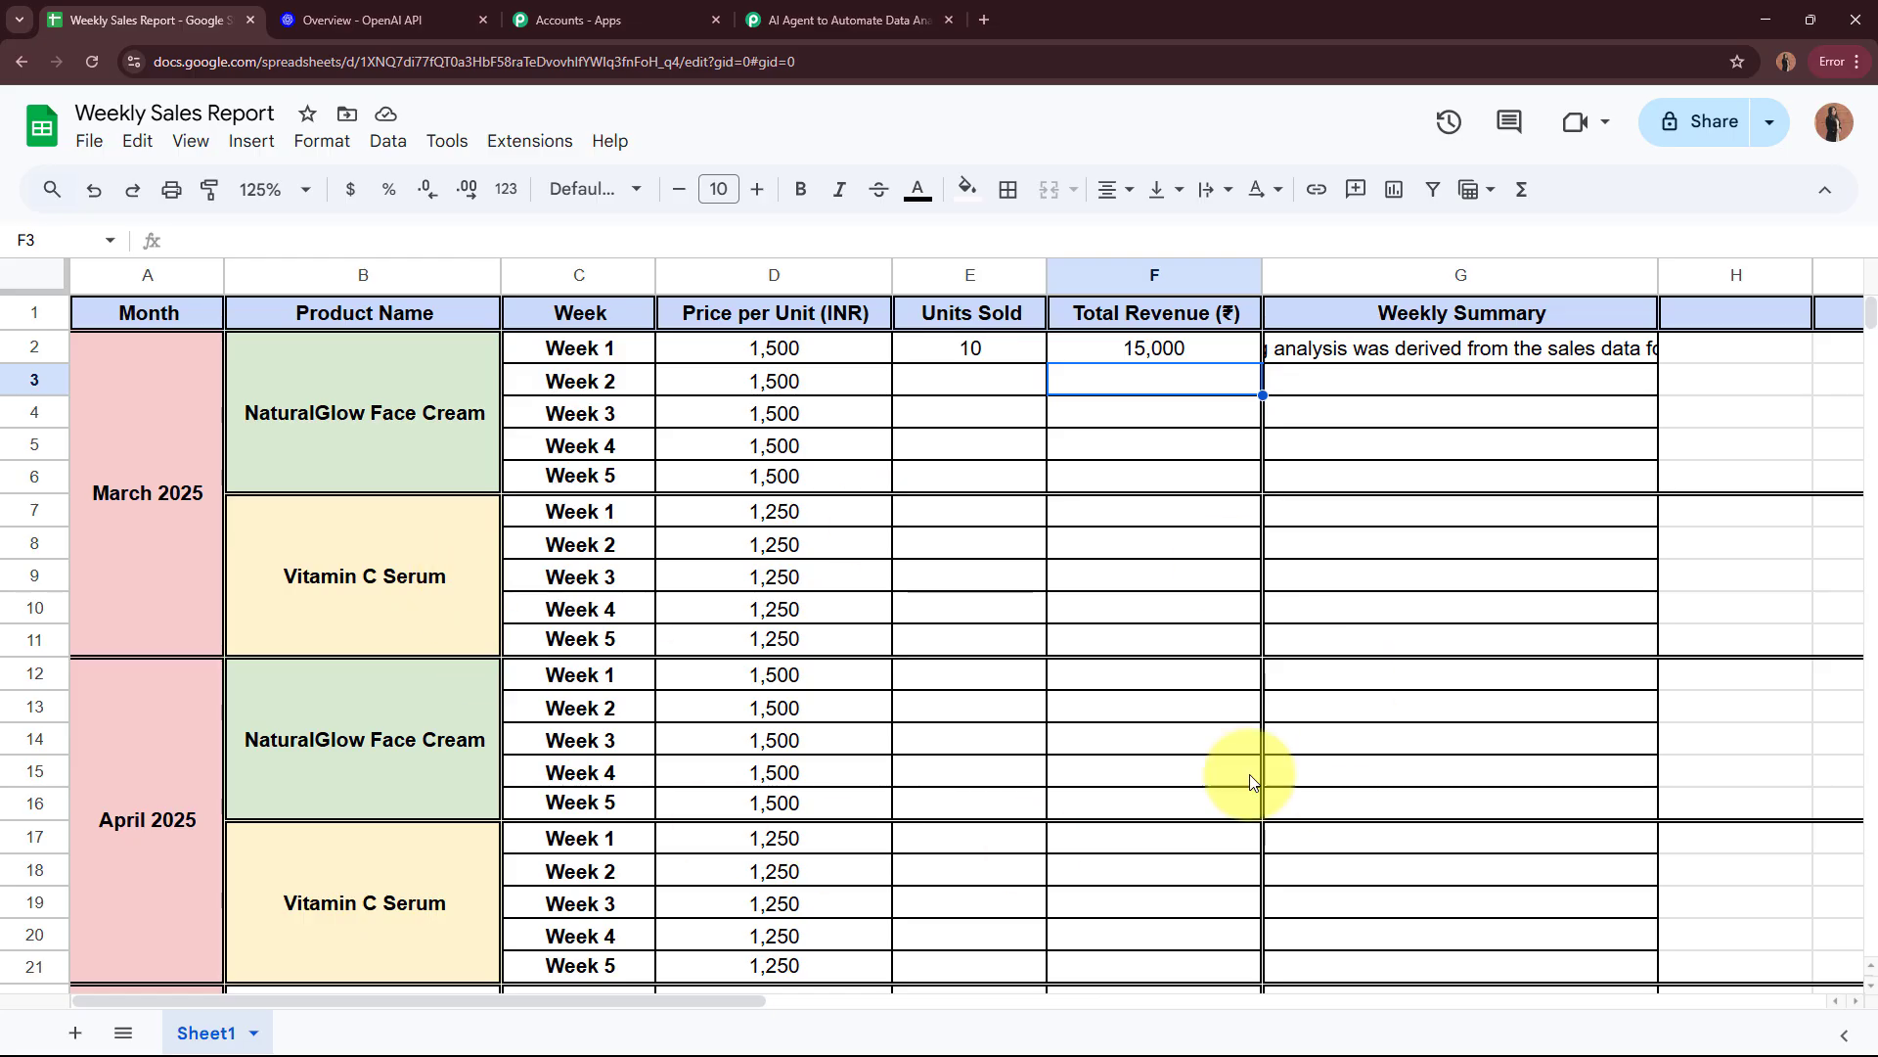
{"action": "left_click", "coordinate": [847, 19]}
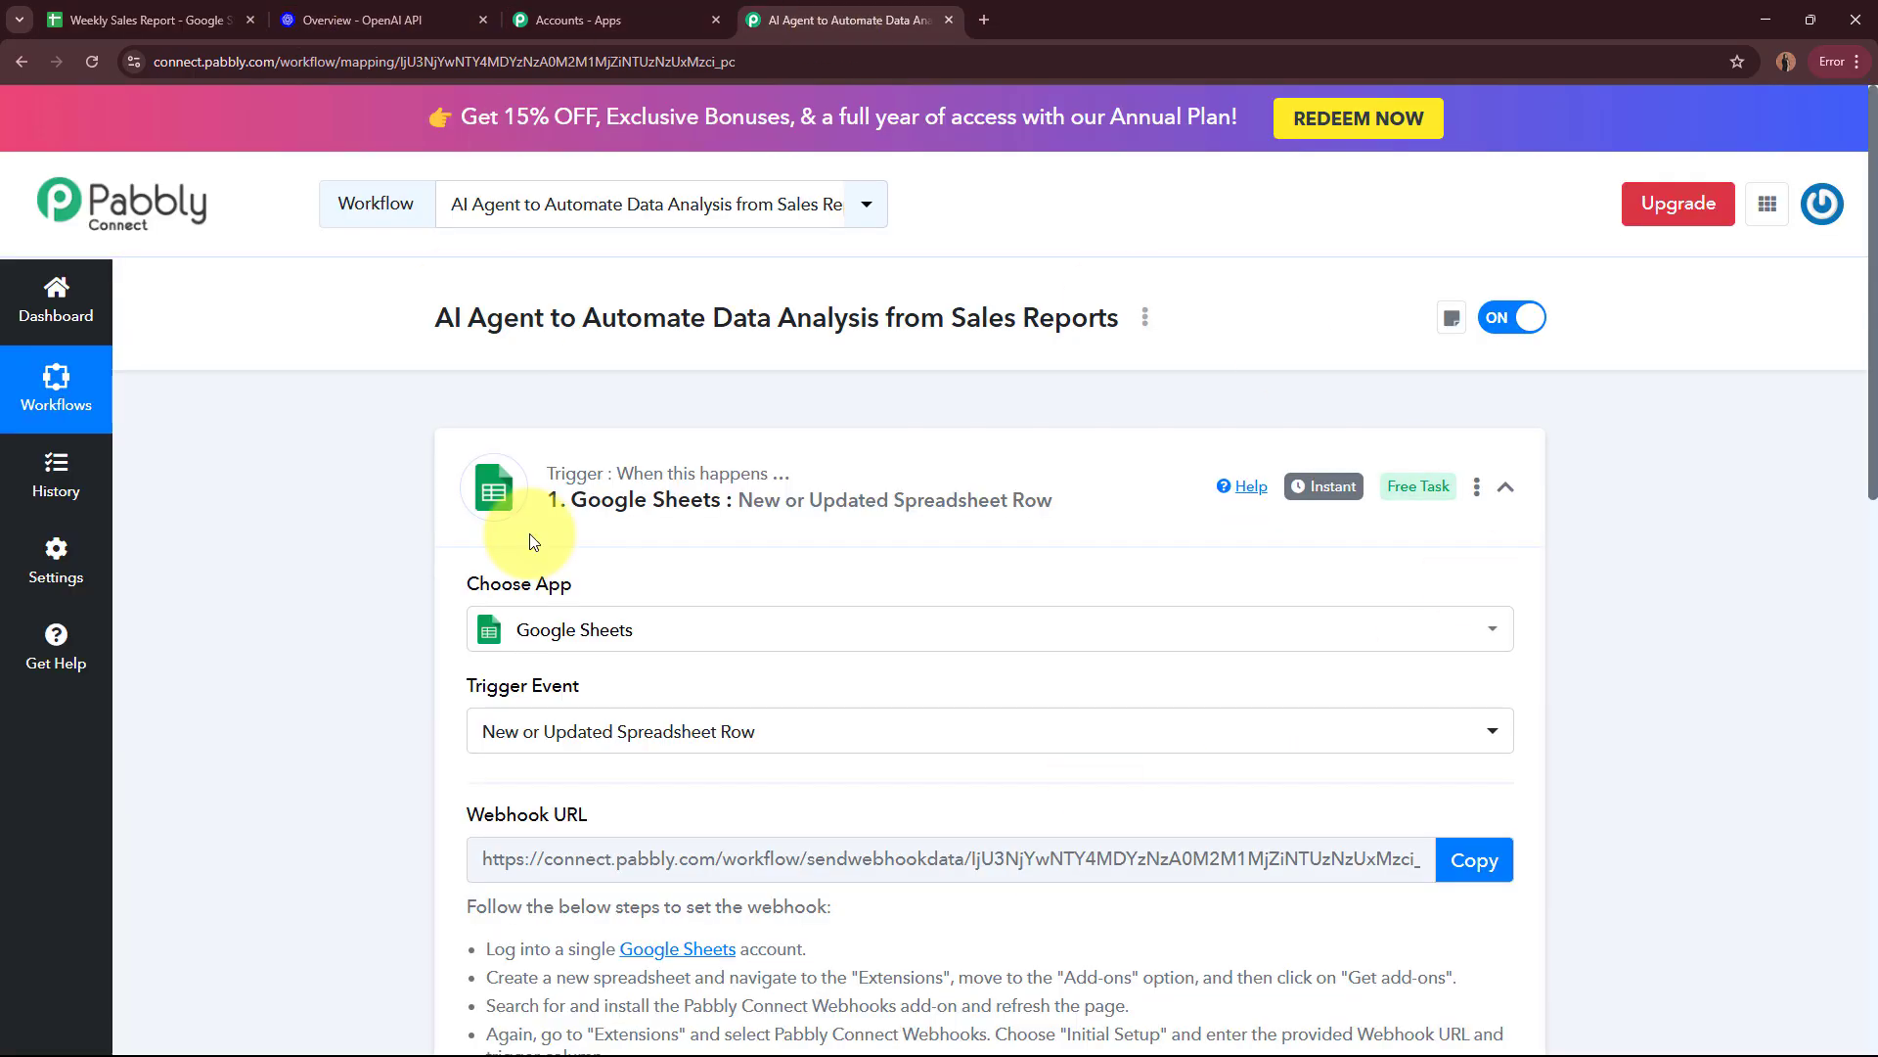
{"action": "scroll", "coordinate": [842, 391], "scroll_direction": "down", "scroll_amount": 9}
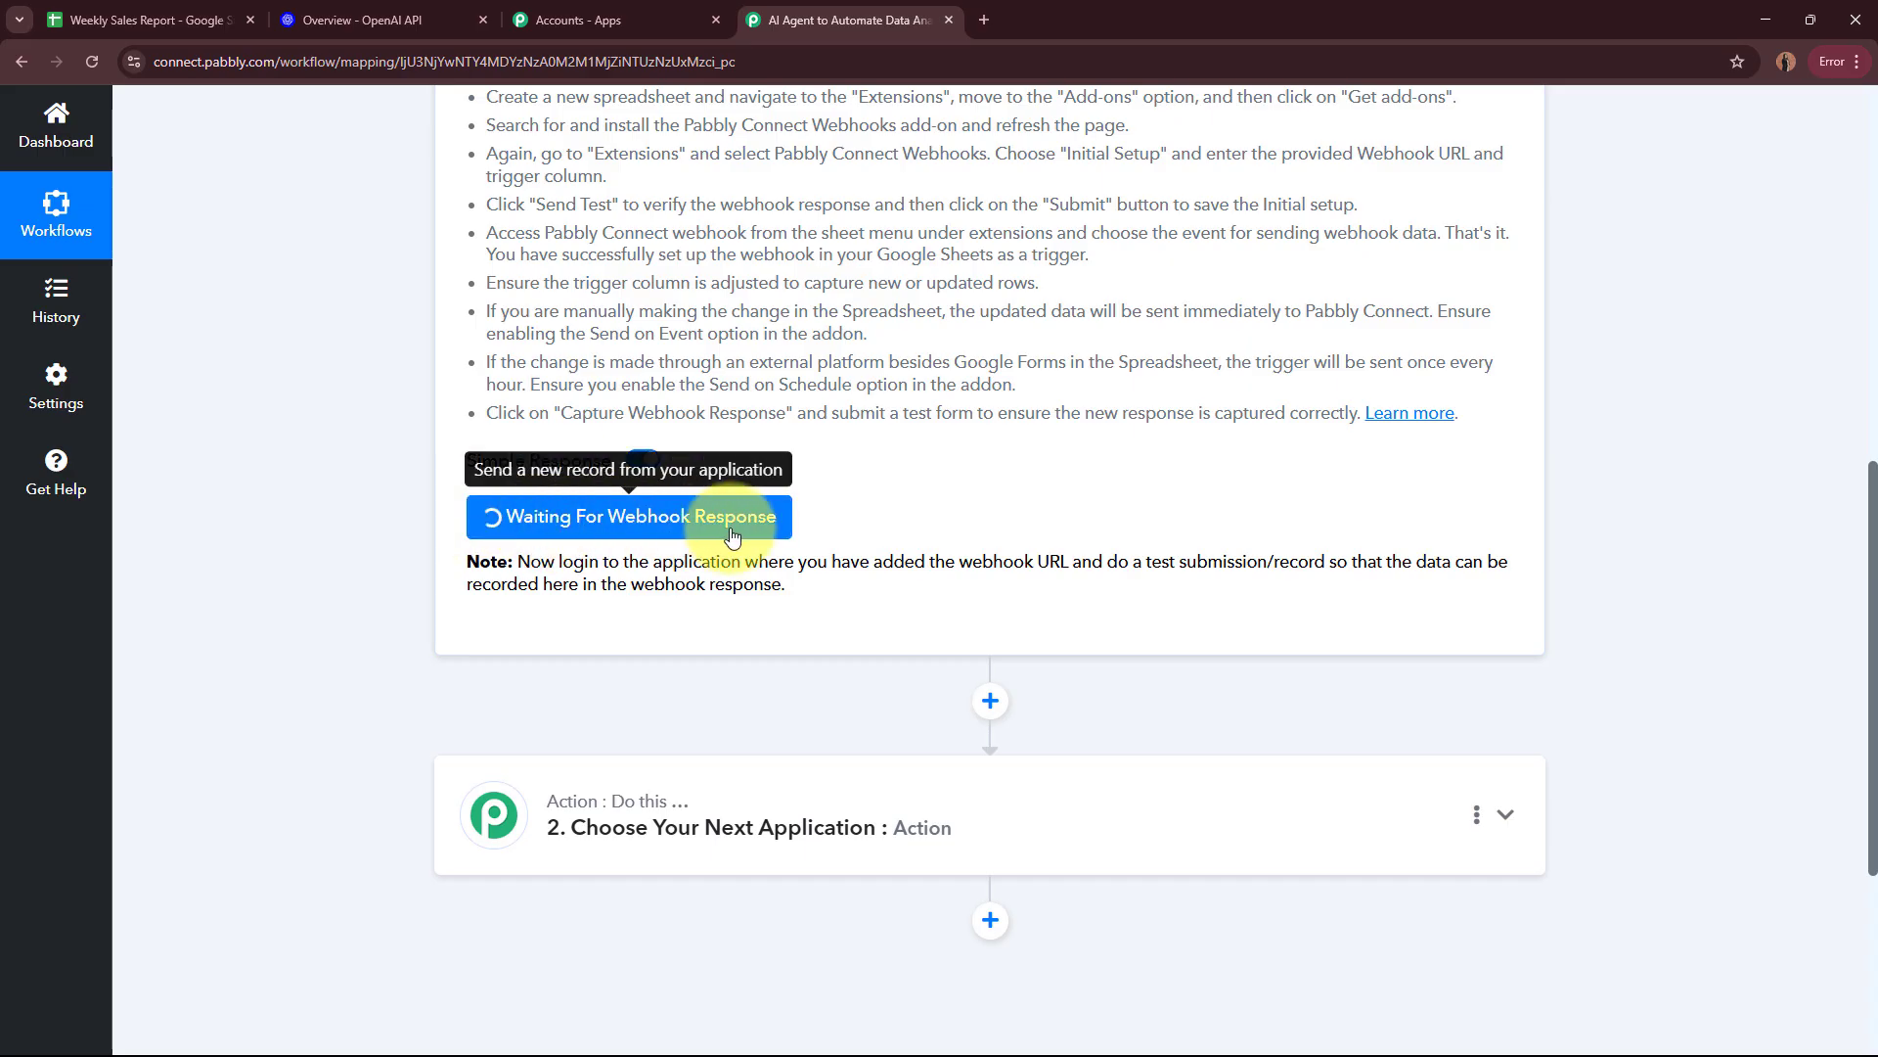
{"action": "scroll", "coordinate": [984, 530], "scroll_direction": "up", "scroll_amount": 10}
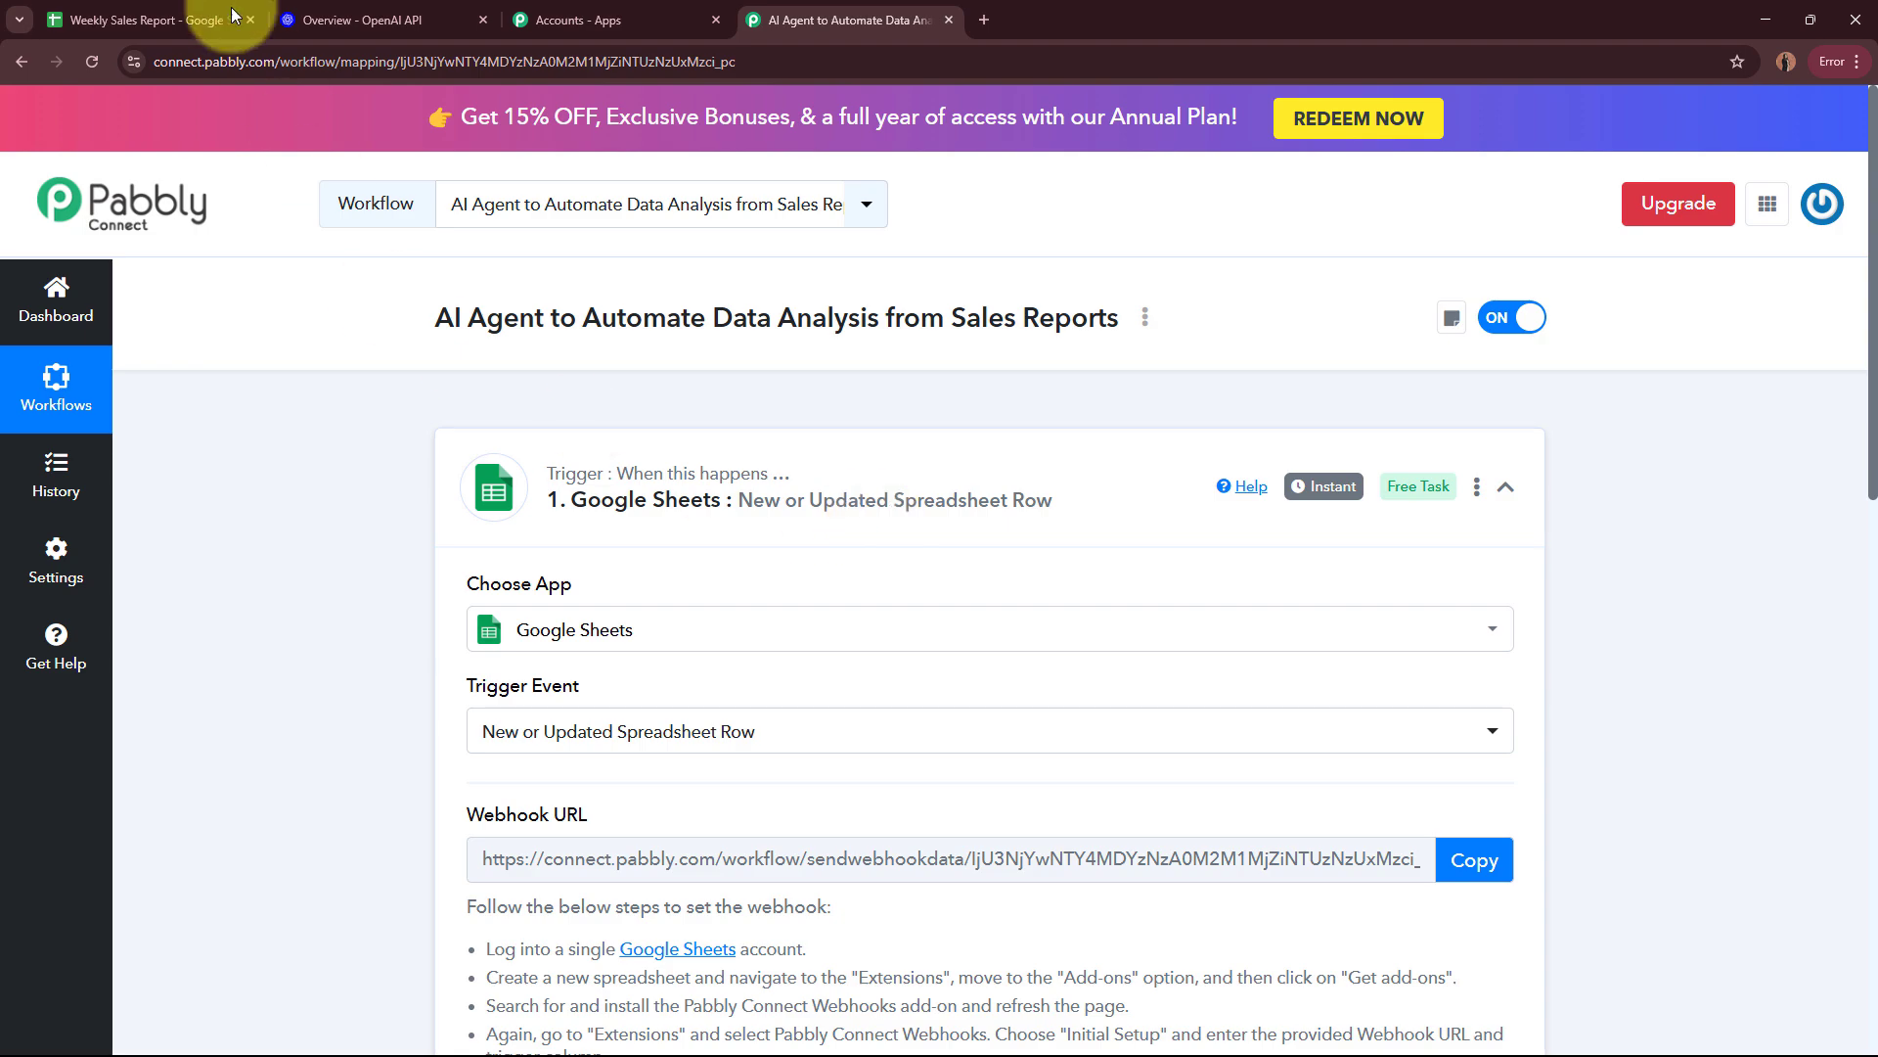
{"action": "left_click", "coordinate": [177, 20]}
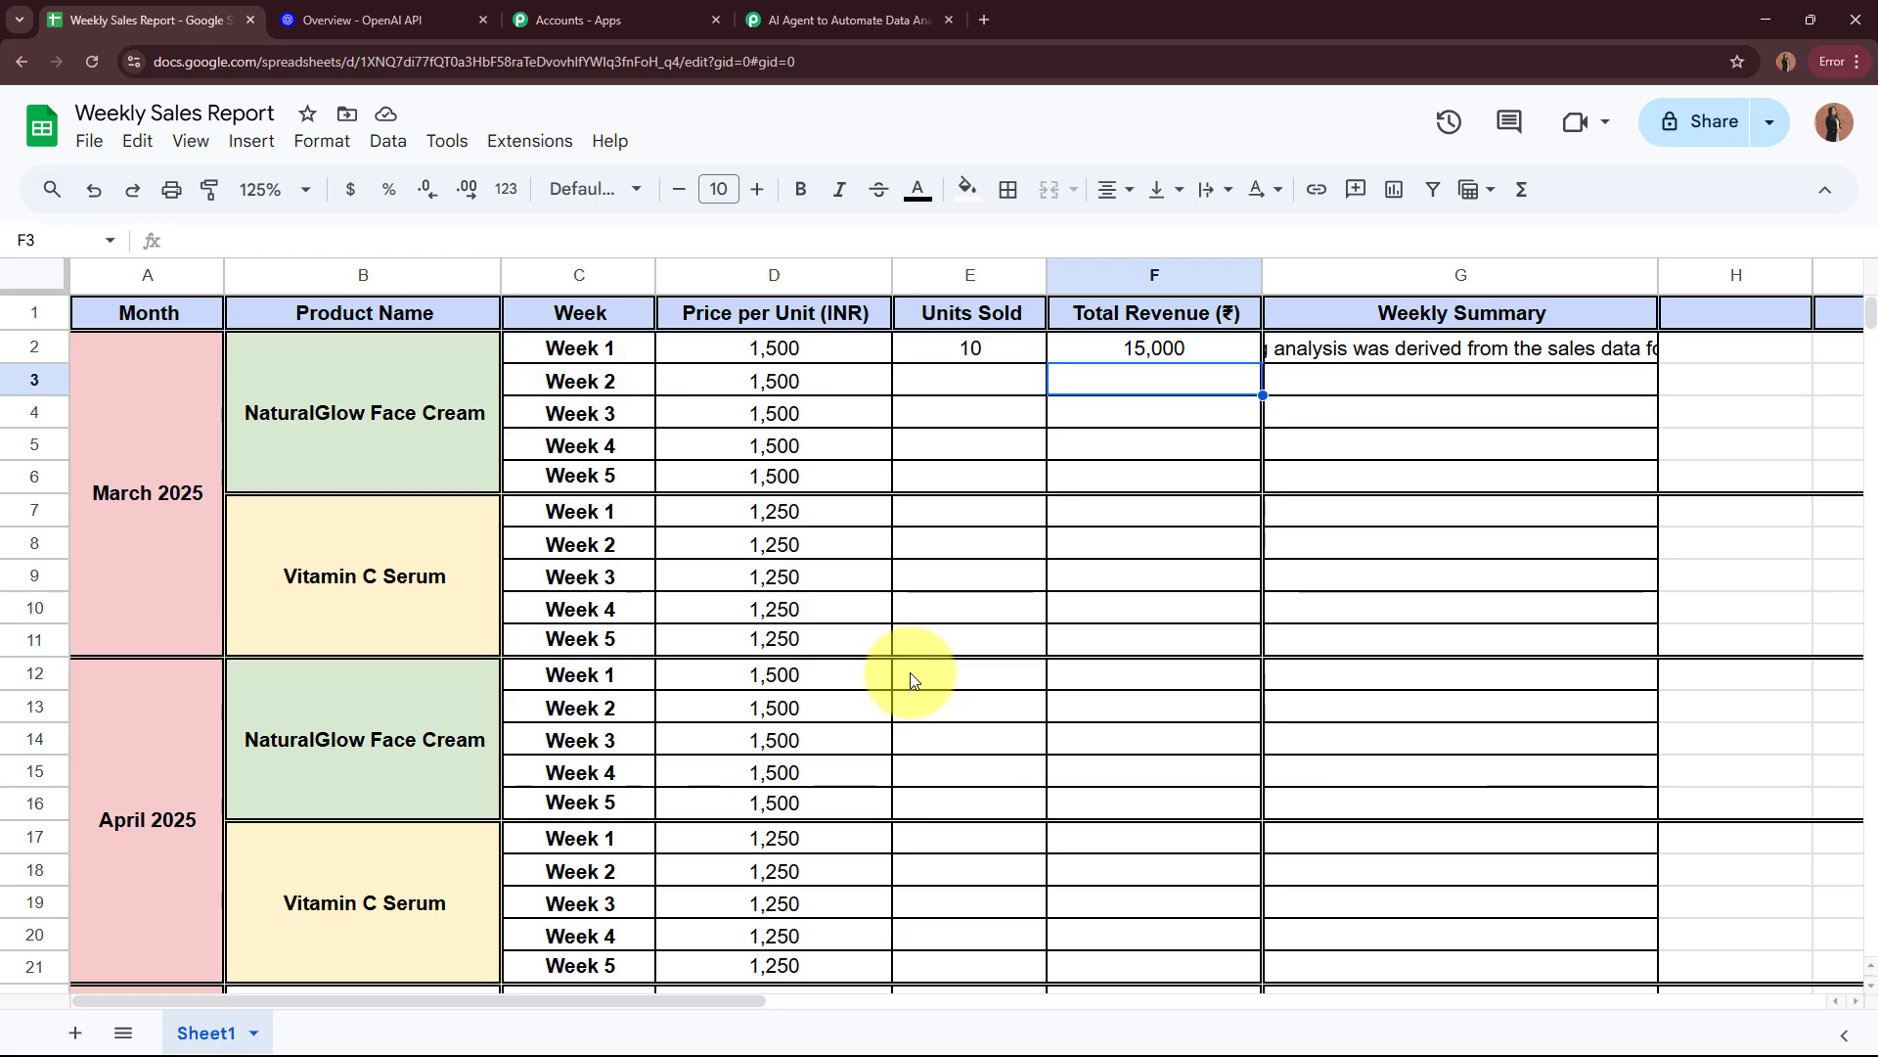
{"action": "left_click", "coordinate": [843, 20]}
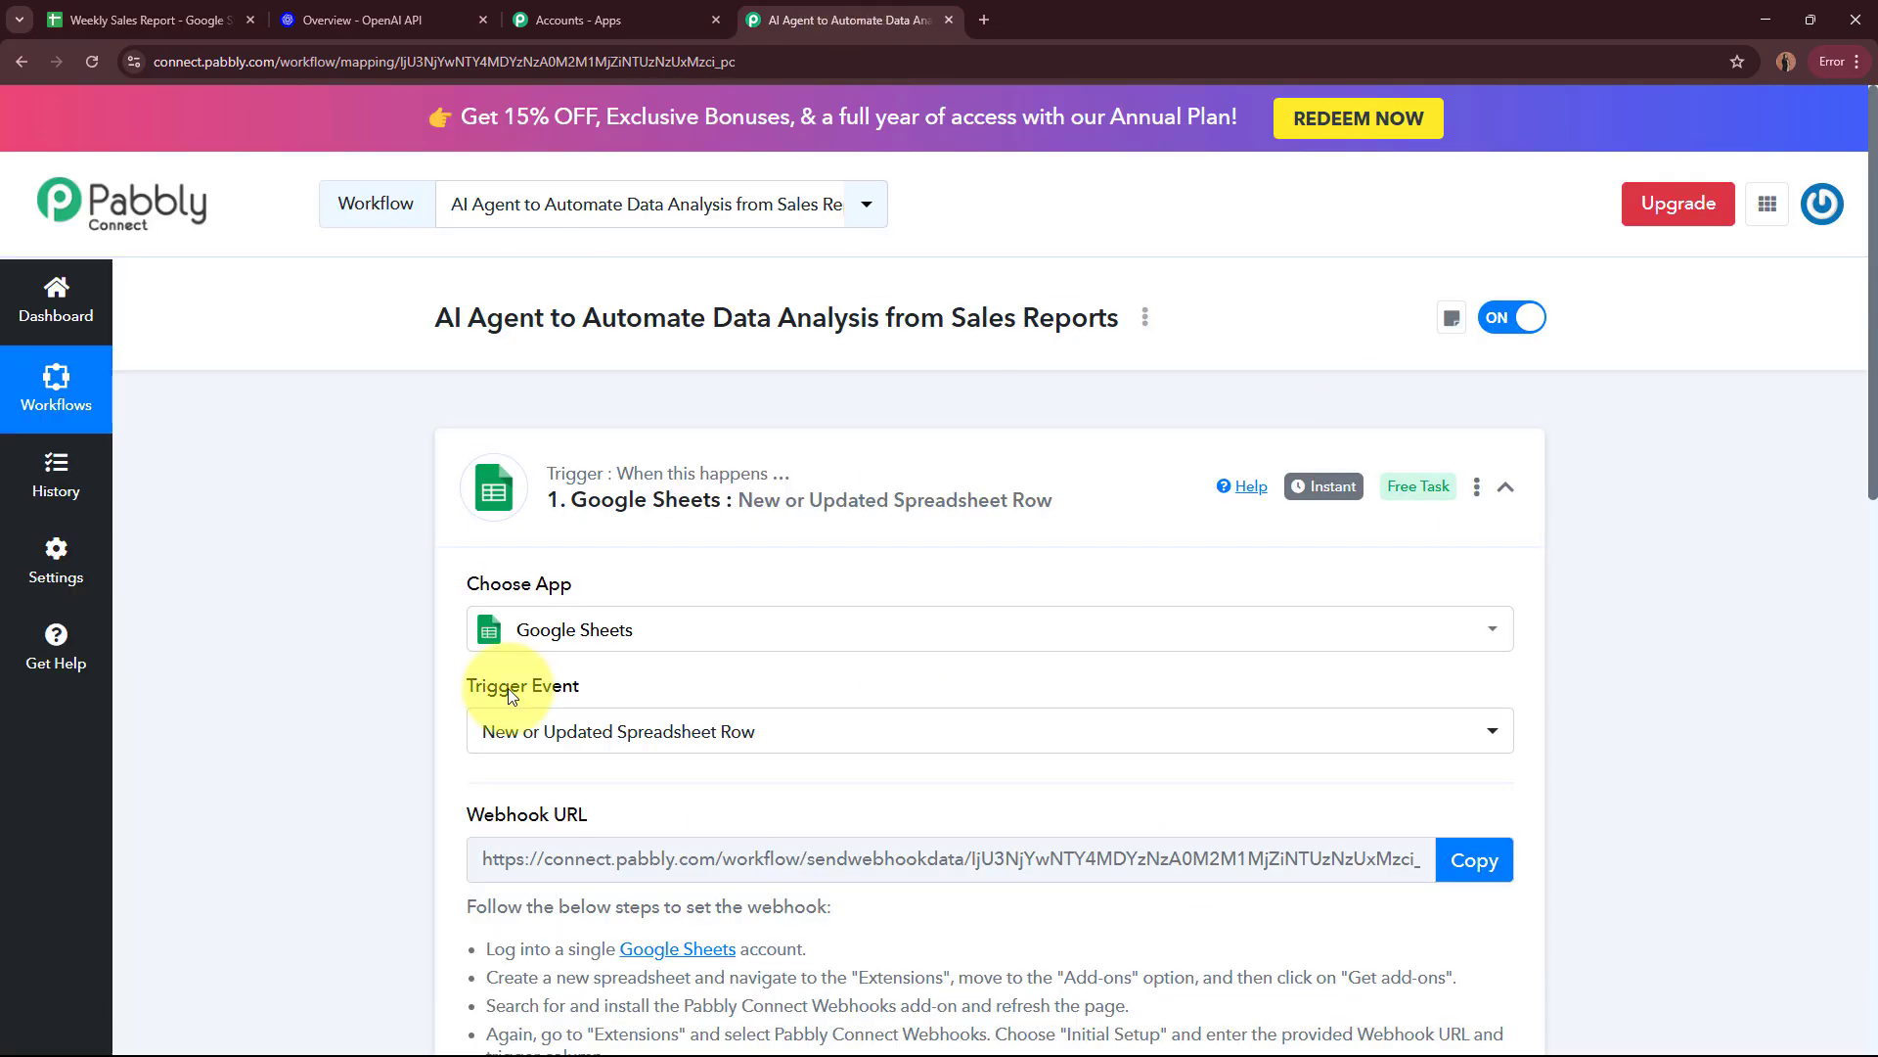
Step: In the spreadsheet, enter 10 units sold and total revenue 12500 for Vitamin C Serum, Week 1 of March 2025
{"action": "left_click", "coordinate": [195, 20]}
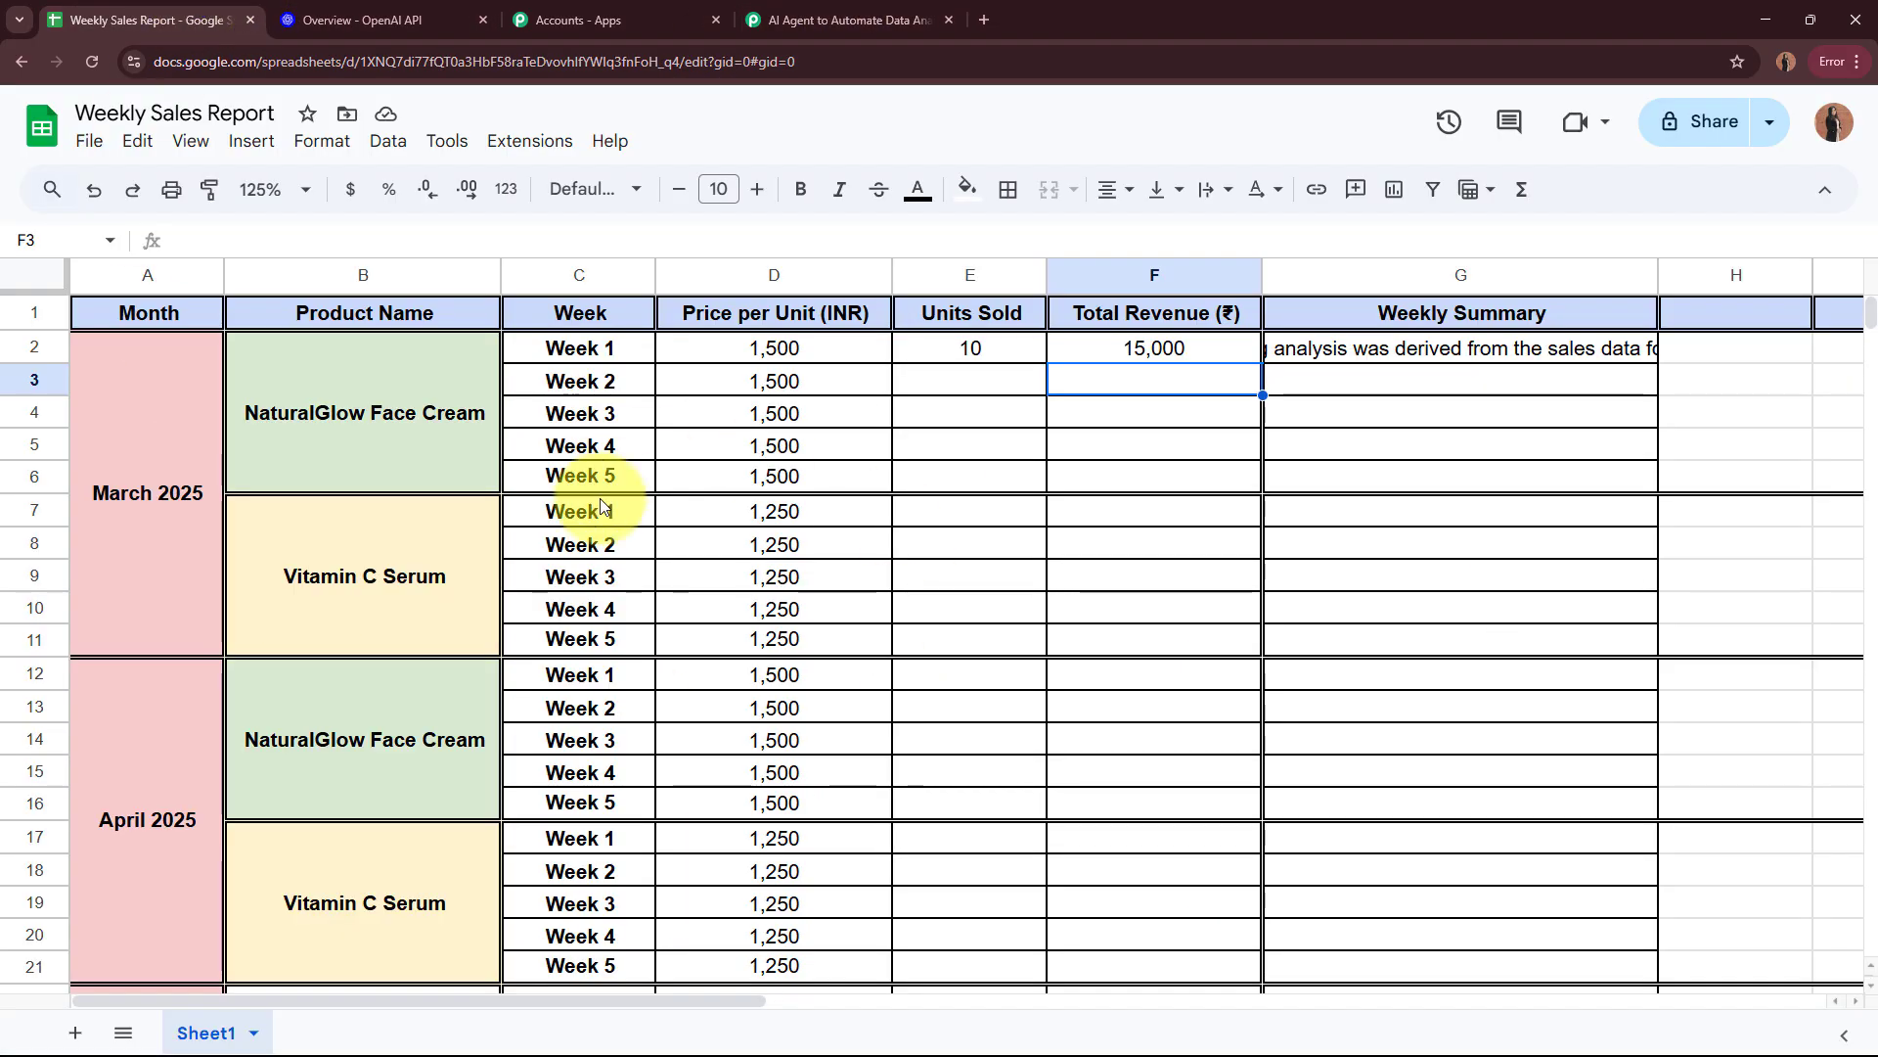
{"action": "left_click", "coordinate": [369, 604]}
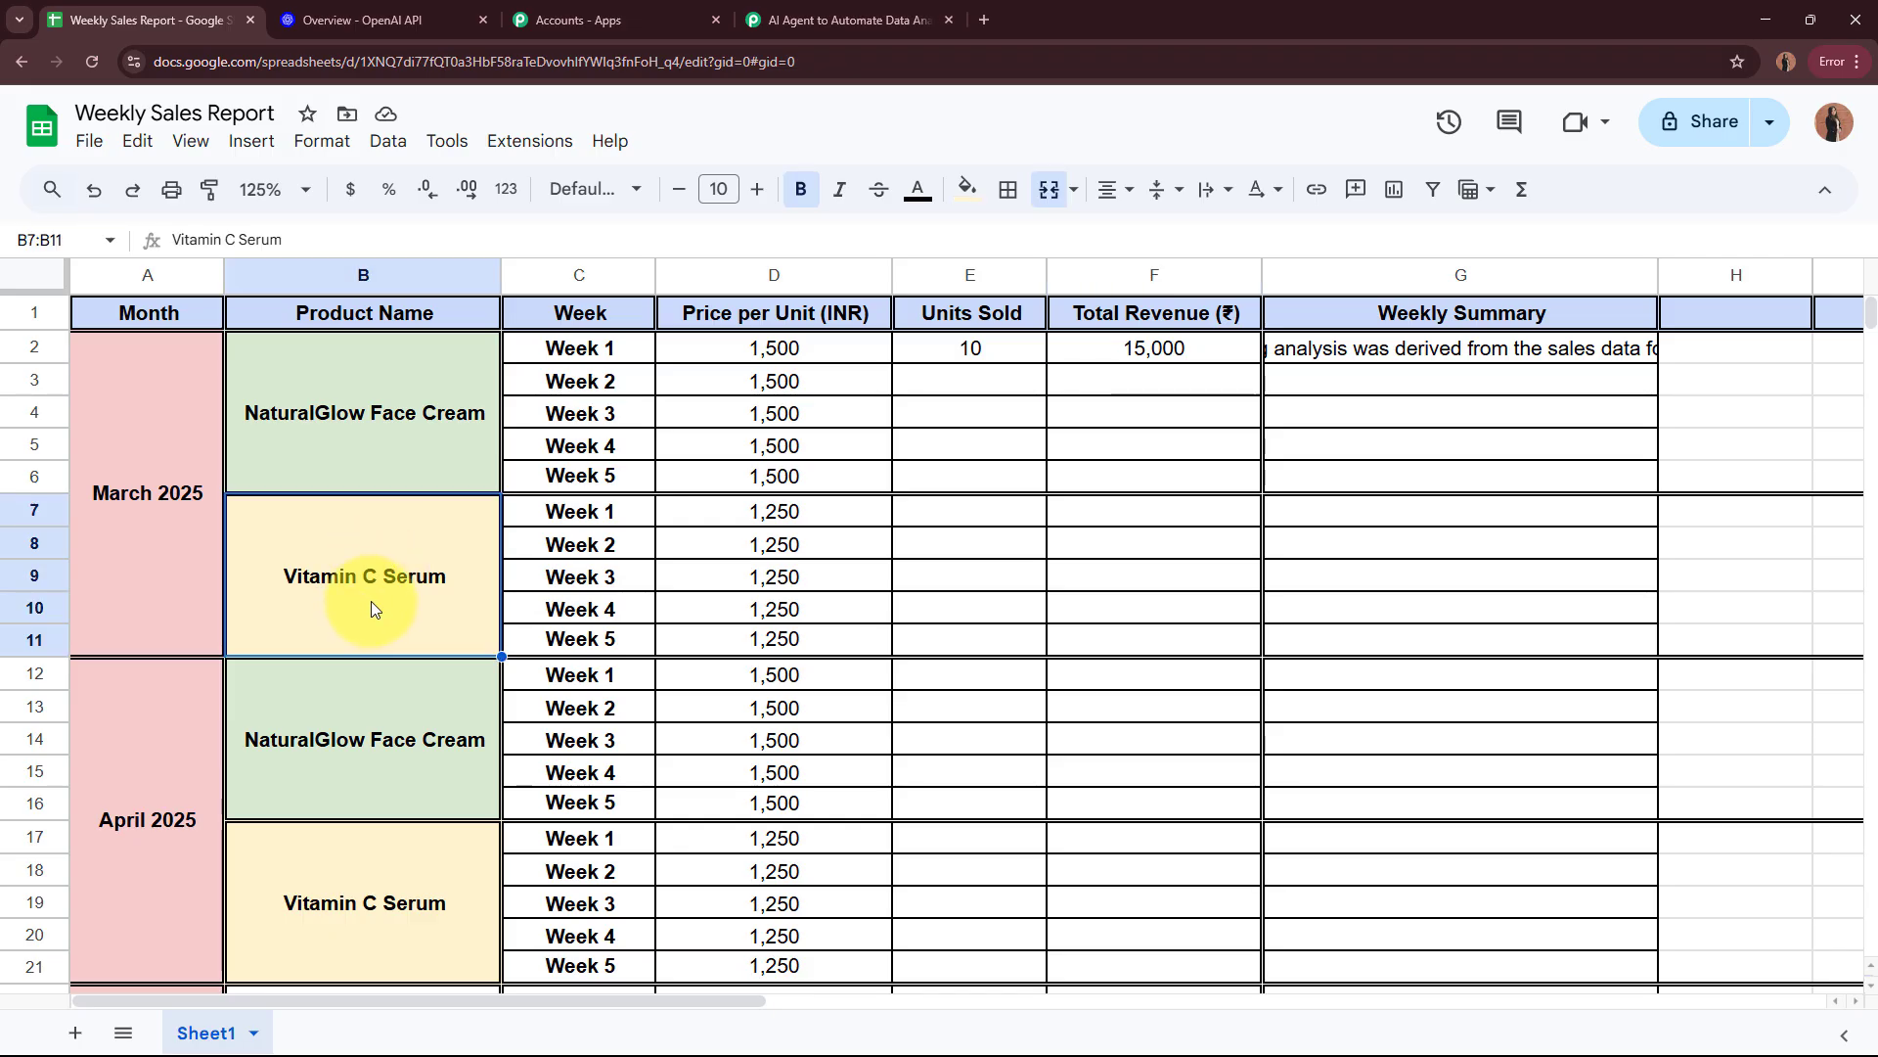
{"action": "left_click", "coordinate": [644, 511]}
{"action": "left_click", "coordinate": [812, 523]}
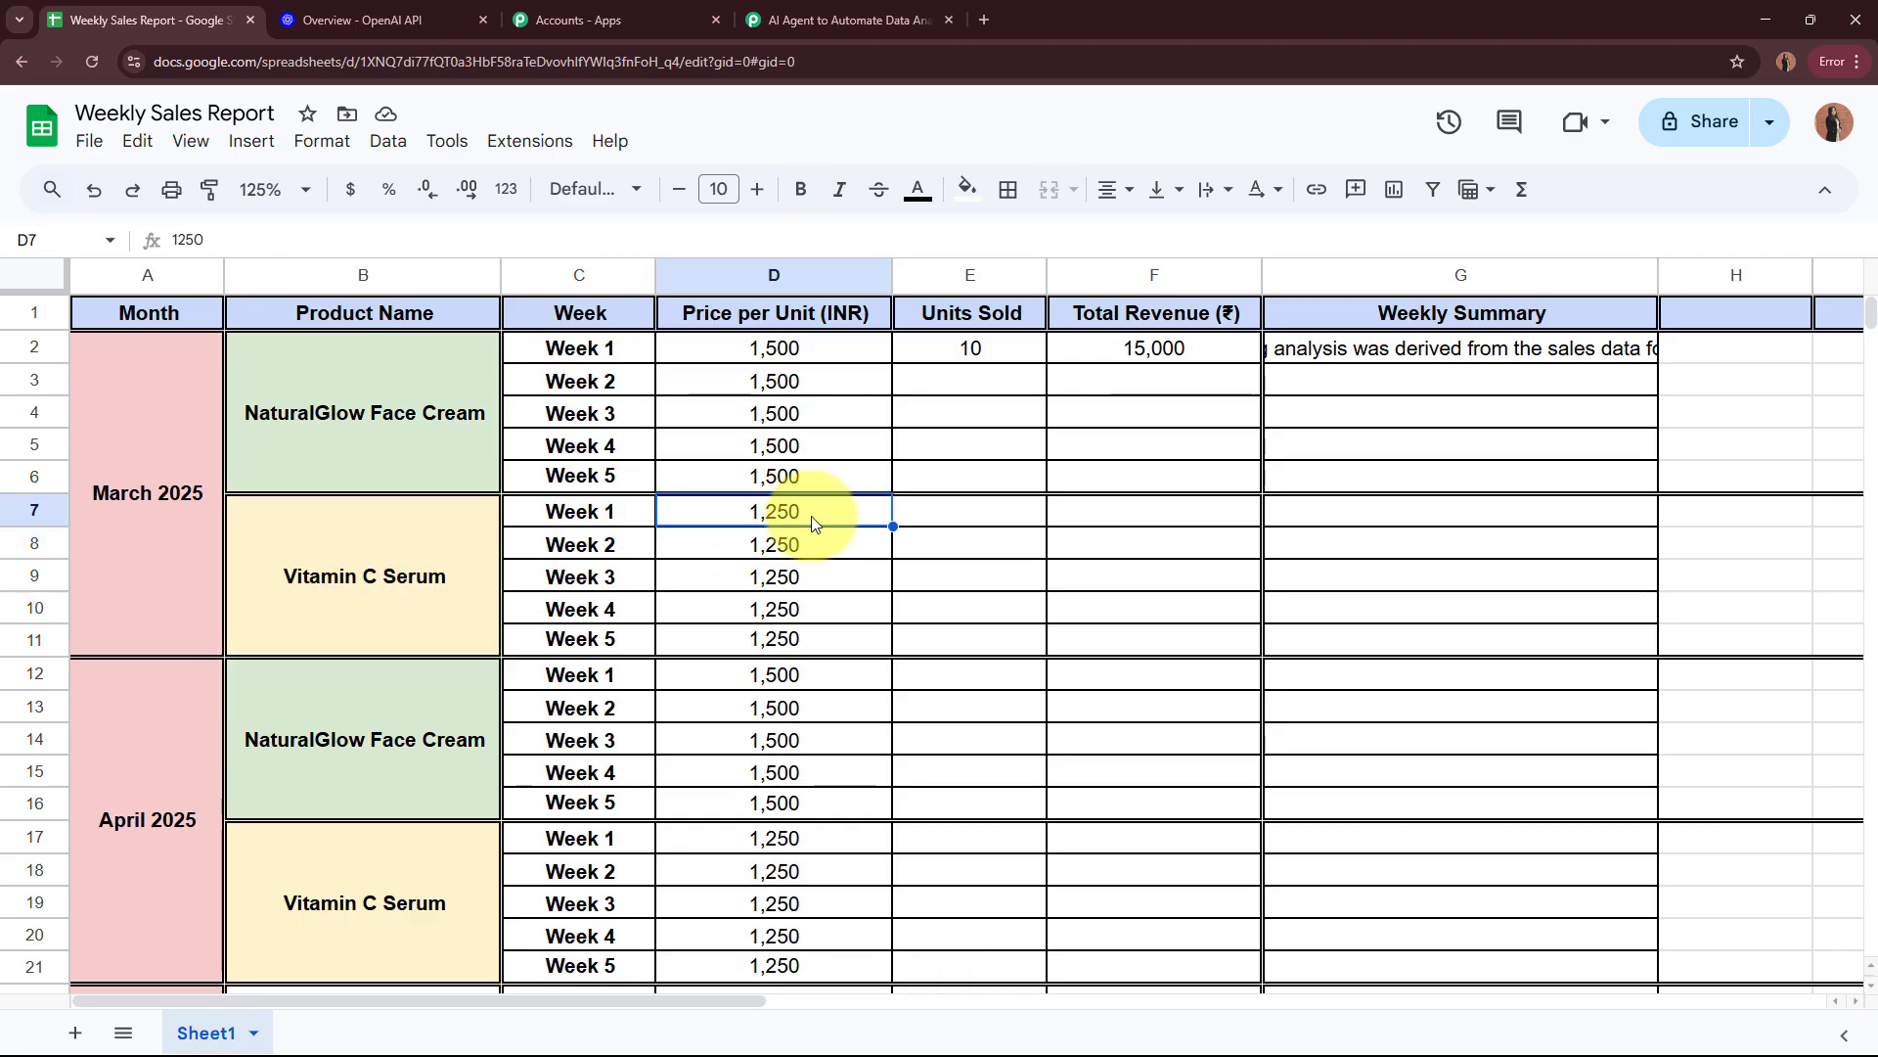
{"action": "left_click", "coordinate": [990, 521]}
{"action": "type", "text": "10"}
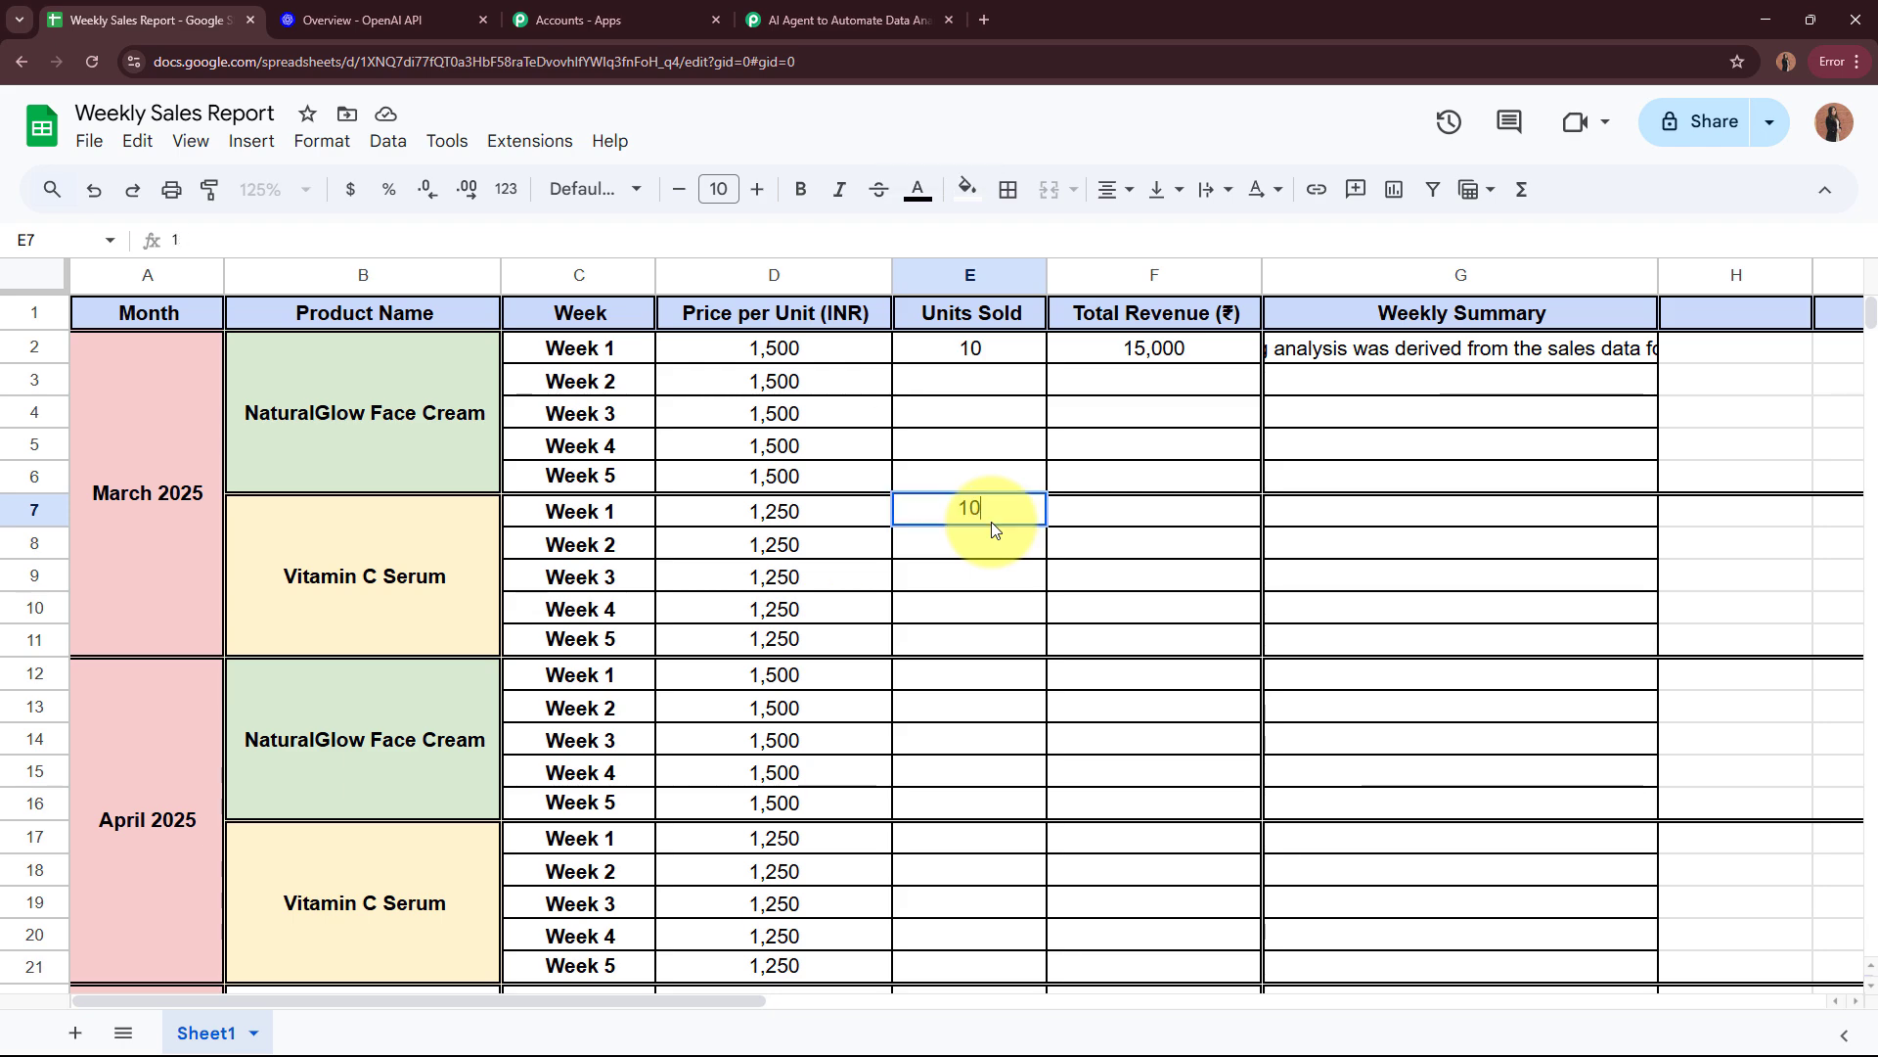
{"action": "left_click", "coordinate": [1076, 519]}
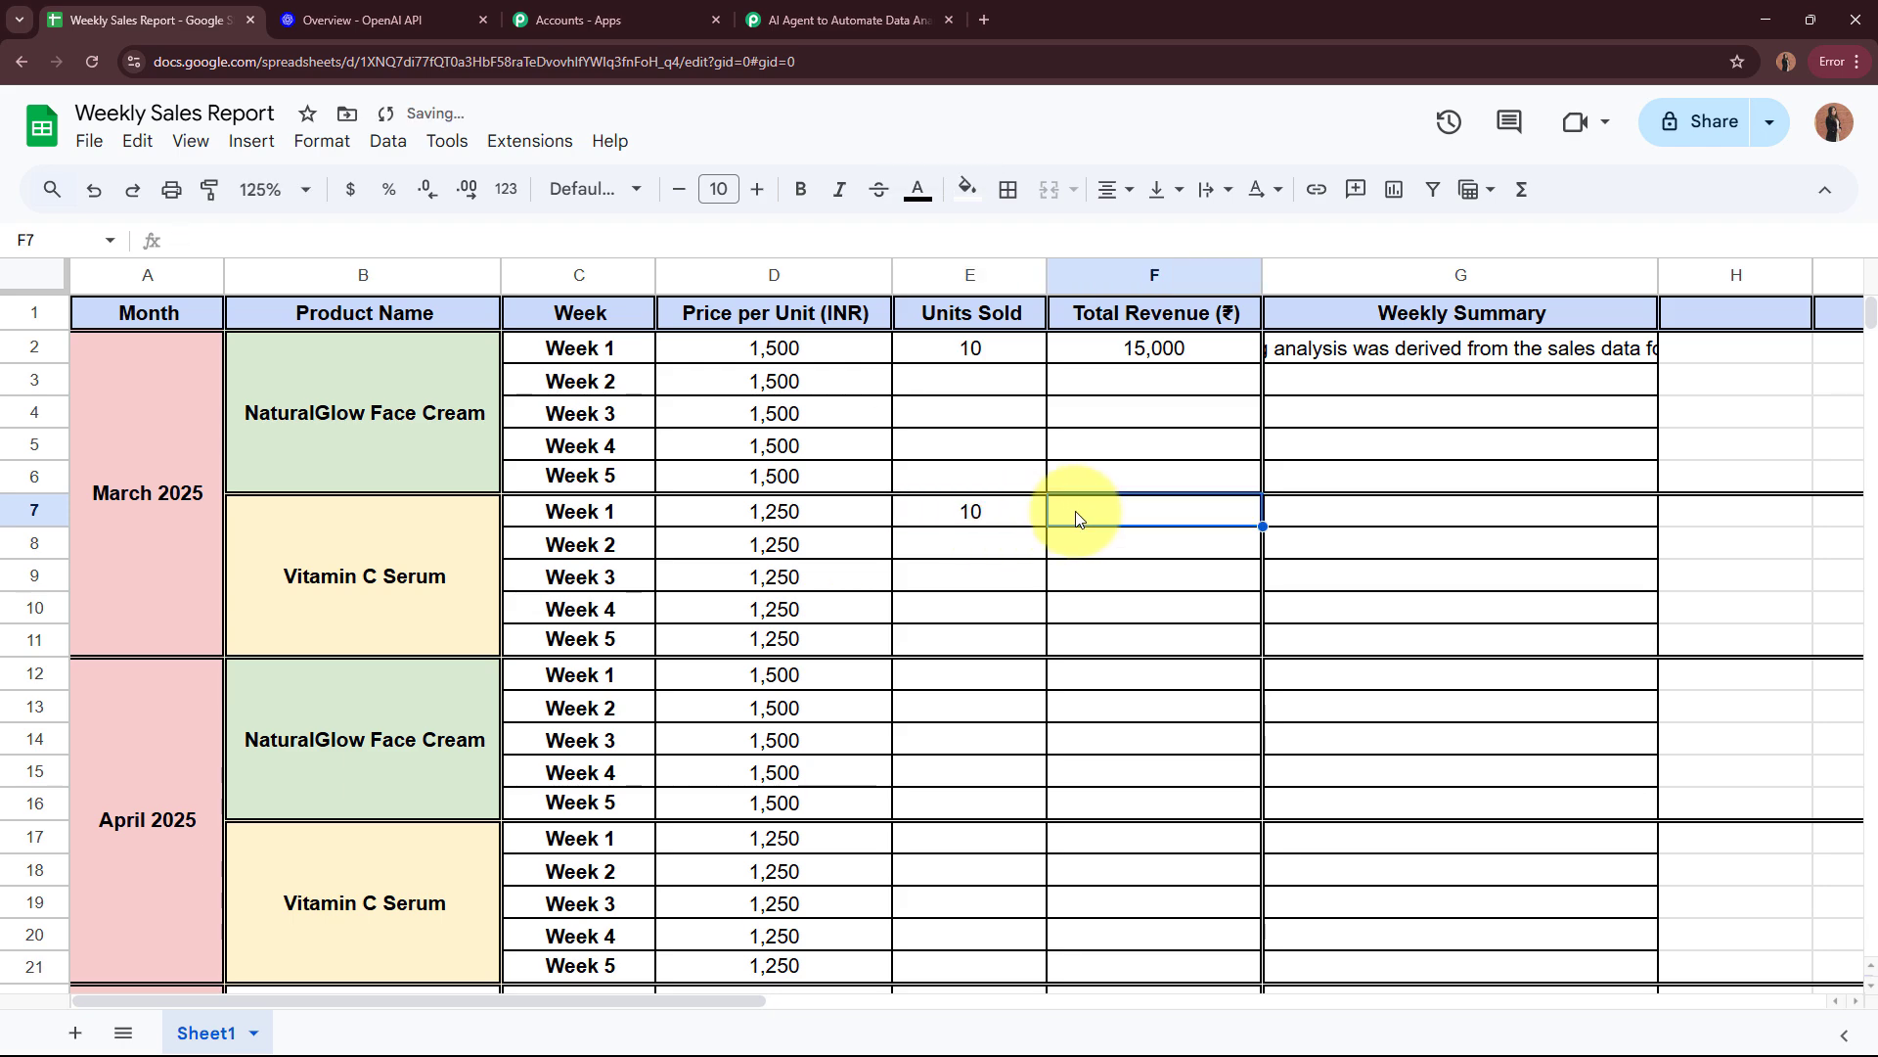
{"action": "type", "text": "12500"}
{"action": "left_click", "coordinate": [1146, 550]}
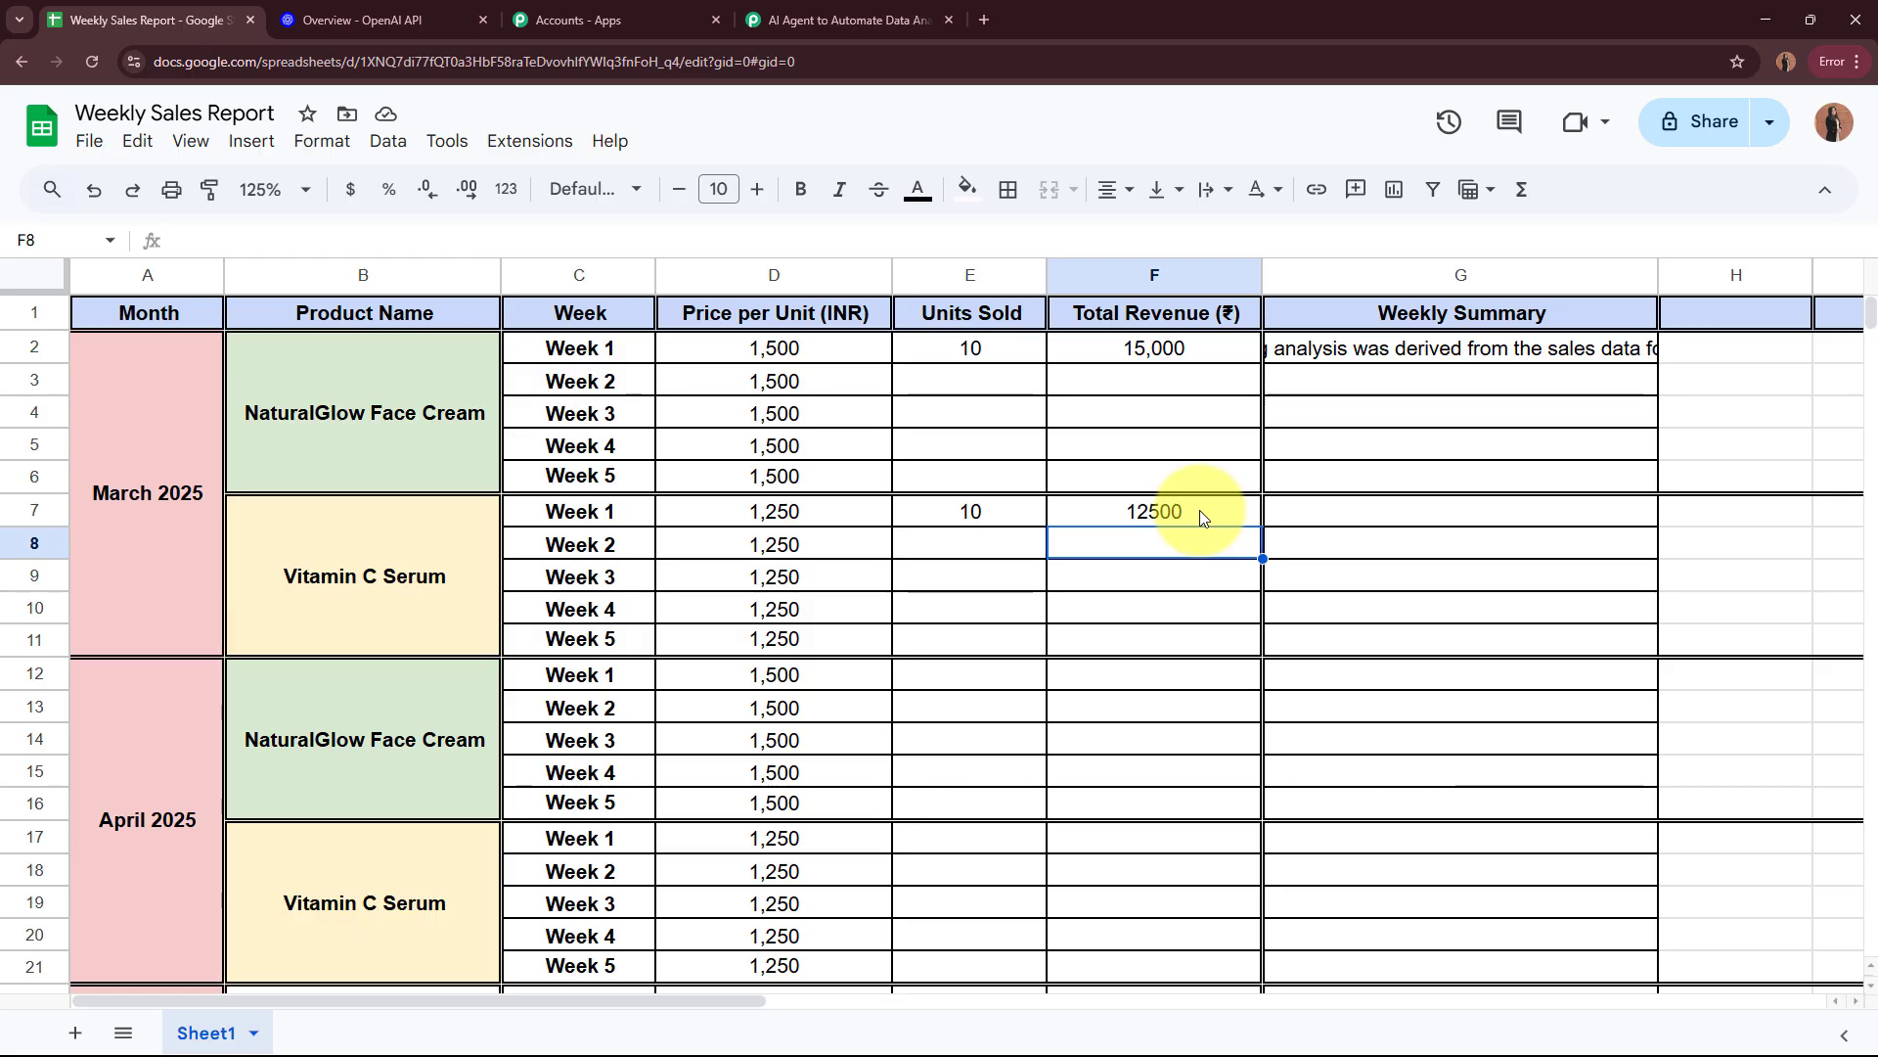
Step: Compare the Week and Units Sold values in the trigger's captured webhook response with the spreadsheet's new row
{"action": "left_click", "coordinate": [842, 20]}
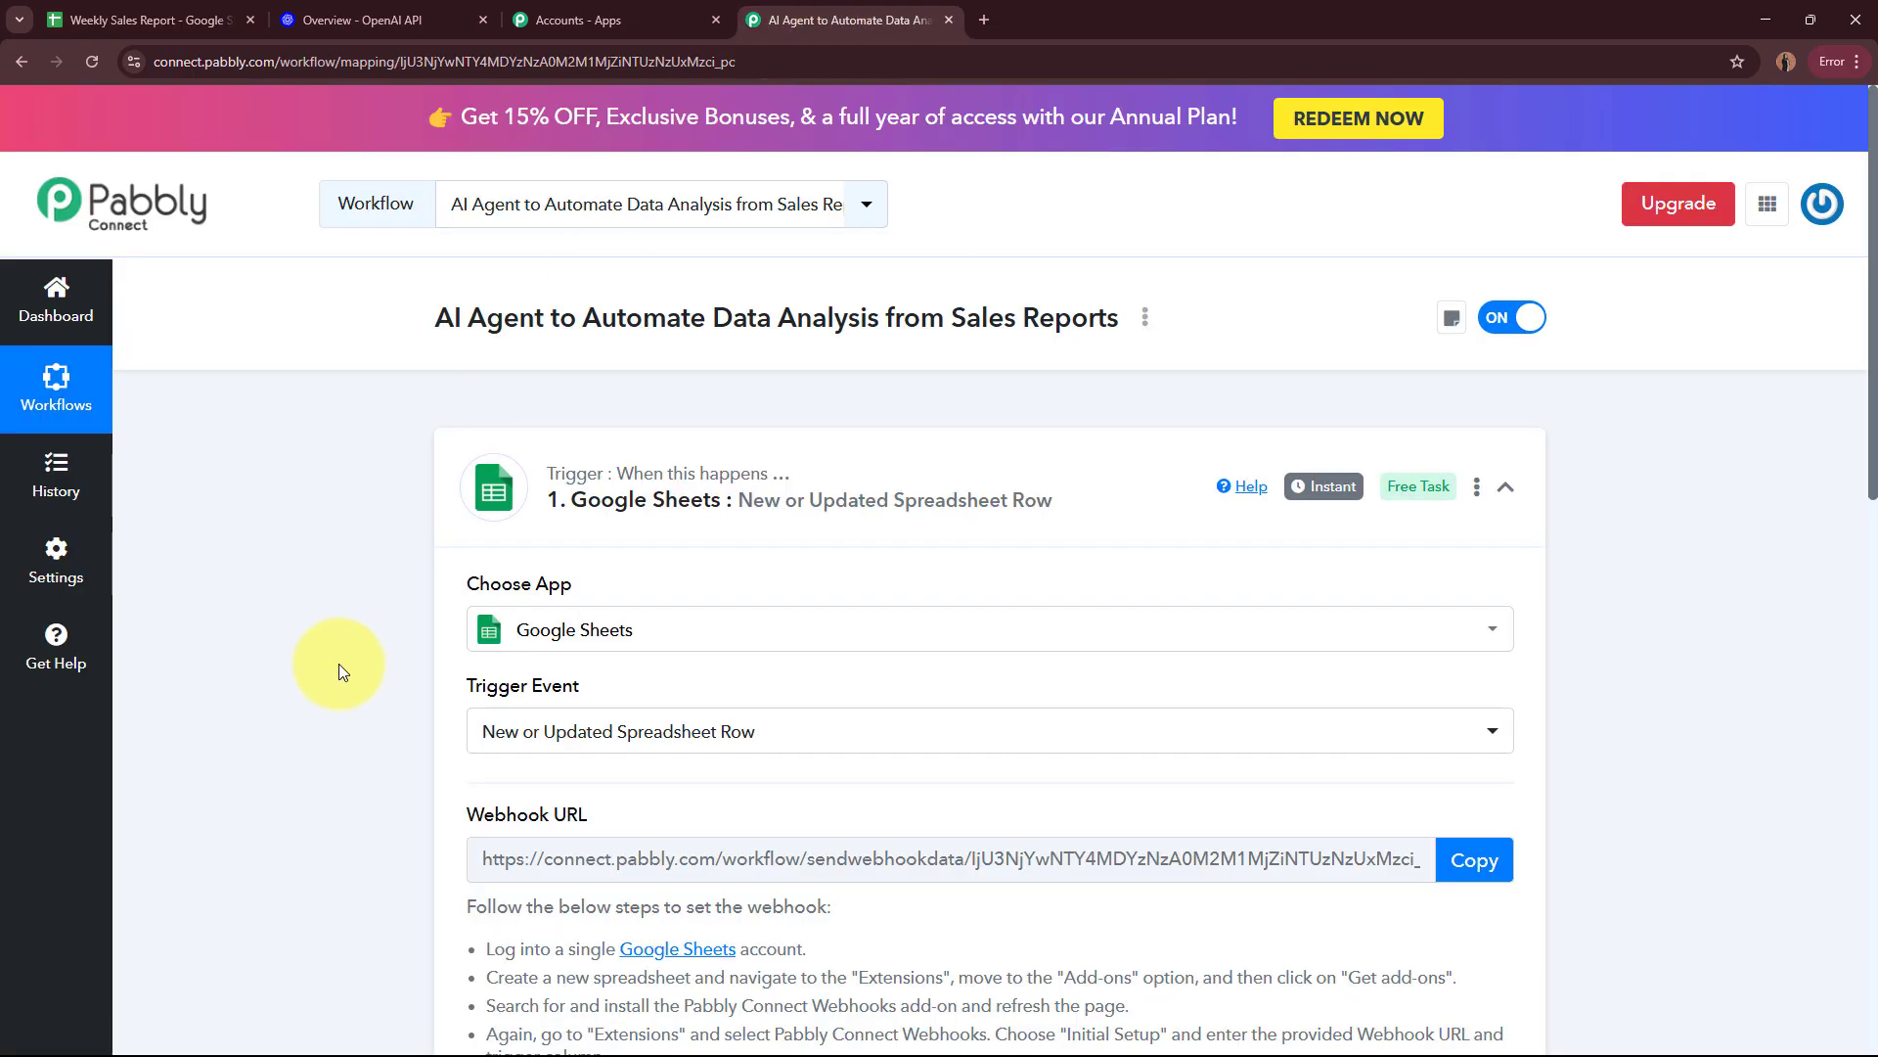
{"action": "scroll", "coordinate": [338, 664], "scroll_direction": "down", "scroll_amount": 10}
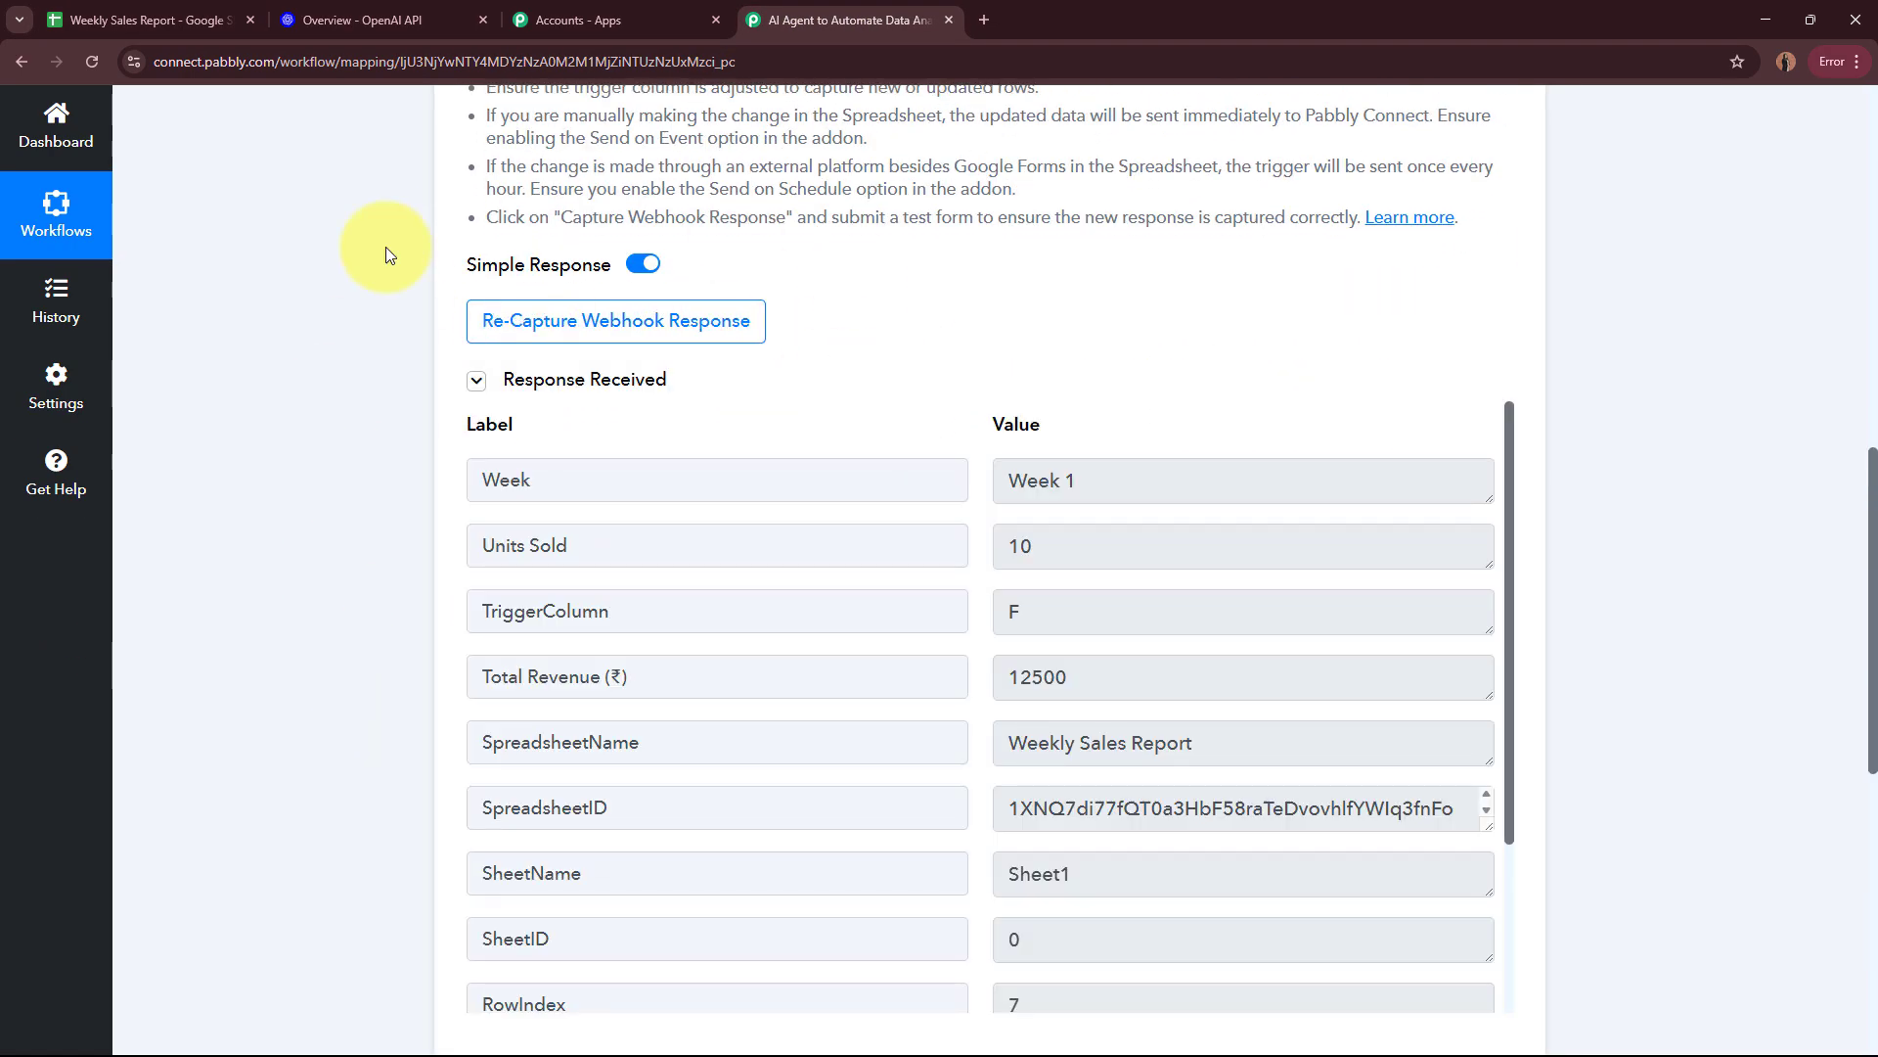
{"action": "scroll", "coordinate": [309, 465], "scroll_direction": "down", "scroll_amount": 3}
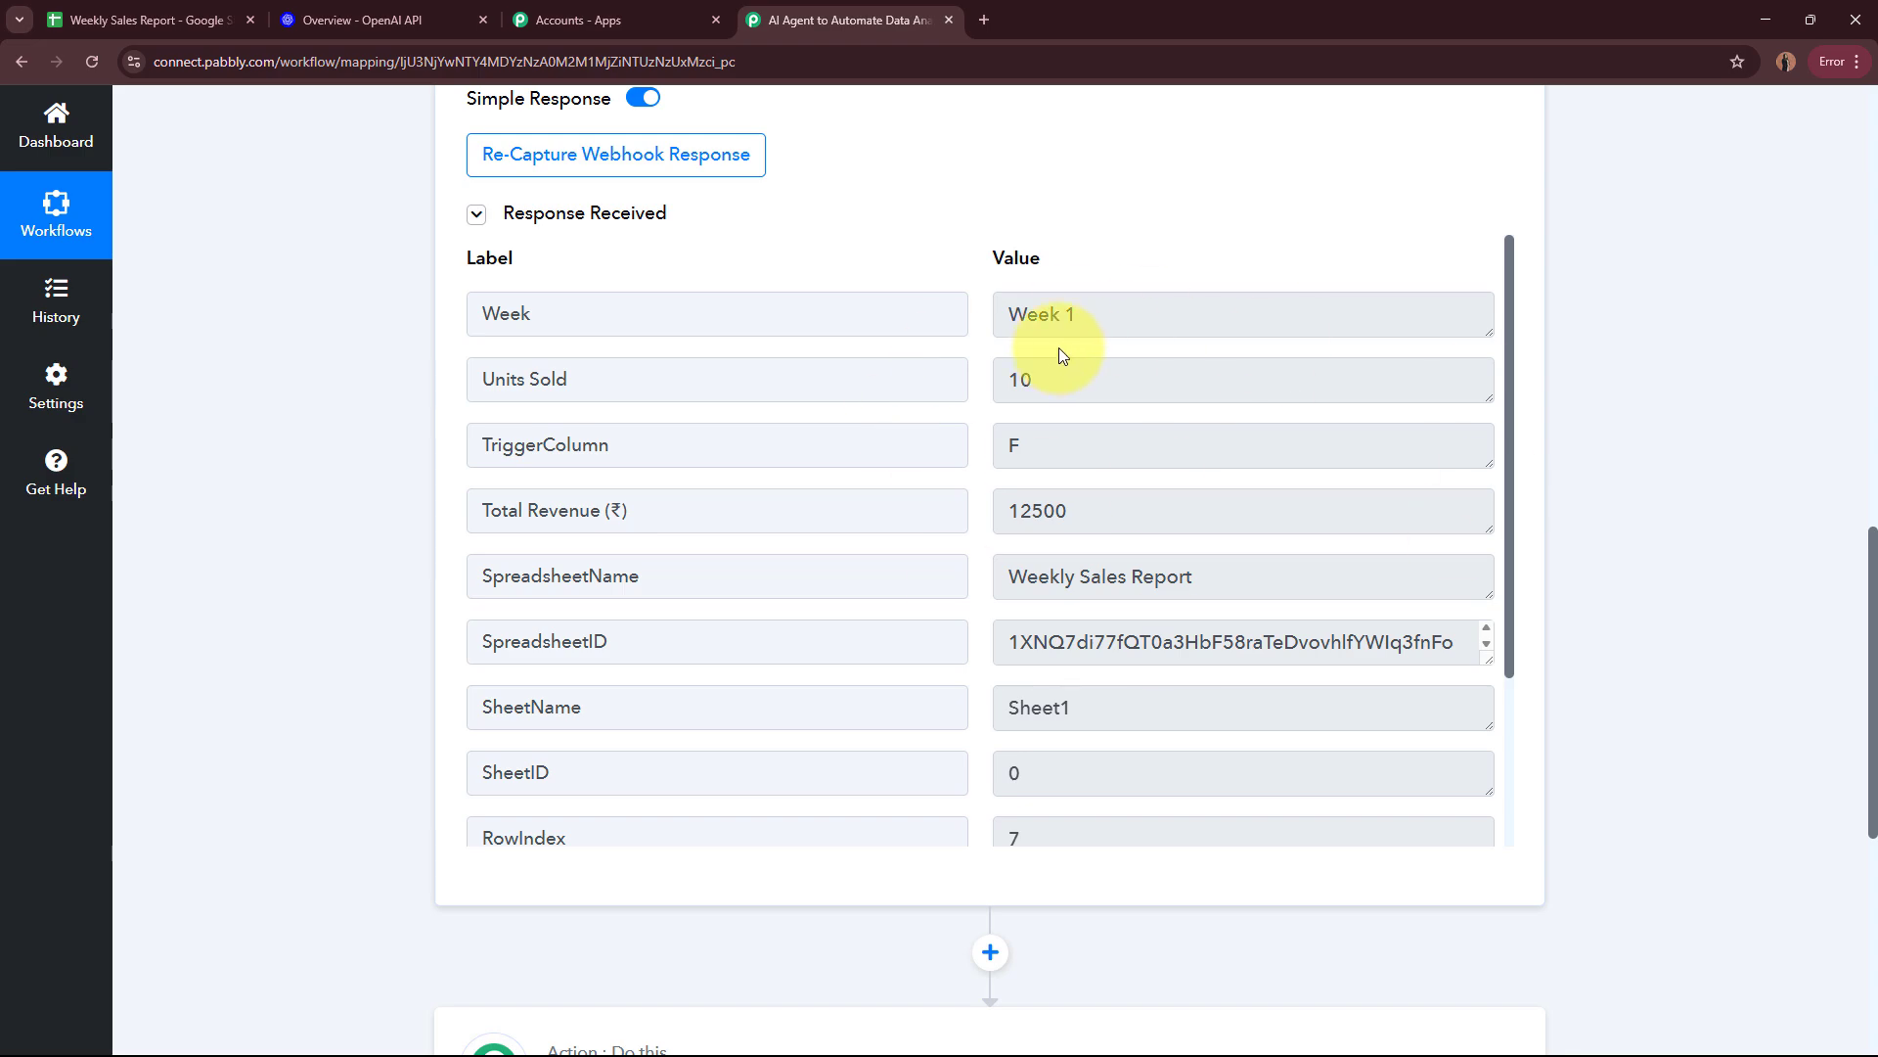
{"action": "left_click_drag", "start_coordinate": [714, 306], "coordinate": [453, 303]}
{"action": "left_click_drag", "start_coordinate": [1082, 314], "coordinate": [940, 317]}
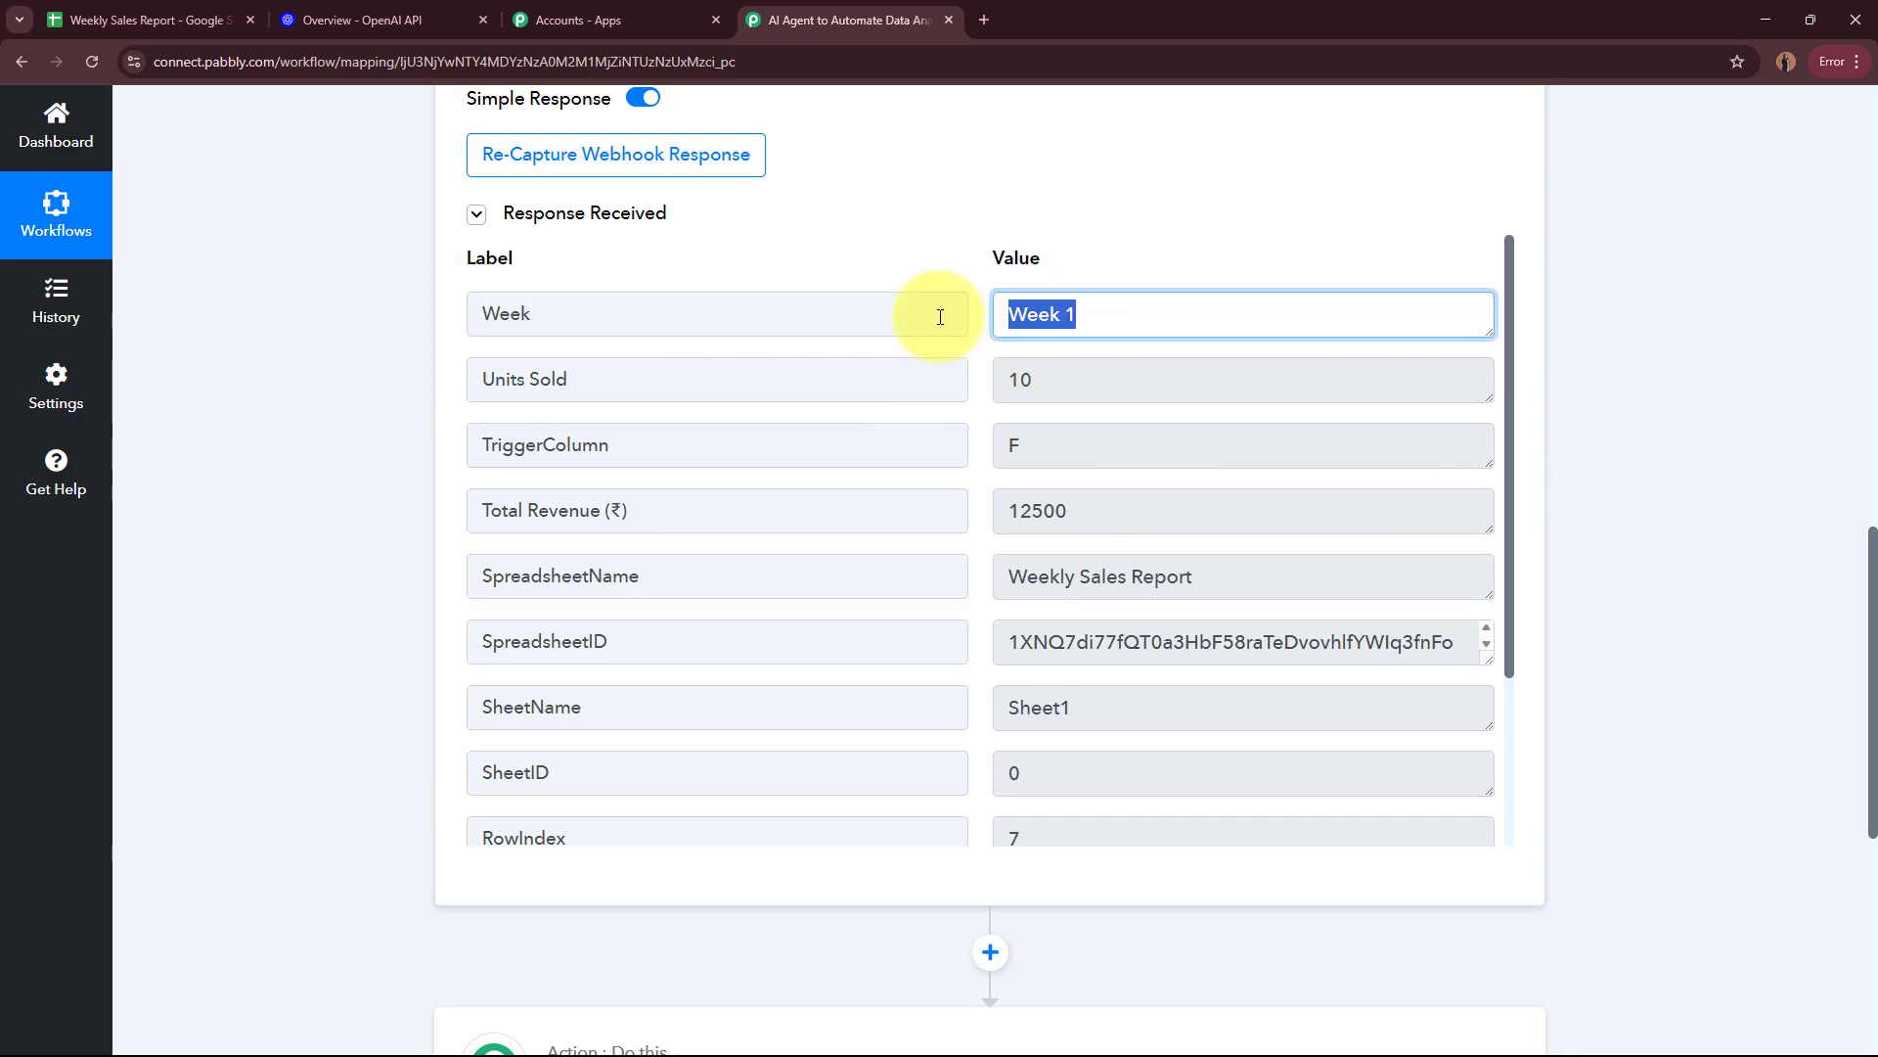
{"action": "left_click_drag", "start_coordinate": [587, 372], "coordinate": [449, 373]}
{"action": "left_click_drag", "start_coordinate": [1141, 372], "coordinate": [943, 362]}
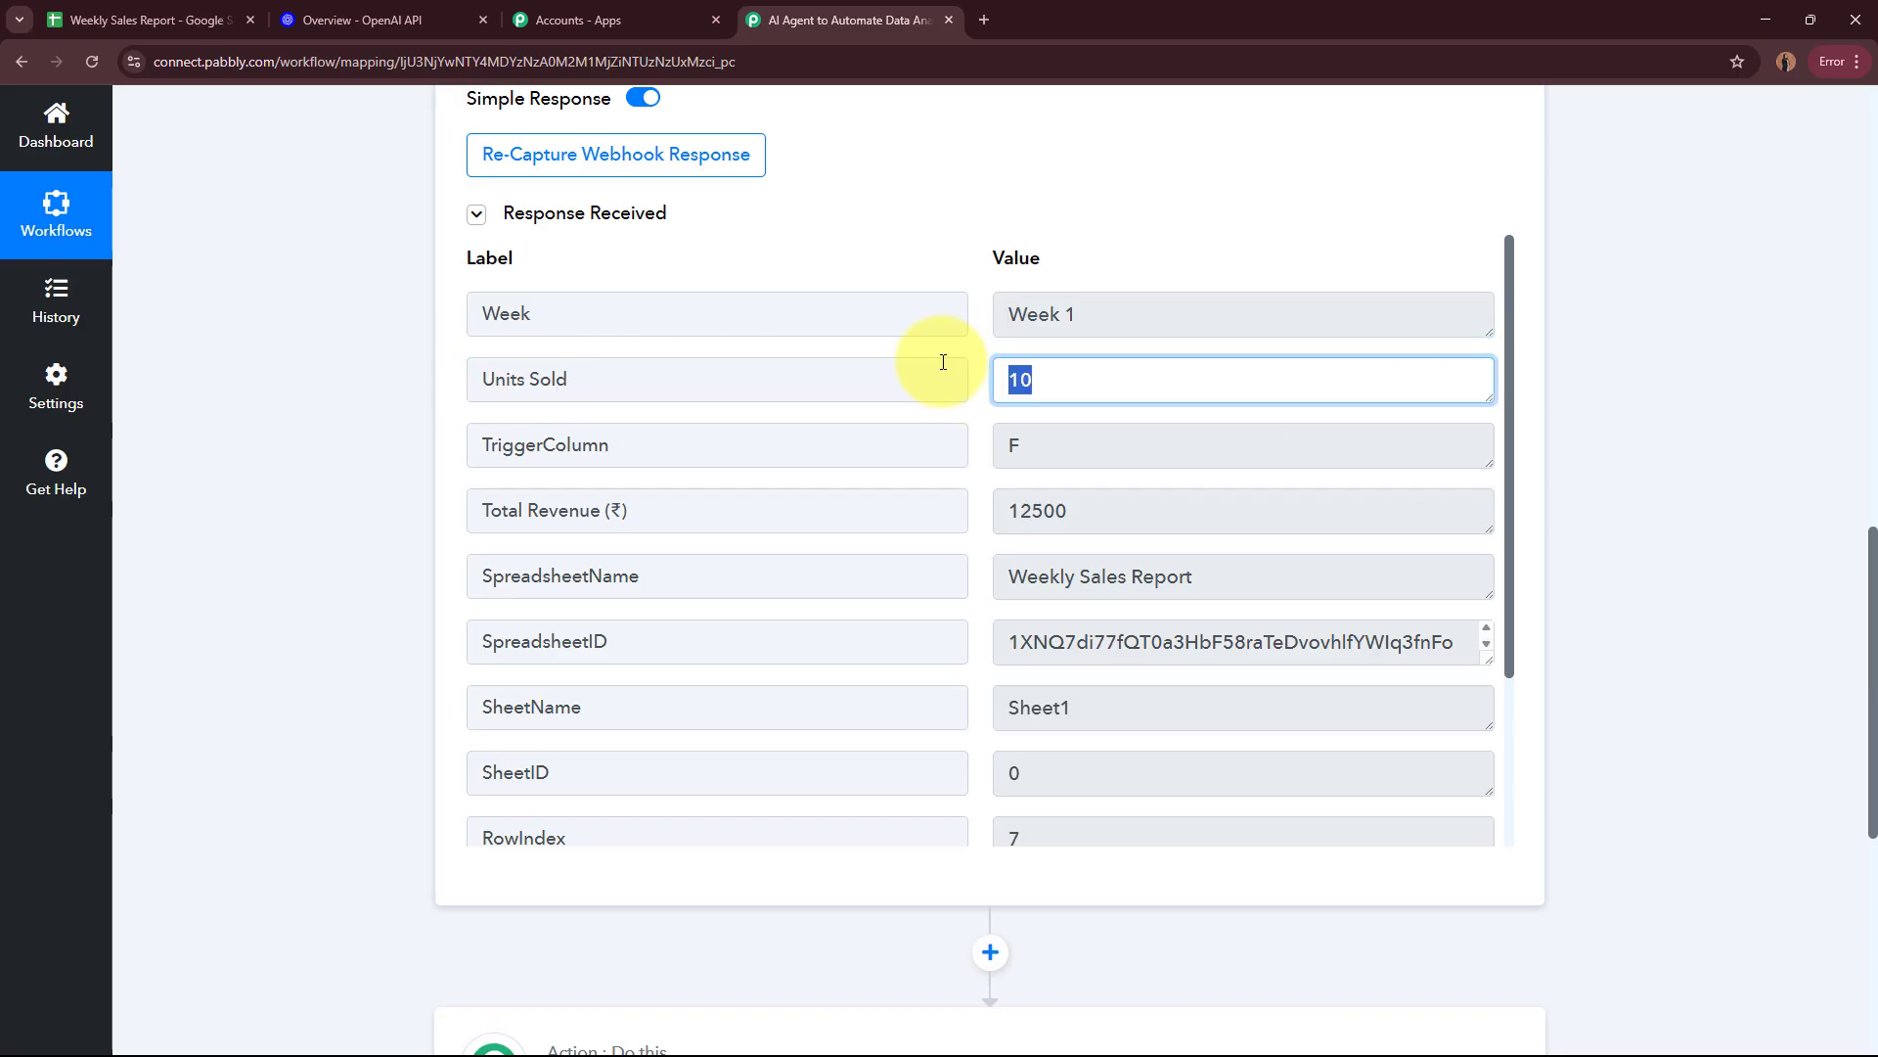
{"action": "left_click", "coordinate": [196, 20]}
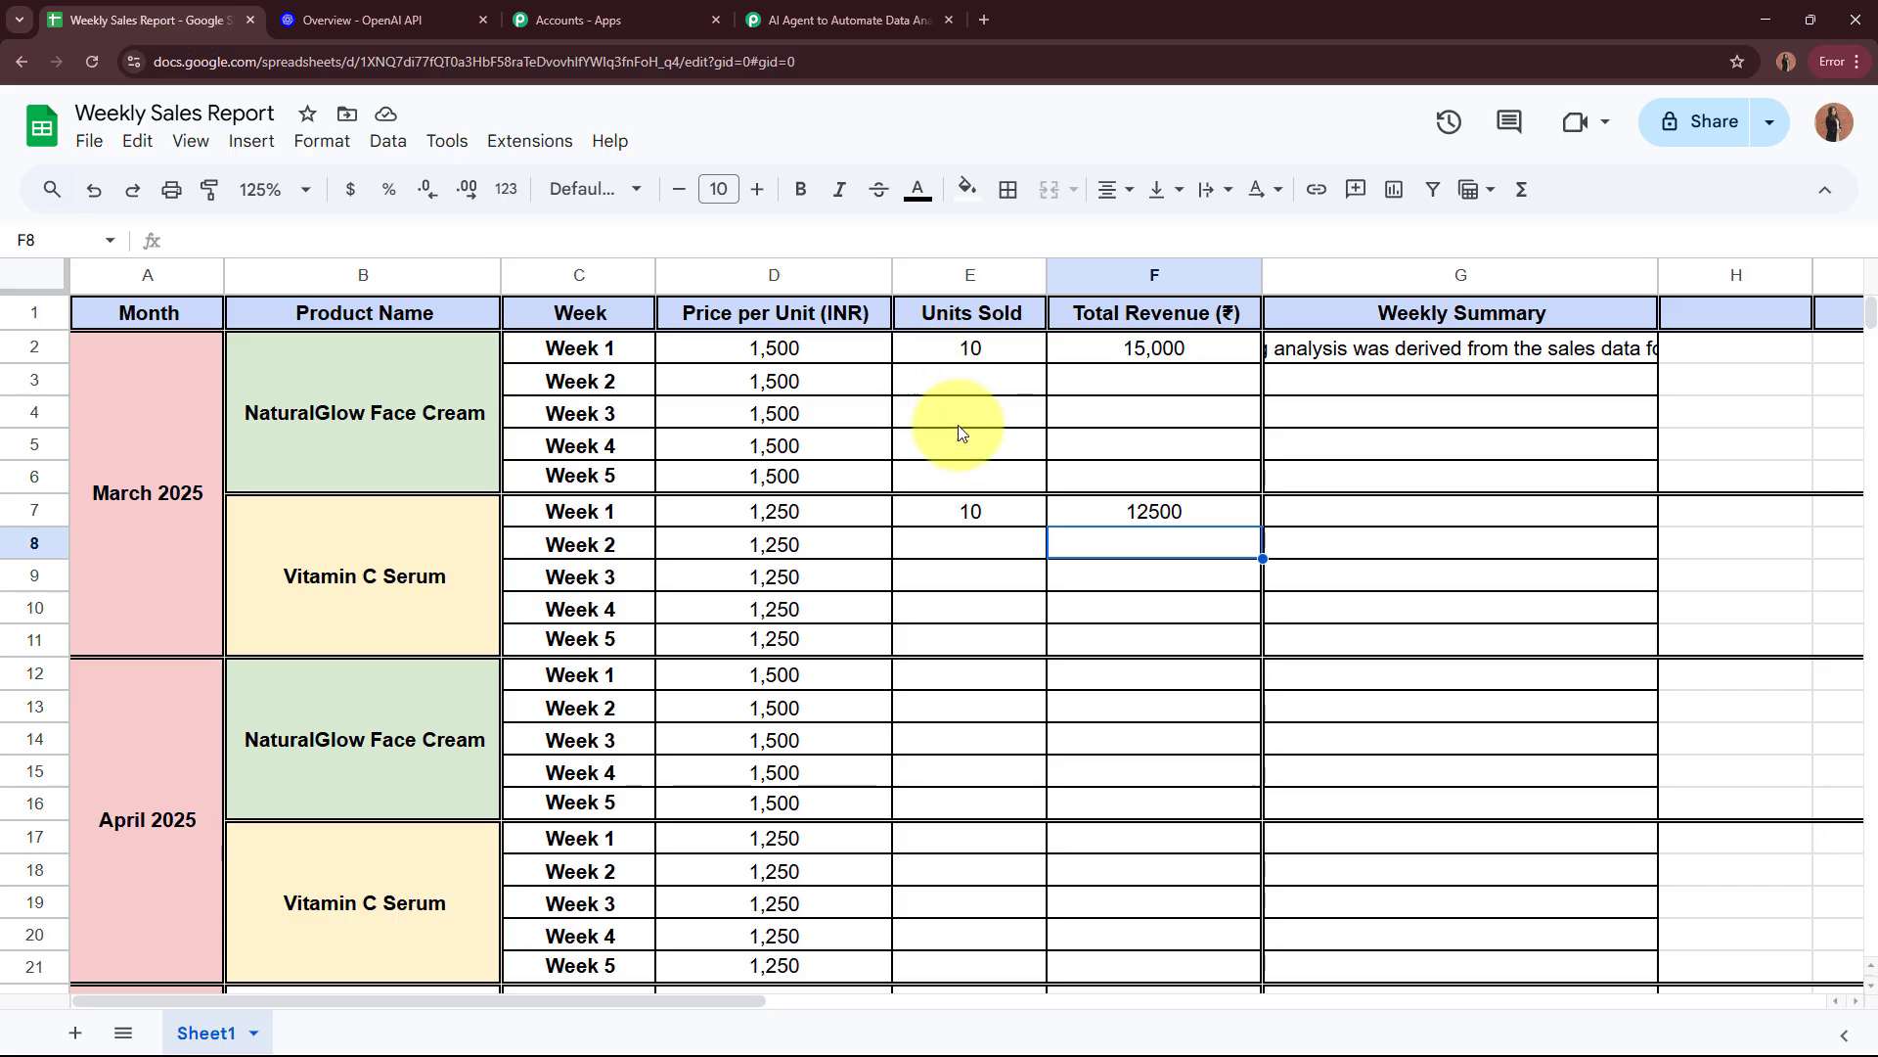
{"action": "left_click", "coordinate": [967, 507]}
Step: Compare the Total Revenue value in the captured response with cell F7 of the spreadsheet
{"action": "left_click", "coordinate": [783, 19]}
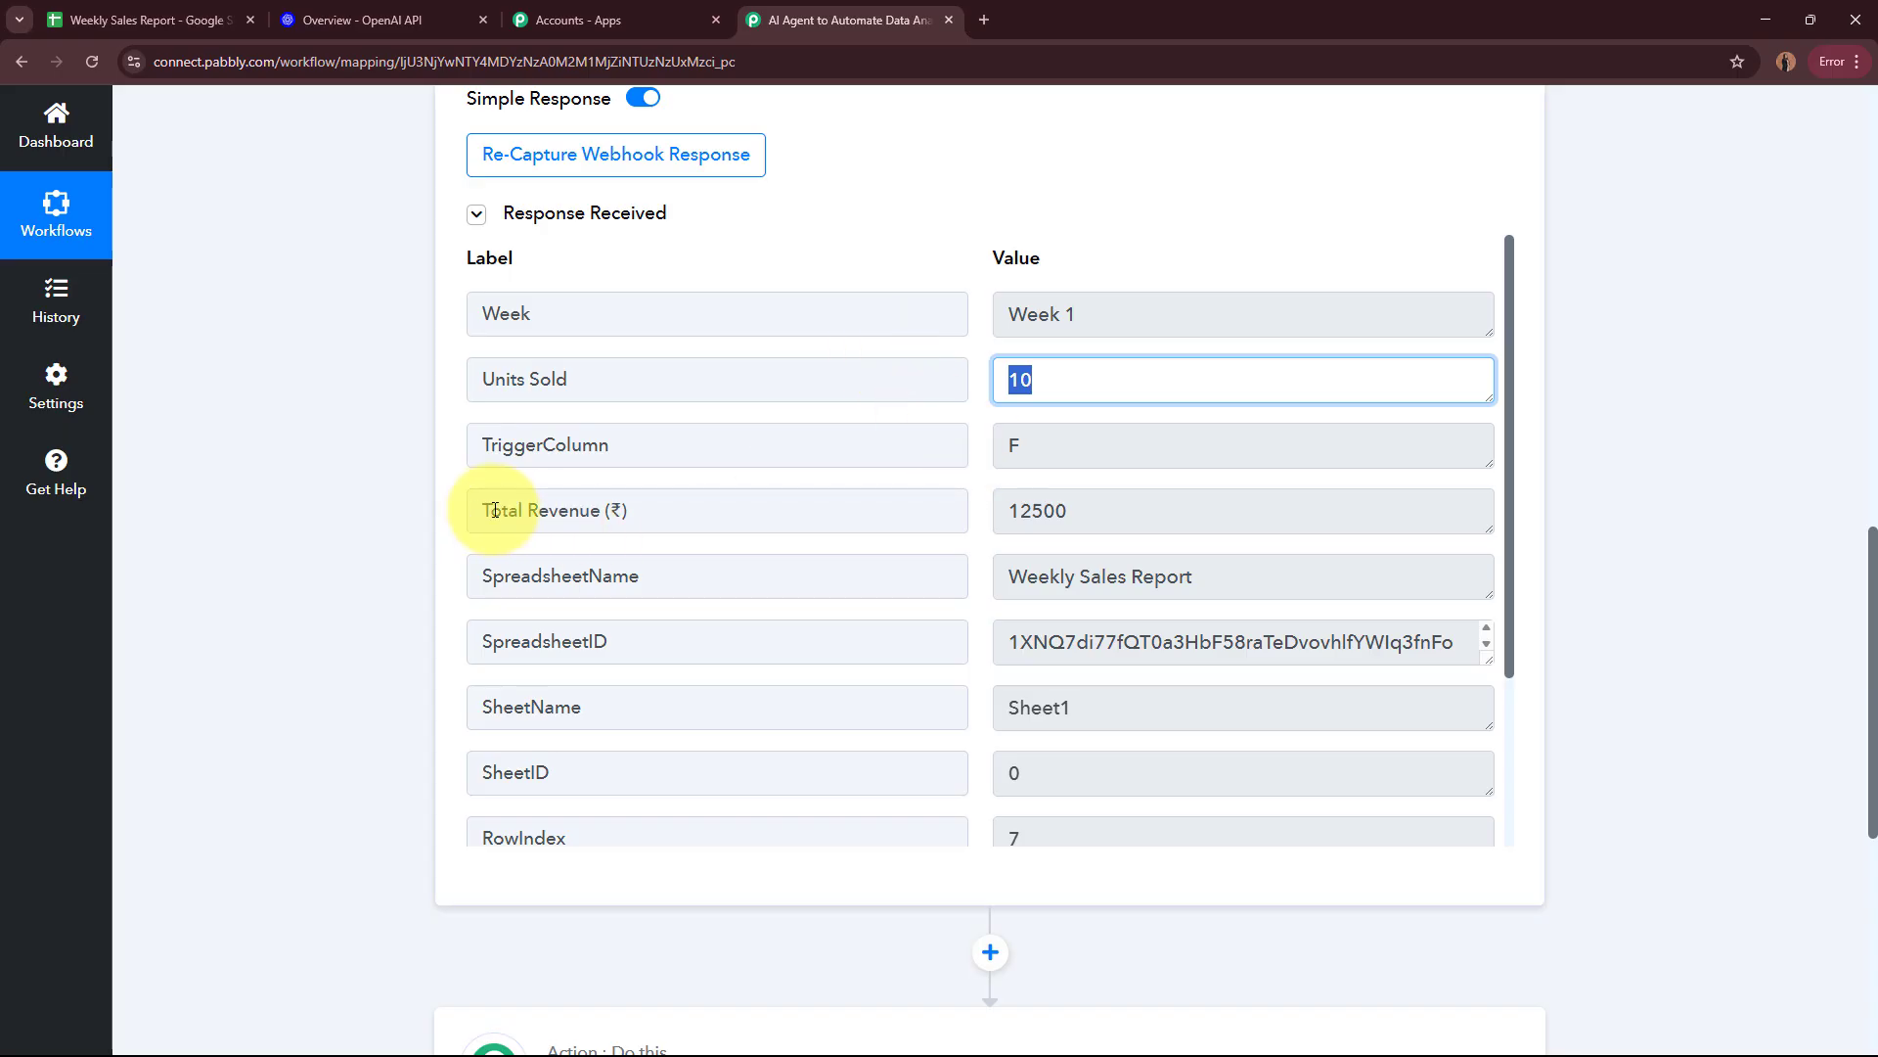
{"action": "left_click_drag", "start_coordinate": [1068, 510], "coordinate": [979, 510]}
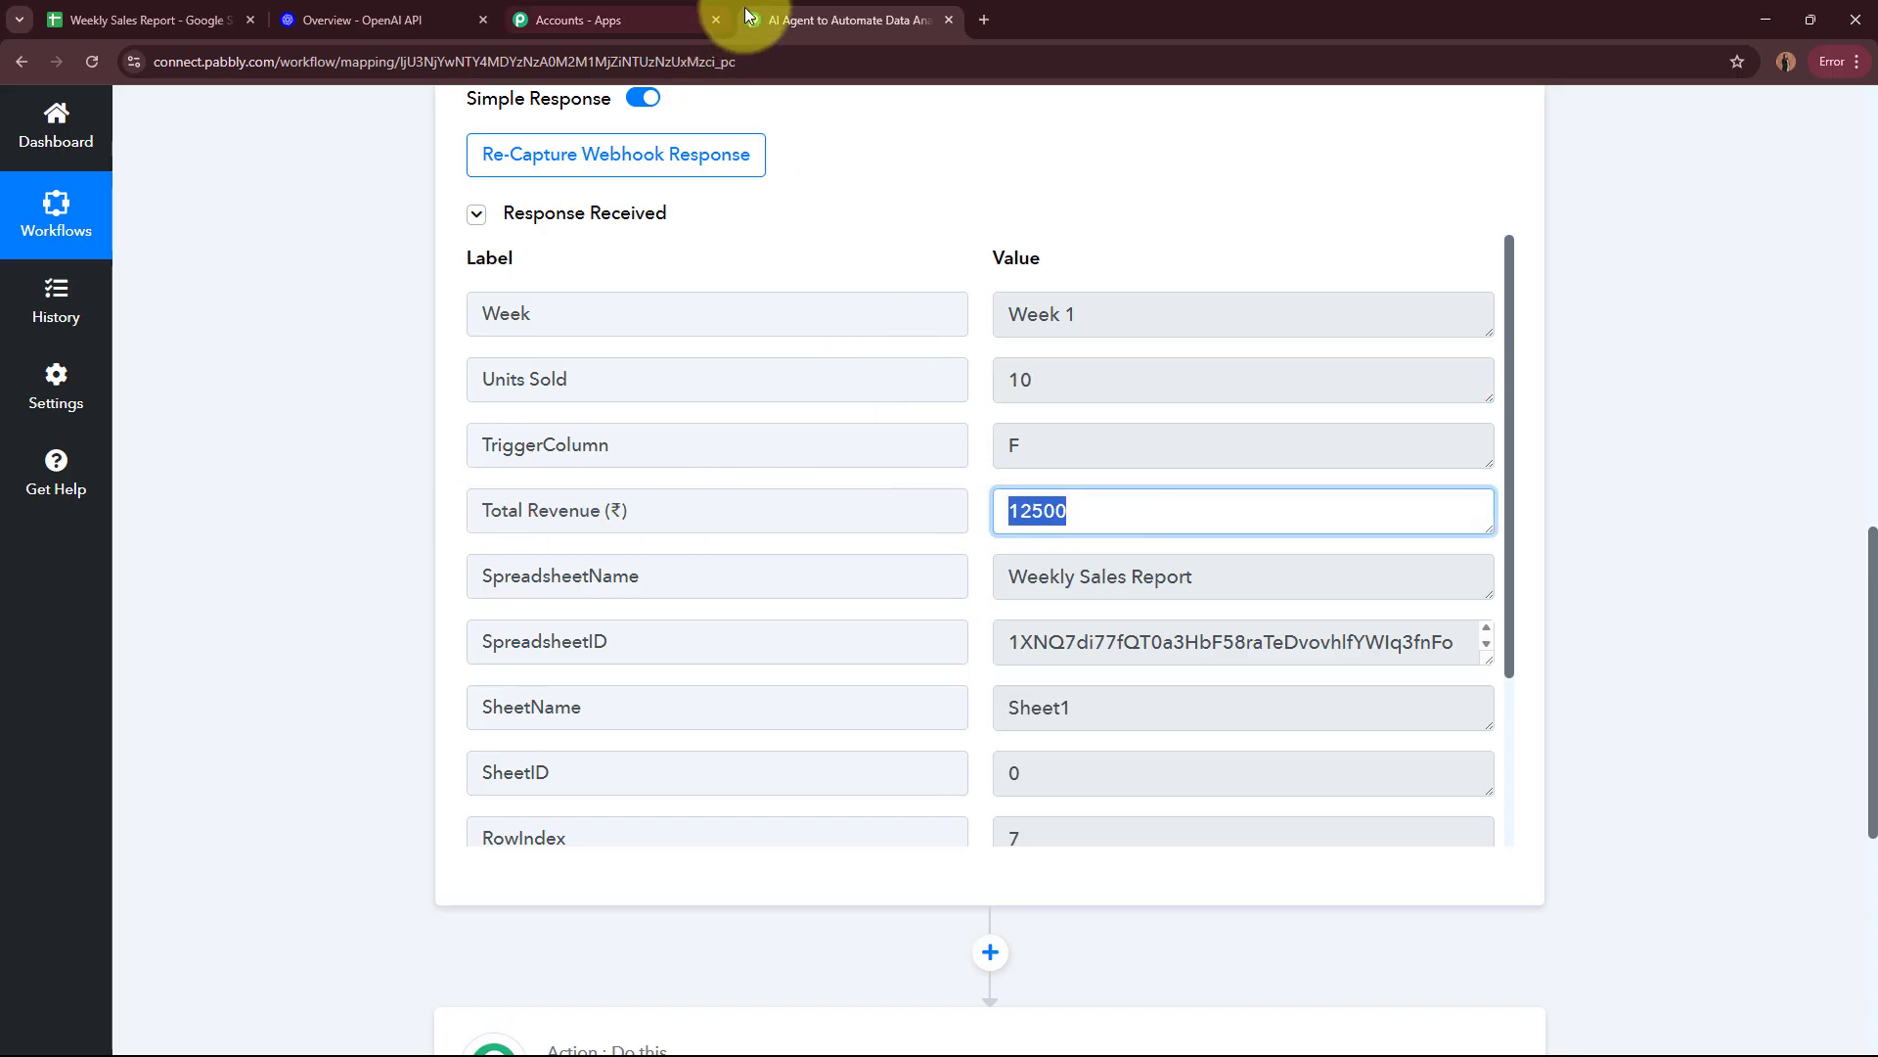
{"action": "left_click", "coordinate": [205, 20]}
{"action": "left_click", "coordinate": [1140, 509]}
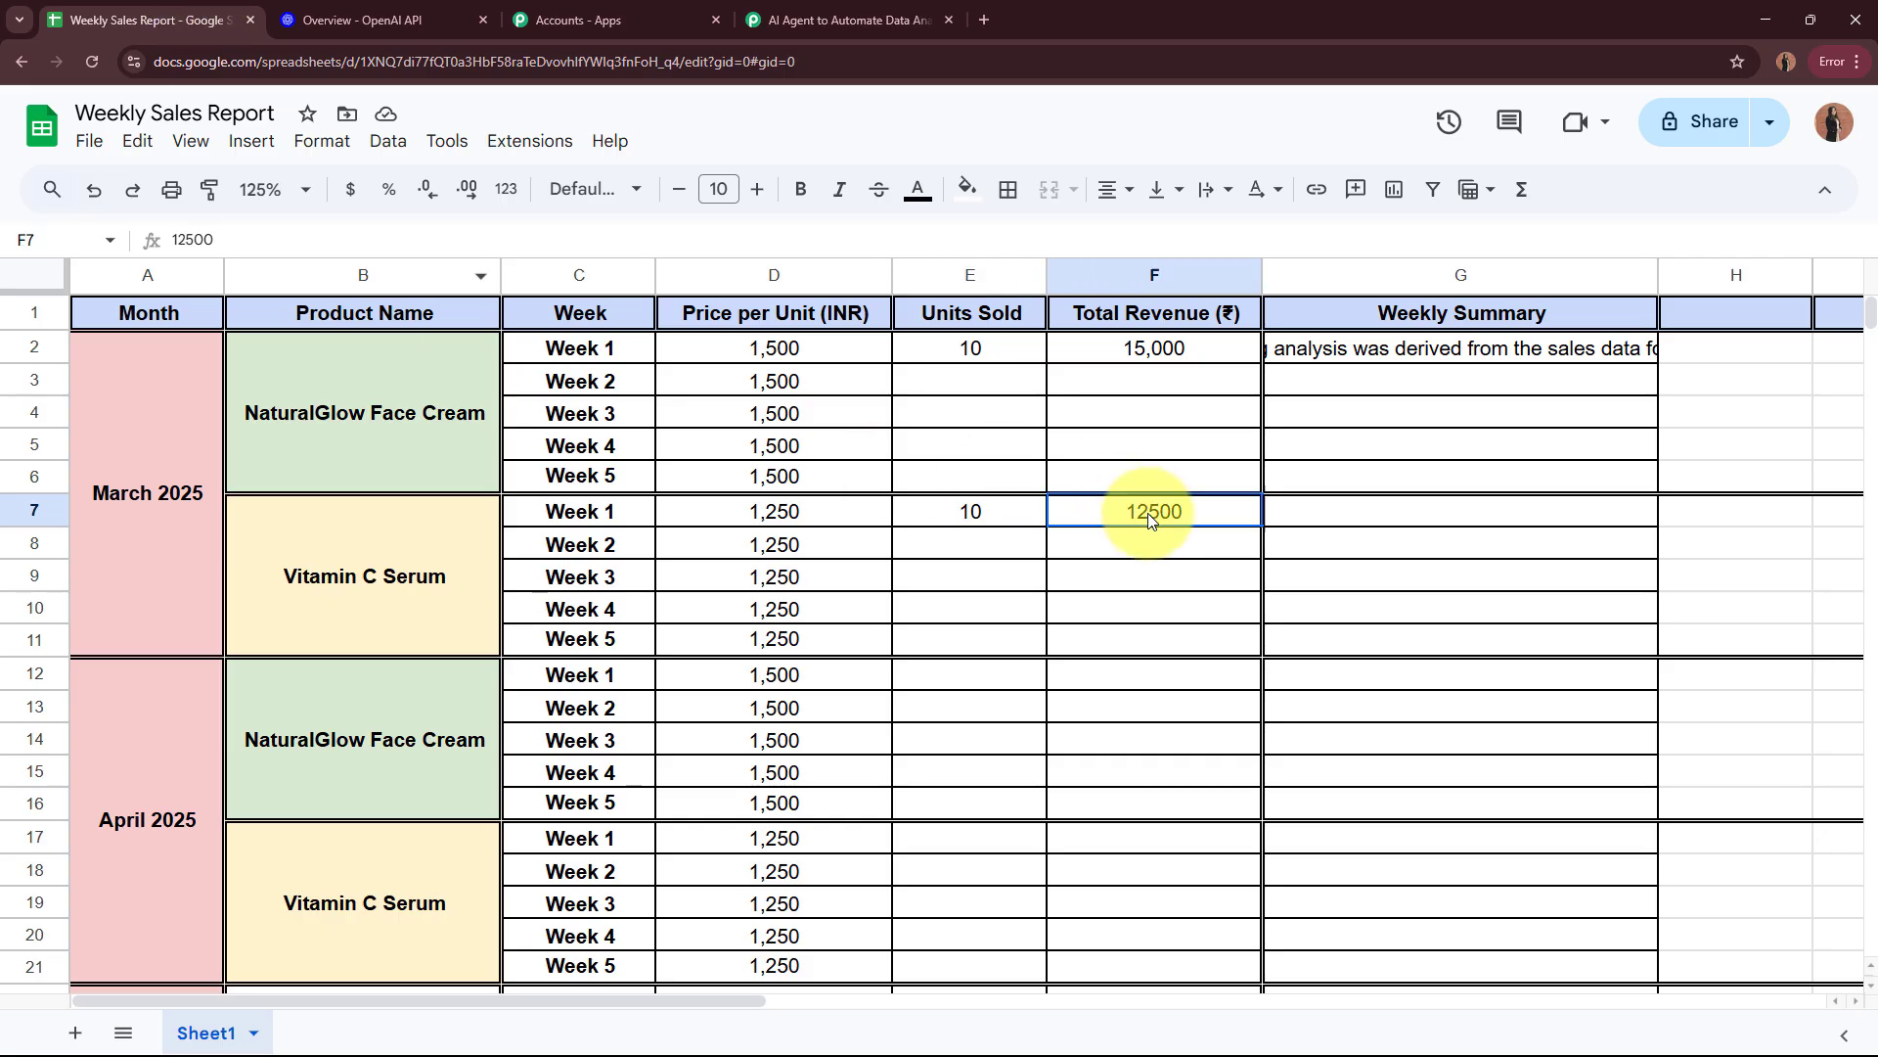
Step: Compare the captured response's Product Name and Price Per Unit values with the Vitamin C Serum entries in the spreadsheet
{"action": "left_click", "coordinate": [809, 8]}
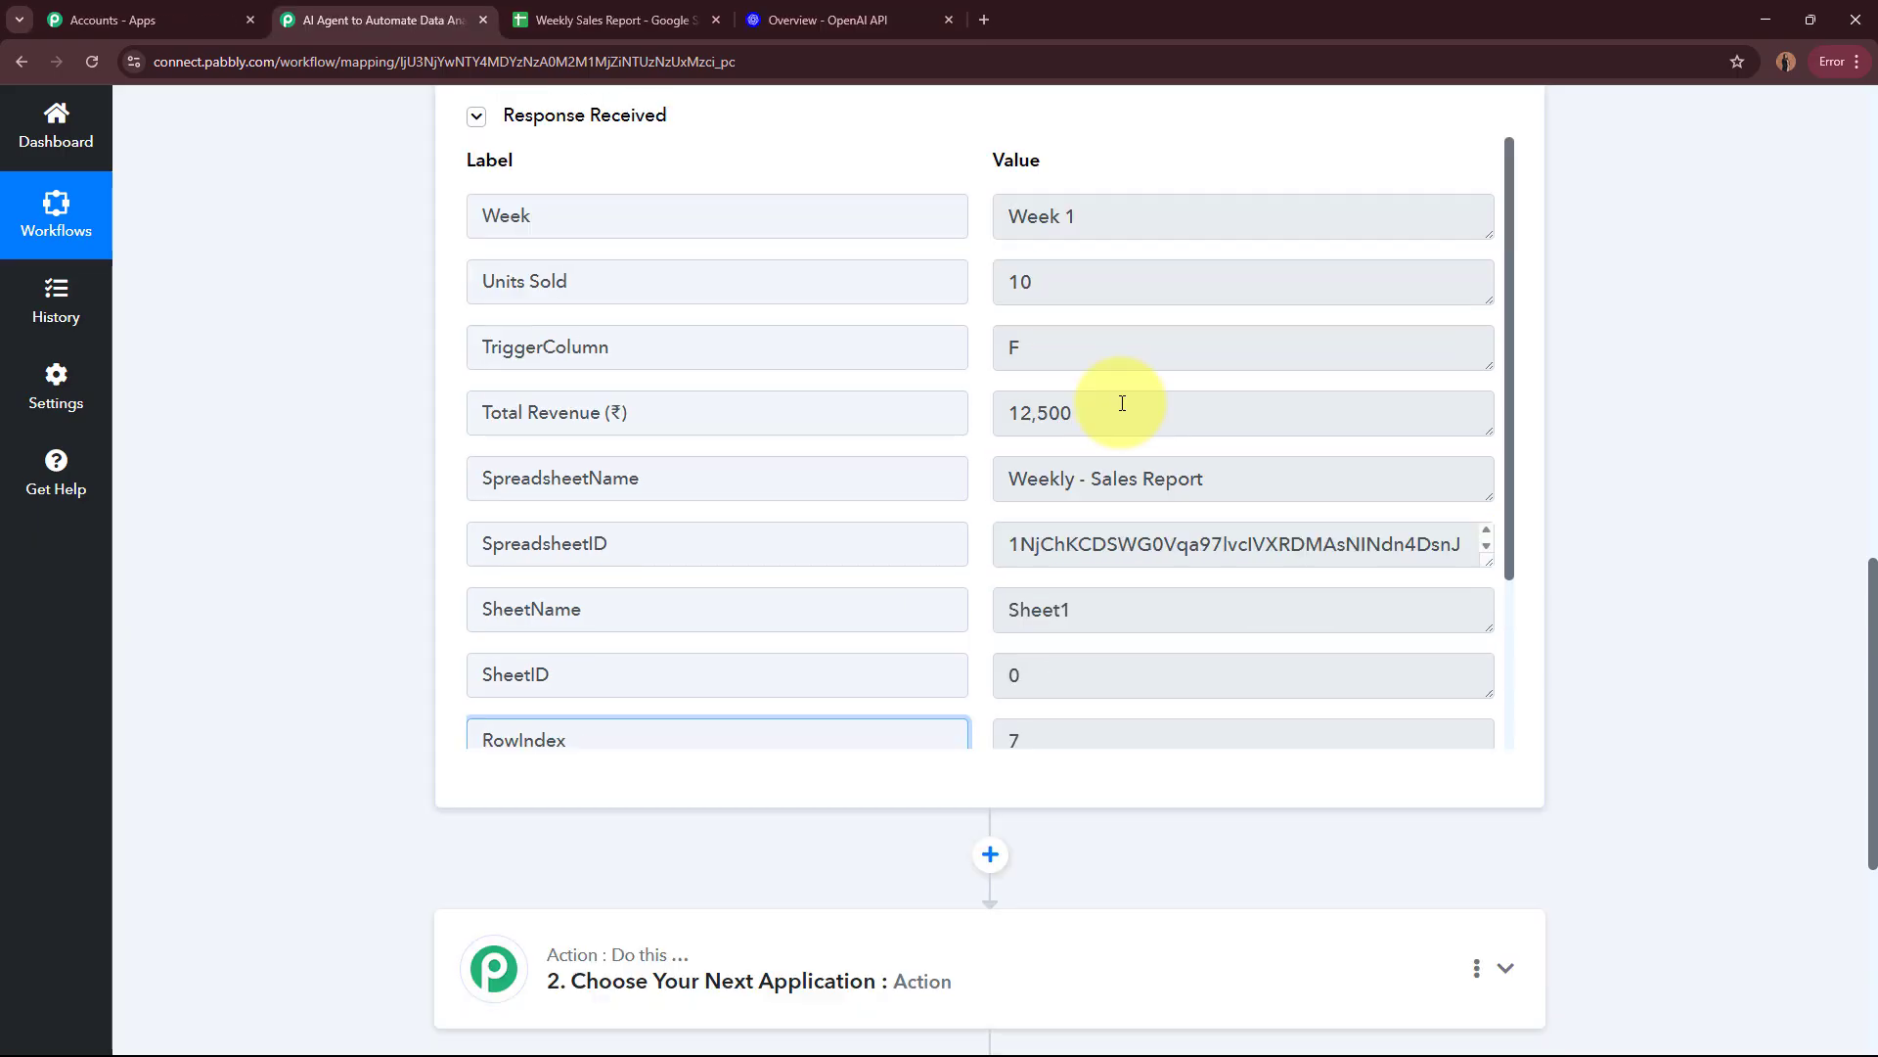
{"action": "scroll", "coordinate": [1125, 407], "scroll_direction": "down", "scroll_amount": 3}
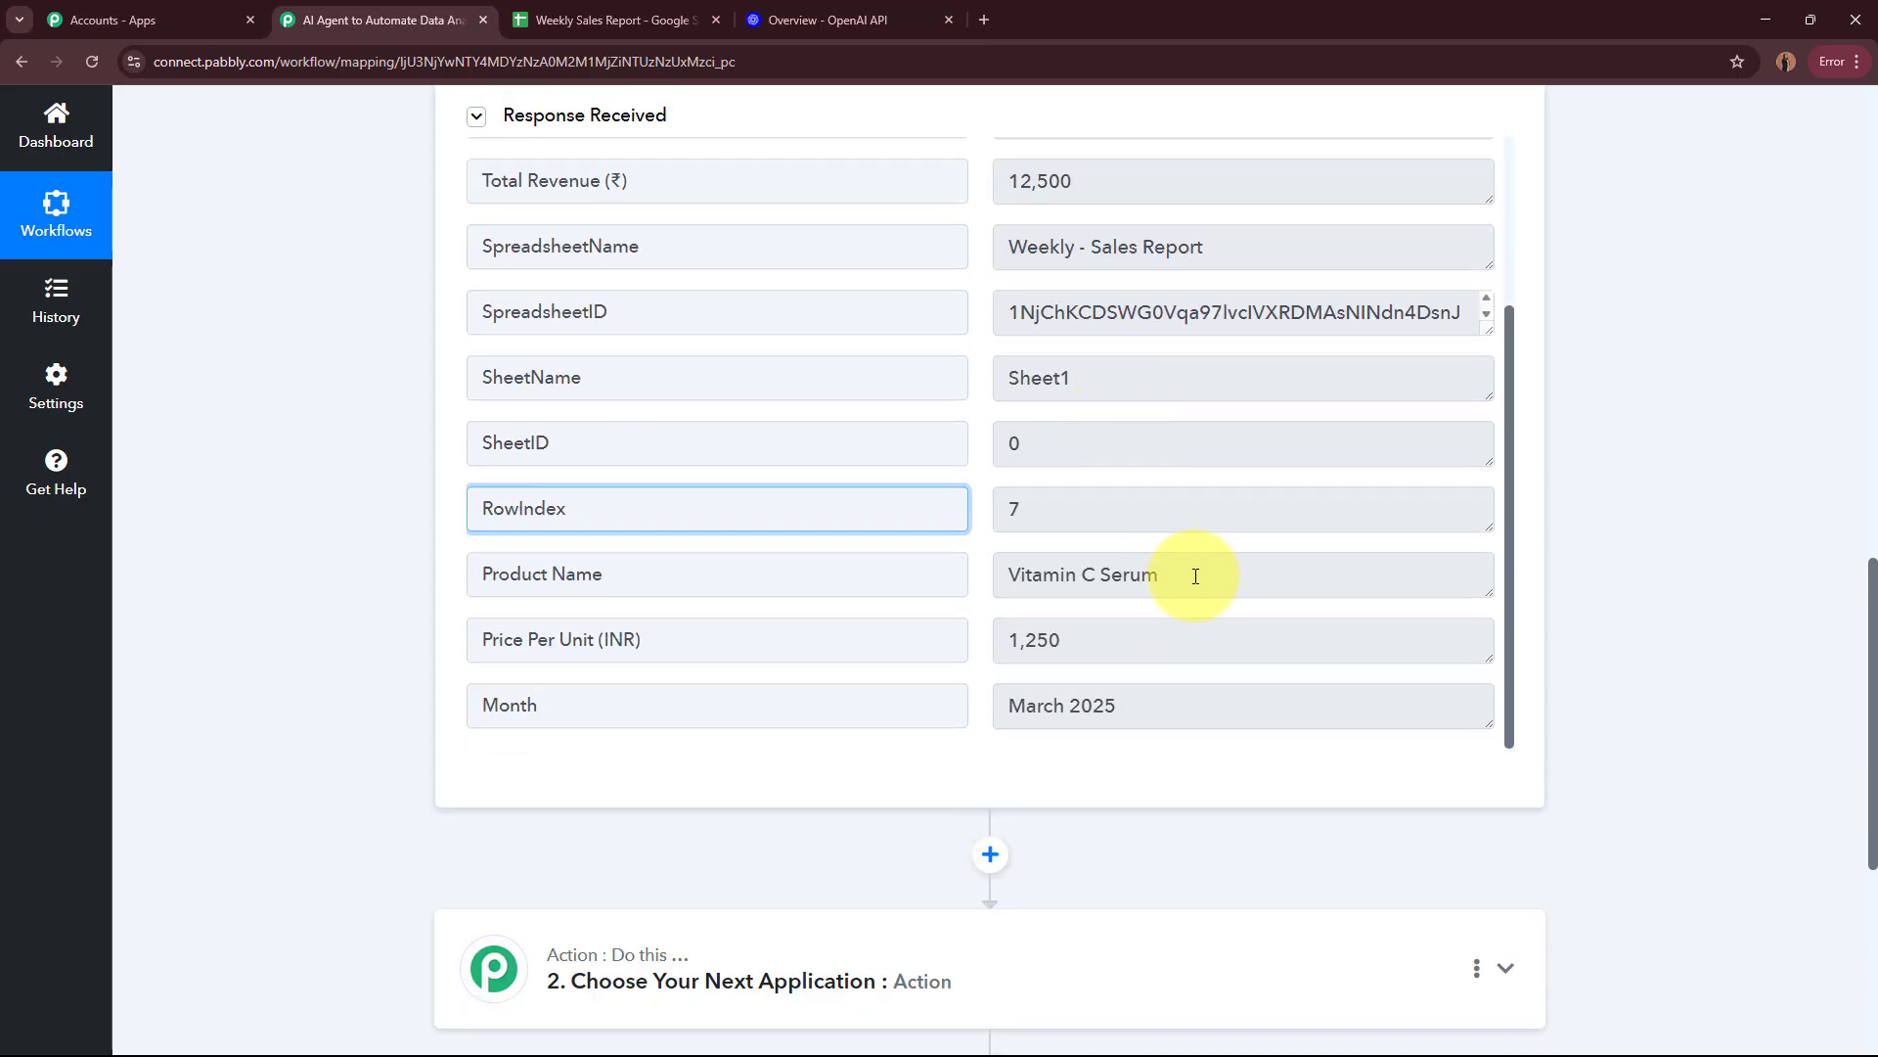
{"action": "left_click_drag", "start_coordinate": [1195, 576], "coordinate": [1008, 575]}
{"action": "left_click", "coordinate": [612, 8]}
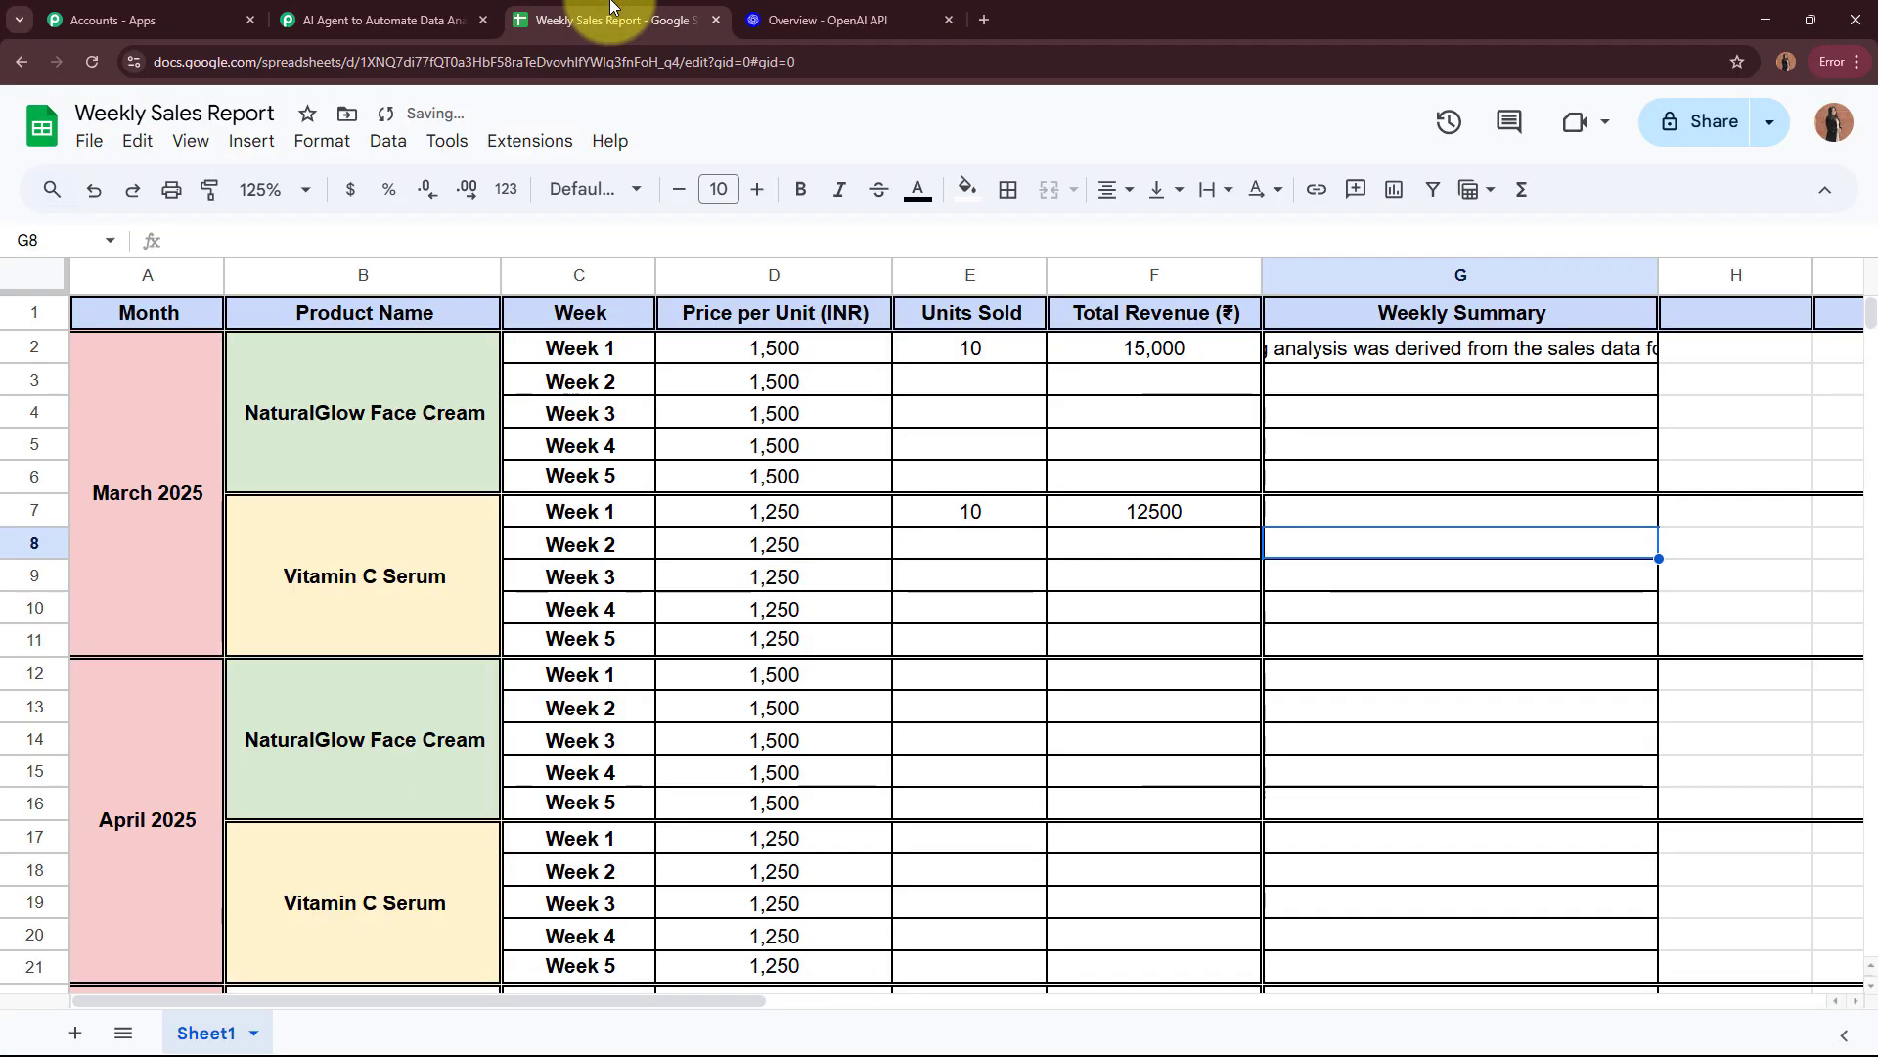
{"action": "left_click", "coordinate": [357, 580]}
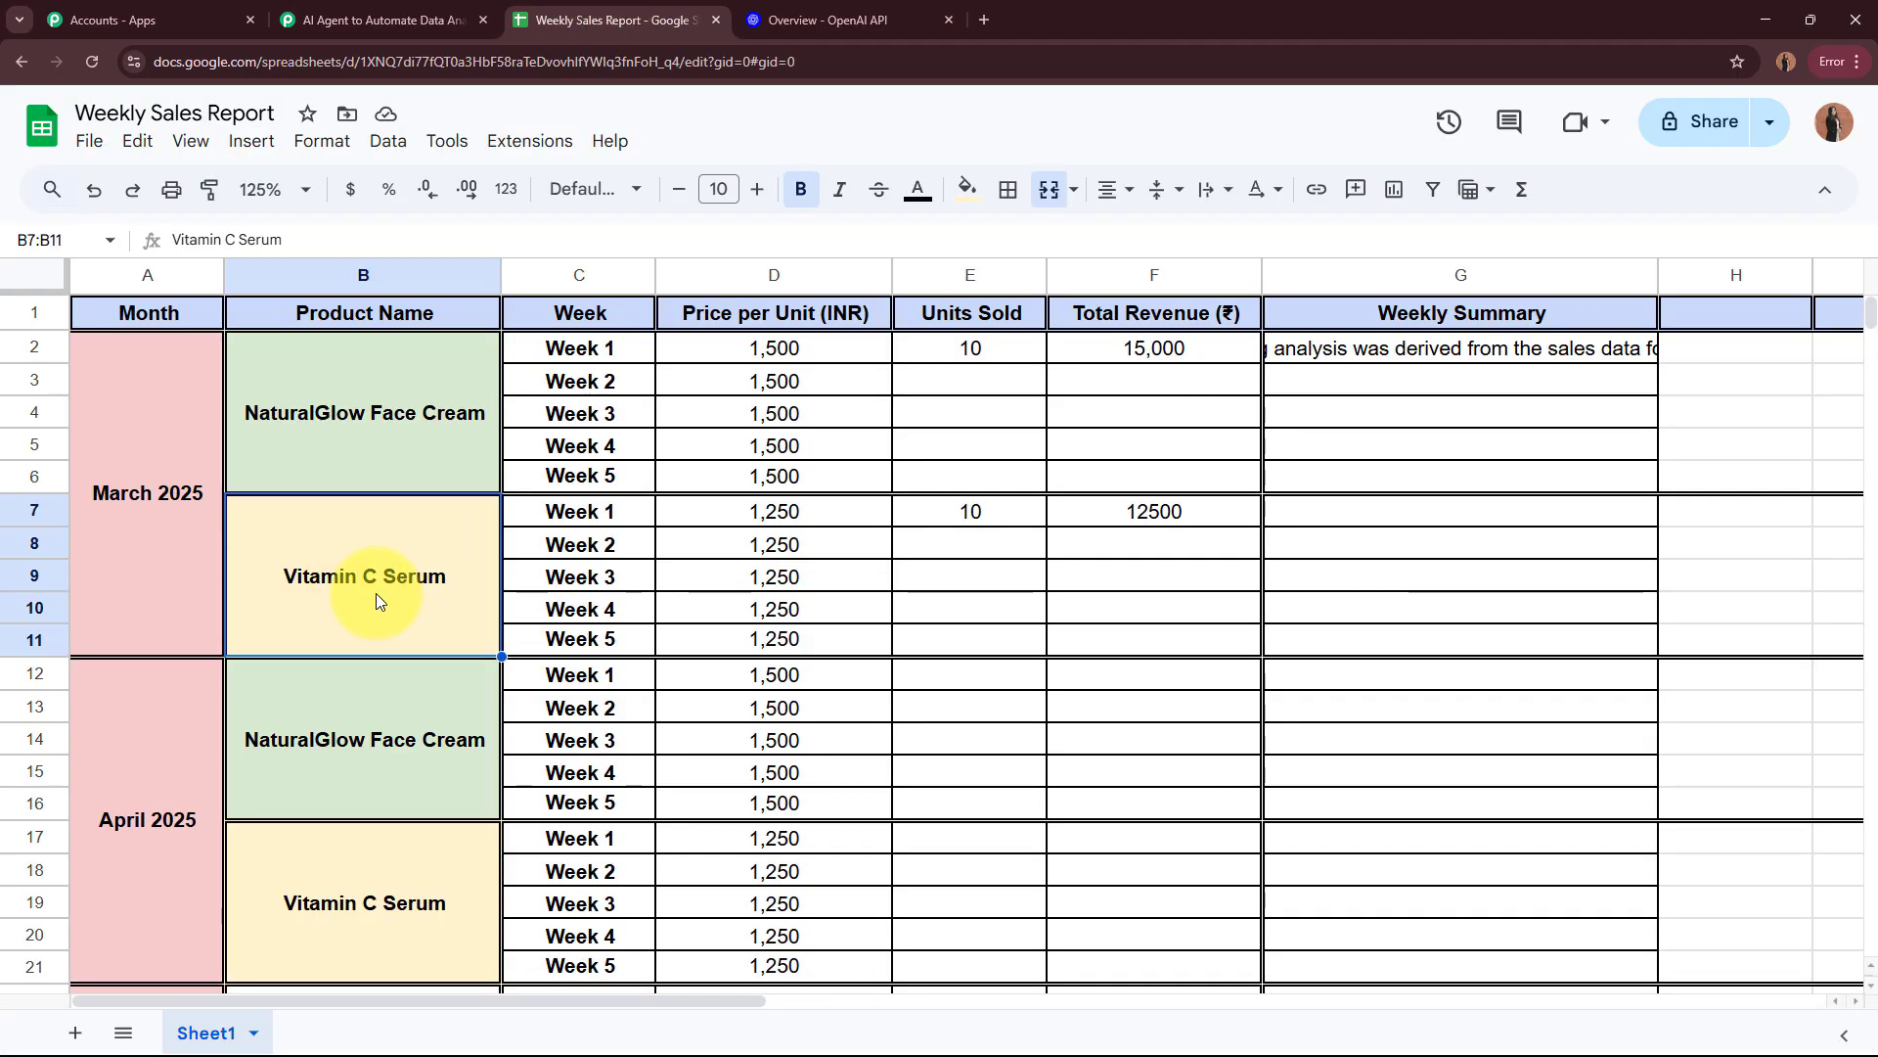
{"action": "left_click", "coordinate": [357, 8]}
{"action": "left_click_drag", "start_coordinate": [1067, 640], "coordinate": [977, 642]}
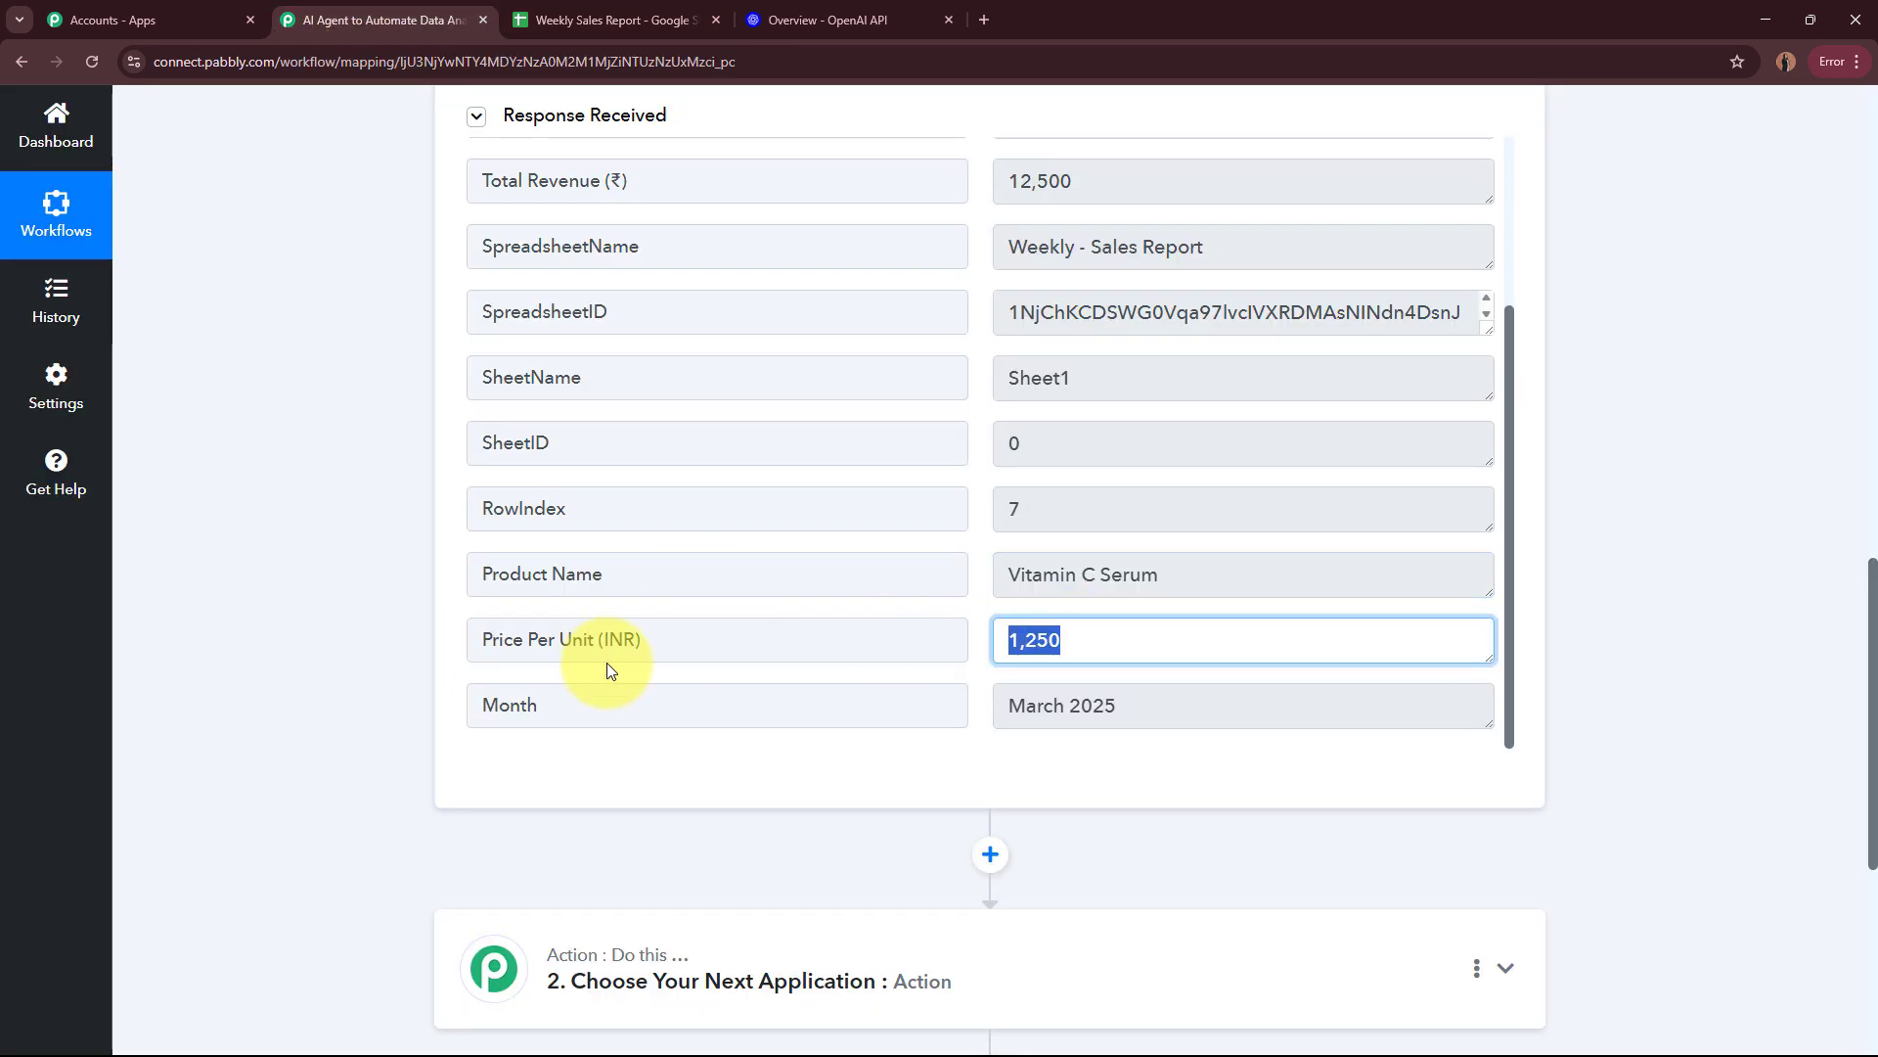
{"action": "left_click", "coordinate": [608, 14]}
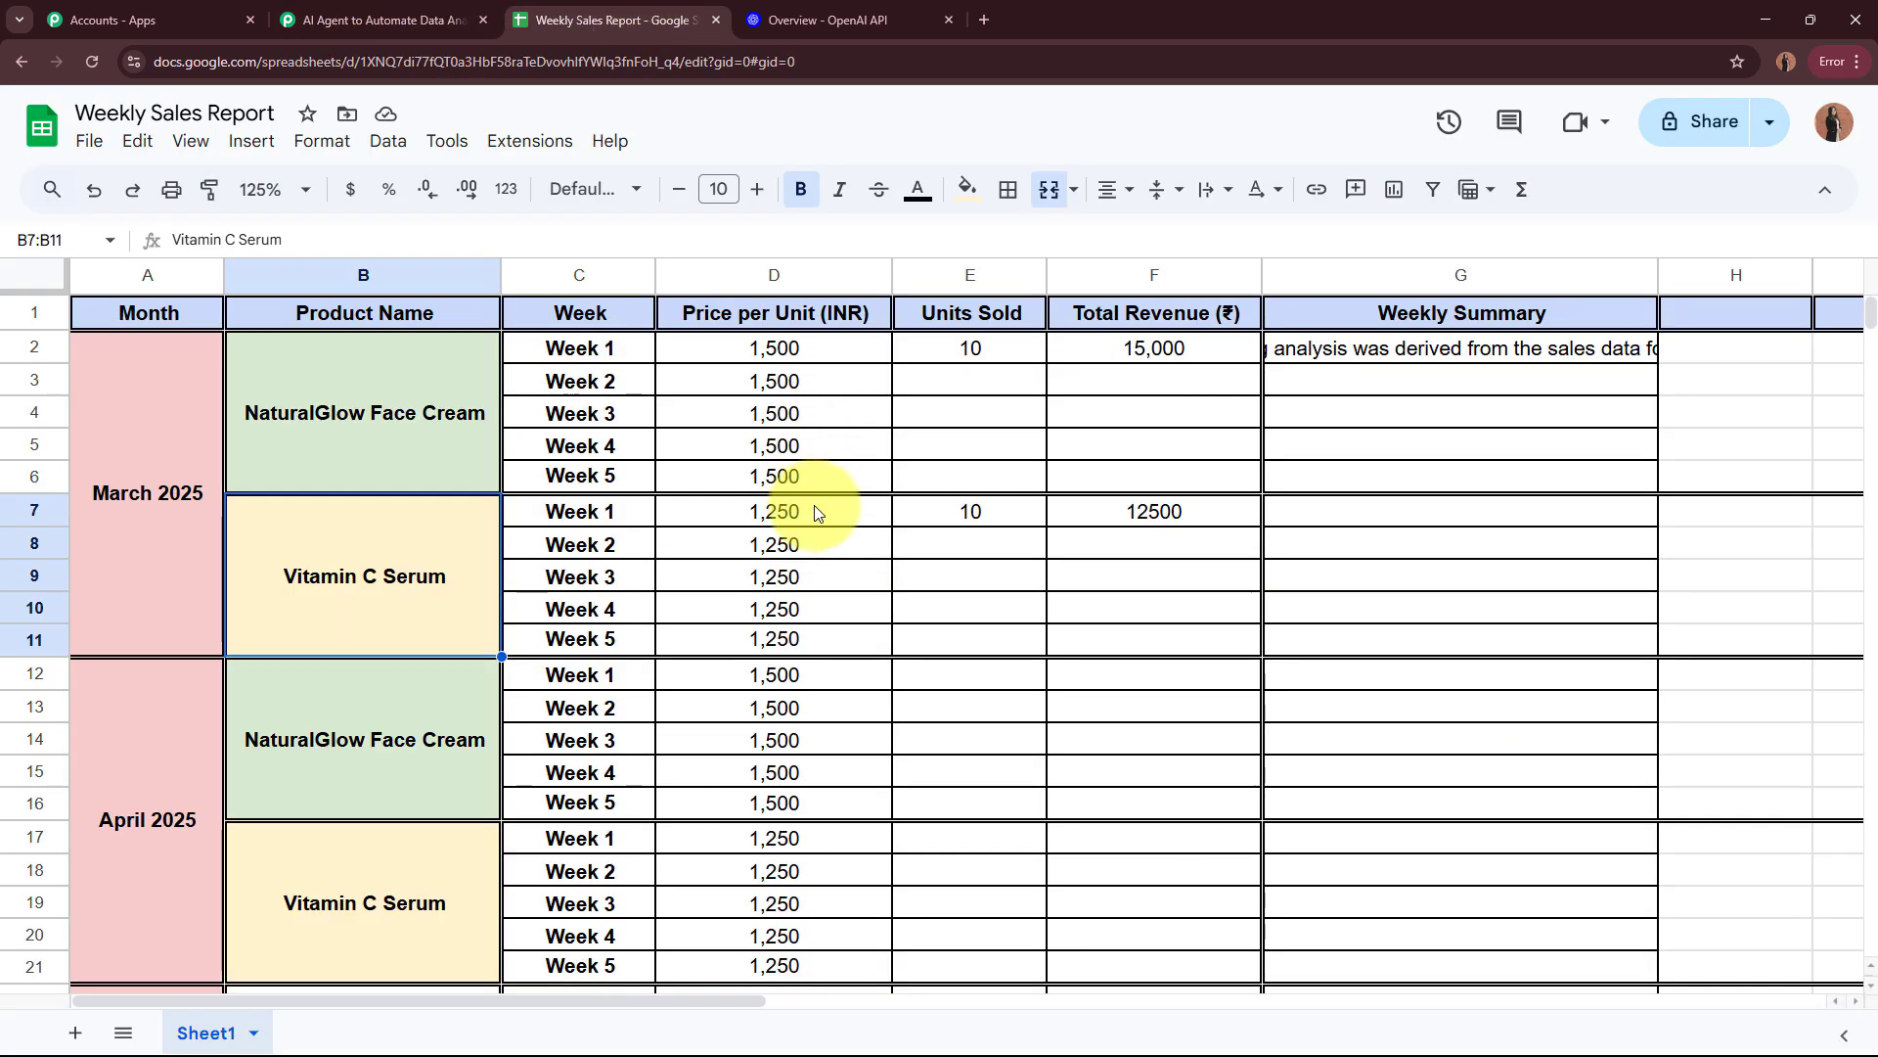
Step: Compare the Month value in the captured response with the merged month cell in the spreadsheet's column A
{"action": "left_click", "coordinate": [364, 17]}
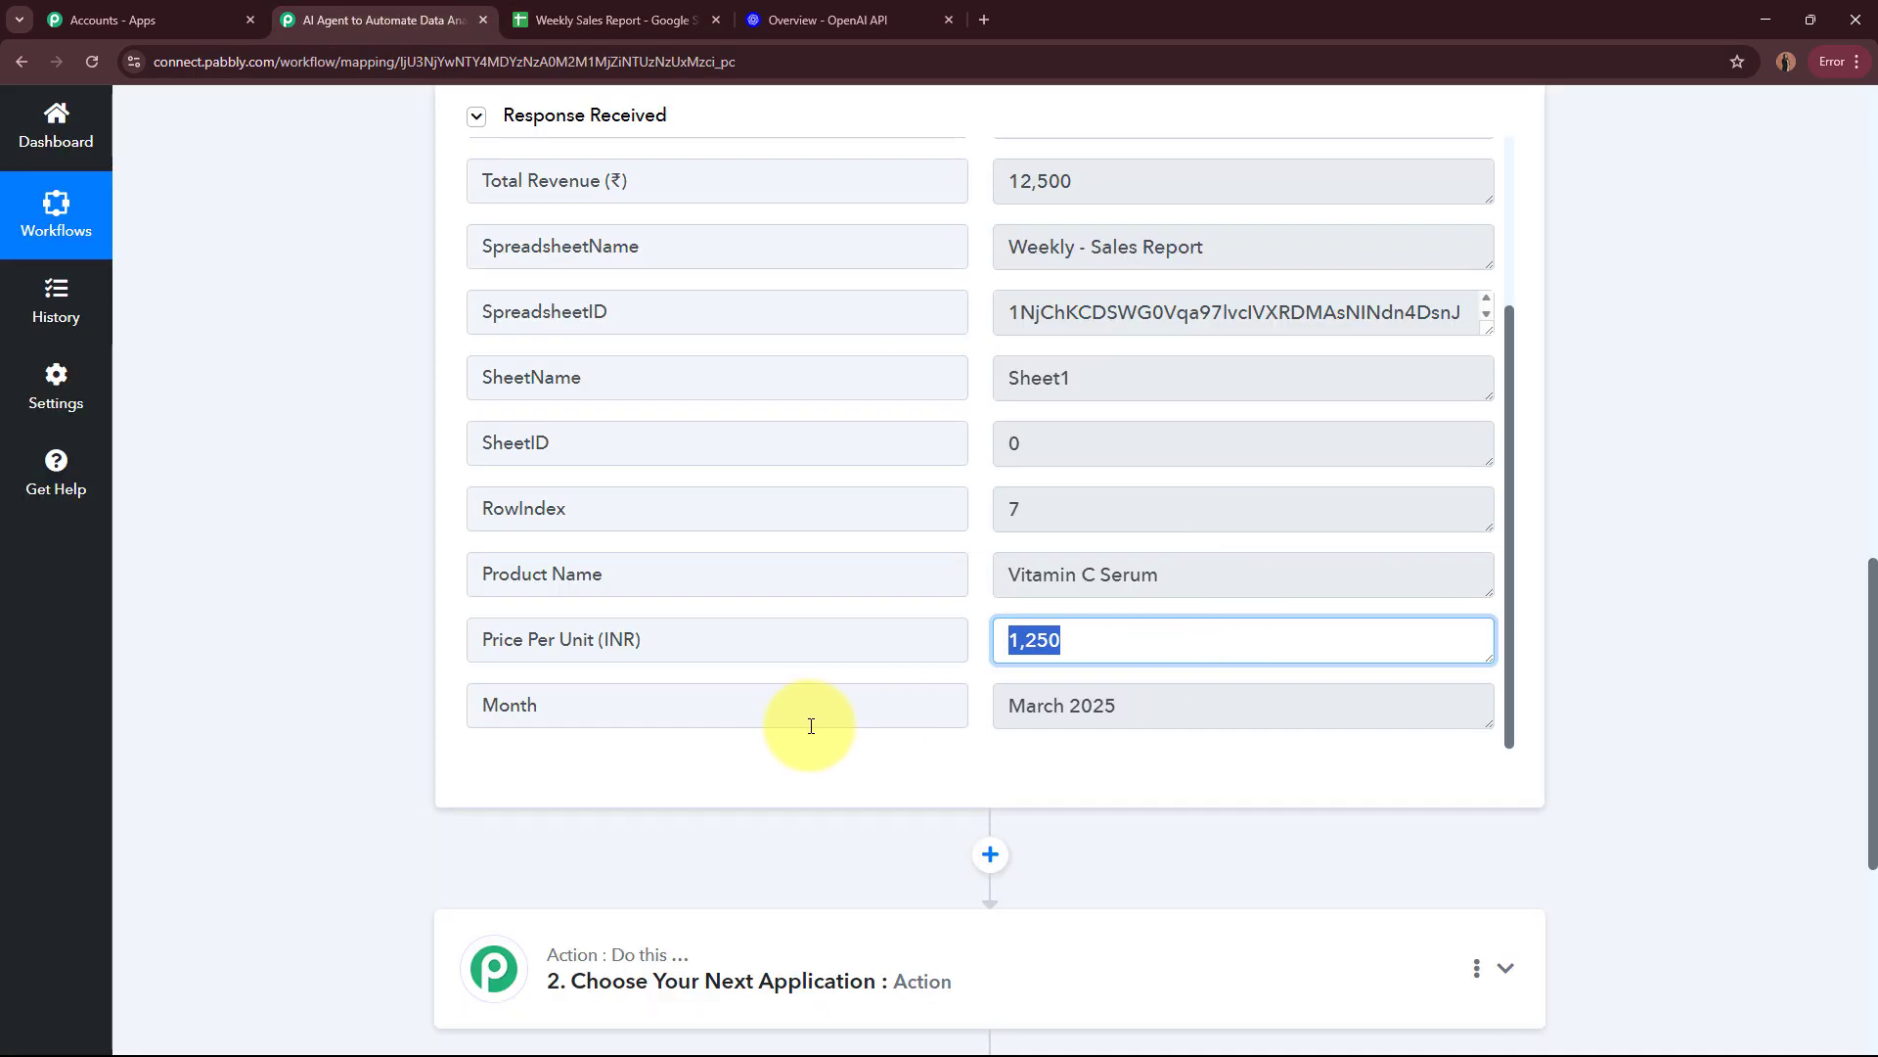
{"action": "left_click_drag", "start_coordinate": [570, 707], "coordinate": [473, 708]}
{"action": "left_click_drag", "start_coordinate": [1198, 706], "coordinate": [881, 705]}
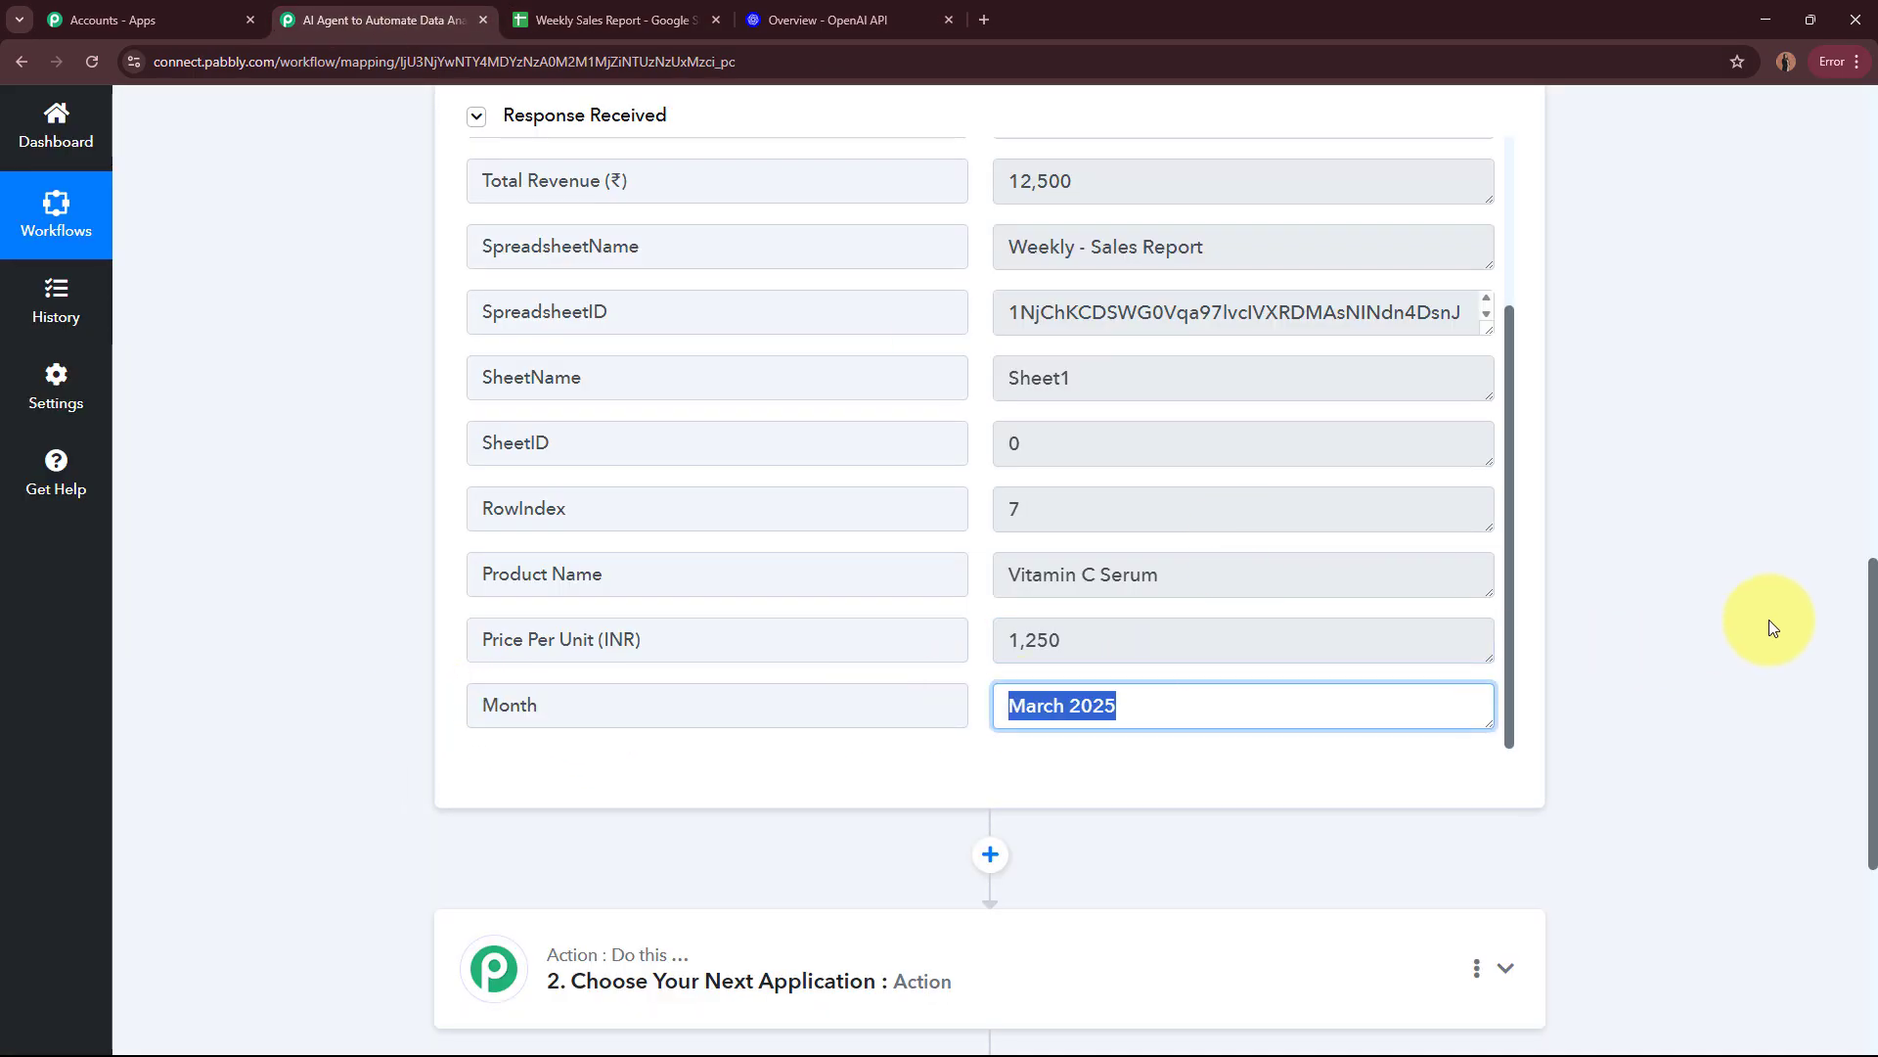
{"action": "left_click", "coordinate": [1639, 616]}
{"action": "left_click", "coordinate": [609, 18]}
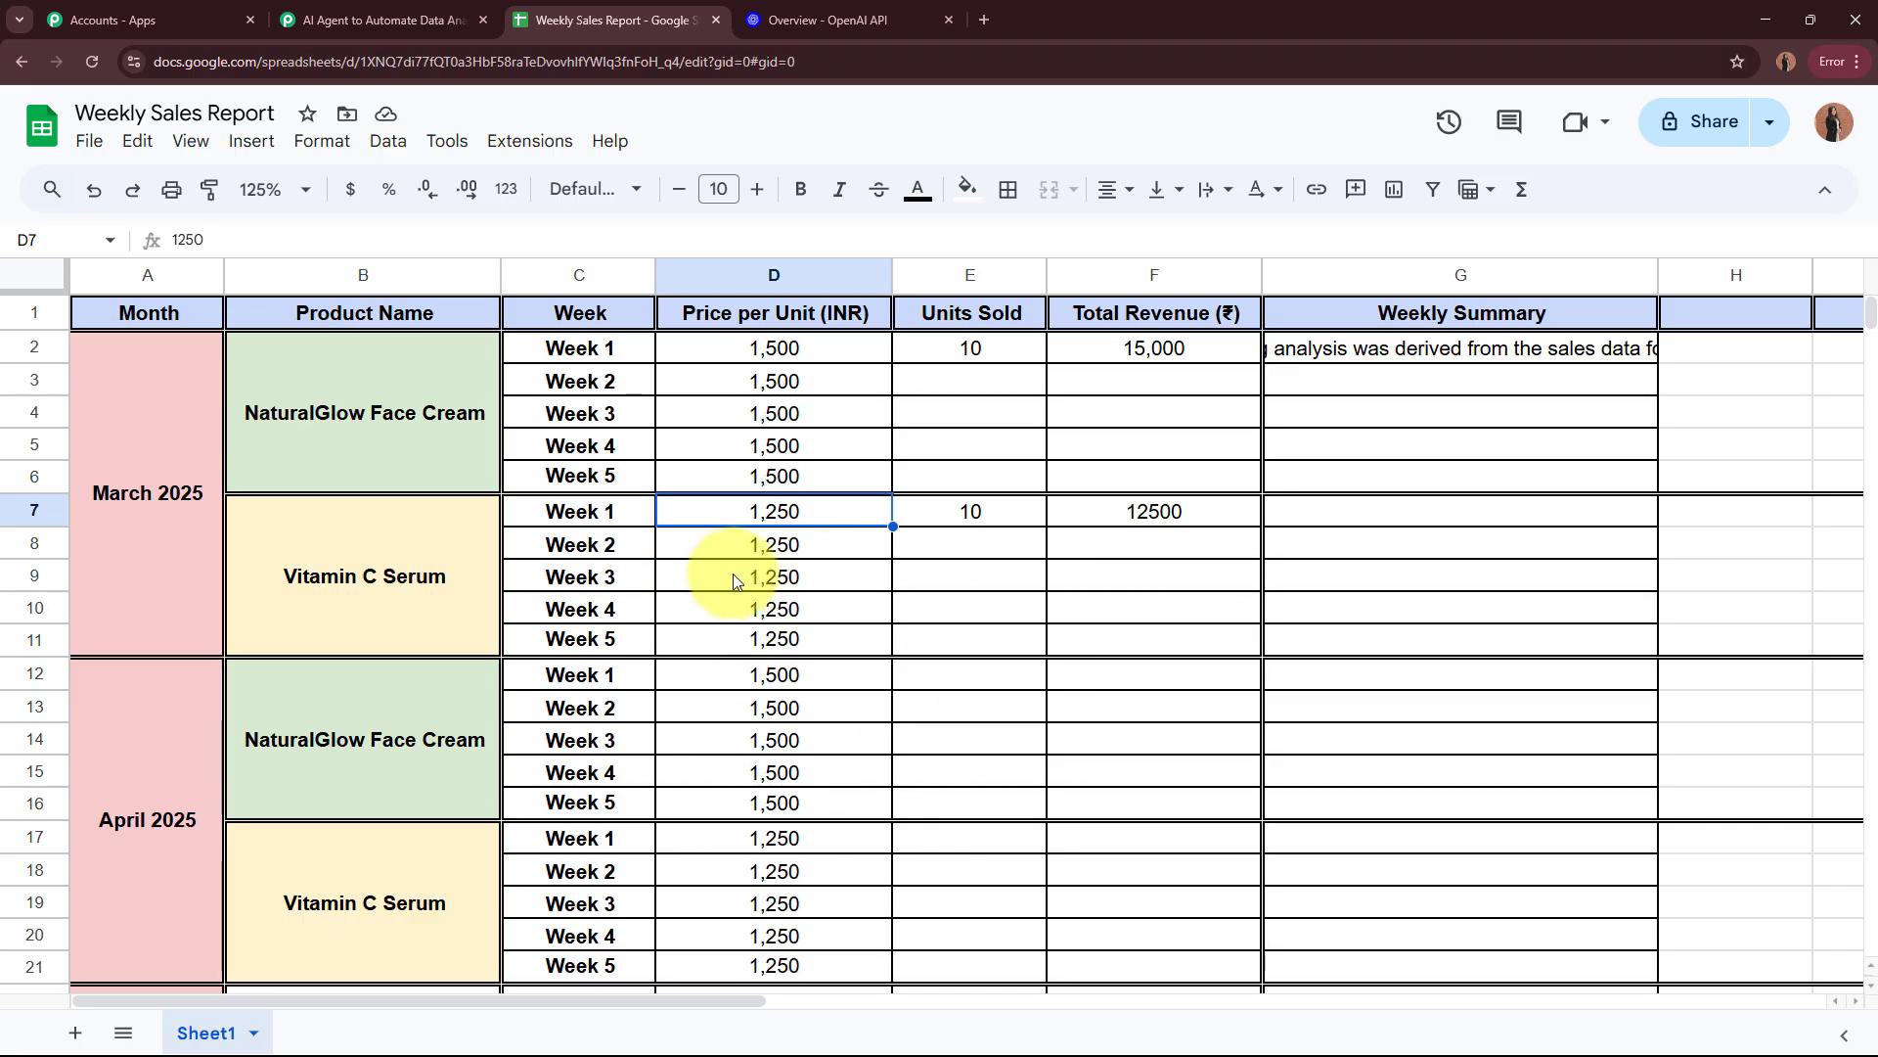
{"action": "double_click", "coordinate": [152, 549]}
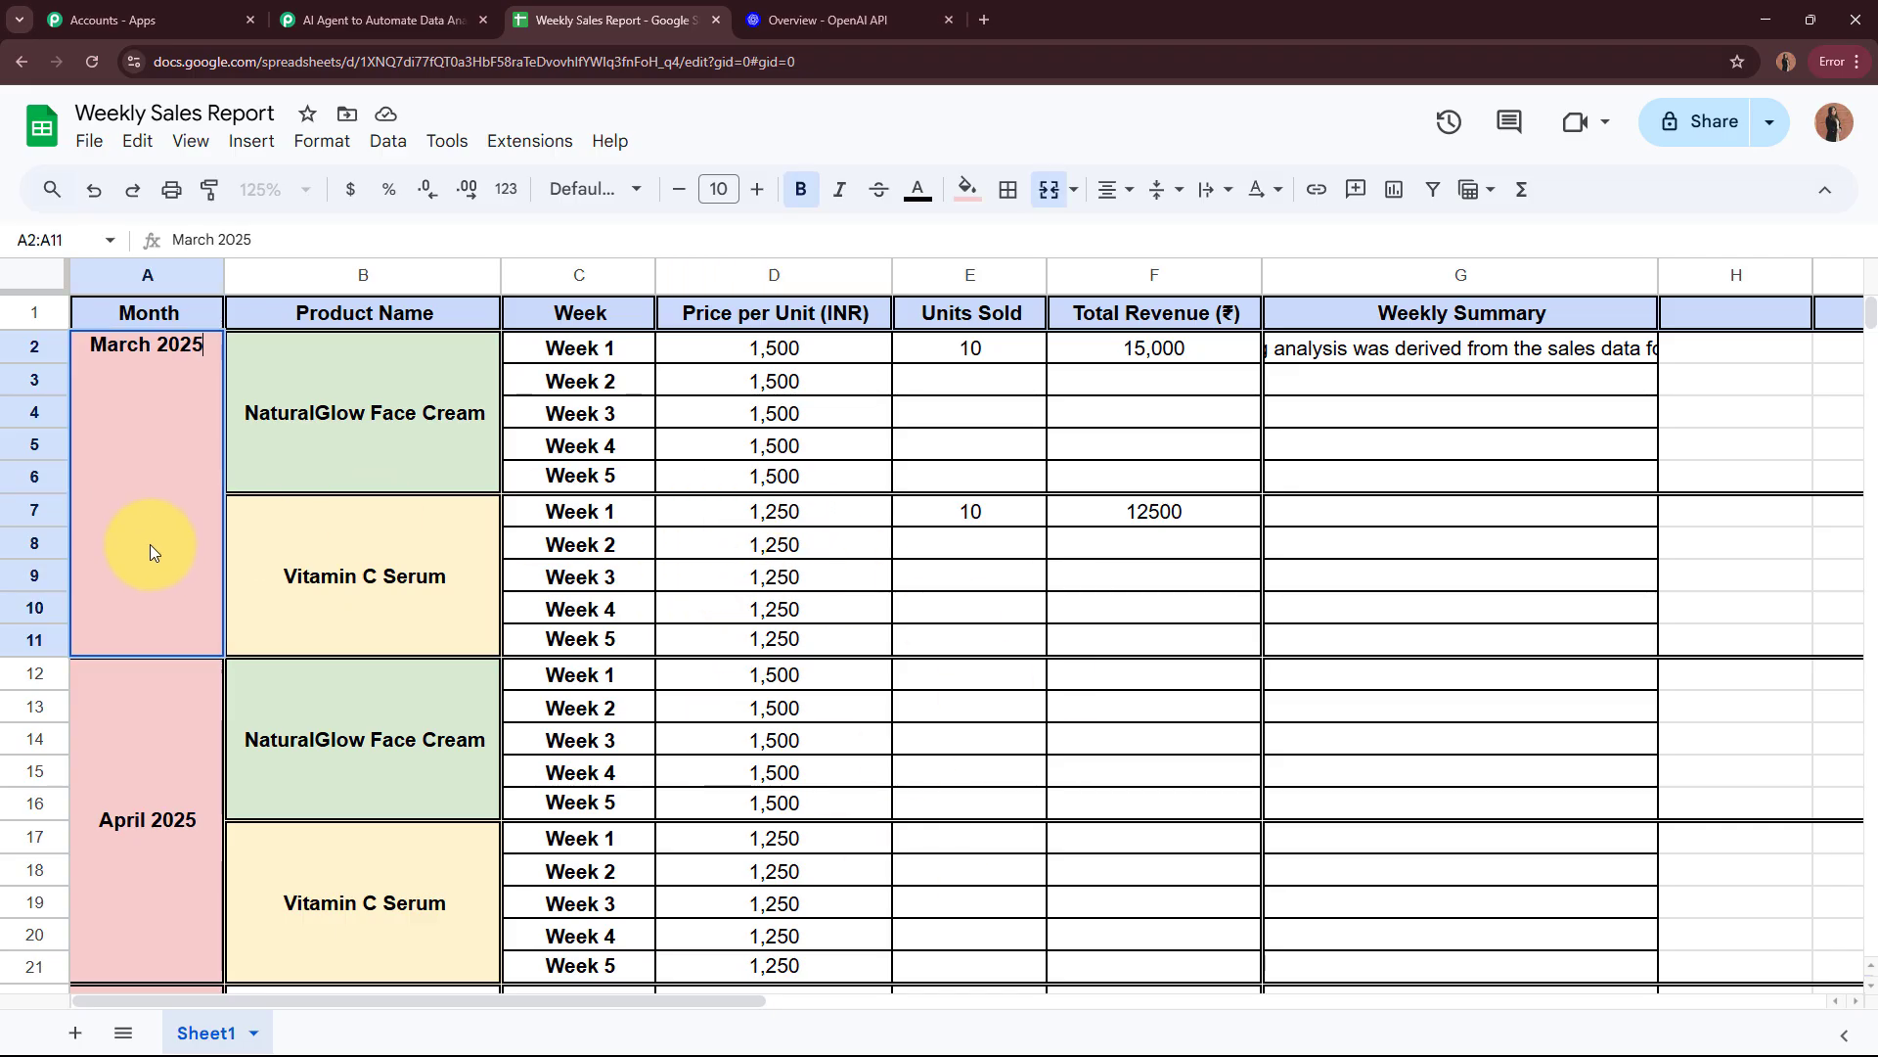
{"action": "left_click", "coordinate": [1125, 582]}
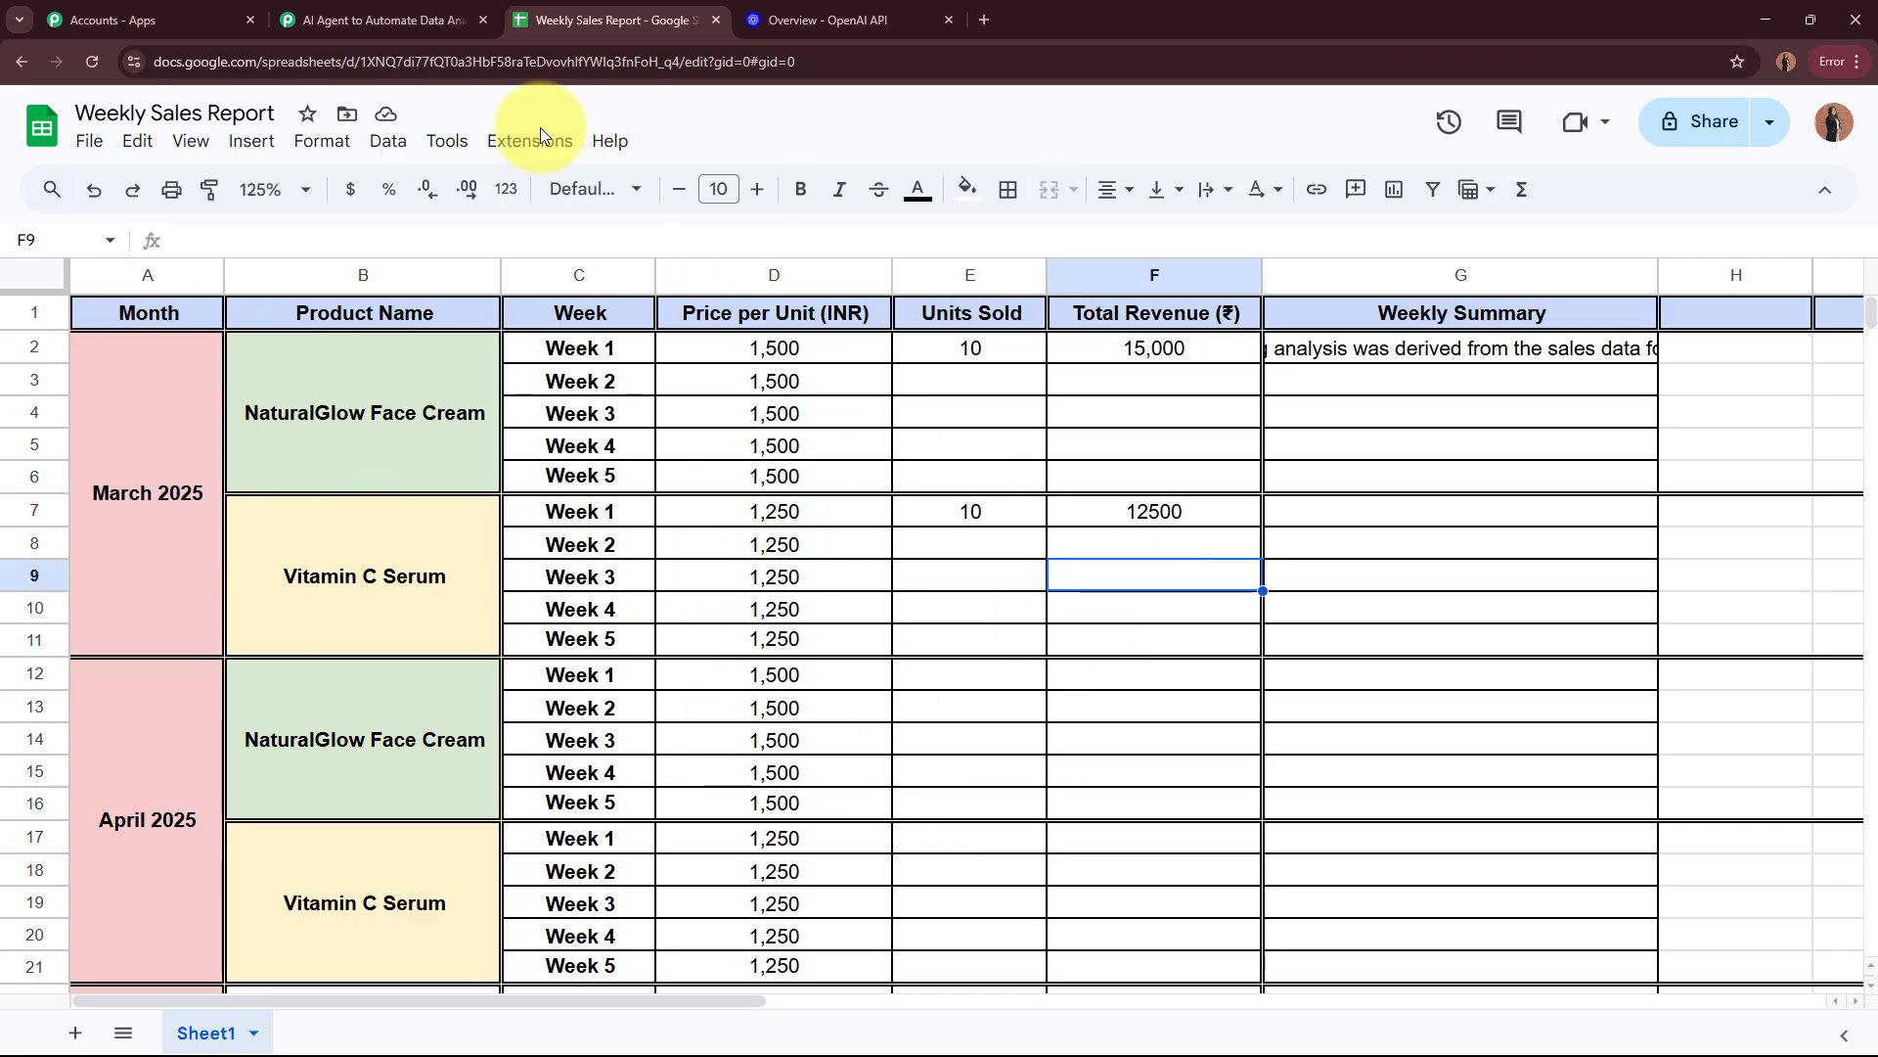
Step: Collapse the Google Sheets trigger step in the Pabbly Connect workflow and switch back to the Weekly Sales Report spreadsheet
{"action": "left_click", "coordinate": [377, 18]}
{"action": "scroll", "coordinate": [370, 497], "scroll_direction": "up", "scroll_amount": 20}
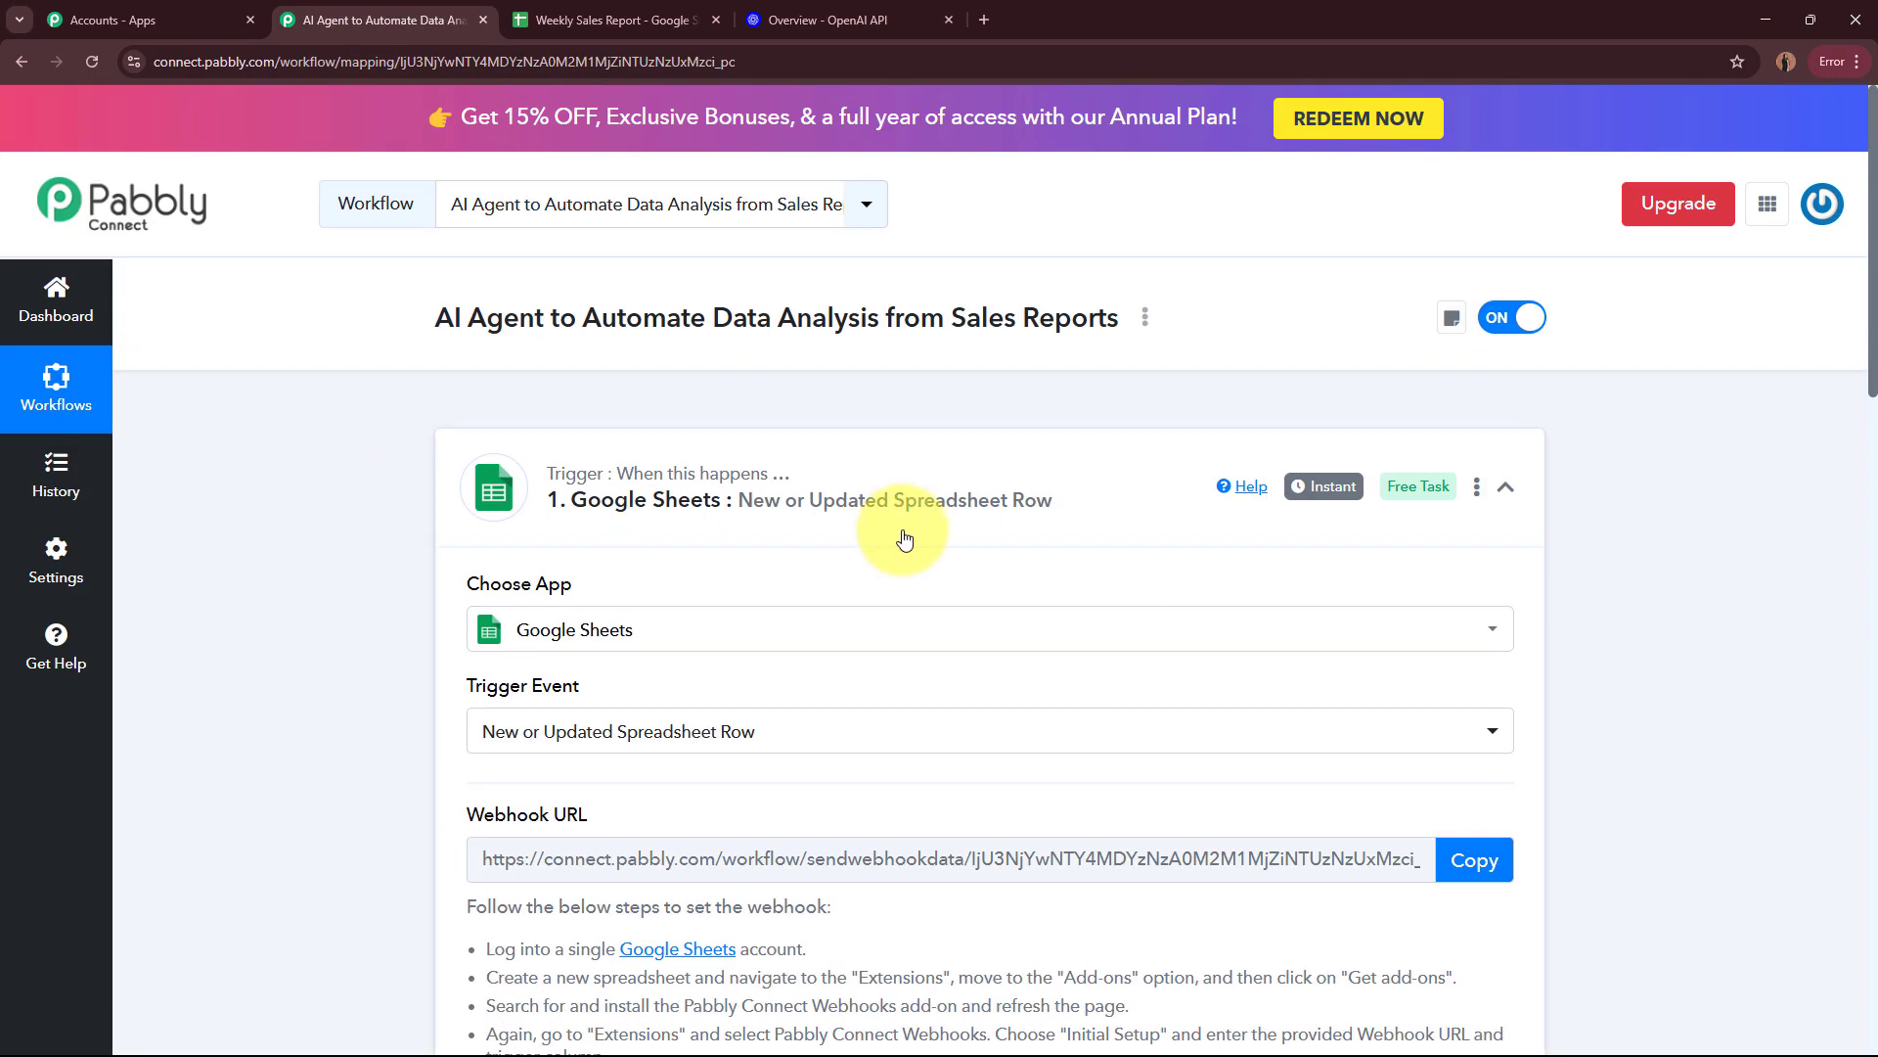
{"action": "left_click", "coordinate": [903, 531]}
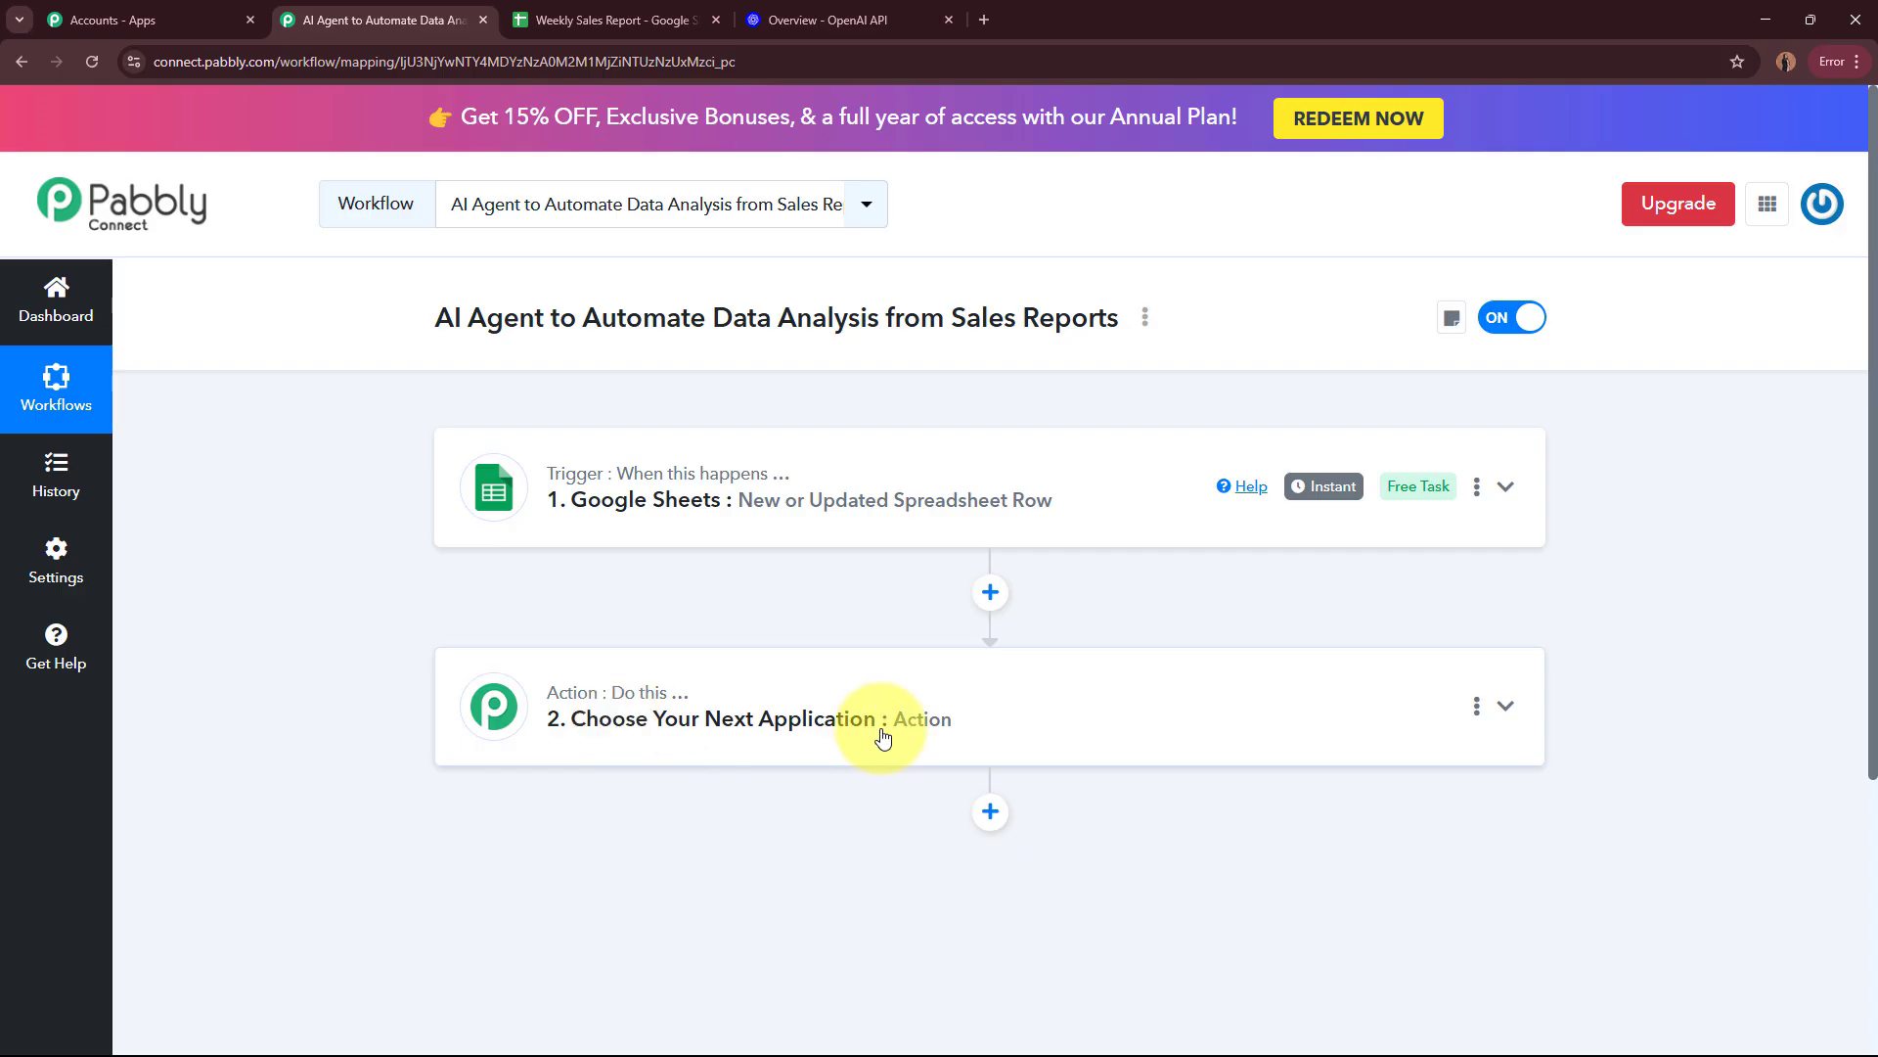
{"action": "left_click", "coordinate": [587, 19]}
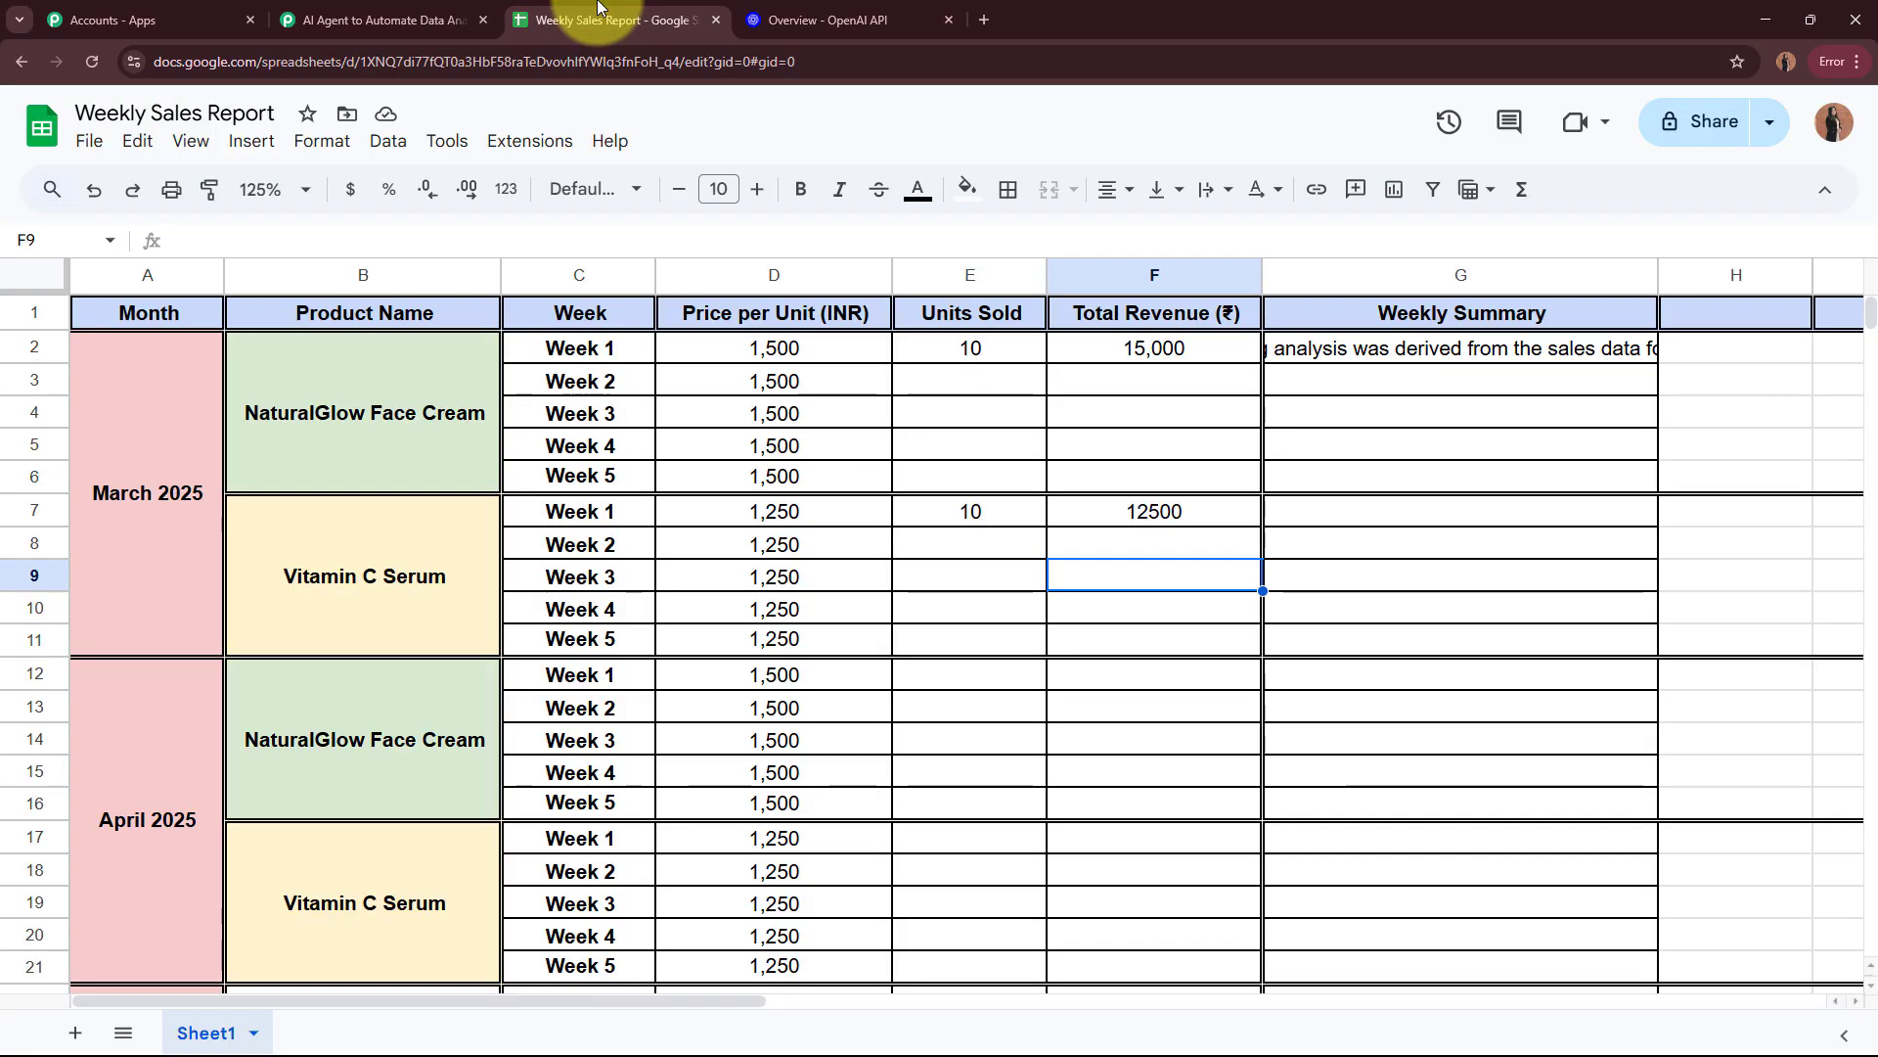
Step: Check the Week 1 Total Revenue cell of Vitamin C Serum in the spreadsheet and switch back to the Pabbly Connect workflow
{"action": "left_click", "coordinate": [1174, 510]}
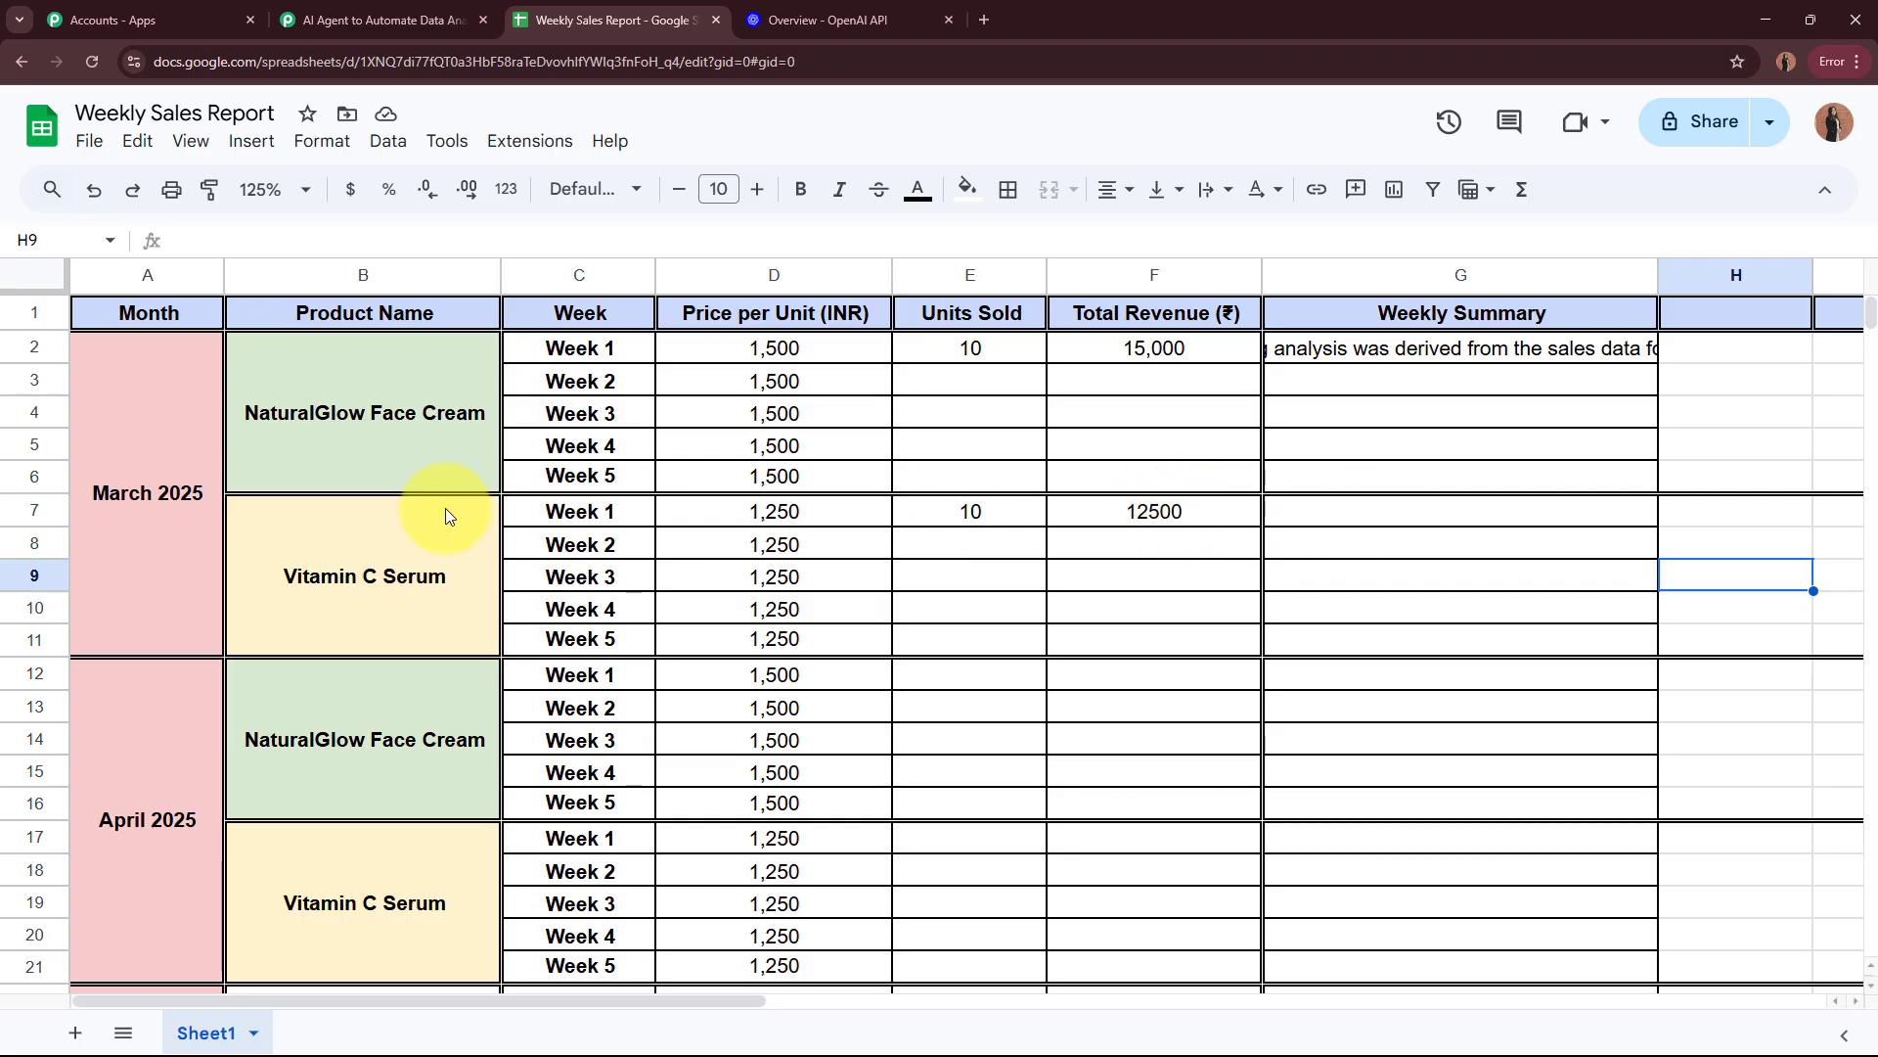
{"action": "left_click", "coordinate": [1151, 516]}
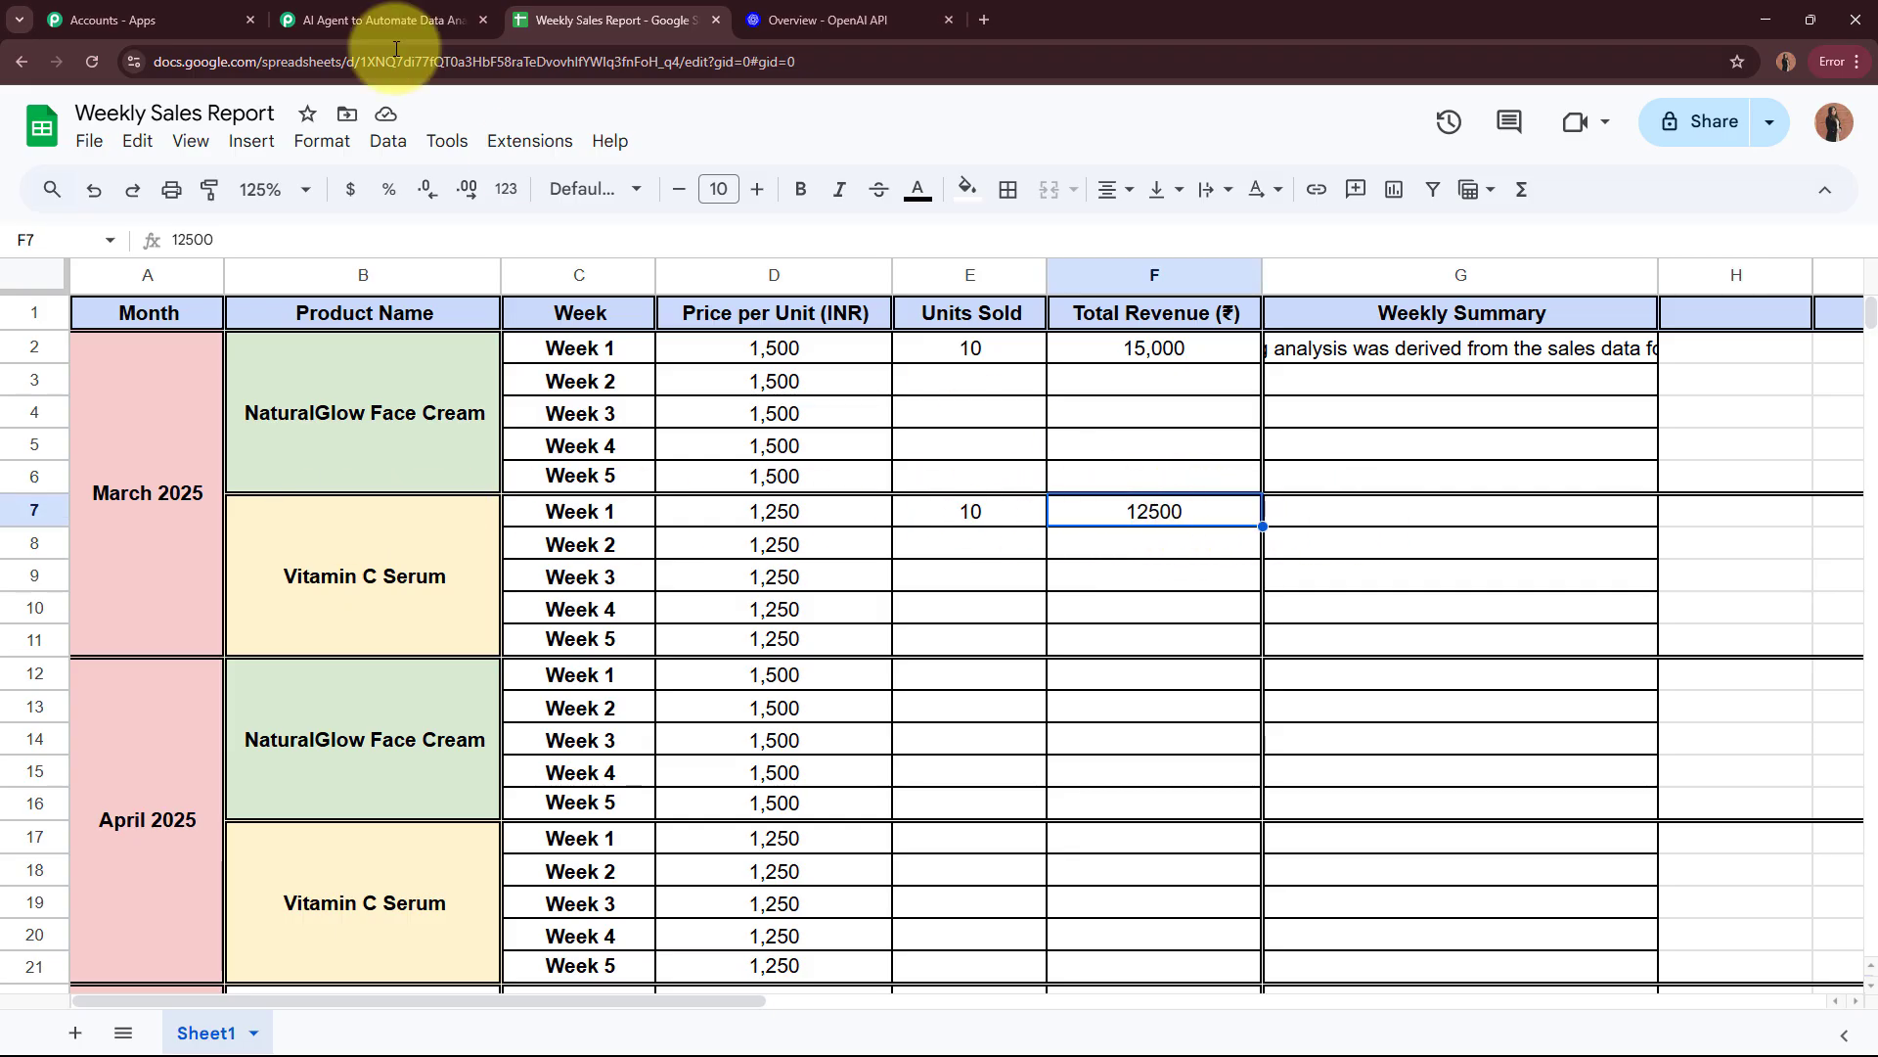
{"action": "left_click", "coordinate": [391, 20]}
Step: Set the workflow's second step to the OpenAI (ChatGPT, DALL-E, Whisper) app with ChatGPT as the action event
{"action": "left_click", "coordinate": [1094, 717]}
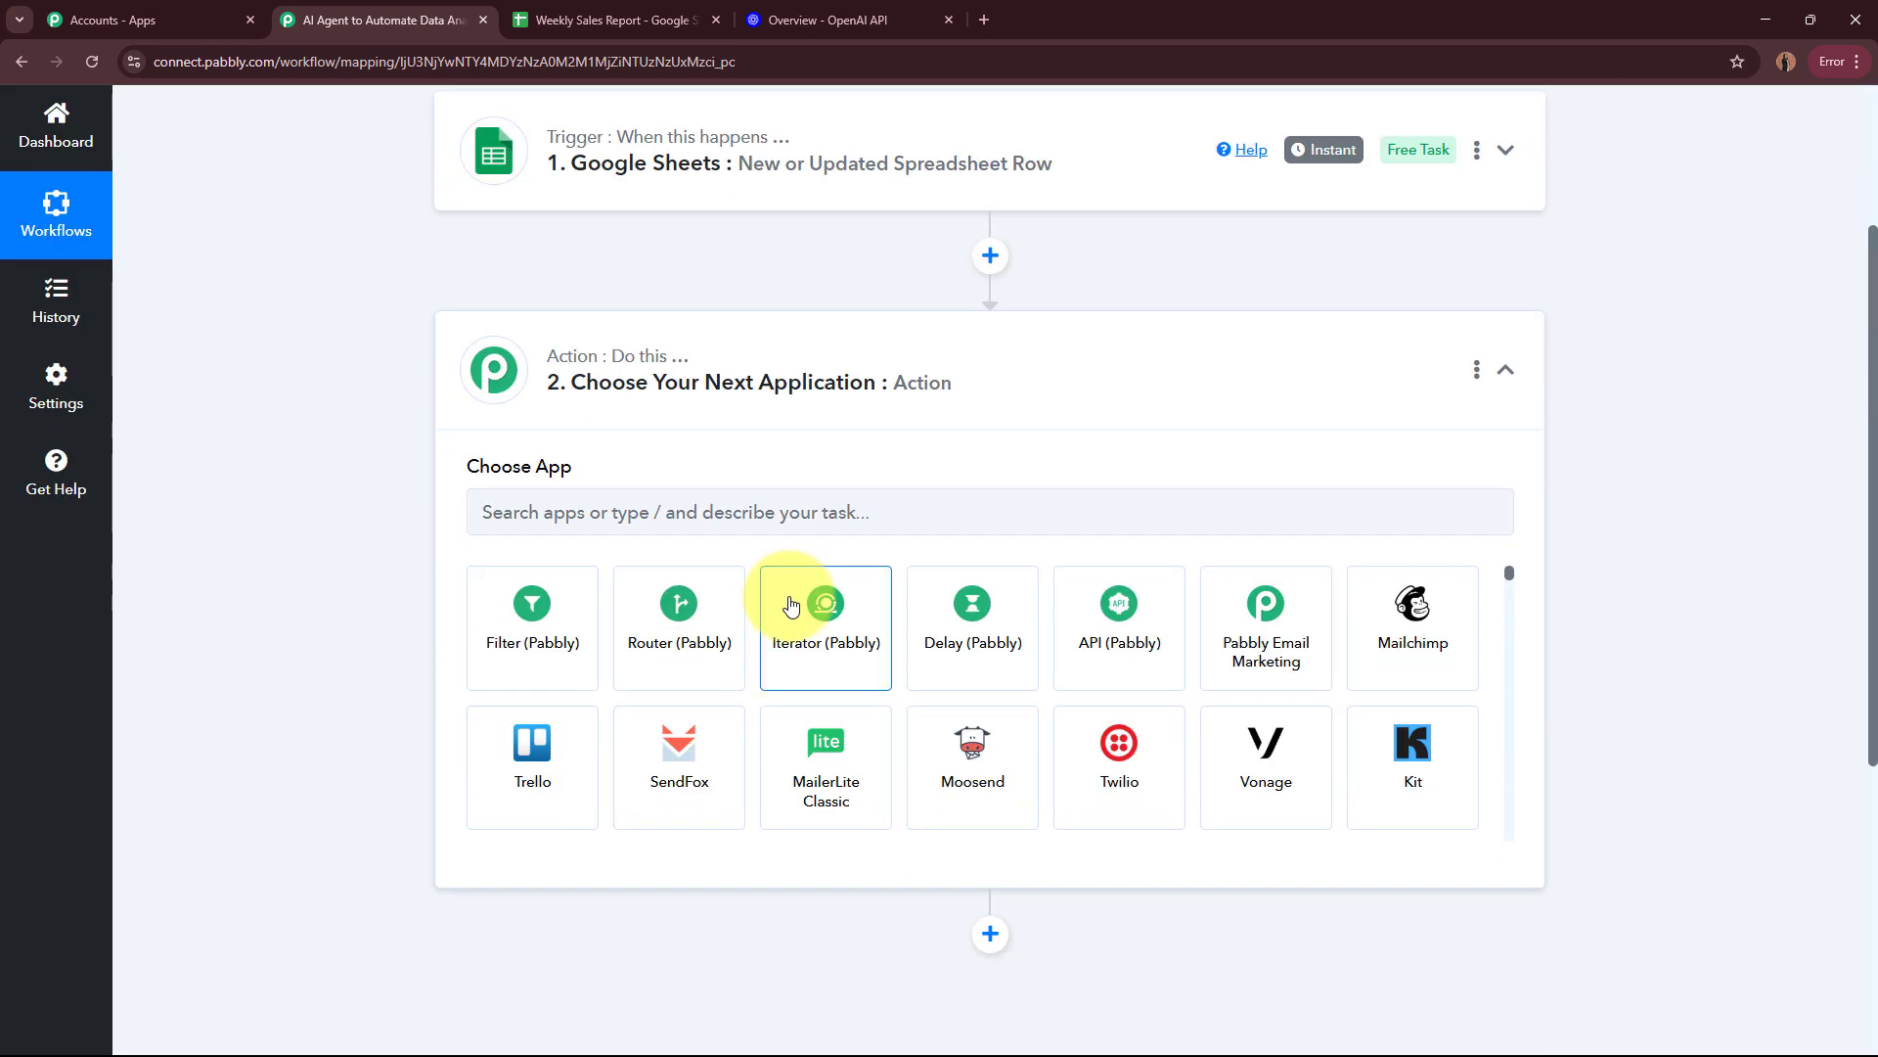
{"action": "left_click", "coordinate": [885, 511]}
{"action": "type", "text": "Open"}
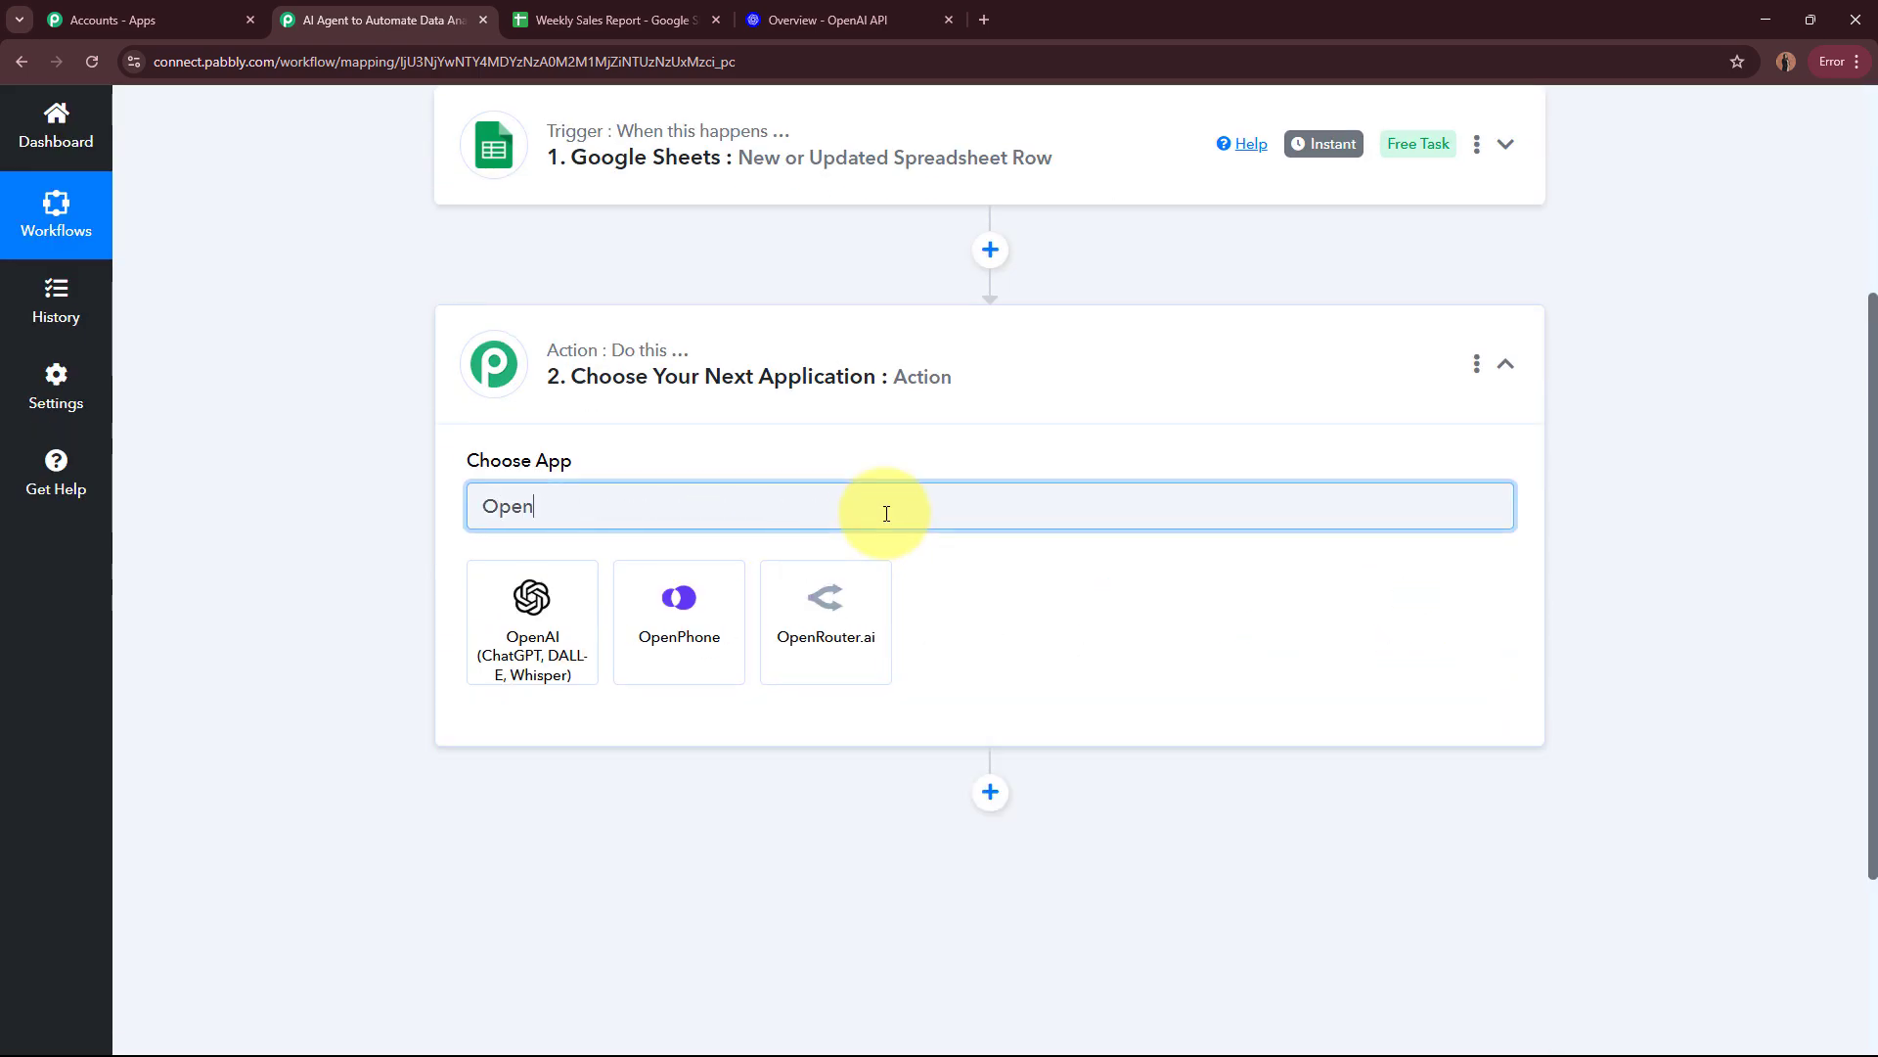
{"action": "type", "text": "ai"}
{"action": "left_click", "coordinate": [543, 619]}
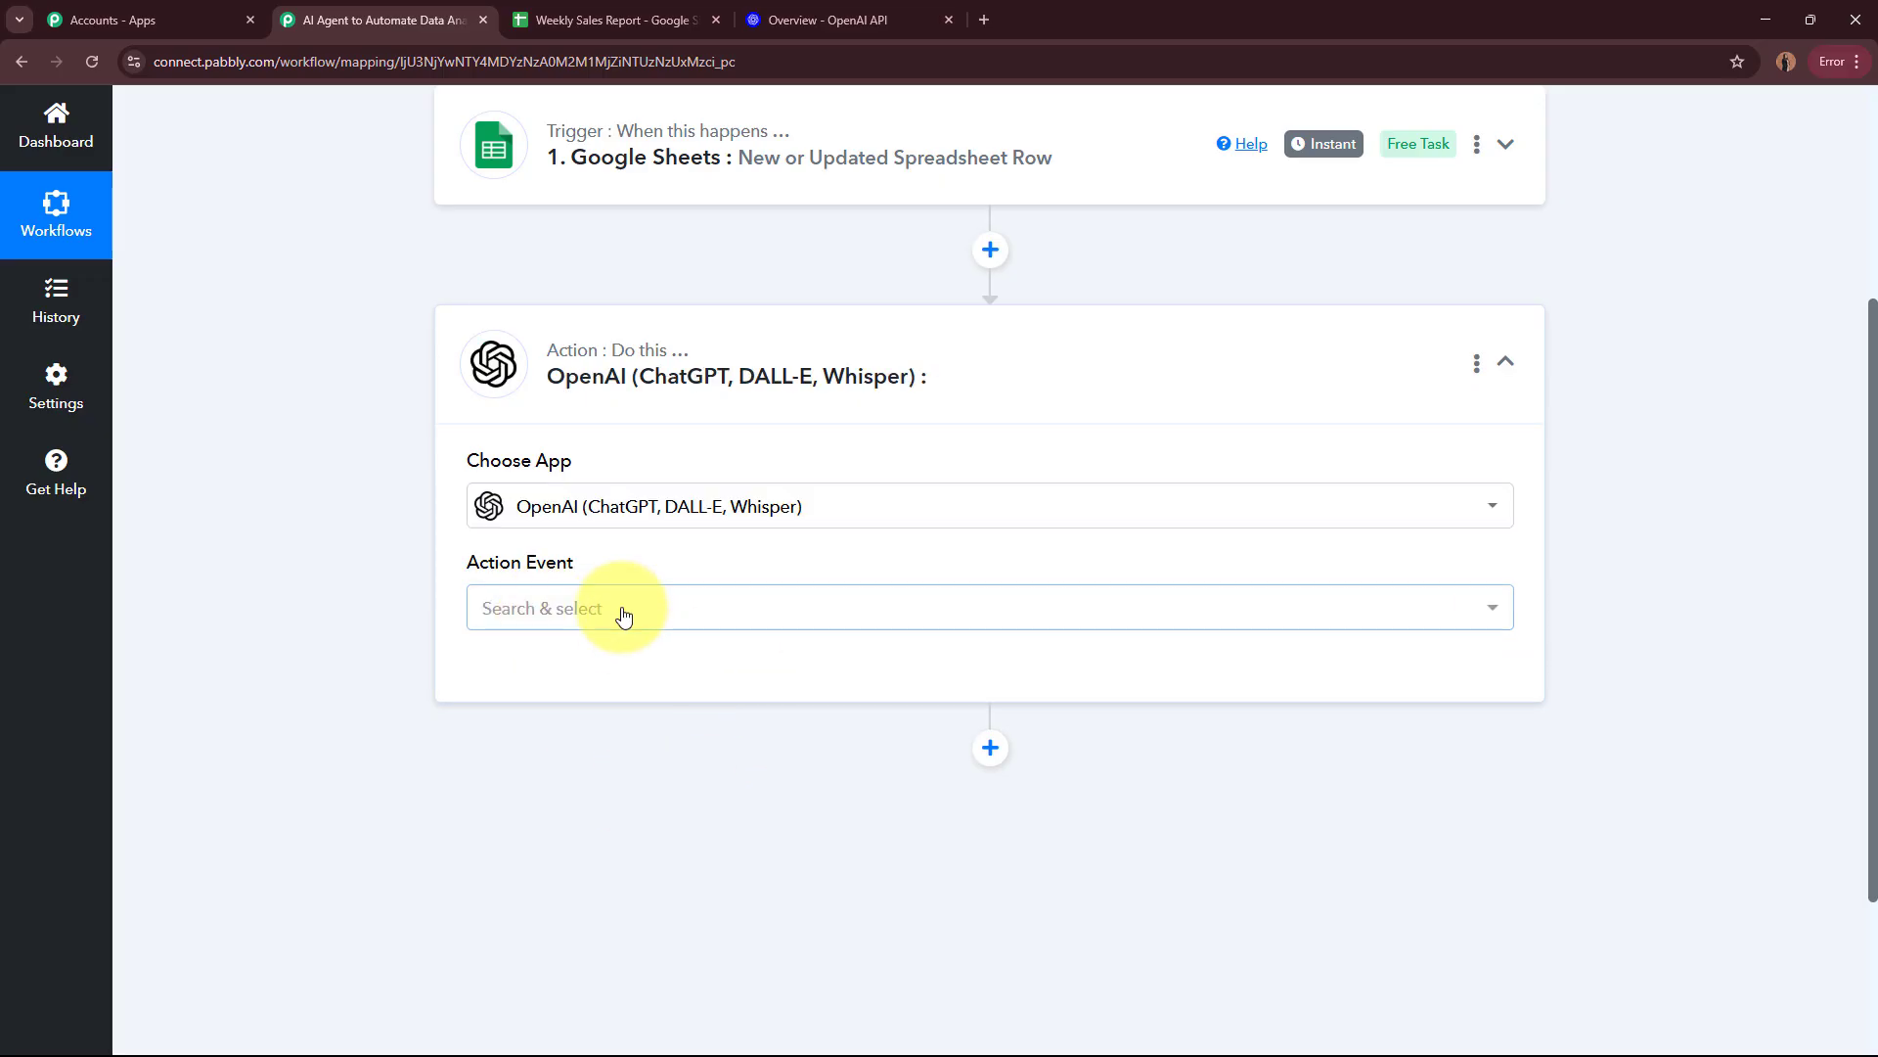
{"action": "left_click", "coordinate": [623, 613]}
{"action": "left_click", "coordinate": [656, 262]}
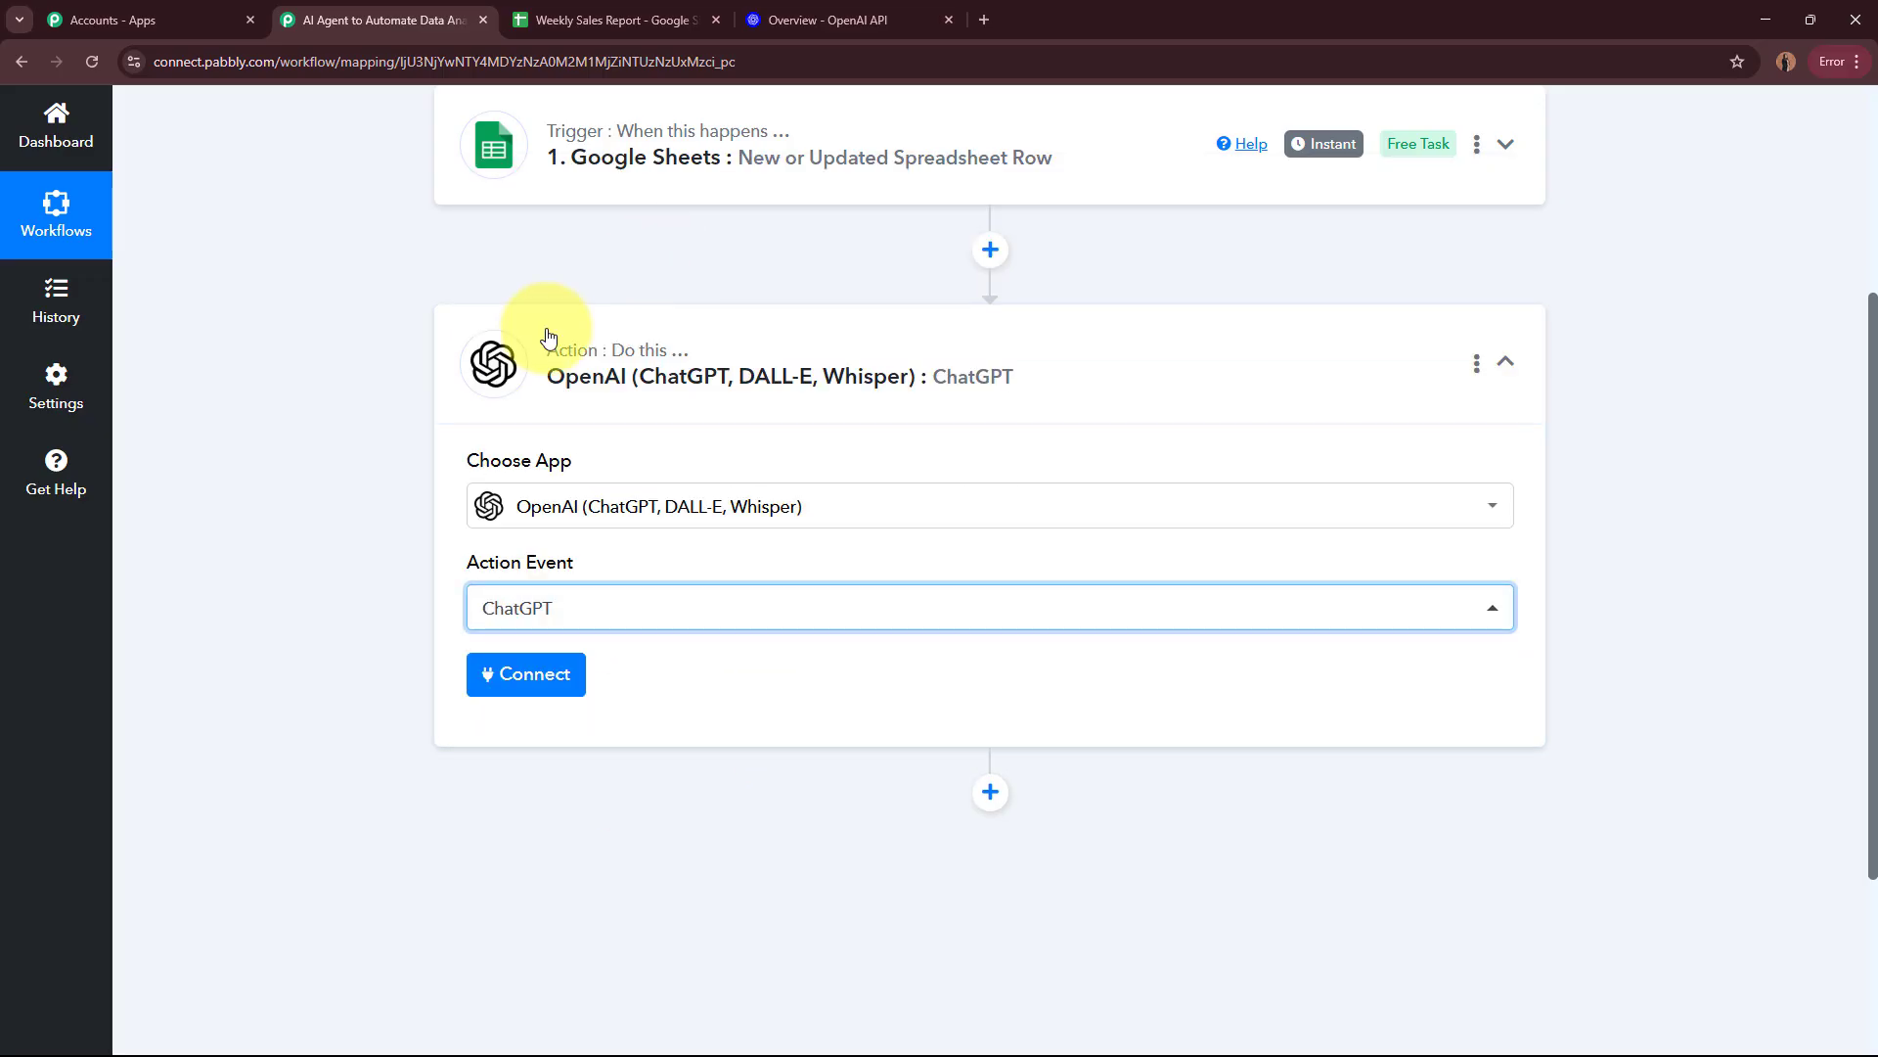
Step: Start adding a new OpenAI connection for the ChatGPT action and open the linked OpenAI API Keys page
{"action": "left_click", "coordinate": [544, 675]}
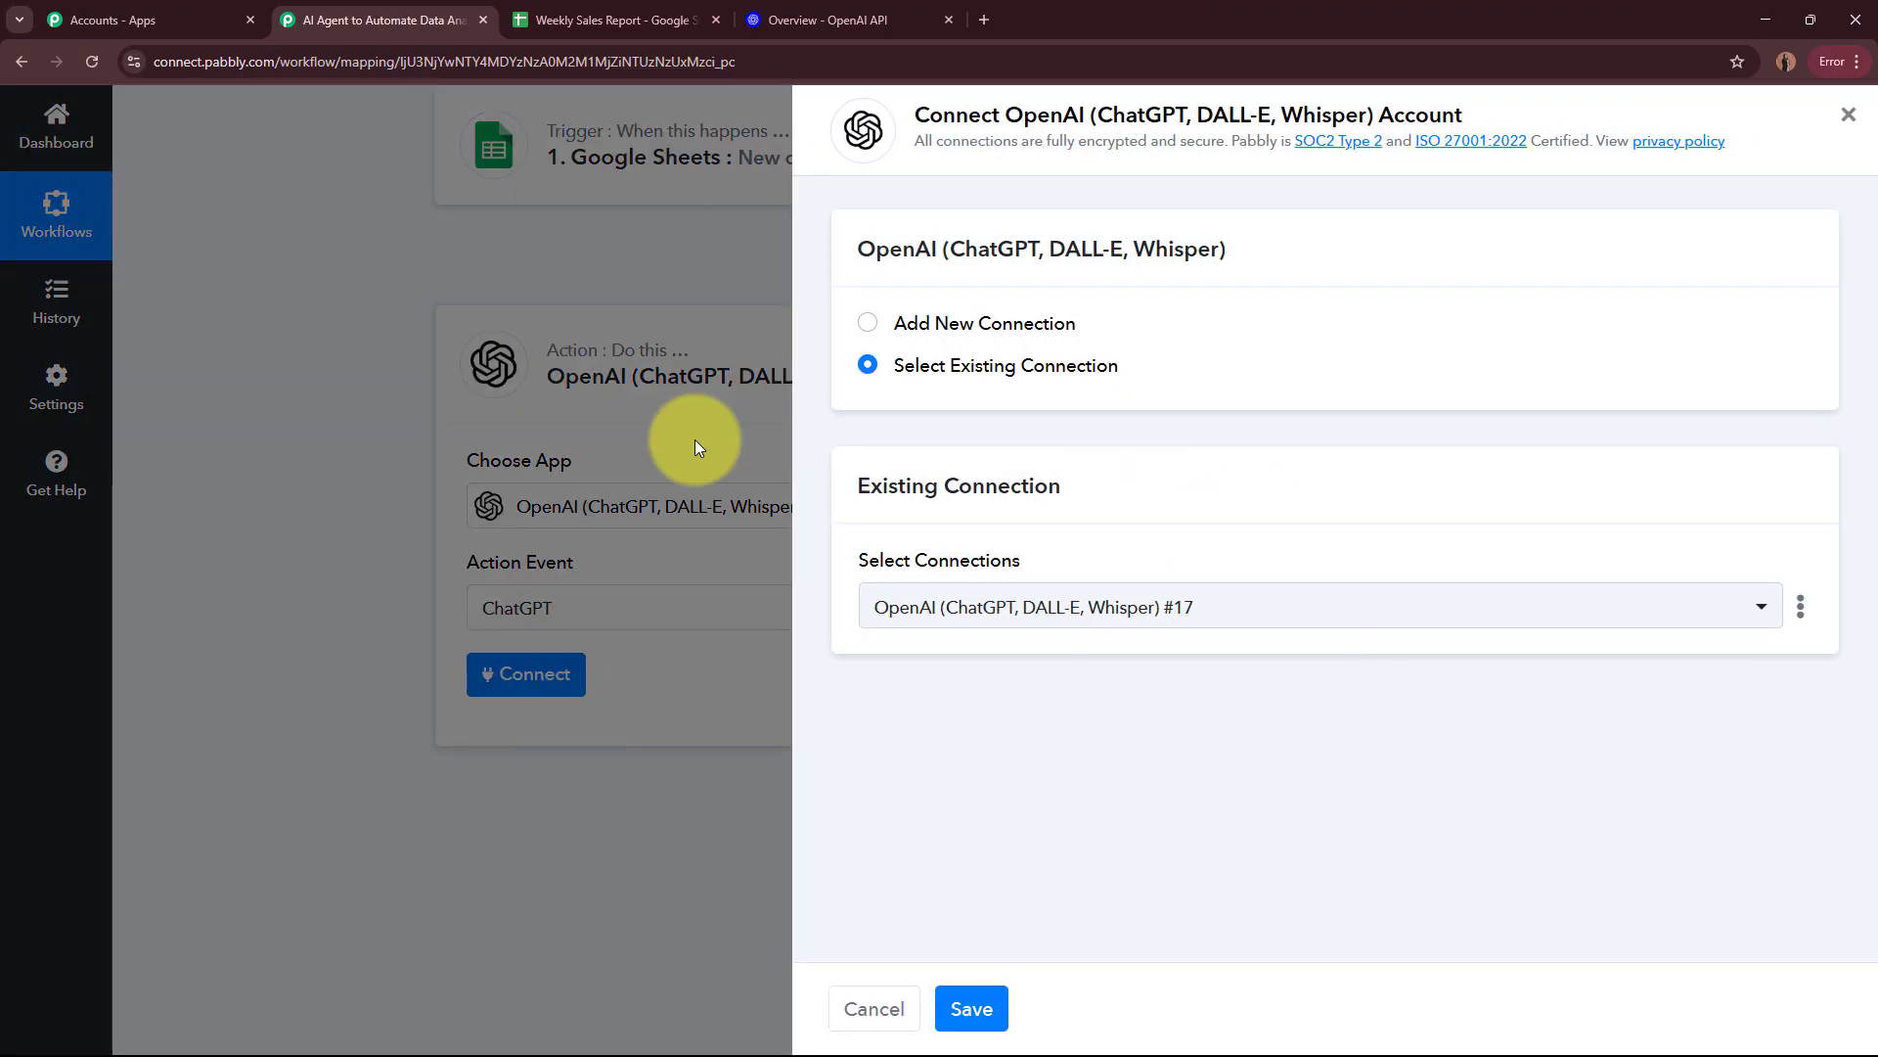
{"action": "left_click", "coordinate": [866, 326]}
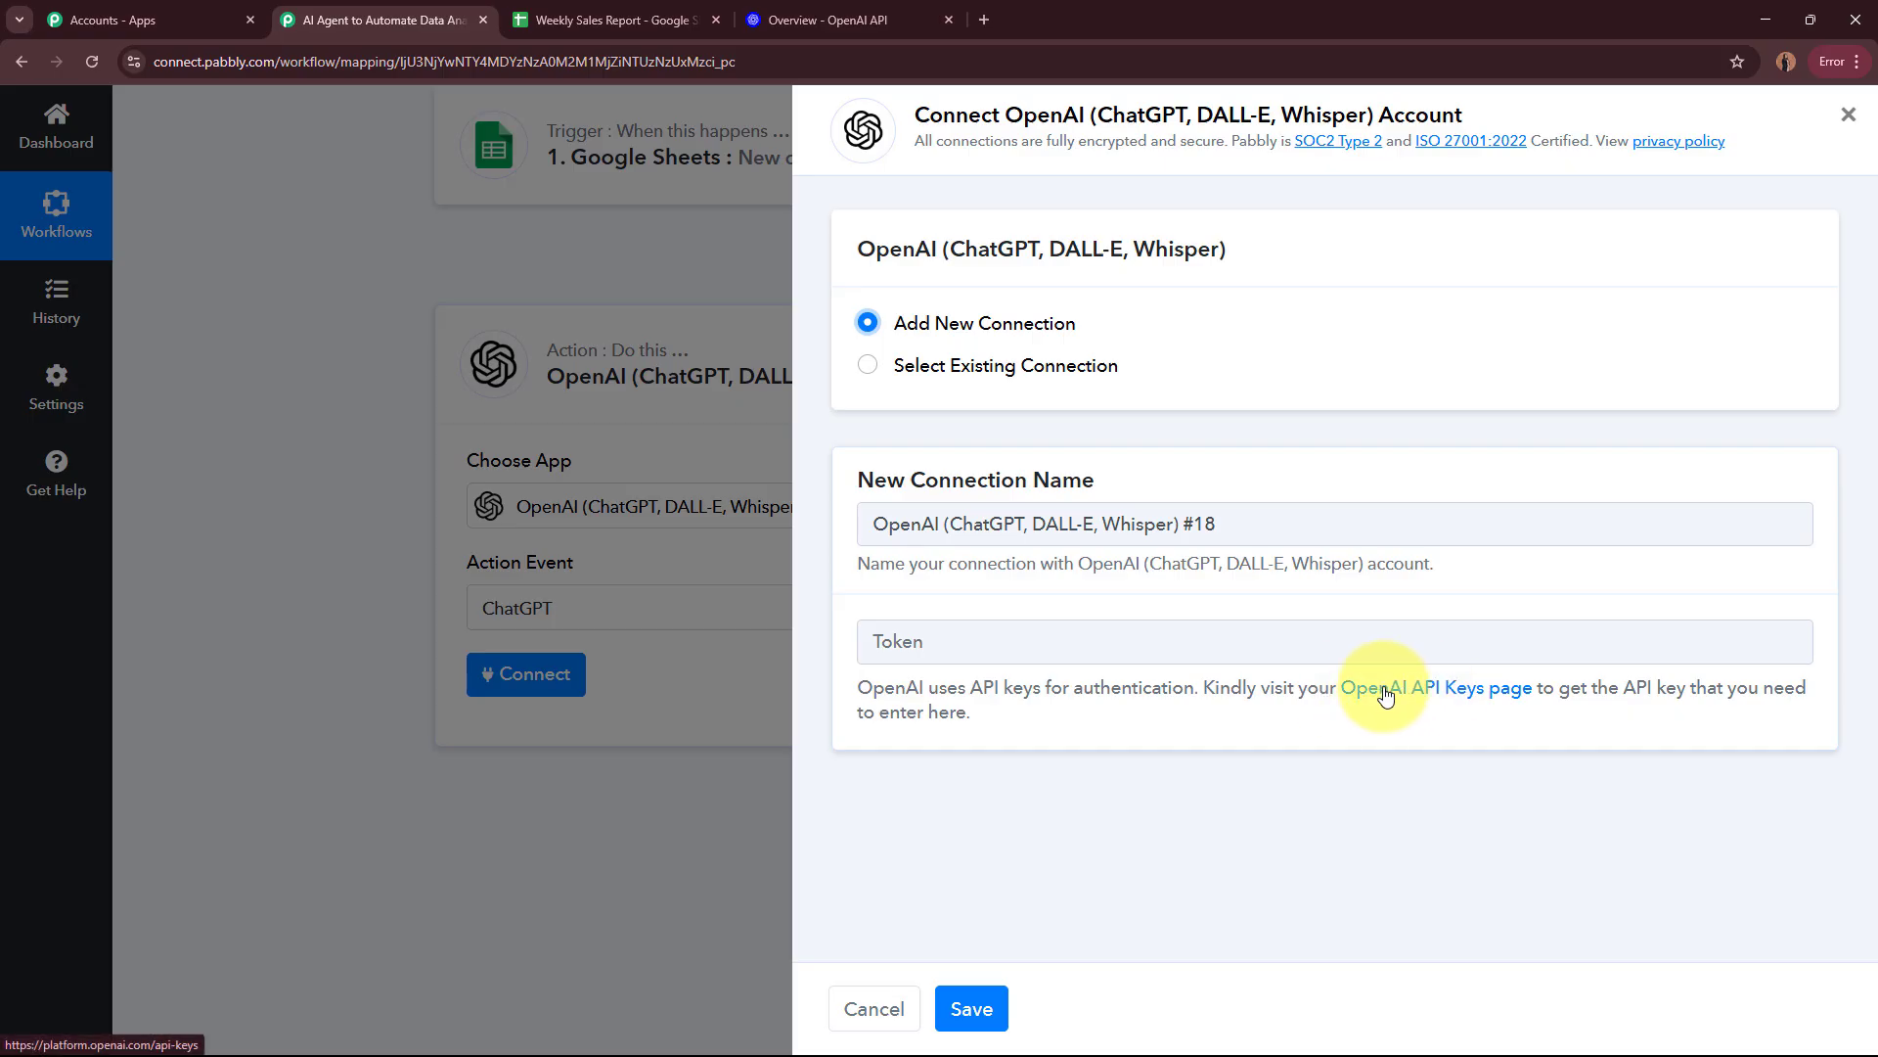
{"action": "left_click", "coordinate": [1480, 692]}
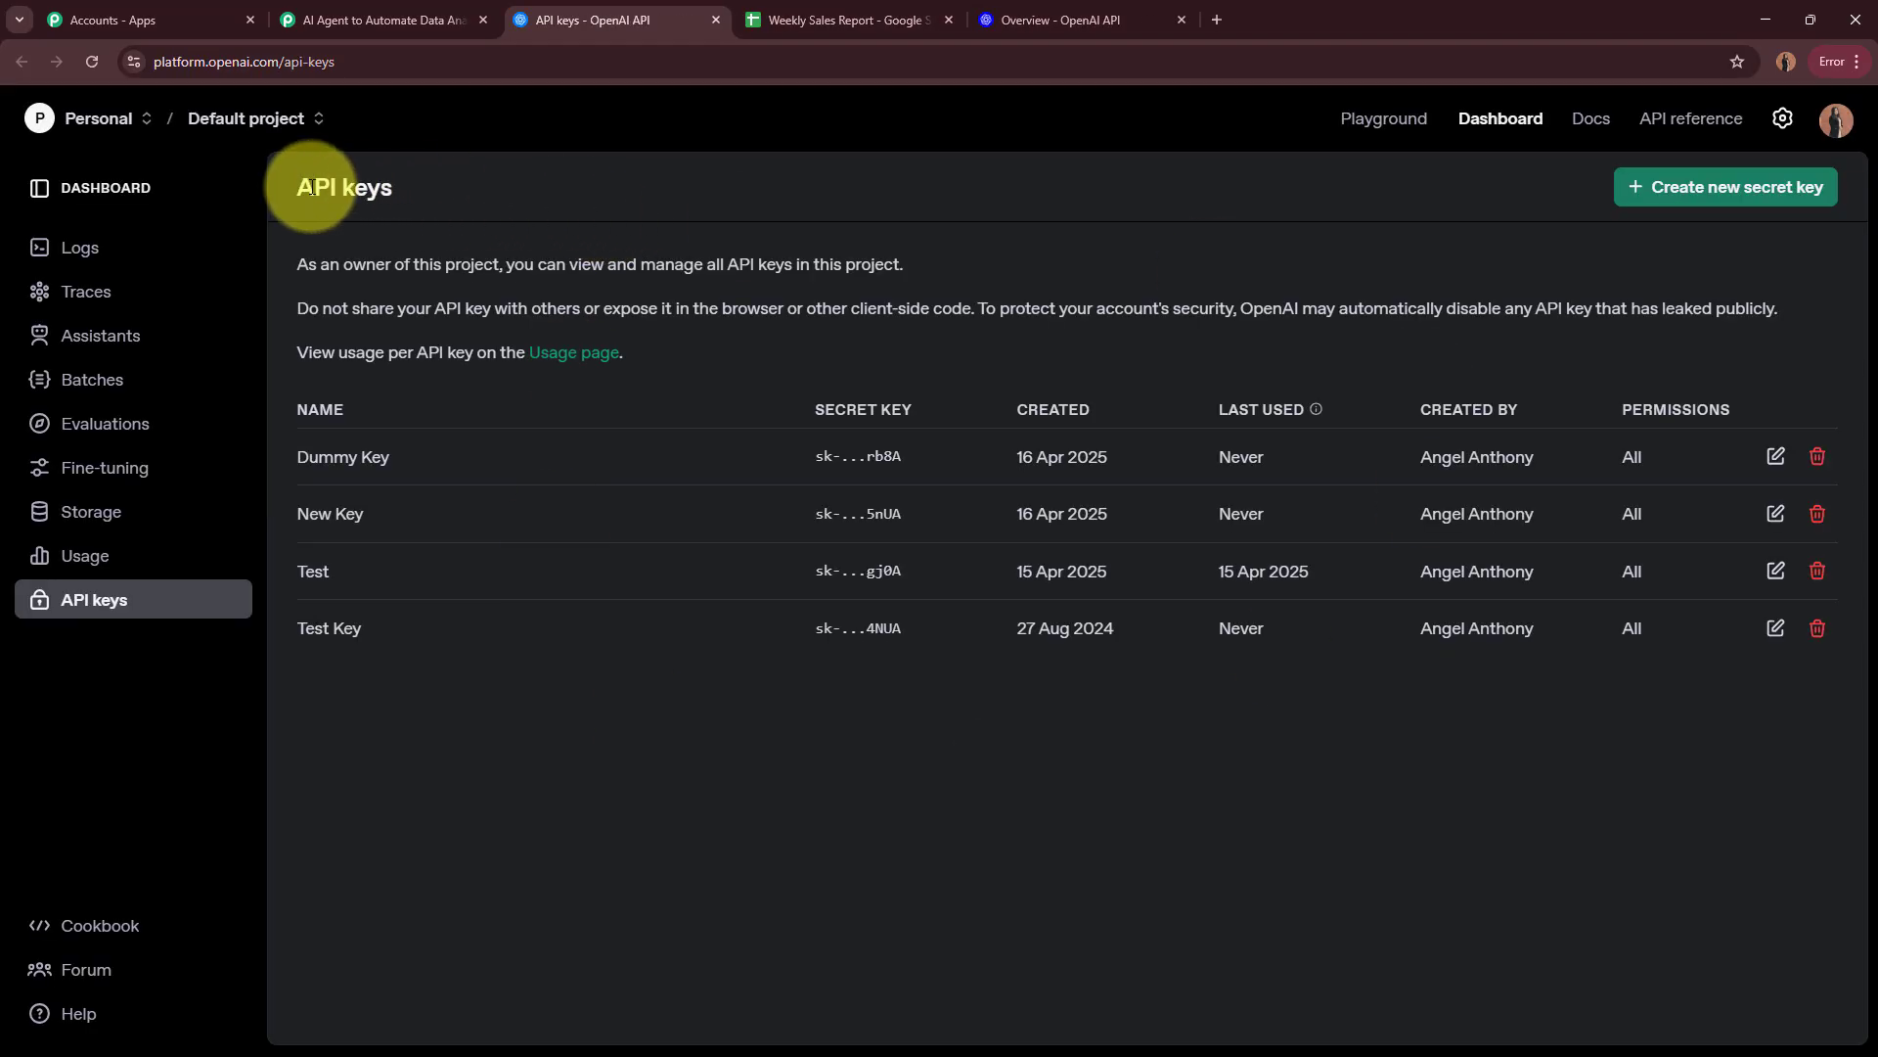
{"action": "left_click_drag", "start_coordinate": [300, 189], "coordinate": [419, 195]}
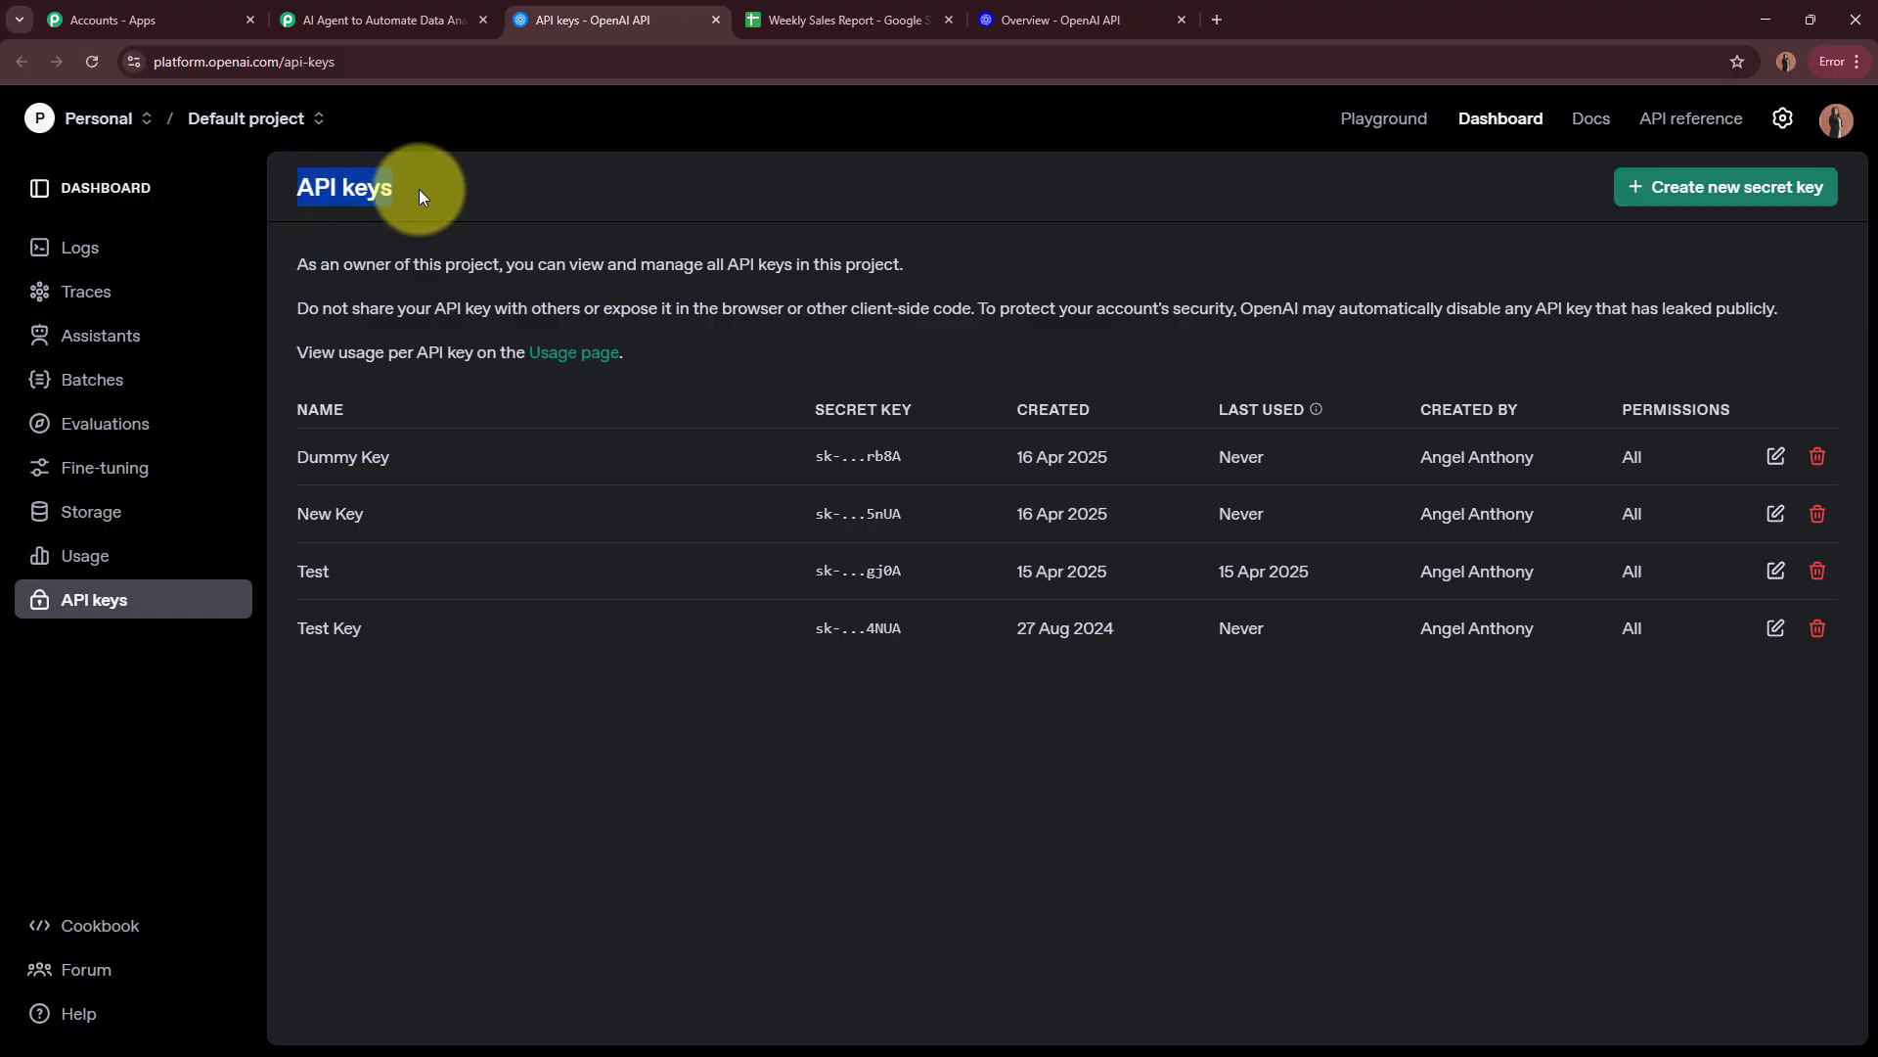
{"action": "left_click", "coordinate": [713, 190]}
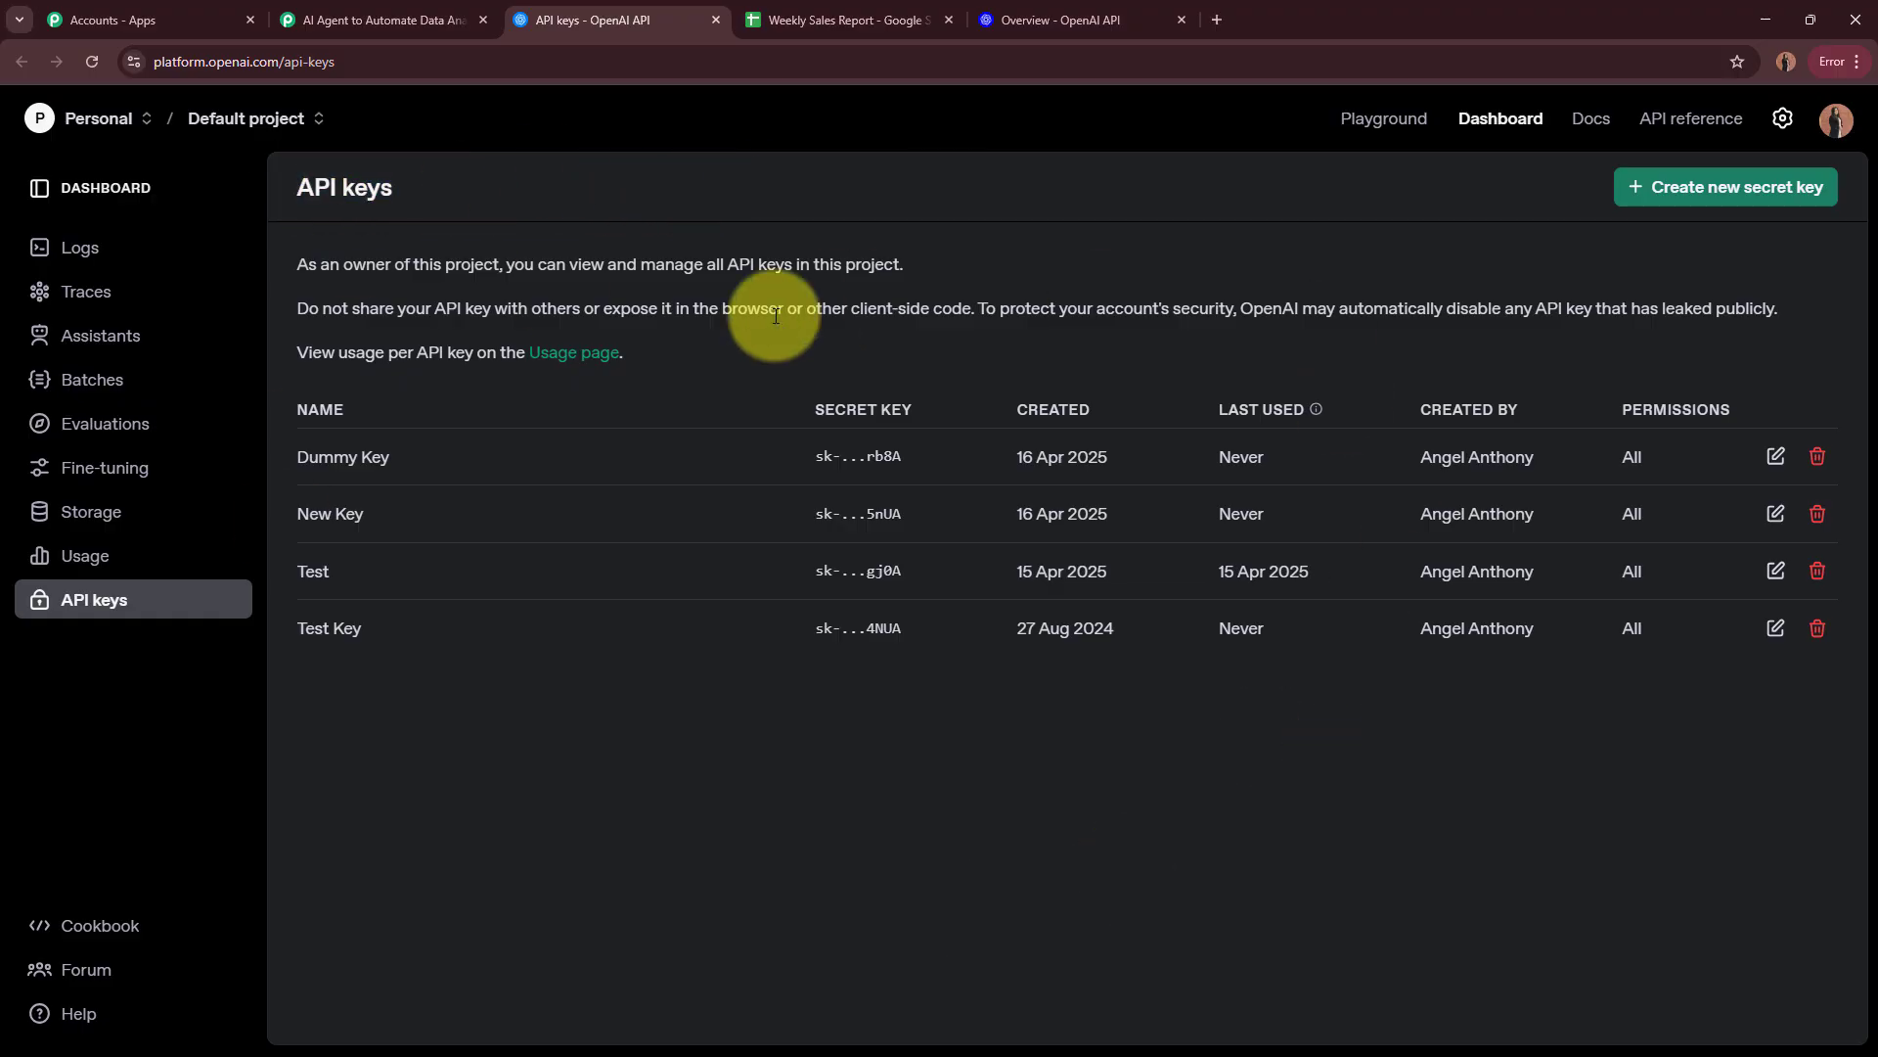
Step: Start a new OpenAI secret key and name it Data Analysis Key
{"action": "left_click", "coordinate": [1814, 197]}
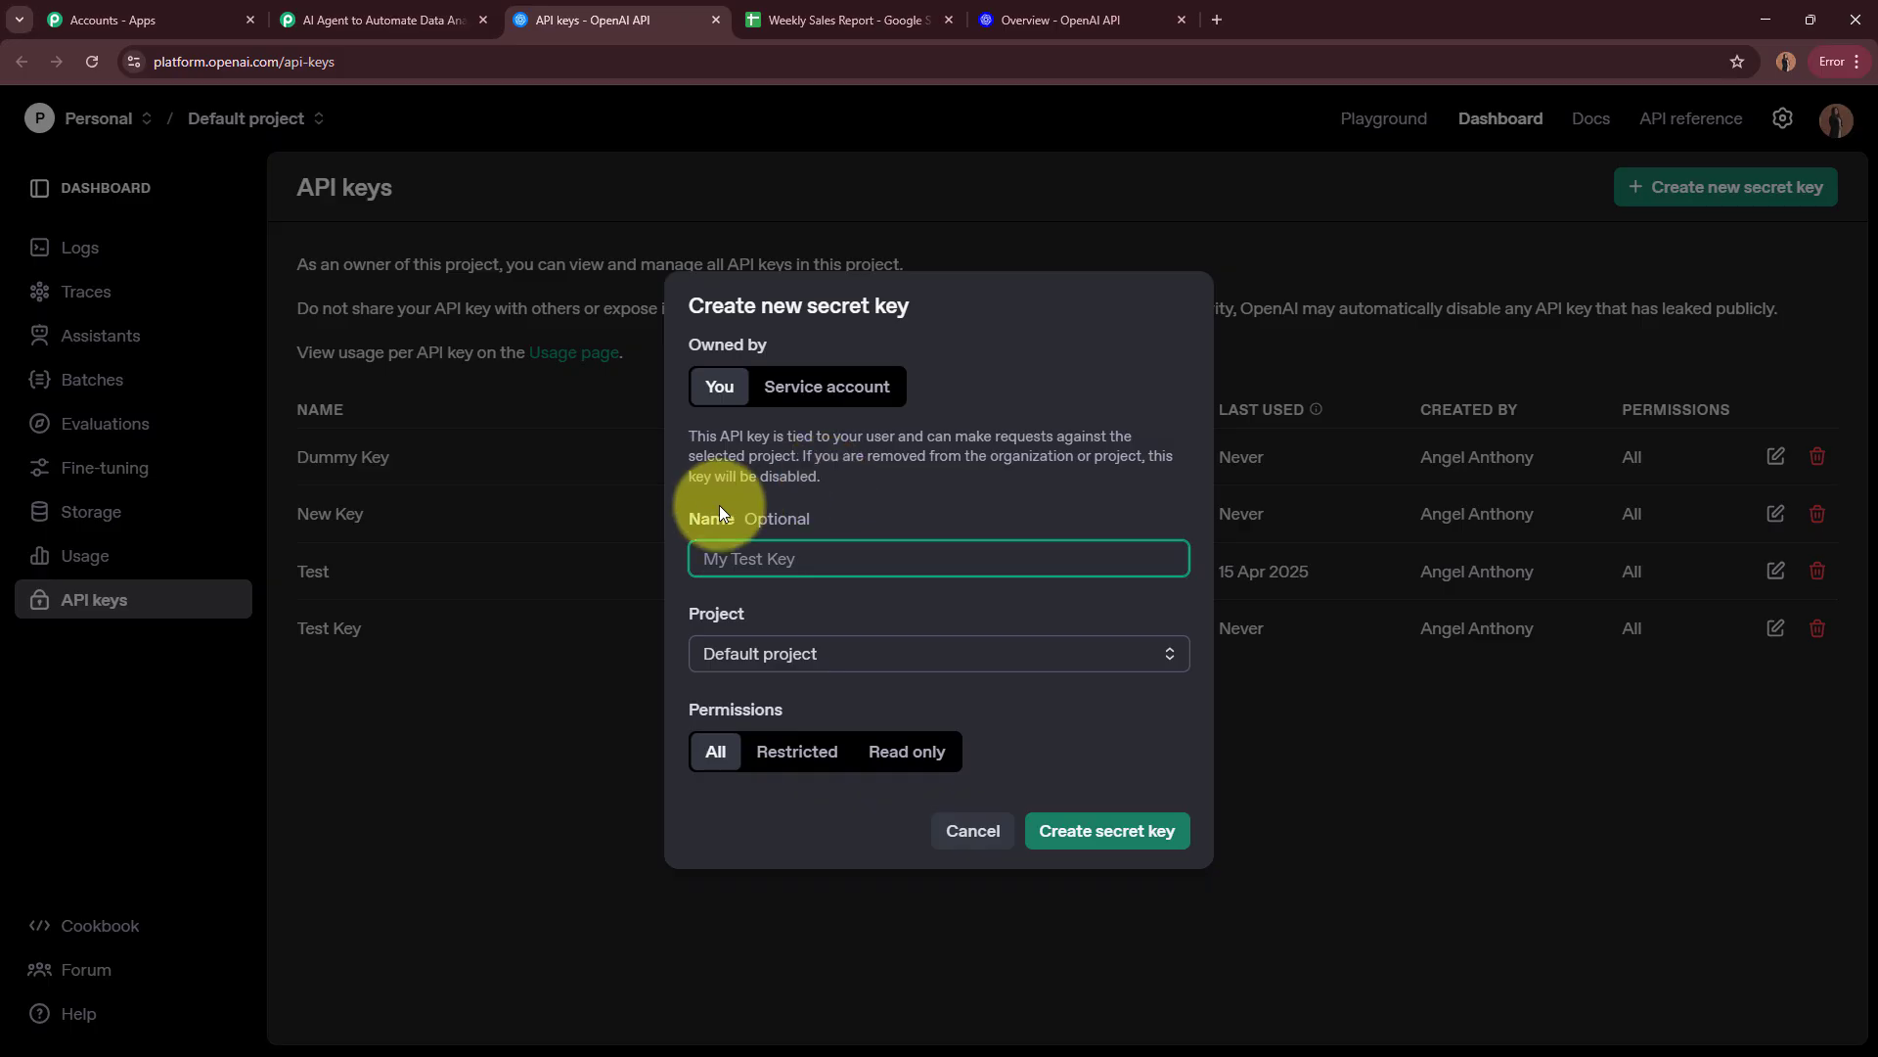
{"action": "left_click_drag", "start_coordinate": [689, 519], "coordinate": [786, 524]}
{"action": "left_click_drag", "start_coordinate": [682, 619], "coordinate": [782, 622]}
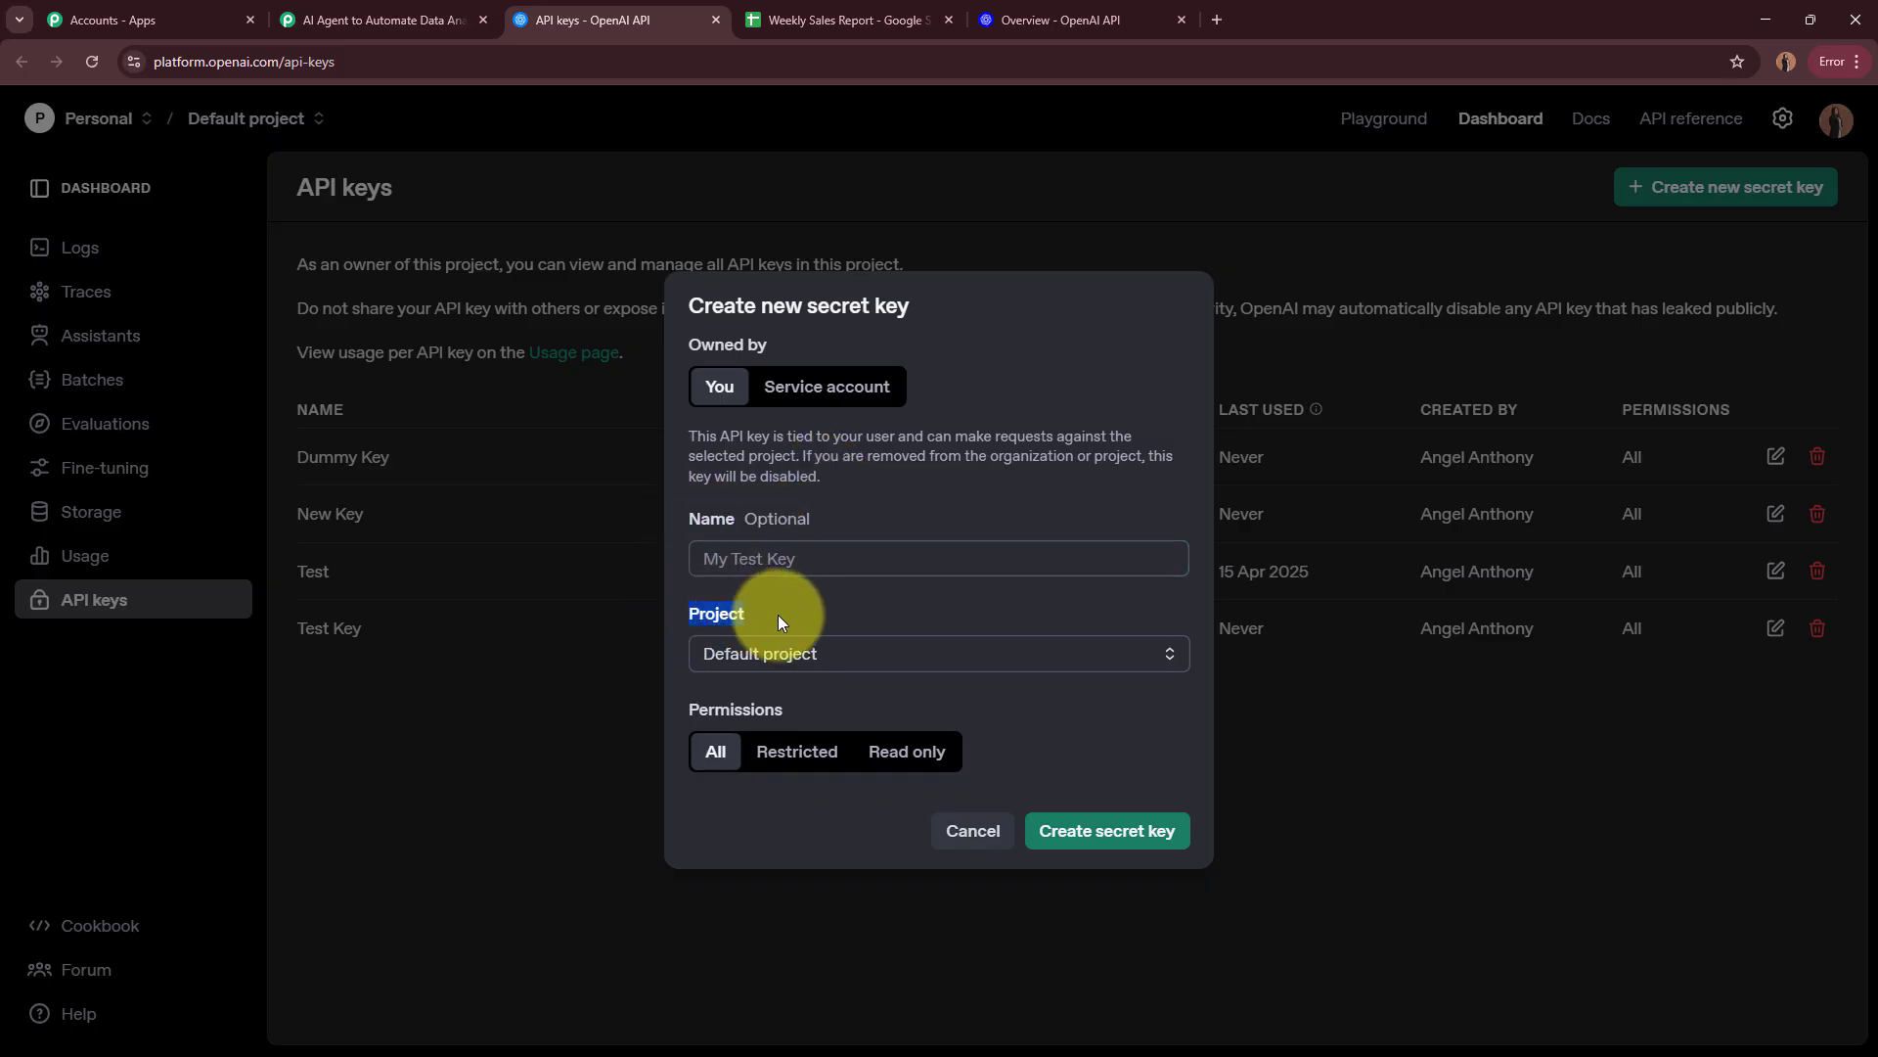
{"action": "left_click_drag", "start_coordinate": [689, 704], "coordinate": [828, 748]}
{"action": "left_click", "coordinate": [835, 562]}
{"action": "left_click", "coordinate": [805, 536]}
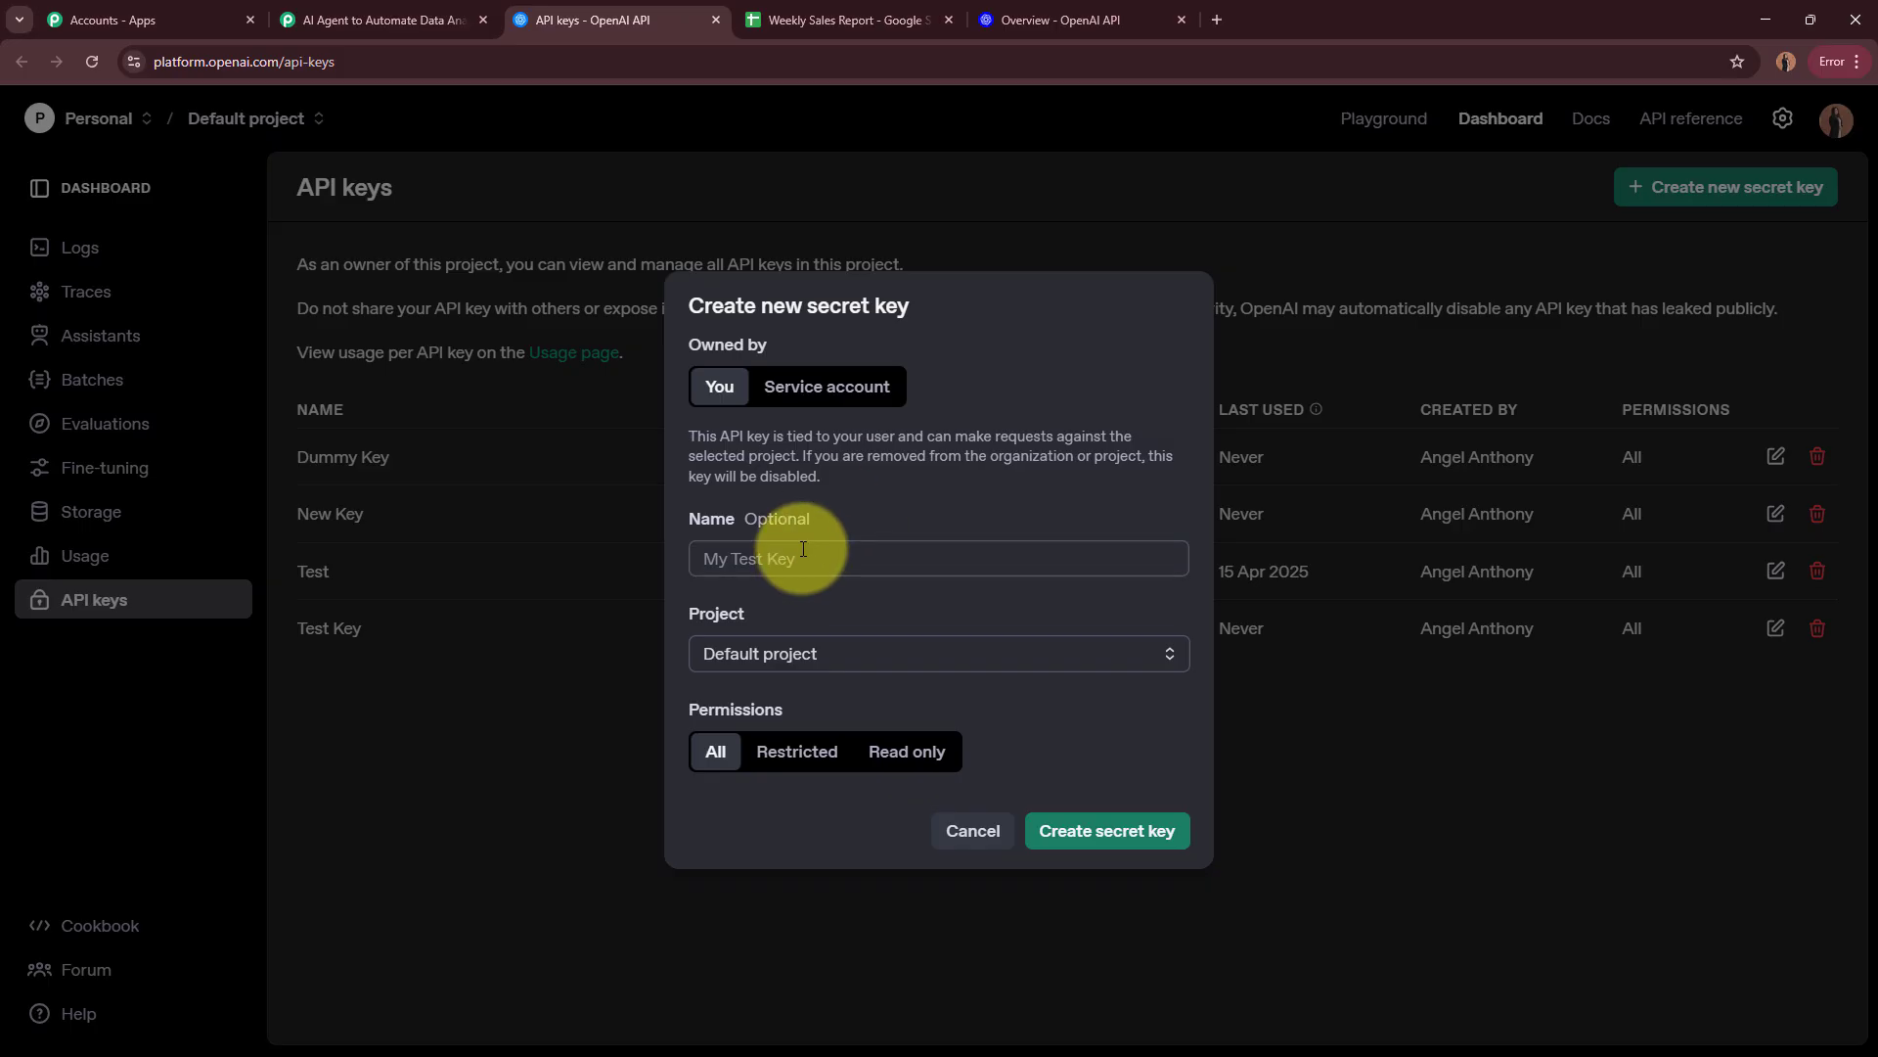
{"action": "left_click", "coordinate": [802, 555]}
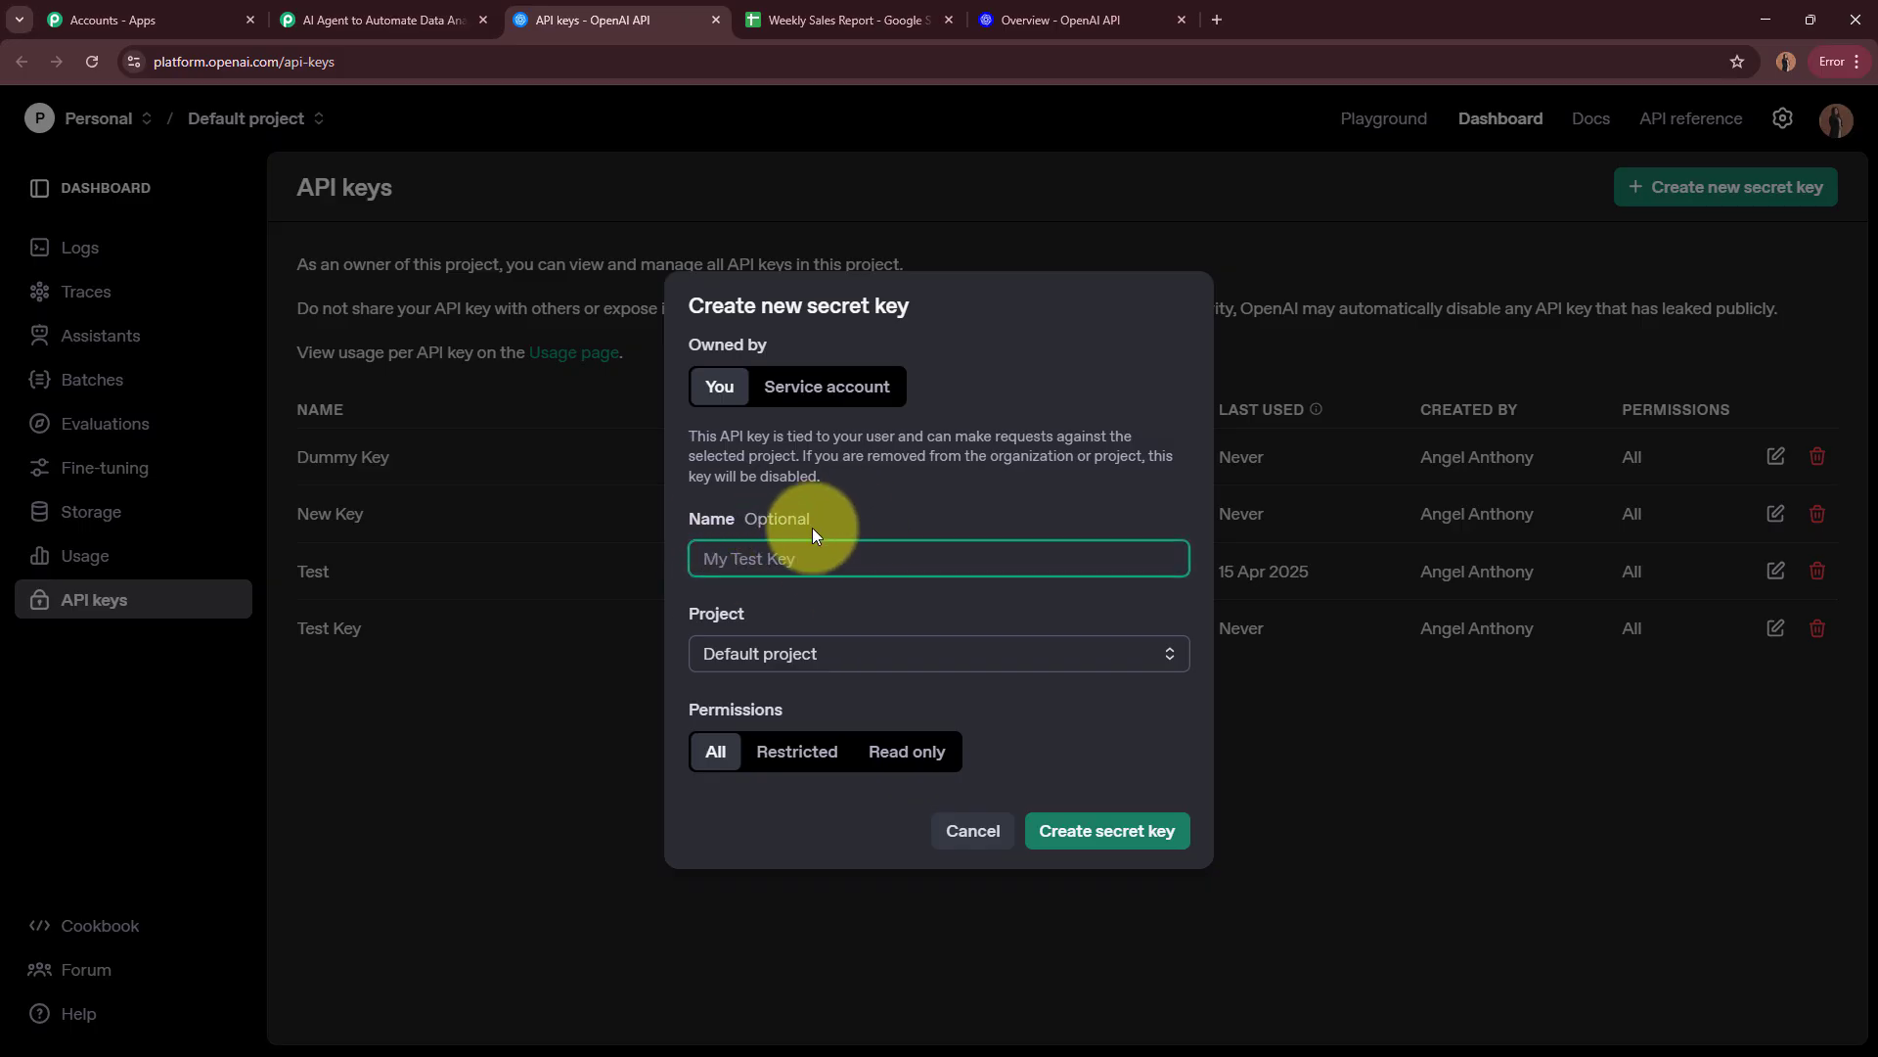
{"action": "type", "text": "Data Analysis Key"}
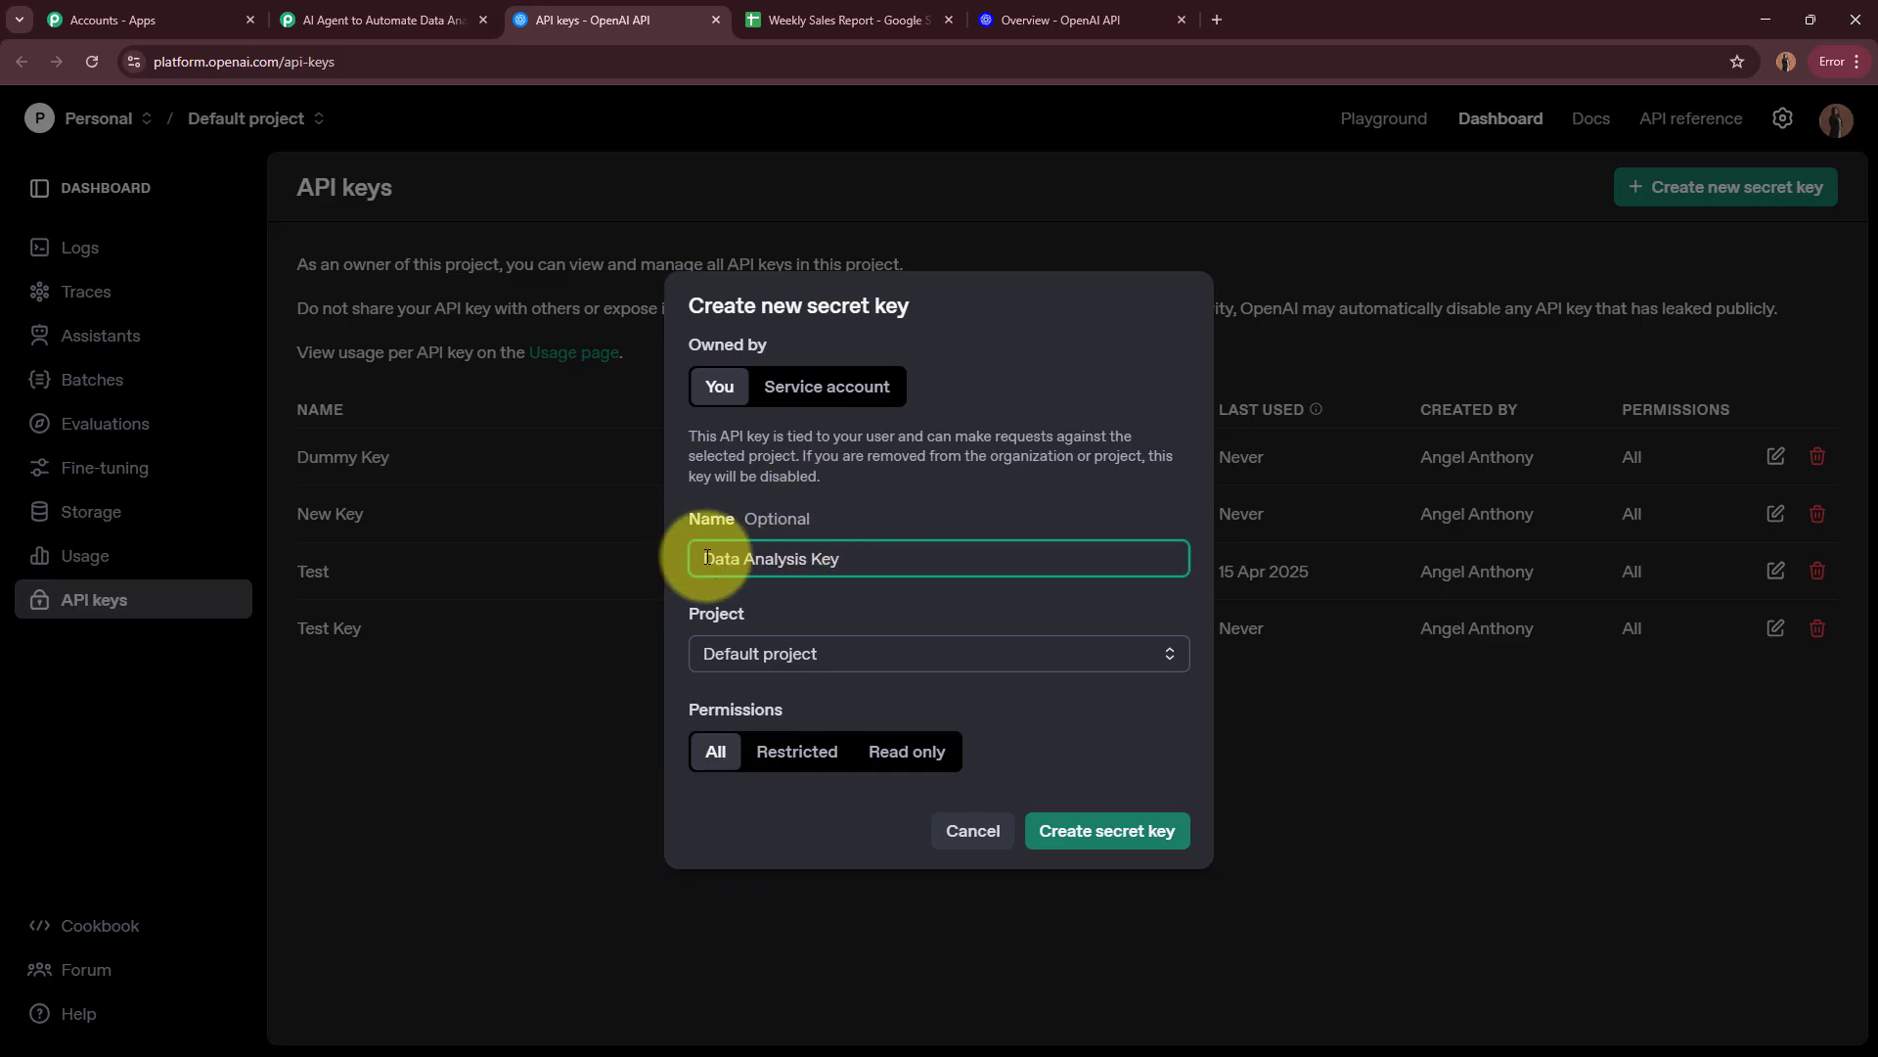
Step: Keep Default project and All permissions for the new secret key and generate it
{"action": "left_click", "coordinate": [847, 600]}
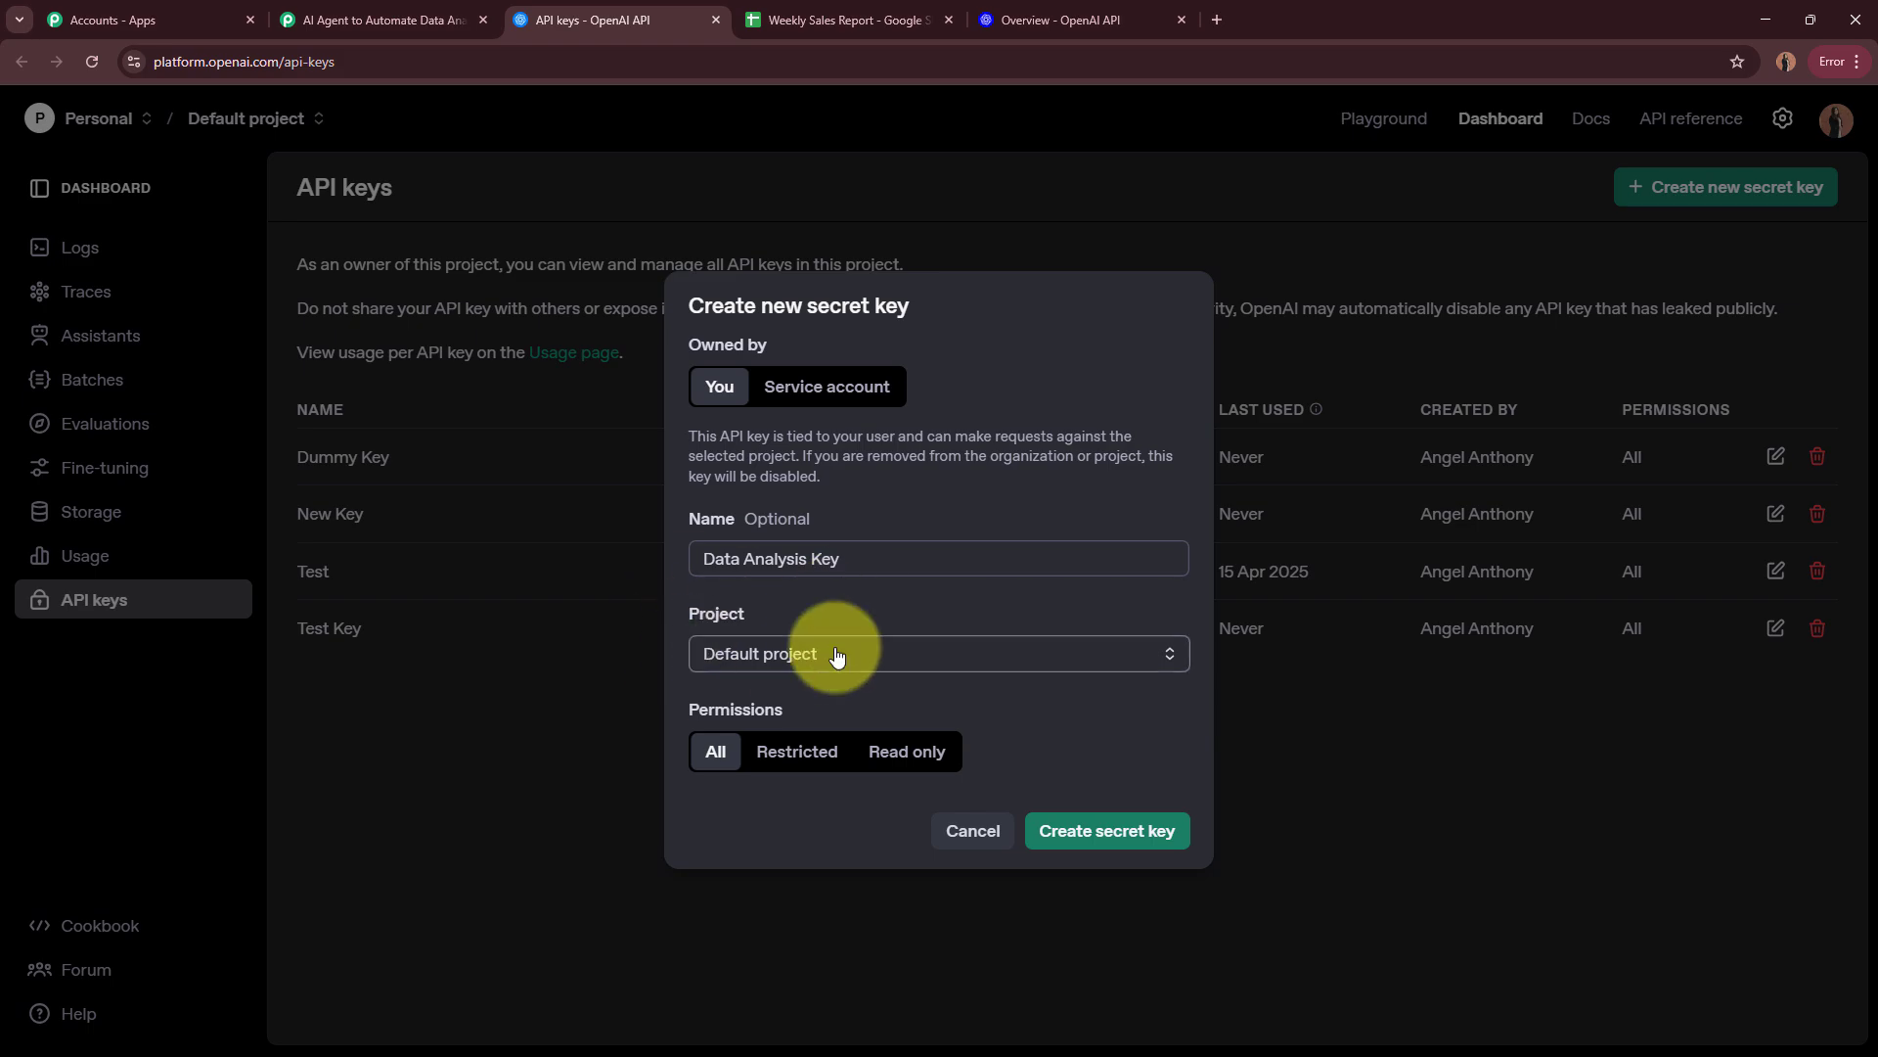
{"action": "left_click", "coordinate": [768, 653]}
{"action": "left_click", "coordinate": [786, 705]}
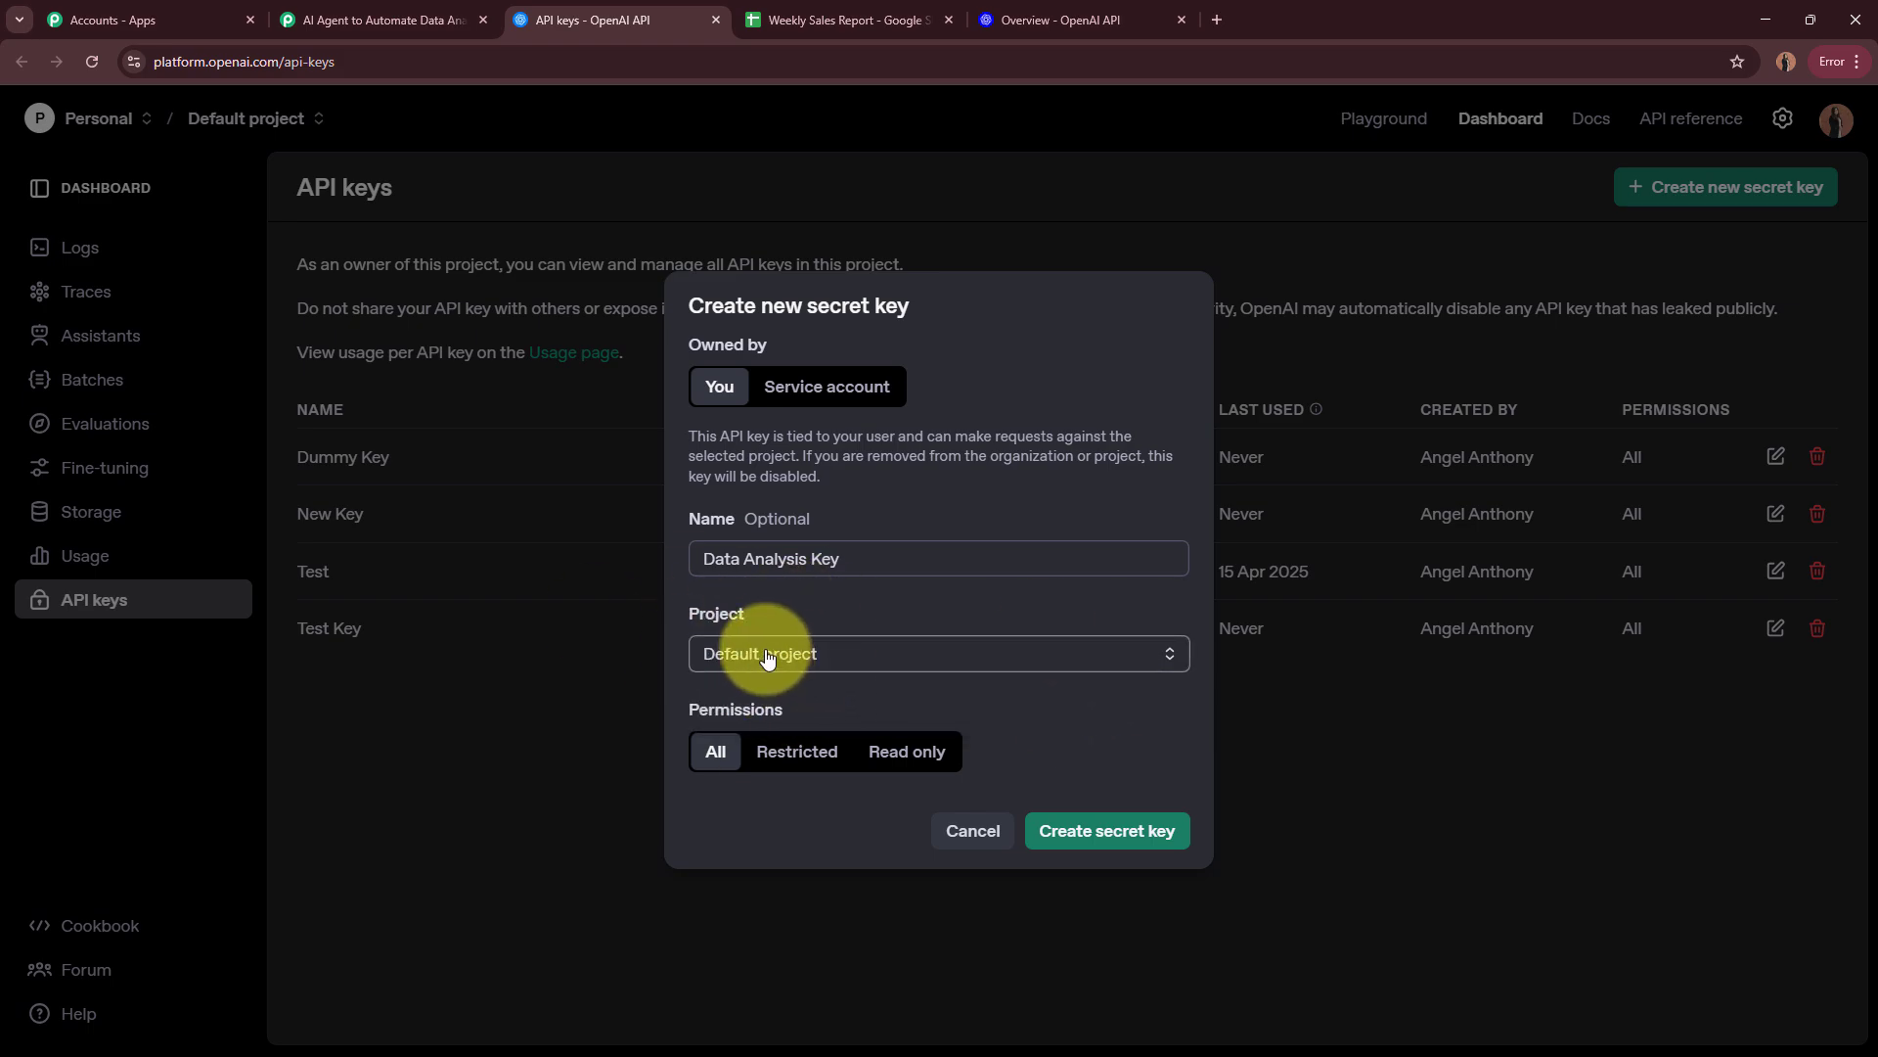
{"action": "left_click_drag", "start_coordinate": [686, 709], "coordinate": [788, 706]}
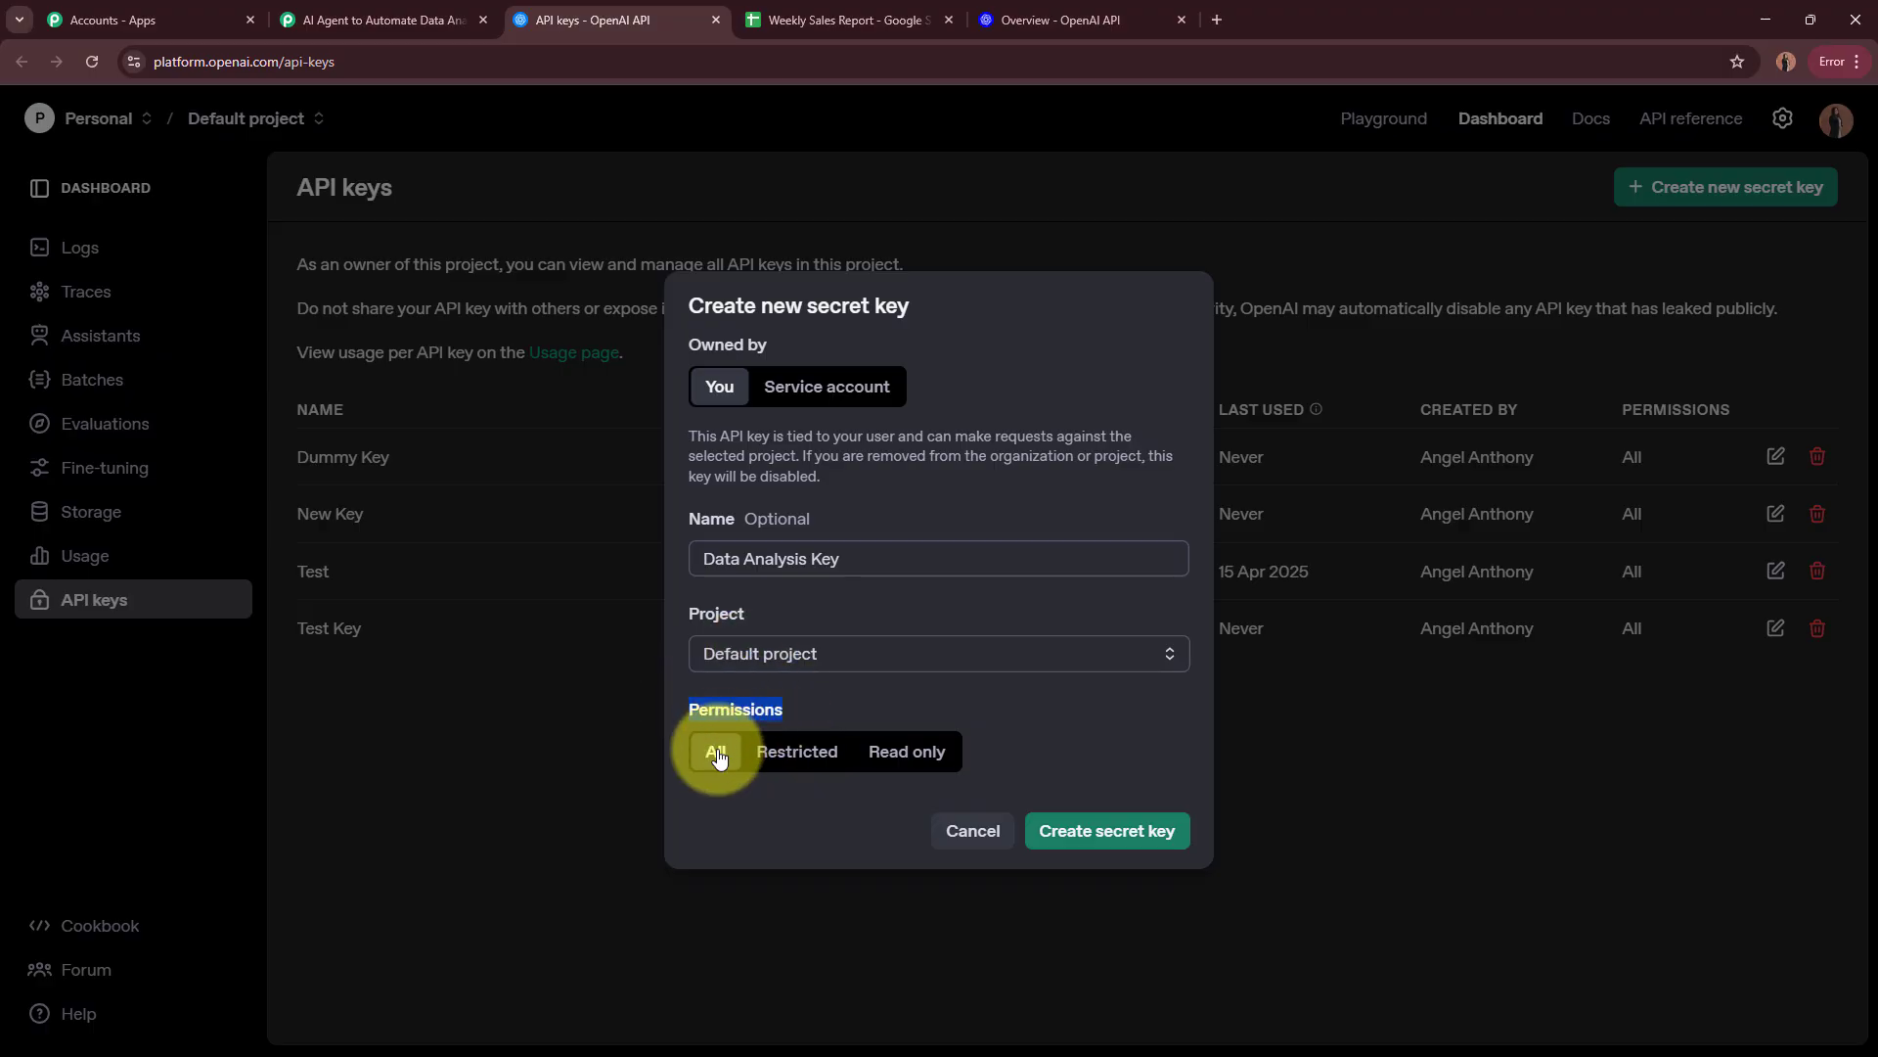
{"action": "left_click", "coordinate": [736, 783]}
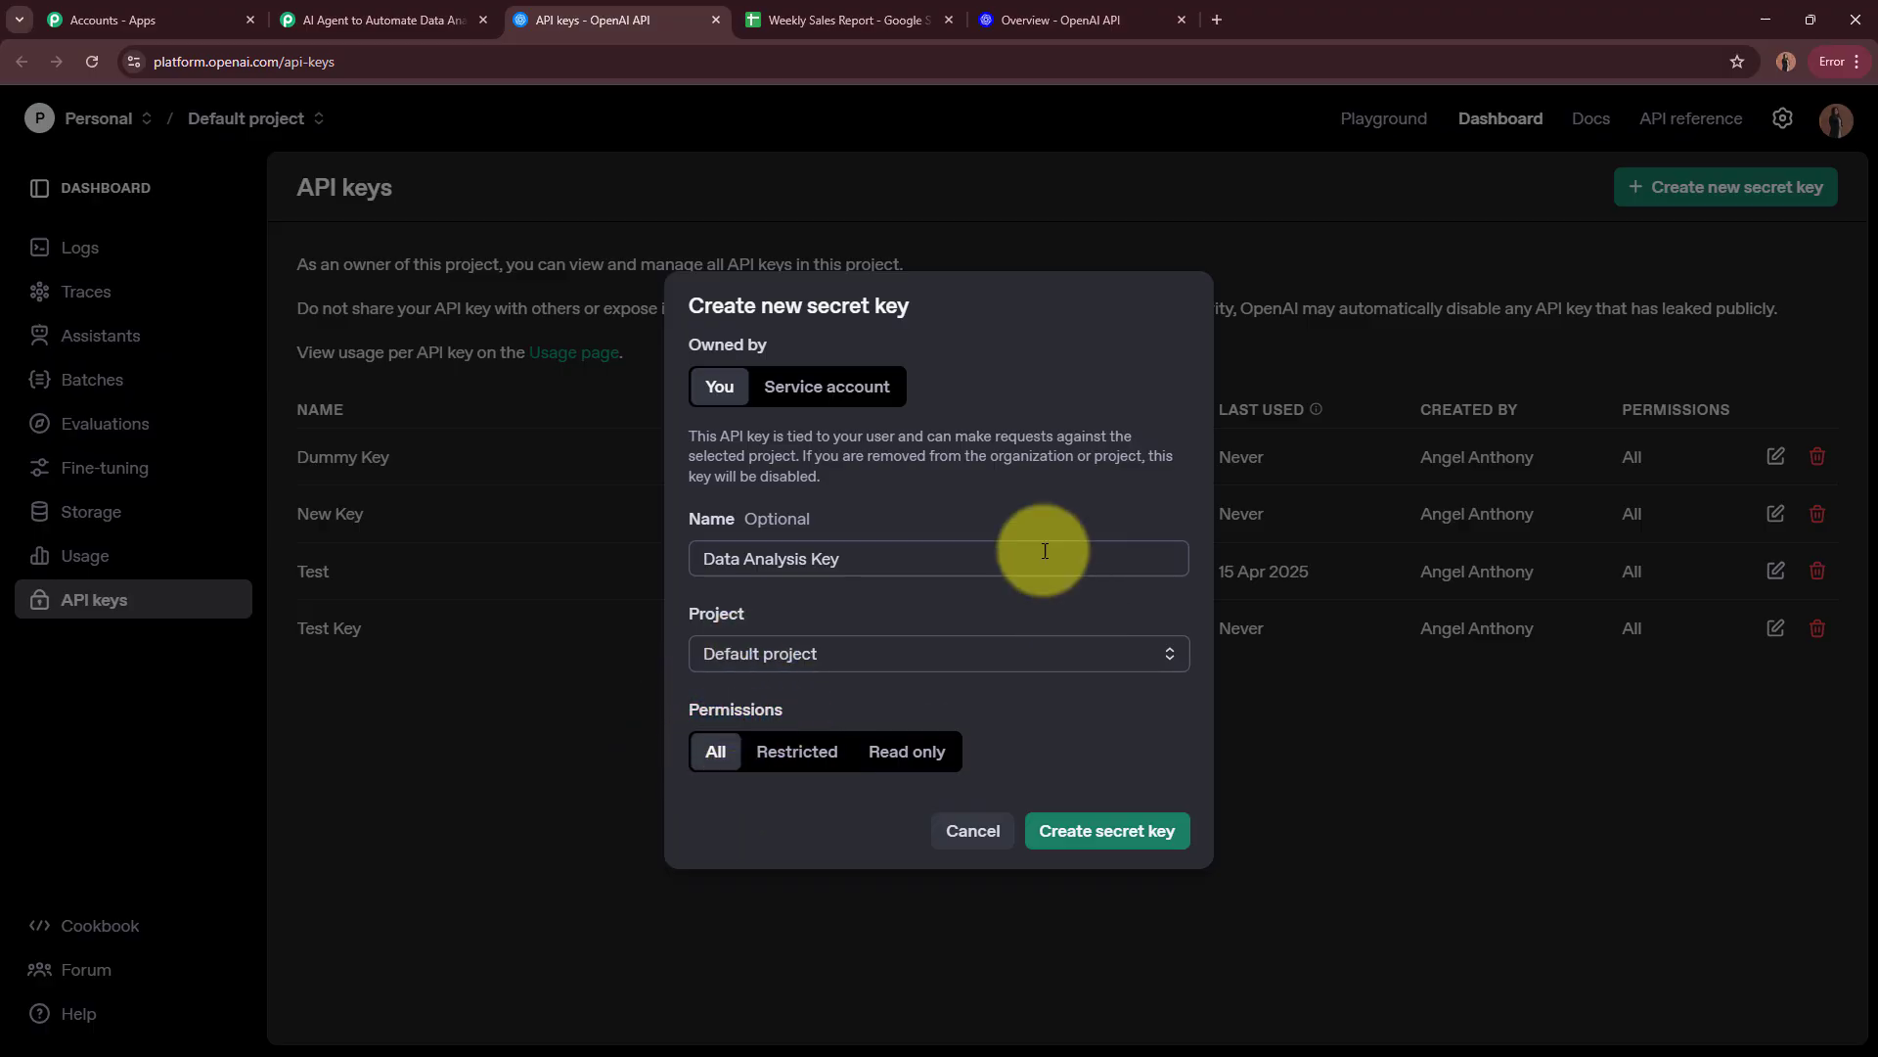
{"action": "left_click", "coordinate": [1103, 829]}
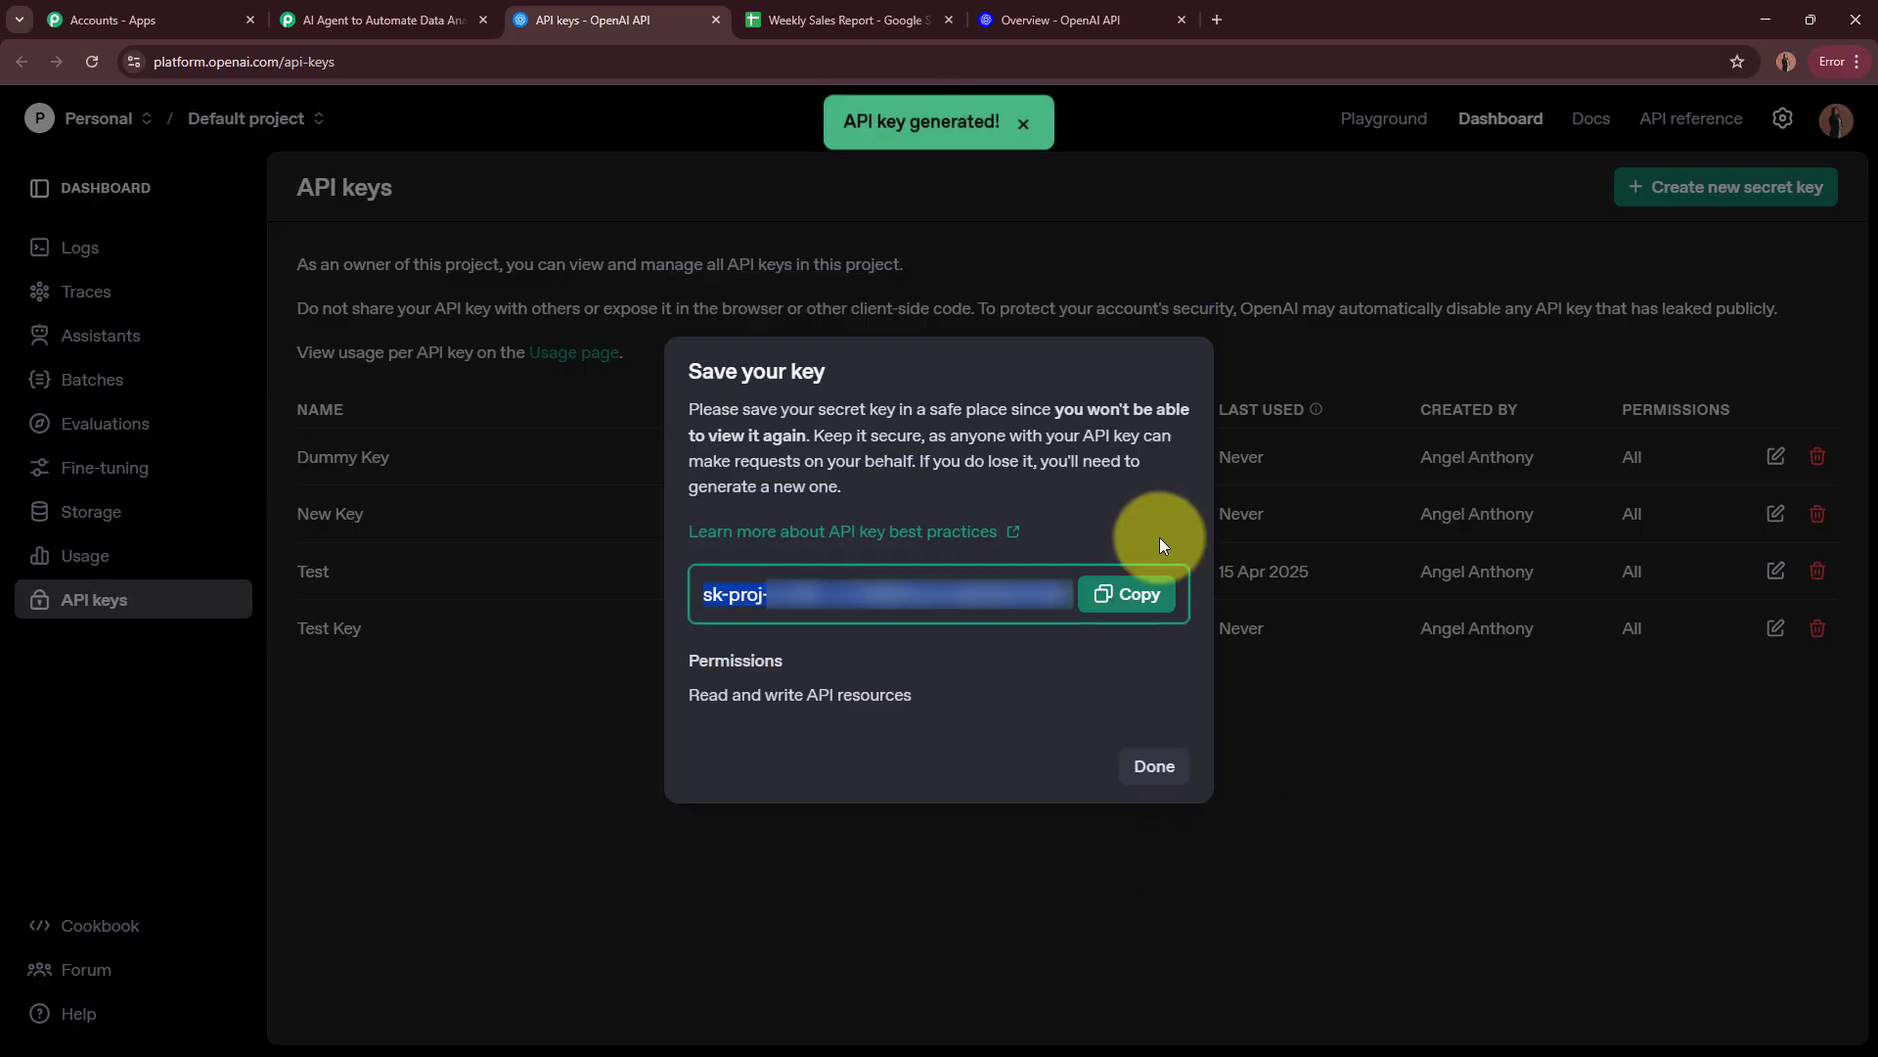
Step: Copy the generated API key into the Token field of the new OpenAI connection in Pabbly Connect and save the connection
{"action": "left_click", "coordinate": [1158, 607]}
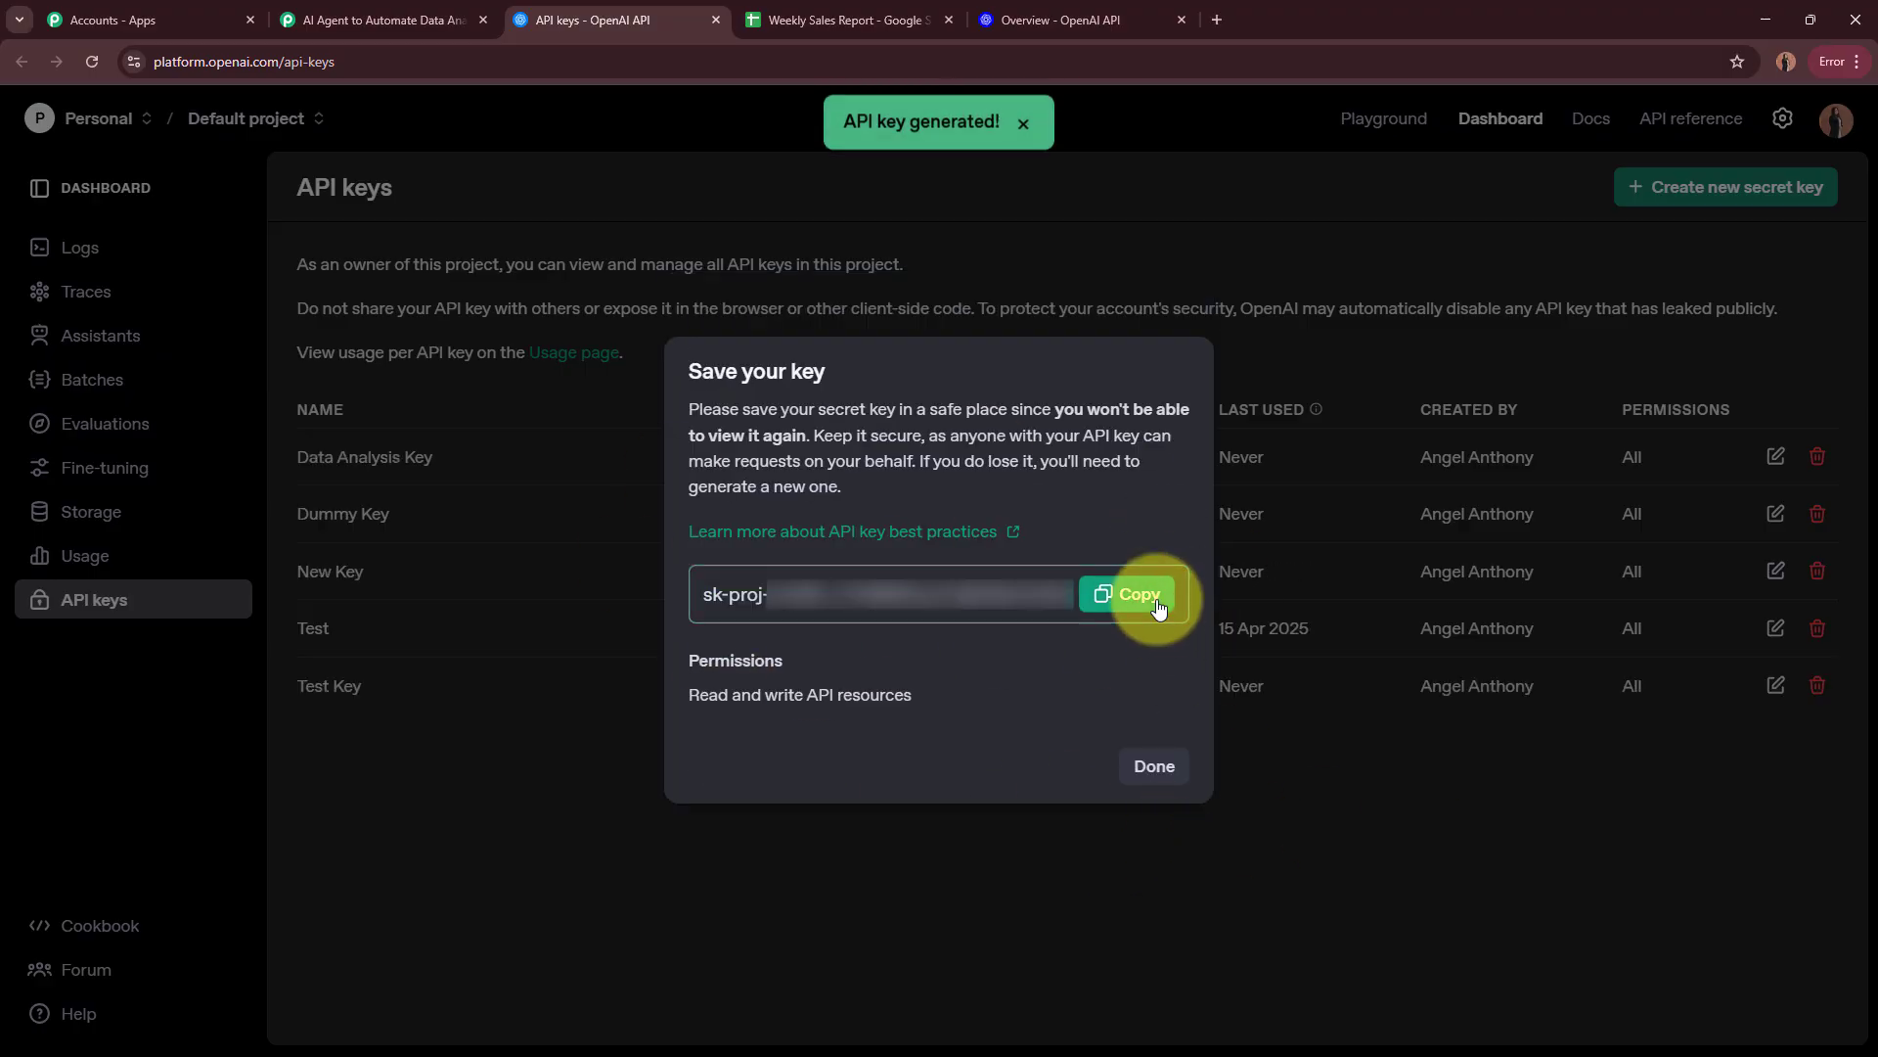
{"action": "left_click", "coordinate": [430, 19]}
{"action": "left_click", "coordinate": [1142, 635]}
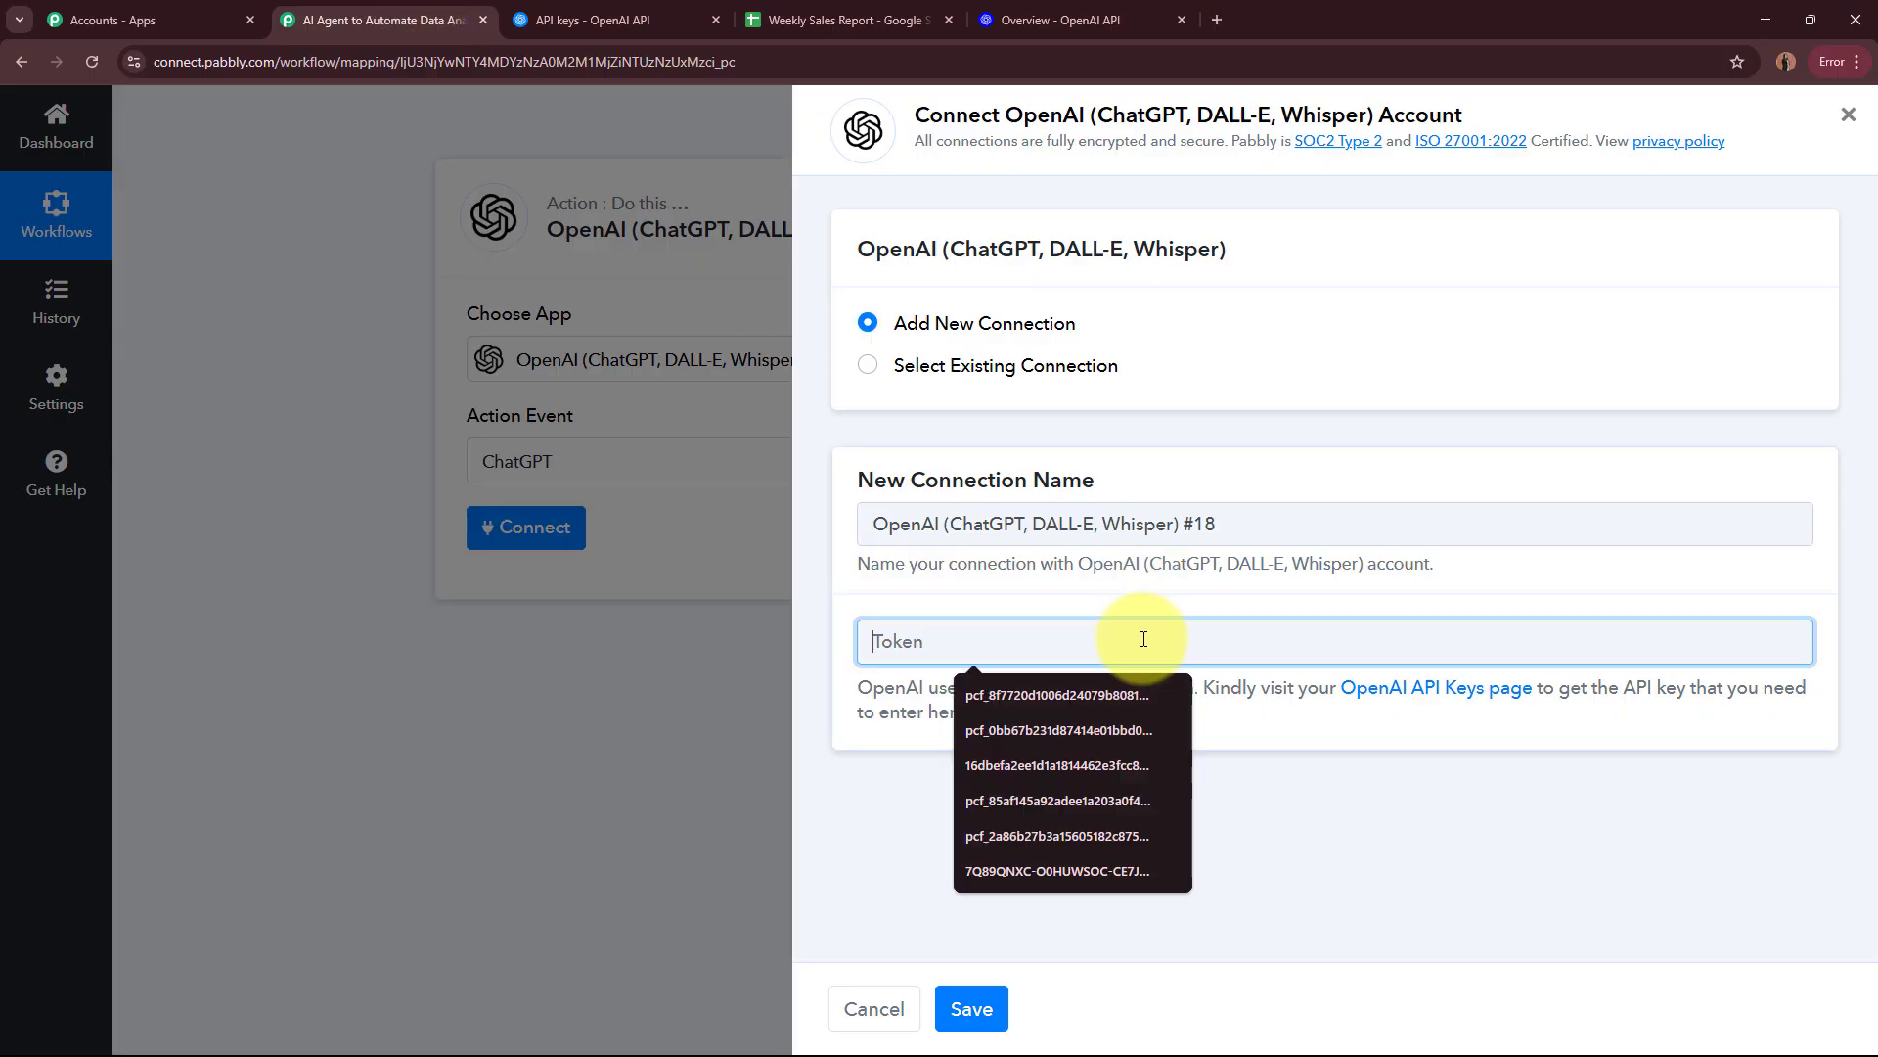
{"action": "key", "text": "ctrl+v"}
{"action": "left_click", "coordinate": [976, 1008]}
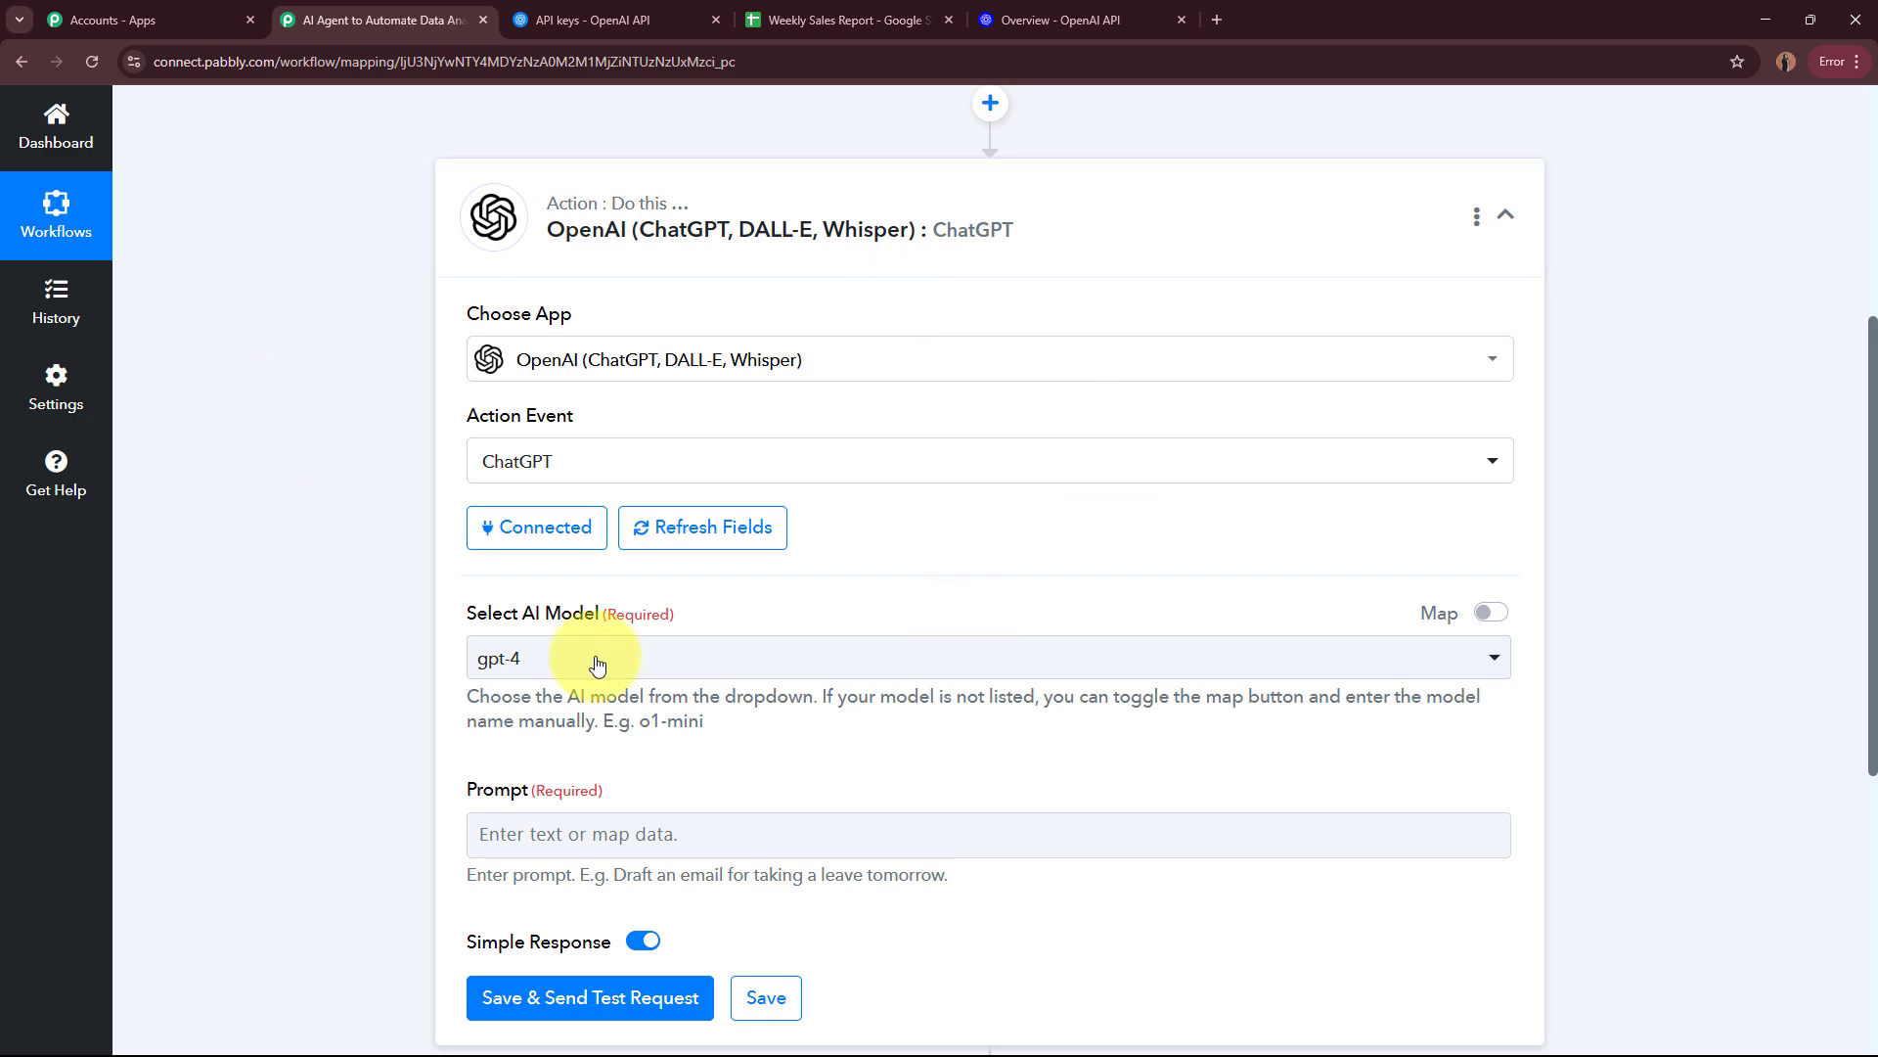
Step: Choose gpt-4o-mini as the AI model for the ChatGPT action
{"action": "scroll", "coordinate": [335, 408], "scroll_direction": "down", "scroll_amount": 3}
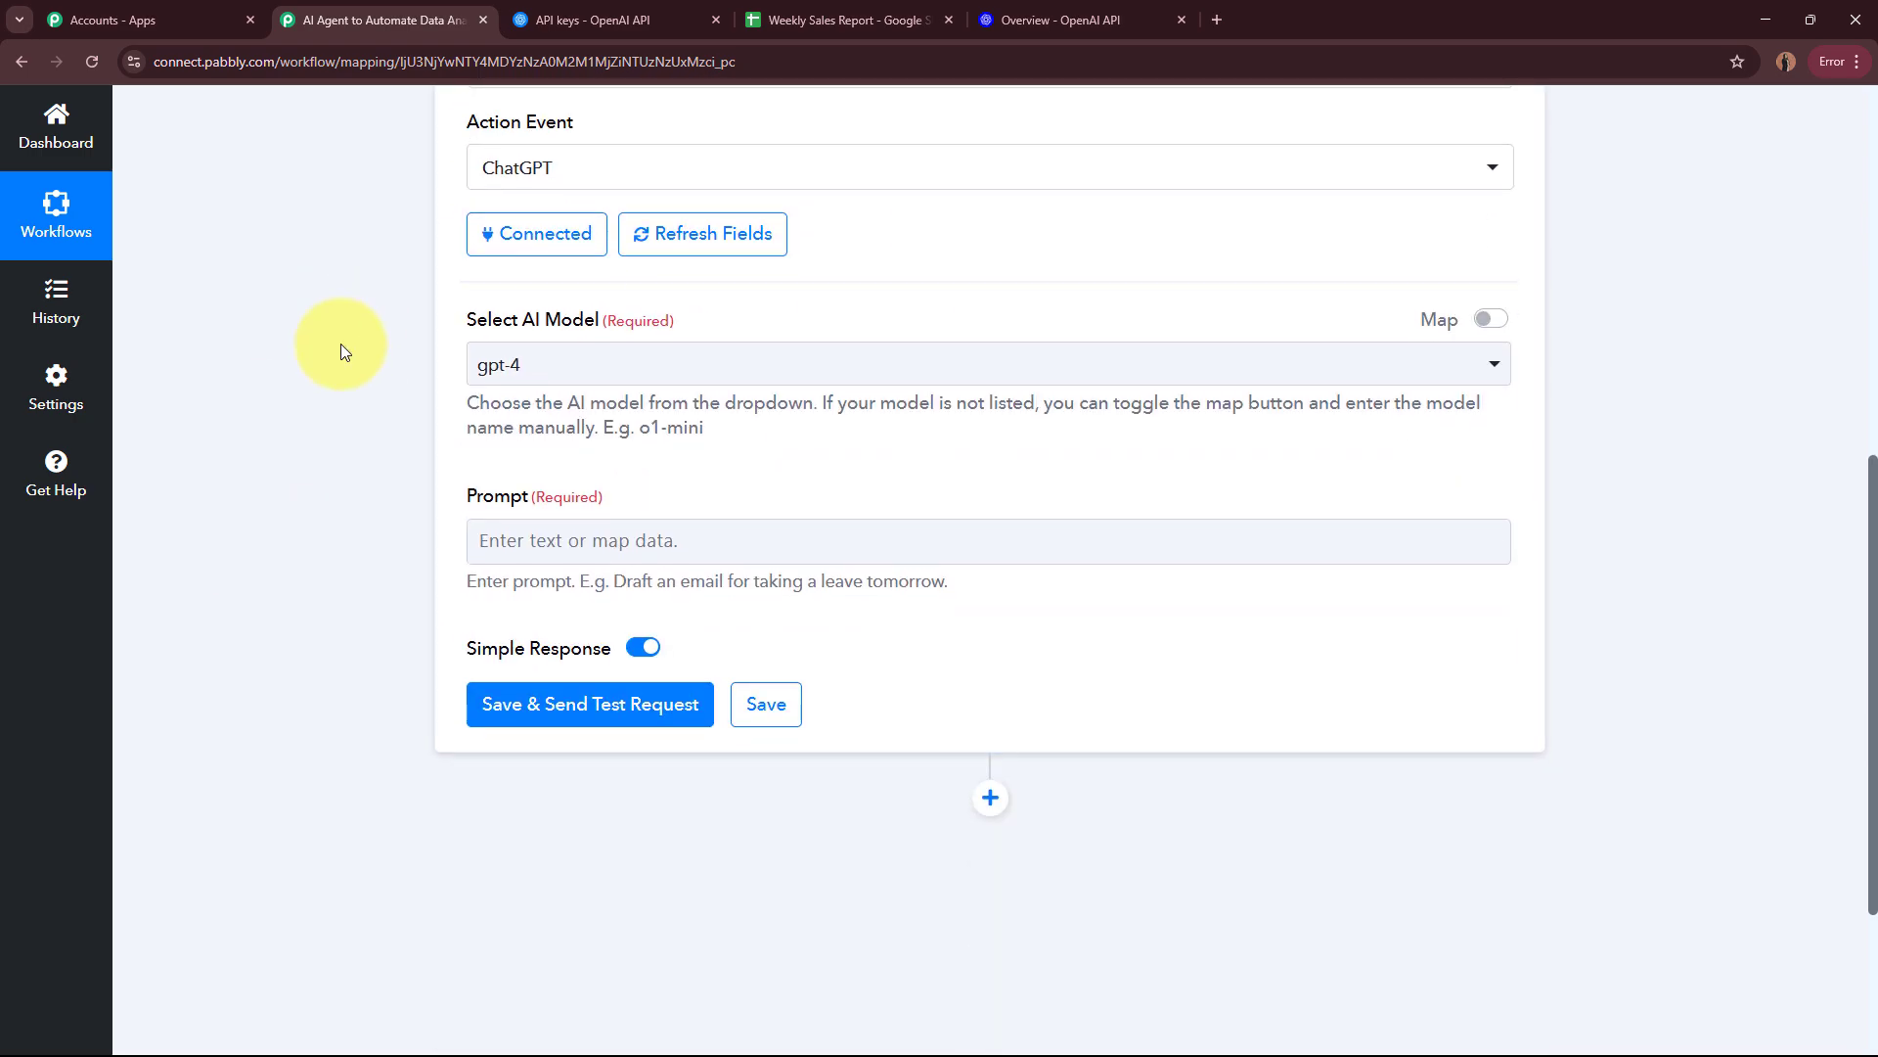
{"action": "scroll", "coordinate": [340, 345], "scroll_direction": "down", "scroll_amount": 1}
{"action": "left_click_drag", "start_coordinate": [471, 210], "coordinate": [469, 302]}
{"action": "left_click", "coordinate": [349, 354]}
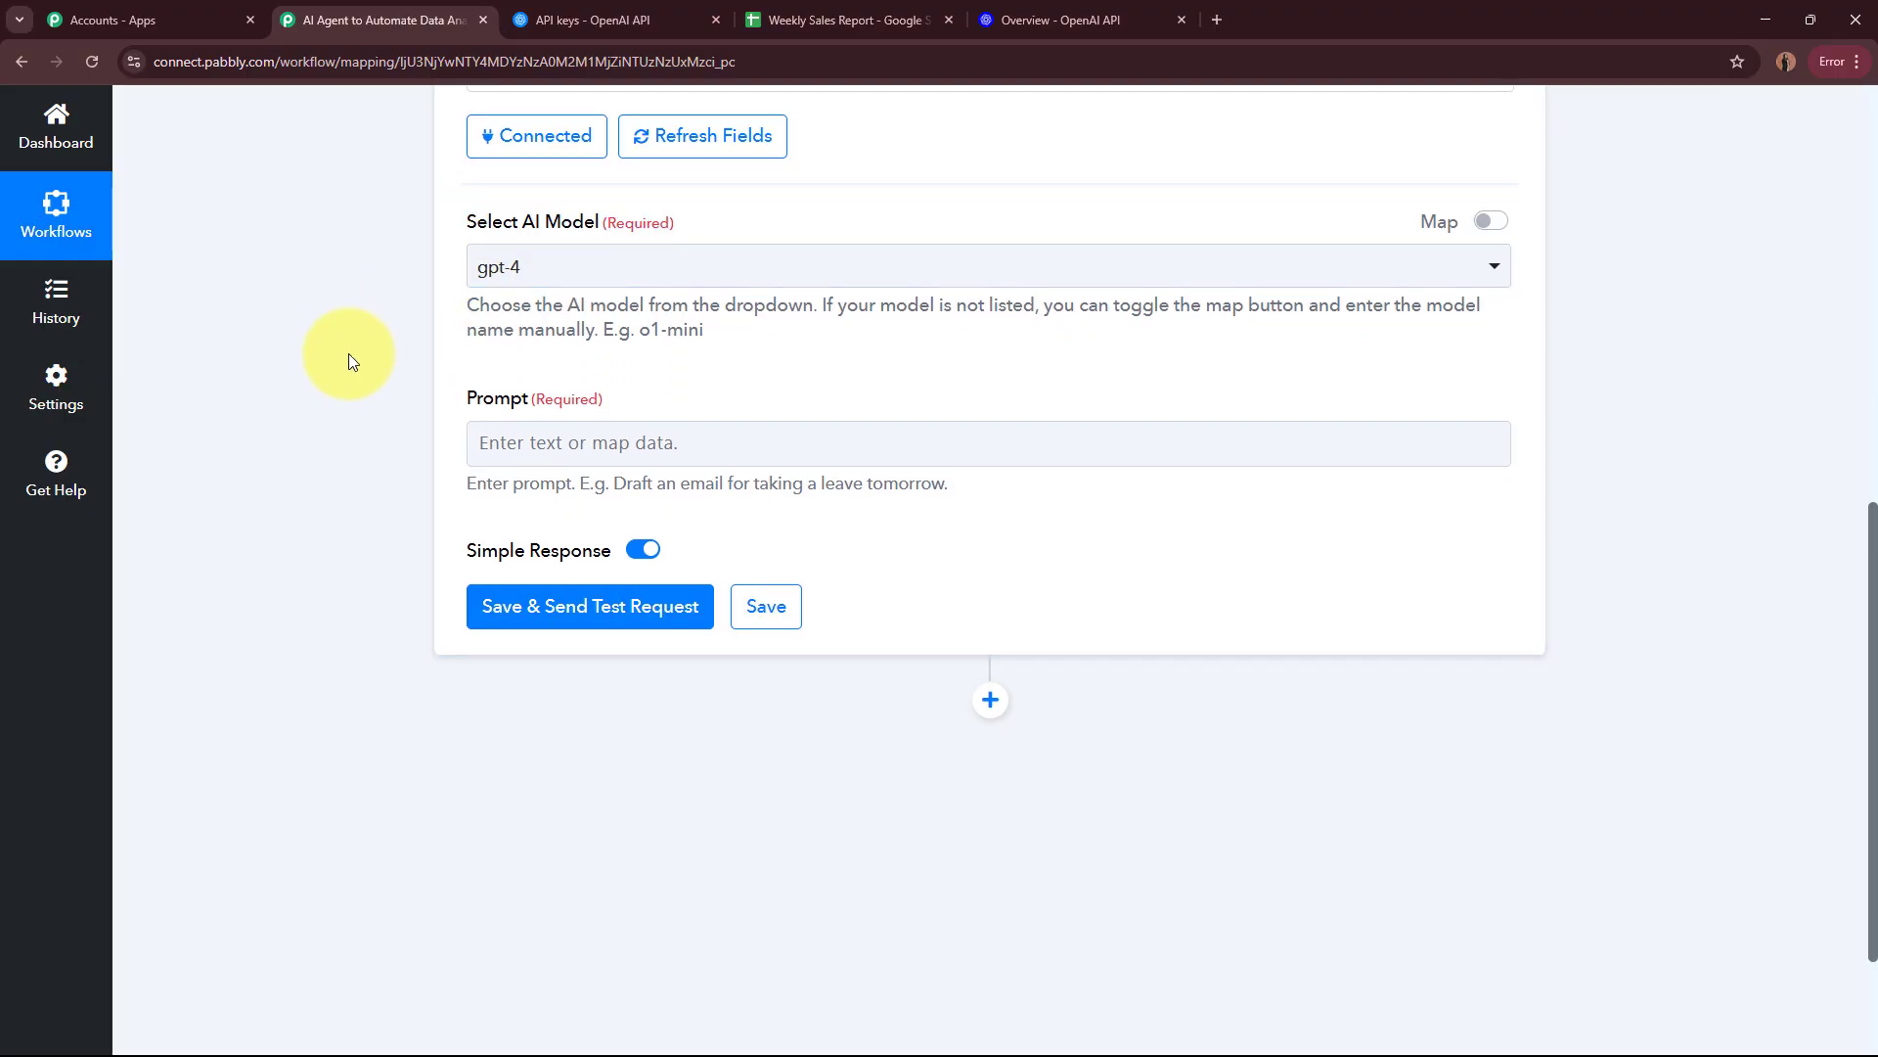
{"action": "left_click", "coordinate": [636, 280]}
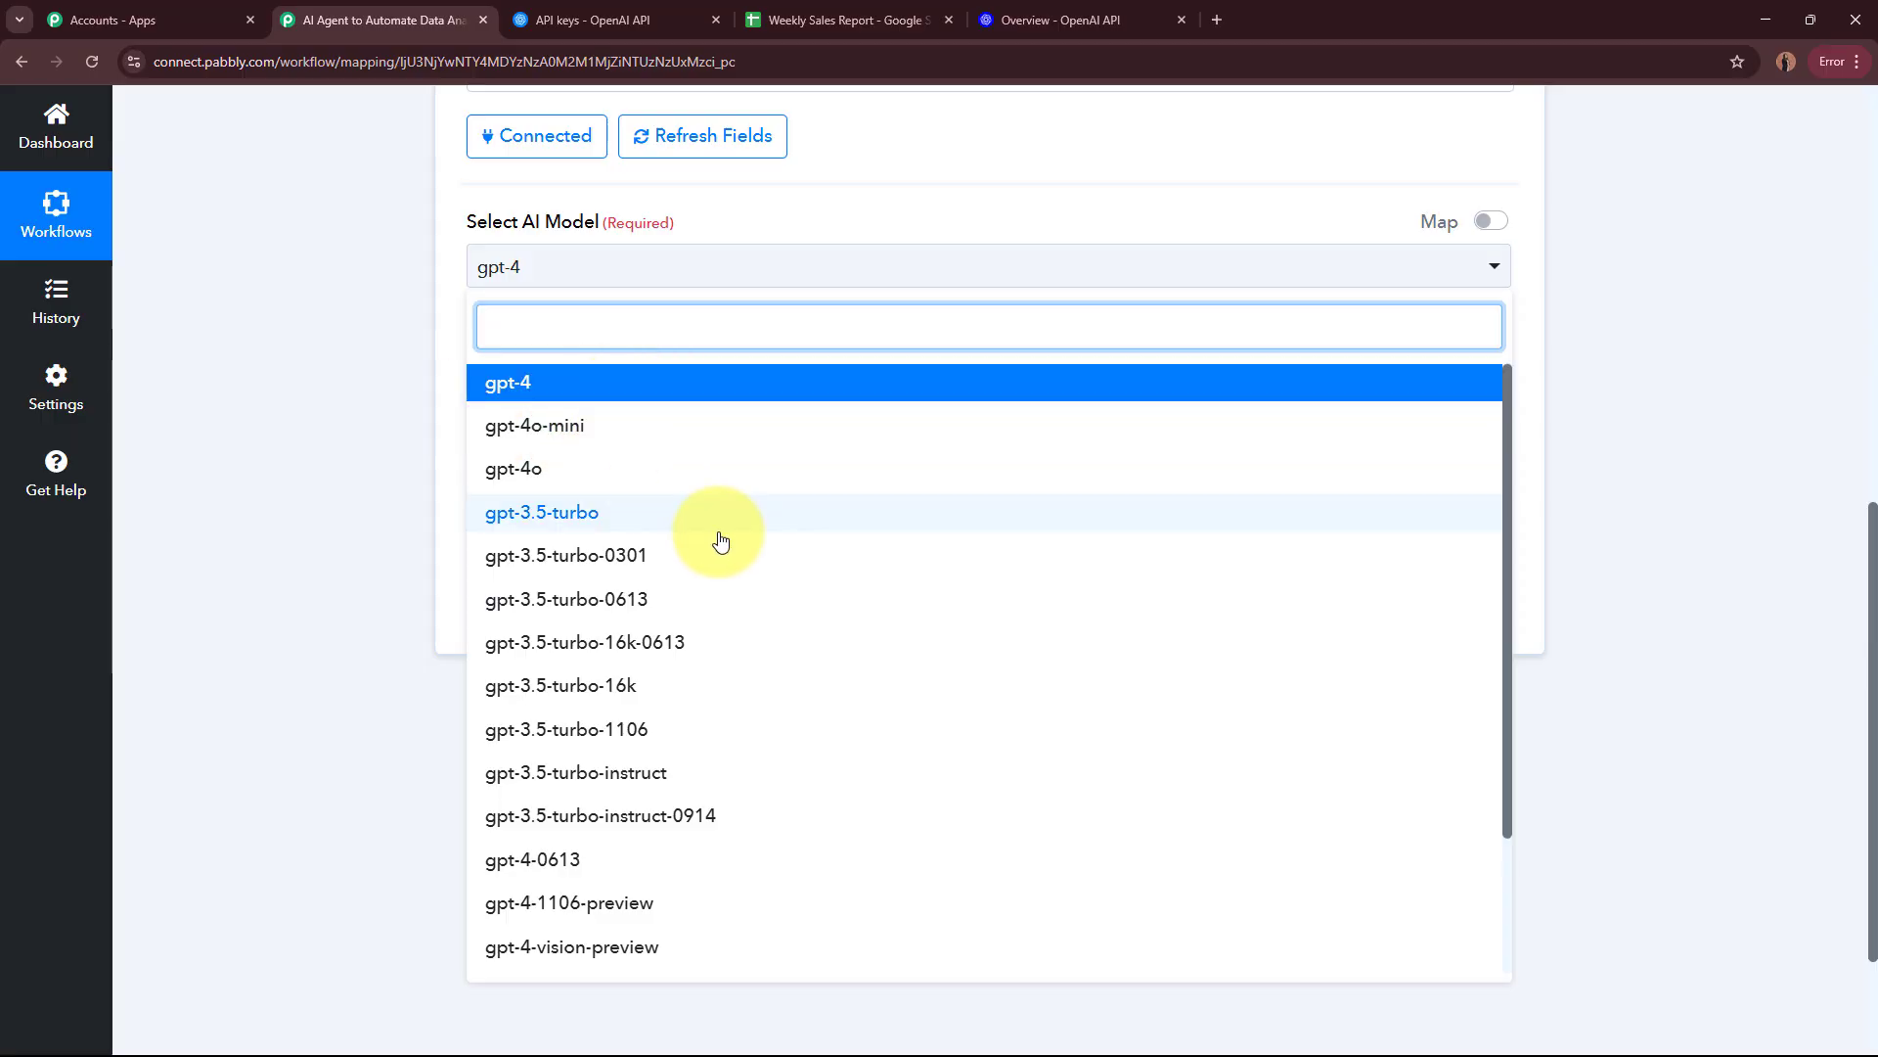
{"action": "scroll", "coordinate": [729, 539], "scroll_direction": "down", "scroll_amount": 3}
{"action": "scroll", "coordinate": [735, 542], "scroll_direction": "up", "scroll_amount": 3}
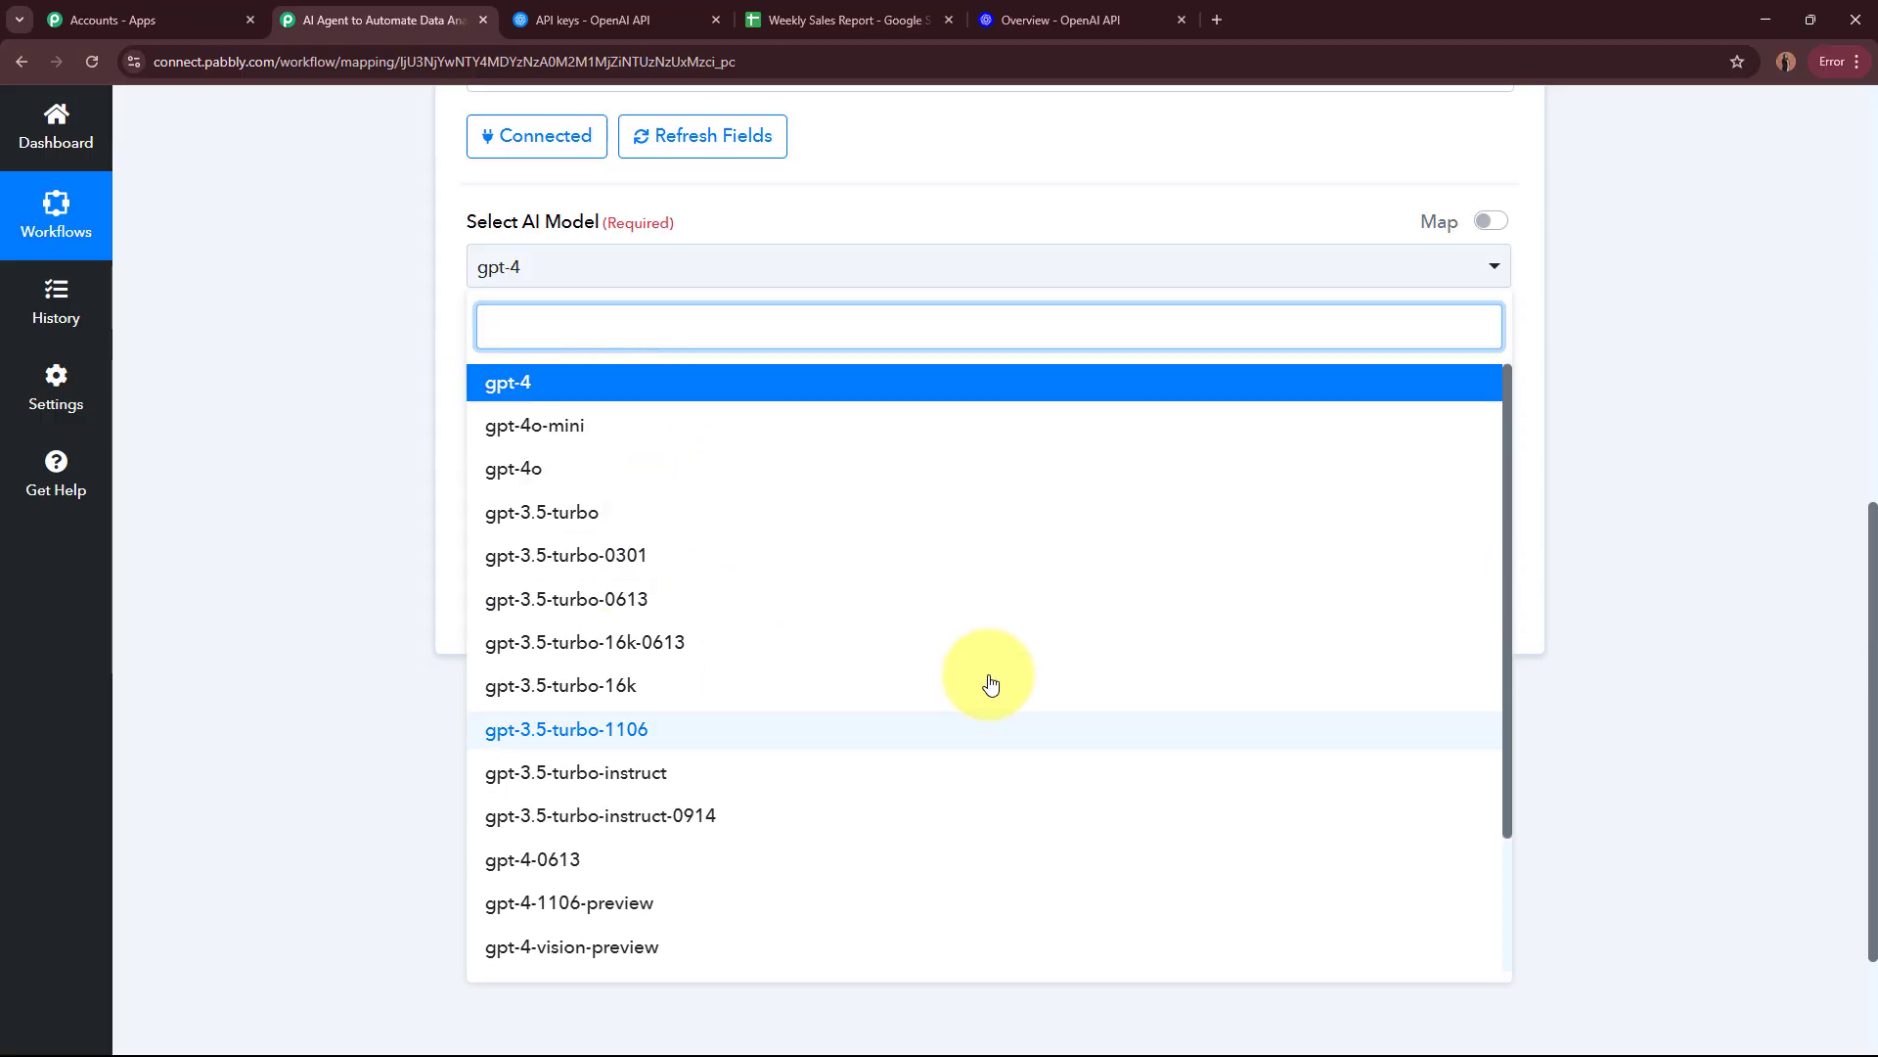
{"action": "left_click", "coordinate": [621, 431]}
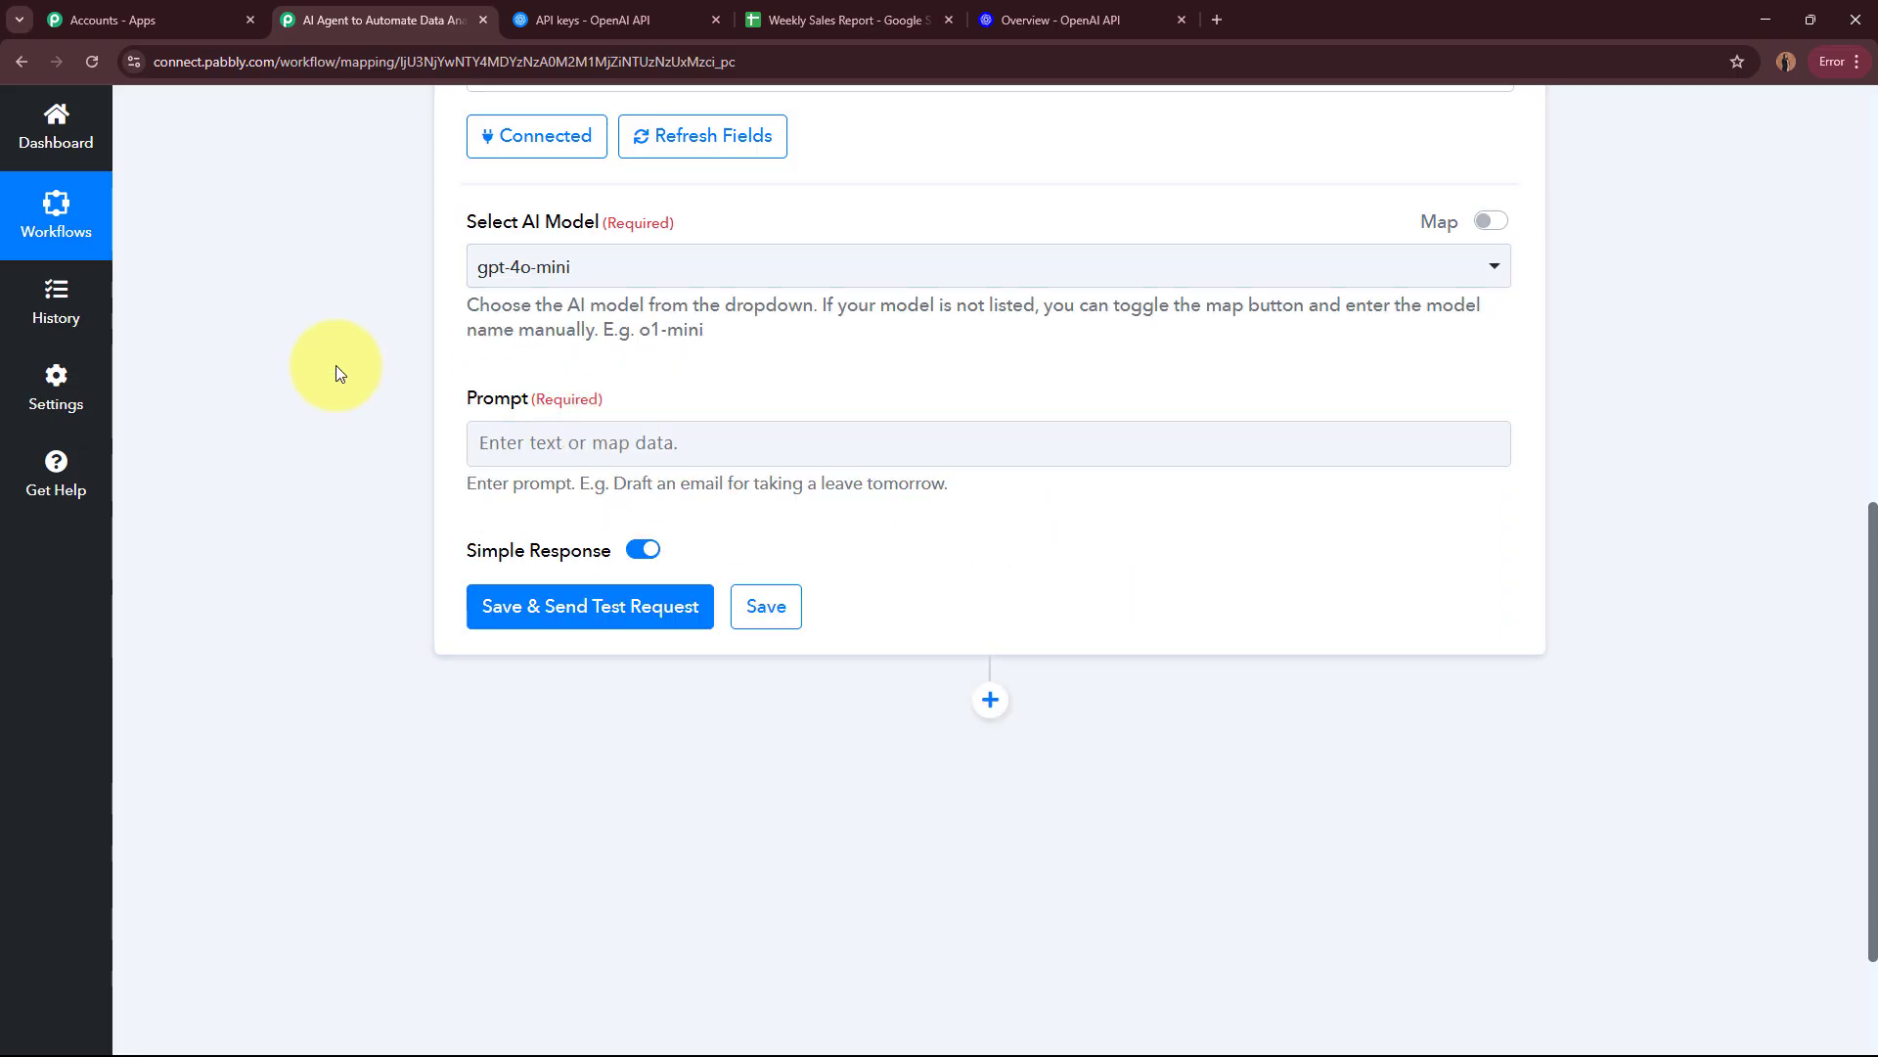
Step: Fill the Prompt with the prepared weekly sales analysis instructions, comparing Vitamin C Serum (₹5,000, 4 units) and NaturalGlow Face Cream (₹9,000, 6 units) averages
{"action": "left_click_drag", "start_coordinate": [457, 387], "coordinate": [630, 403]}
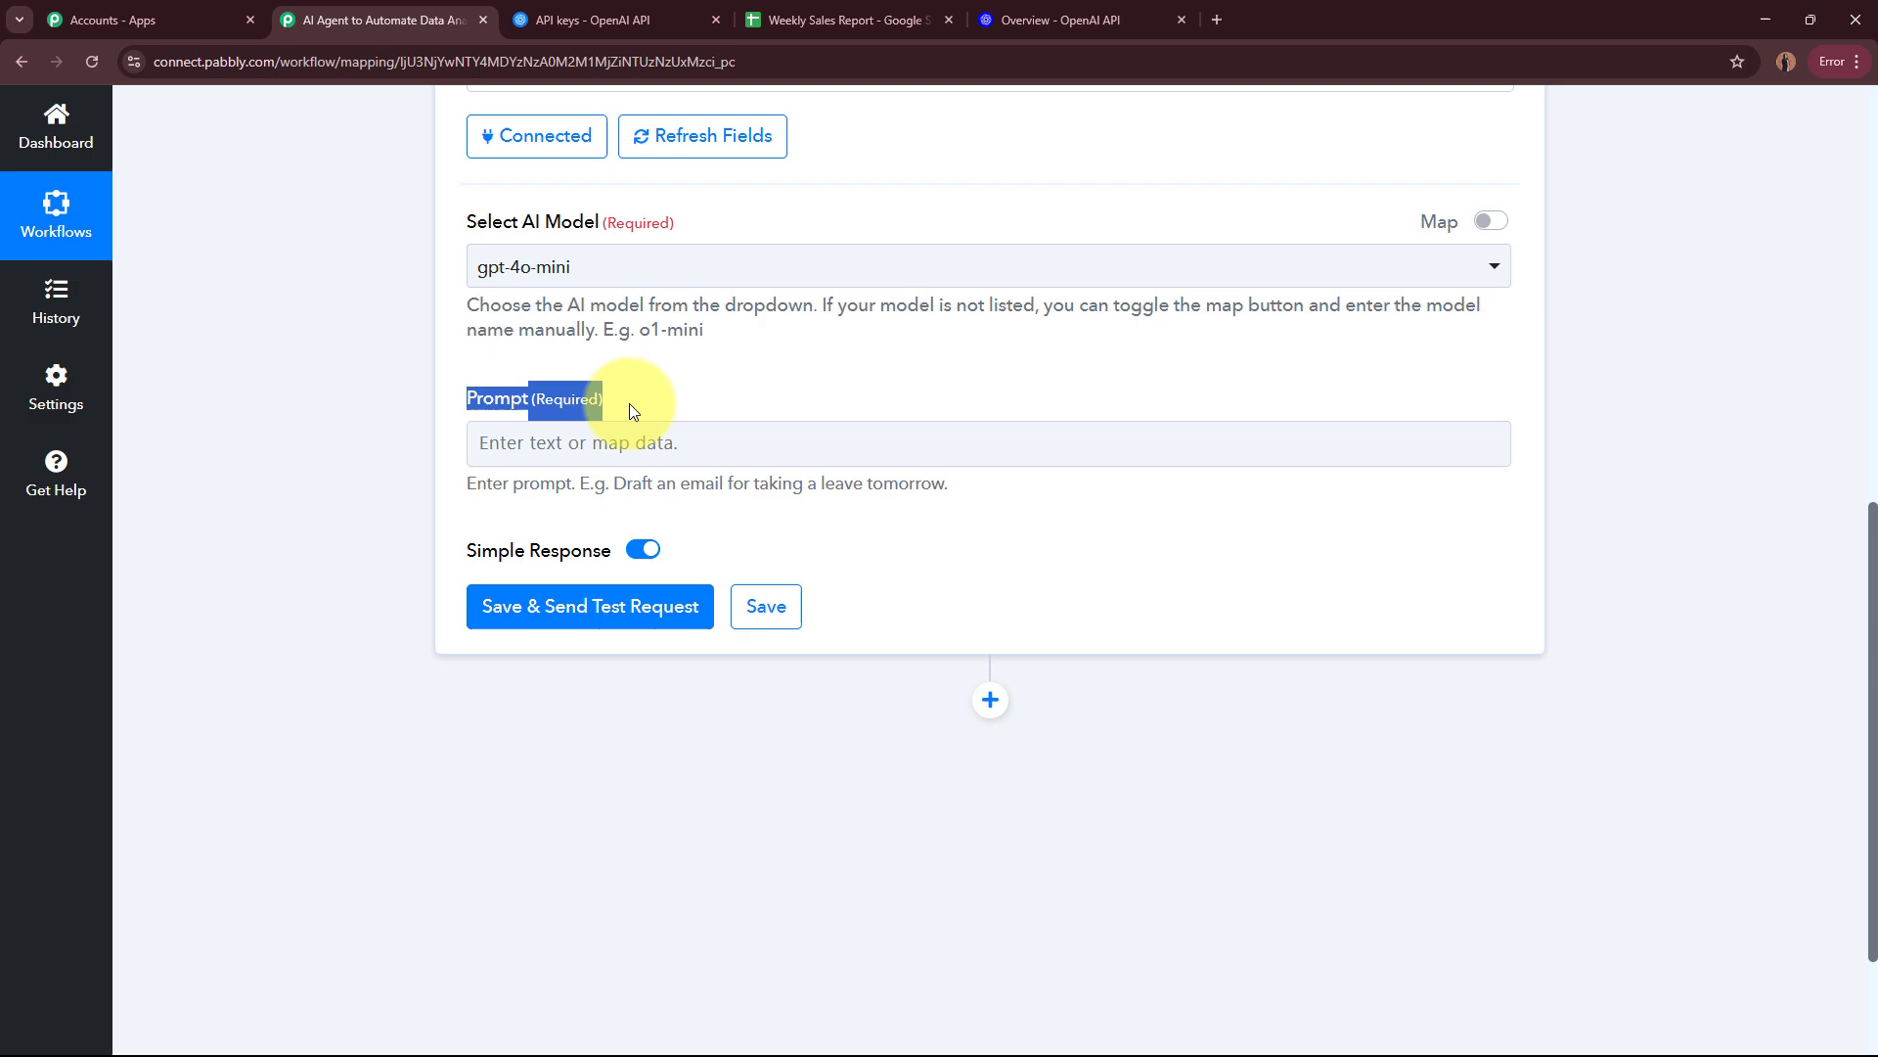
{"action": "left_click", "coordinate": [325, 450]}
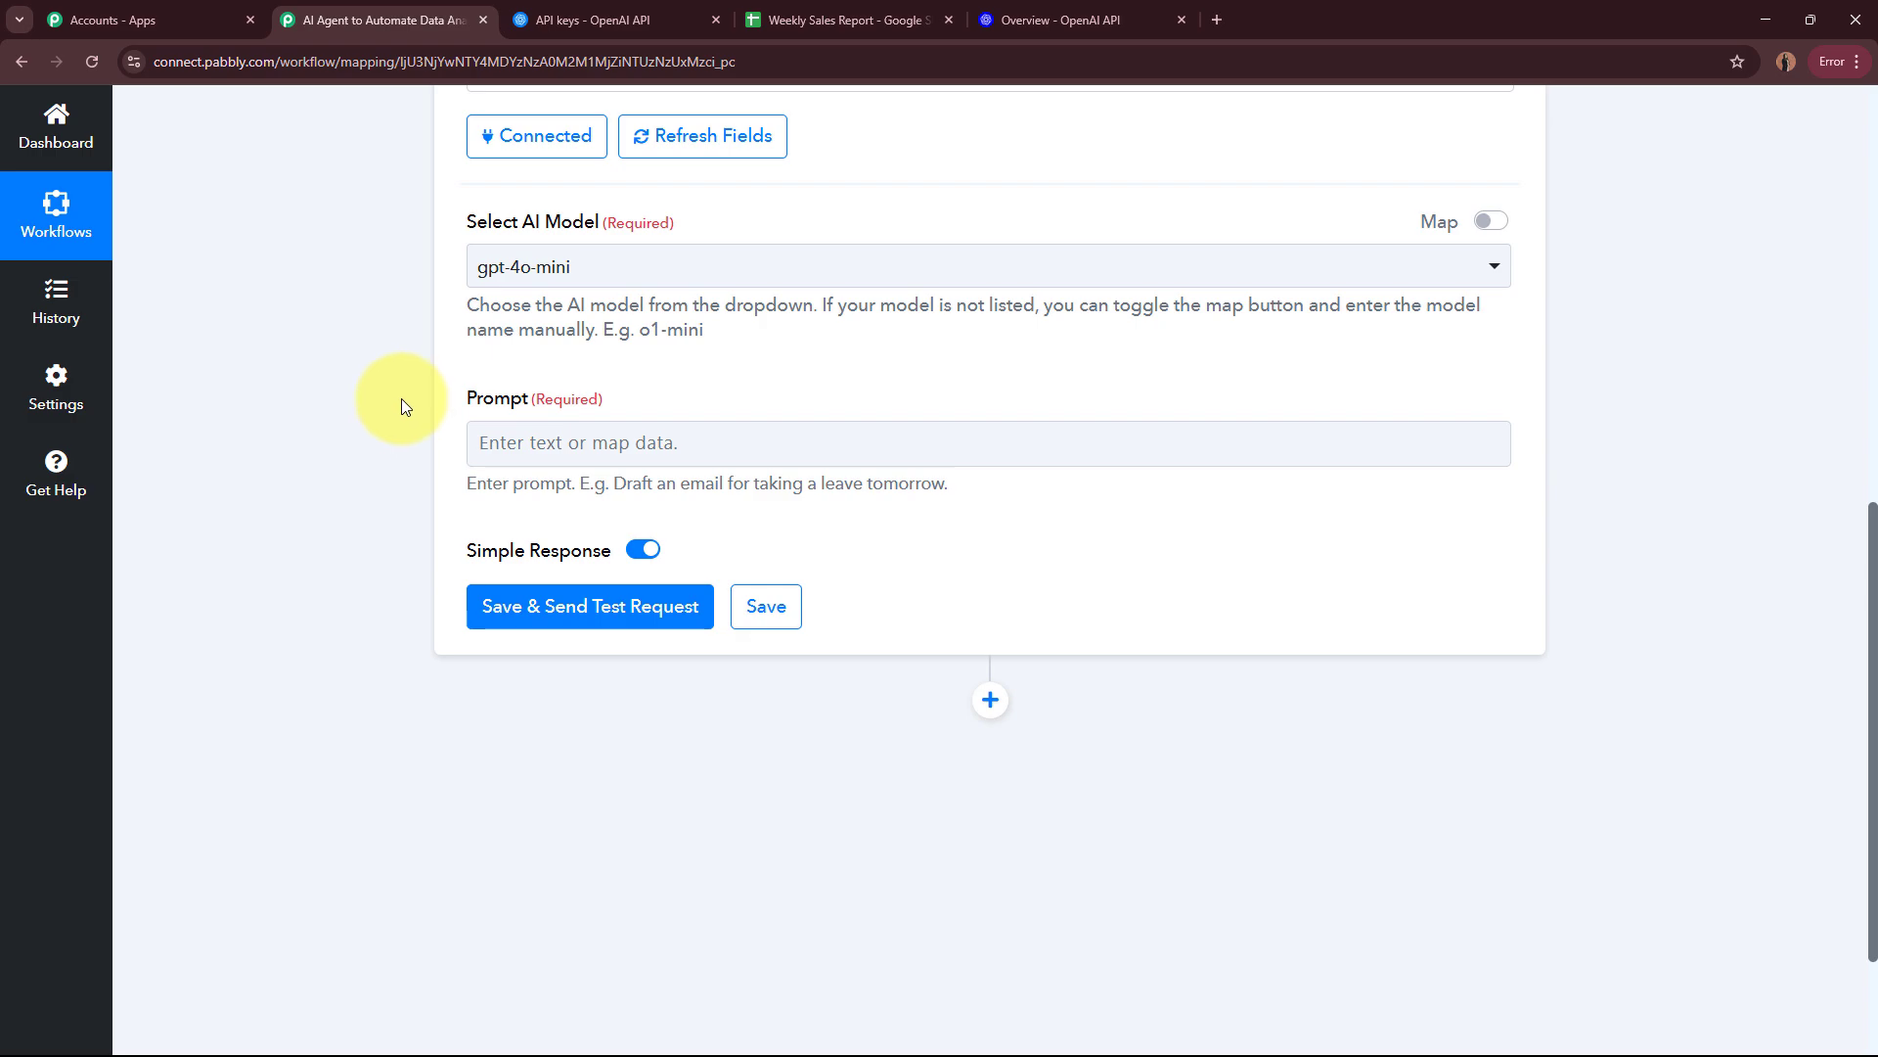
{"action": "left_click", "coordinate": [474, 428]}
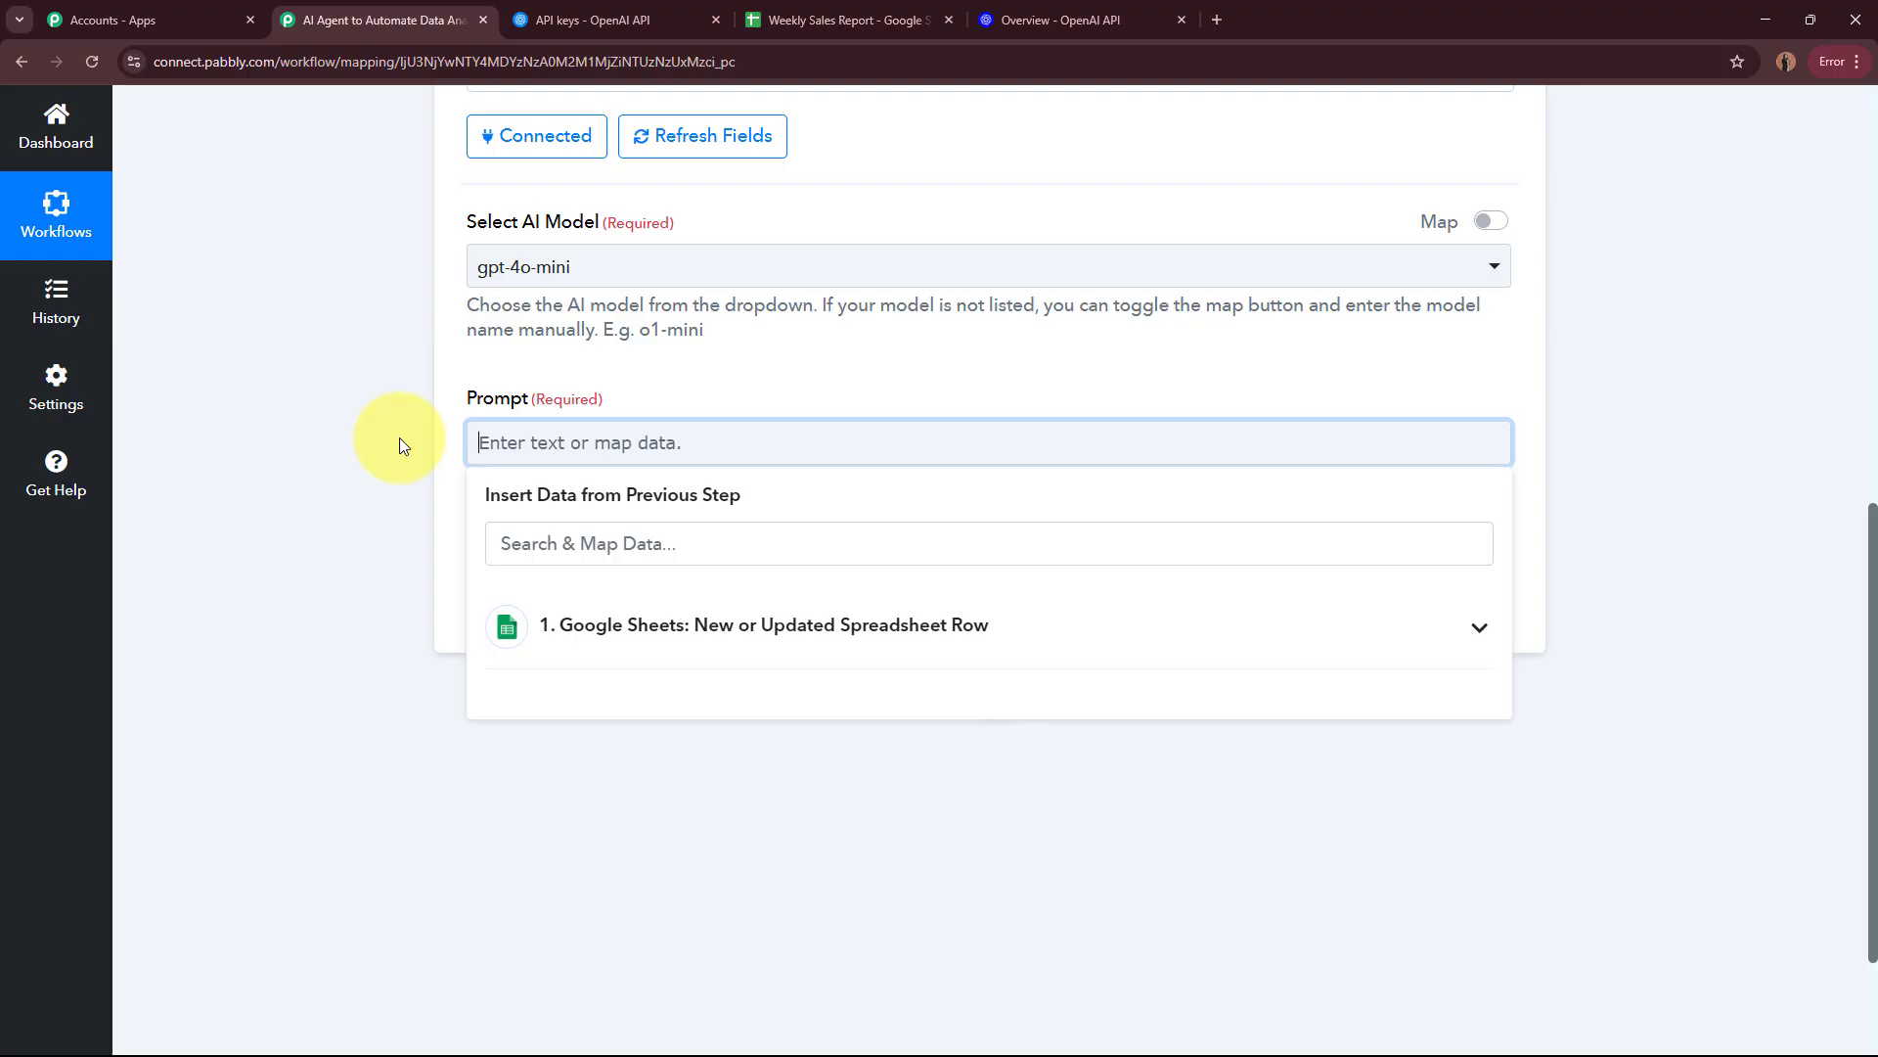
{"action": "key", "text": "ctrl+v"}
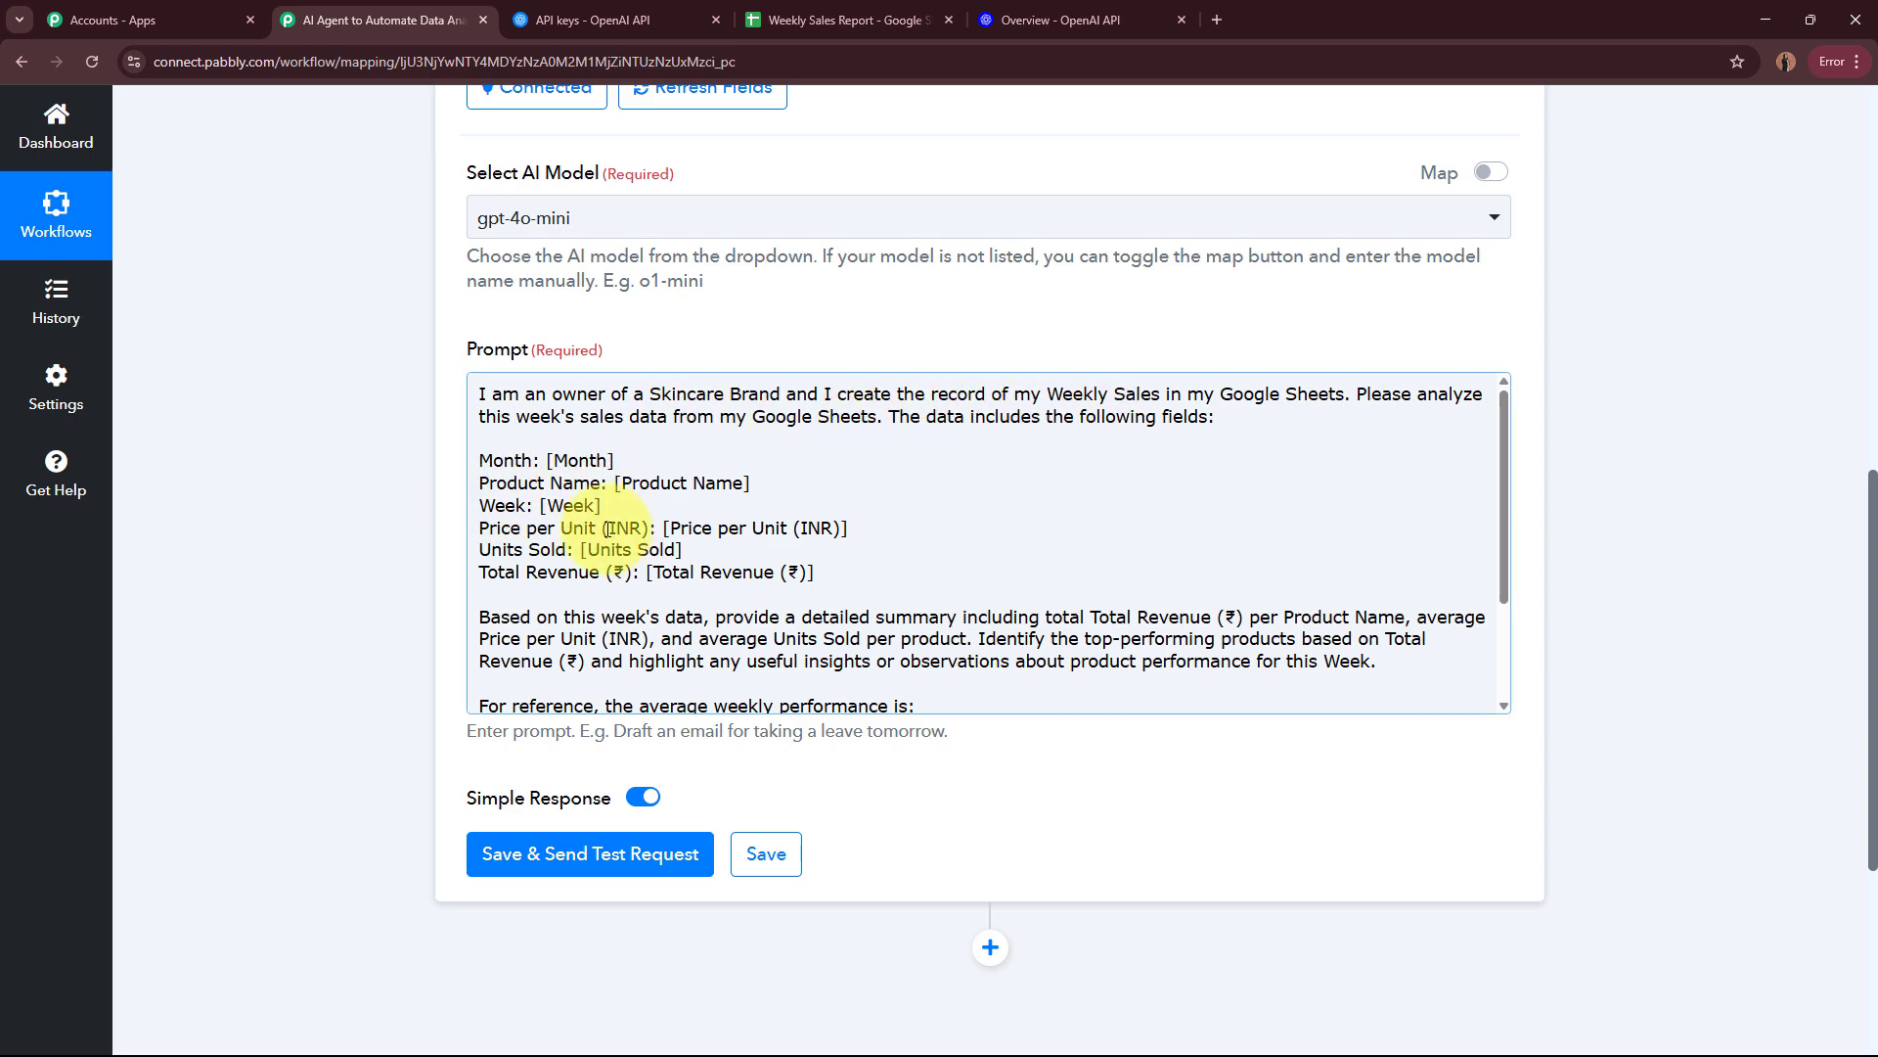
{"action": "scroll", "coordinate": [599, 570], "scroll_direction": "down", "scroll_amount": 3}
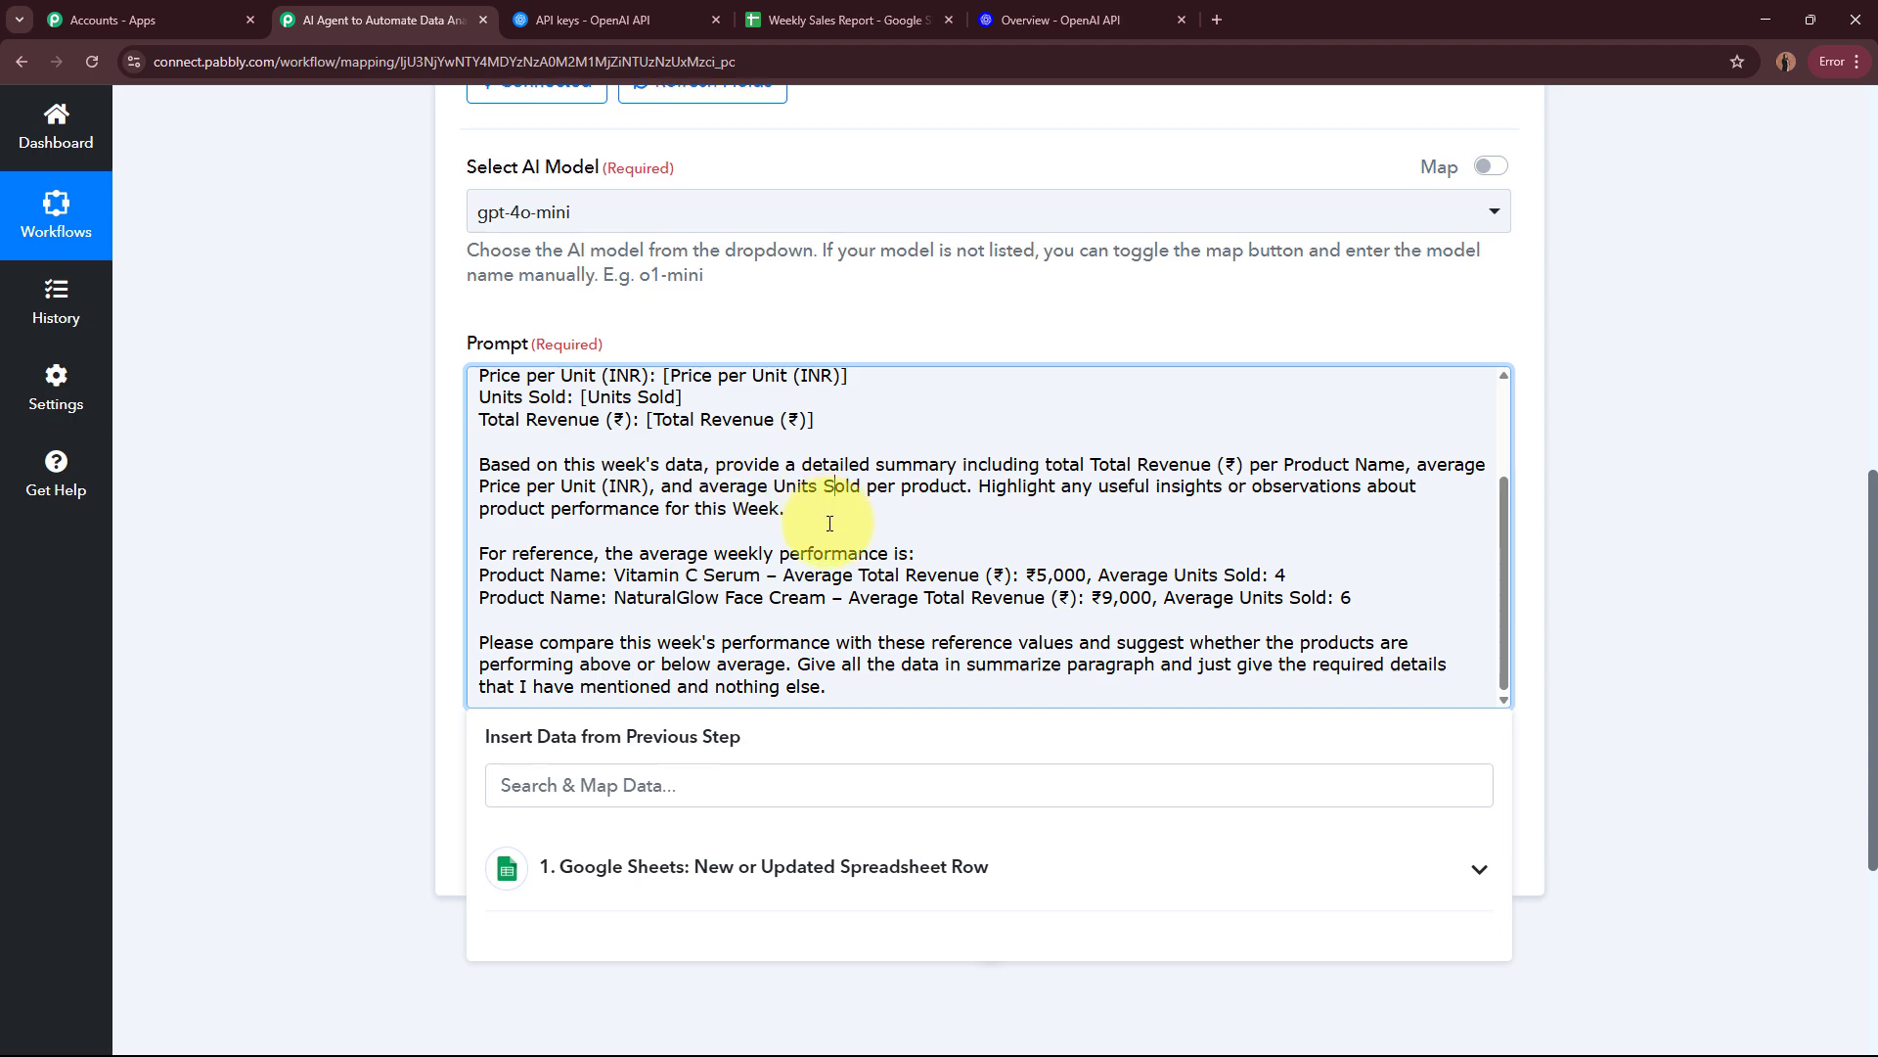
{"action": "scroll", "coordinate": [542, 471], "scroll_direction": "down", "scroll_amount": 1}
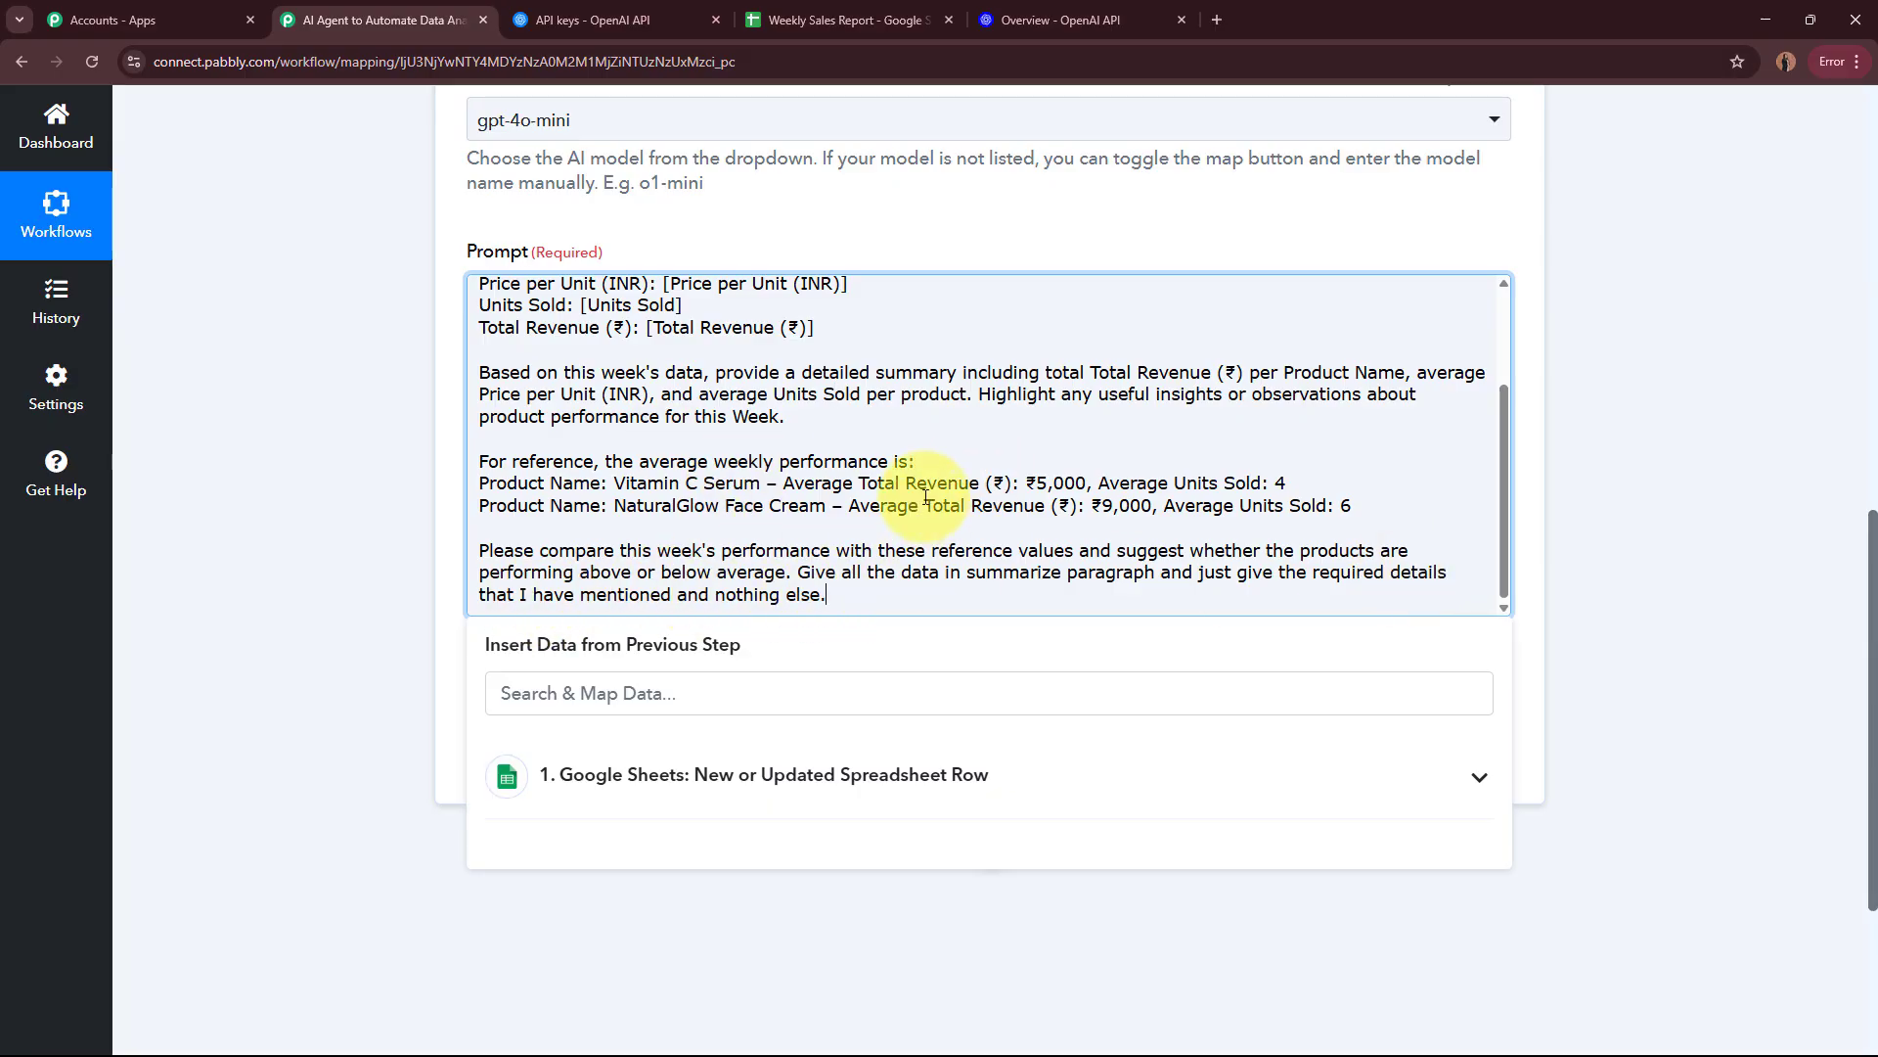
Step: Replace the [Month] placeholder in the prompt with the mapped Month value from the Google Sheets trigger
{"action": "scroll", "coordinate": [761, 402], "scroll_direction": "up", "scroll_amount": 2}
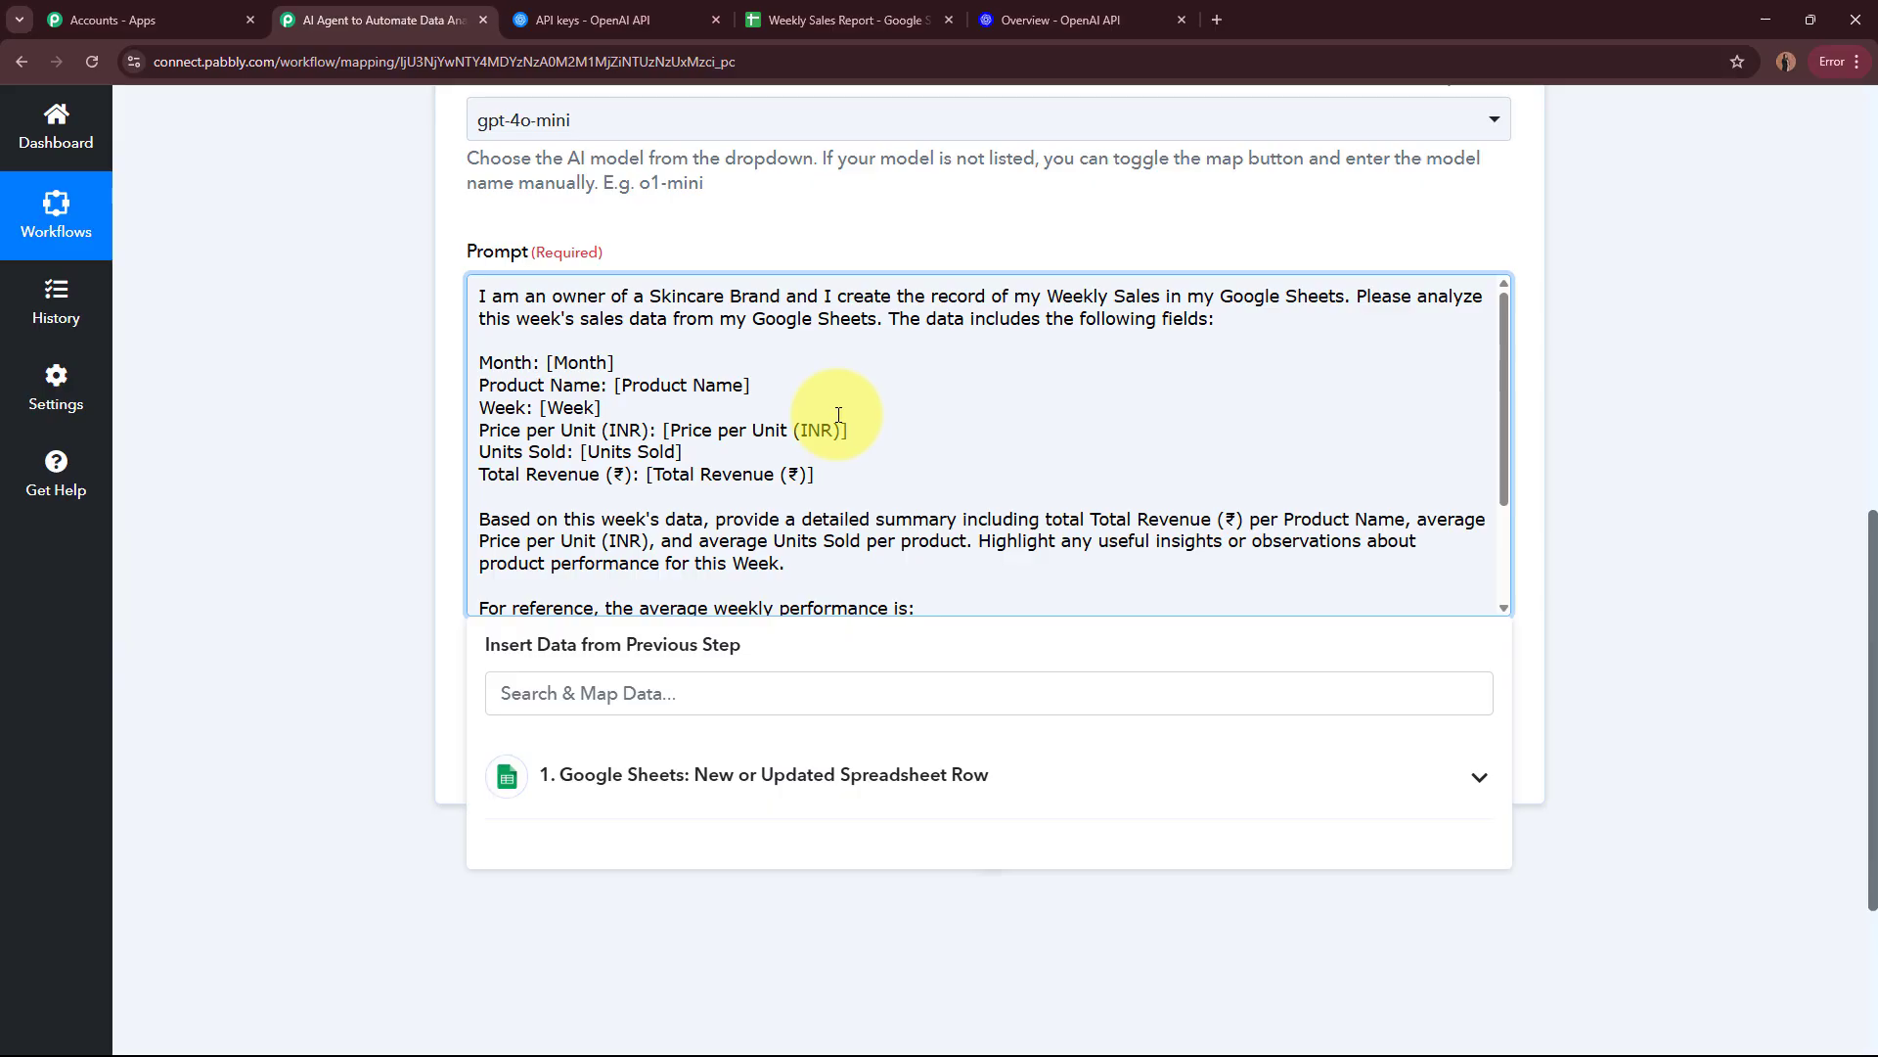
{"action": "left_click_drag", "start_coordinate": [546, 363], "coordinate": [627, 363]}
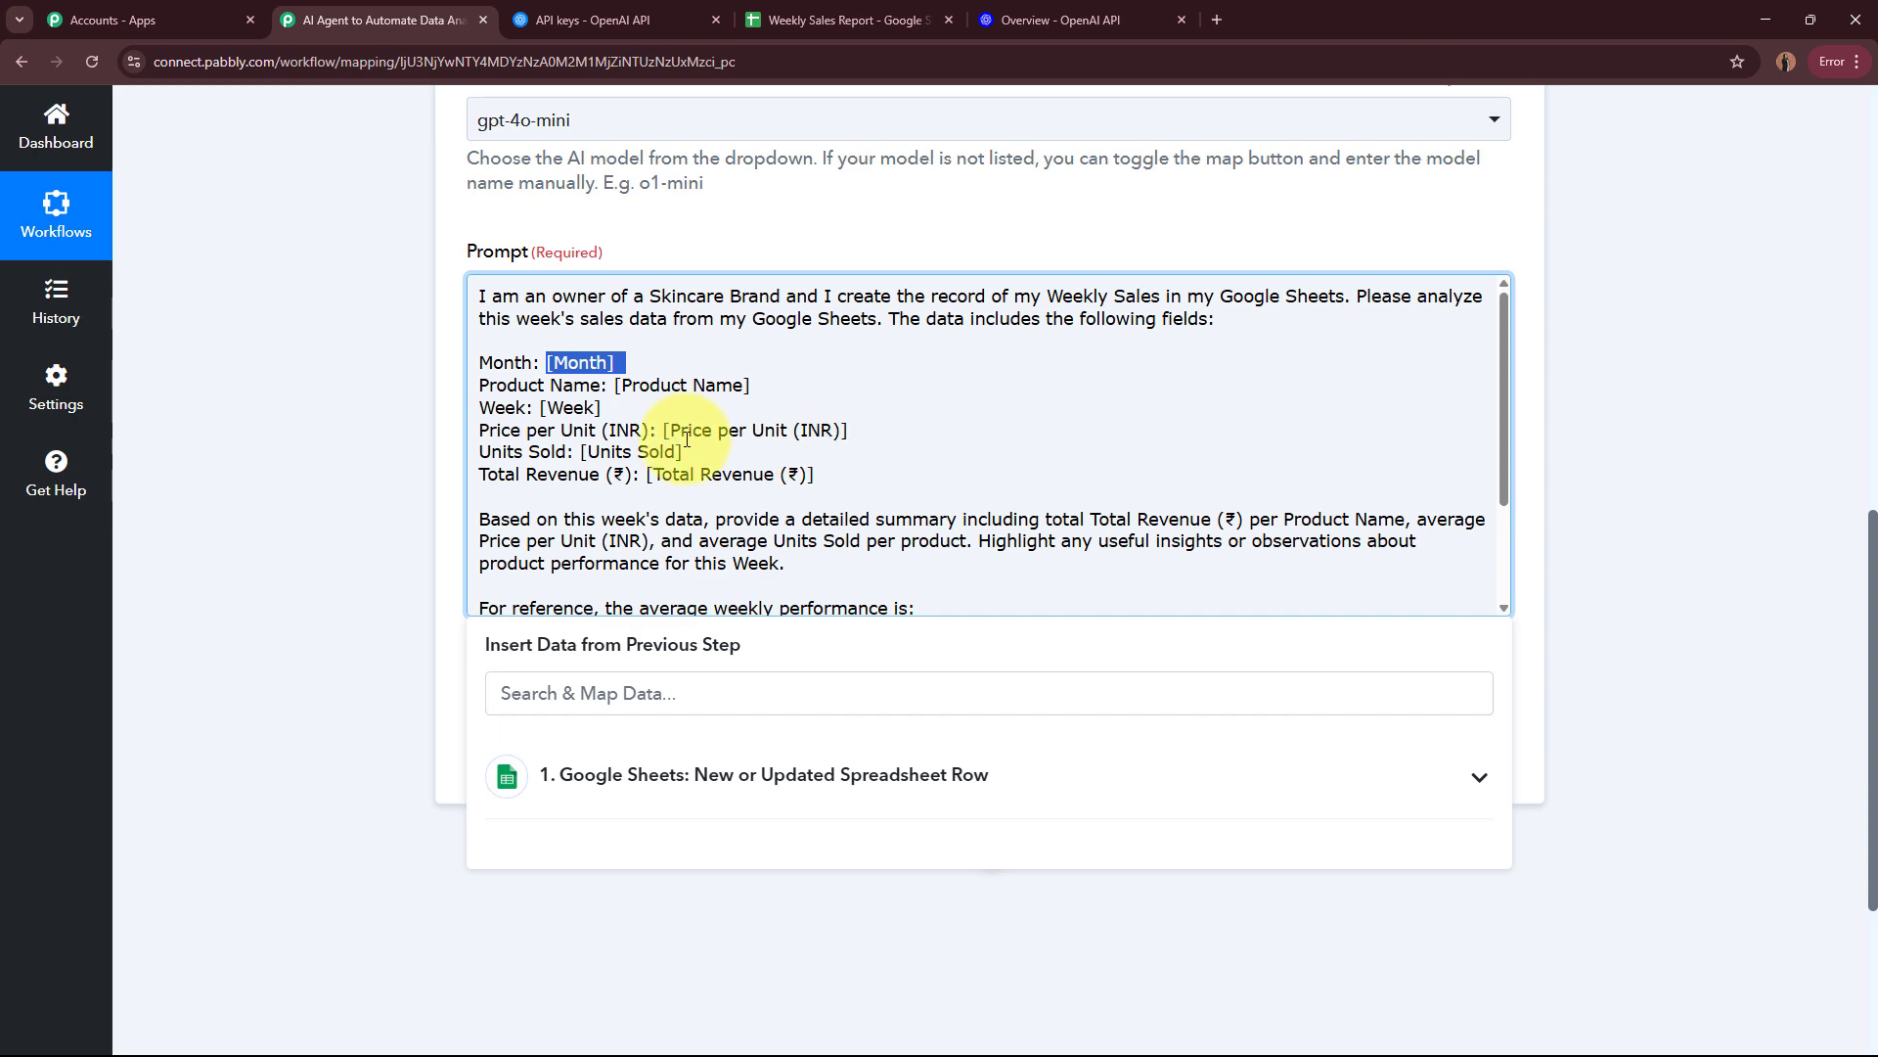
{"action": "left_click", "coordinate": [623, 378]}
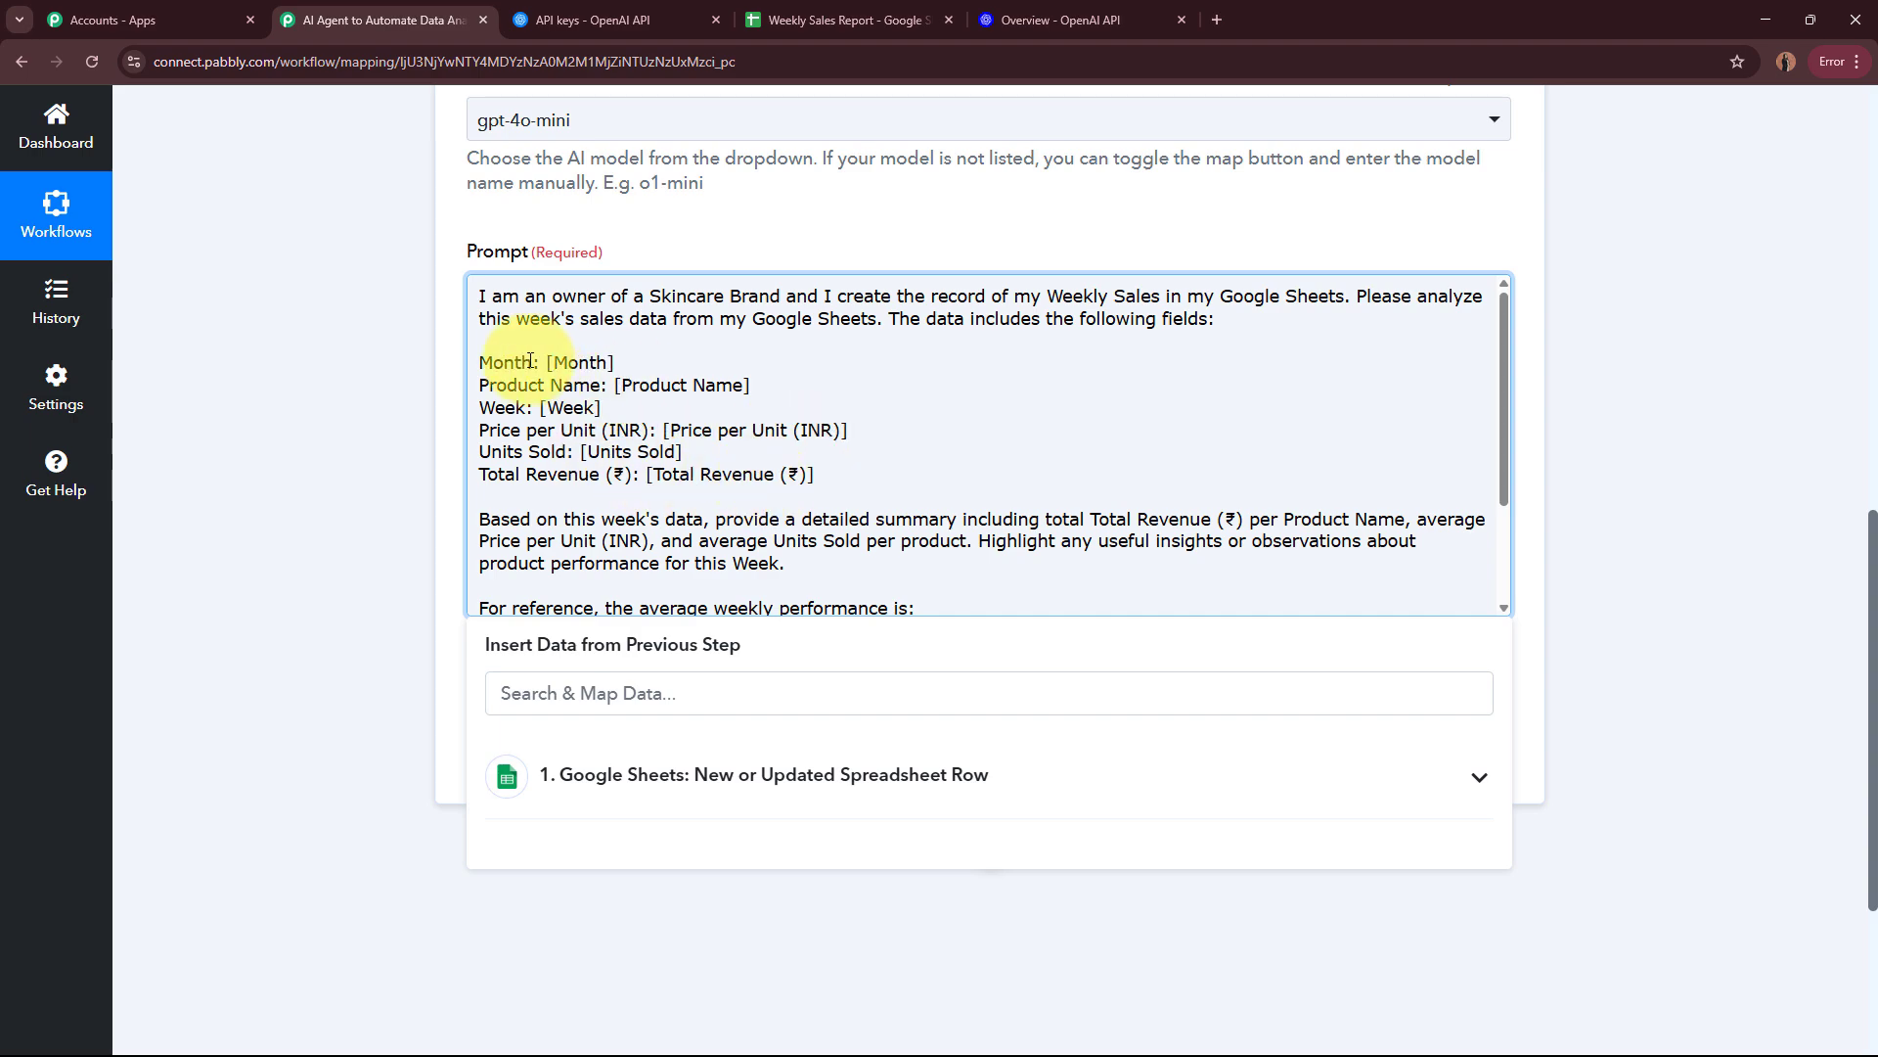
{"action": "left_click_drag", "start_coordinate": [546, 364], "coordinate": [626, 365]}
{"action": "left_click", "coordinate": [567, 369]}
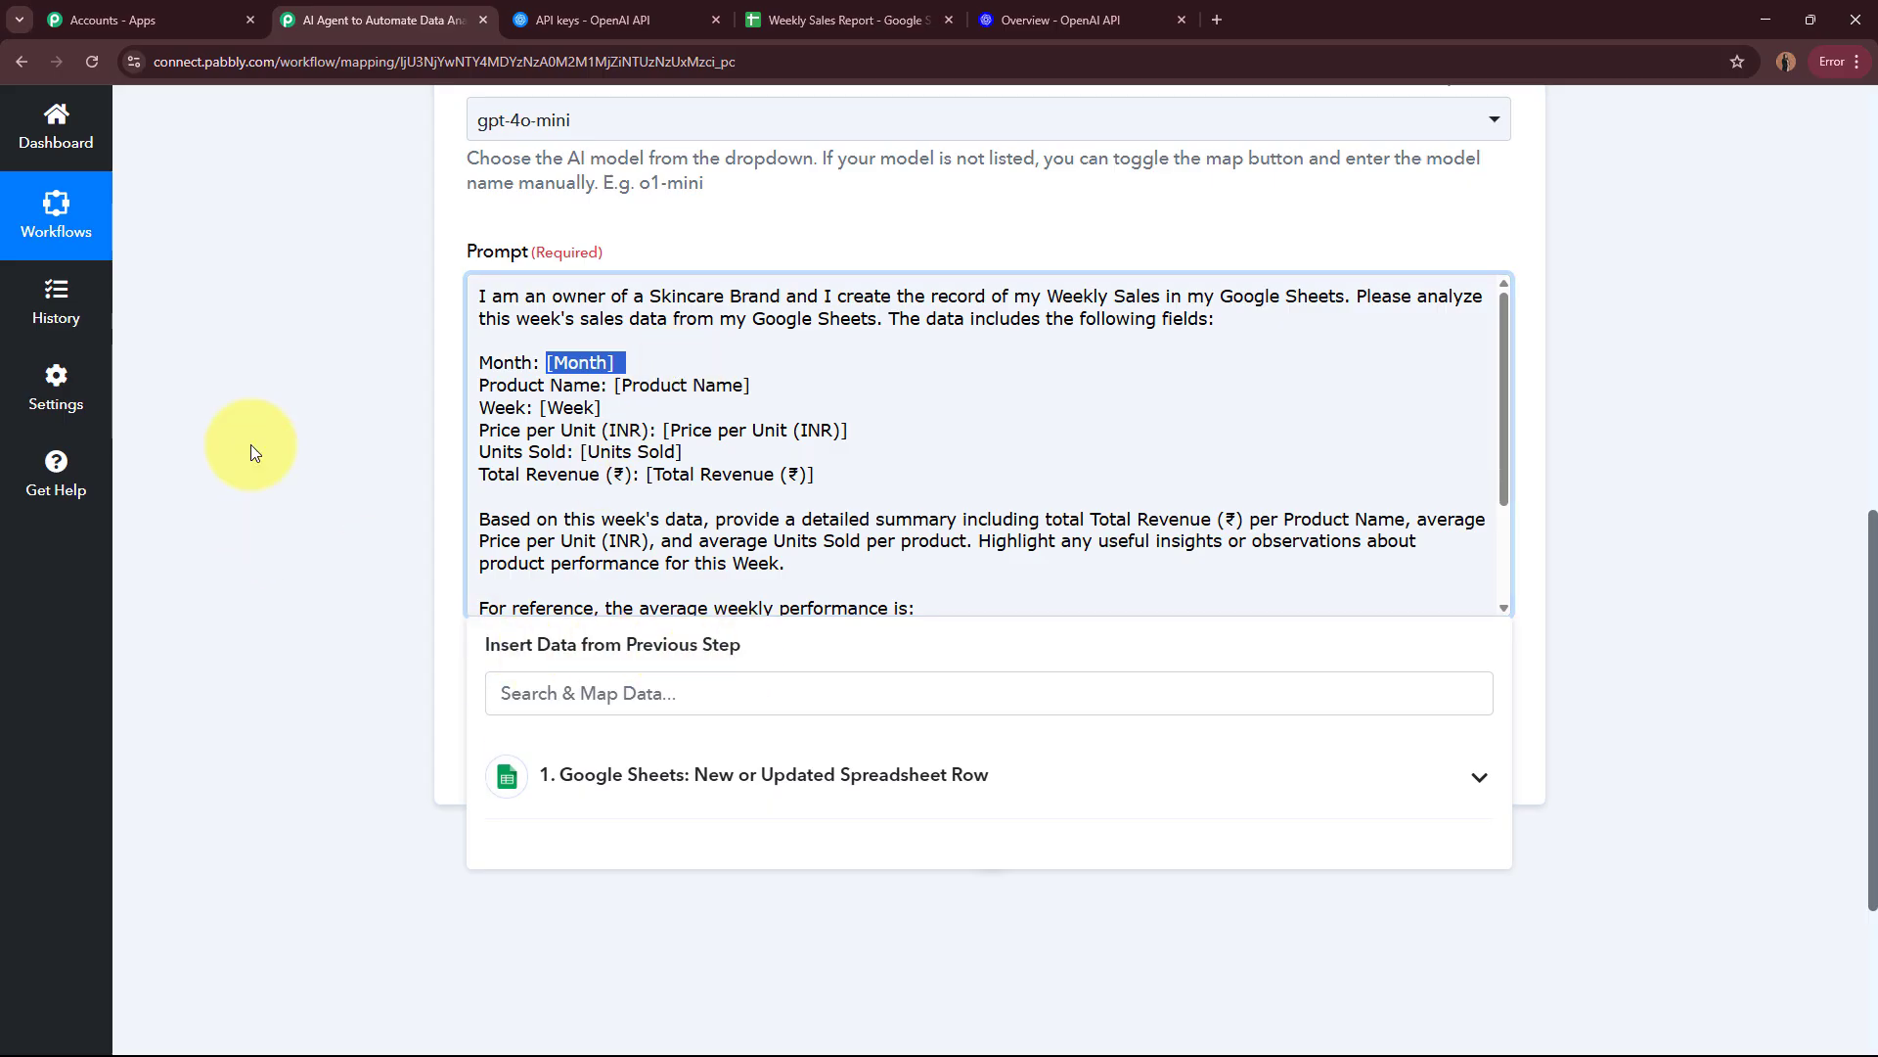
{"action": "scroll", "coordinate": [252, 451], "scroll_direction": "down", "scroll_amount": 3}
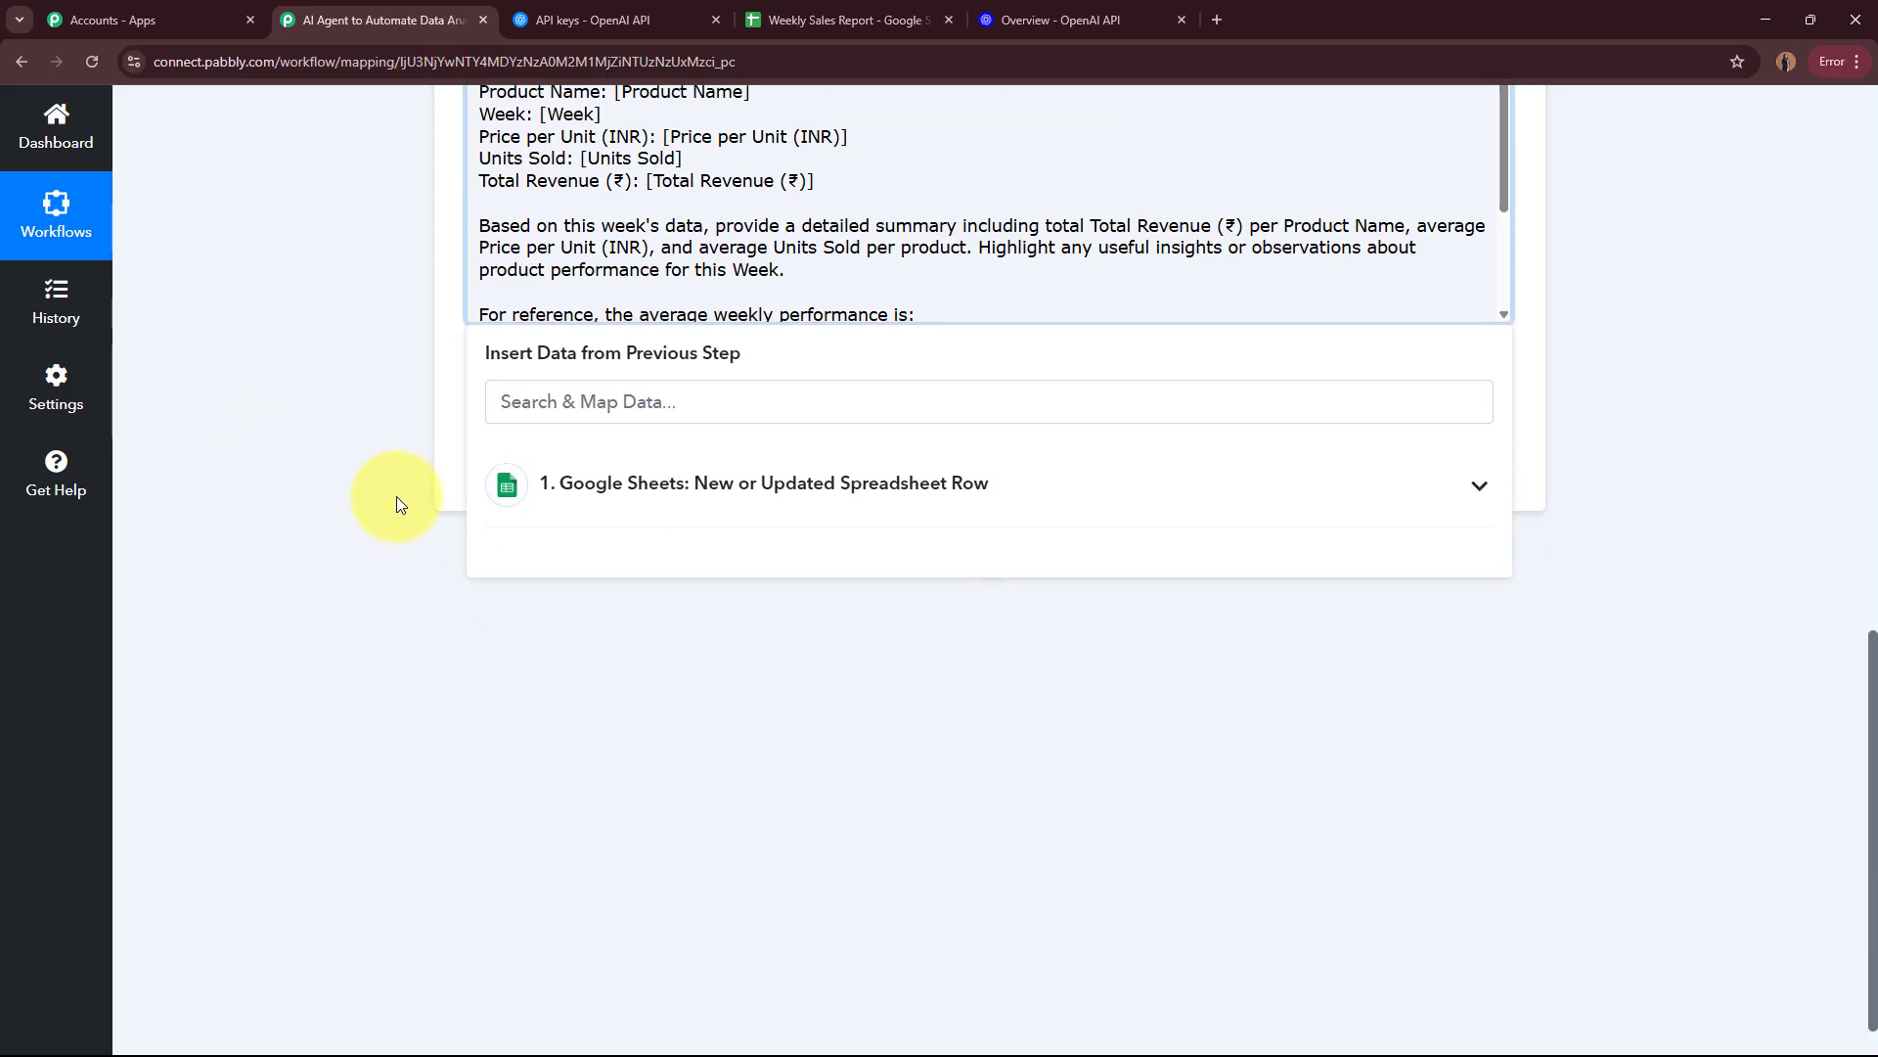
{"action": "left_click", "coordinate": [959, 506]}
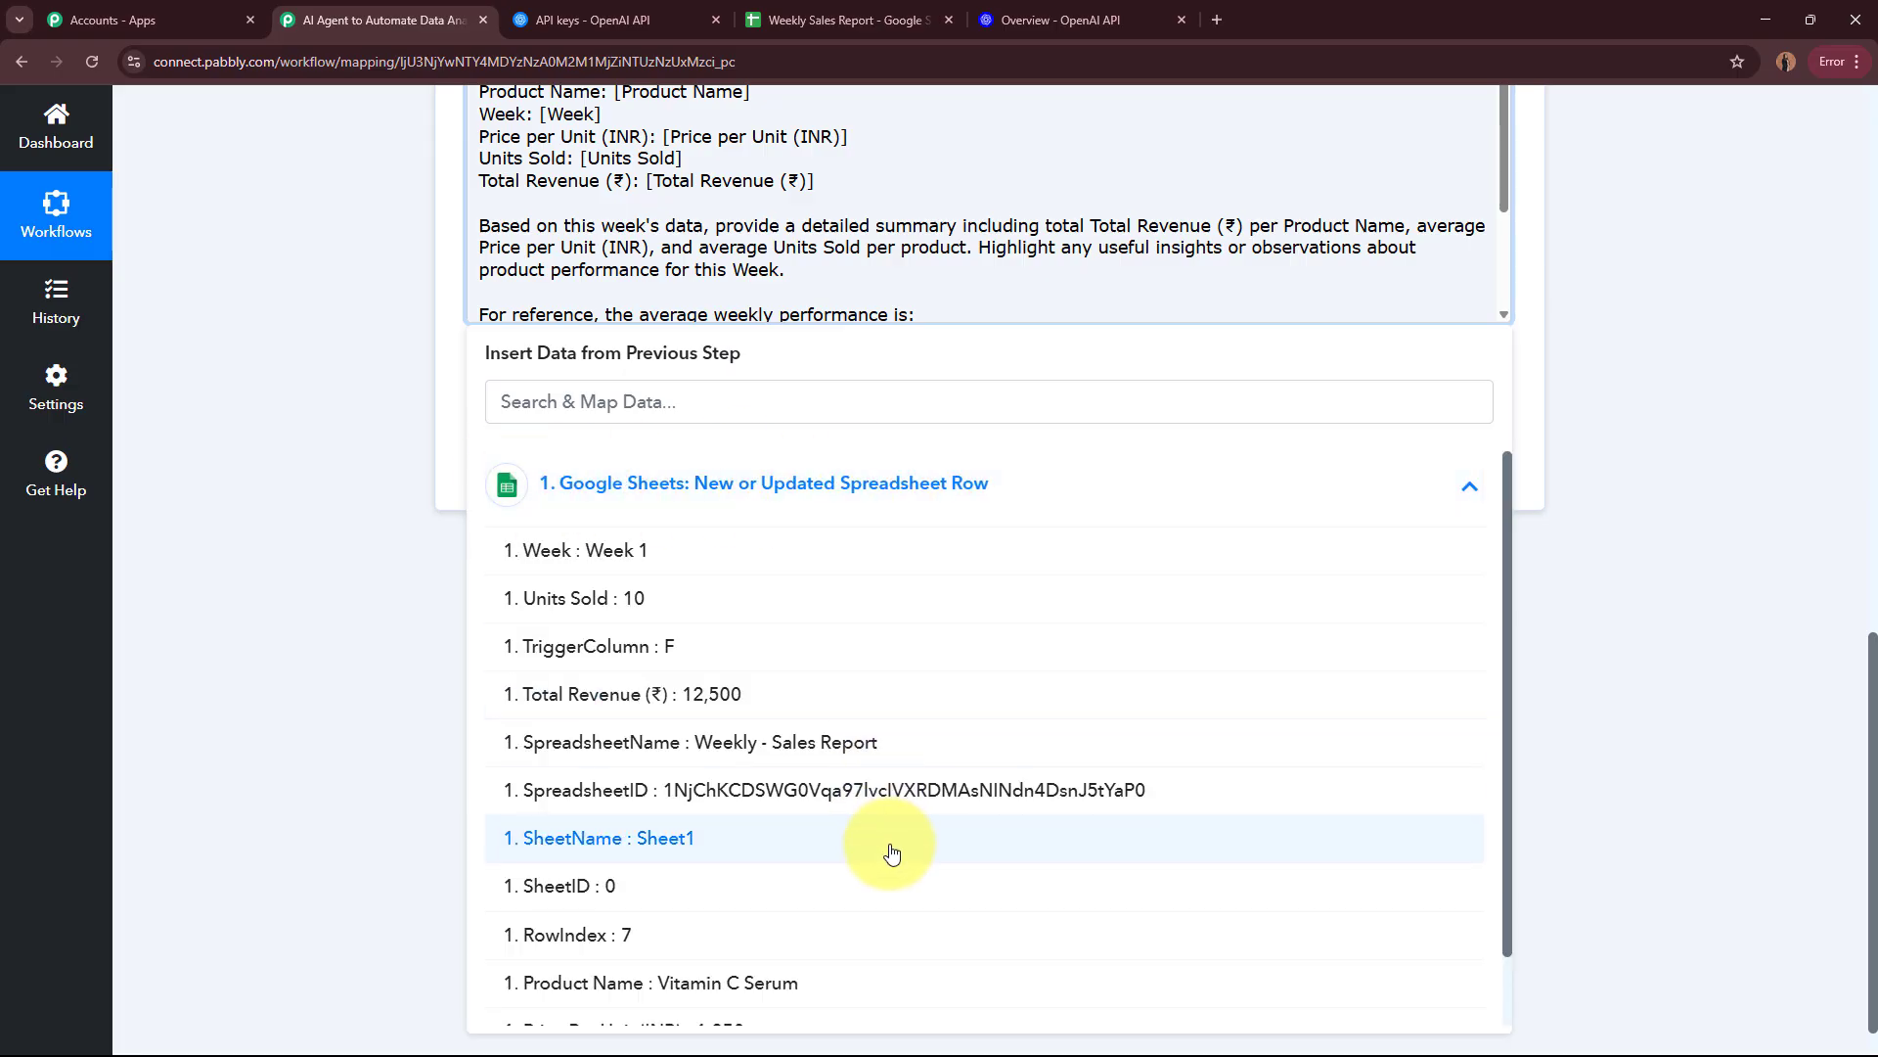
{"action": "scroll", "coordinate": [894, 851], "scroll_direction": "down", "scroll_amount": 1}
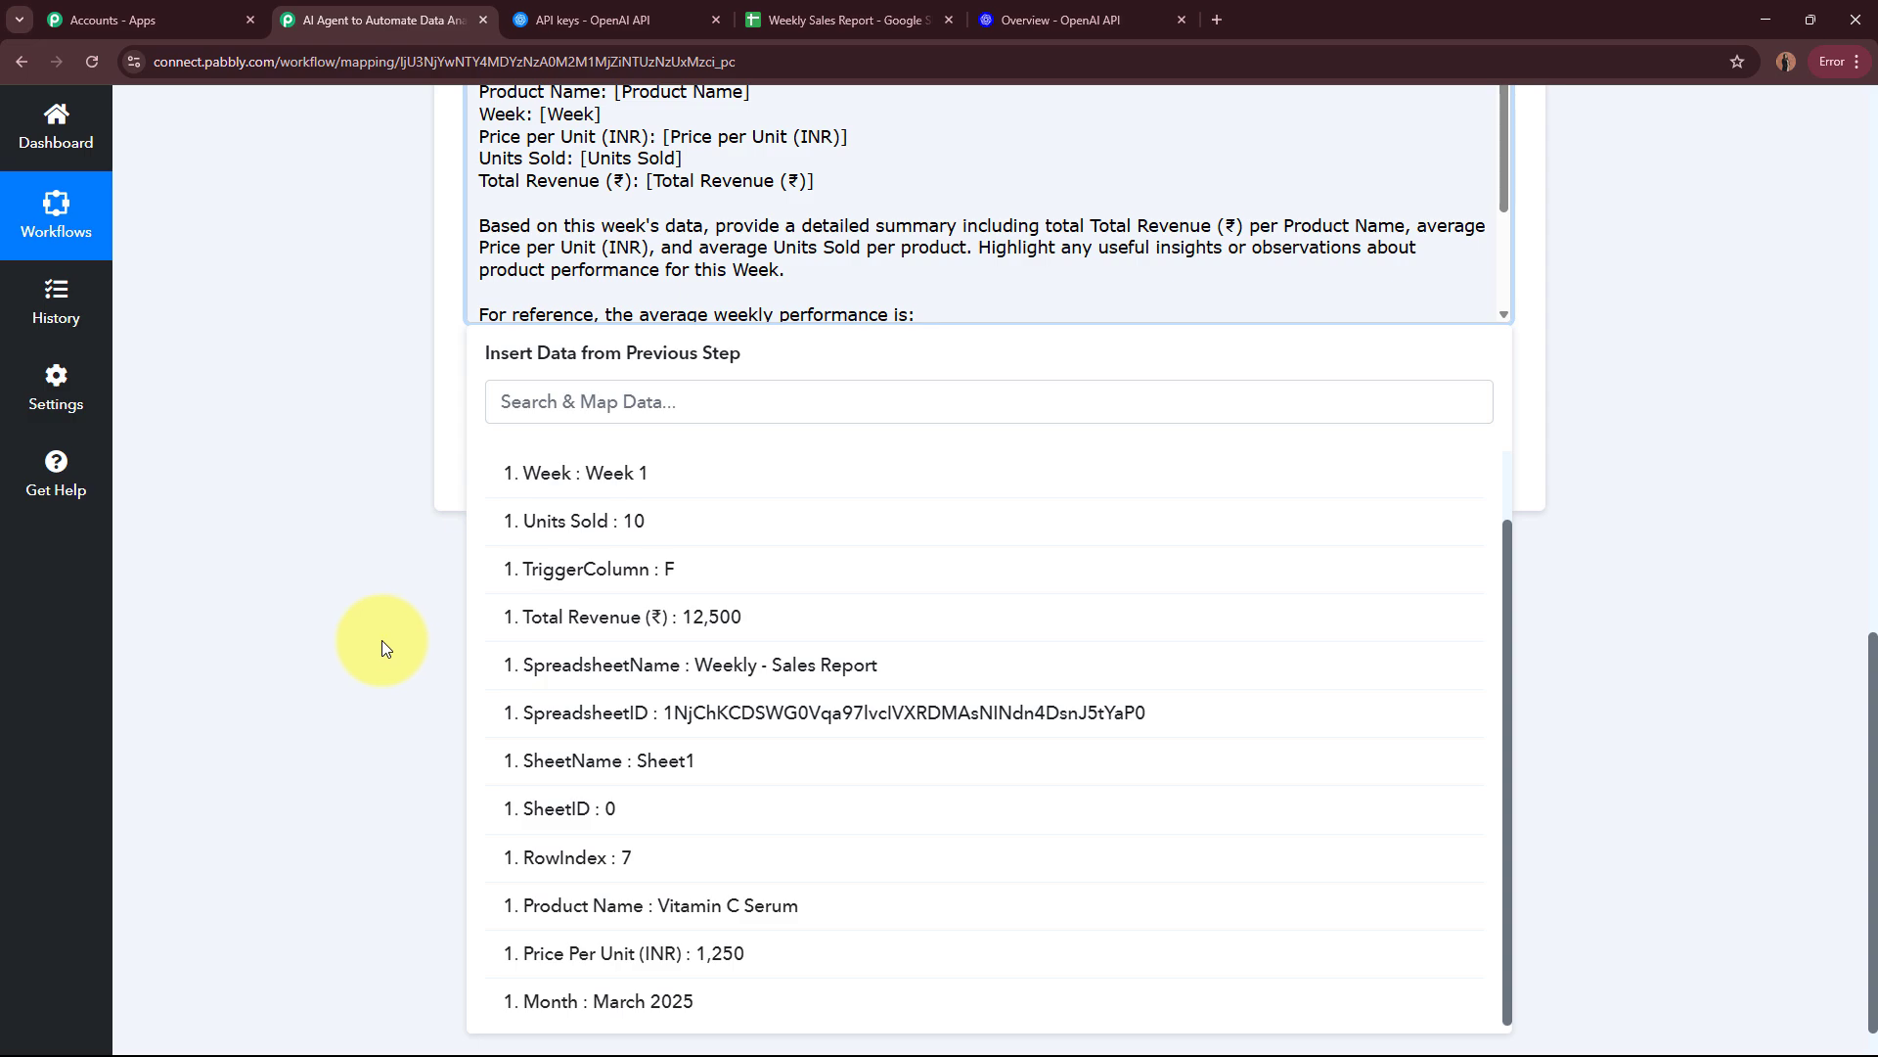
{"action": "scroll", "coordinate": [382, 607], "scroll_direction": "up", "scroll_amount": 3}
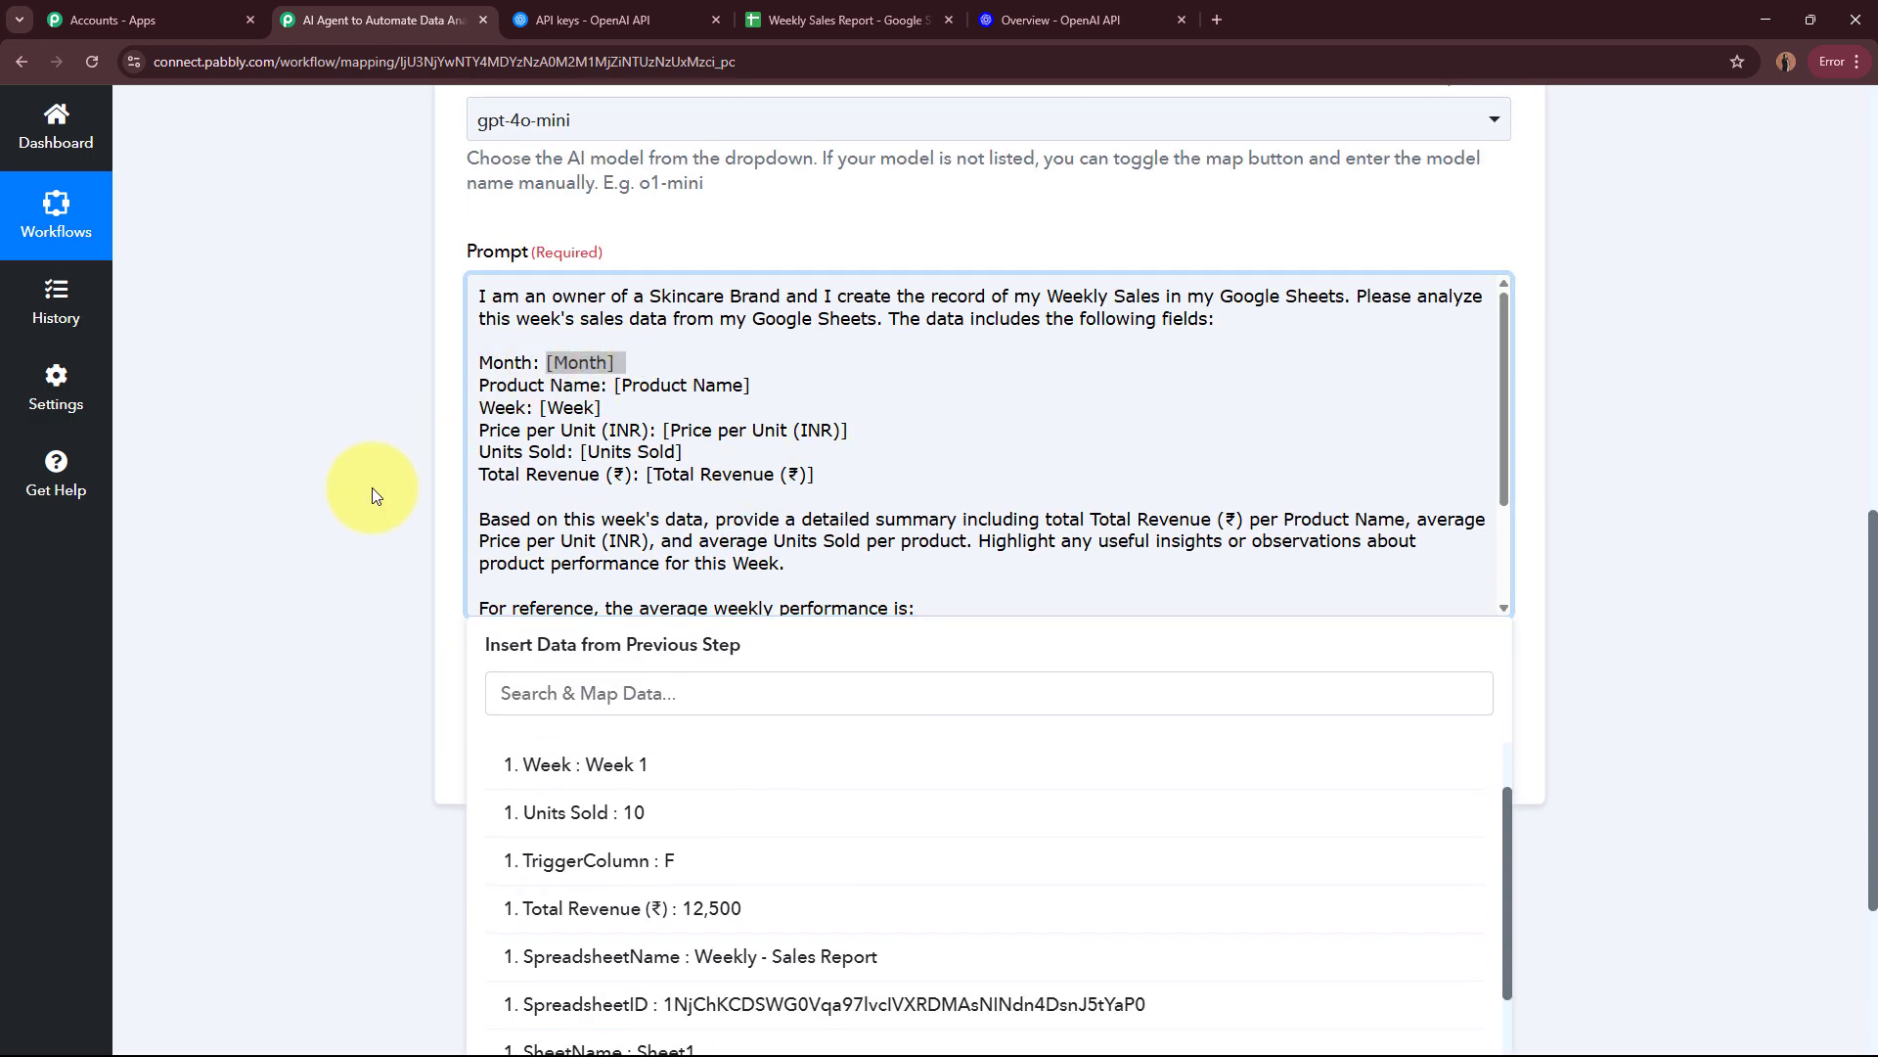
{"action": "scroll", "coordinate": [367, 504], "scroll_direction": "down", "scroll_amount": 3}
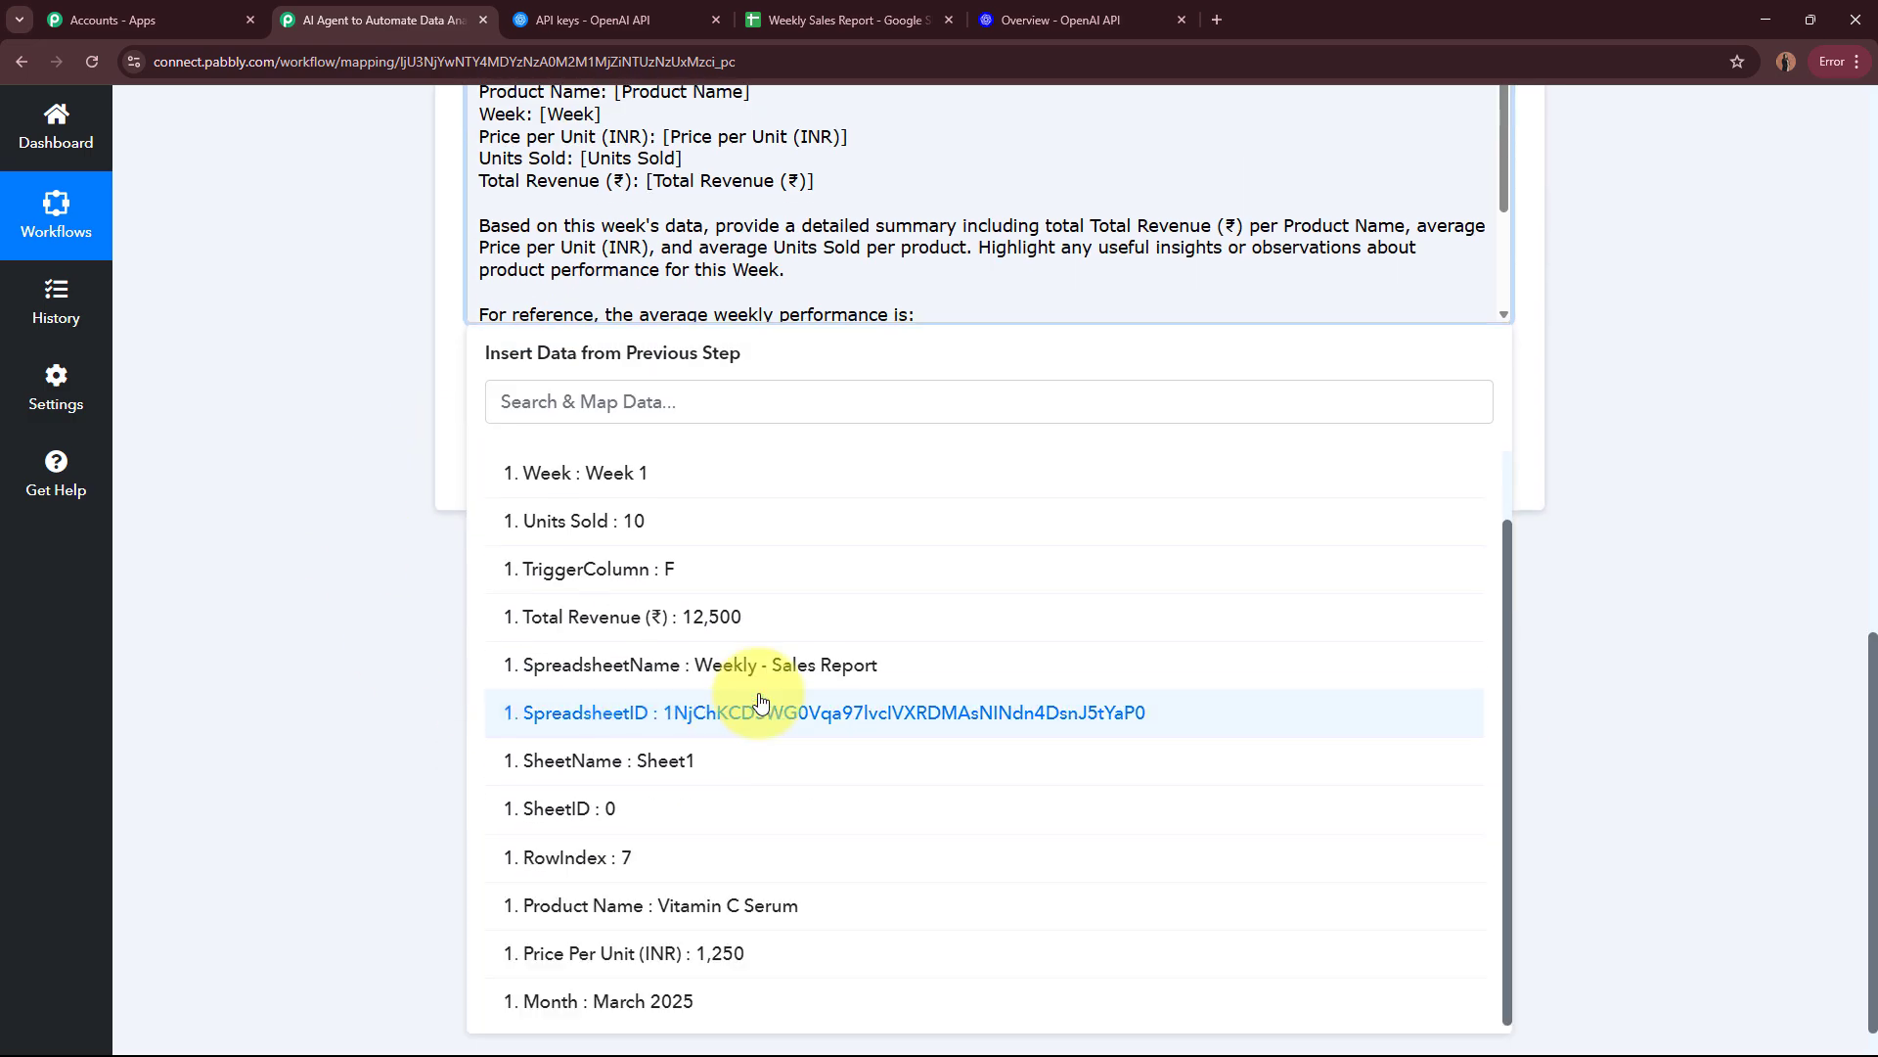
{"action": "left_click", "coordinate": [748, 1001]}
{"action": "left_click", "coordinate": [285, 382]}
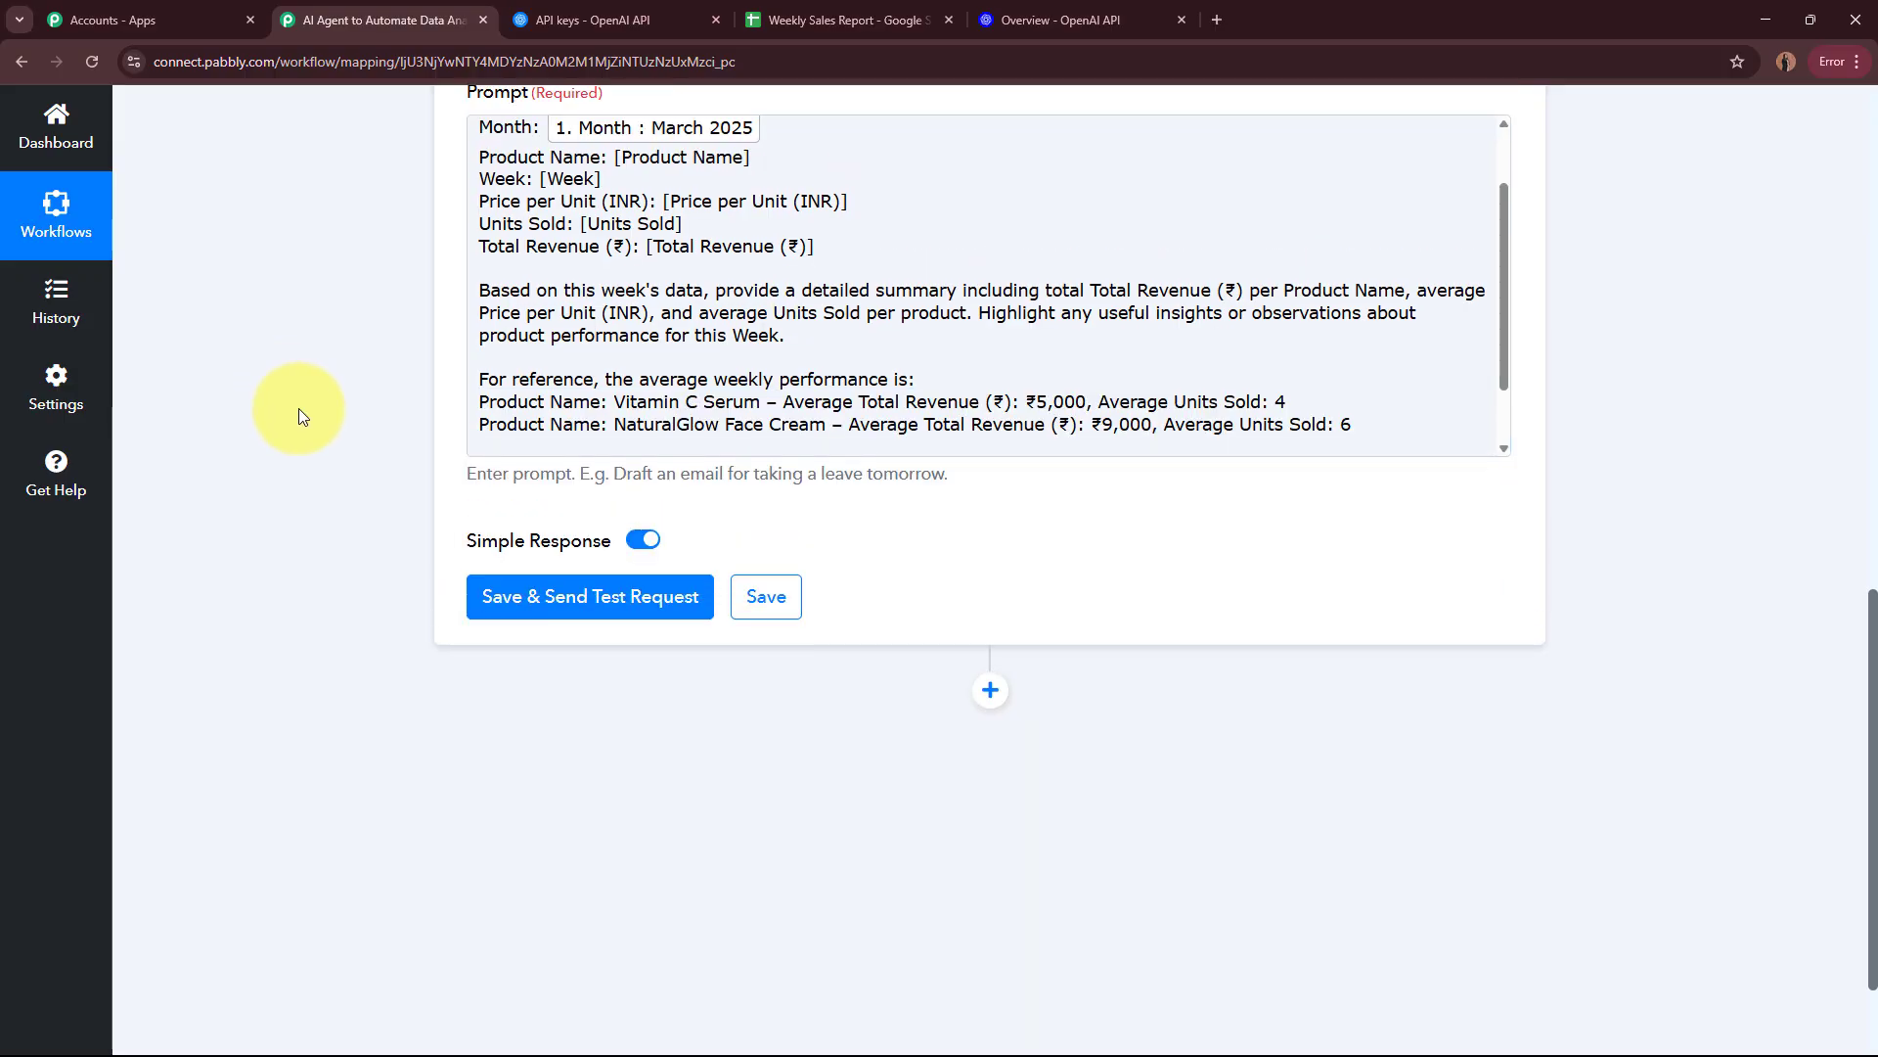
Step: Replace the [Product Name] placeholder in the prompt with the mapped Product Name value from the Google Sheets trigger
{"action": "scroll", "coordinate": [382, 440], "scroll_direction": "up", "scroll_amount": 4}
{"action": "scroll", "coordinate": [612, 610], "scroll_direction": "up", "scroll_amount": 1}
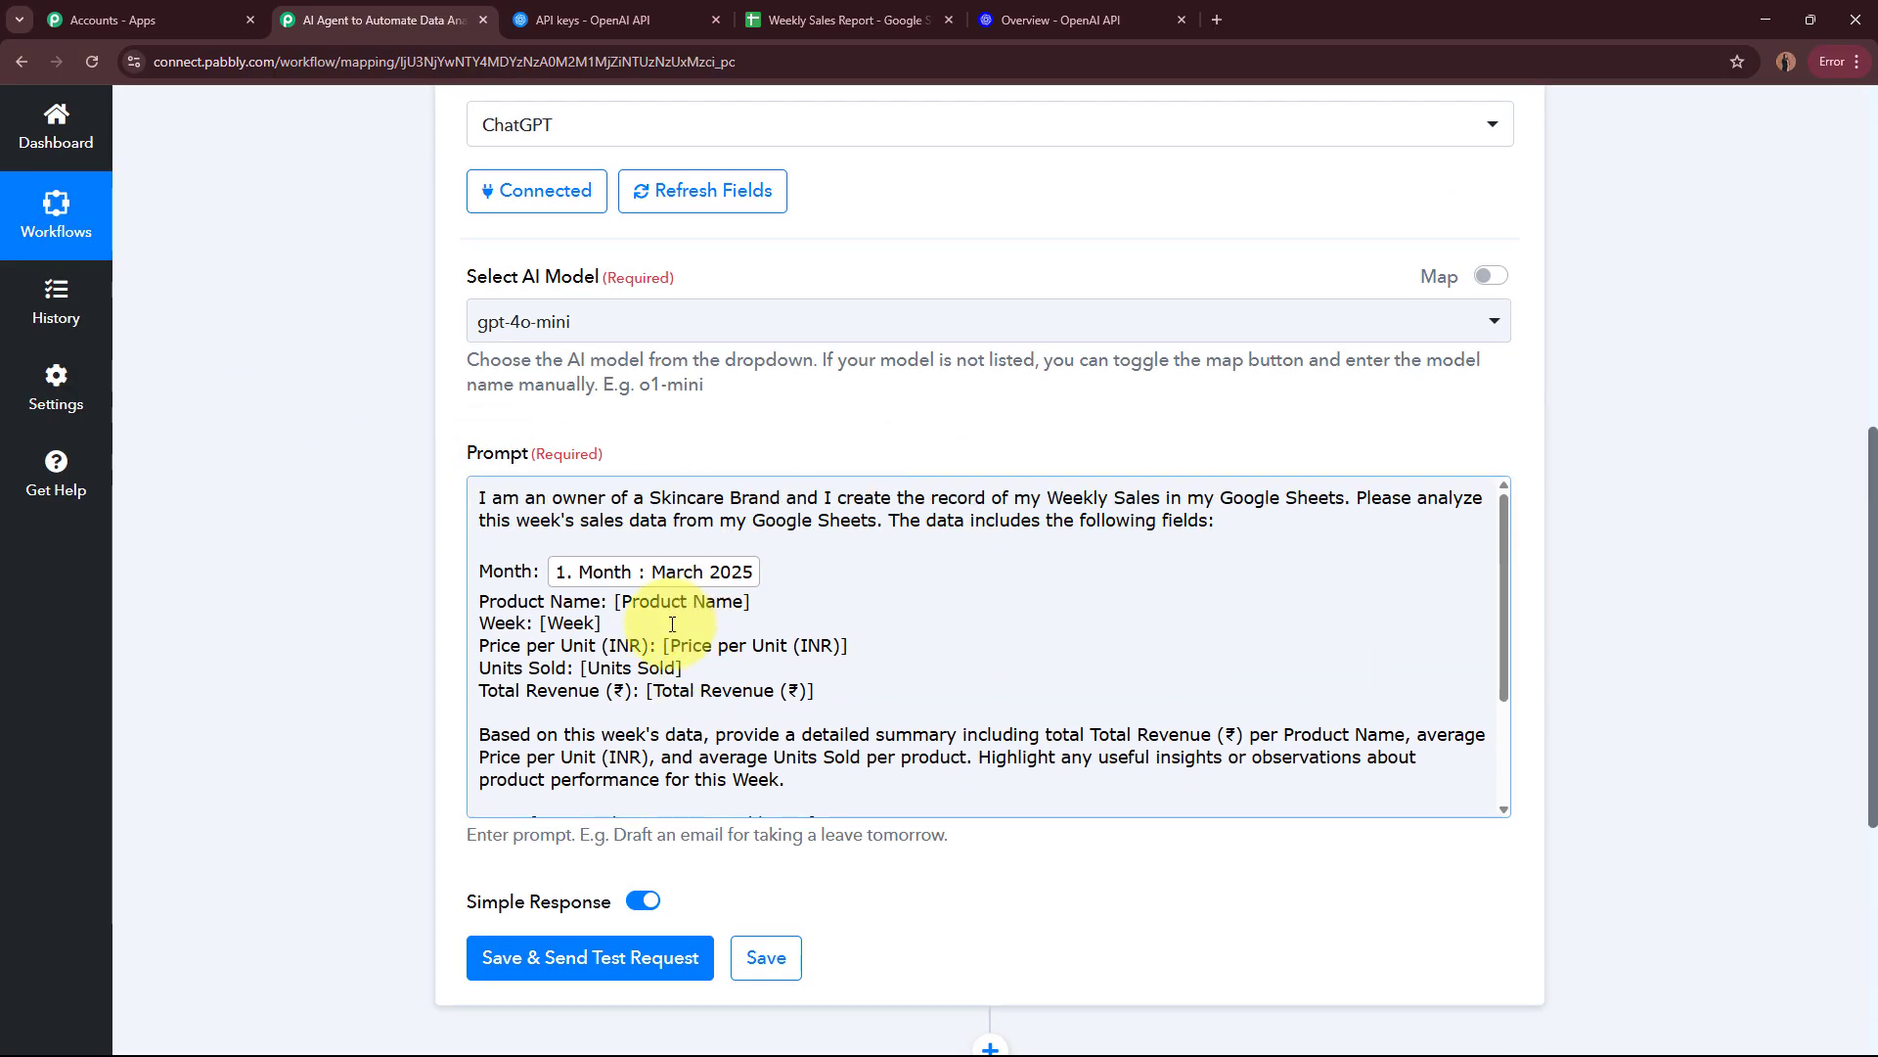
{"action": "scroll", "coordinate": [267, 525], "scroll_direction": "down", "scroll_amount": 1}
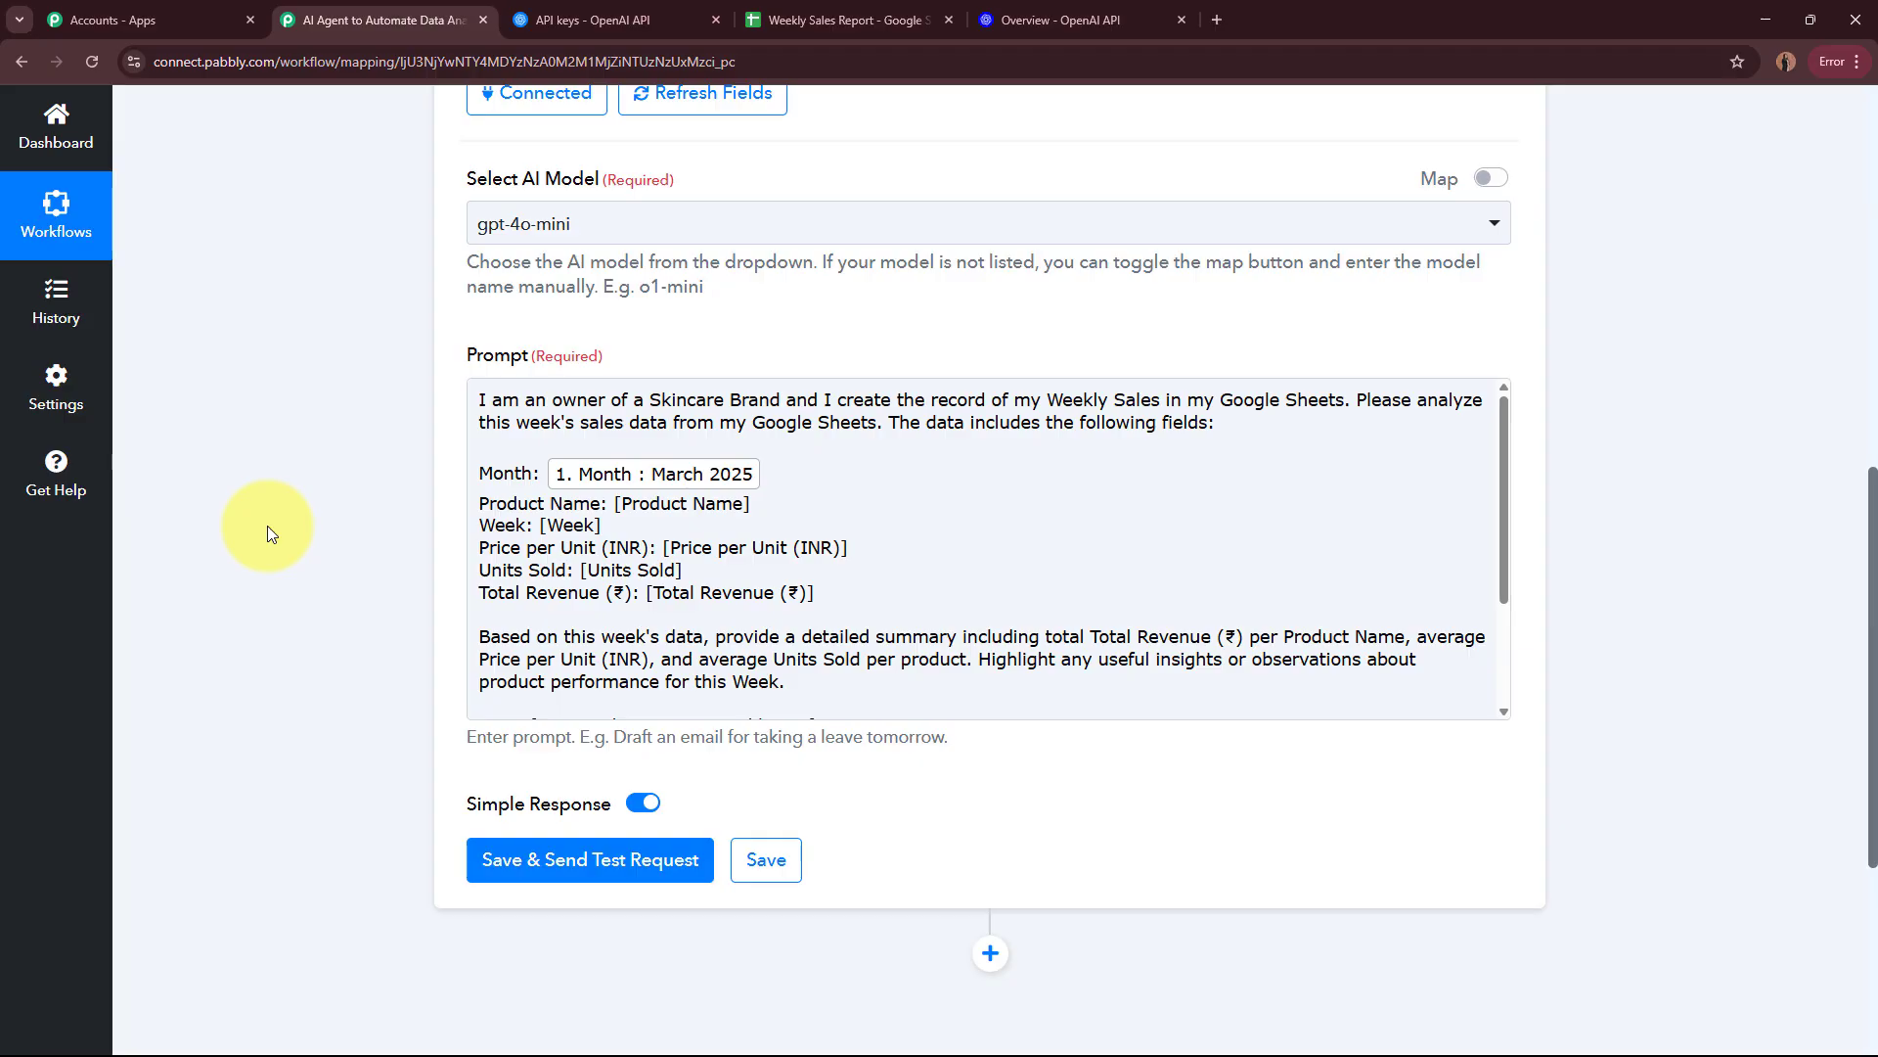
{"action": "left_click_drag", "start_coordinate": [616, 509], "coordinate": [762, 504]}
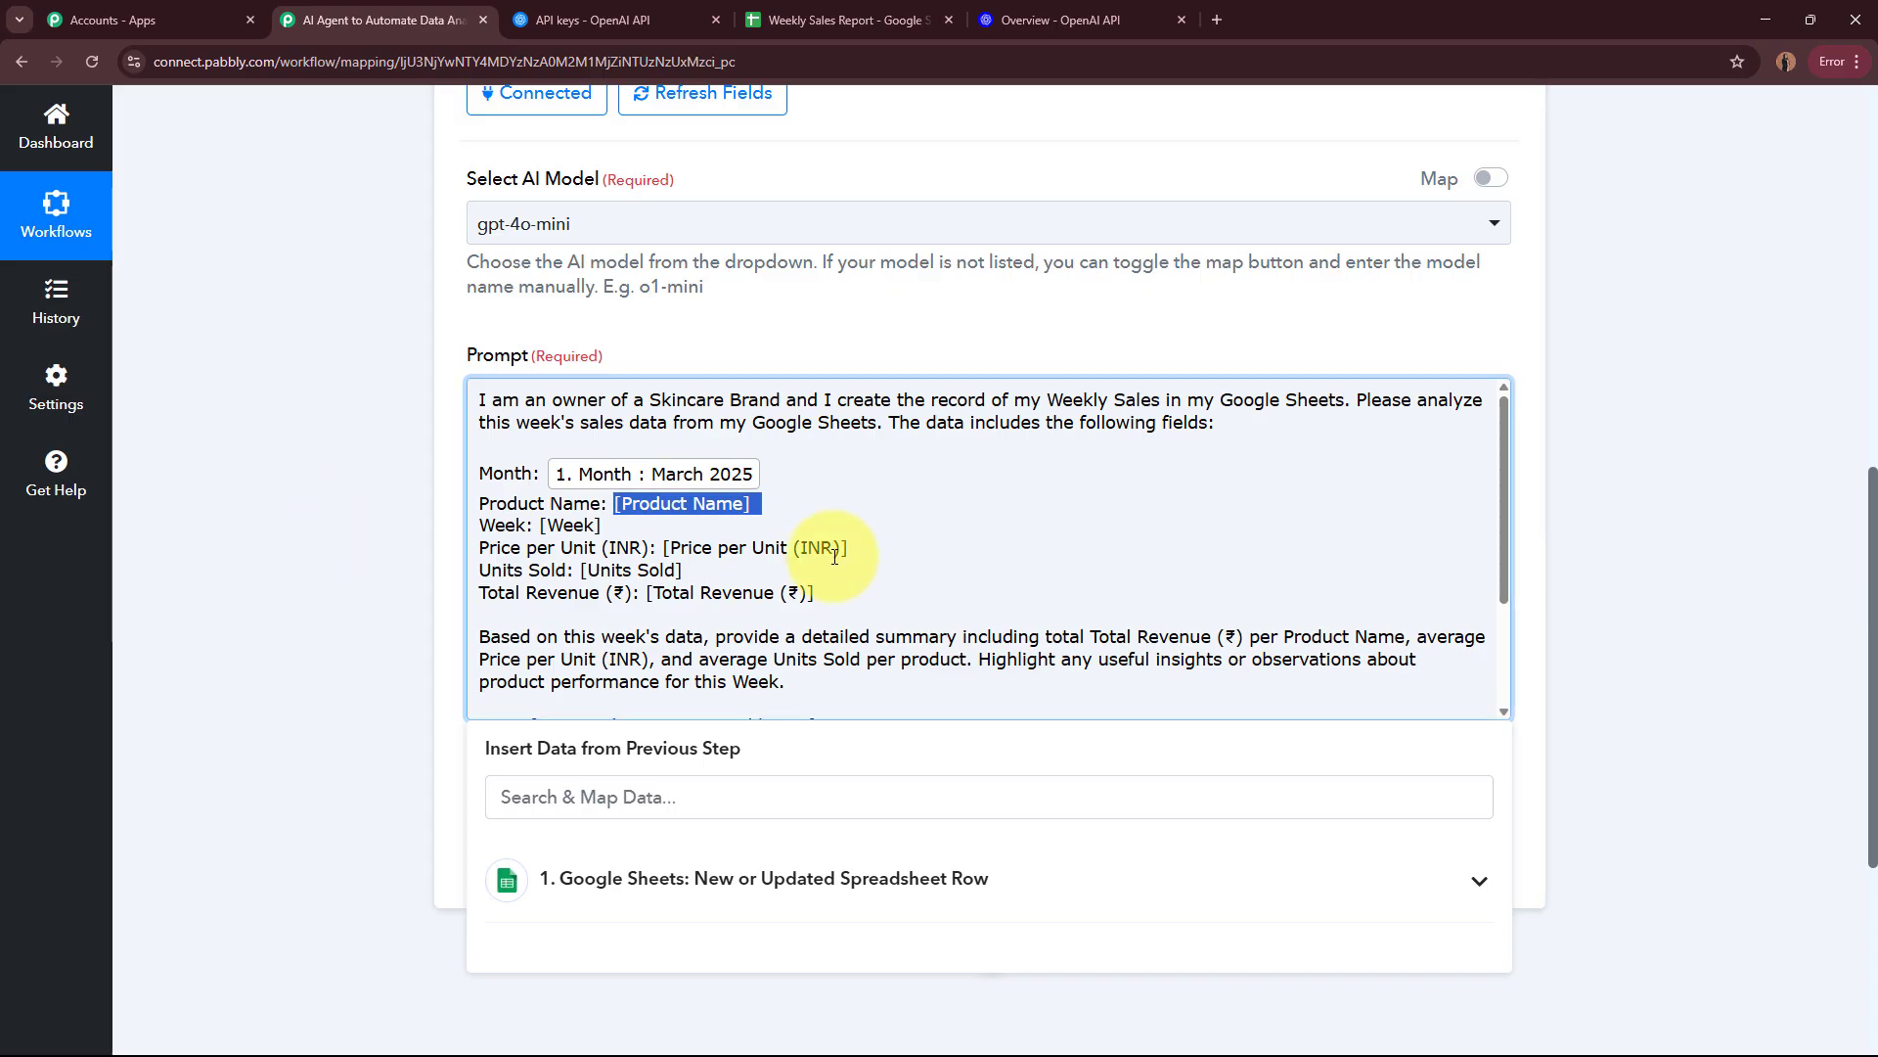
{"action": "scroll", "coordinate": [419, 505], "scroll_direction": "up", "scroll_amount": 10}
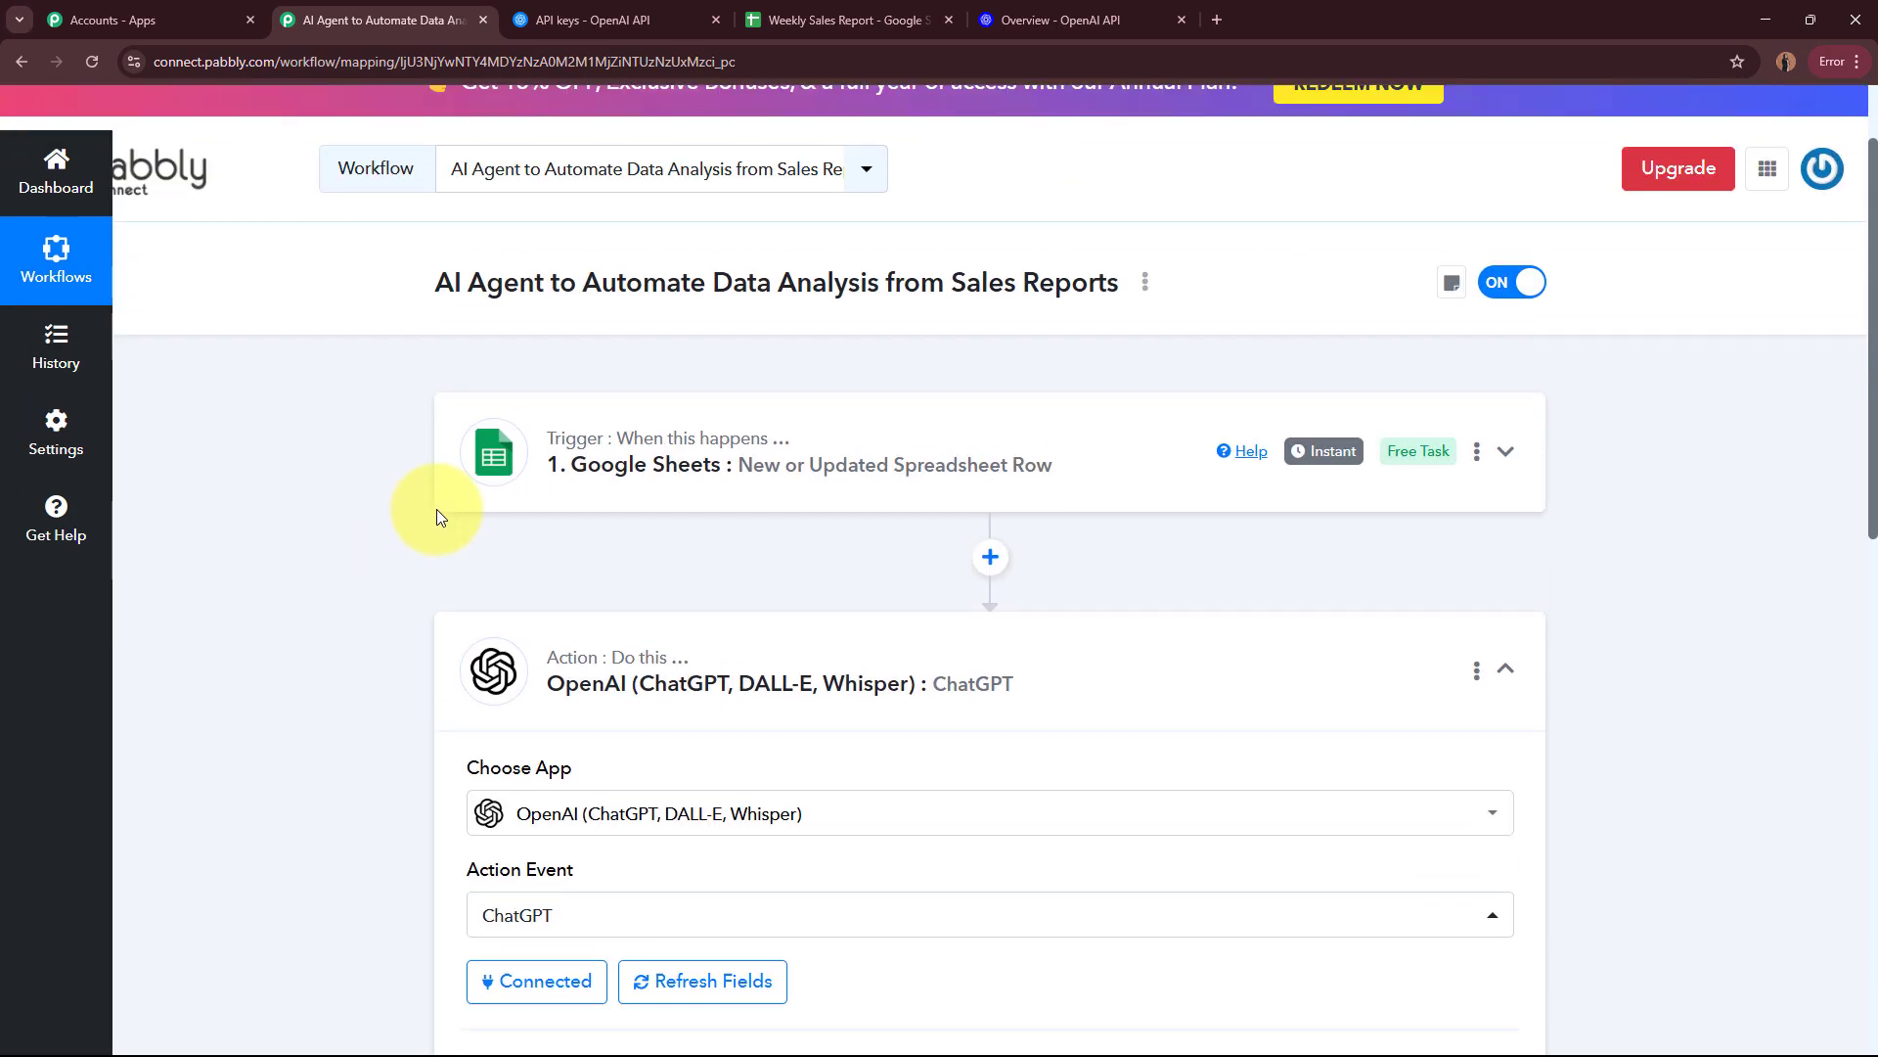
{"action": "scroll", "coordinate": [865, 534], "scroll_direction": "down", "scroll_amount": 10}
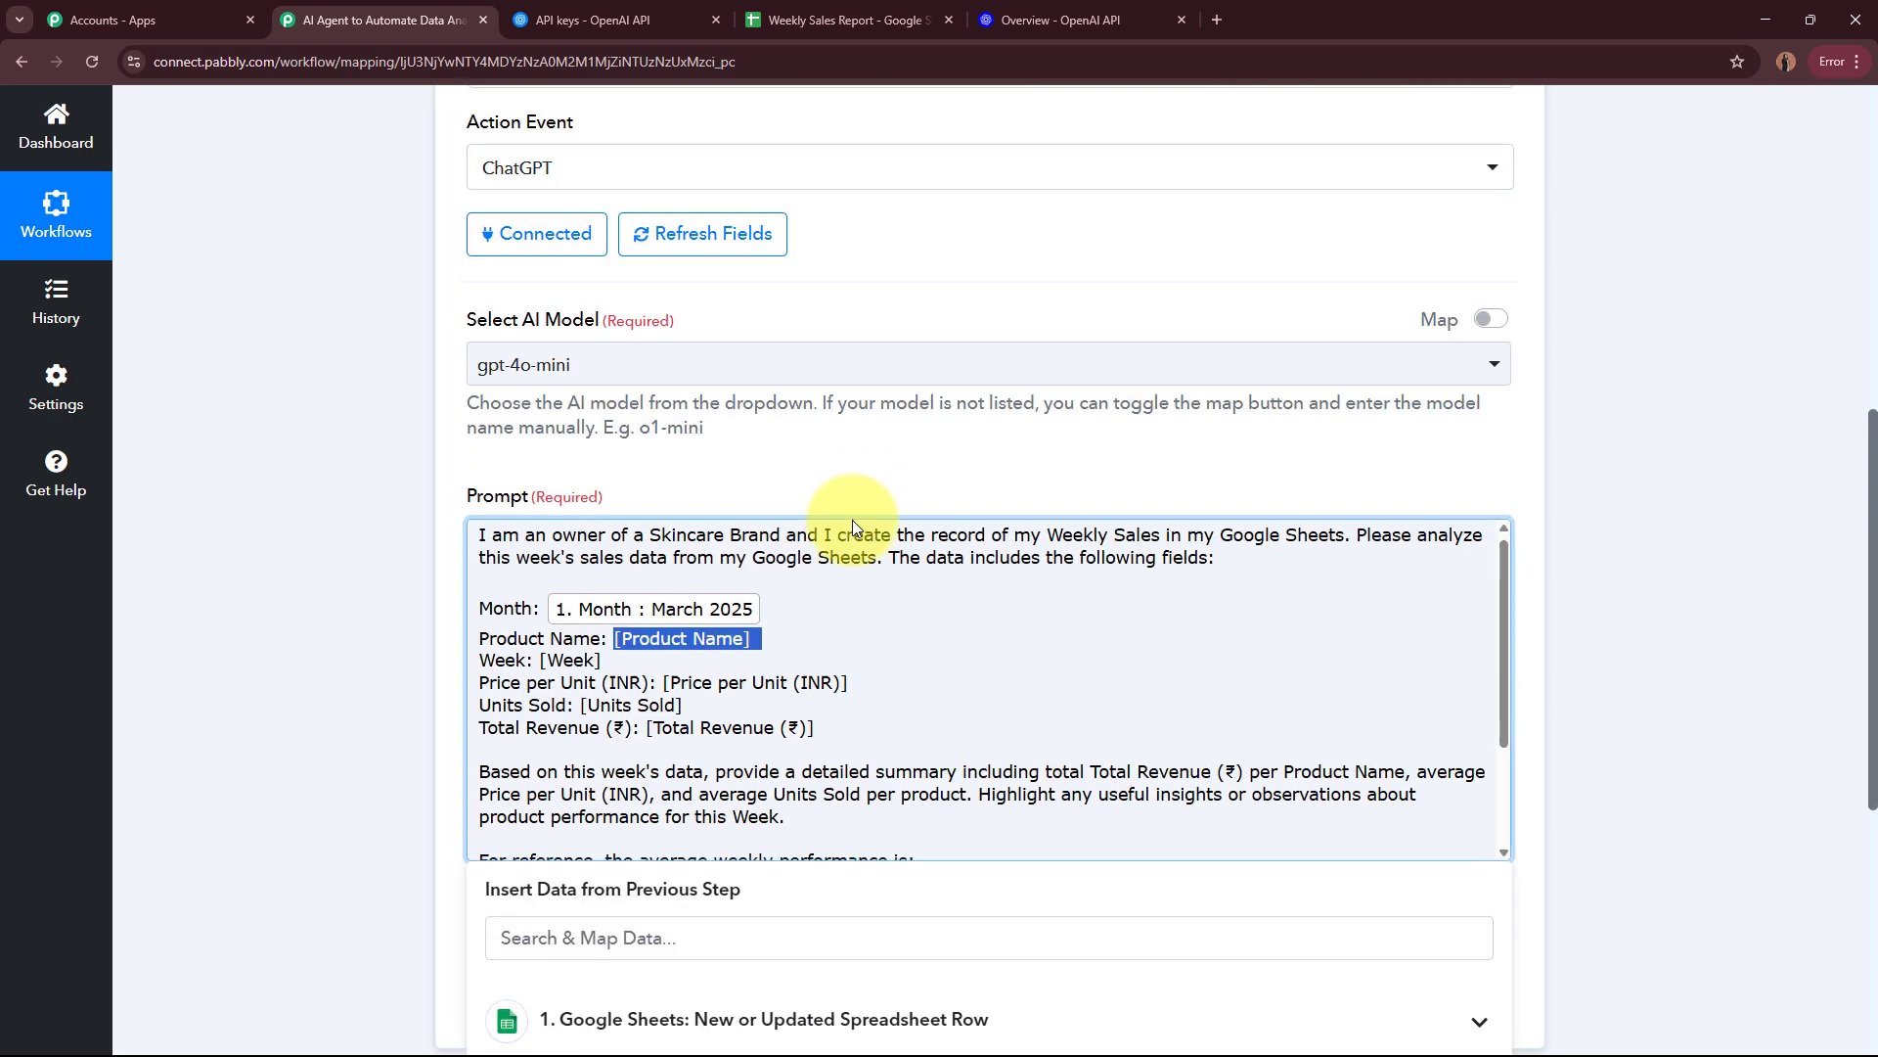
{"action": "scroll", "coordinate": [842, 548], "scroll_direction": "up", "scroll_amount": 3}
{"action": "scroll", "coordinate": [270, 560], "scroll_direction": "down", "scroll_amount": 3}
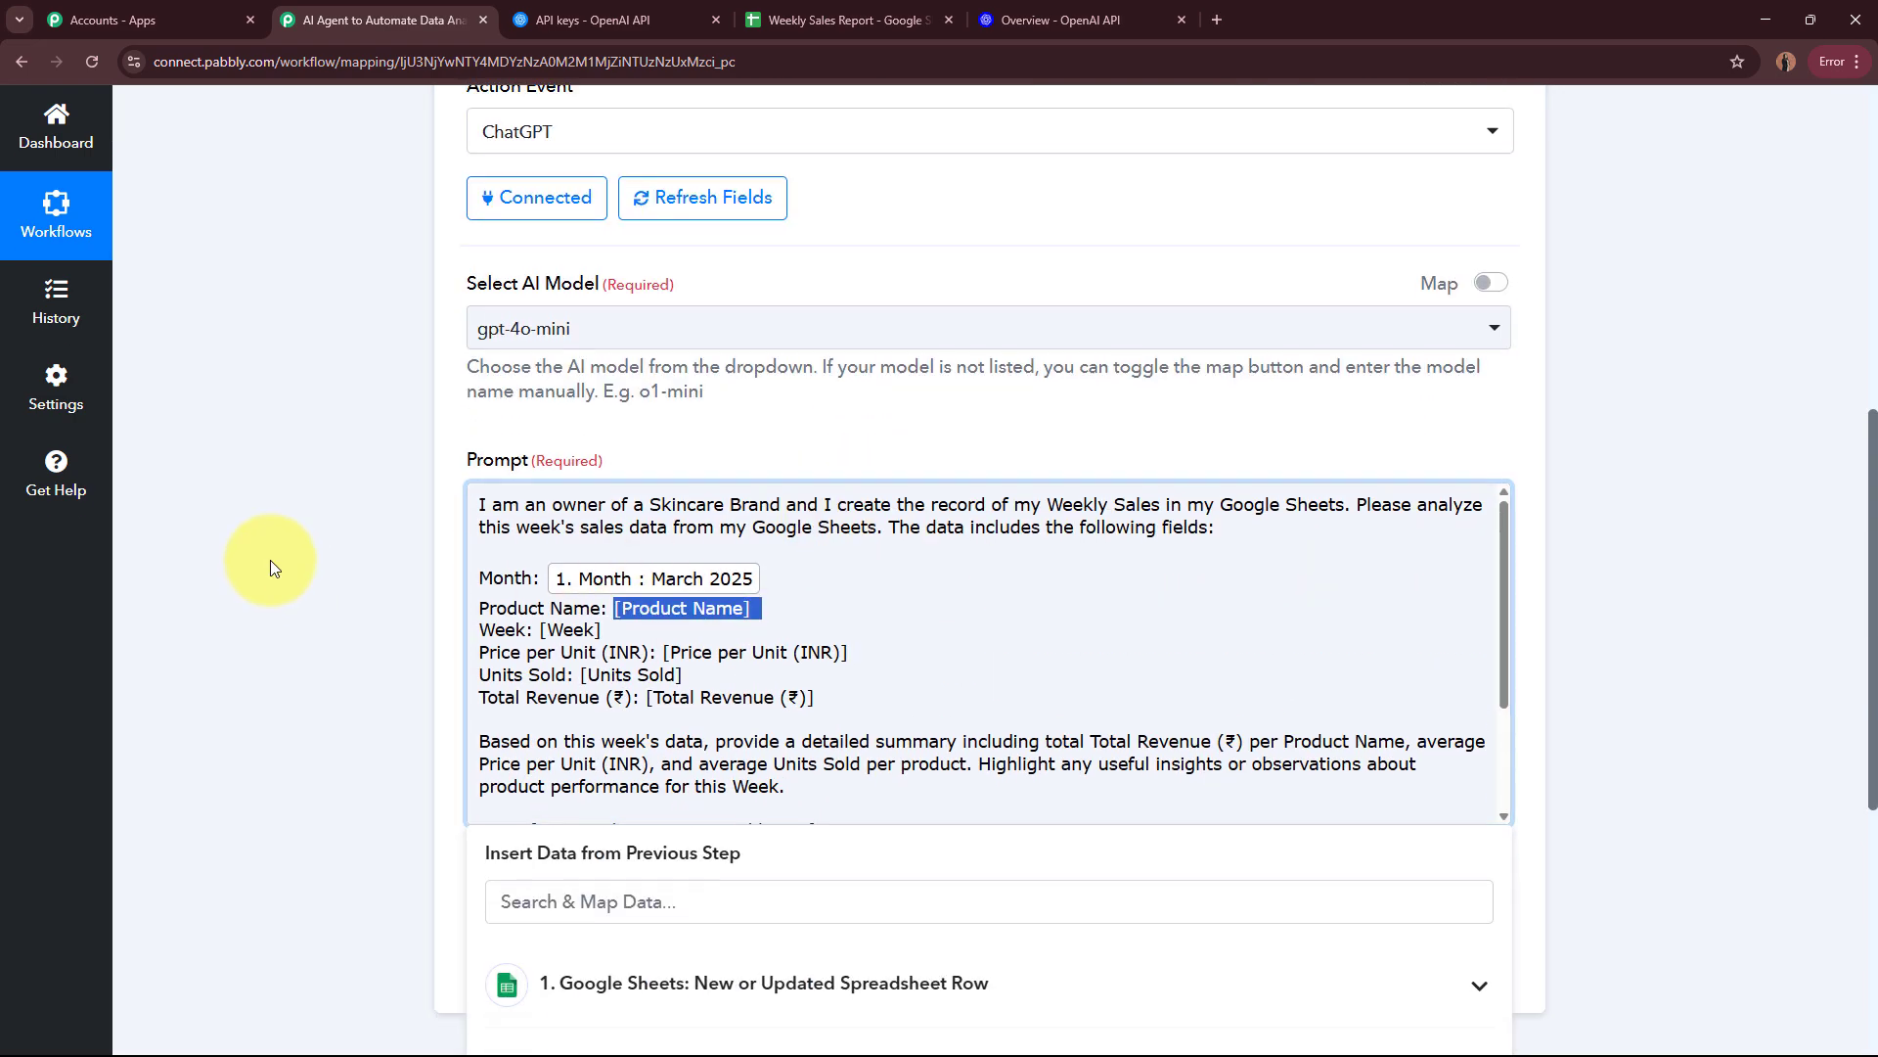
{"action": "scroll", "coordinate": [276, 553], "scroll_direction": "down", "scroll_amount": 1}
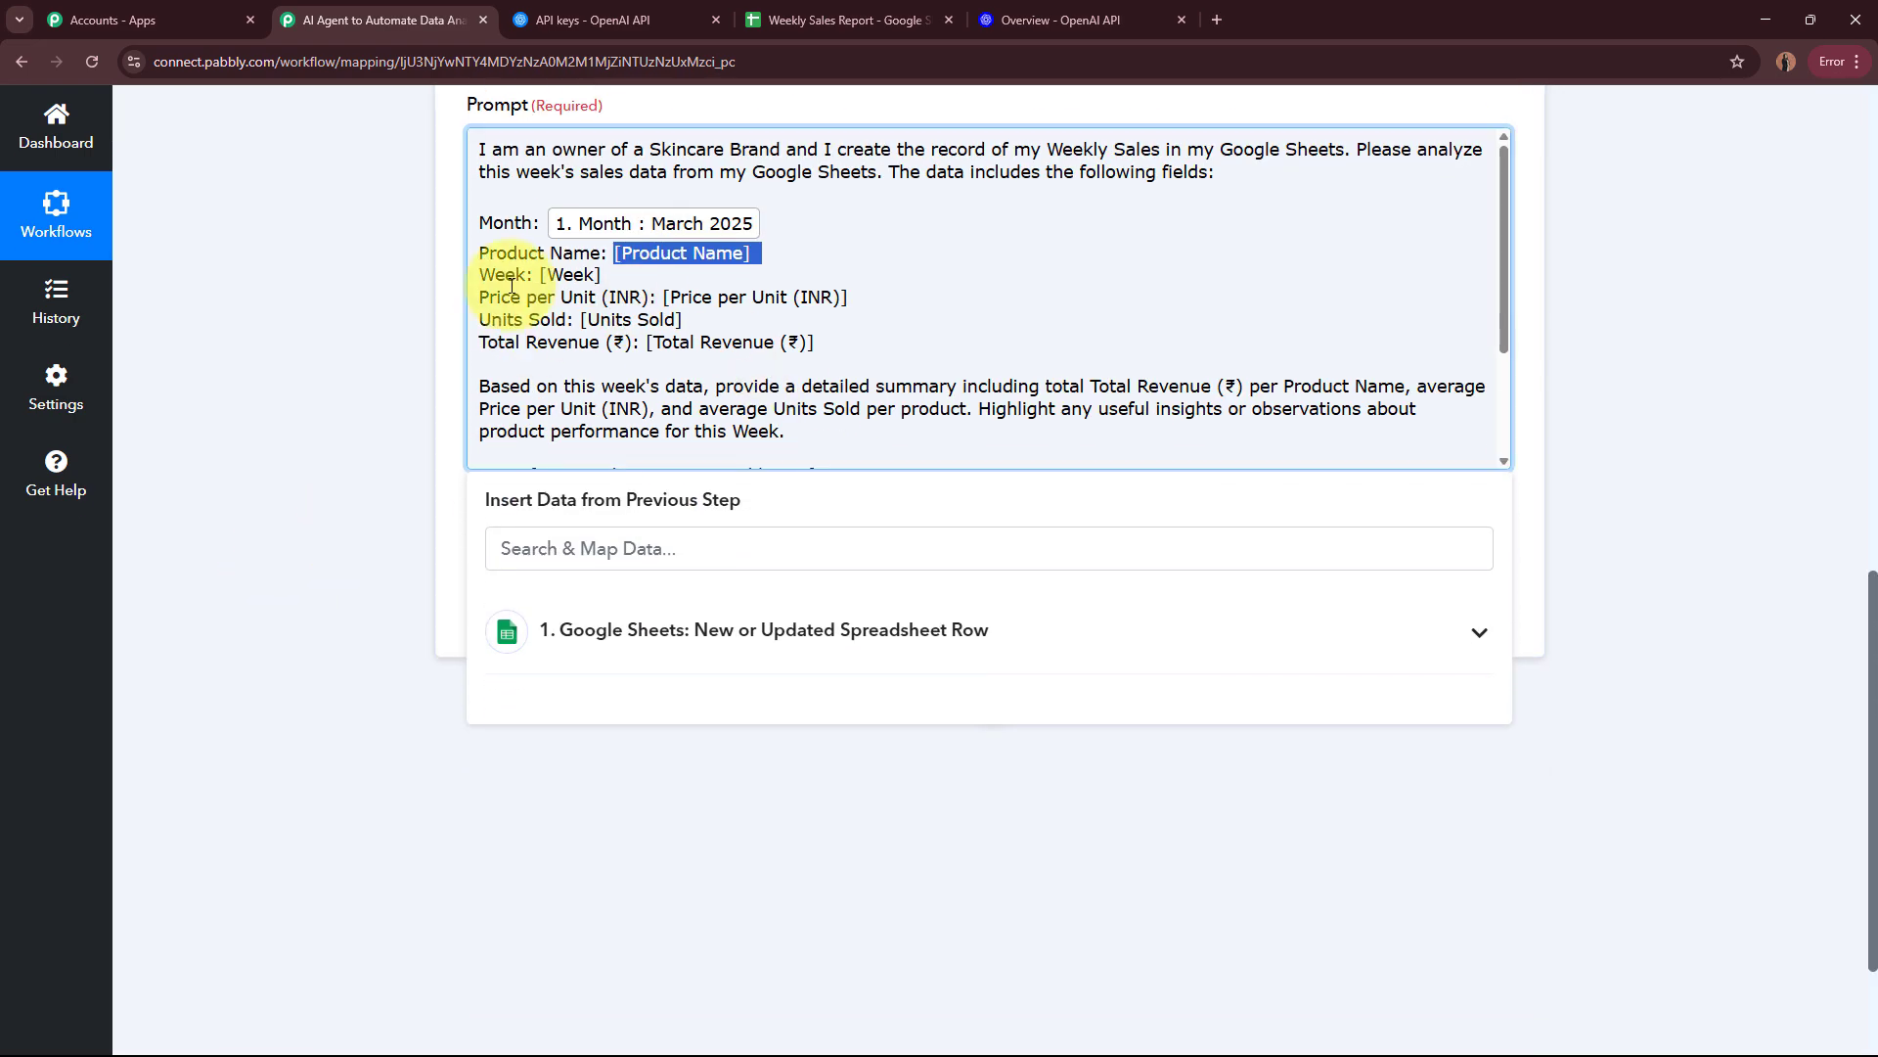
{"action": "left_click", "coordinate": [773, 616]}
{"action": "scroll", "coordinate": [268, 505], "scroll_direction": "down", "scroll_amount": 2}
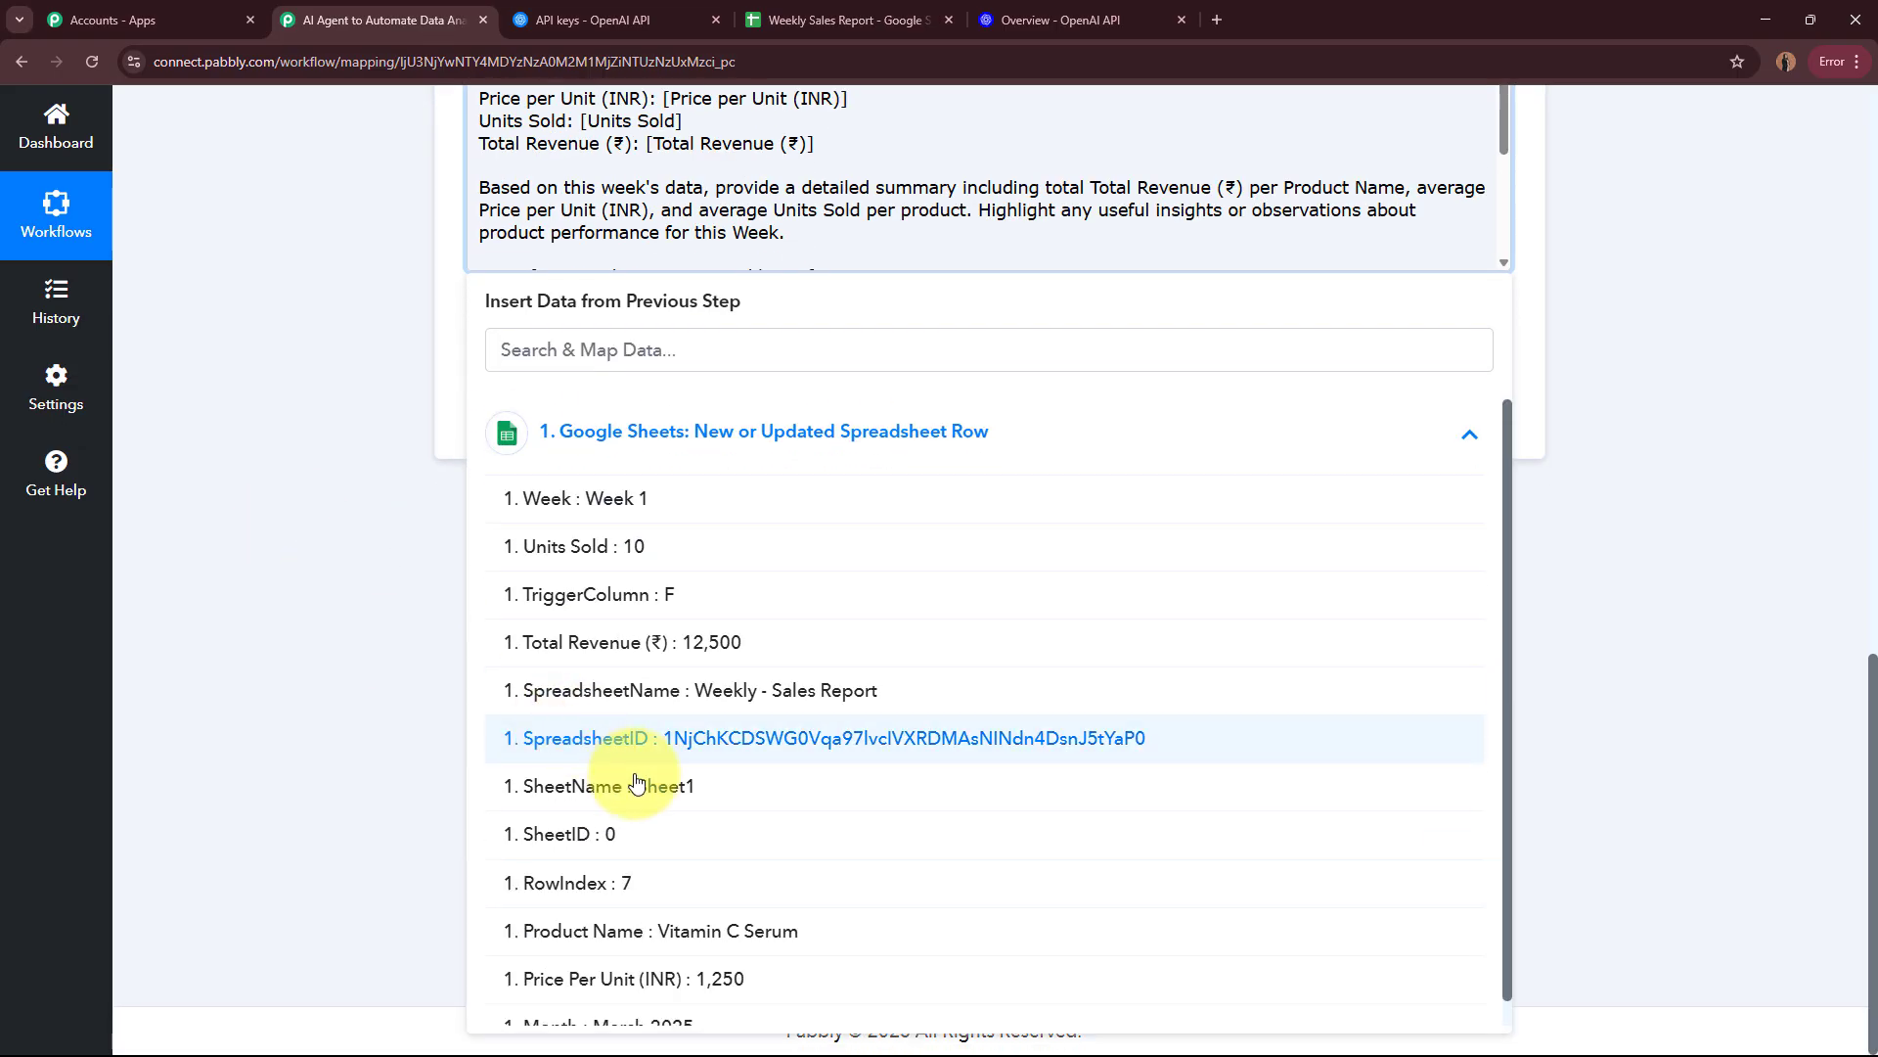
{"action": "left_click", "coordinate": [759, 901]}
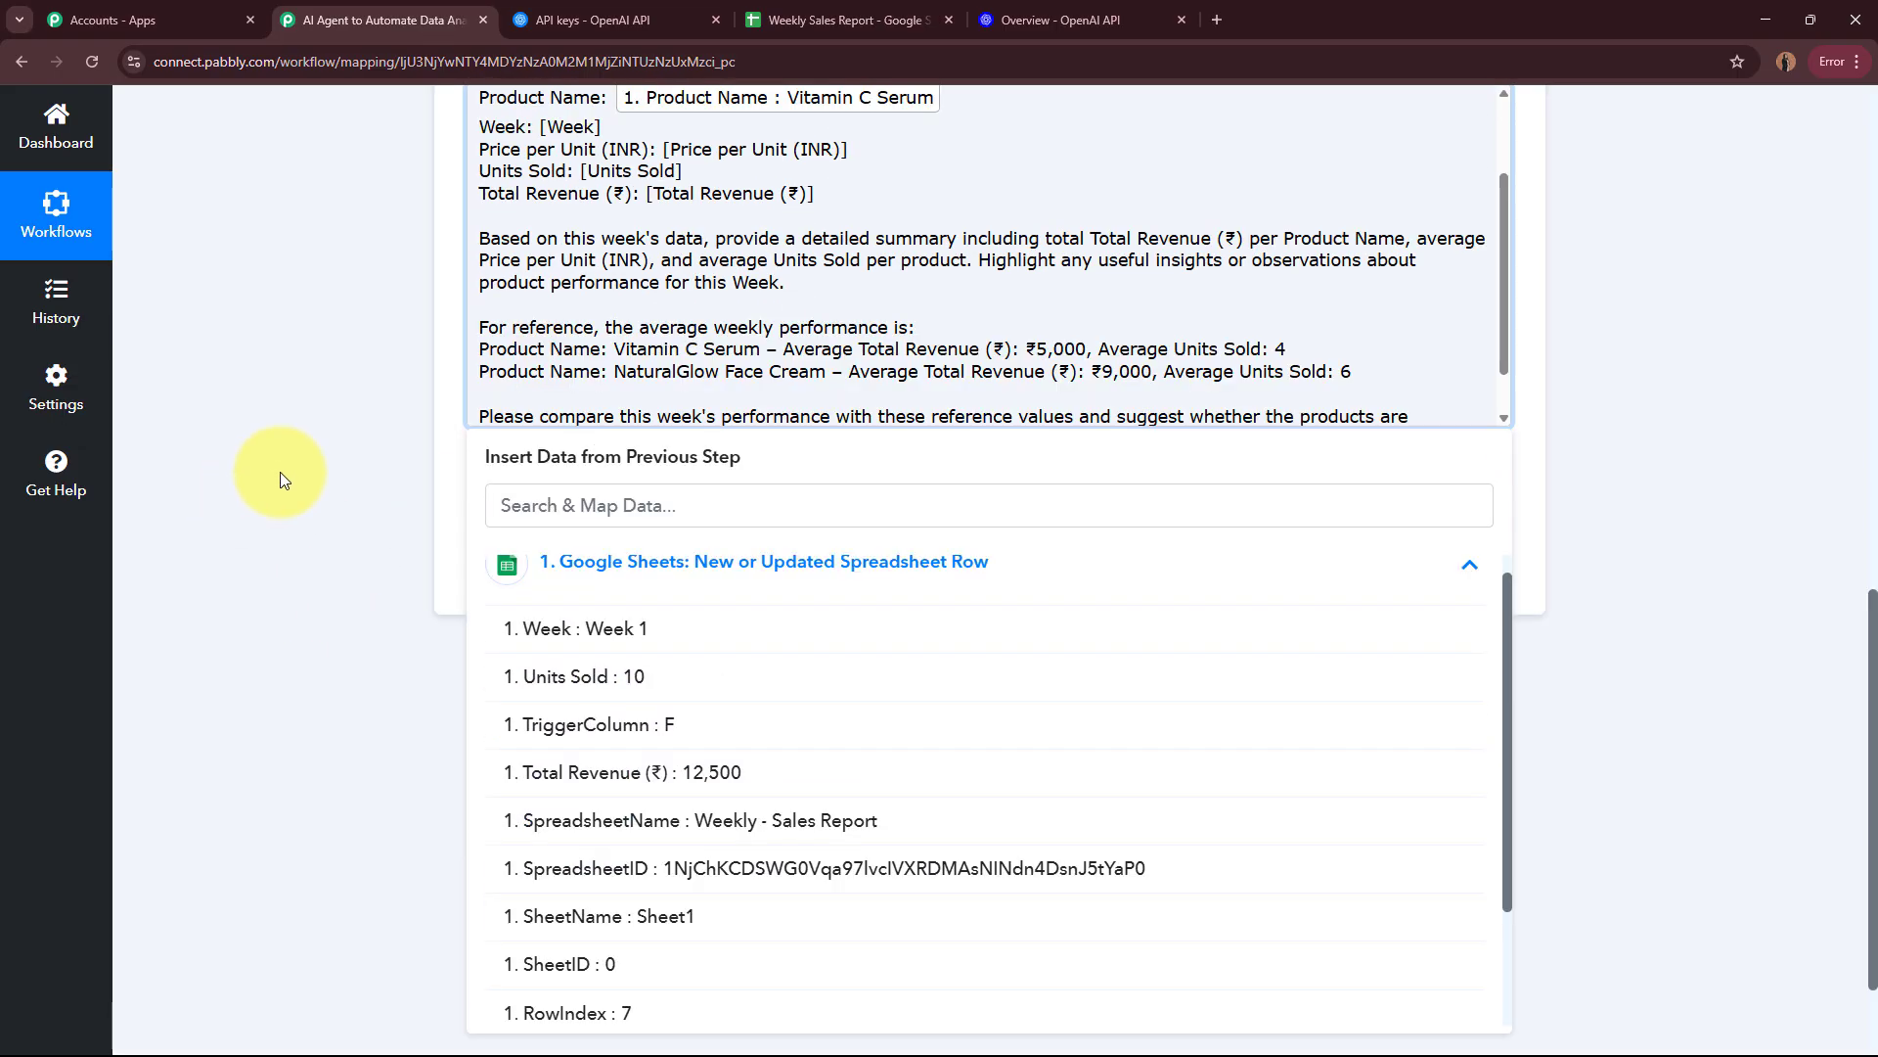
{"action": "left_click", "coordinate": [280, 472]}
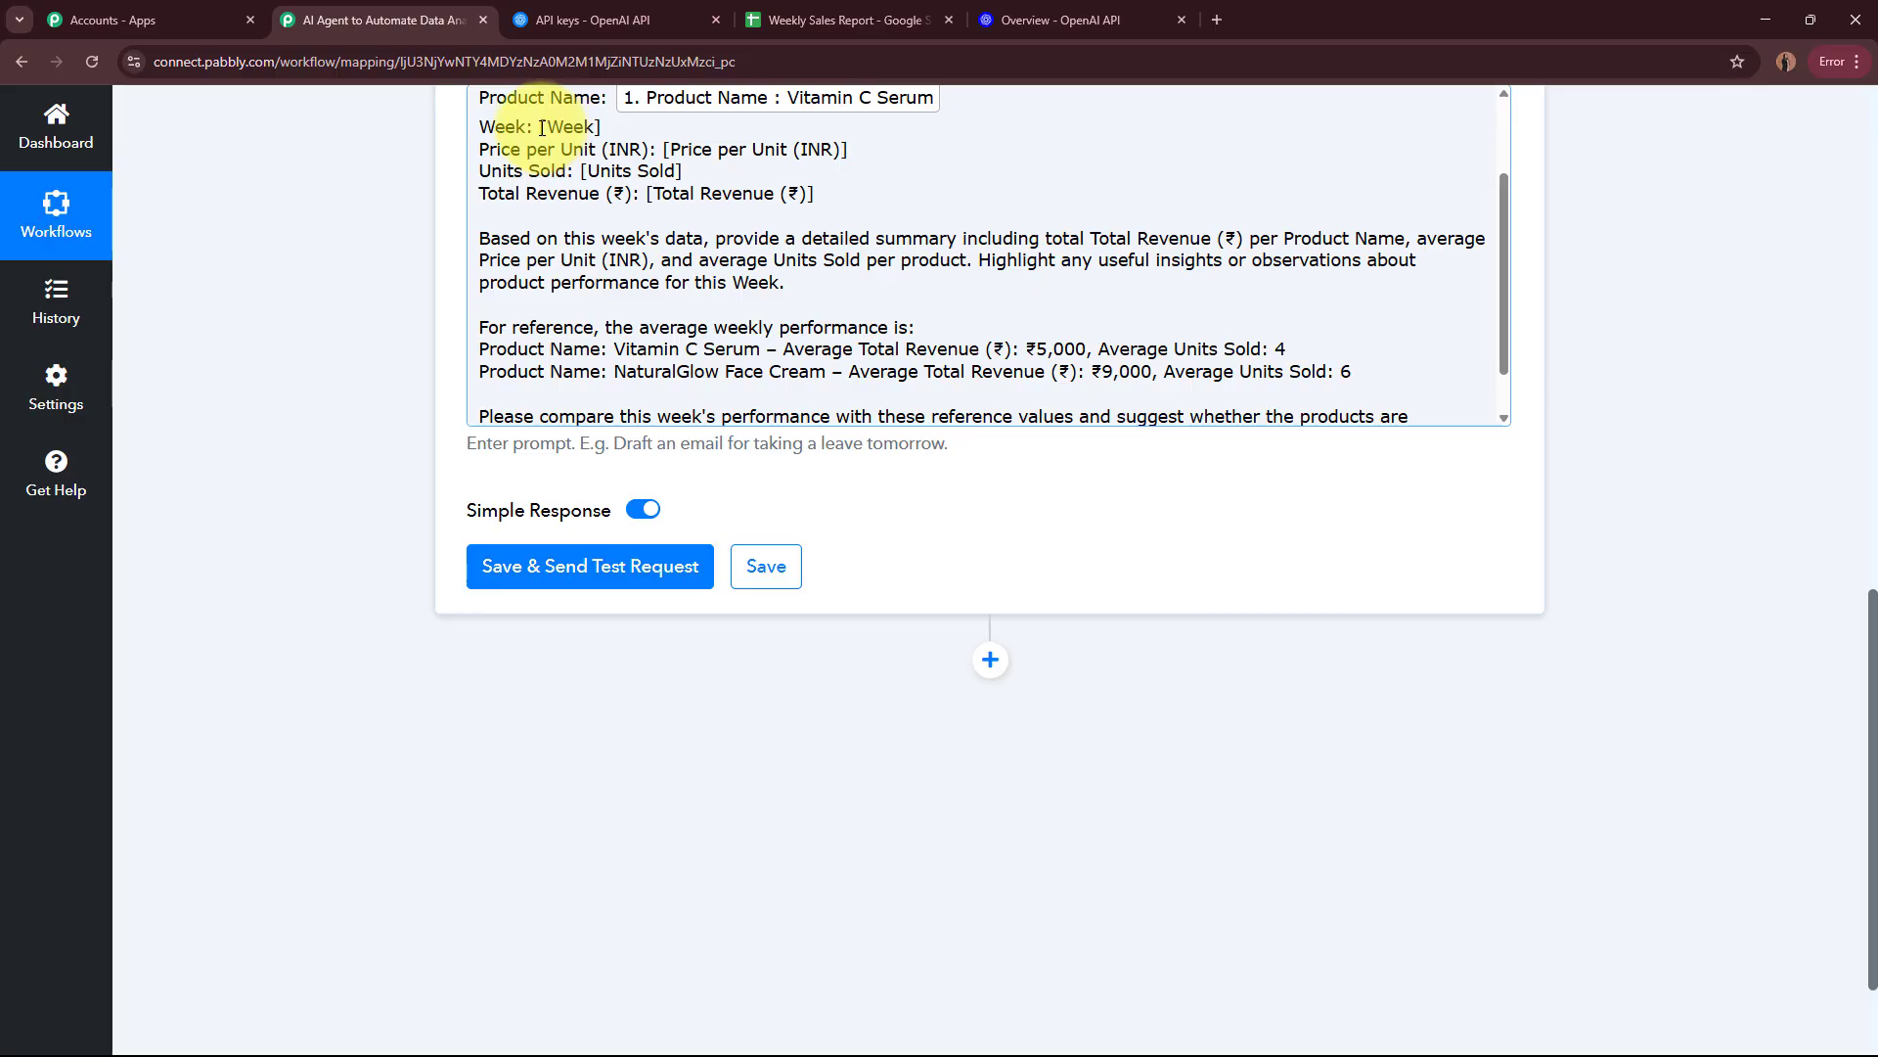
Step: Replace the [Week] and [Price per Unit (INR)] placeholders with the mapped Week and Price Per Unit (INR) values from the Google Sheets trigger
{"action": "left_click_drag", "start_coordinate": [540, 127], "coordinate": [610, 128]}
{"action": "left_click", "coordinate": [773, 587]}
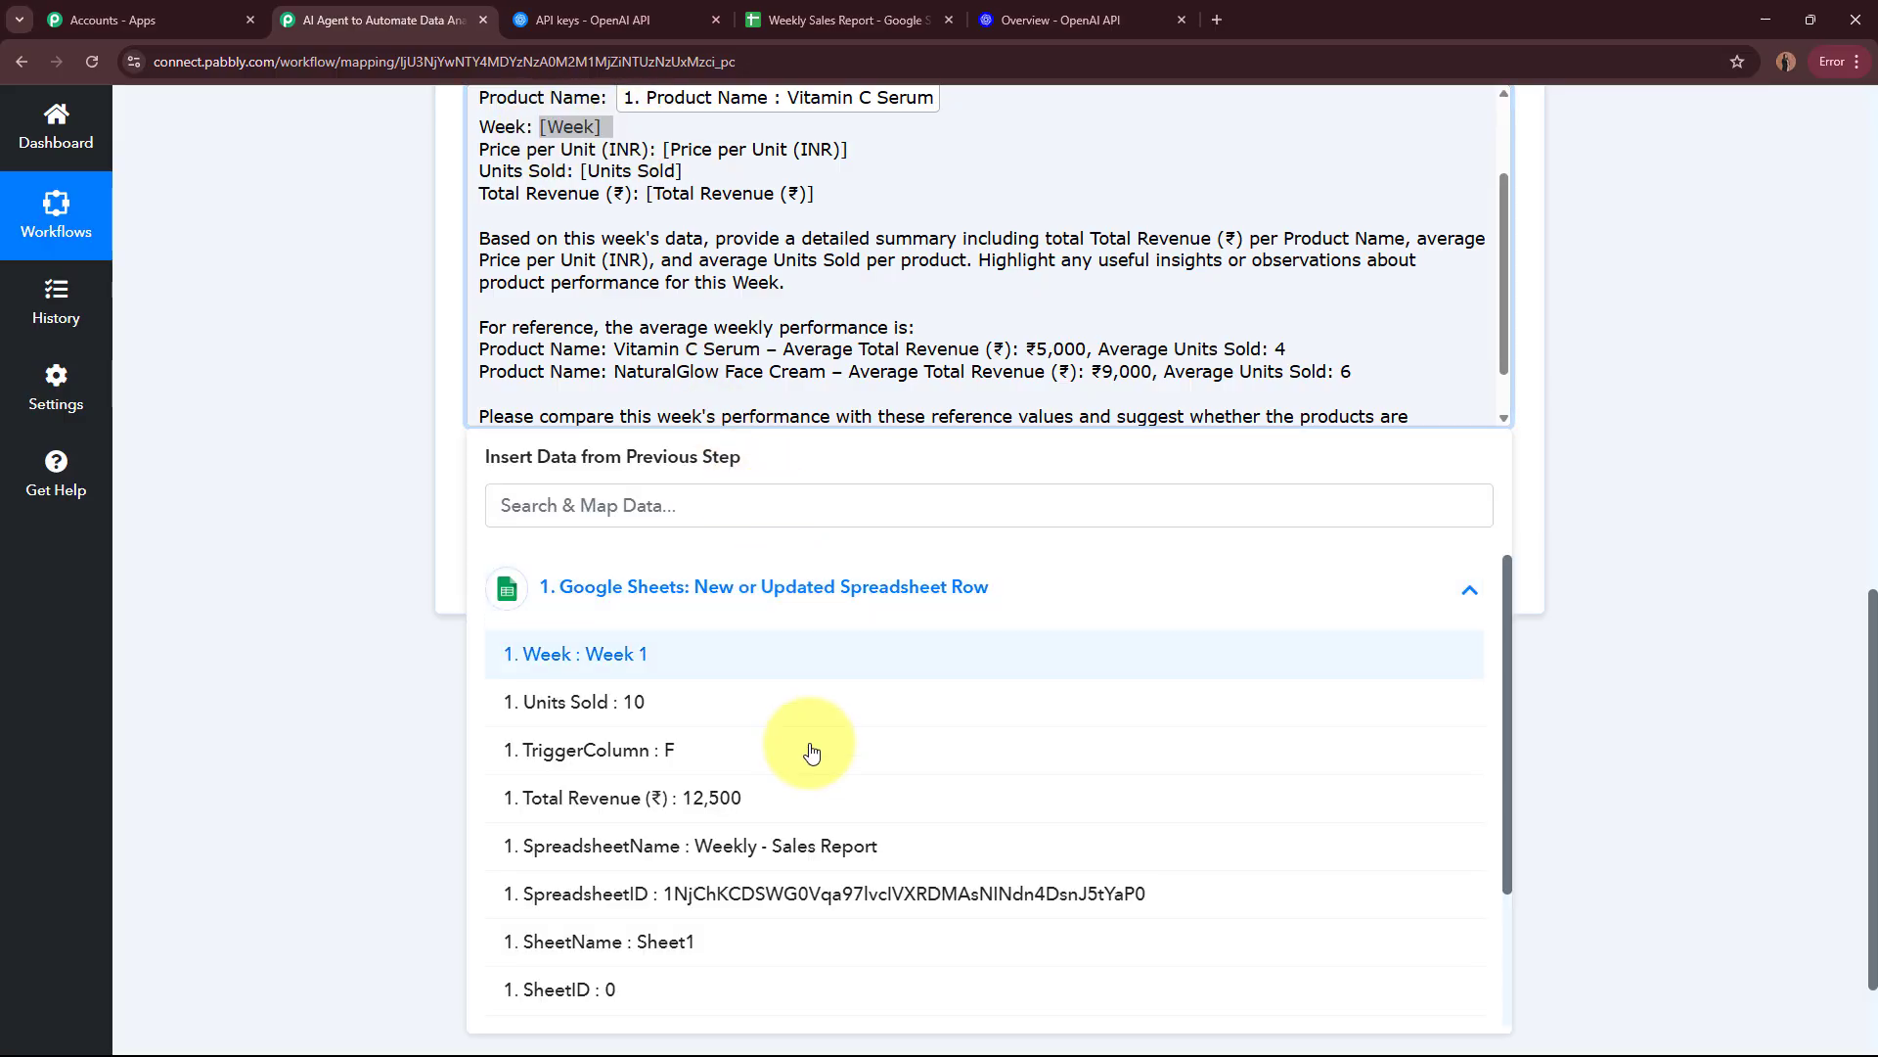
{"action": "left_click", "coordinate": [784, 661]}
{"action": "left_click_drag", "start_coordinate": [664, 163], "coordinate": [860, 163]}
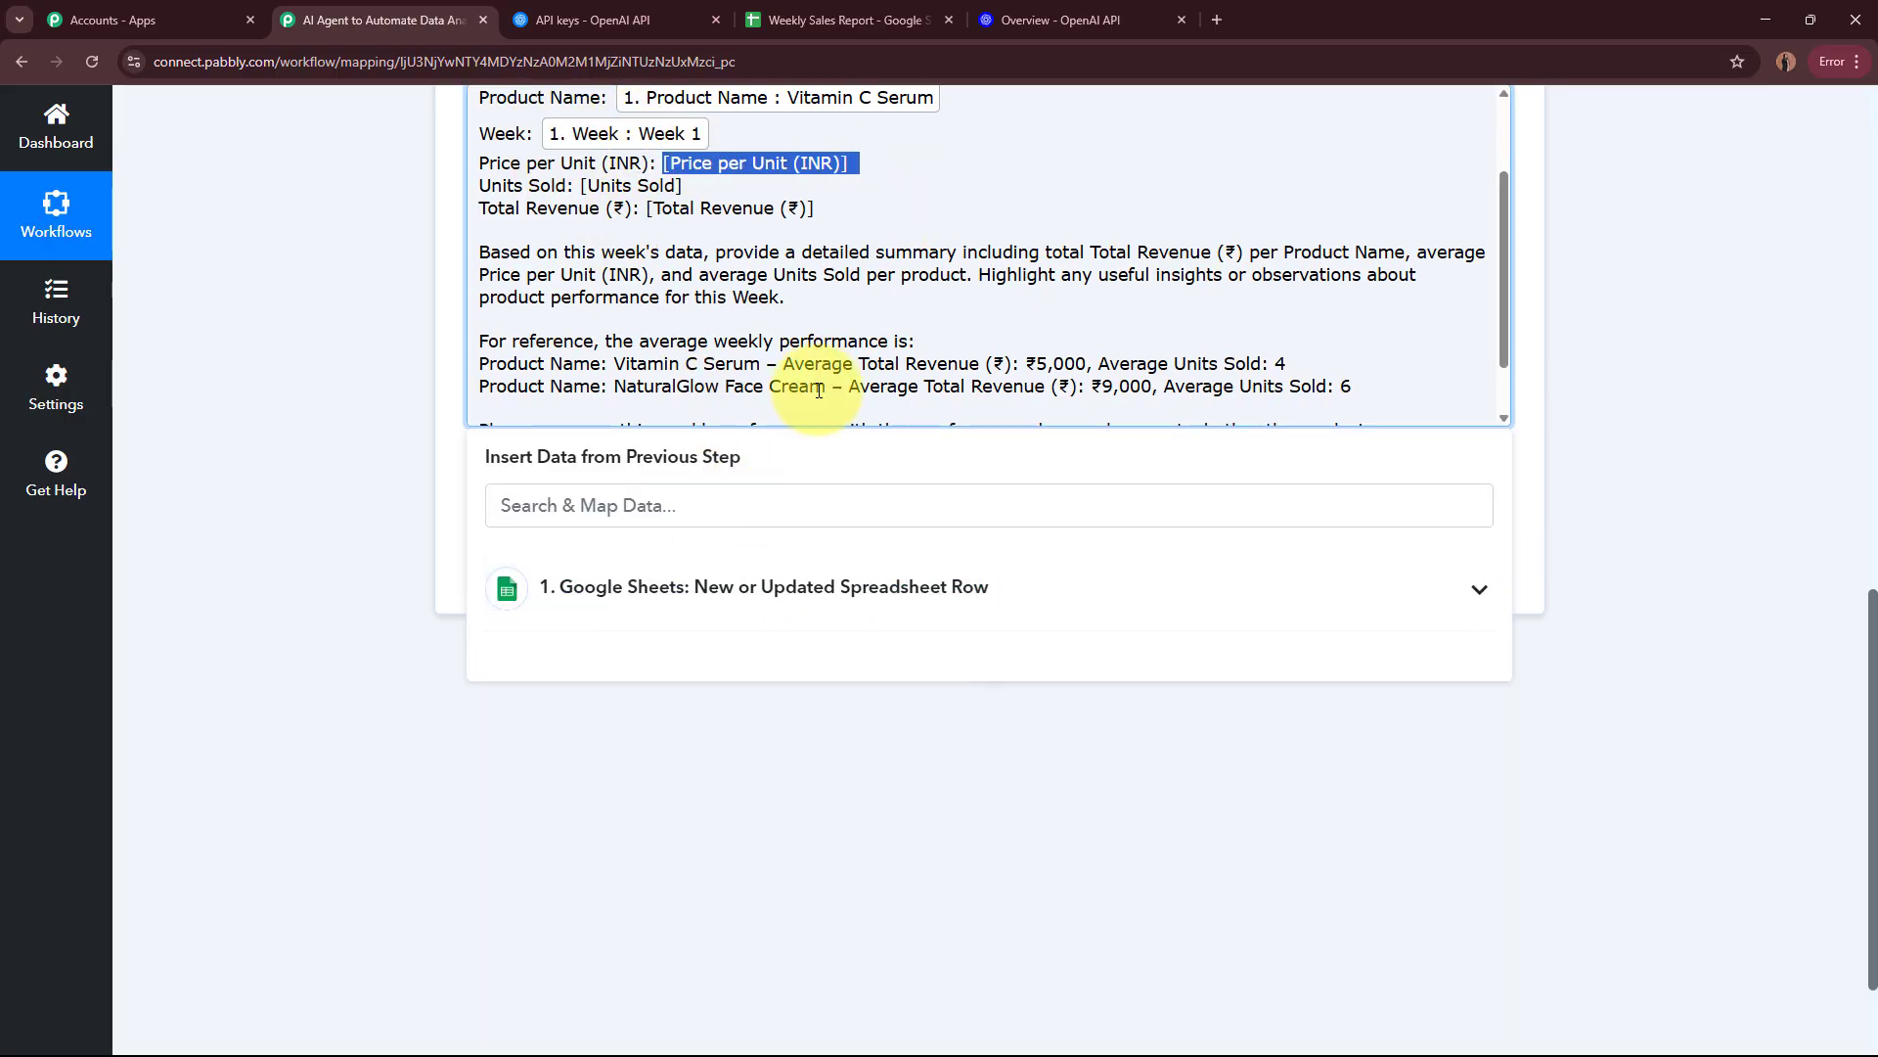
{"action": "left_click", "coordinate": [796, 587]}
{"action": "scroll", "coordinate": [859, 880], "scroll_direction": "down", "scroll_amount": 3}
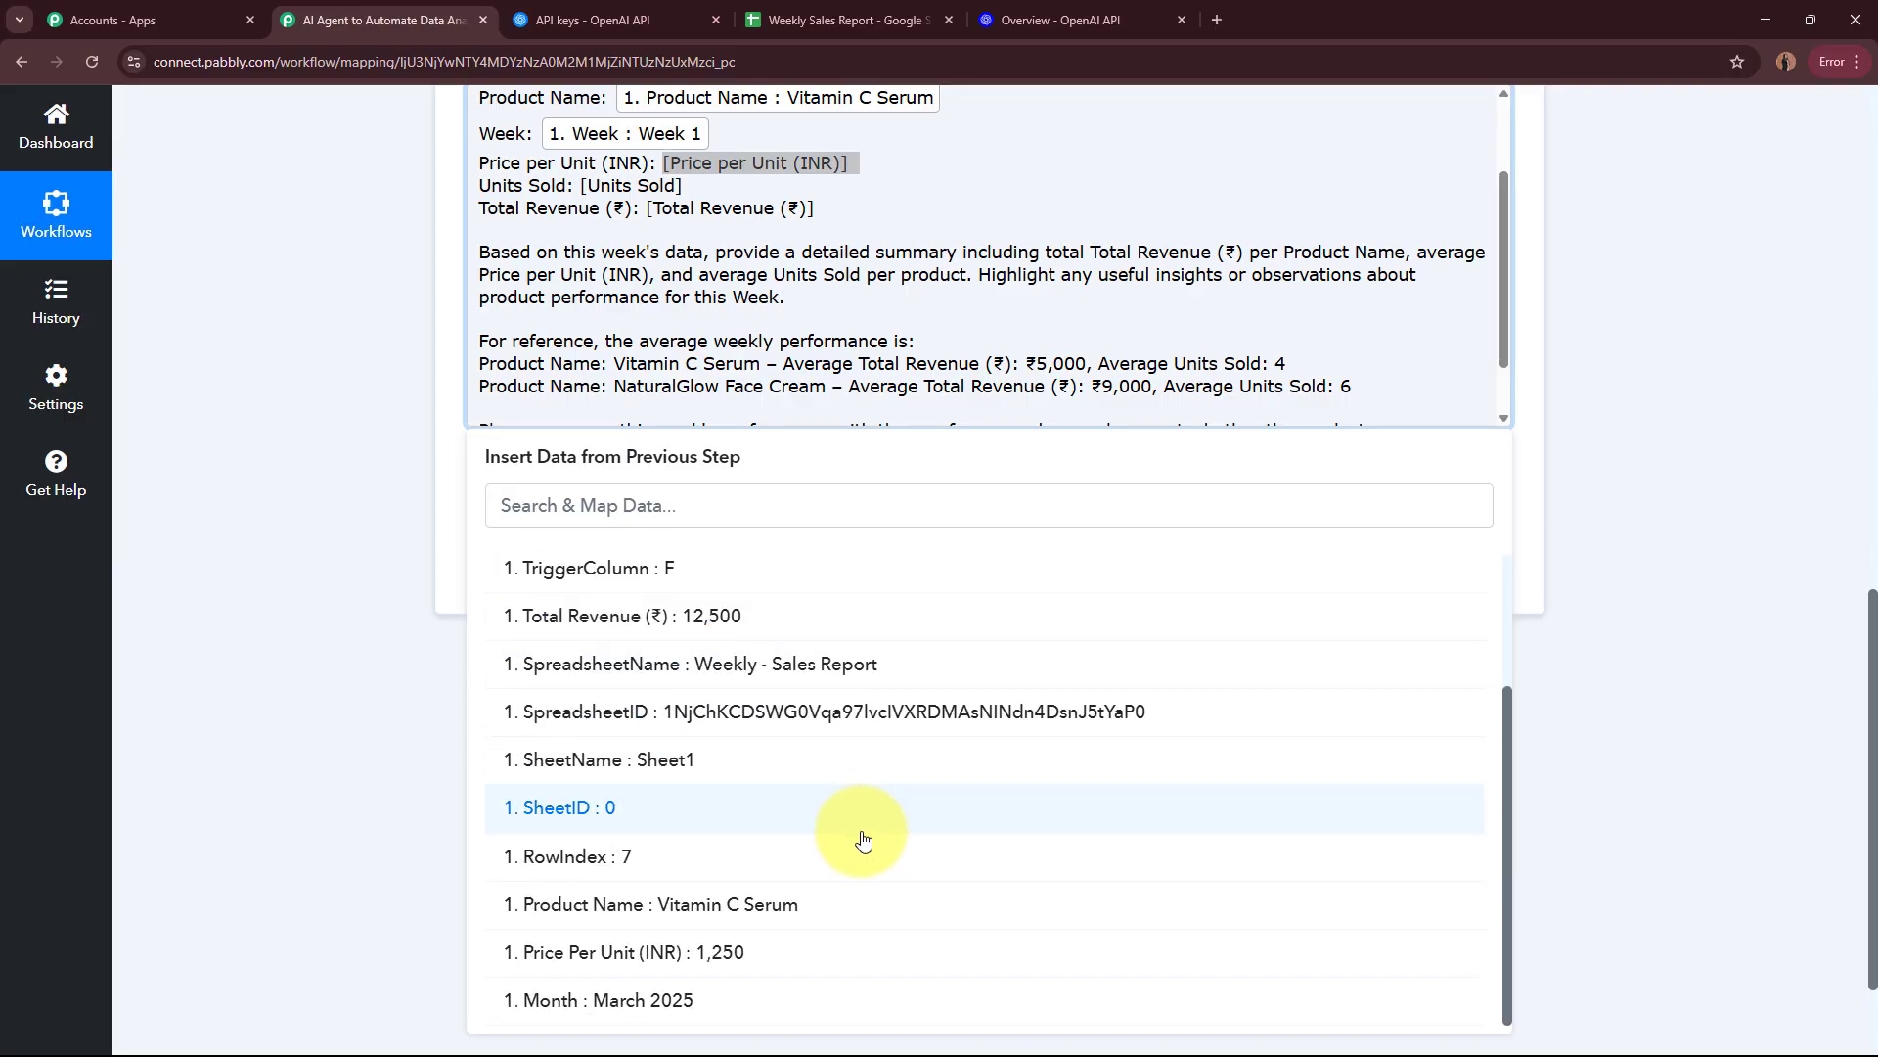
{"action": "left_click", "coordinate": [787, 947]}
Step: Replace the [Units Sold] placeholder in the prompt with the mapped Units Sold value from the Google Sheets trigger
{"action": "left_click_drag", "start_coordinate": [583, 200], "coordinate": [690, 201]}
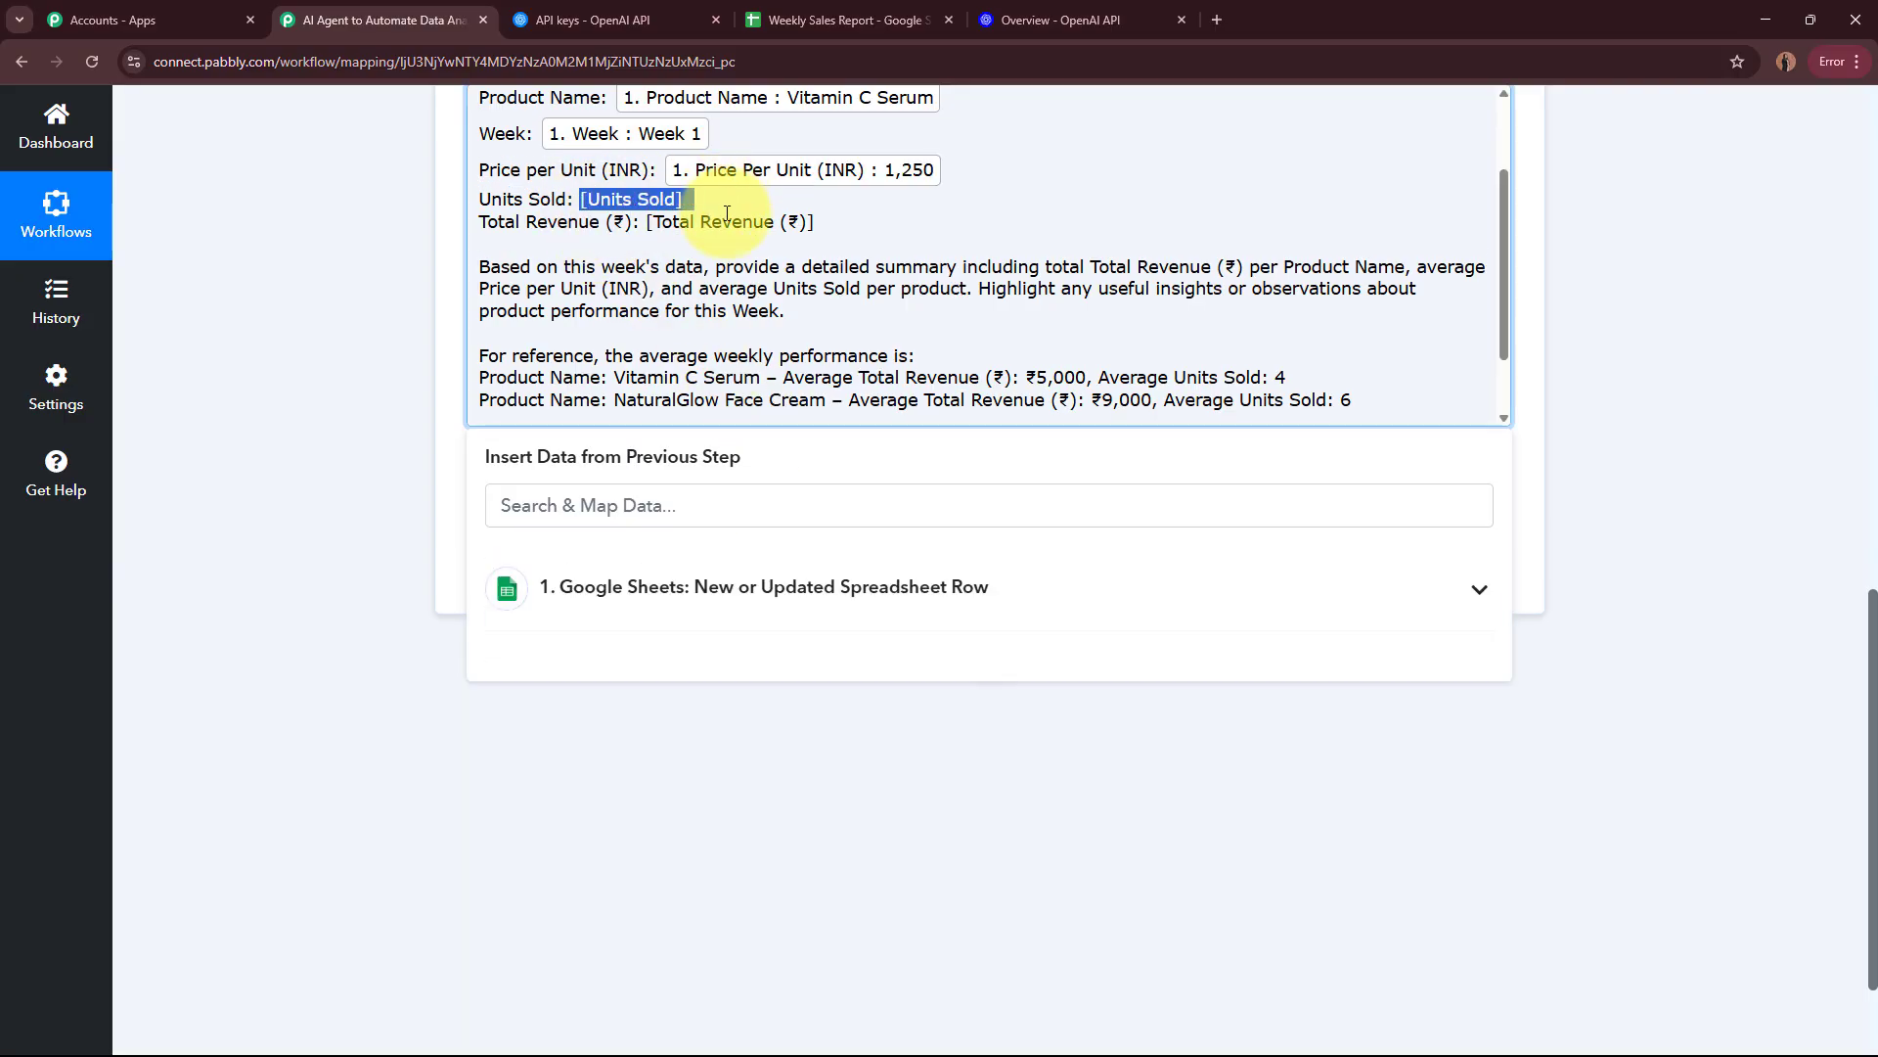
{"action": "left_click", "coordinate": [796, 585]}
{"action": "scroll", "coordinate": [772, 831], "scroll_direction": "down", "scroll_amount": 3}
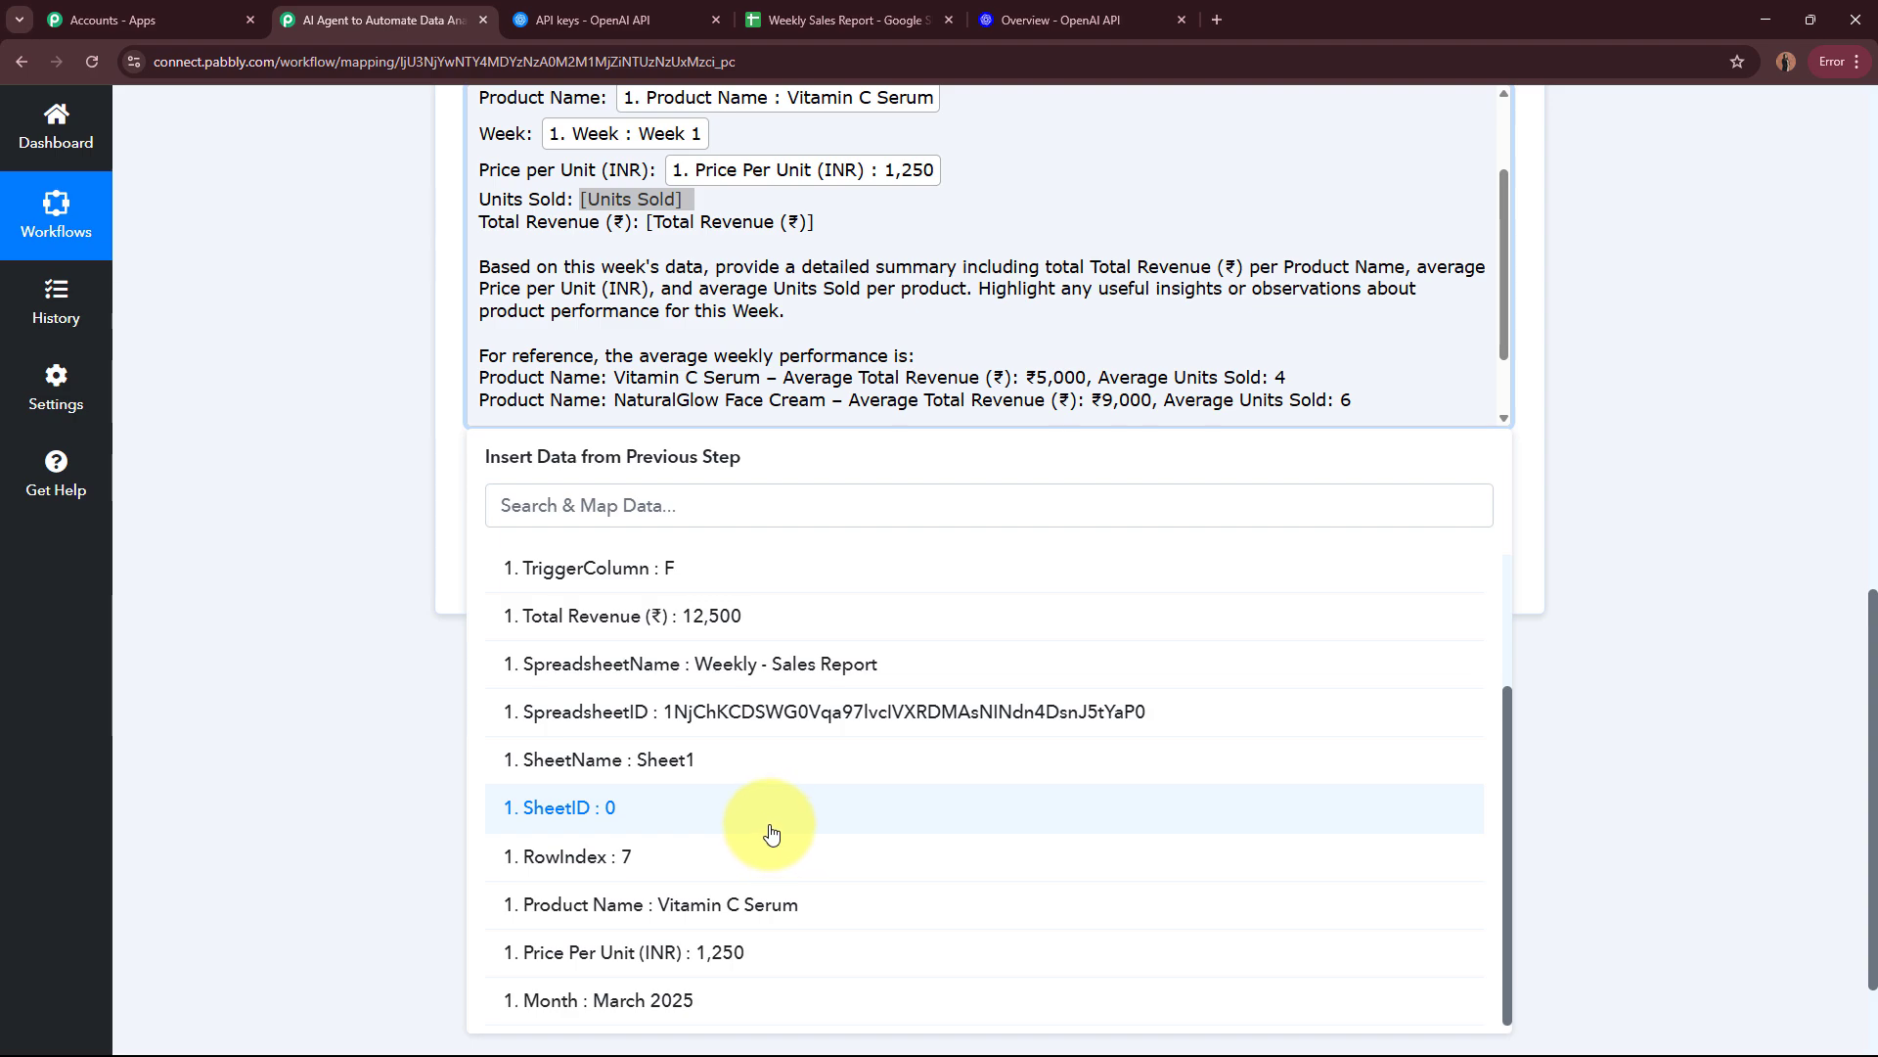
{"action": "scroll", "coordinate": [770, 833], "scroll_direction": "up", "scroll_amount": 4}
{"action": "left_click", "coordinate": [669, 696]}
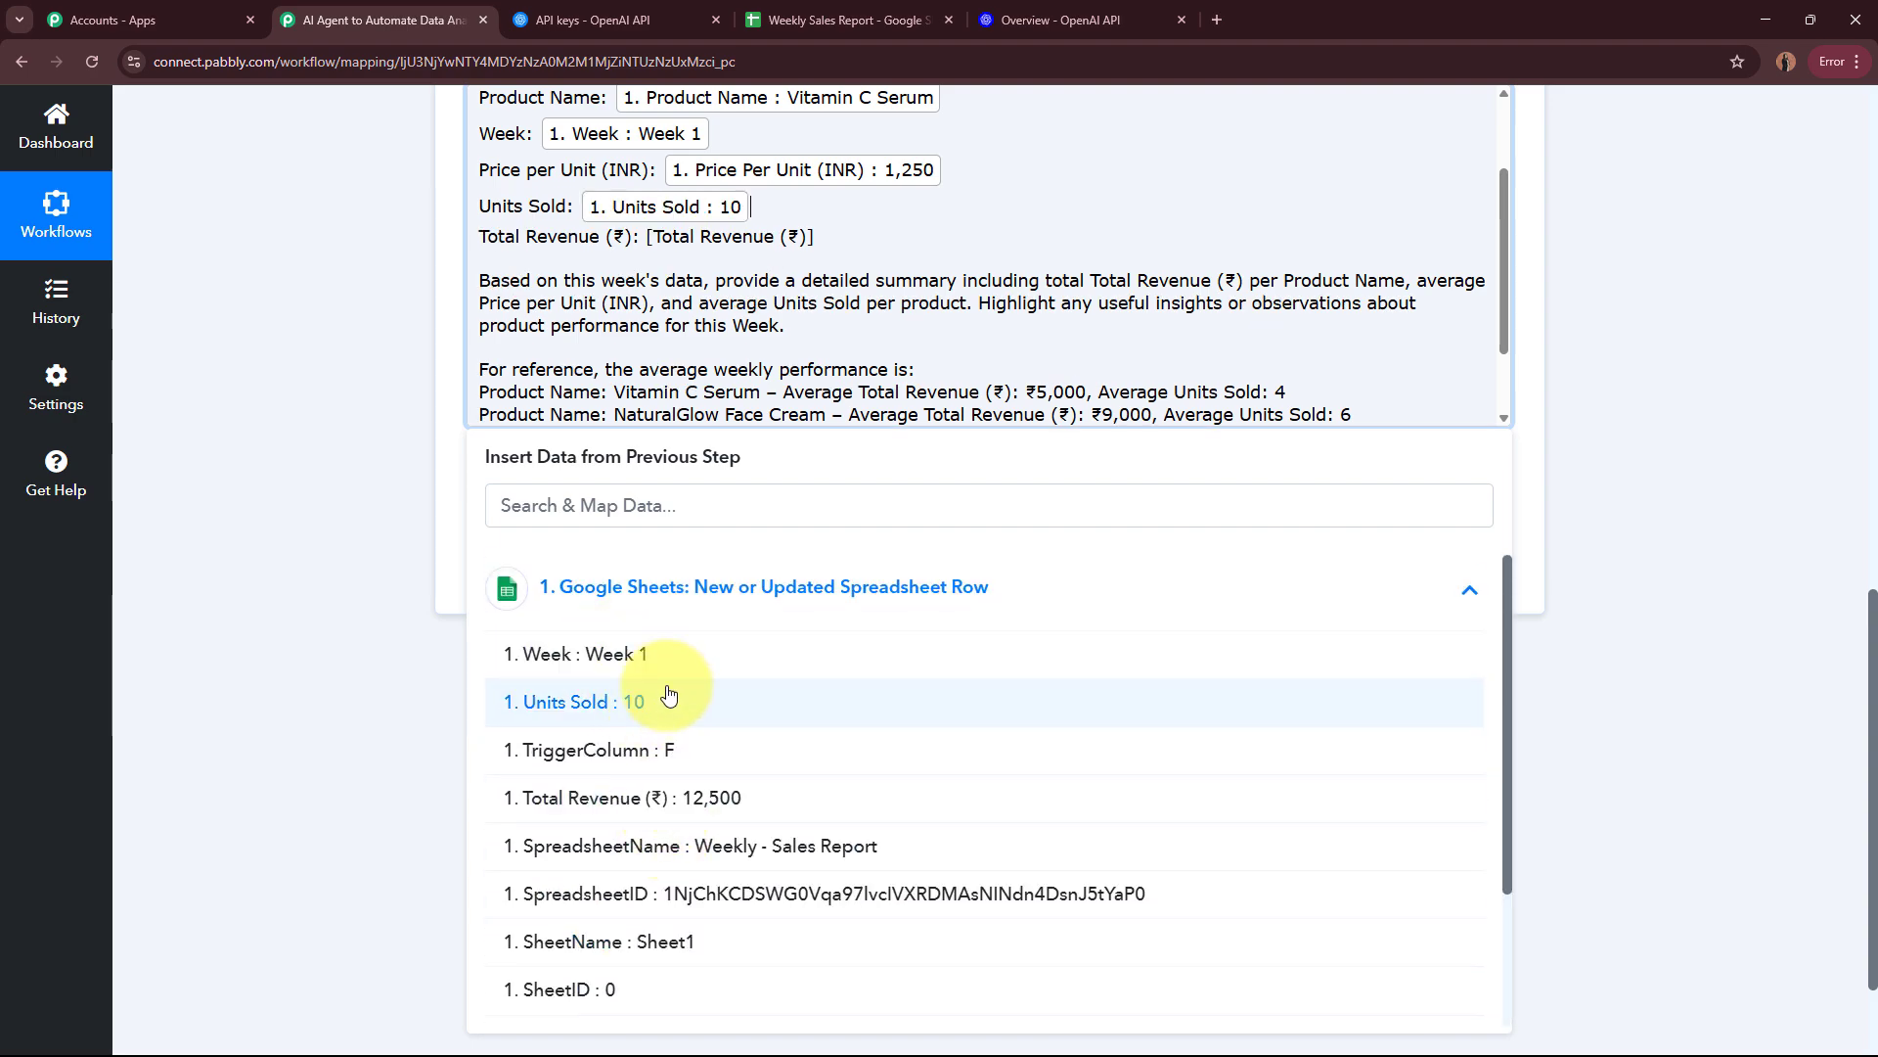
Step: Replace the [Total Revenue (₹)] placeholder in the prompt with the mapped Total Revenue (₹) value from the Google Sheets trigger
{"action": "left_click_drag", "start_coordinate": [647, 235], "coordinate": [860, 243]}
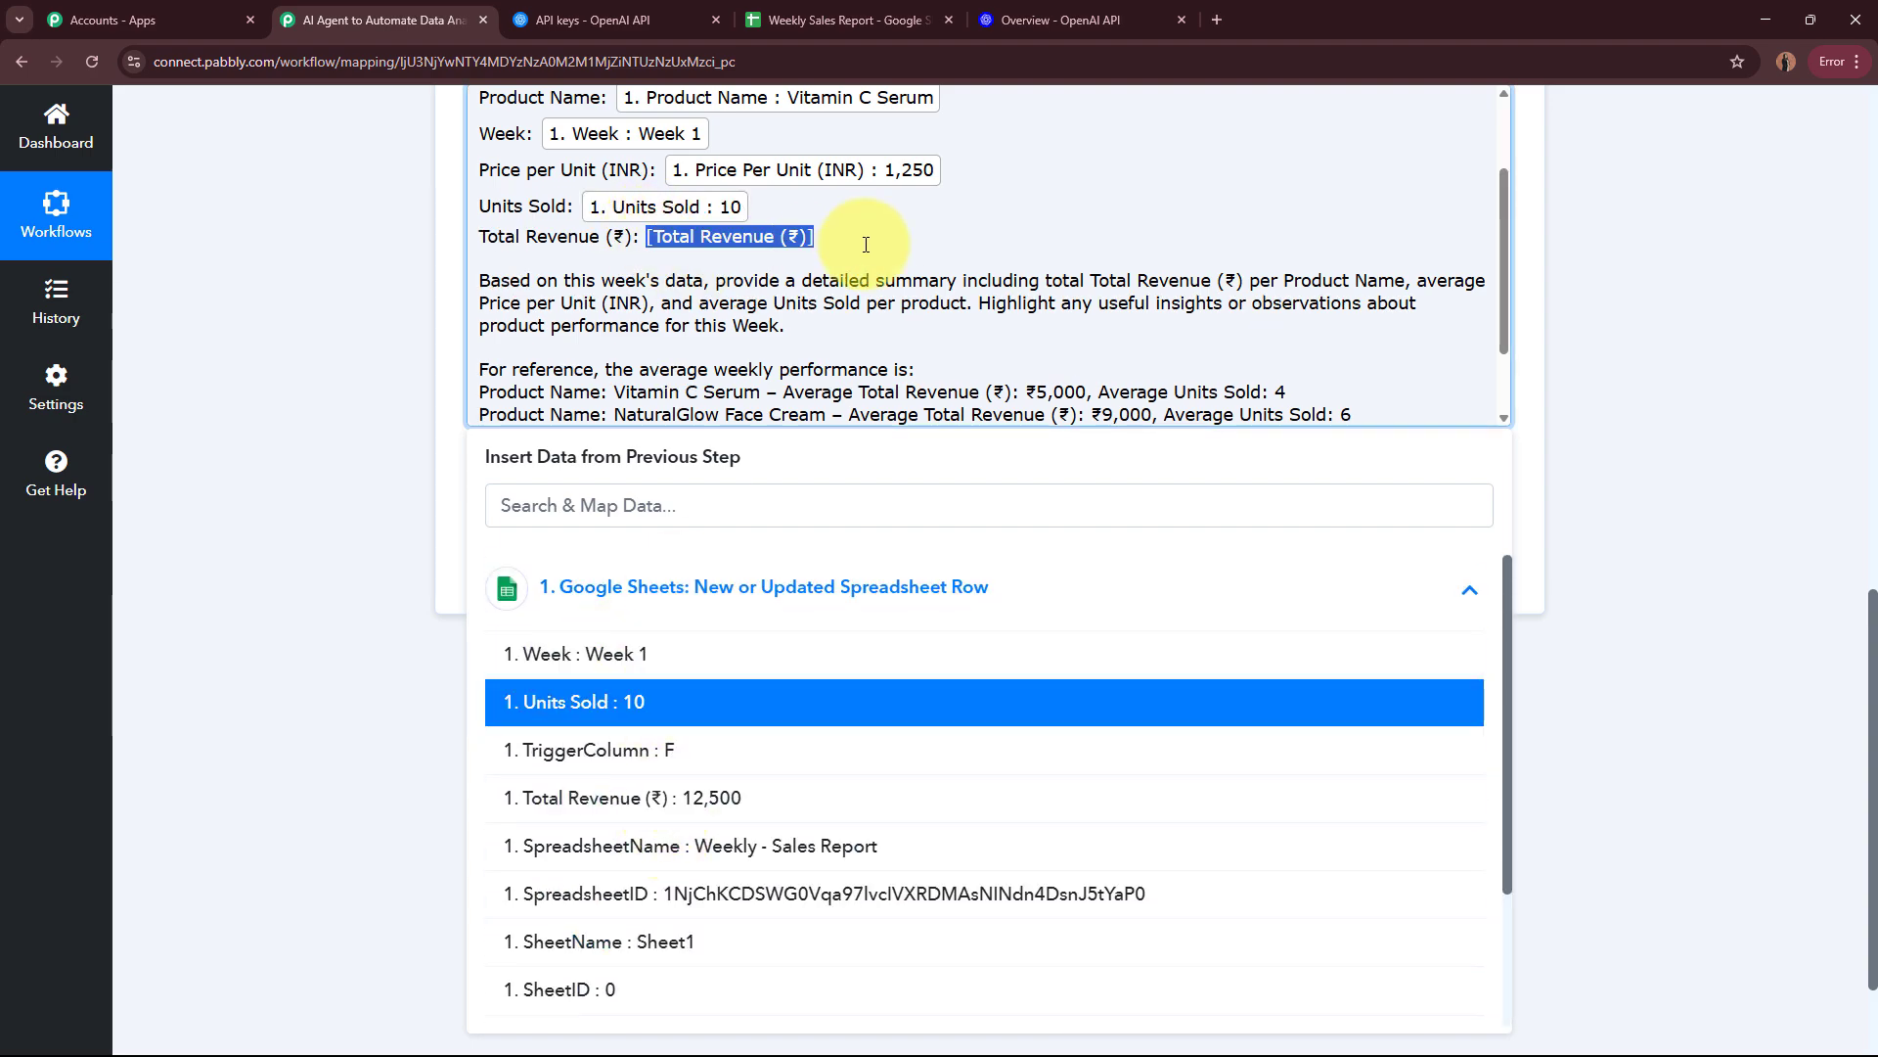
{"action": "left_click", "coordinate": [845, 599]}
{"action": "scroll", "coordinate": [773, 763], "scroll_direction": "down", "scroll_amount": 2}
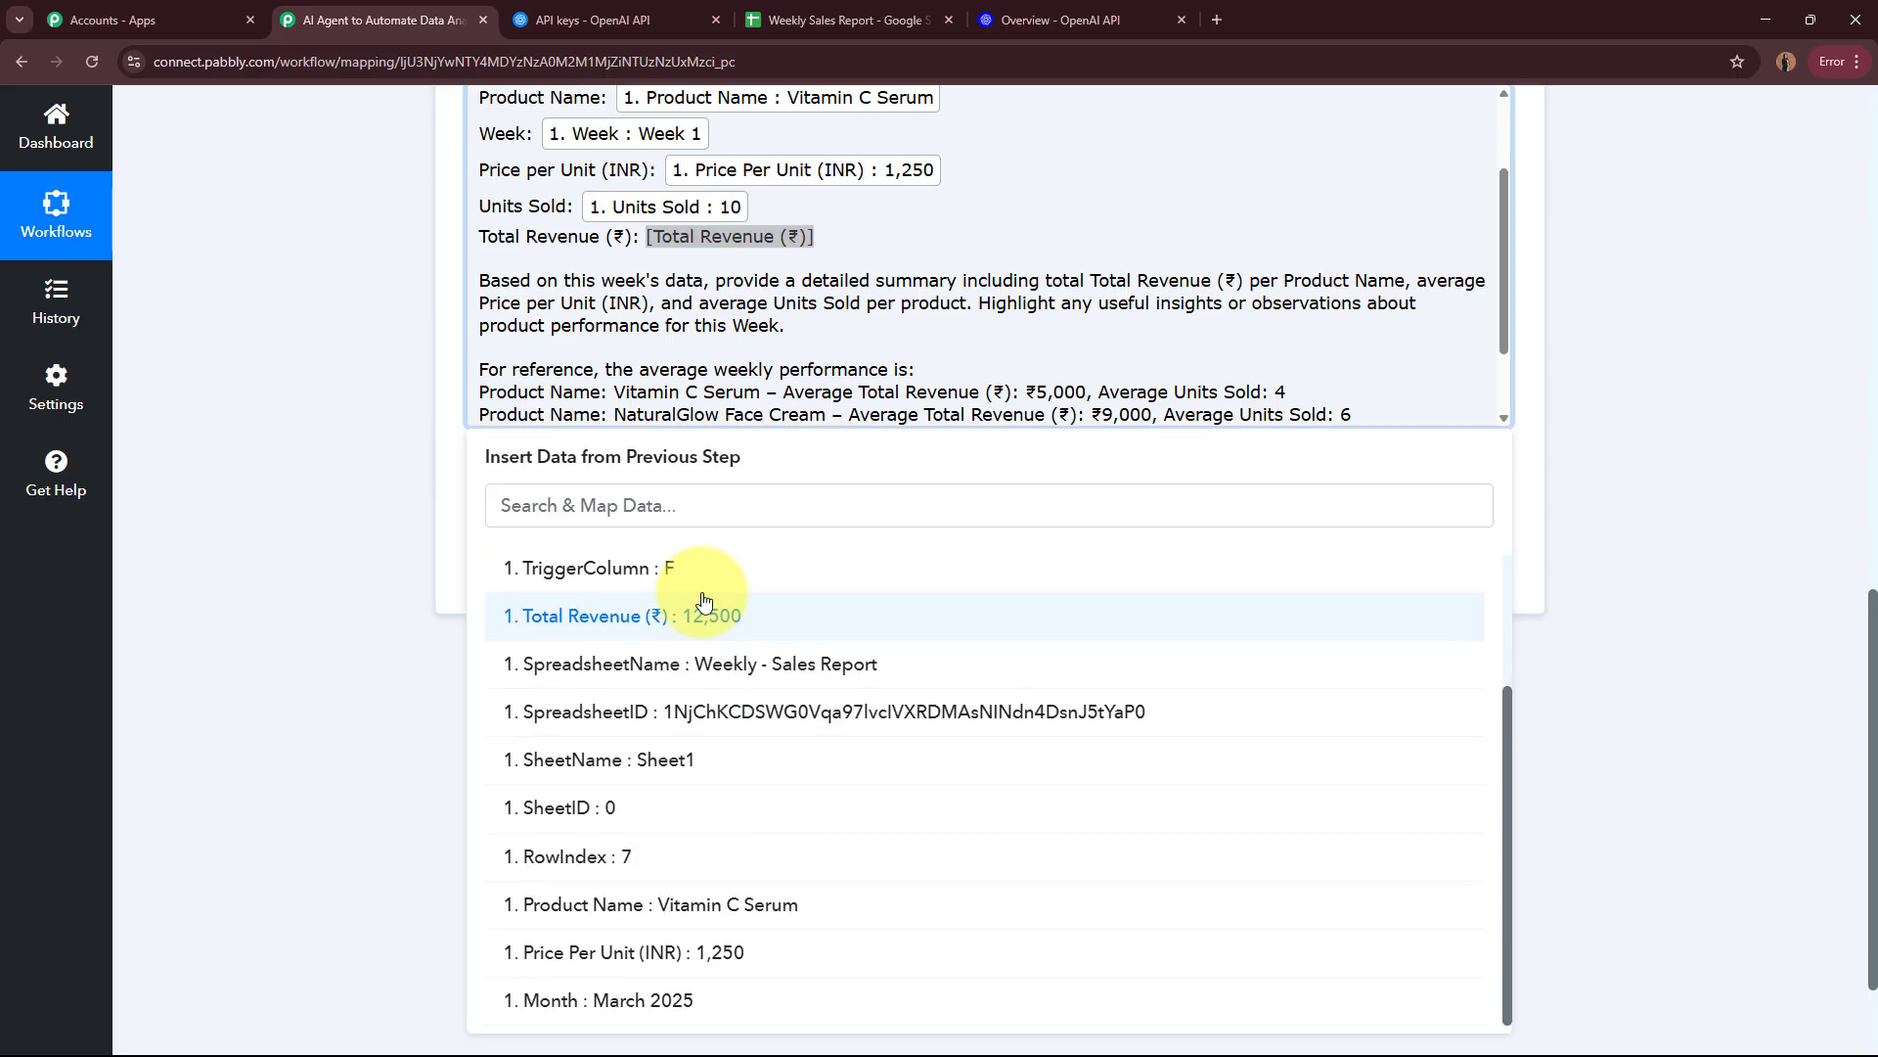
{"action": "left_click", "coordinate": [673, 609]}
Step: Review the completed prompt, save the ChatGPT action and send a test request with Simple Response left on
{"action": "scroll", "coordinate": [685, 342], "scroll_direction": "up", "scroll_amount": 2}
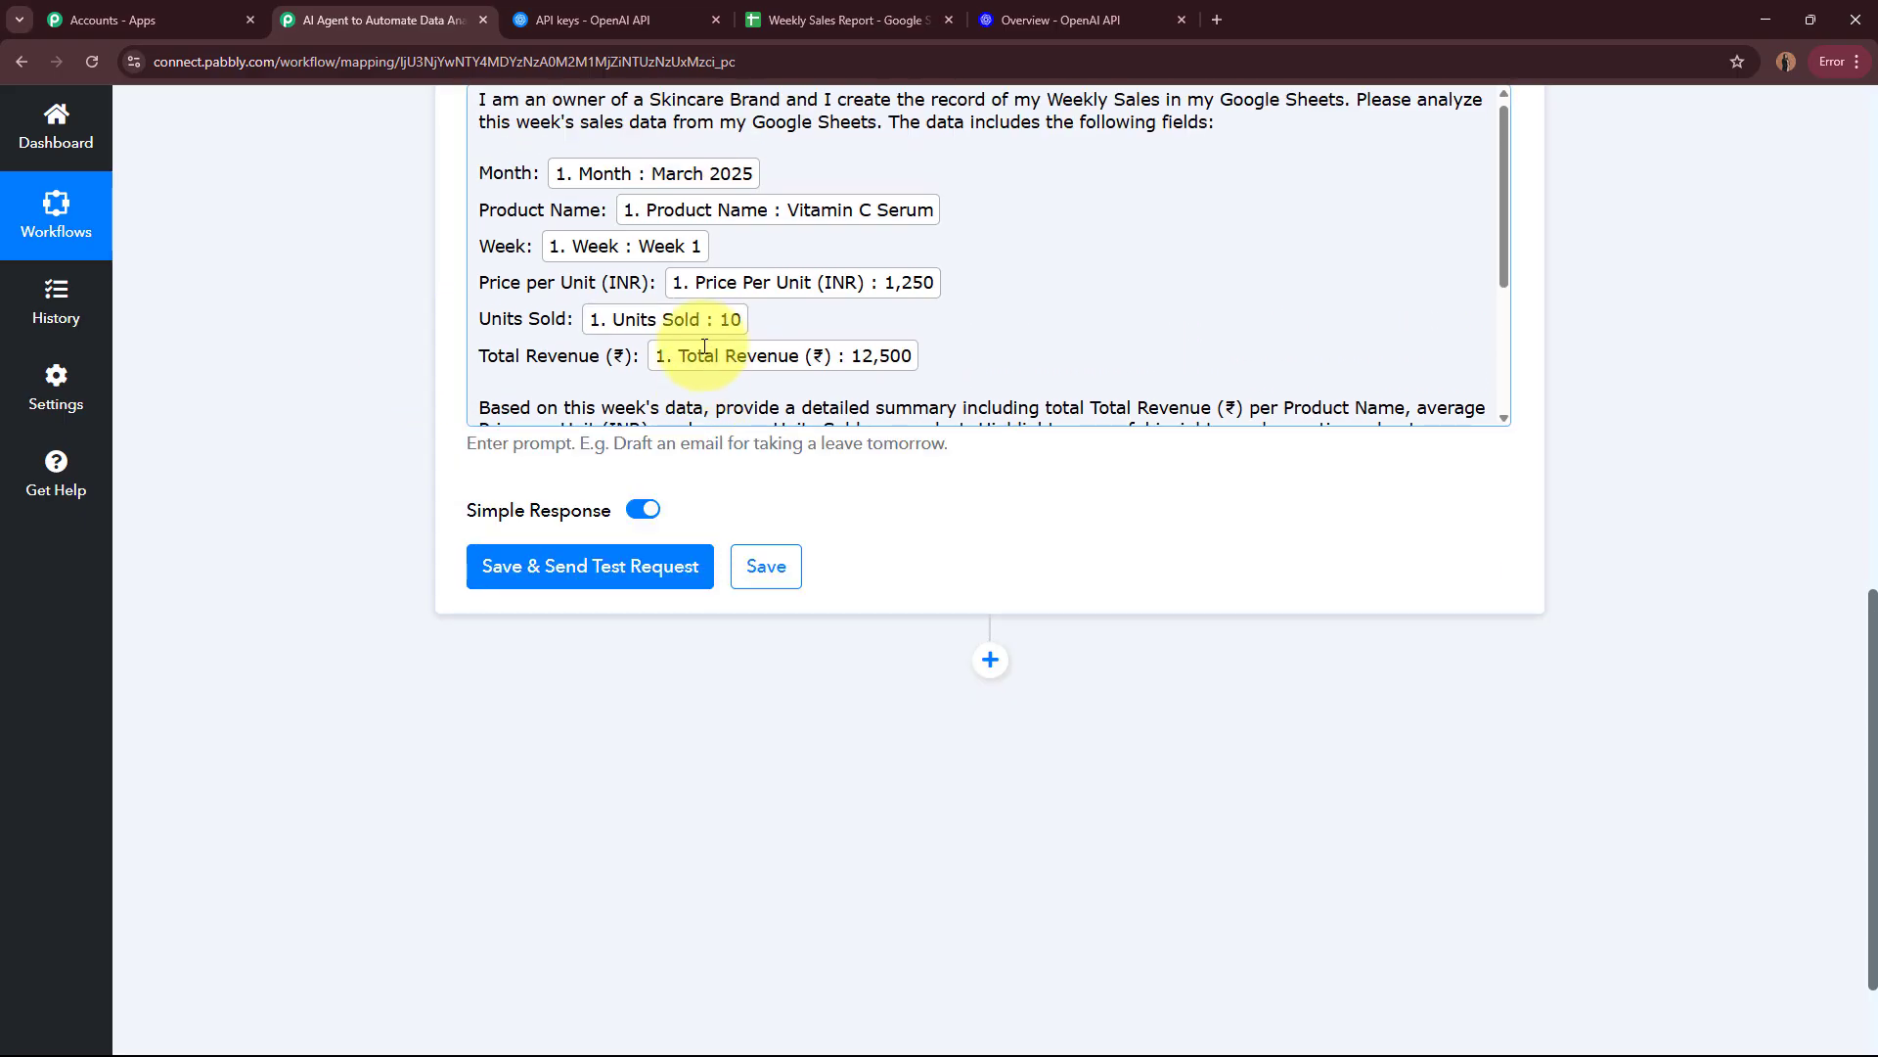
{"action": "scroll", "coordinate": [707, 370], "scroll_direction": "down", "scroll_amount": 10}
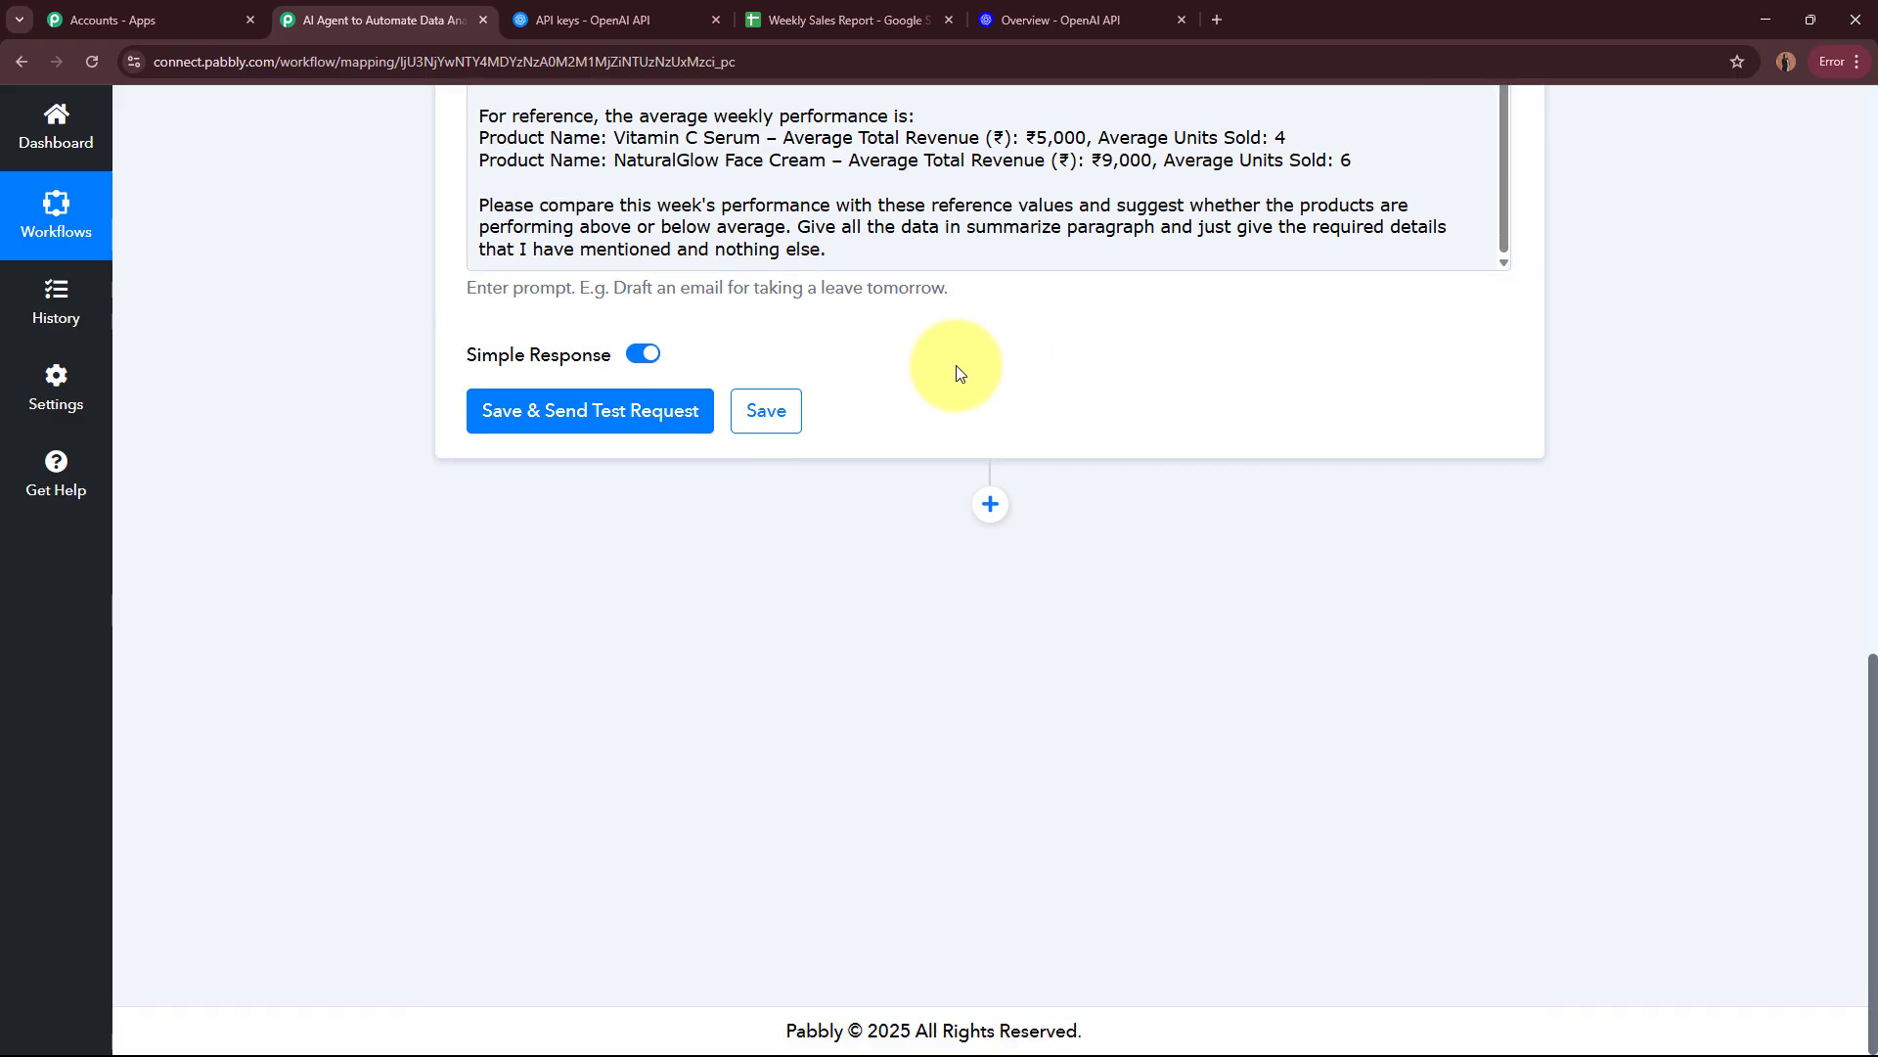
{"action": "left_click", "coordinate": [538, 411]}
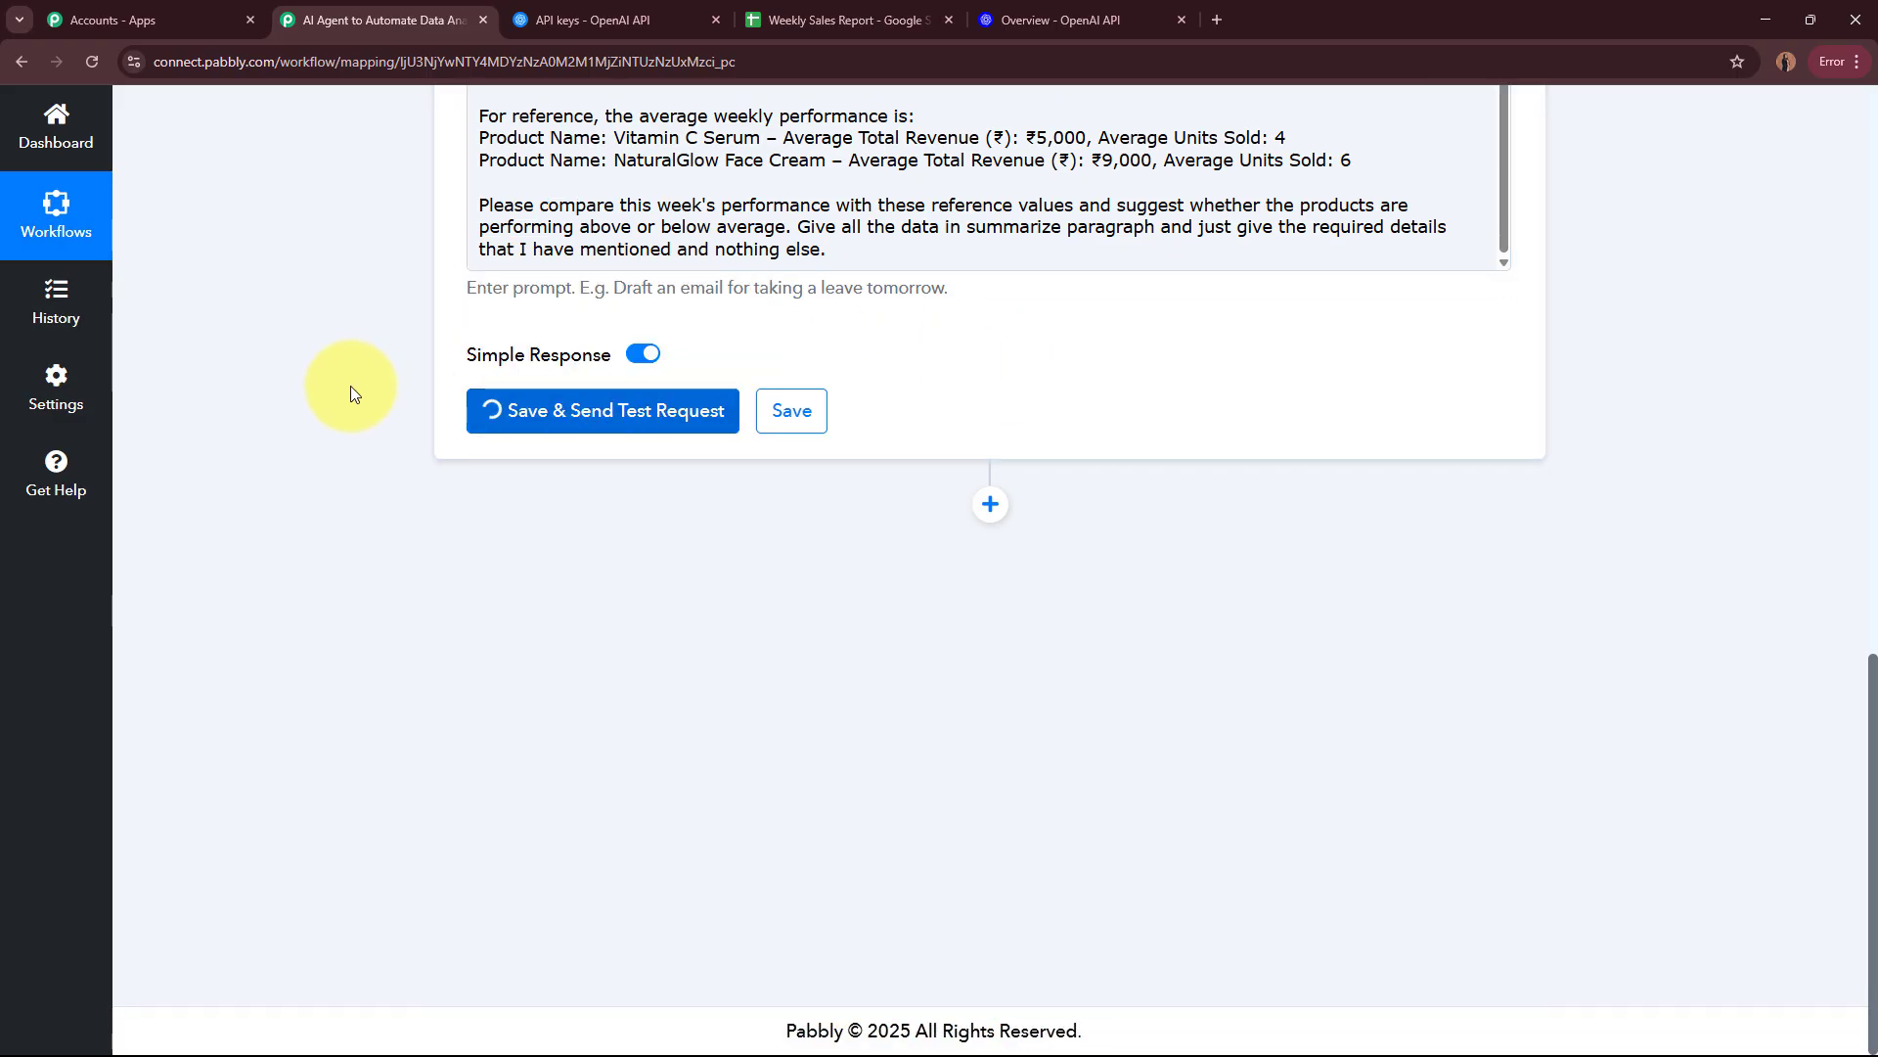
Step: Enlarge the Choices 0 Message Content value in the received response to read the full generated sales summary
{"action": "scroll", "coordinate": [1110, 429], "scroll_direction": "down", "scroll_amount": 3}
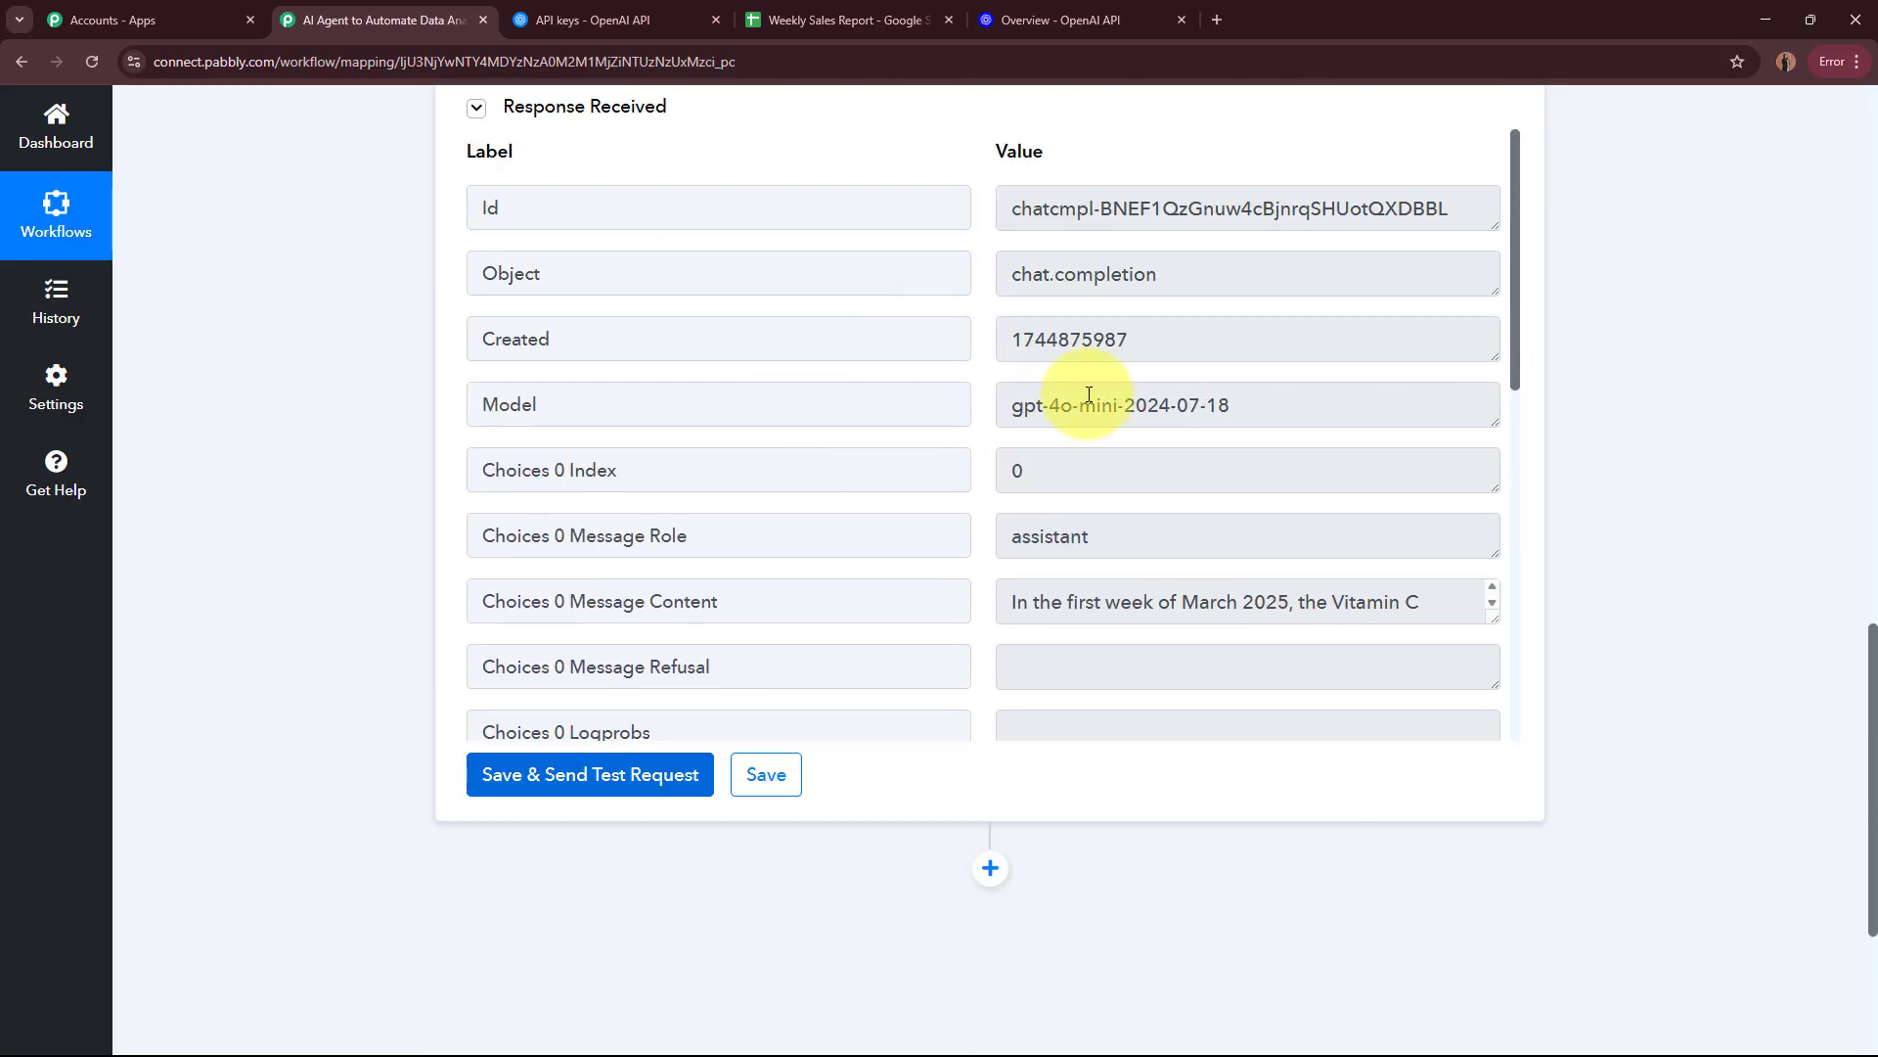
{"action": "scroll", "coordinate": [1086, 391], "scroll_direction": "down", "scroll_amount": 5}
{"action": "scroll", "coordinate": [1081, 382], "scroll_direction": "up", "scroll_amount": 1}
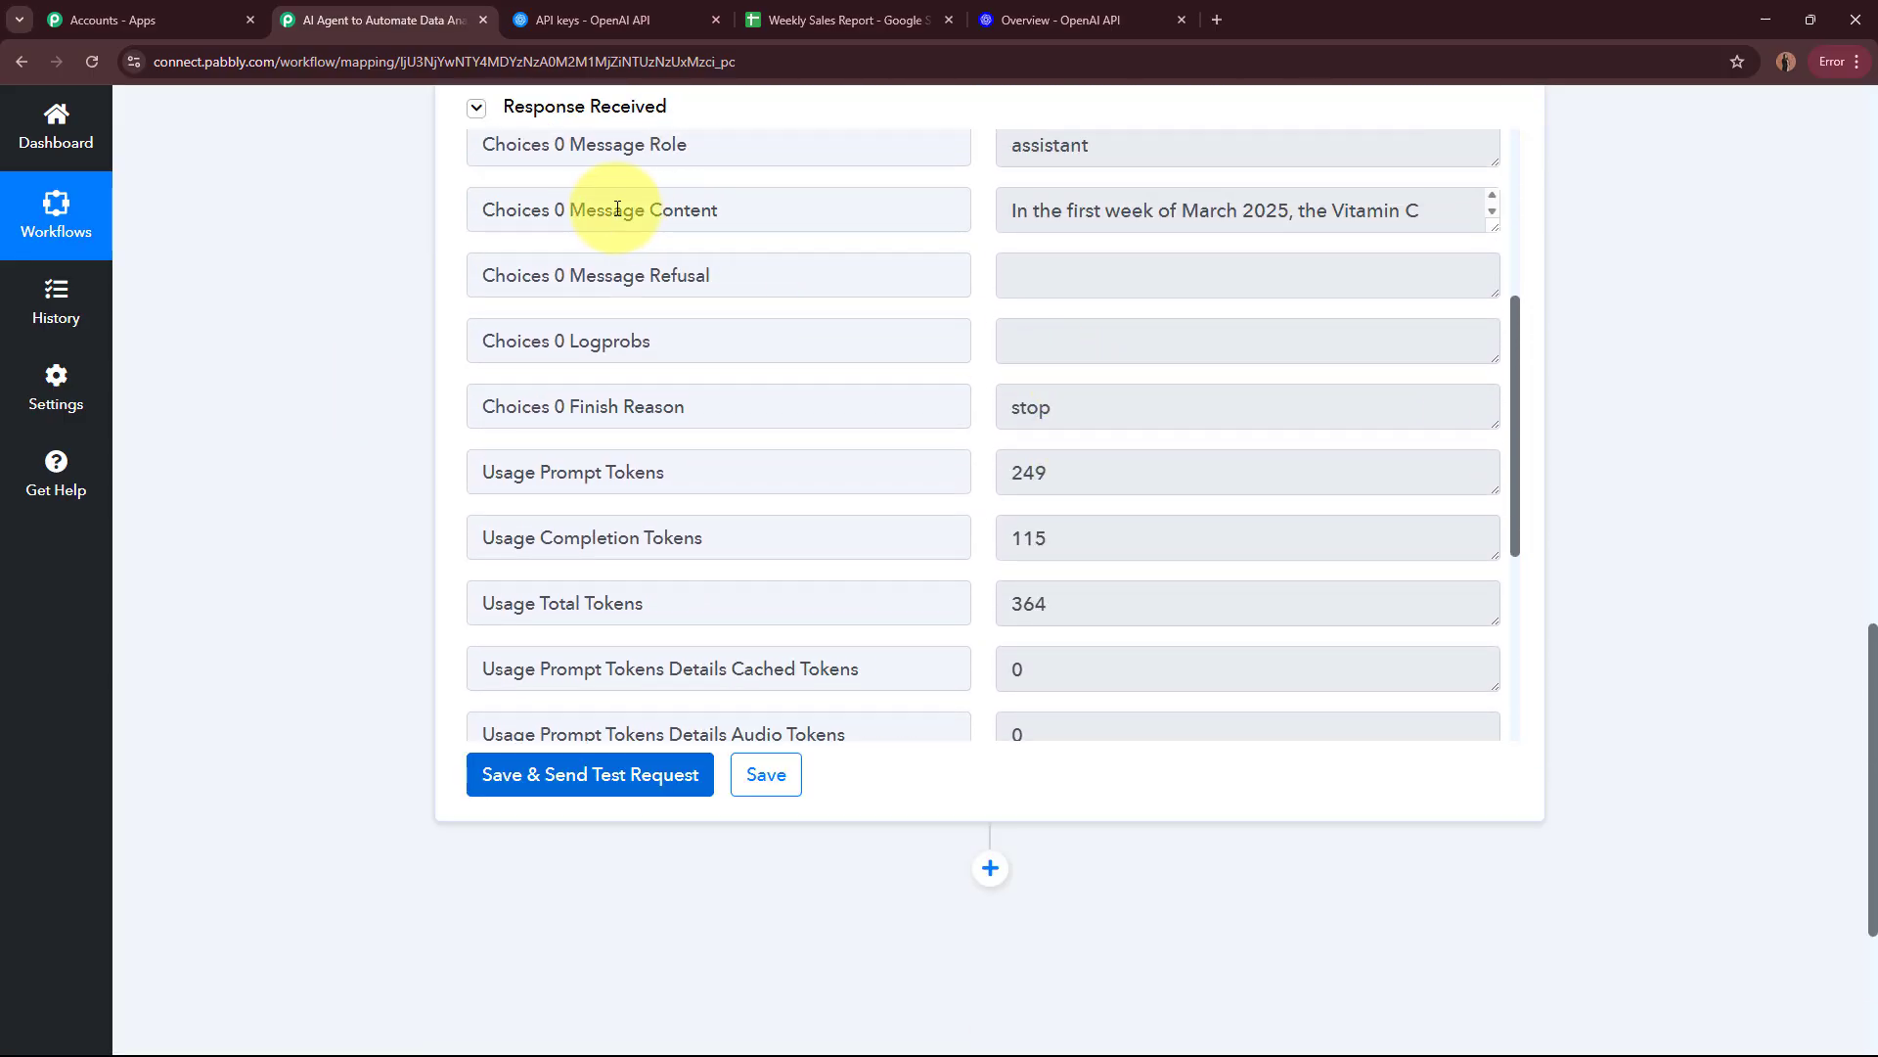
{"action": "left_click_drag", "start_coordinate": [566, 208], "coordinate": [753, 215]}
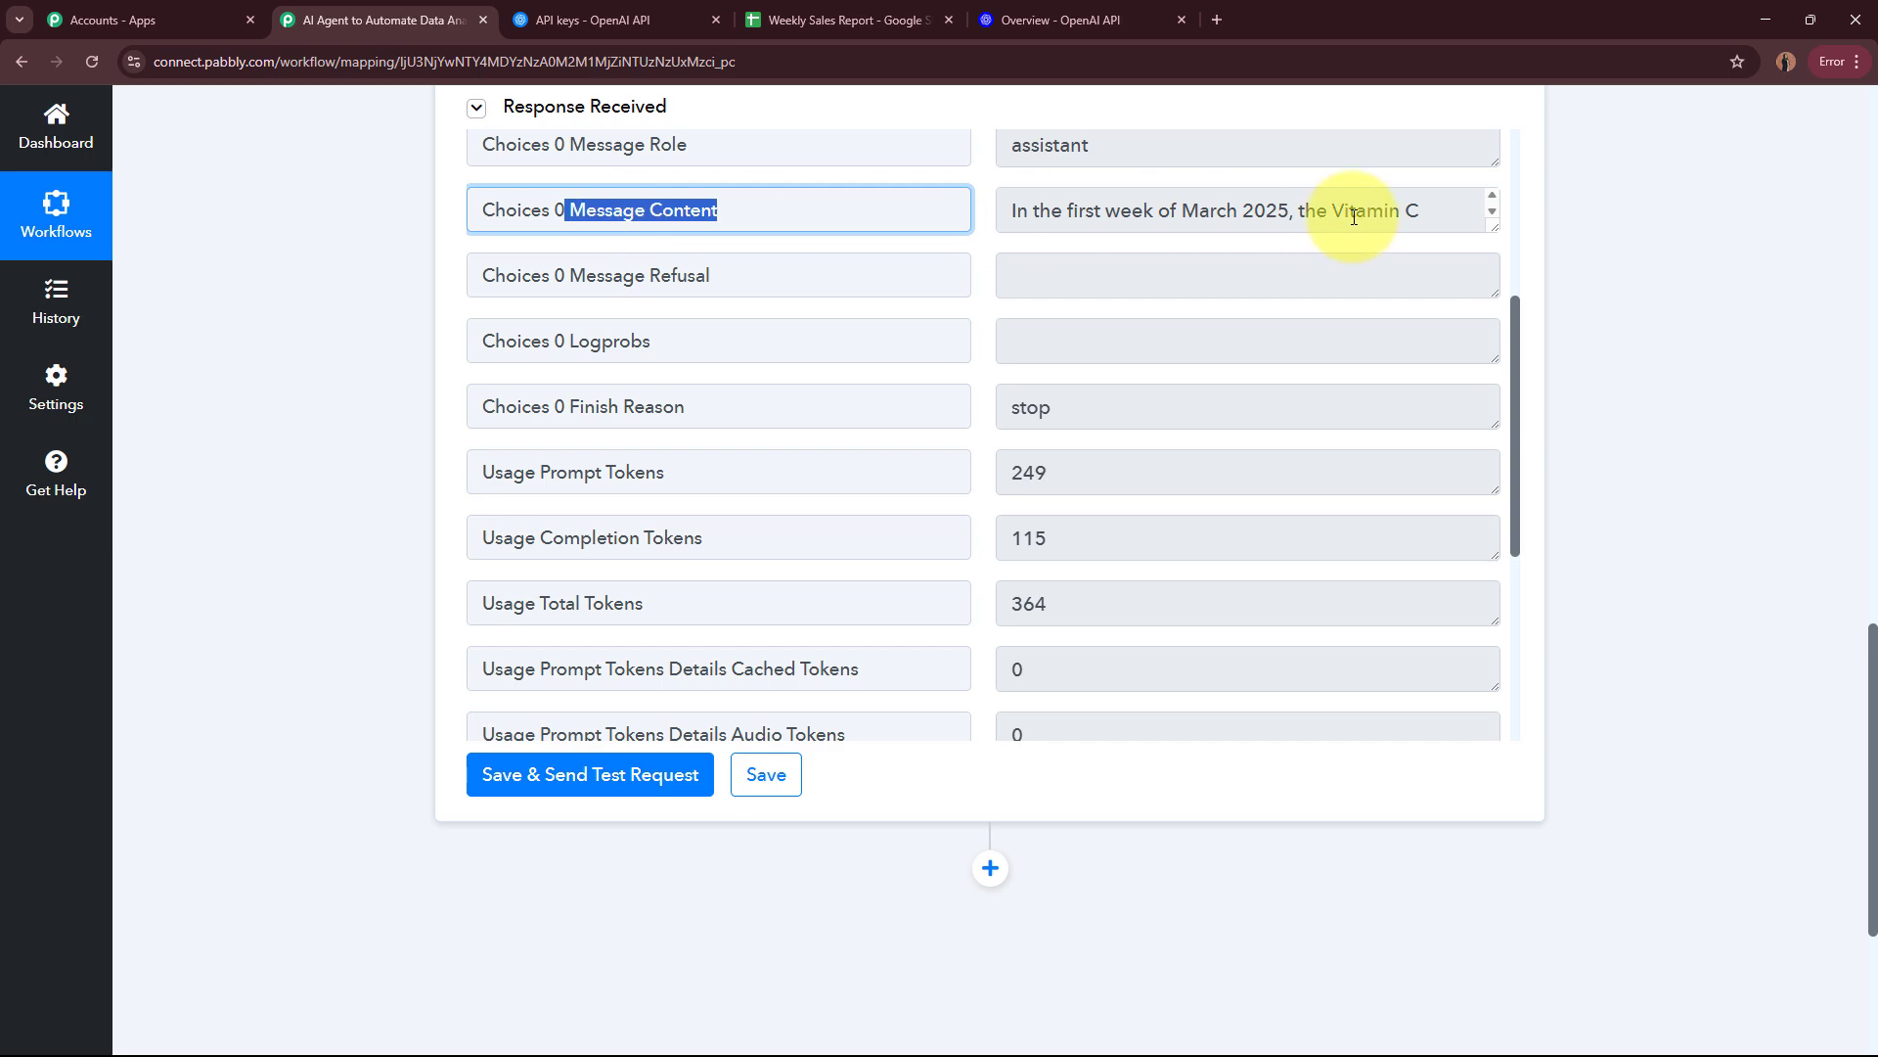
{"action": "left_click_drag", "start_coordinate": [1491, 229], "coordinate": [1451, 587]}
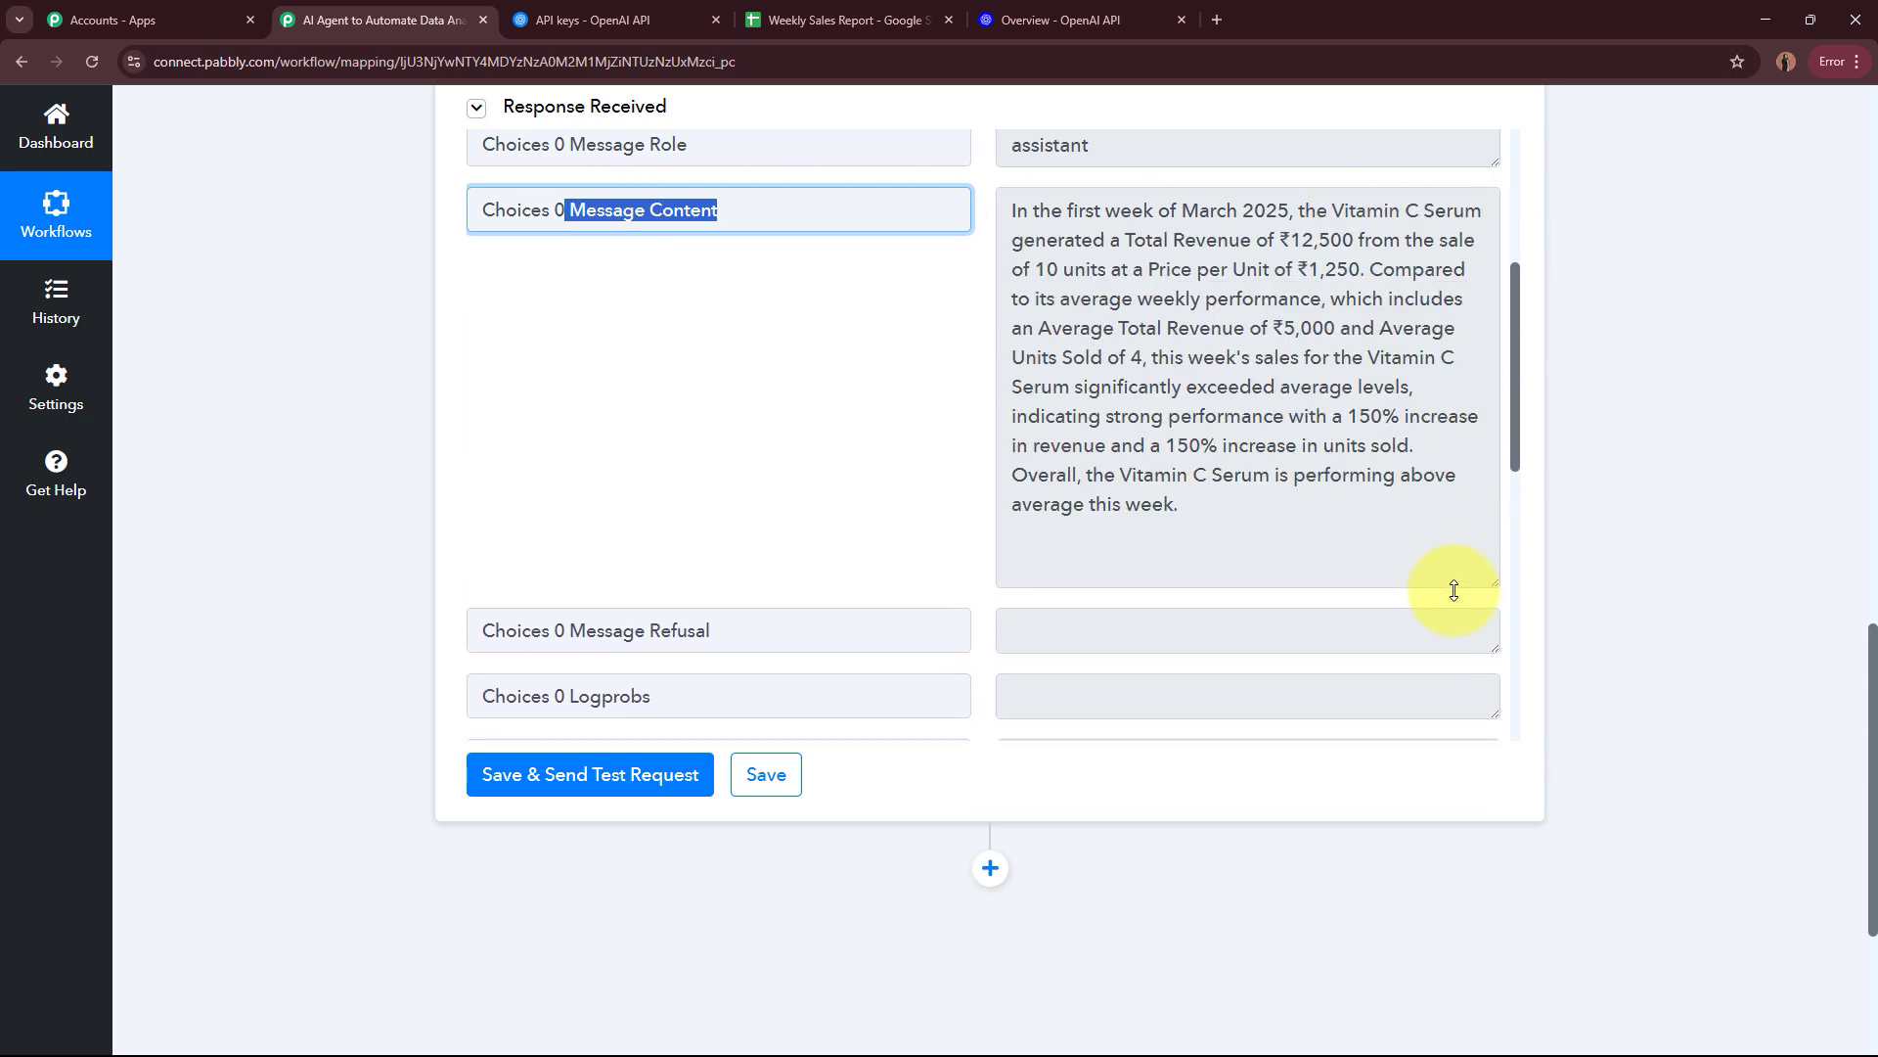
Step: Read the generated summary, shrink the Choices 0 Message Content value back to one line and collapse the ChatGPT action
{"action": "left_click_drag", "start_coordinate": [1018, 213], "coordinate": [1386, 447]}
{"action": "left_click", "coordinate": [1386, 447]}
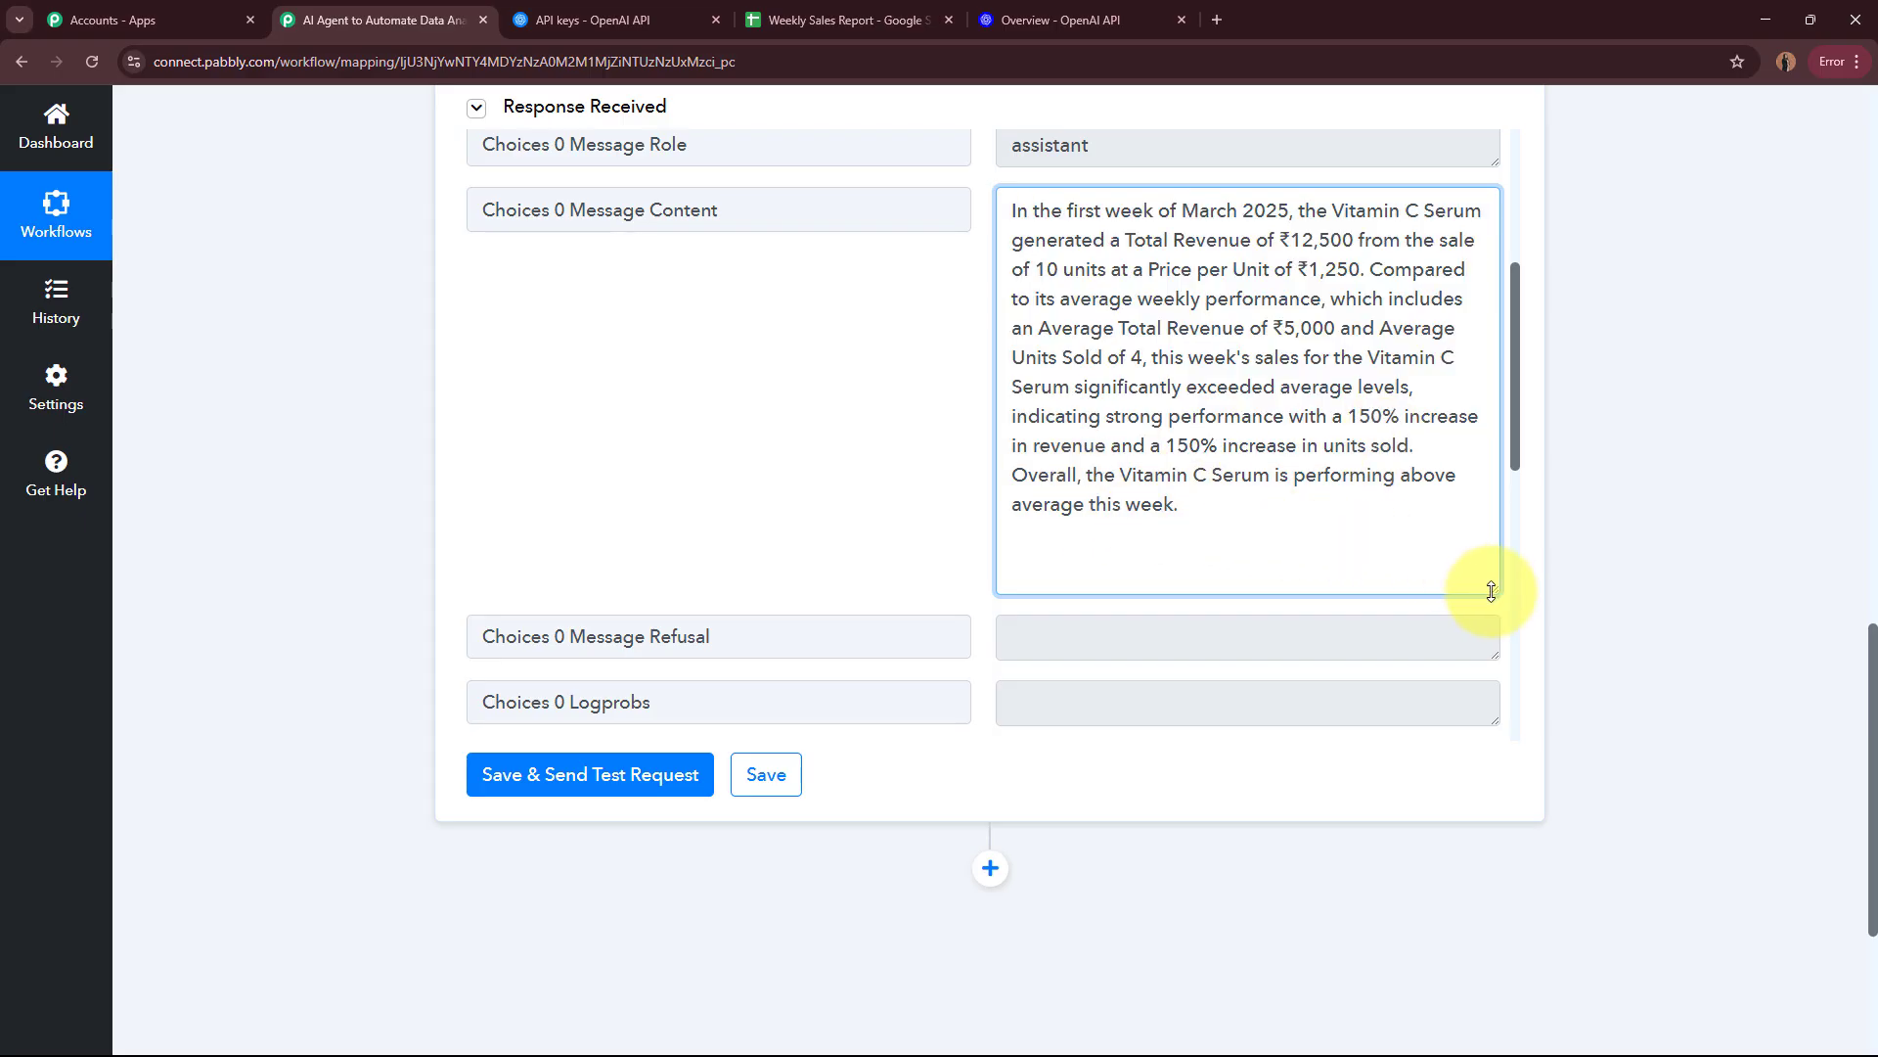
{"action": "left_click_drag", "start_coordinate": [1491, 591], "coordinate": [1467, 223]}
{"action": "left_click", "coordinate": [1669, 390]}
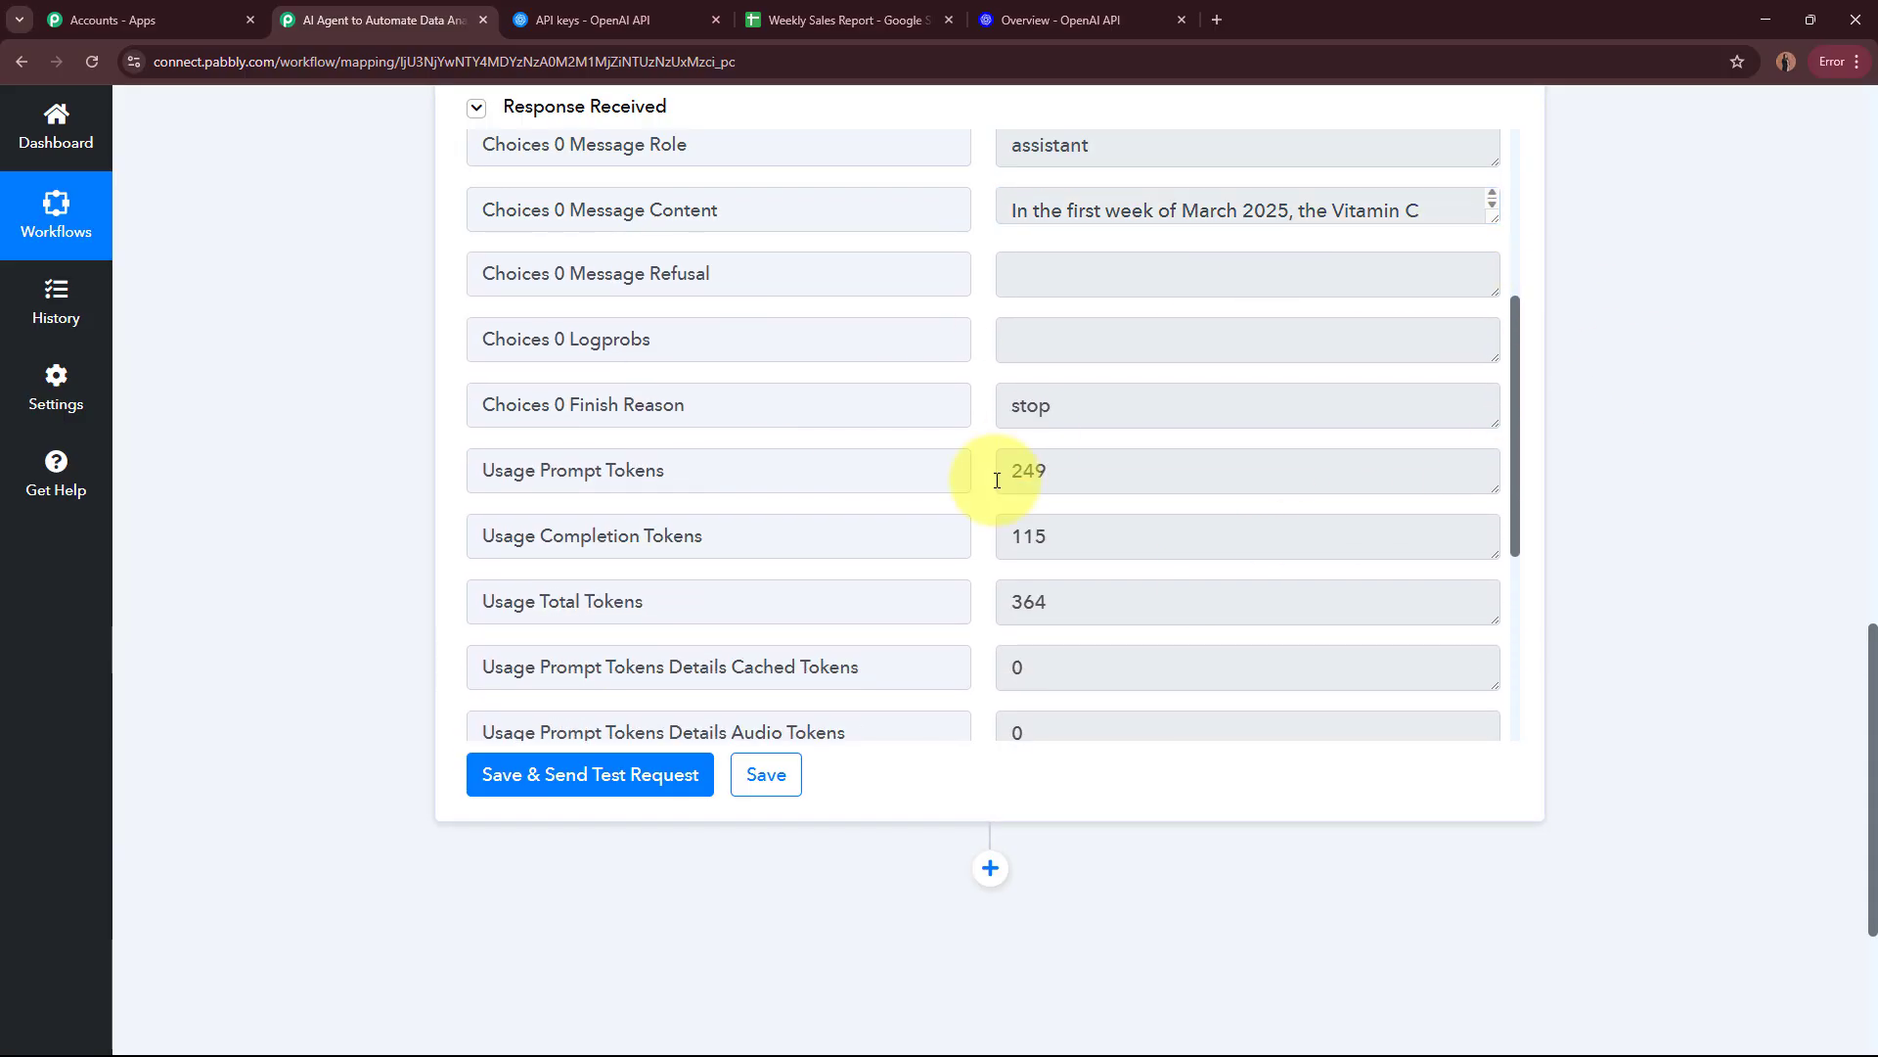
{"action": "scroll", "coordinate": [1596, 462], "scroll_direction": "up", "scroll_amount": 15}
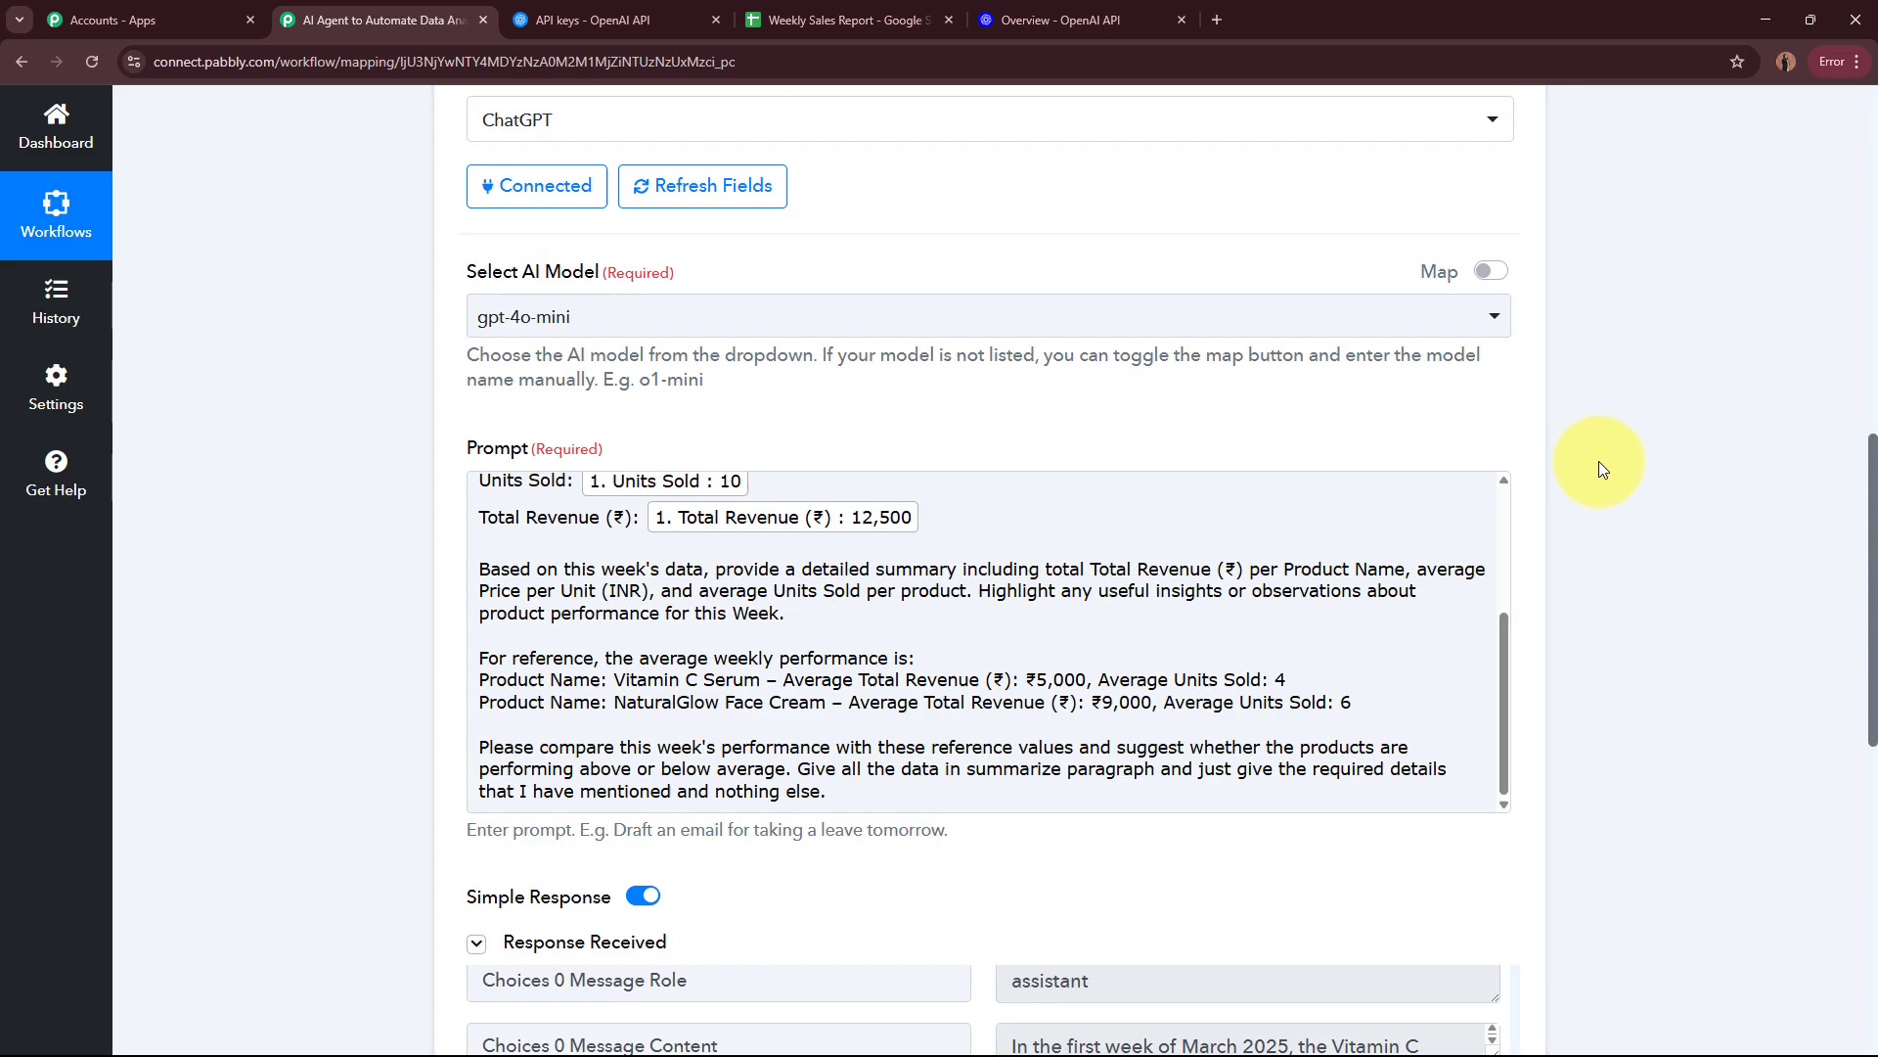
{"action": "left_click", "coordinate": [1099, 501]}
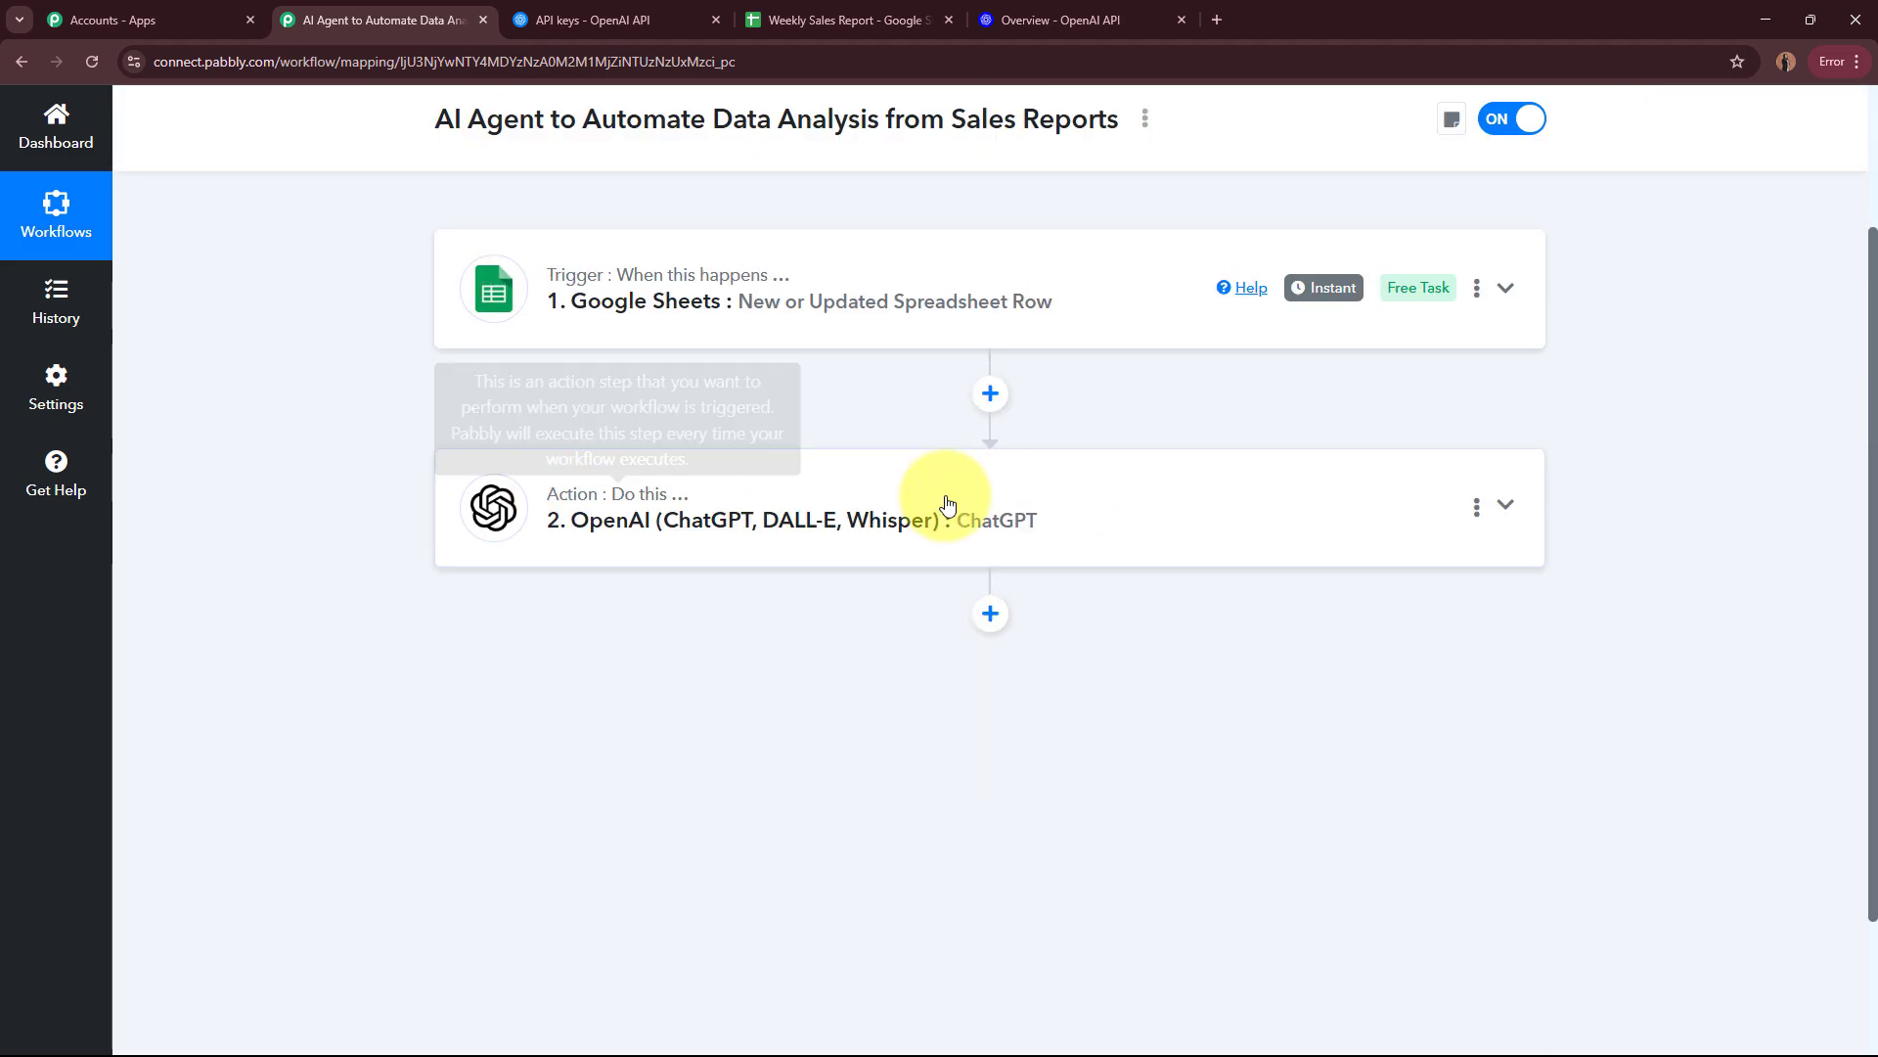
{"action": "scroll", "coordinate": [985, 541], "scroll_direction": "down", "scroll_amount": 2}
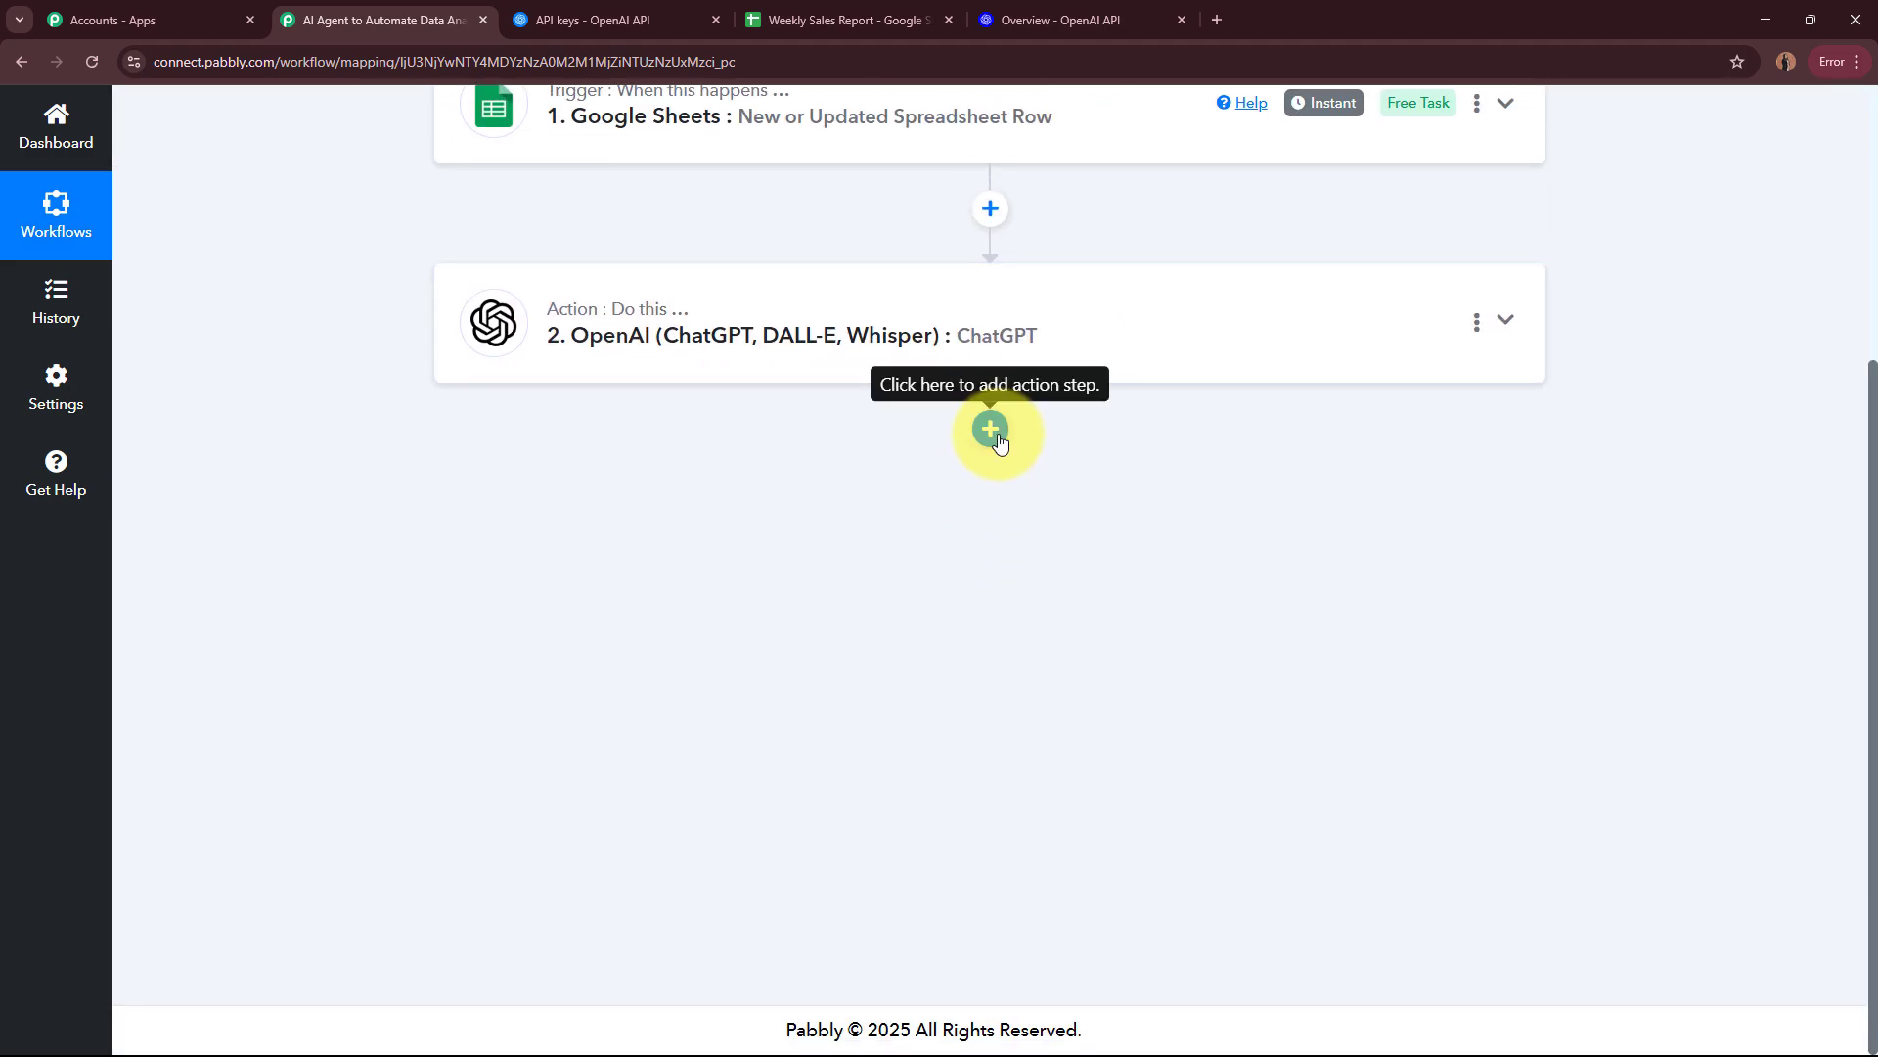
Step: Check the Weekly Summary cell for Vitamin C Serum's Week 1 of March 2025 in the Google Sheets report, and return to the workflow
{"action": "left_click", "coordinate": [773, 19]}
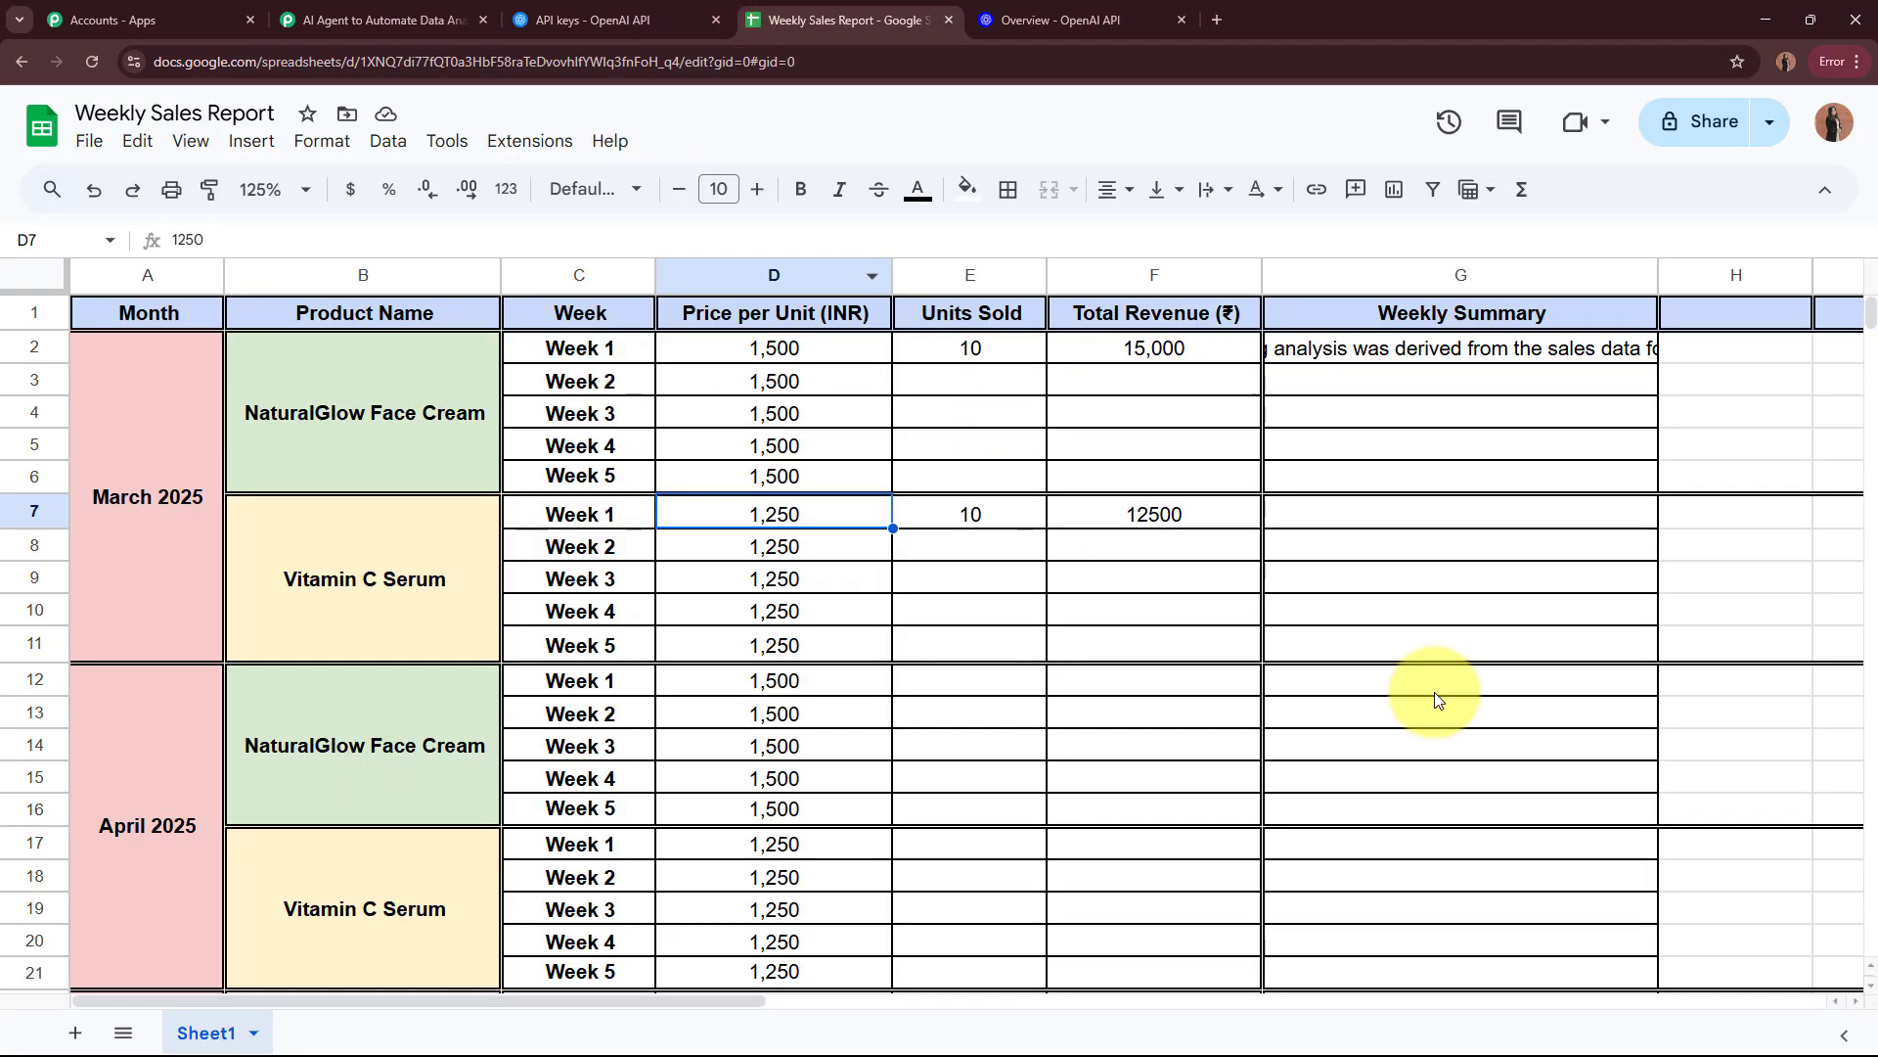
{"action": "left_click", "coordinate": [1458, 526]}
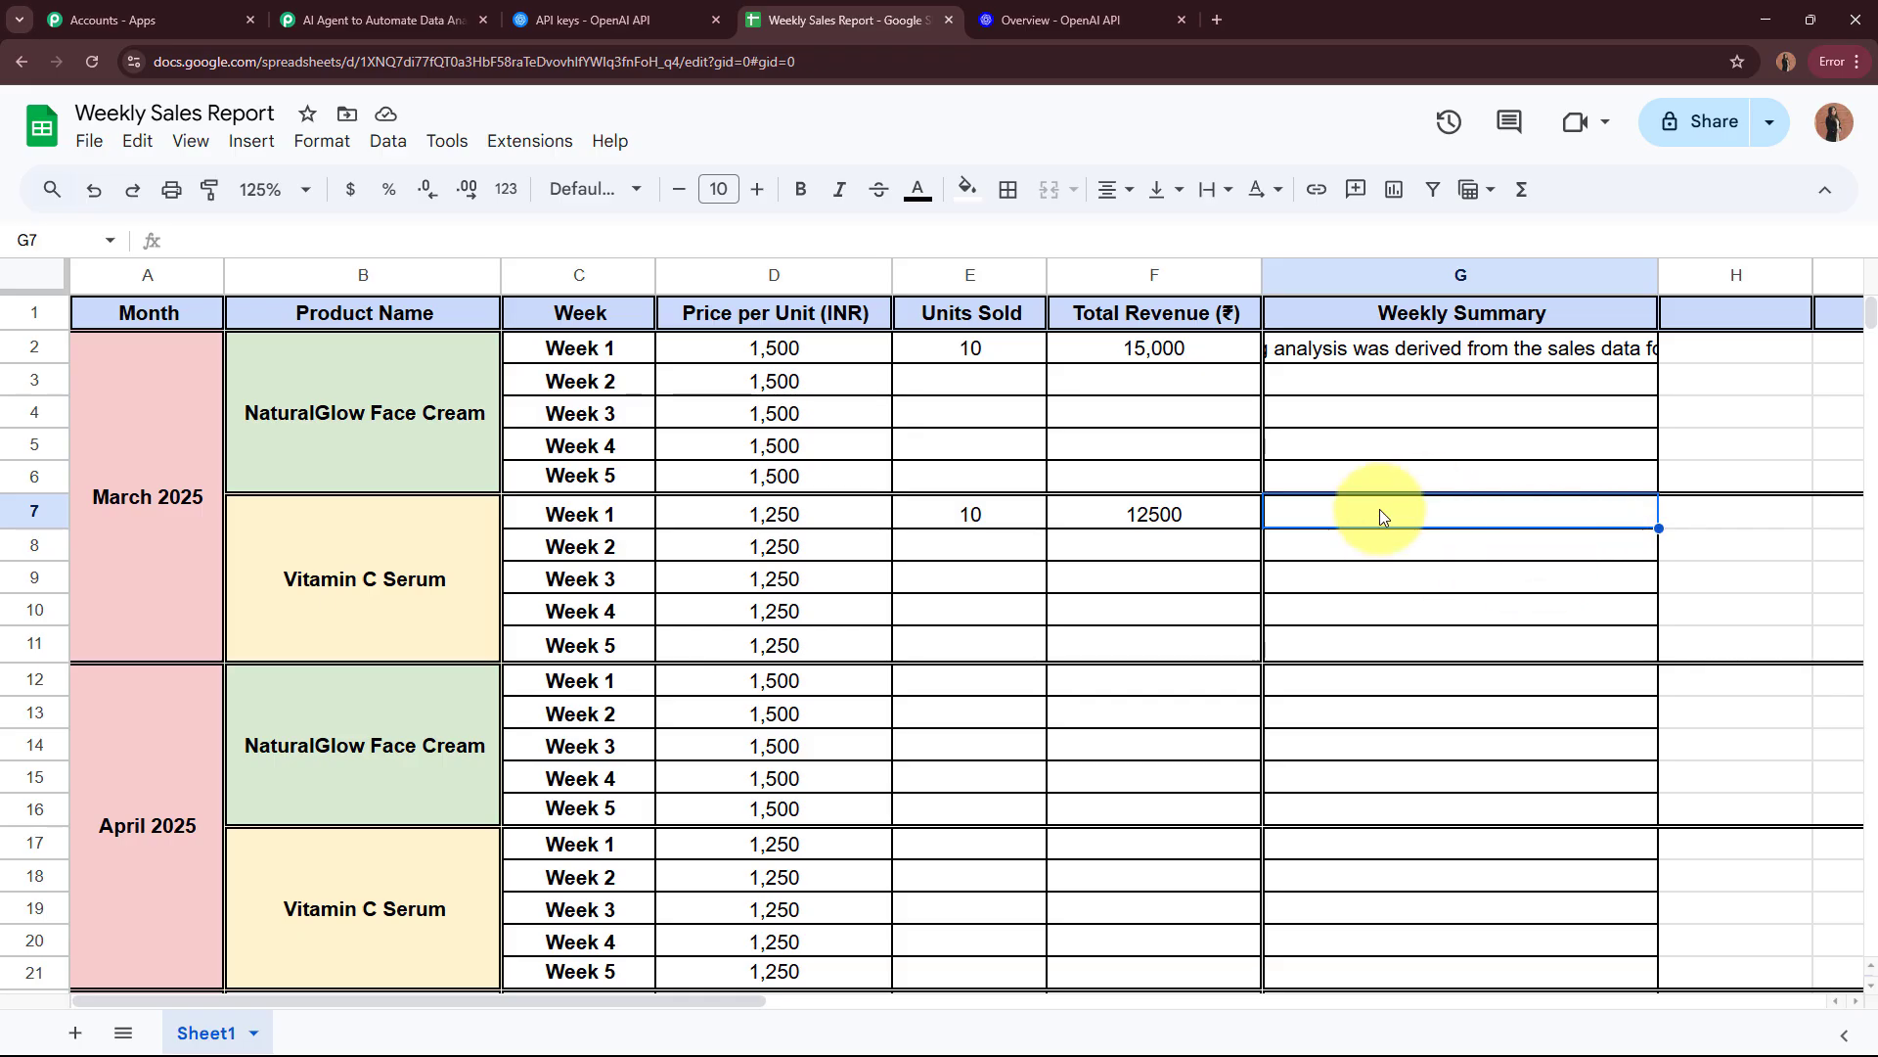
{"action": "left_click", "coordinate": [387, 20]}
Step: Add a Google Sheets action after the ChatGPT step with Update Row as its action event
{"action": "left_click", "coordinate": [988, 525]}
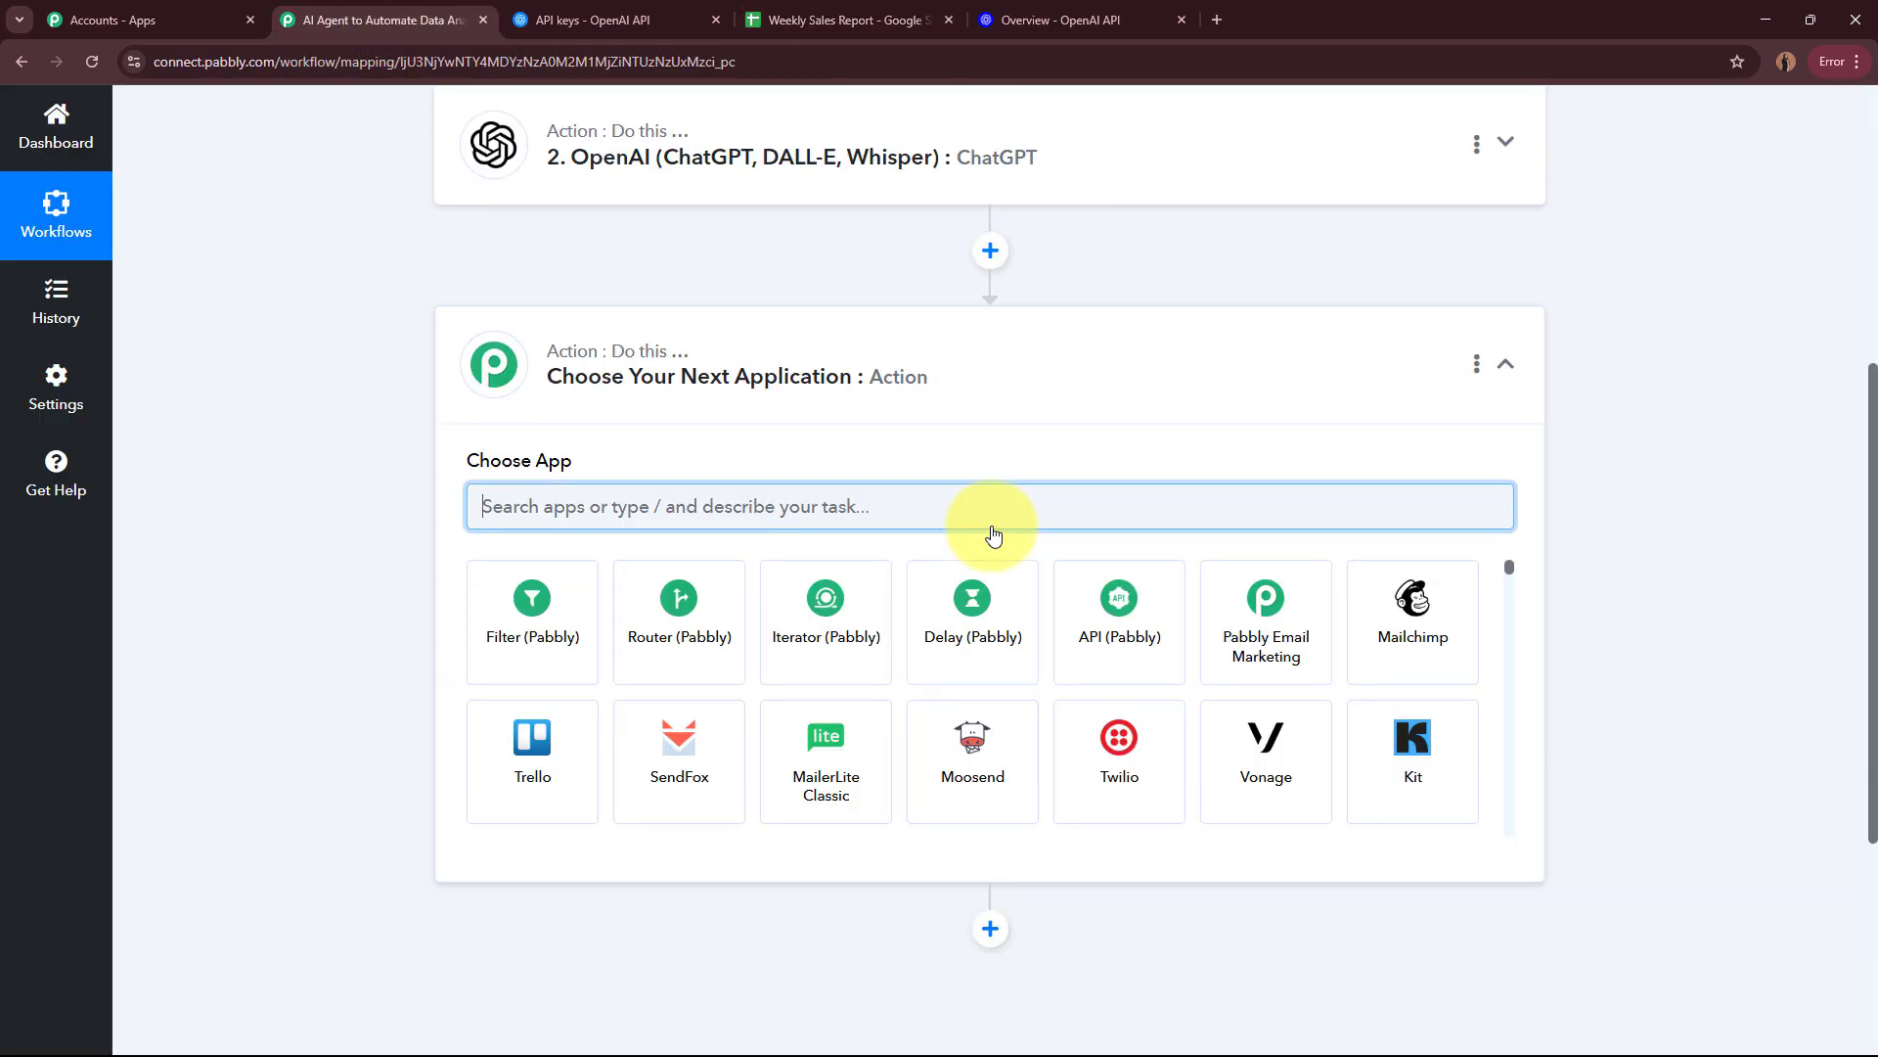
{"action": "type", "text": "Google"}
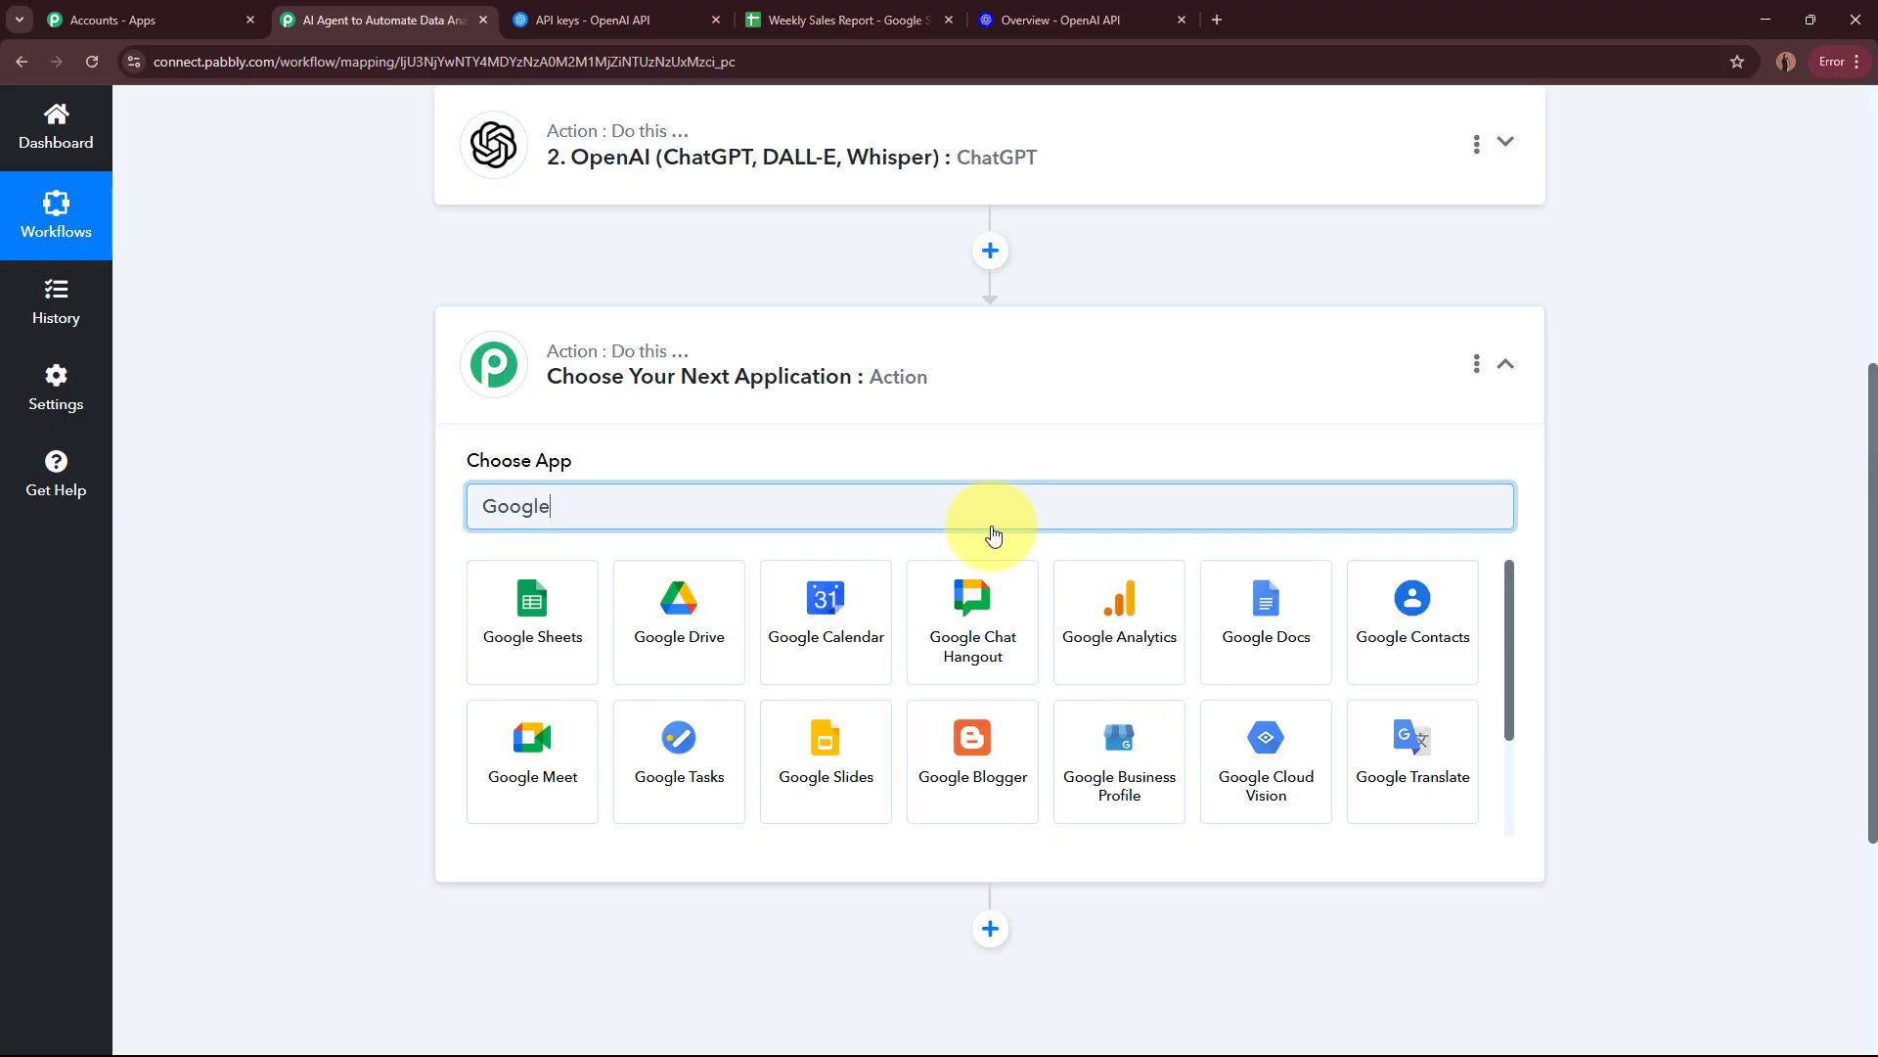
{"action": "left_click", "coordinate": [560, 616]}
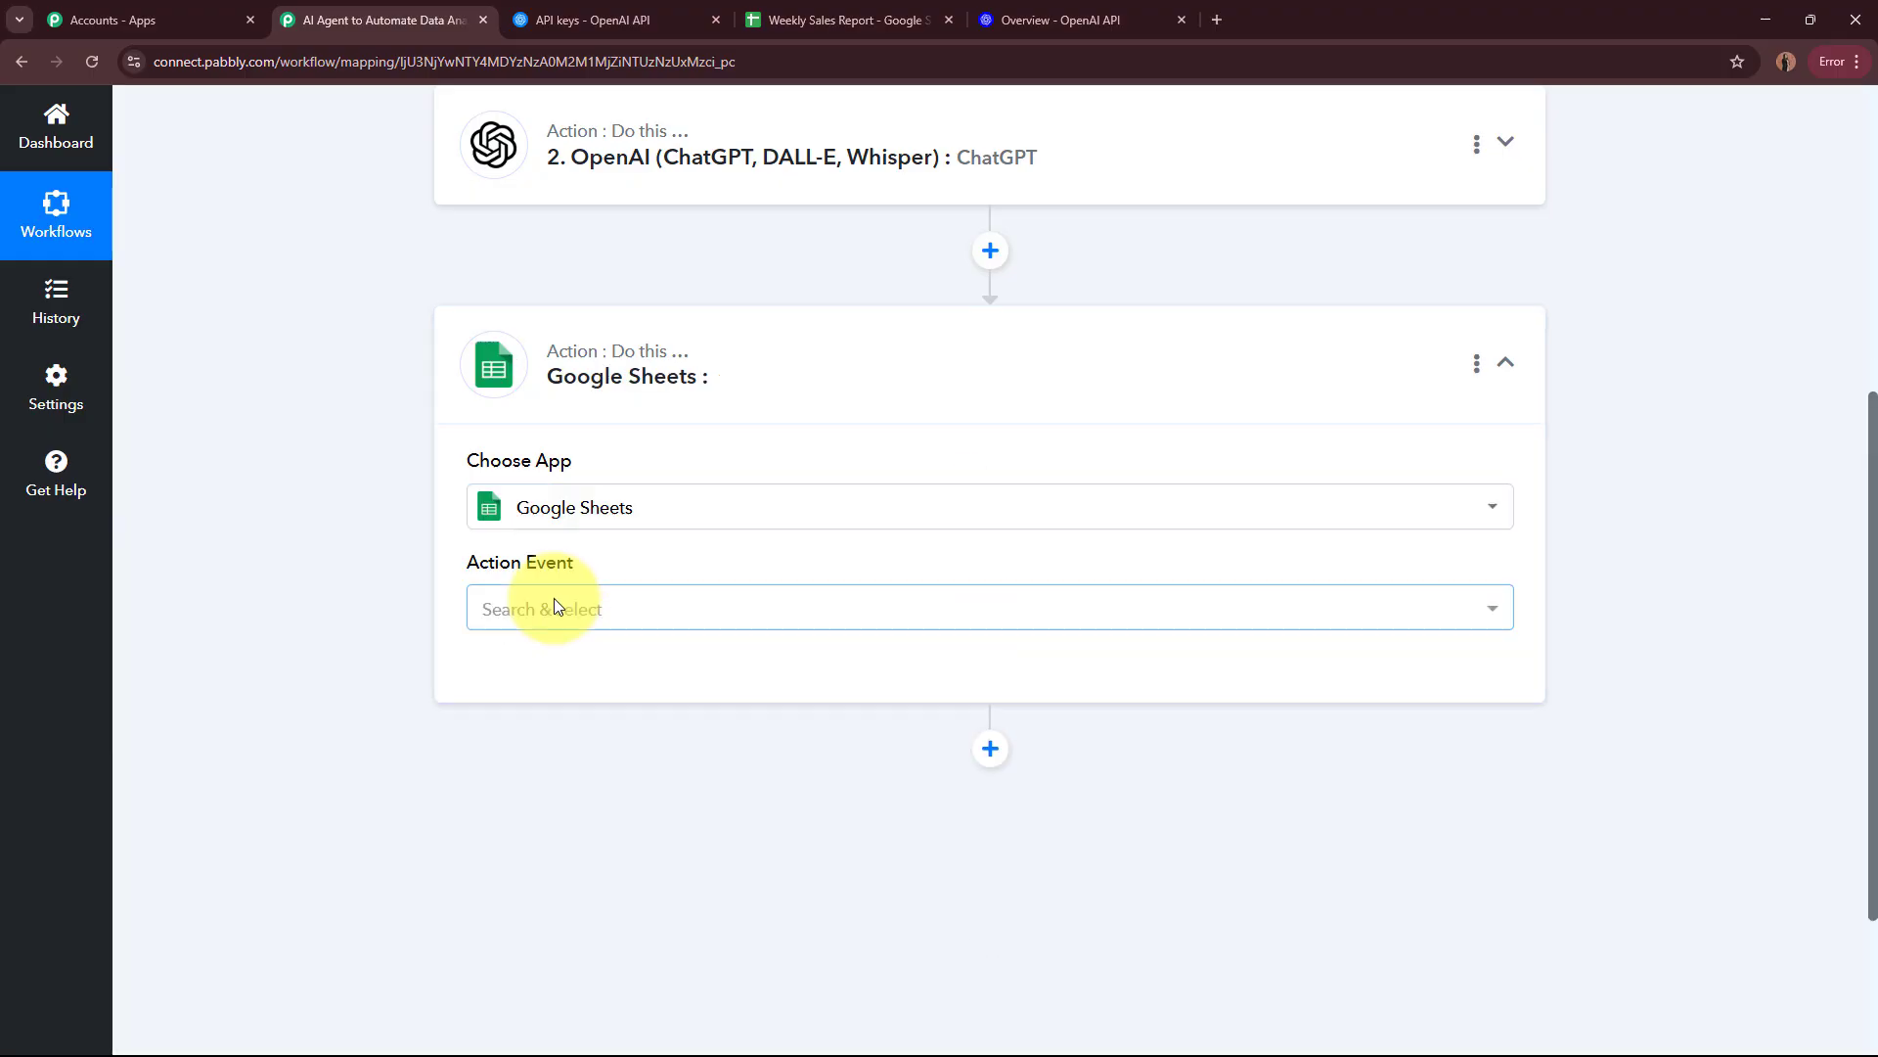
{"action": "left_click", "coordinate": [553, 603]}
{"action": "scroll", "coordinate": [585, 497], "scroll_direction": "down", "scroll_amount": 1}
{"action": "scroll", "coordinate": [585, 497], "scroll_direction": "down", "scroll_amount": 6}
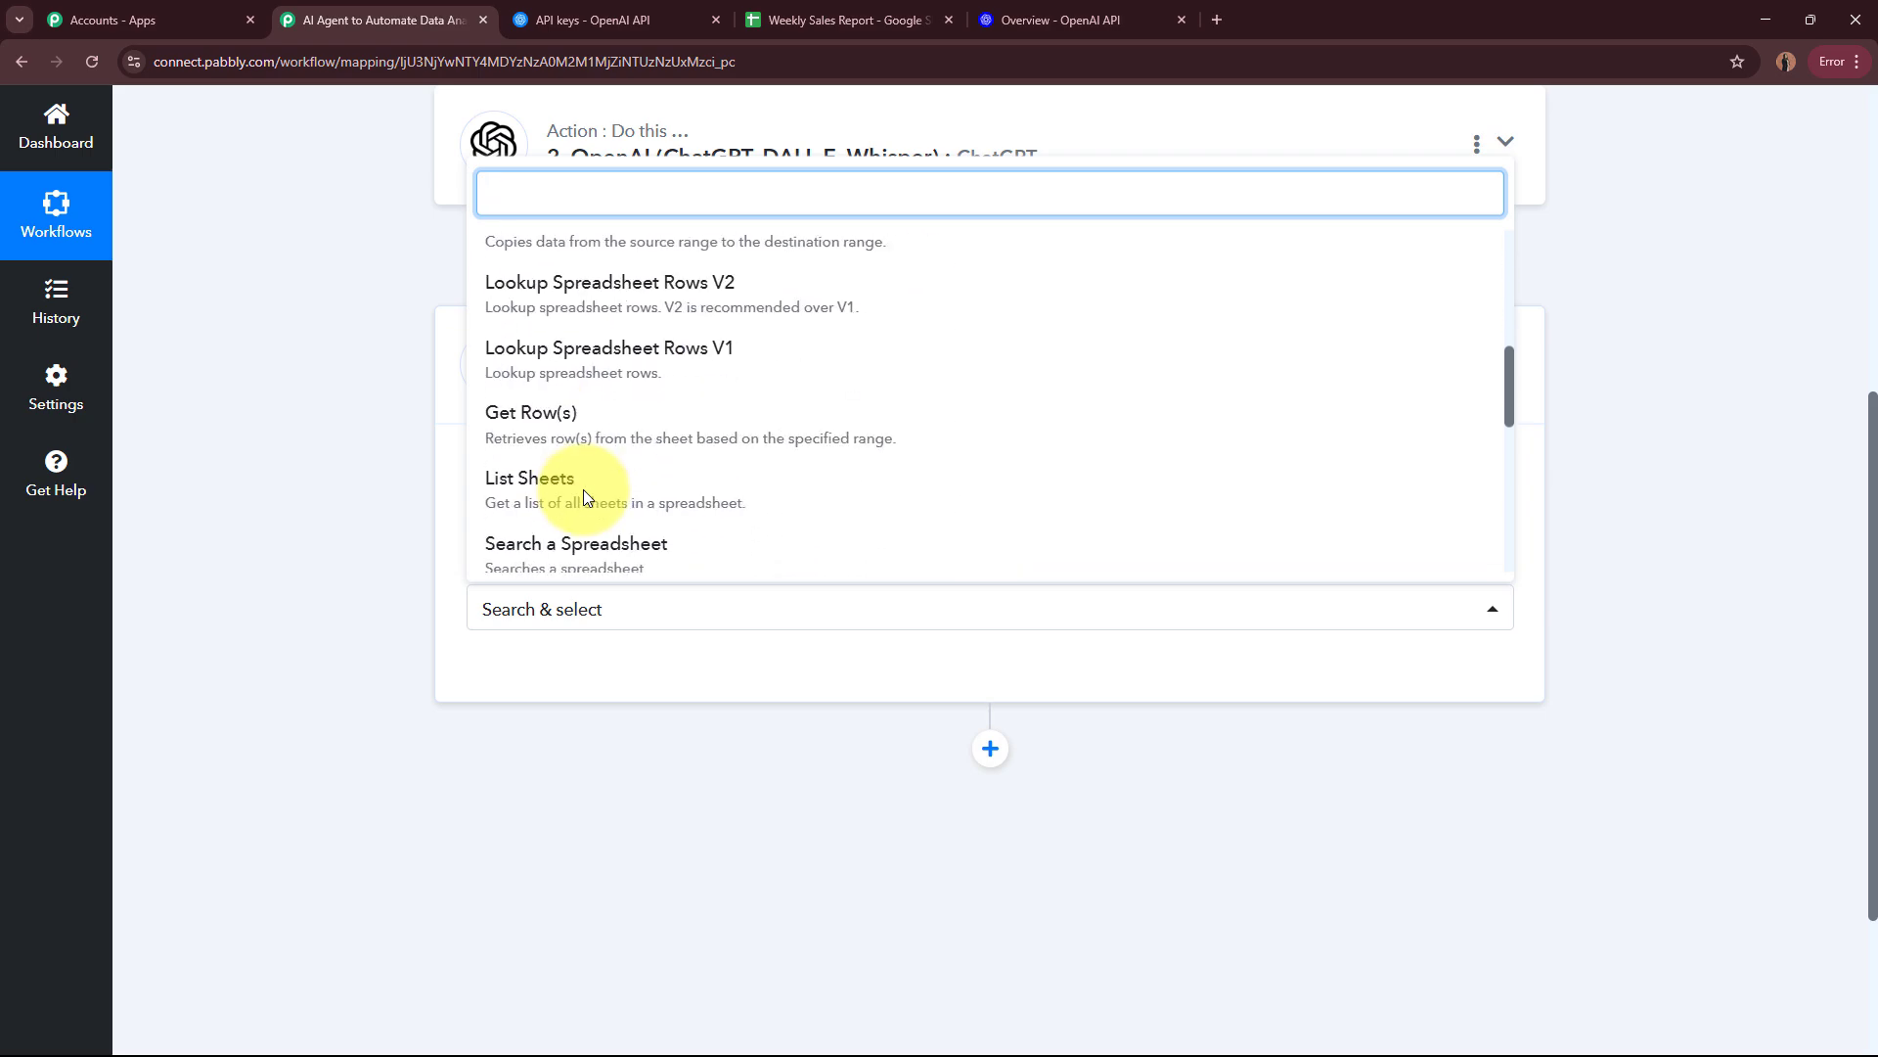
{"action": "left_click", "coordinate": [499, 426]}
Step: Connect the Update Row action through a new Google Sheets connection, signing in with the Google account and allowing Pabbly Connect Sheets access
{"action": "left_click", "coordinate": [522, 670]}
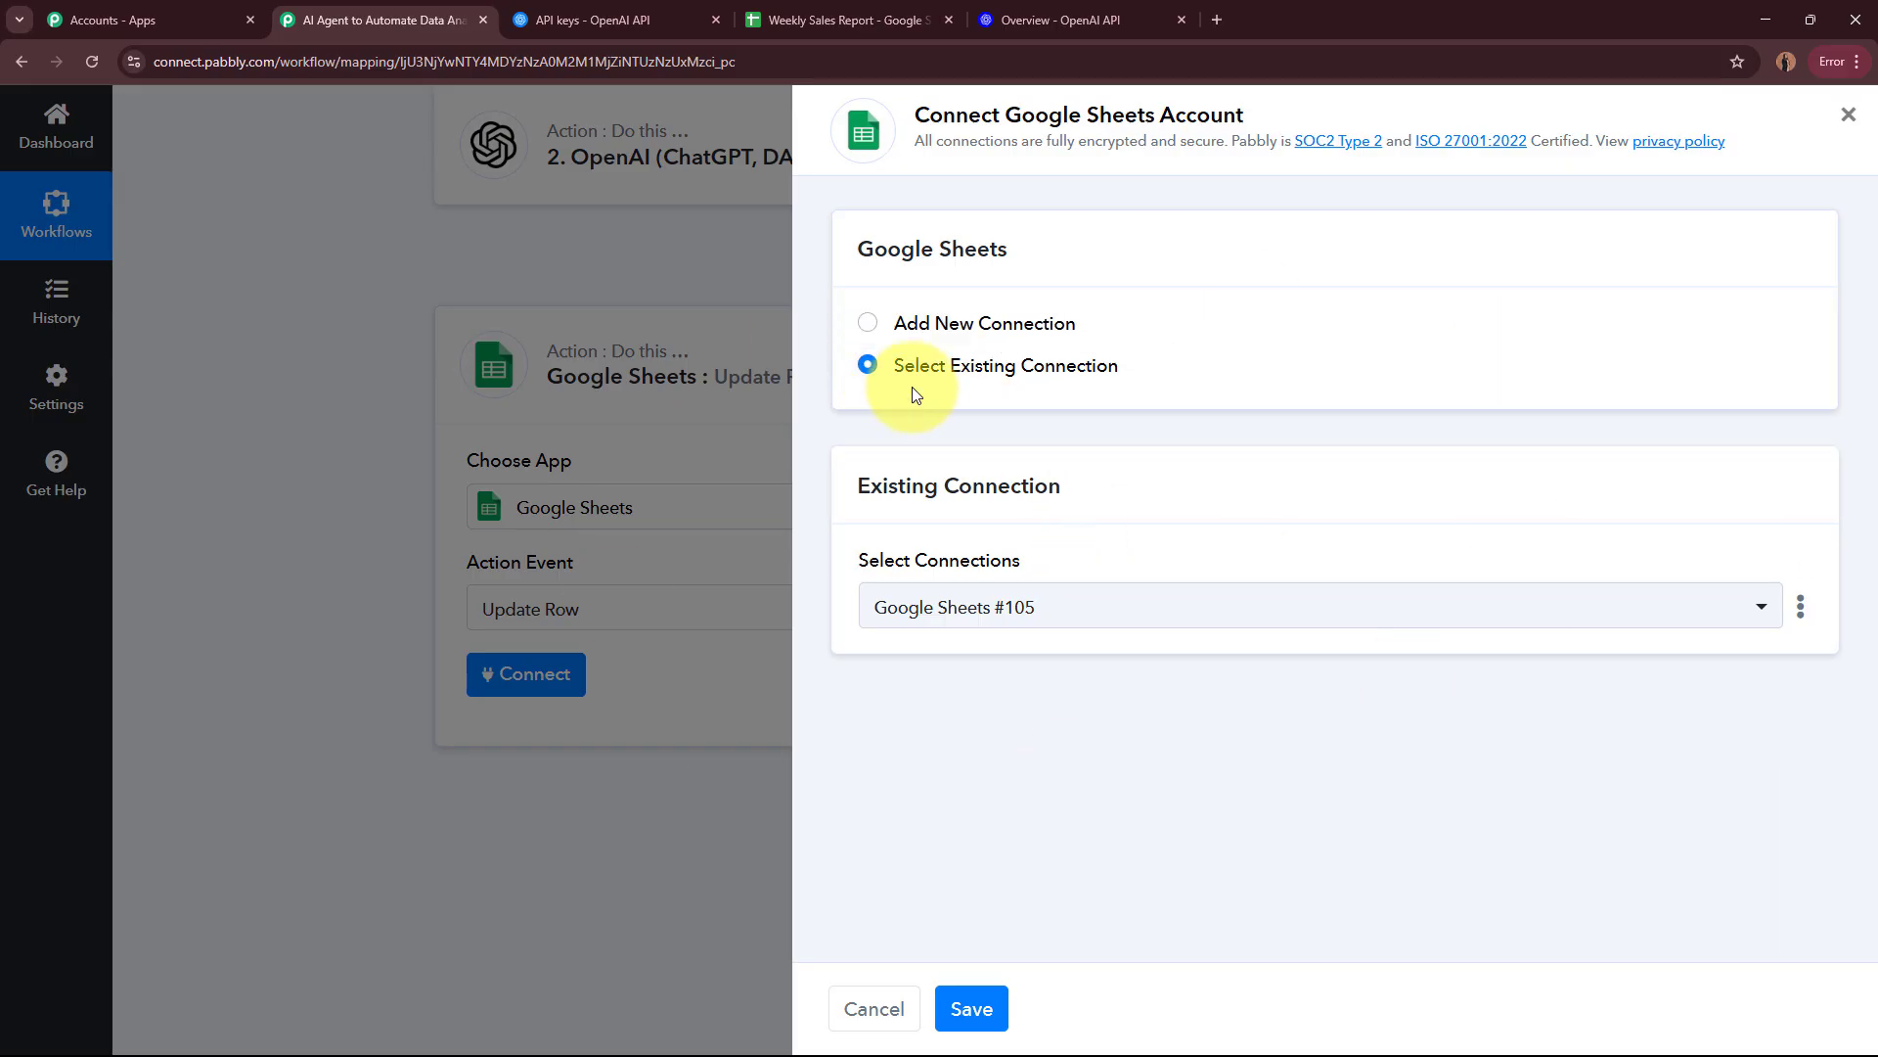
{"action": "left_click", "coordinate": [867, 323]}
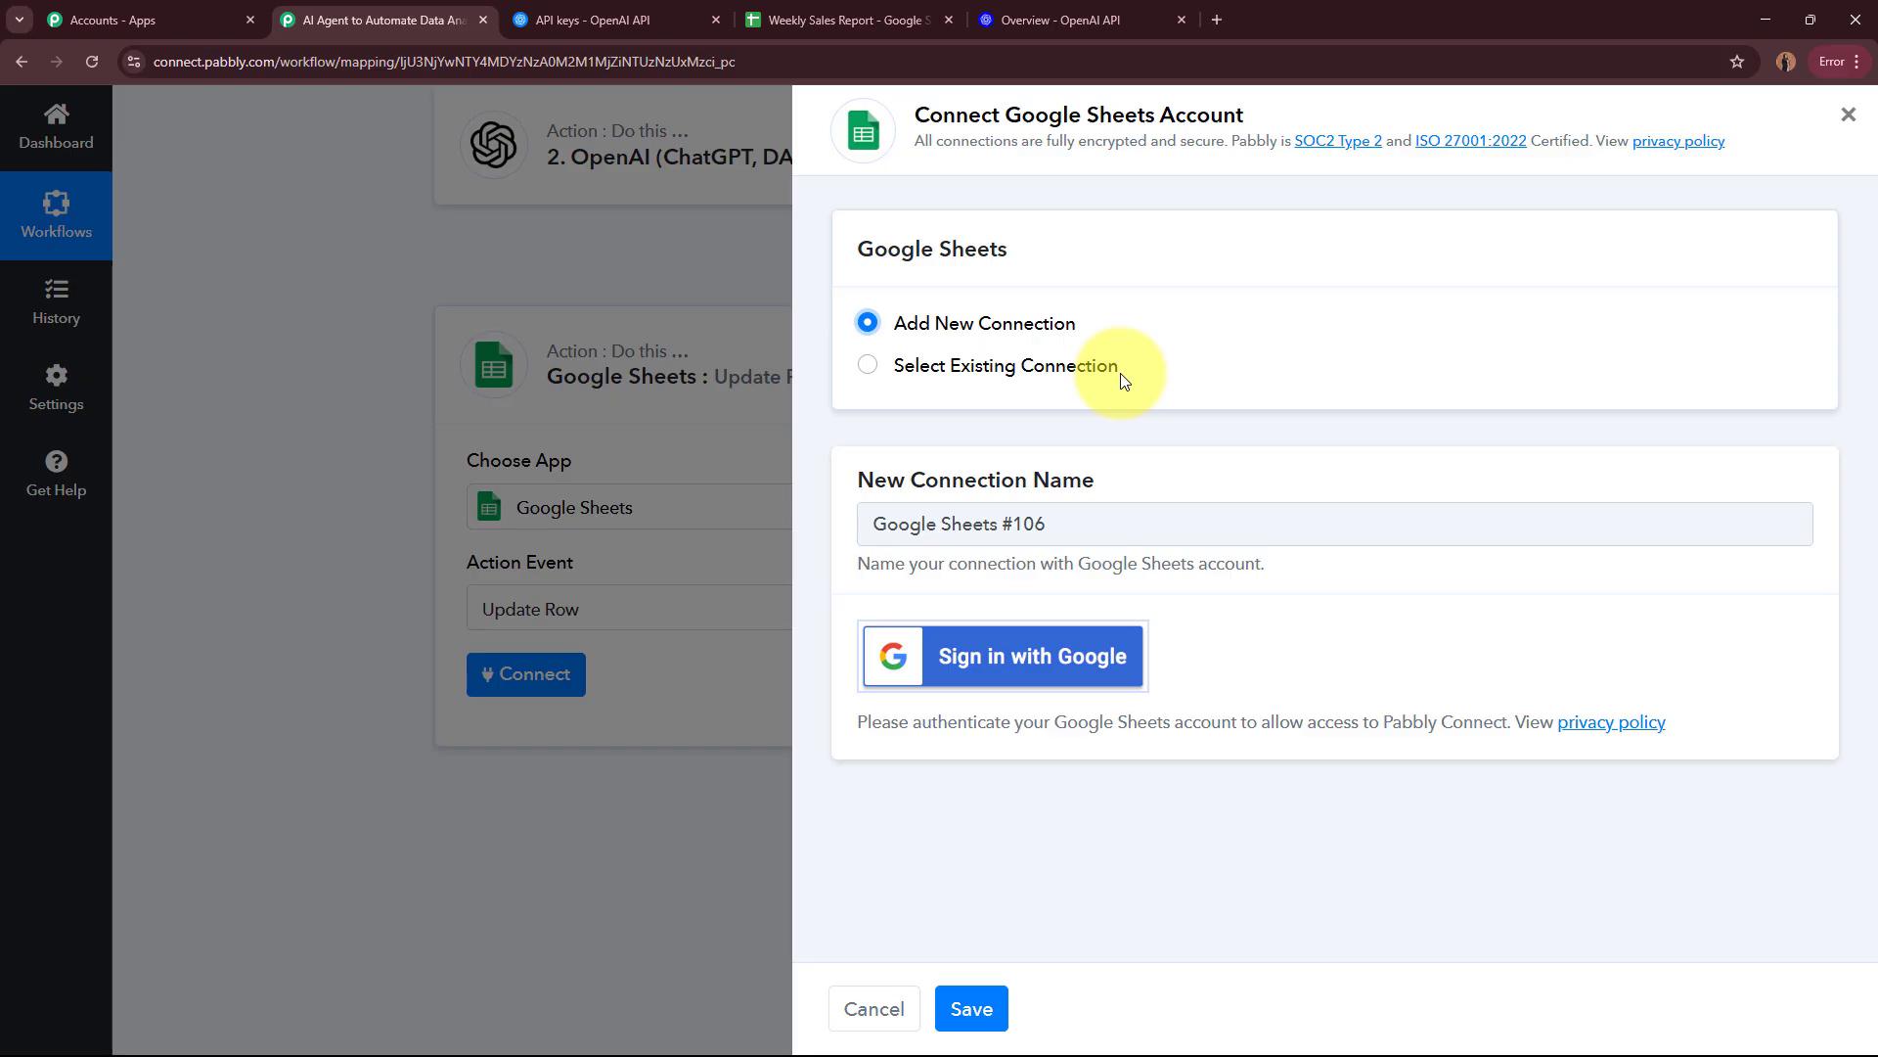
{"action": "left_click", "coordinate": [959, 655]}
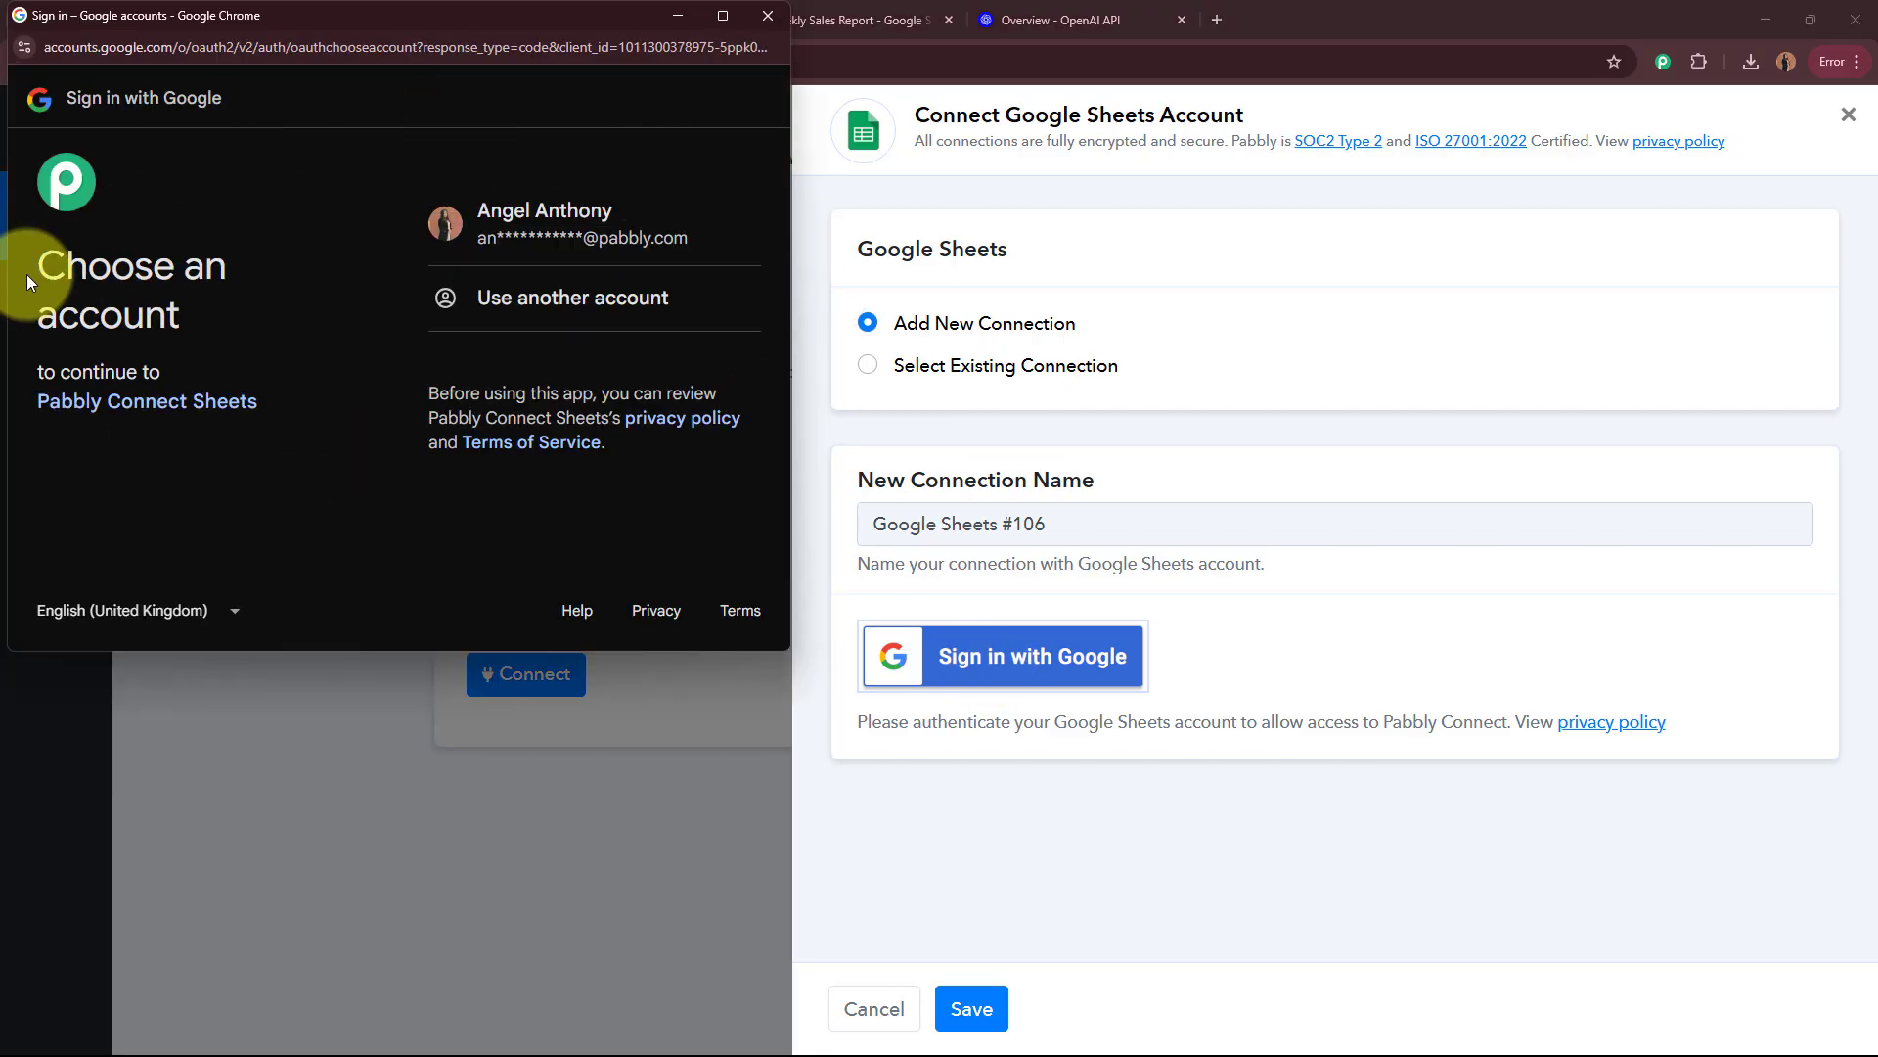
{"action": "left_click_drag", "start_coordinate": [27, 274], "coordinate": [223, 320]}
{"action": "left_click", "coordinate": [223, 320]}
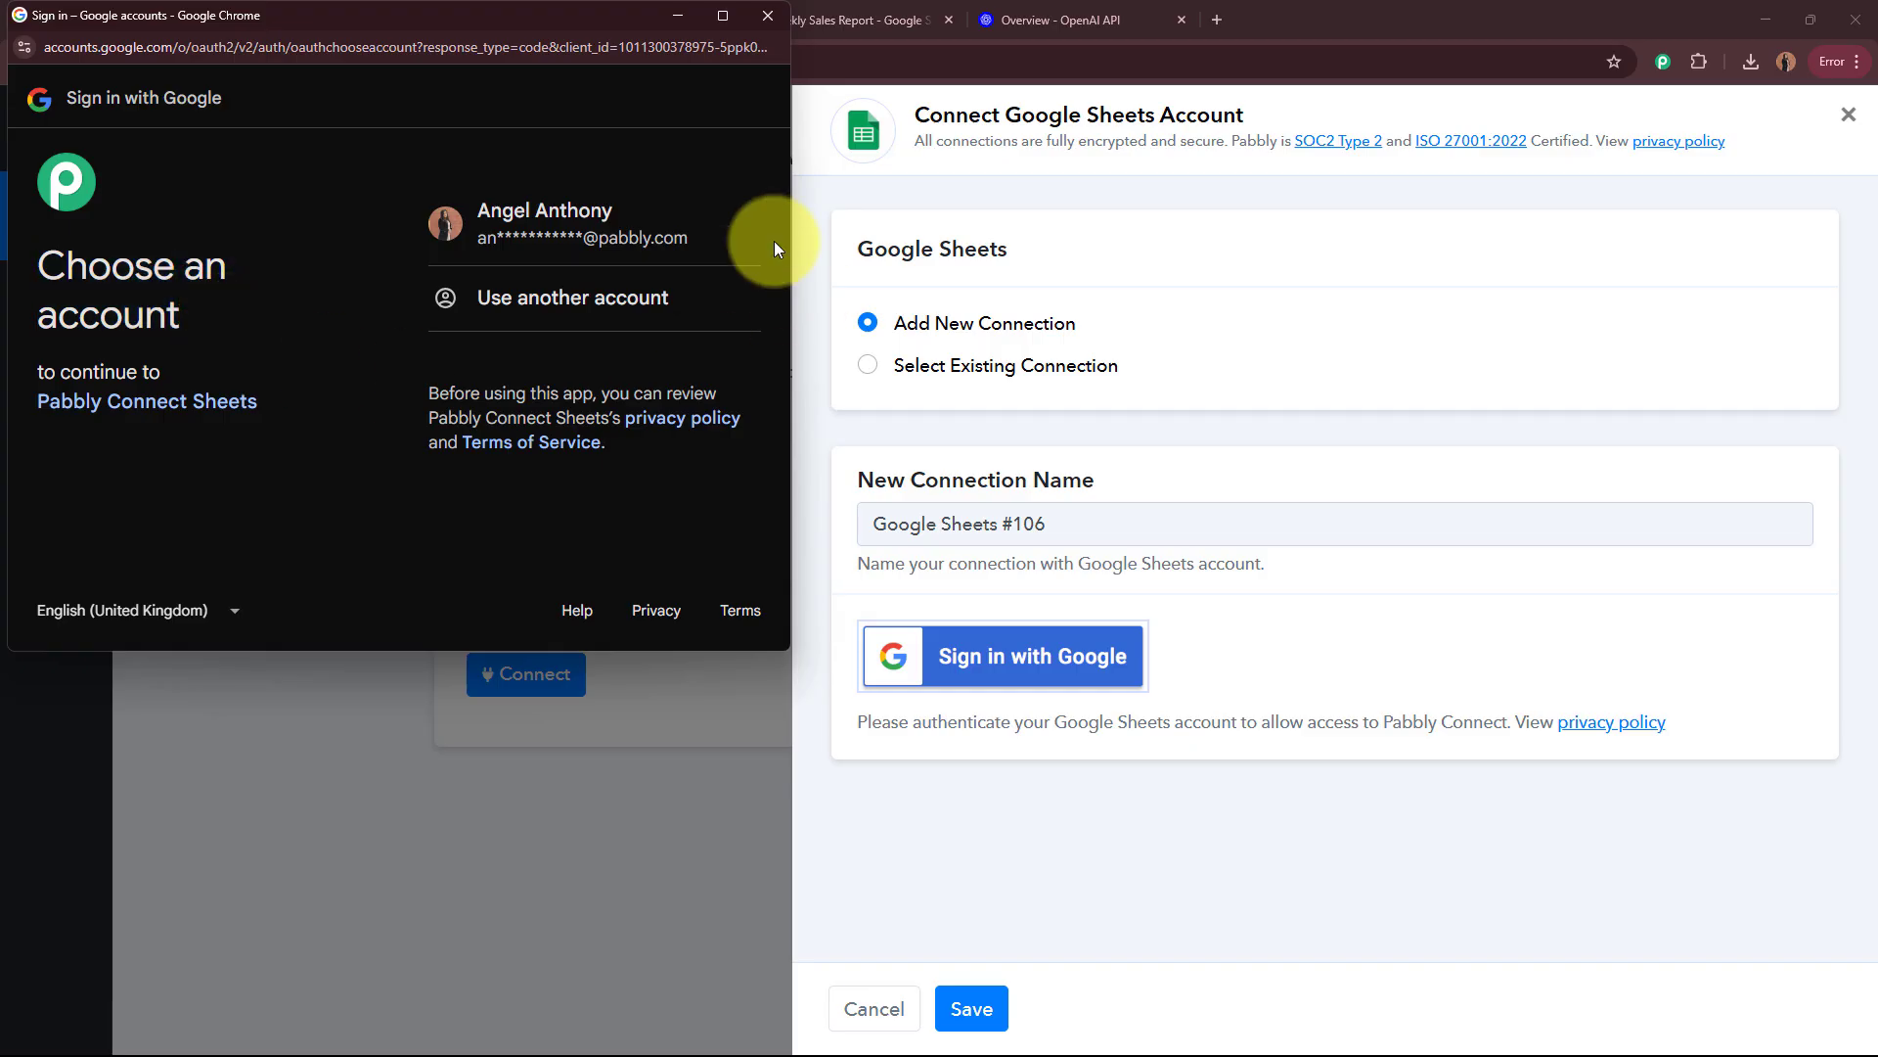
{"action": "left_click", "coordinate": [588, 252]}
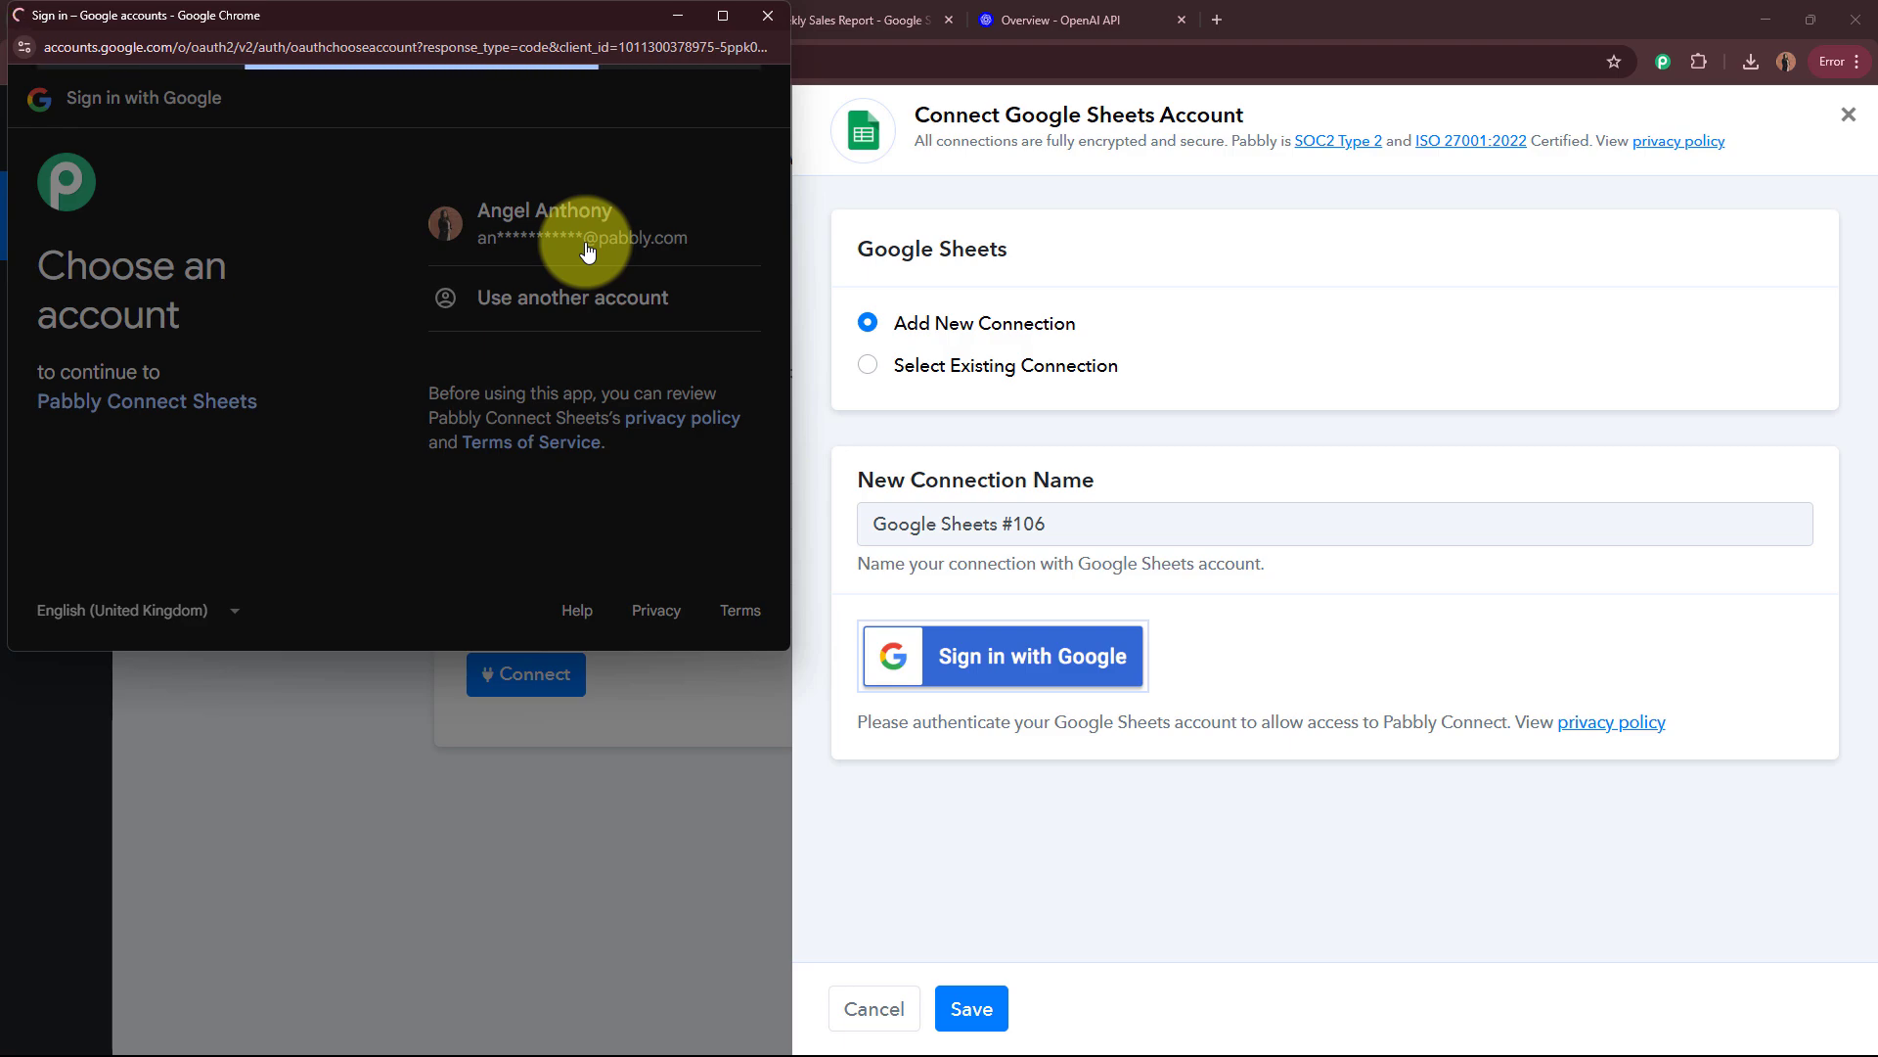
{"action": "scroll", "coordinate": [587, 251], "scroll_direction": "down", "scroll_amount": 4}
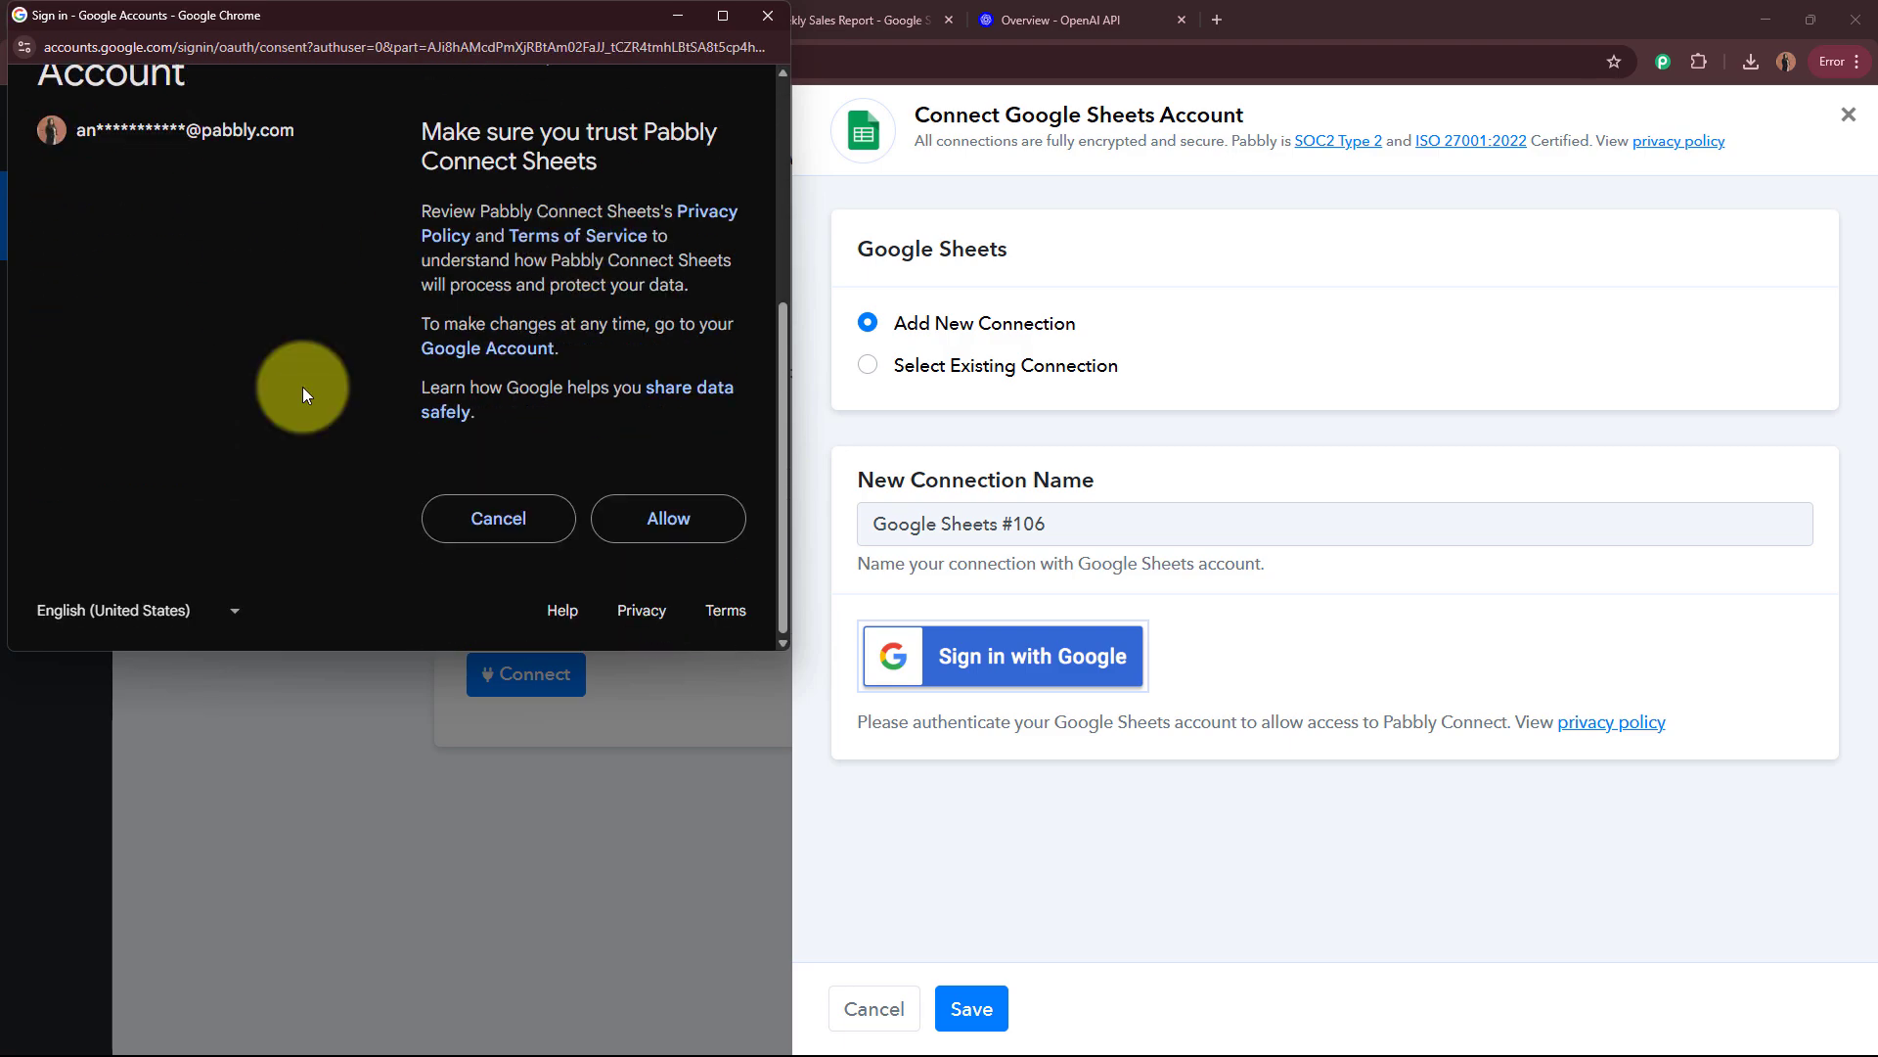
{"action": "scroll", "coordinate": [291, 384], "scroll_direction": "up", "scroll_amount": 5}
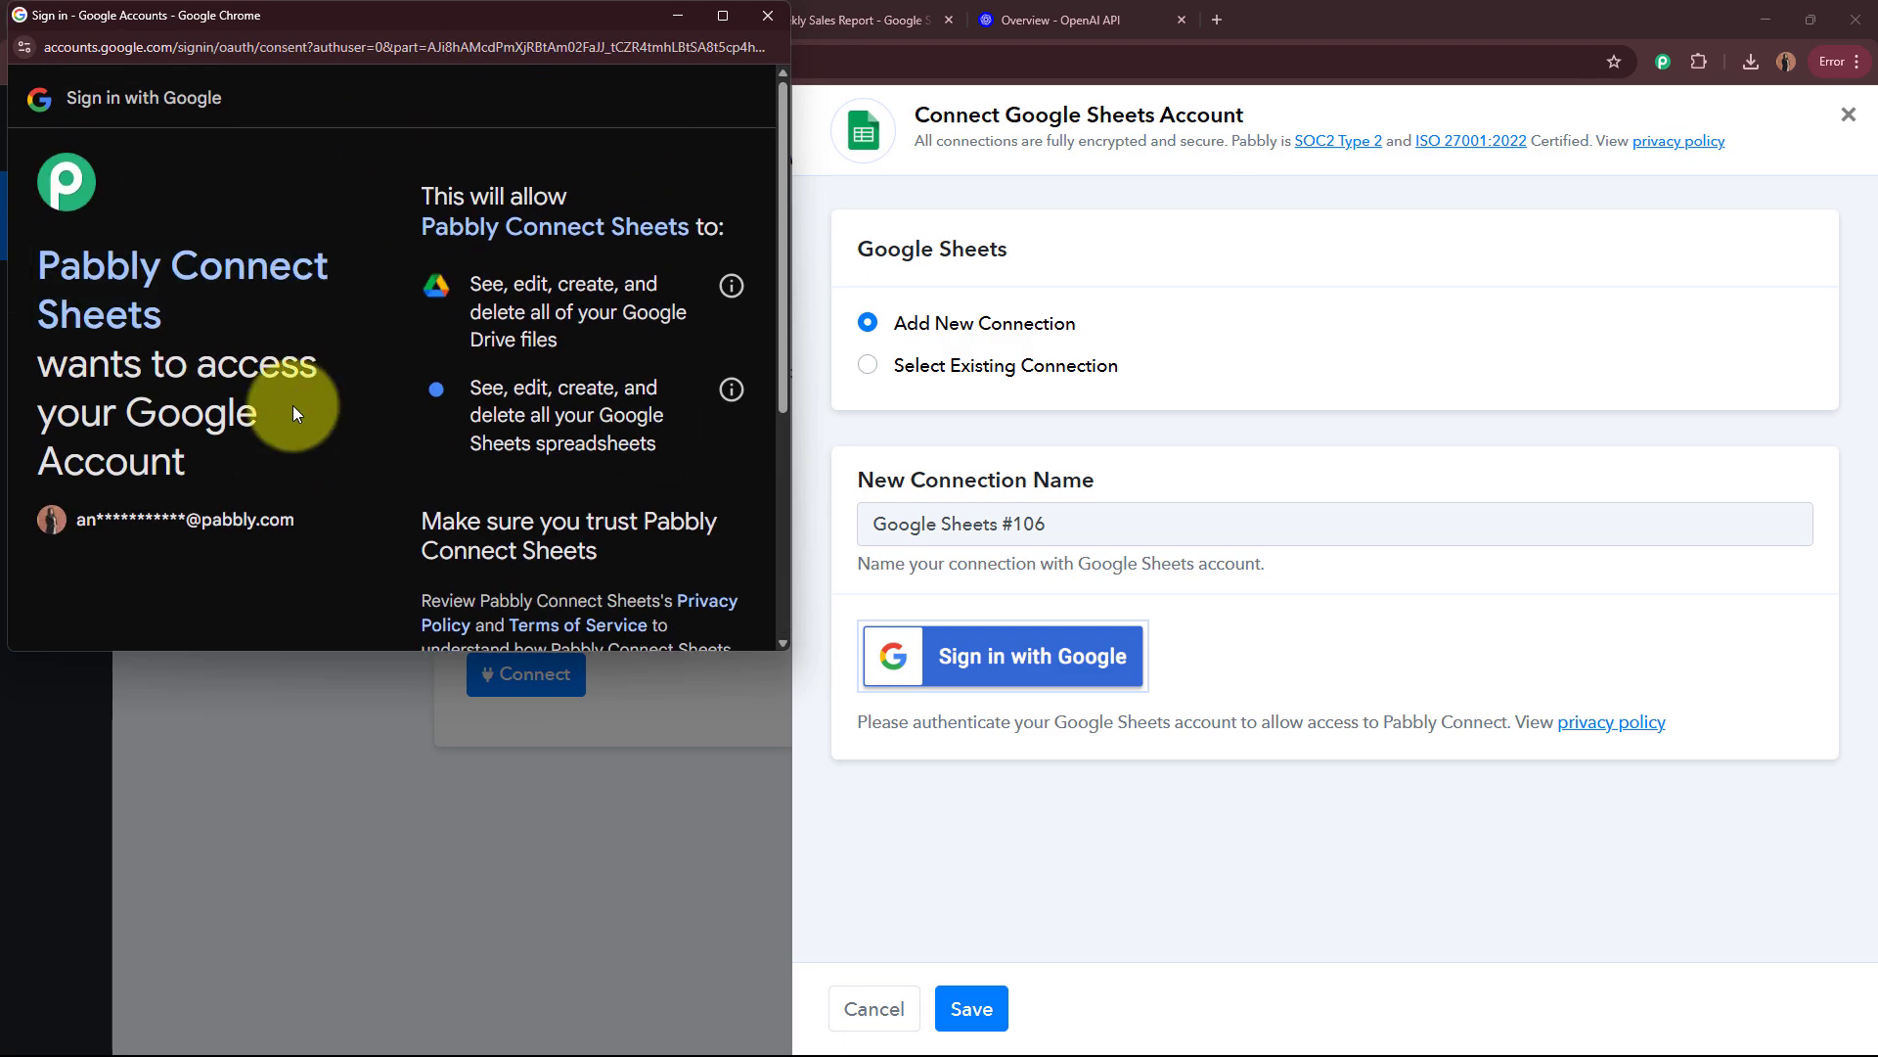
{"action": "scroll", "coordinate": [297, 387], "scroll_direction": "down", "scroll_amount": 5}
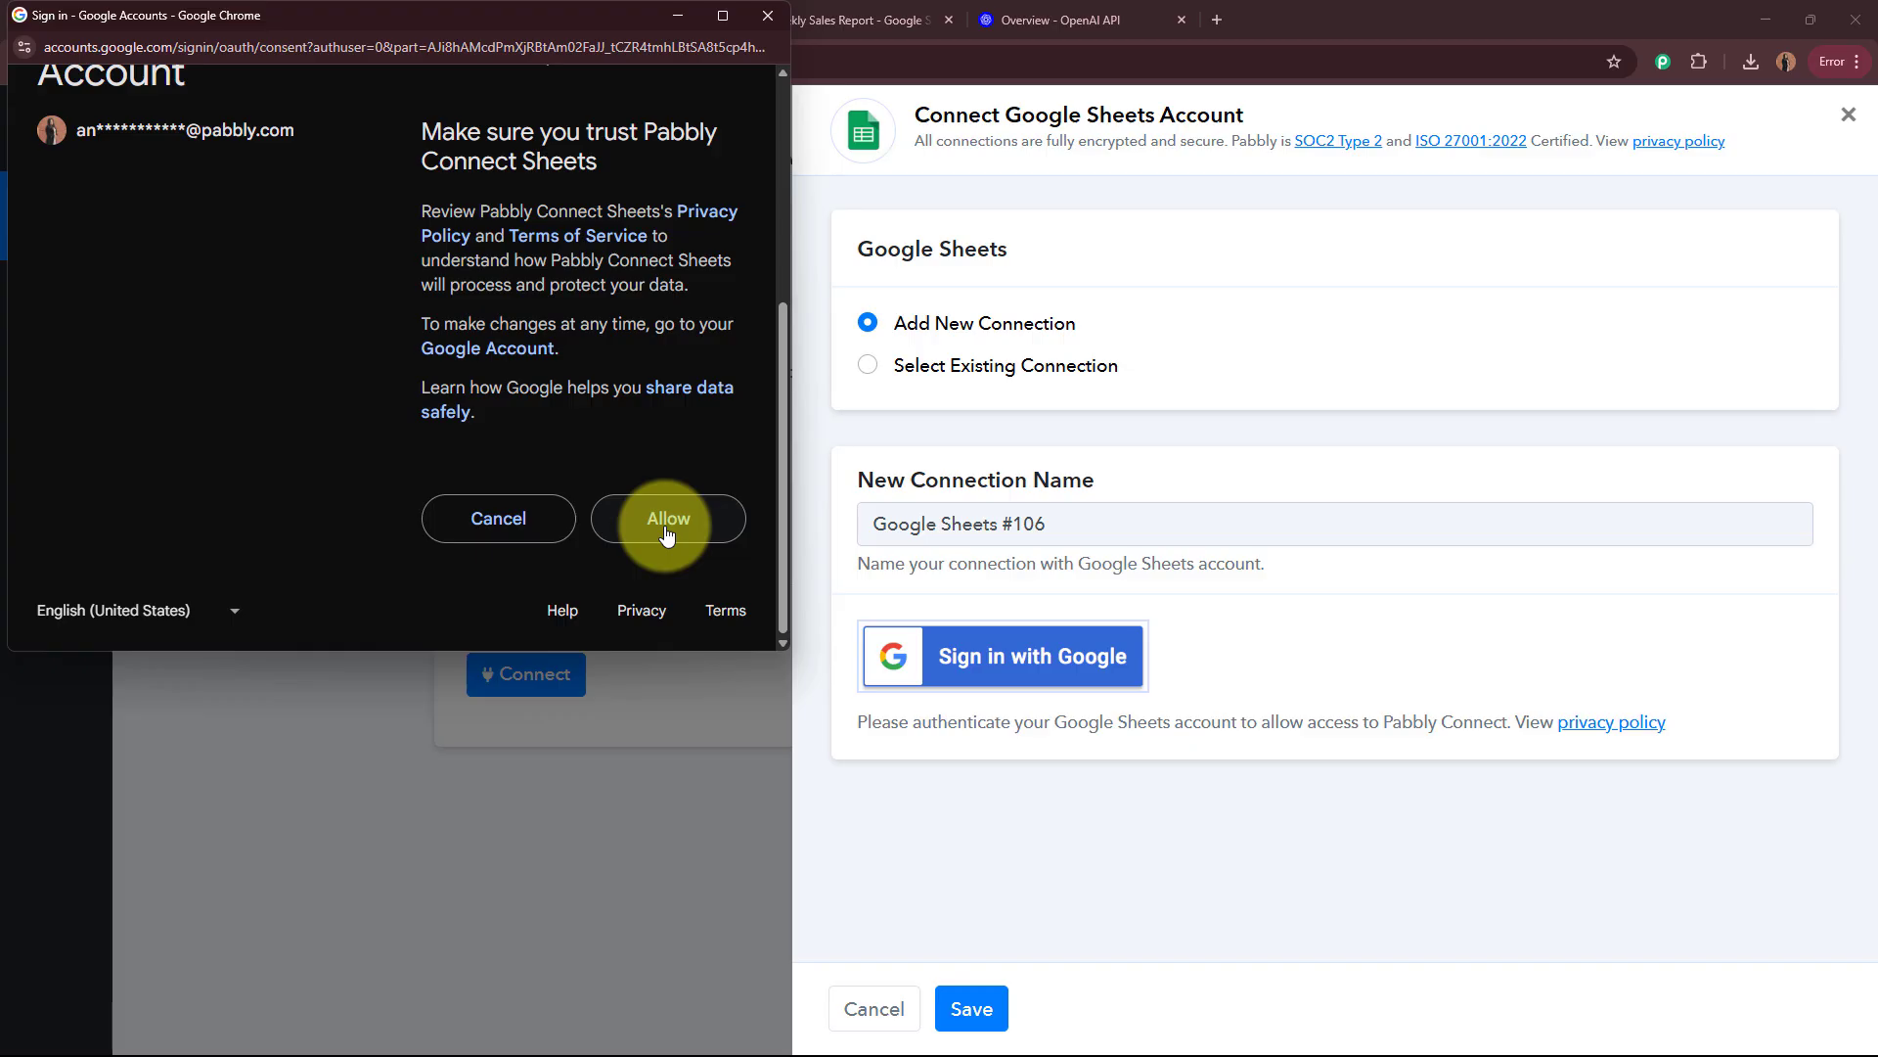
{"action": "left_click", "coordinate": [668, 519]}
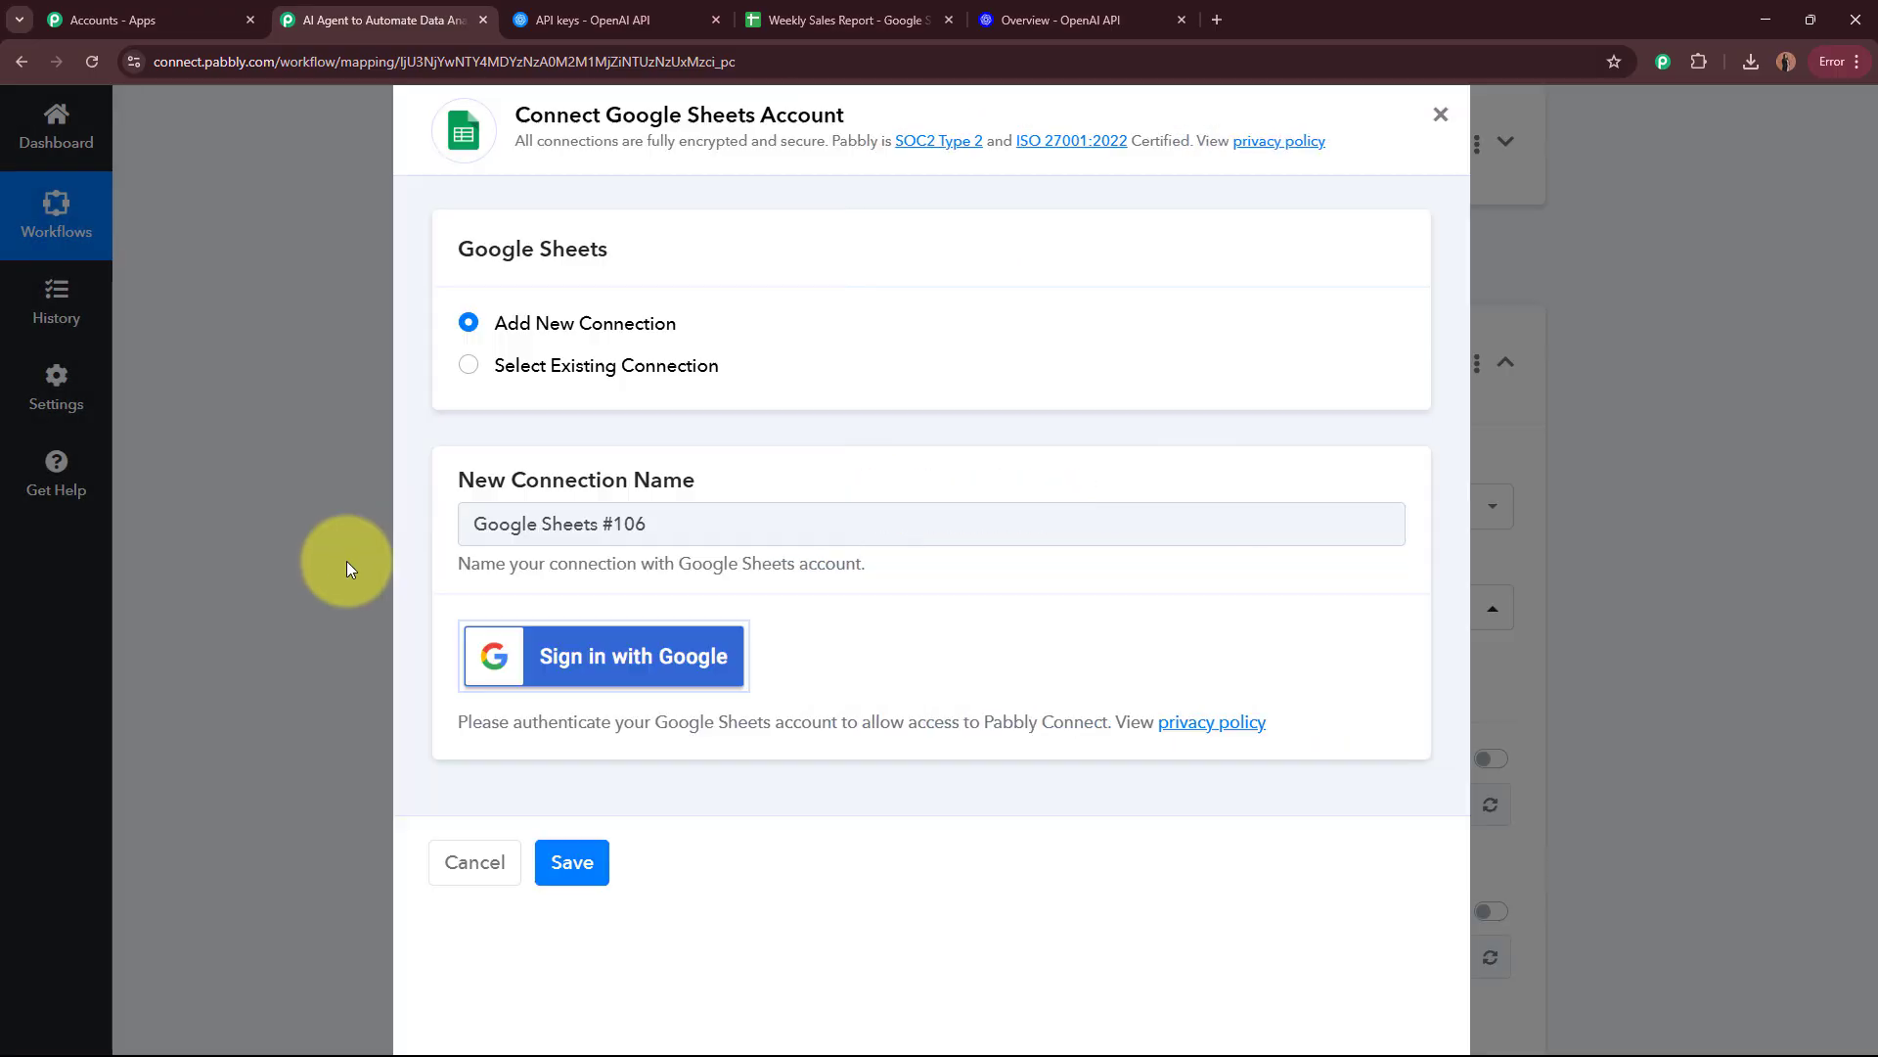
Step: Set the Update Row action's spreadsheet to Weekly Sales Report, checking the name against the open spreadsheet
{"action": "scroll", "coordinate": [346, 561], "scroll_direction": "down", "scroll_amount": 3}
{"action": "scroll", "coordinate": [350, 569], "scroll_direction": "down", "scroll_amount": 3}
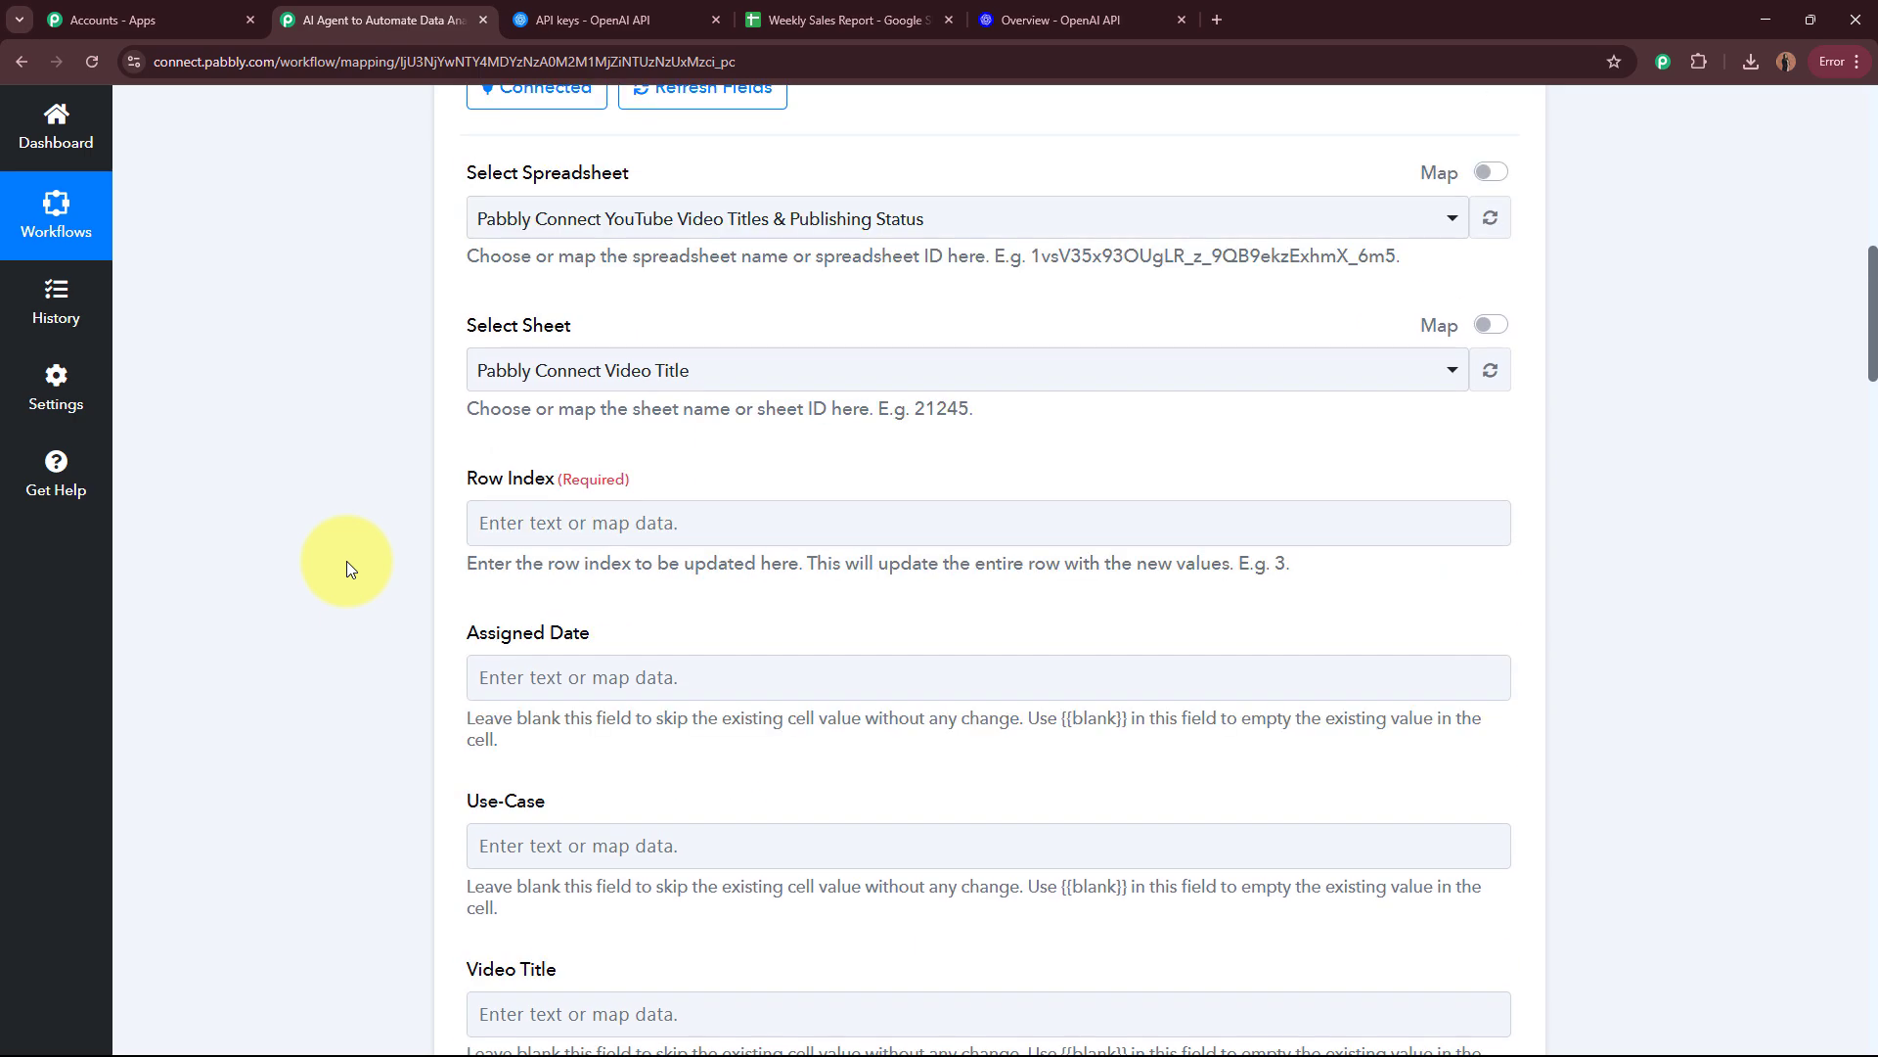
{"action": "left_click_drag", "start_coordinate": [481, 185], "coordinate": [661, 173]}
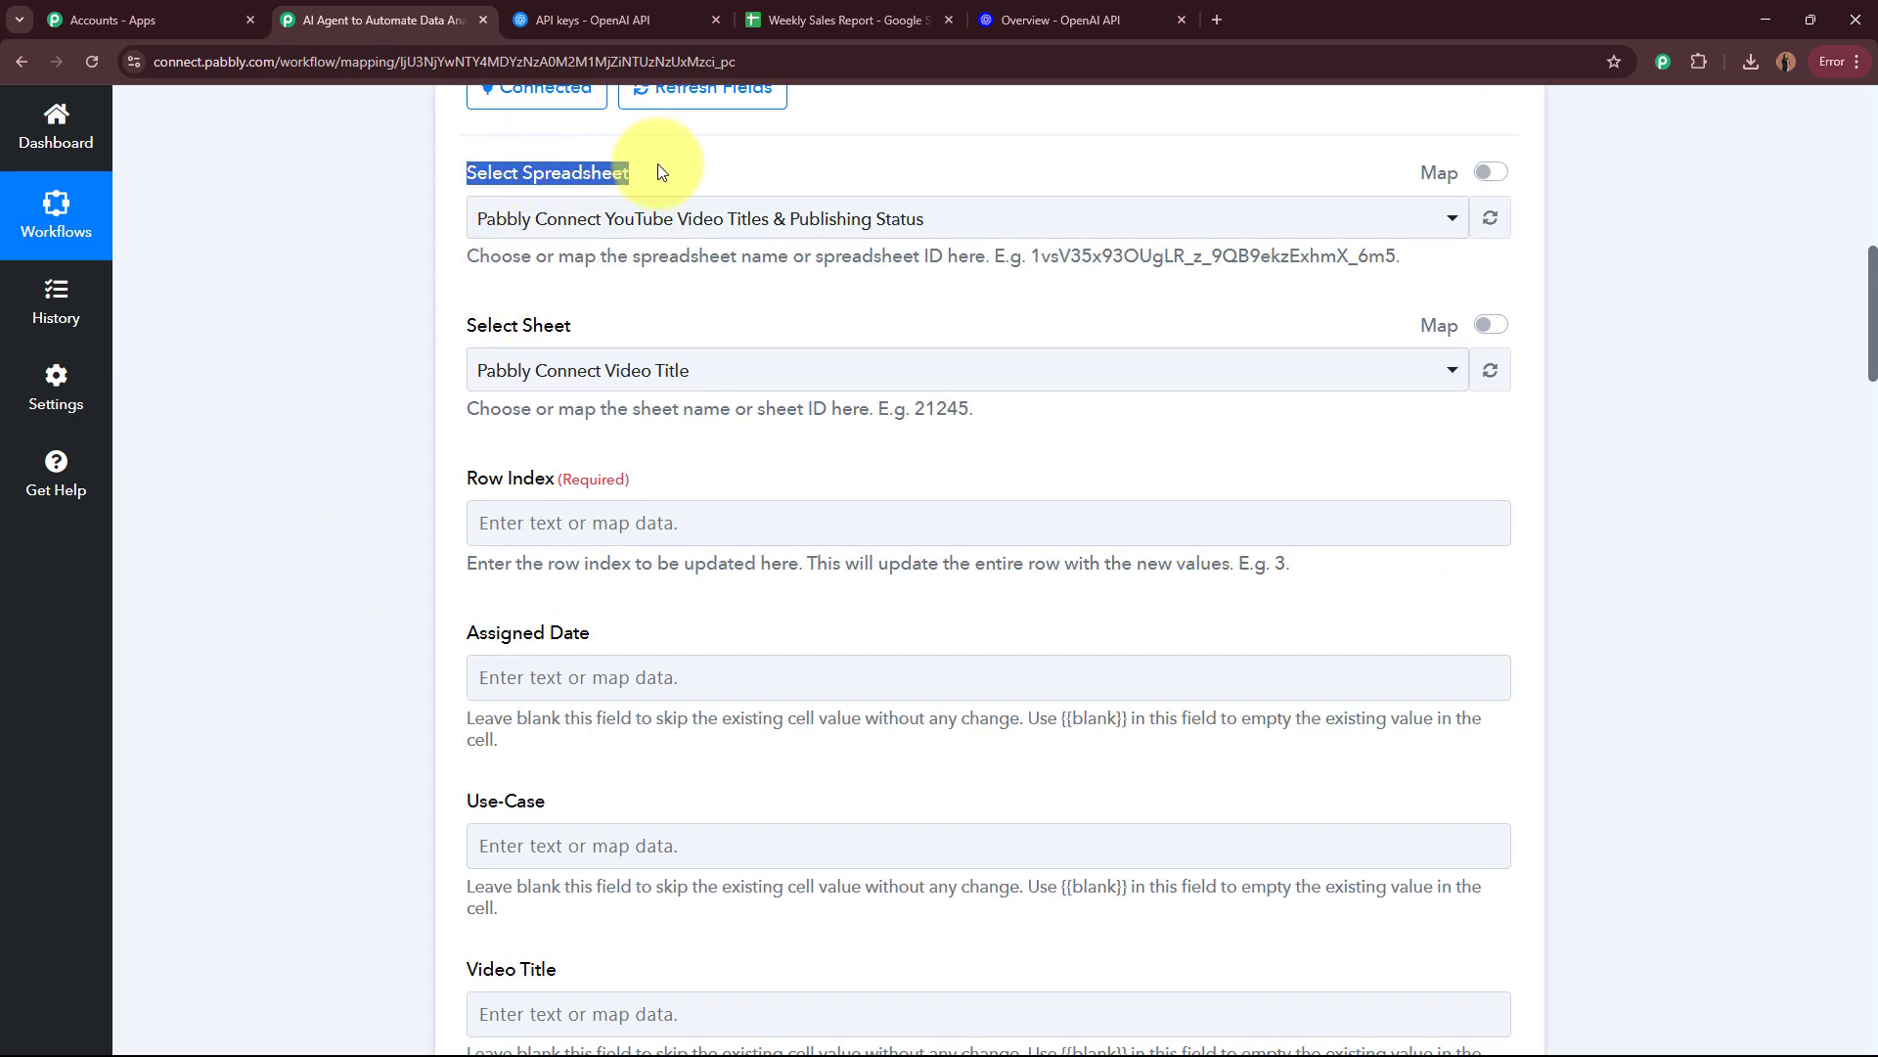
{"action": "left_click", "coordinate": [300, 260]}
{"action": "left_click", "coordinate": [844, 19]}
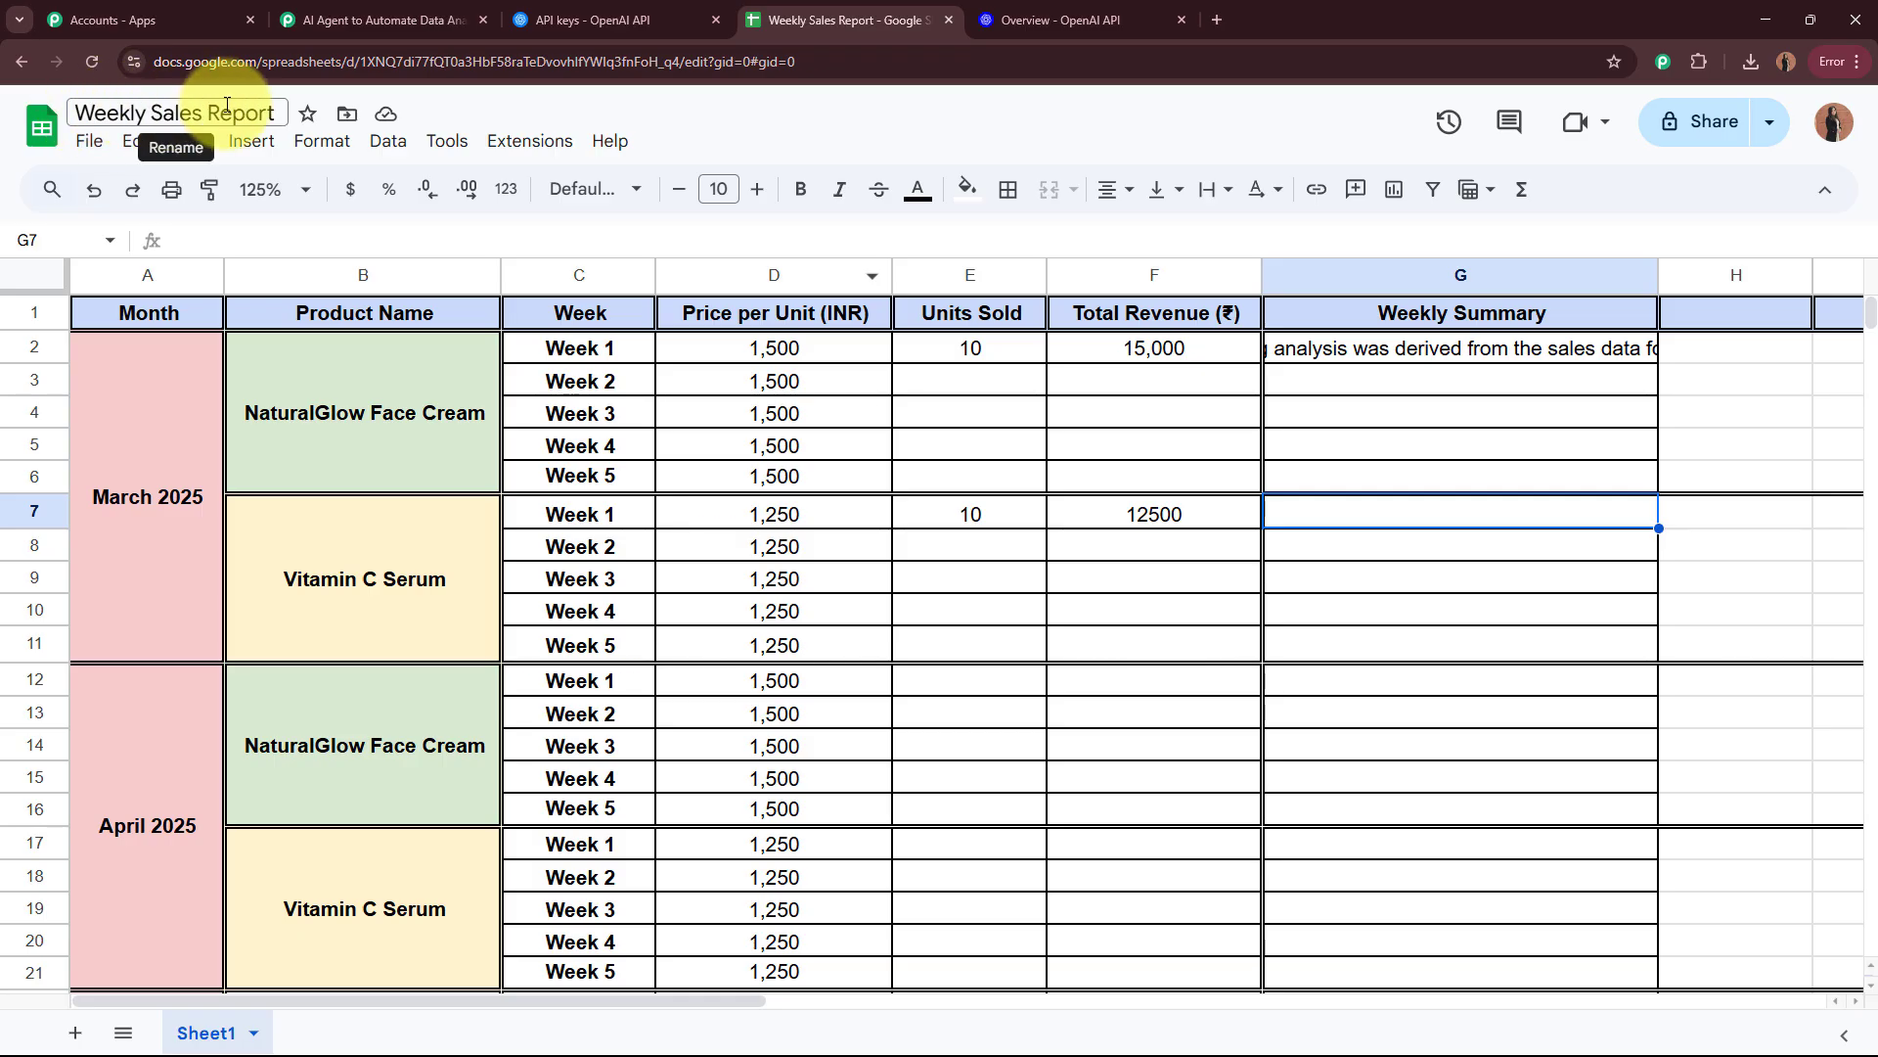
{"action": "left_click", "coordinate": [377, 20]}
{"action": "left_click", "coordinate": [582, 219]}
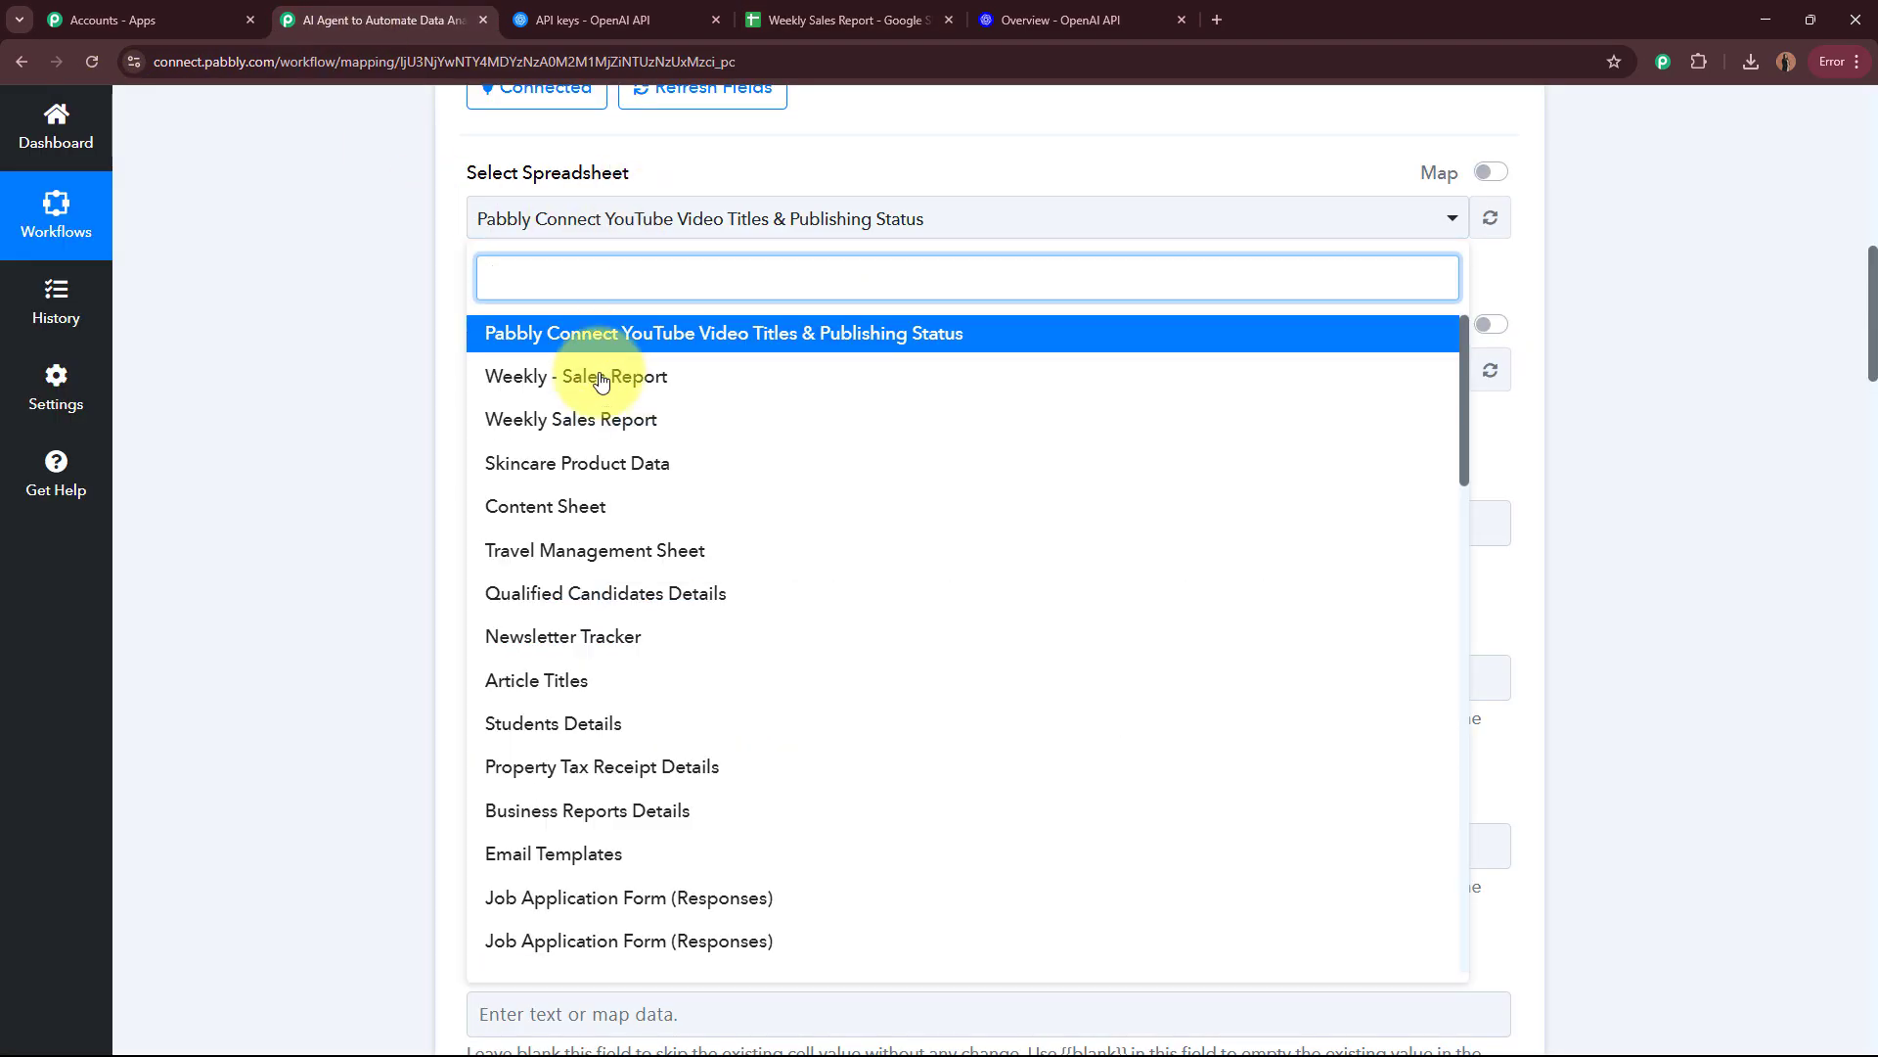
{"action": "left_click", "coordinate": [553, 419]}
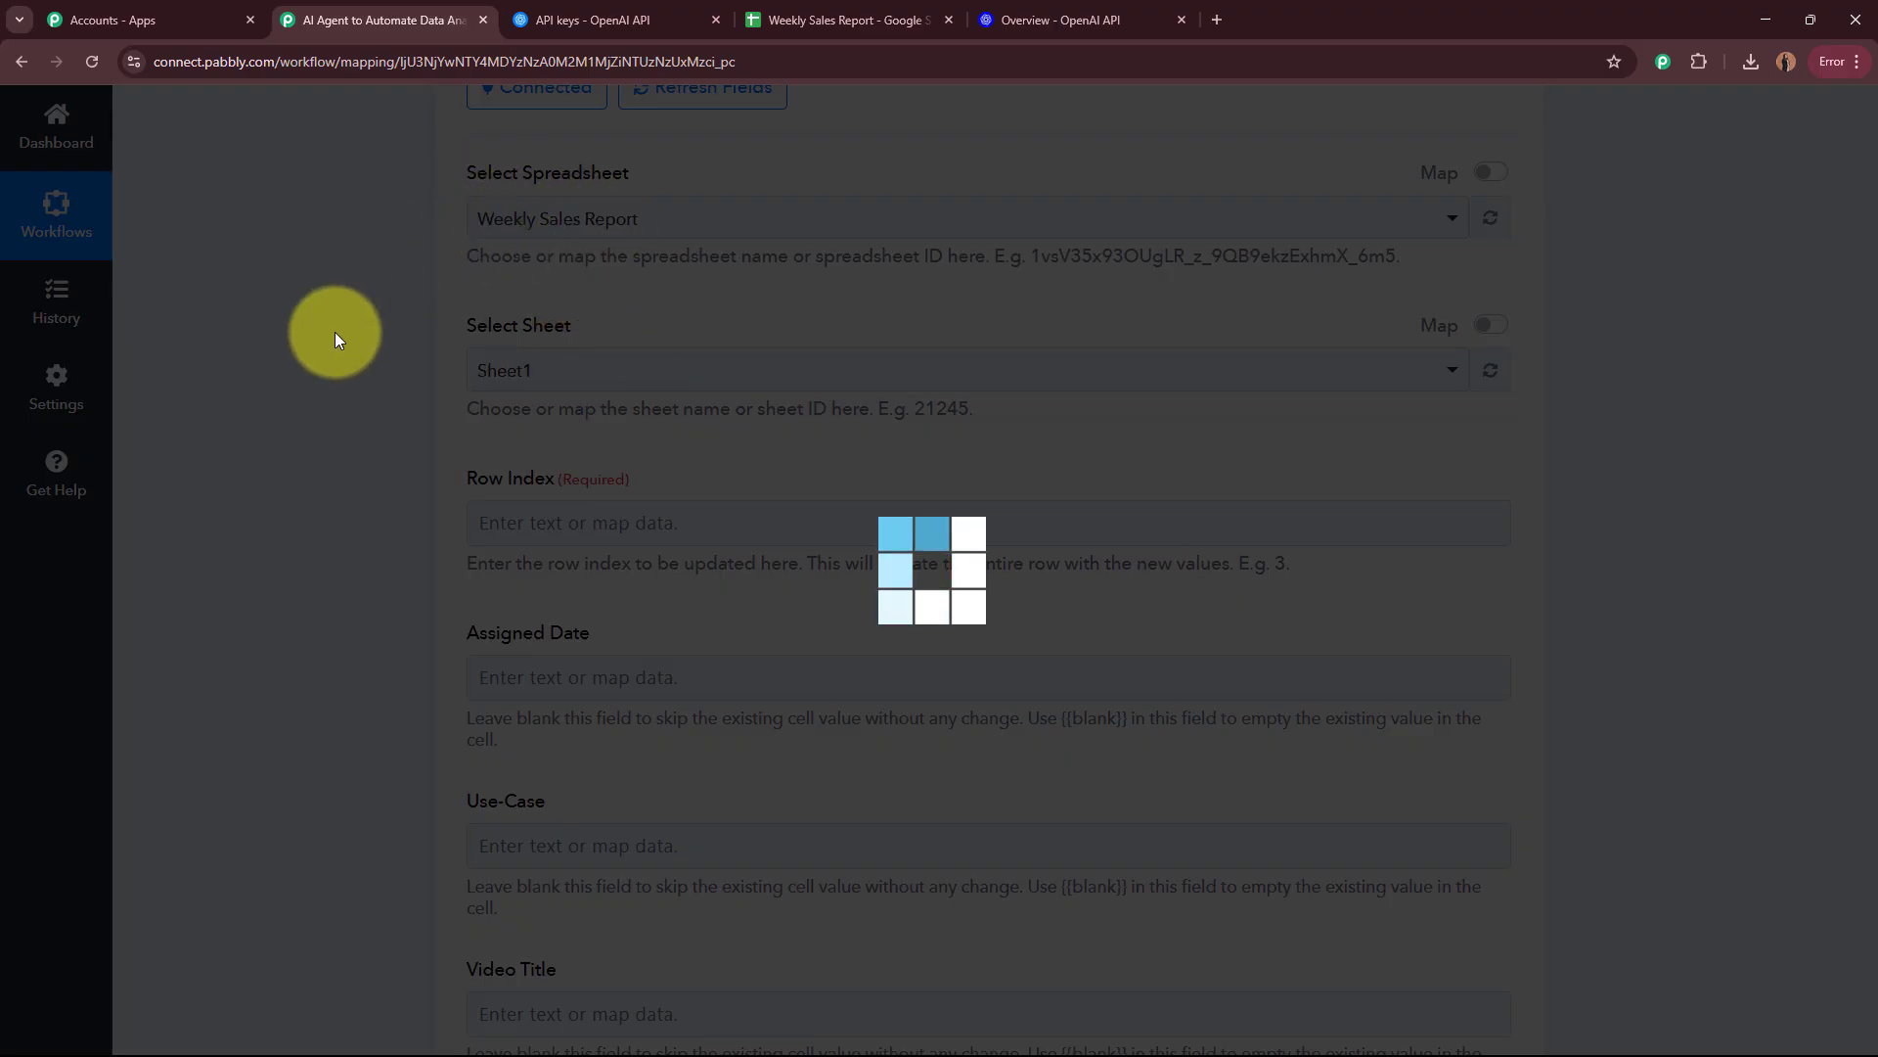
Step: Check the sheet name in the Weekly Sales Report spreadsheet and choose Sheet1 as the sheet for the Update Row action
{"action": "left_click", "coordinate": [885, 20]}
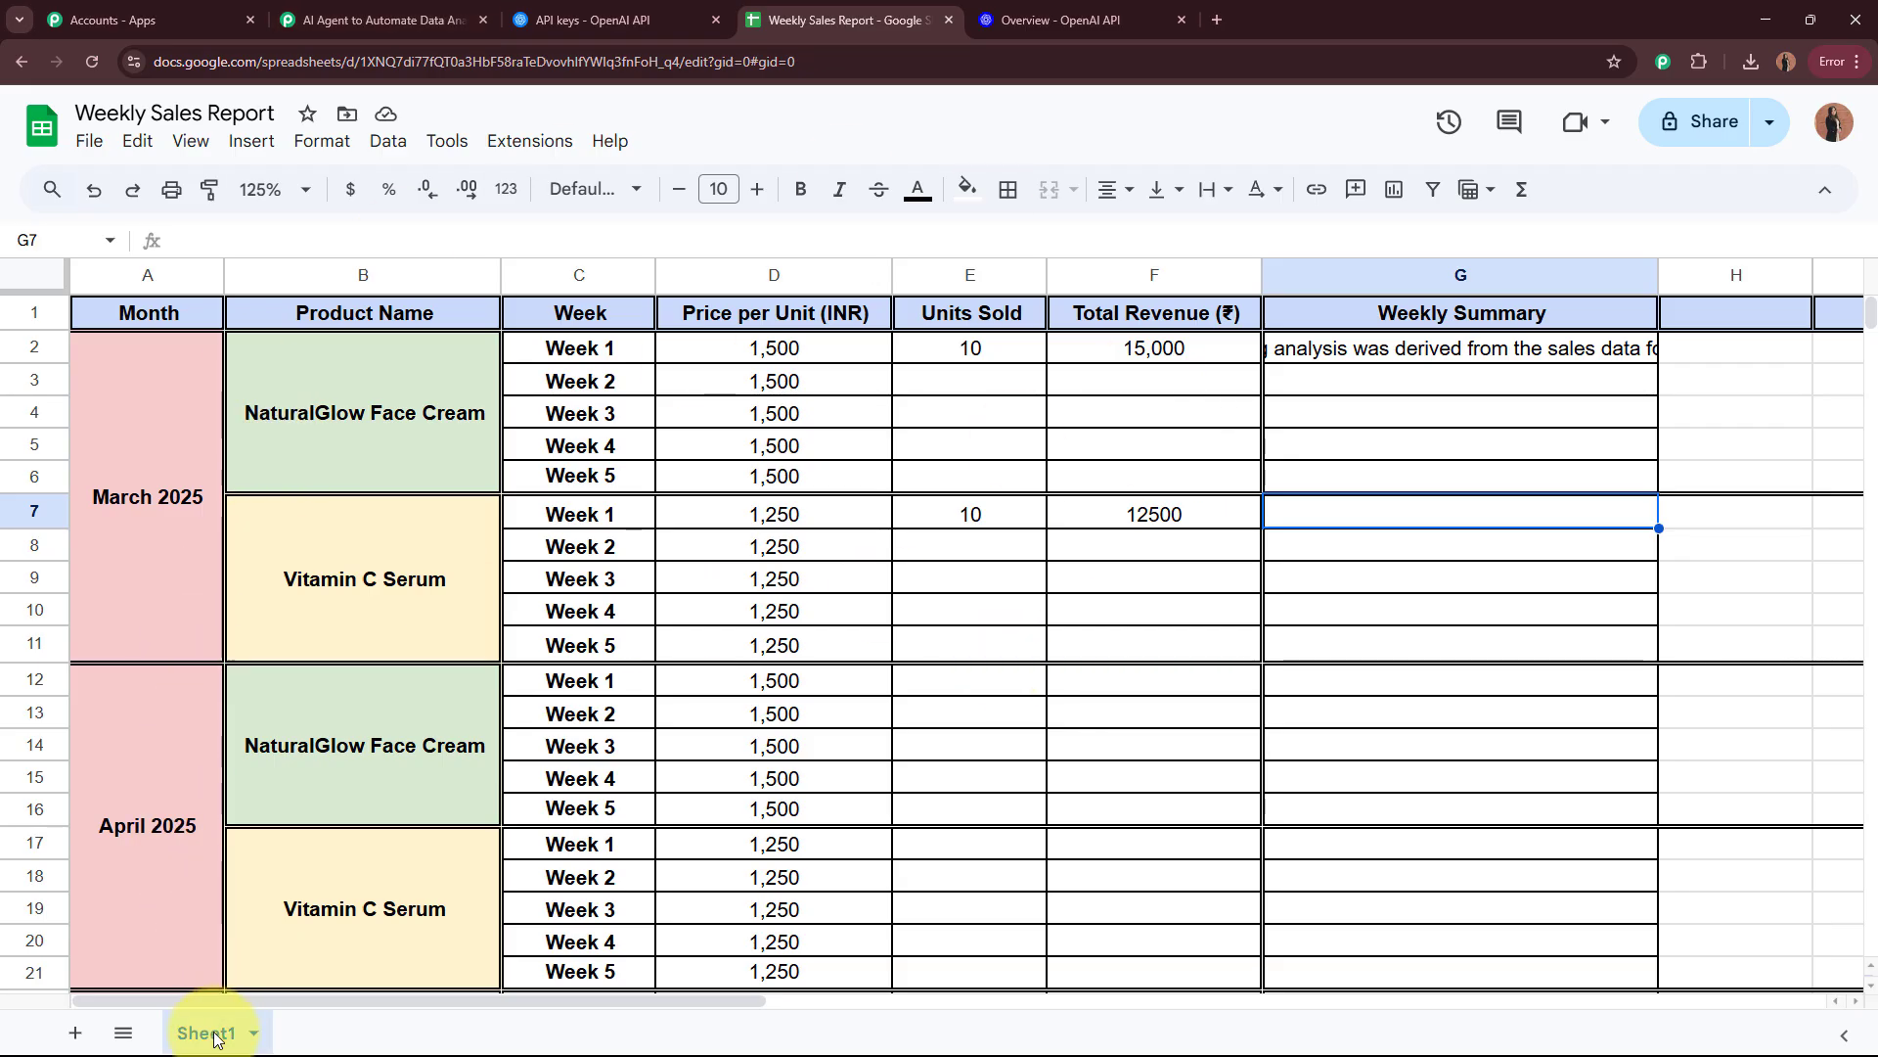
{"action": "left_click", "coordinate": [396, 19]}
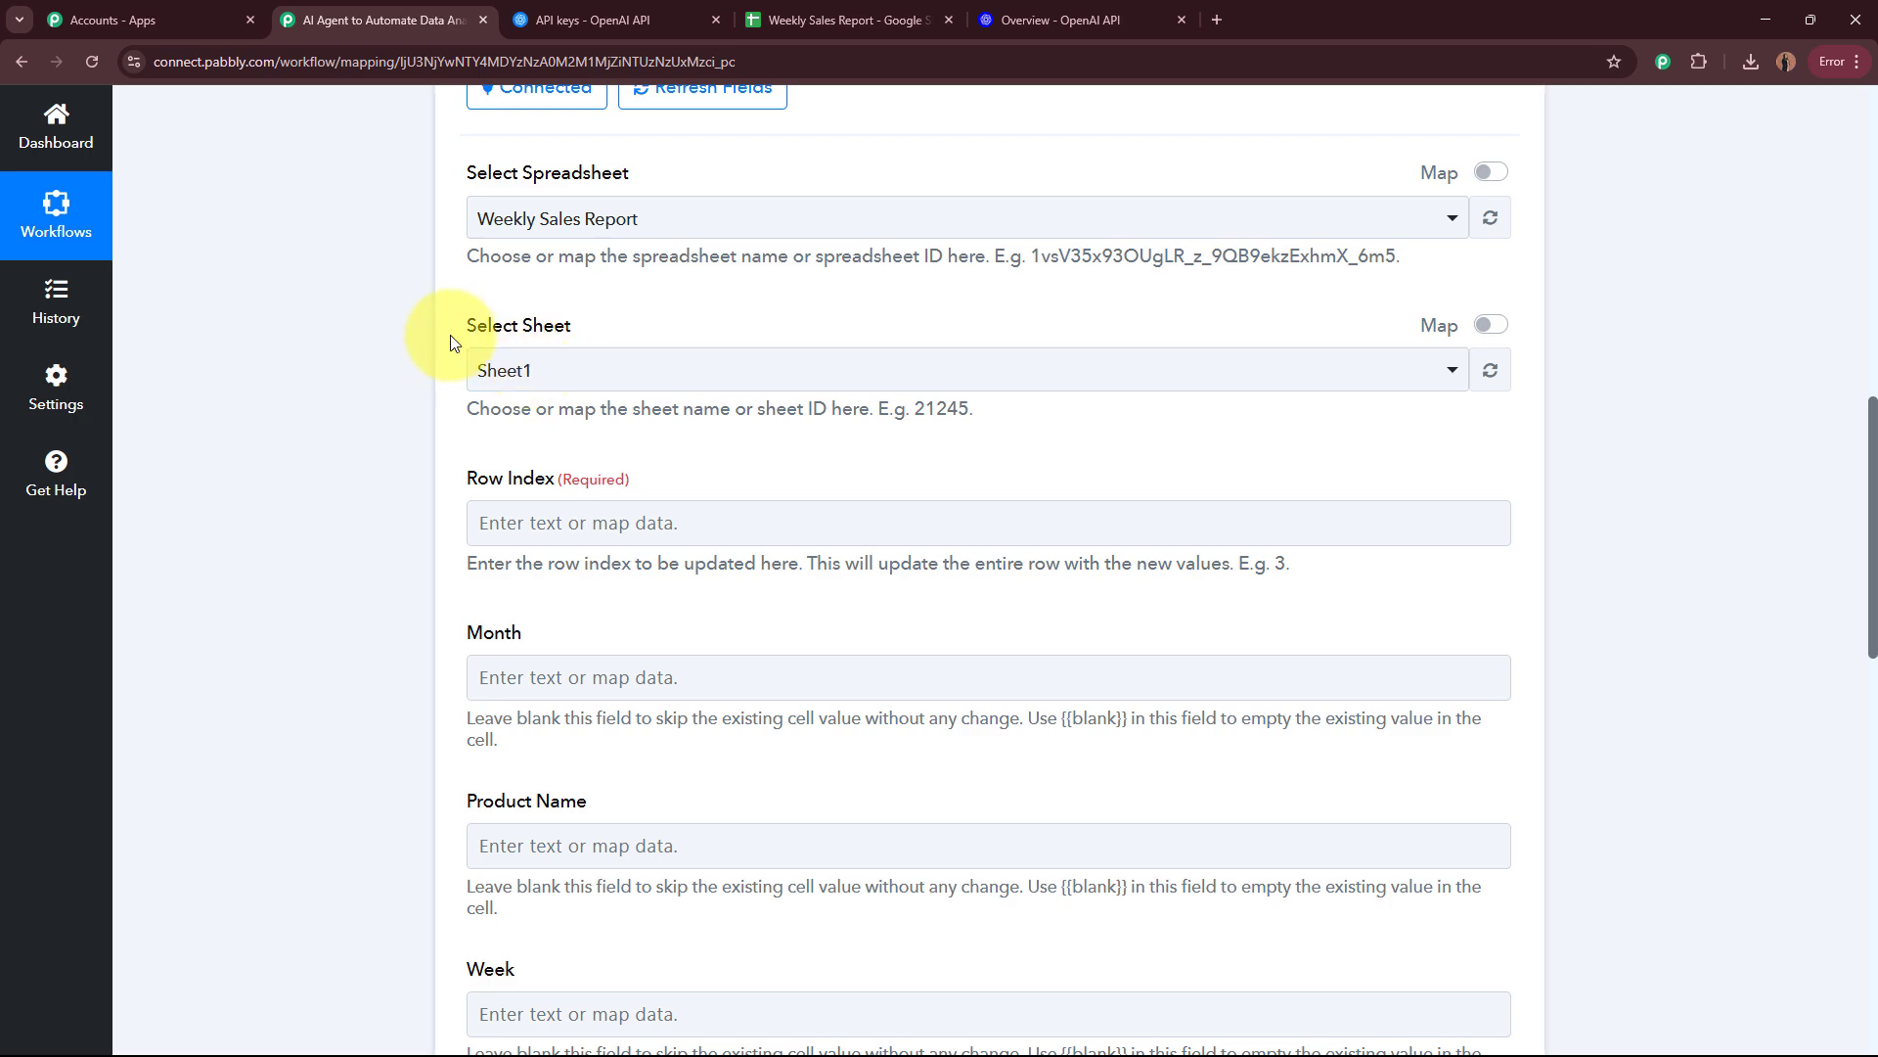
{"action": "left_click", "coordinate": [589, 369]}
{"action": "left_click", "coordinate": [574, 489]}
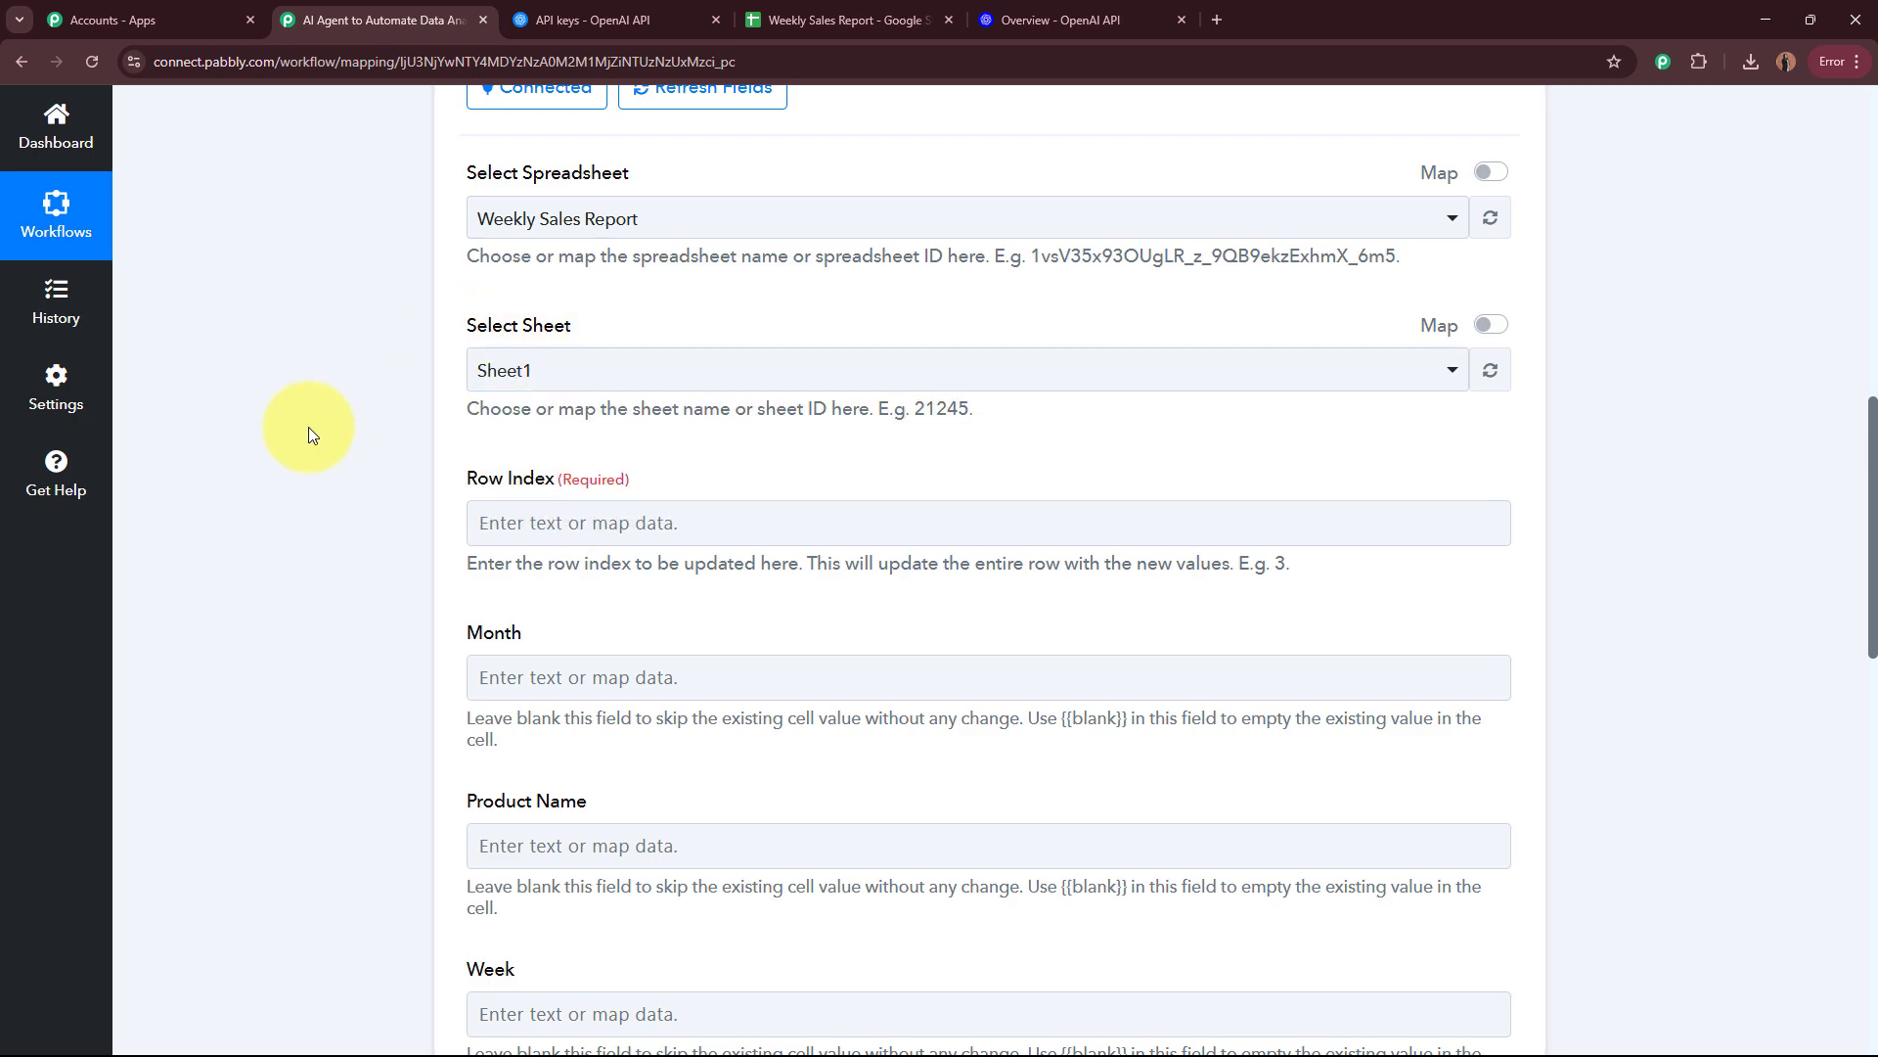
Step: Map the Row Index field to the RowIndex value from the Google Sheets trigger
{"action": "scroll", "coordinate": [308, 426], "scroll_direction": "down", "scroll_amount": 3}
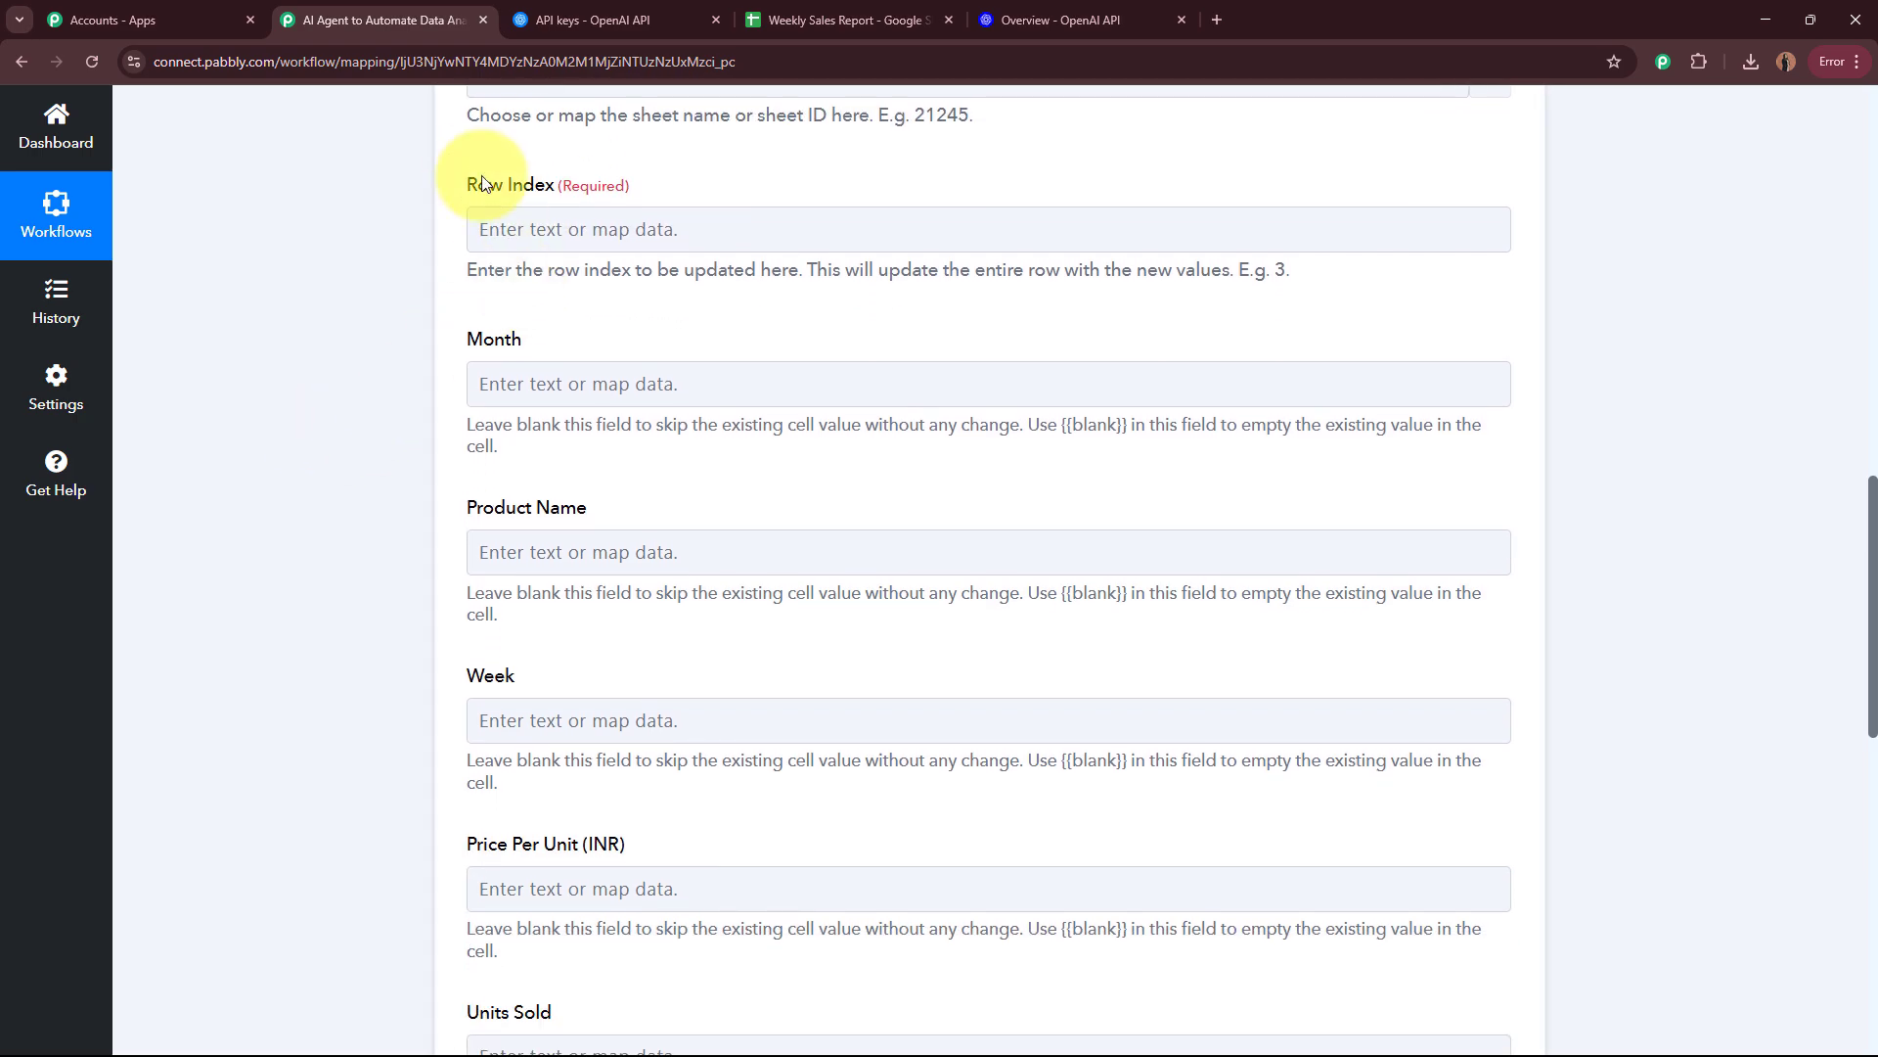
{"action": "left_click_drag", "start_coordinate": [466, 184], "coordinate": [651, 191]}
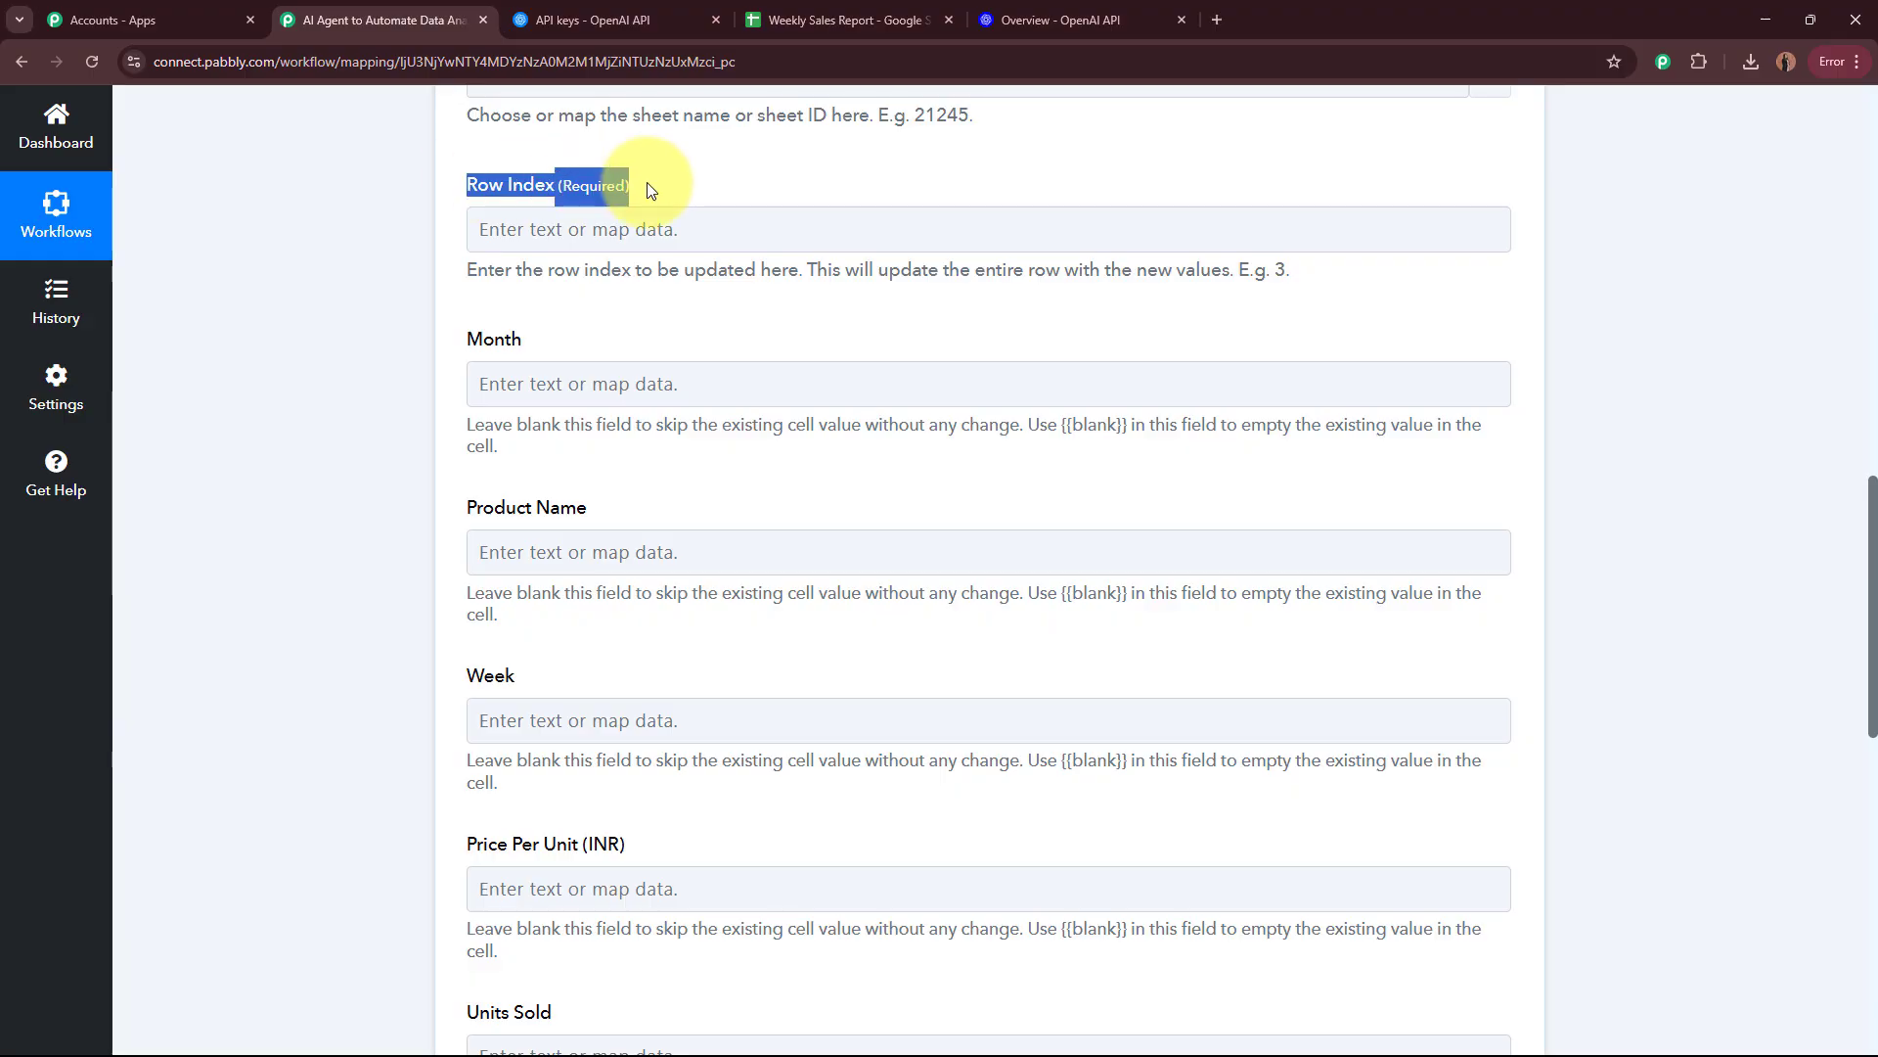
{"action": "left_click", "coordinate": [327, 305]}
{"action": "left_click", "coordinate": [545, 235]}
{"action": "left_click", "coordinate": [598, 430]}
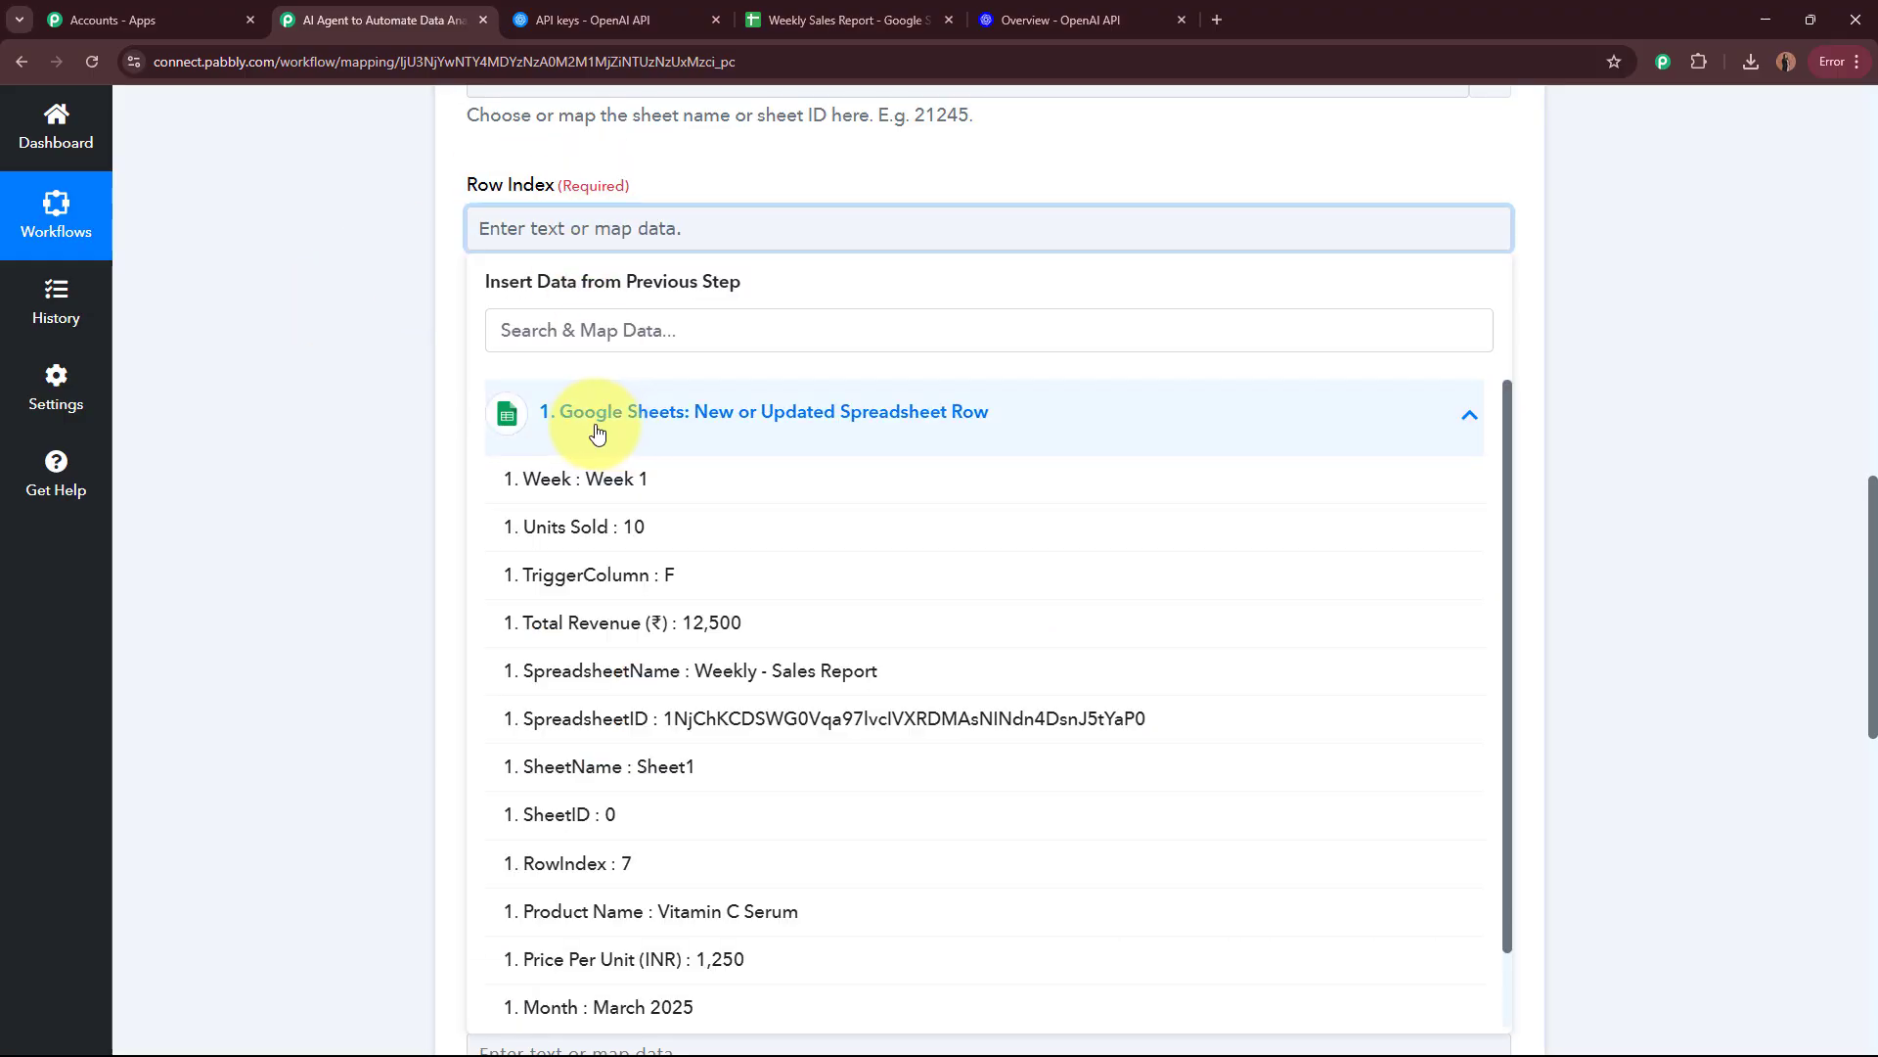
{"action": "left_click", "coordinate": [561, 865]}
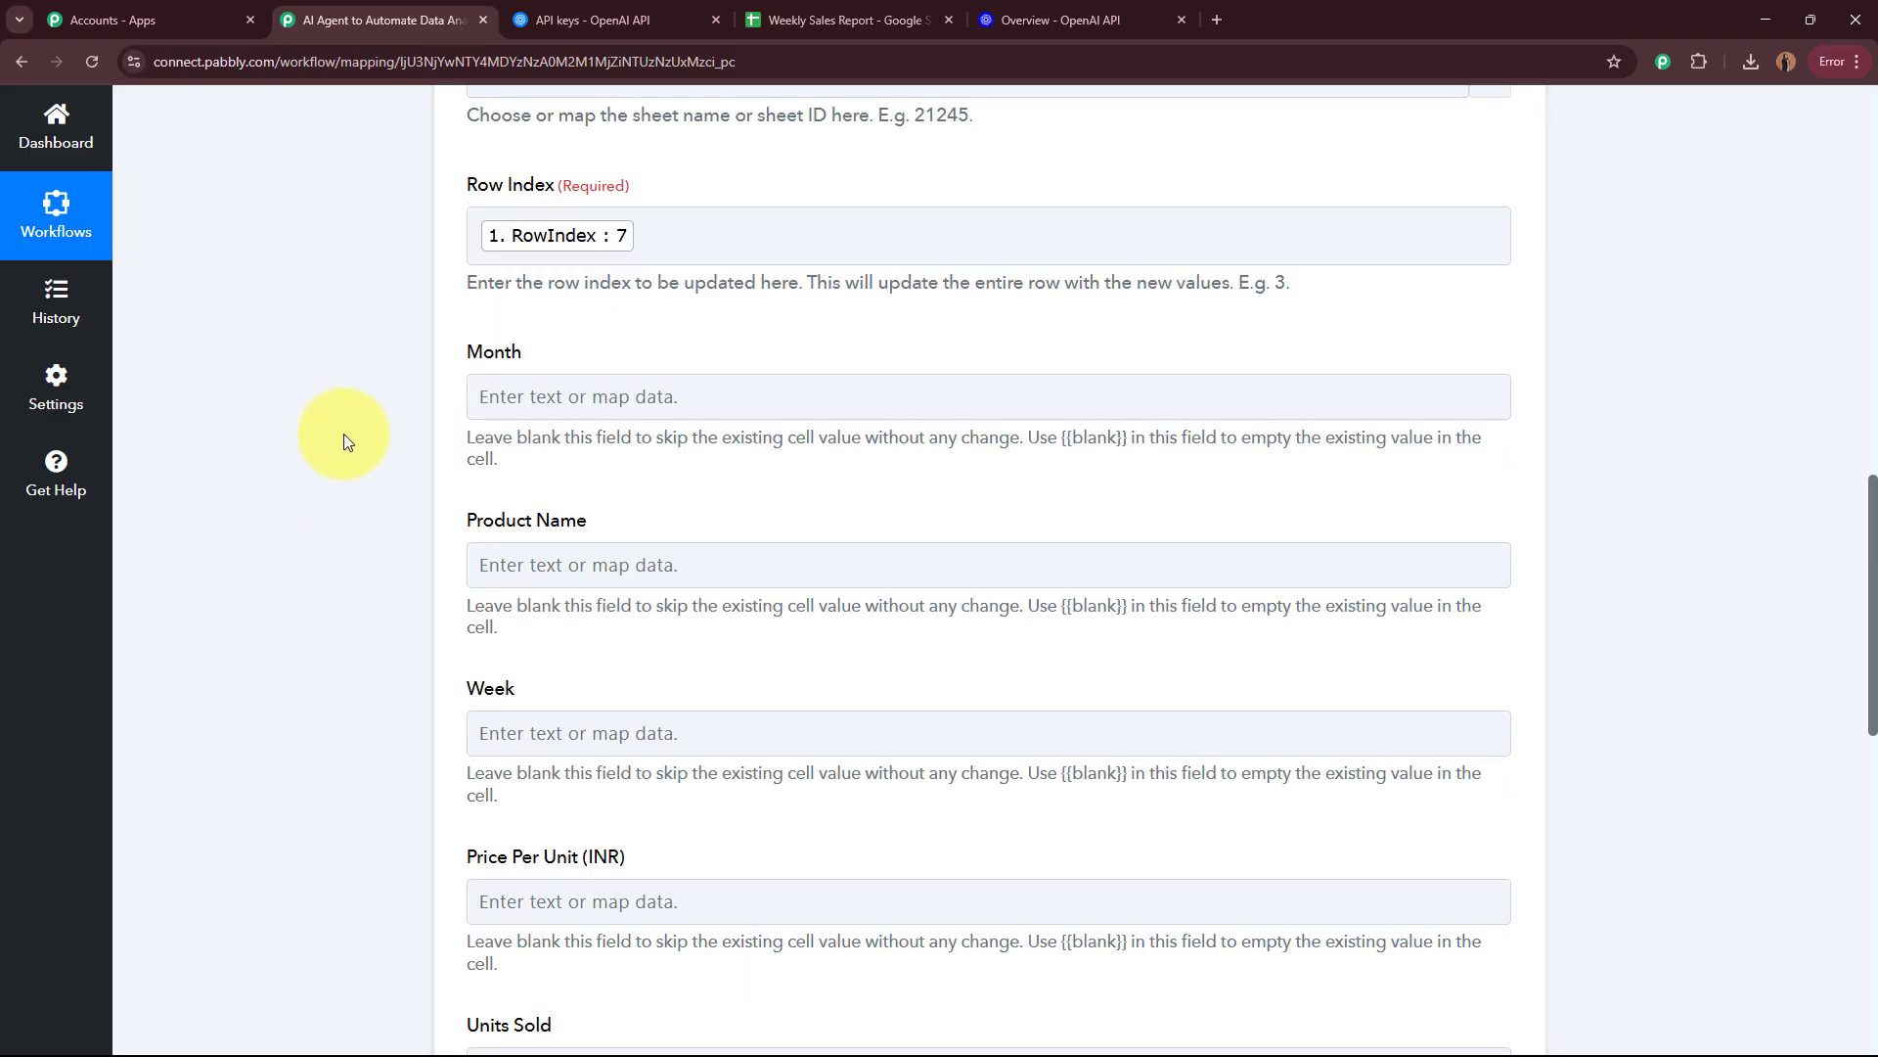
Step: Map the Update Row action's Weekly Summary field to ChatGPT's Choices 0 Message Content, leaving the other column fields blank
{"action": "scroll", "coordinate": [343, 432], "scroll_direction": "down", "scroll_amount": 1}
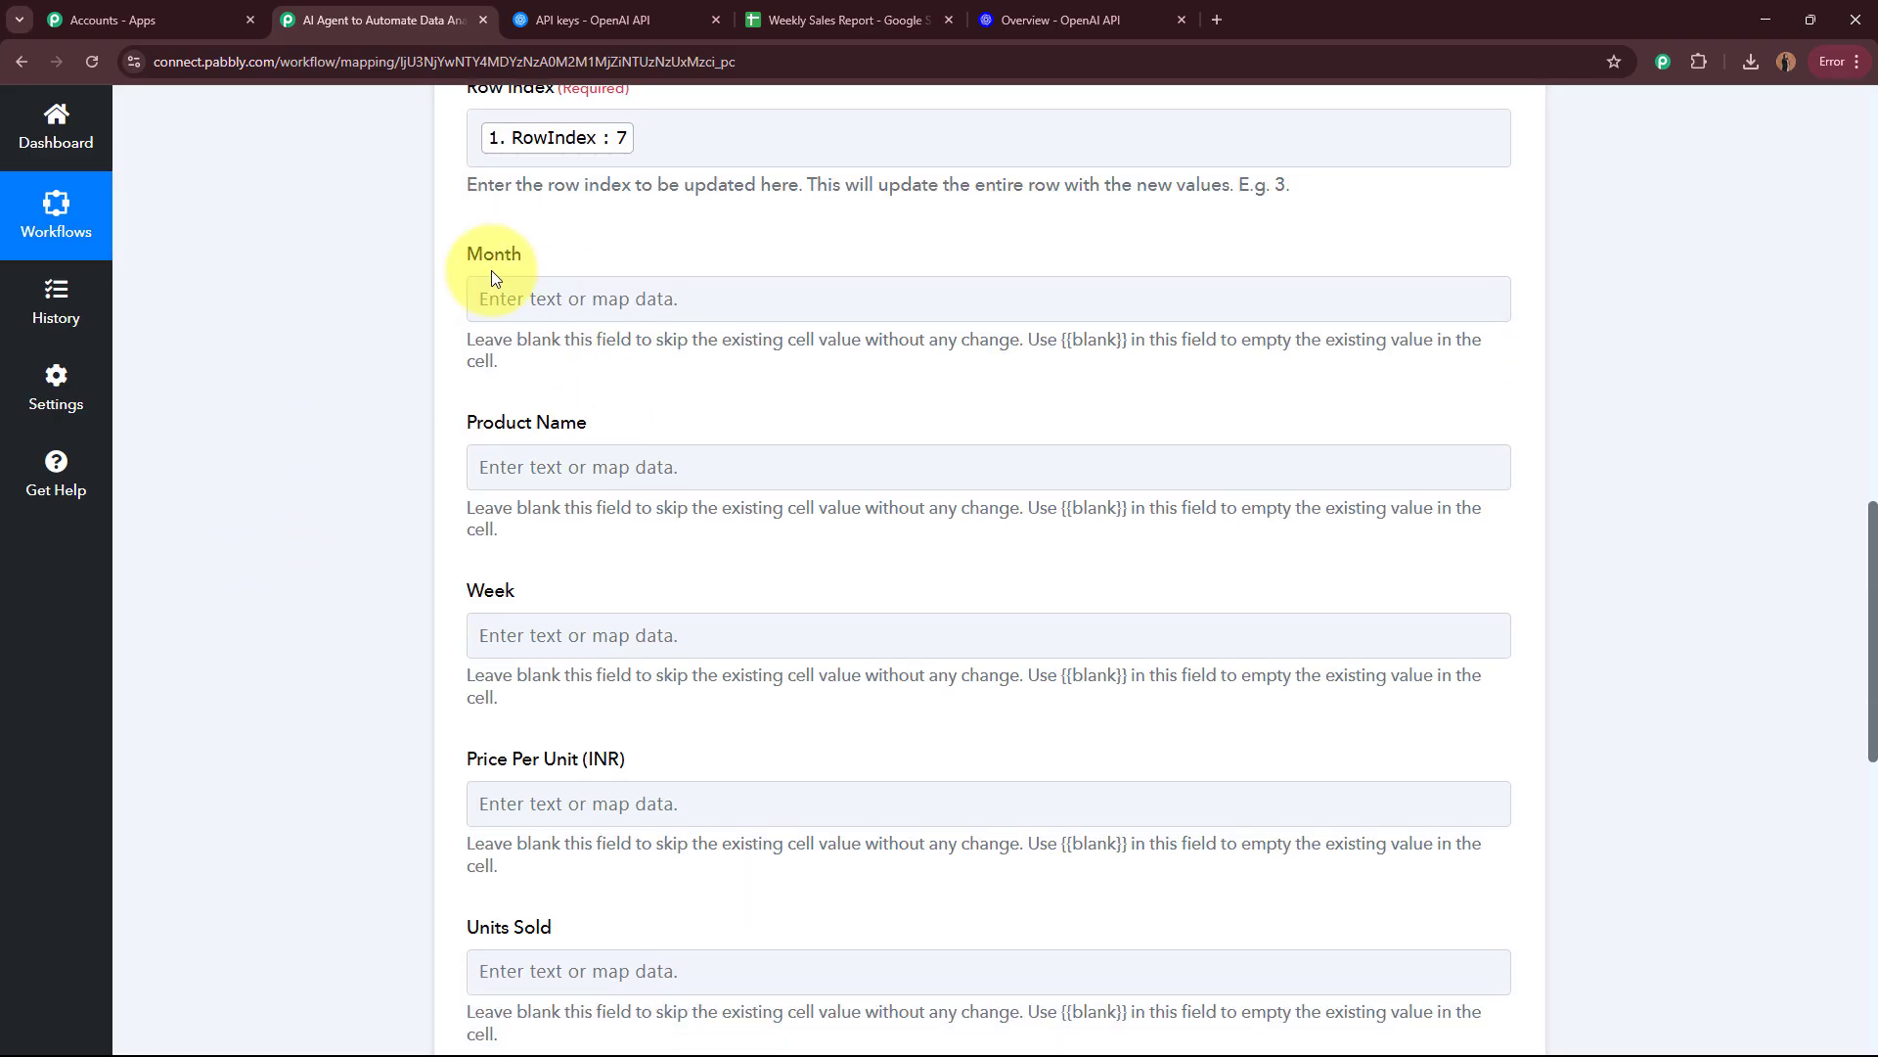
{"action": "scroll", "coordinate": [369, 469], "scroll_direction": "down", "scroll_amount": 3}
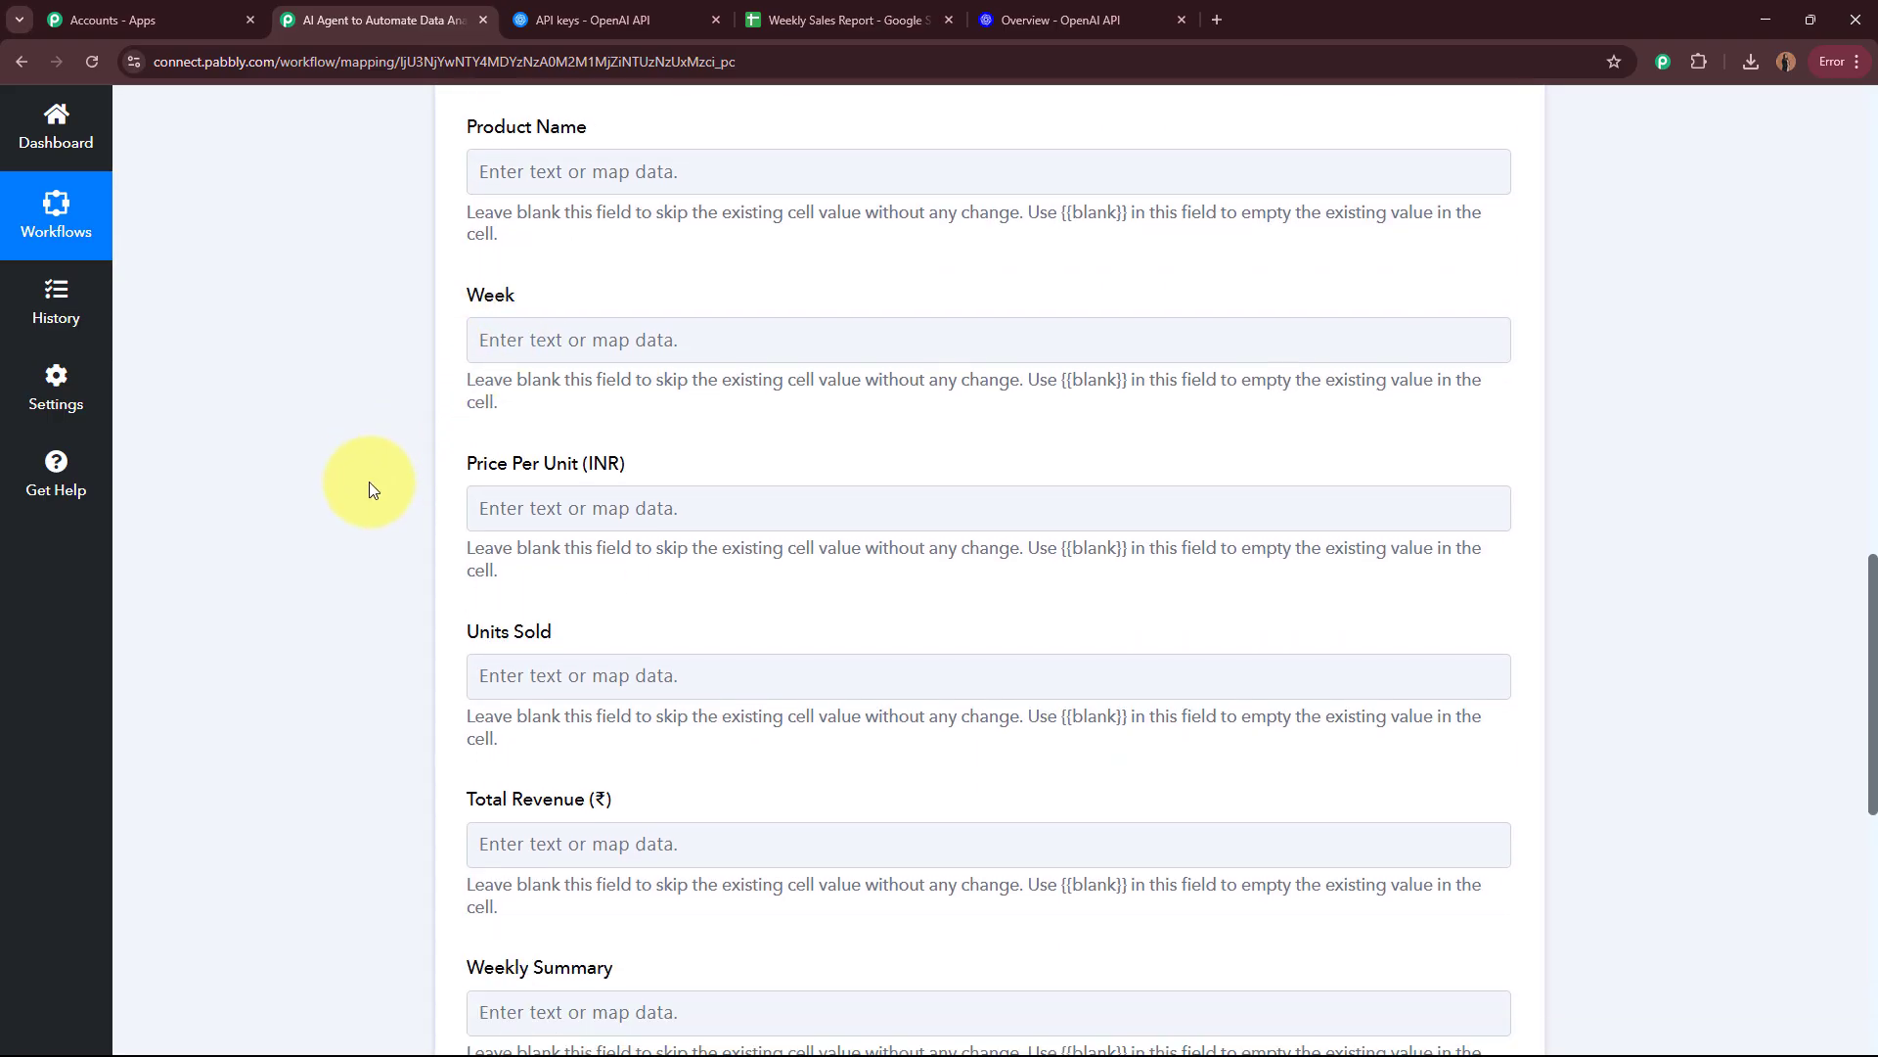
{"action": "scroll", "coordinate": [368, 481], "scroll_direction": "down", "scroll_amount": 5}
{"action": "scroll", "coordinate": [367, 485], "scroll_direction": "down", "scroll_amount": 2}
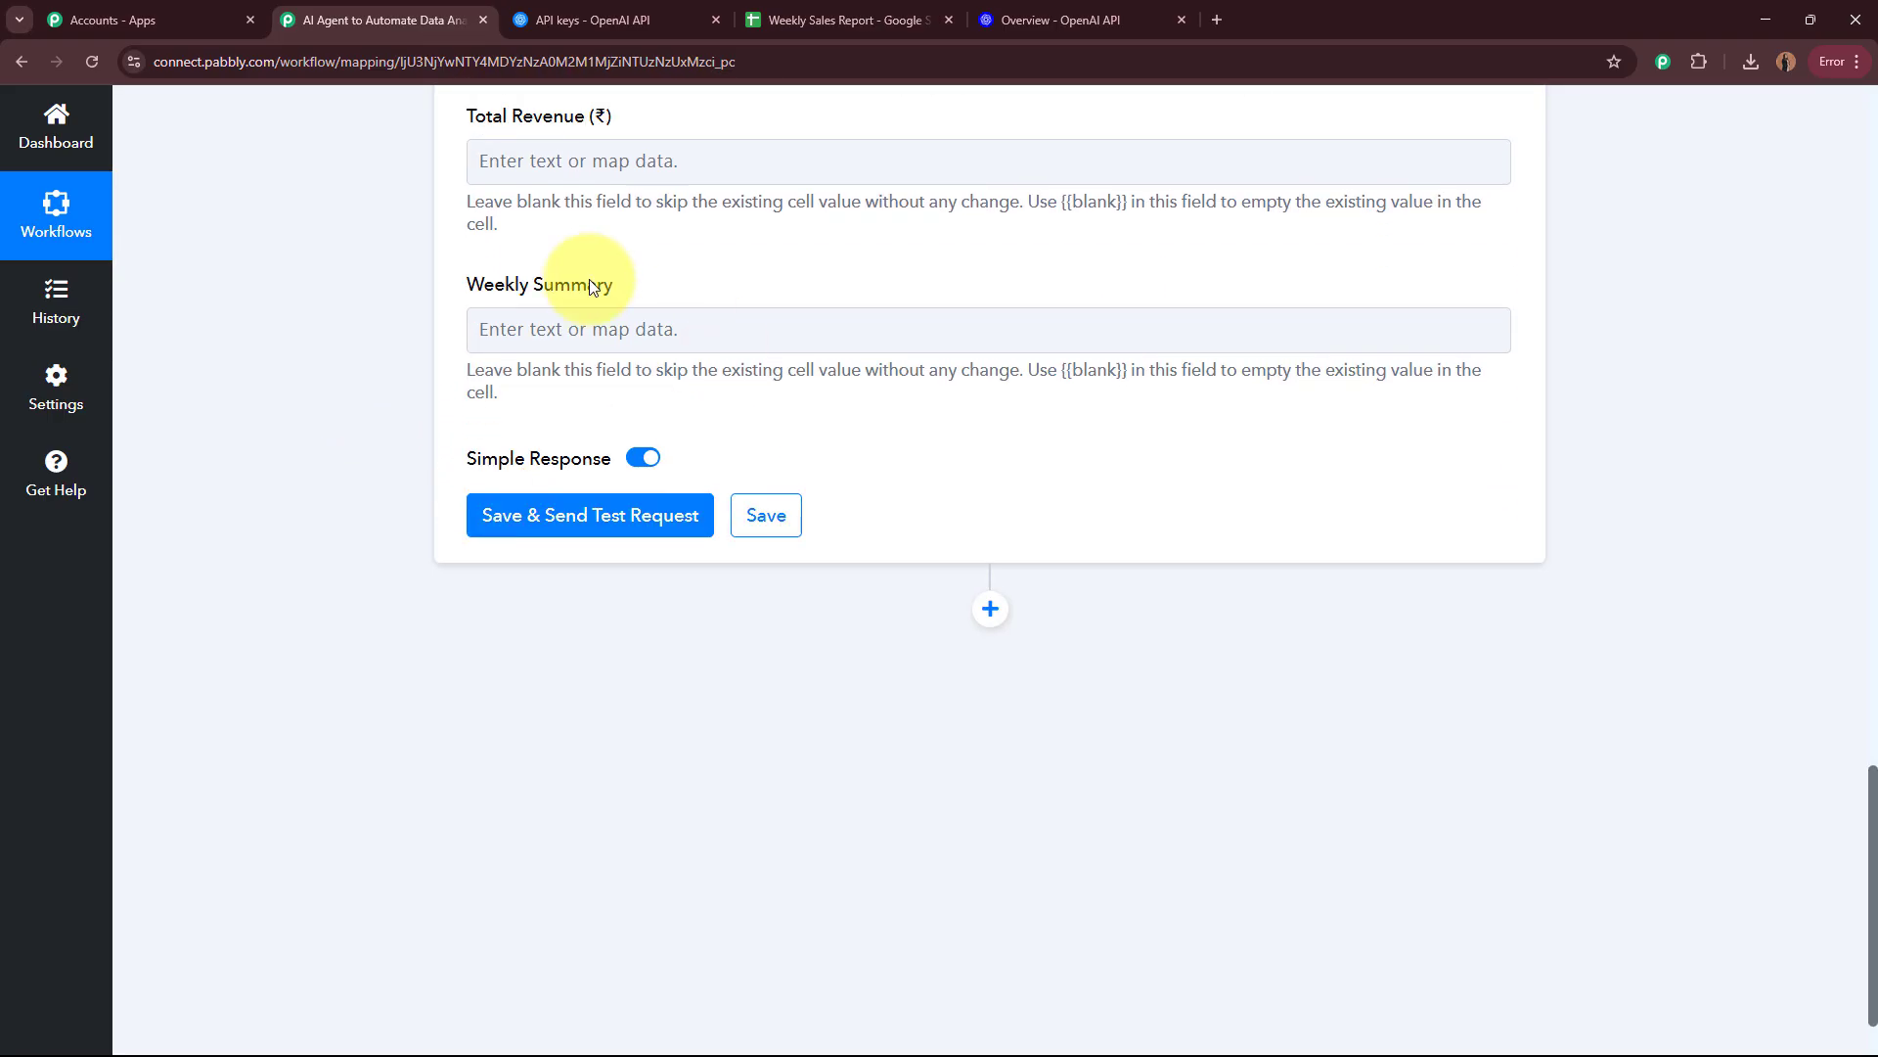
{"action": "left_click", "coordinate": [590, 338]}
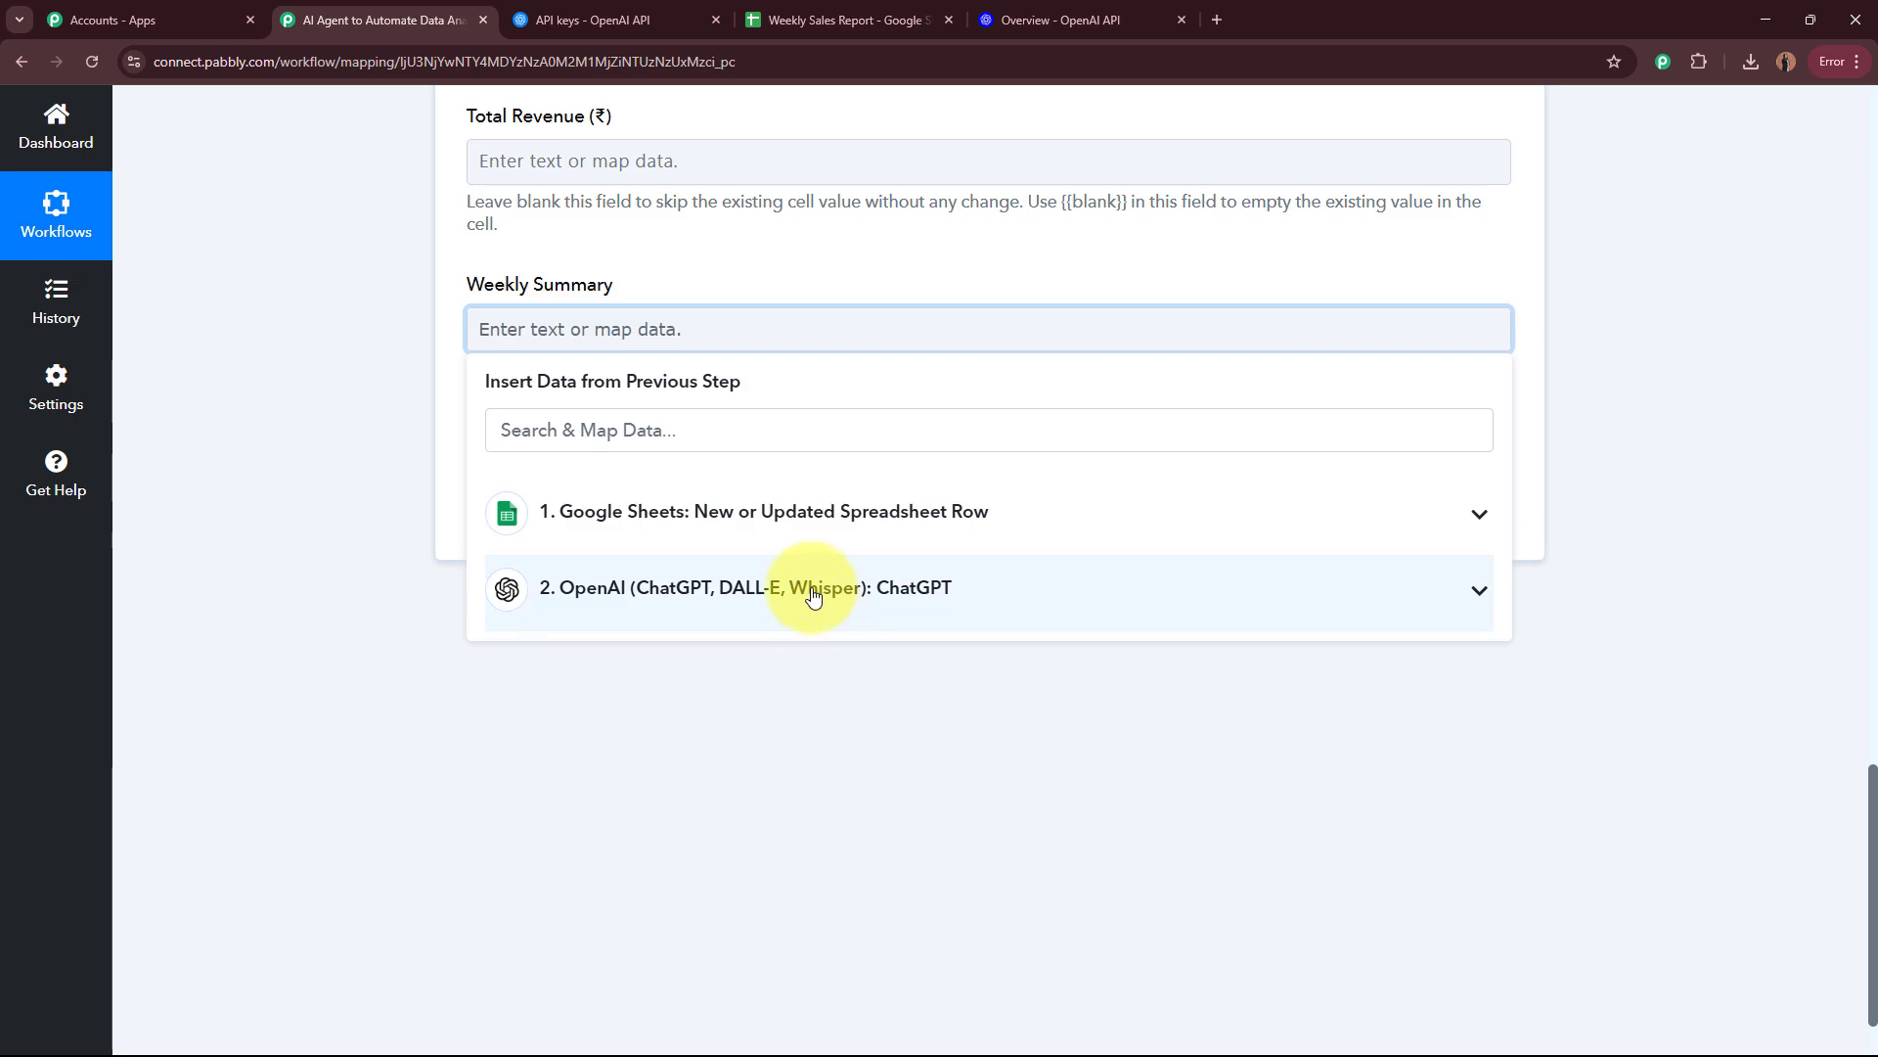
{"action": "left_click", "coordinate": [812, 590]}
{"action": "left_click", "coordinate": [778, 948]}
{"action": "left_click", "coordinate": [374, 499]}
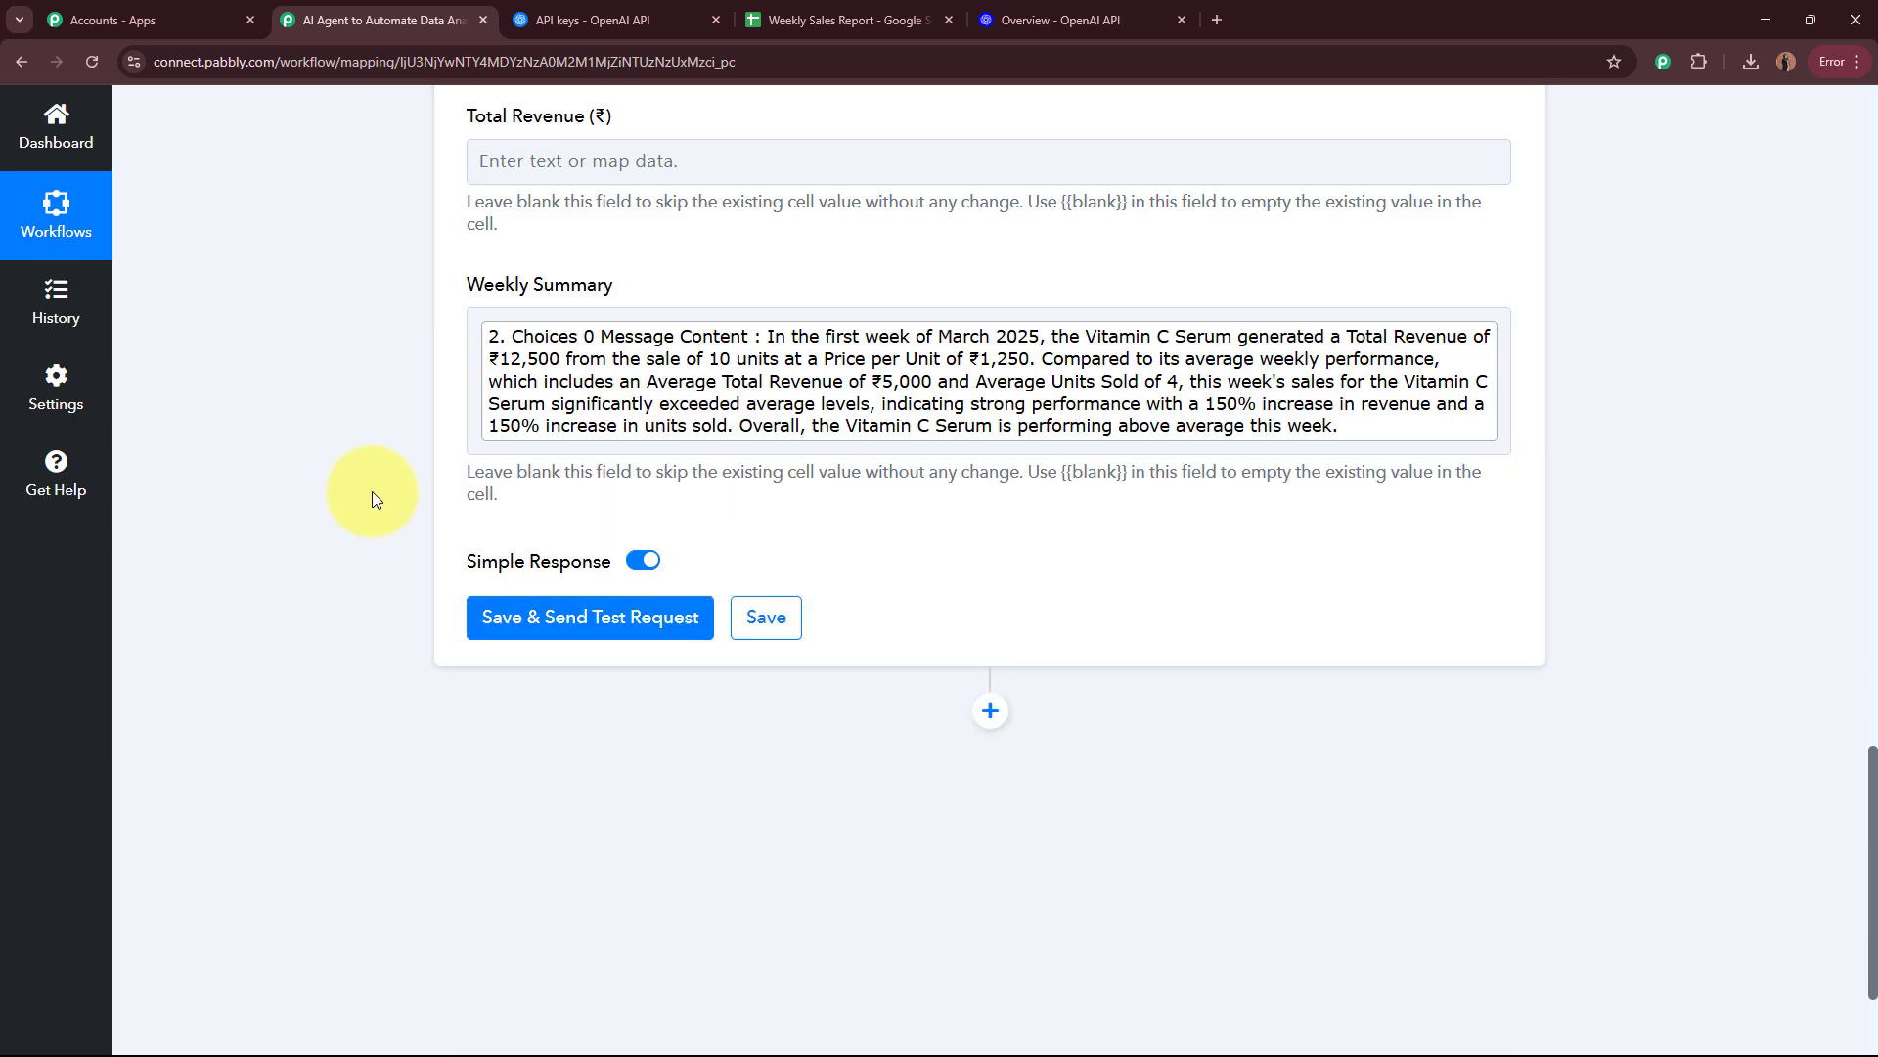
Step: Save the Update Row action and send a test request, reviewing the response
{"action": "scroll", "coordinate": [372, 484], "scroll_direction": "up", "scroll_amount": 10}
{"action": "scroll", "coordinate": [368, 475], "scroll_direction": "down", "scroll_amount": 8}
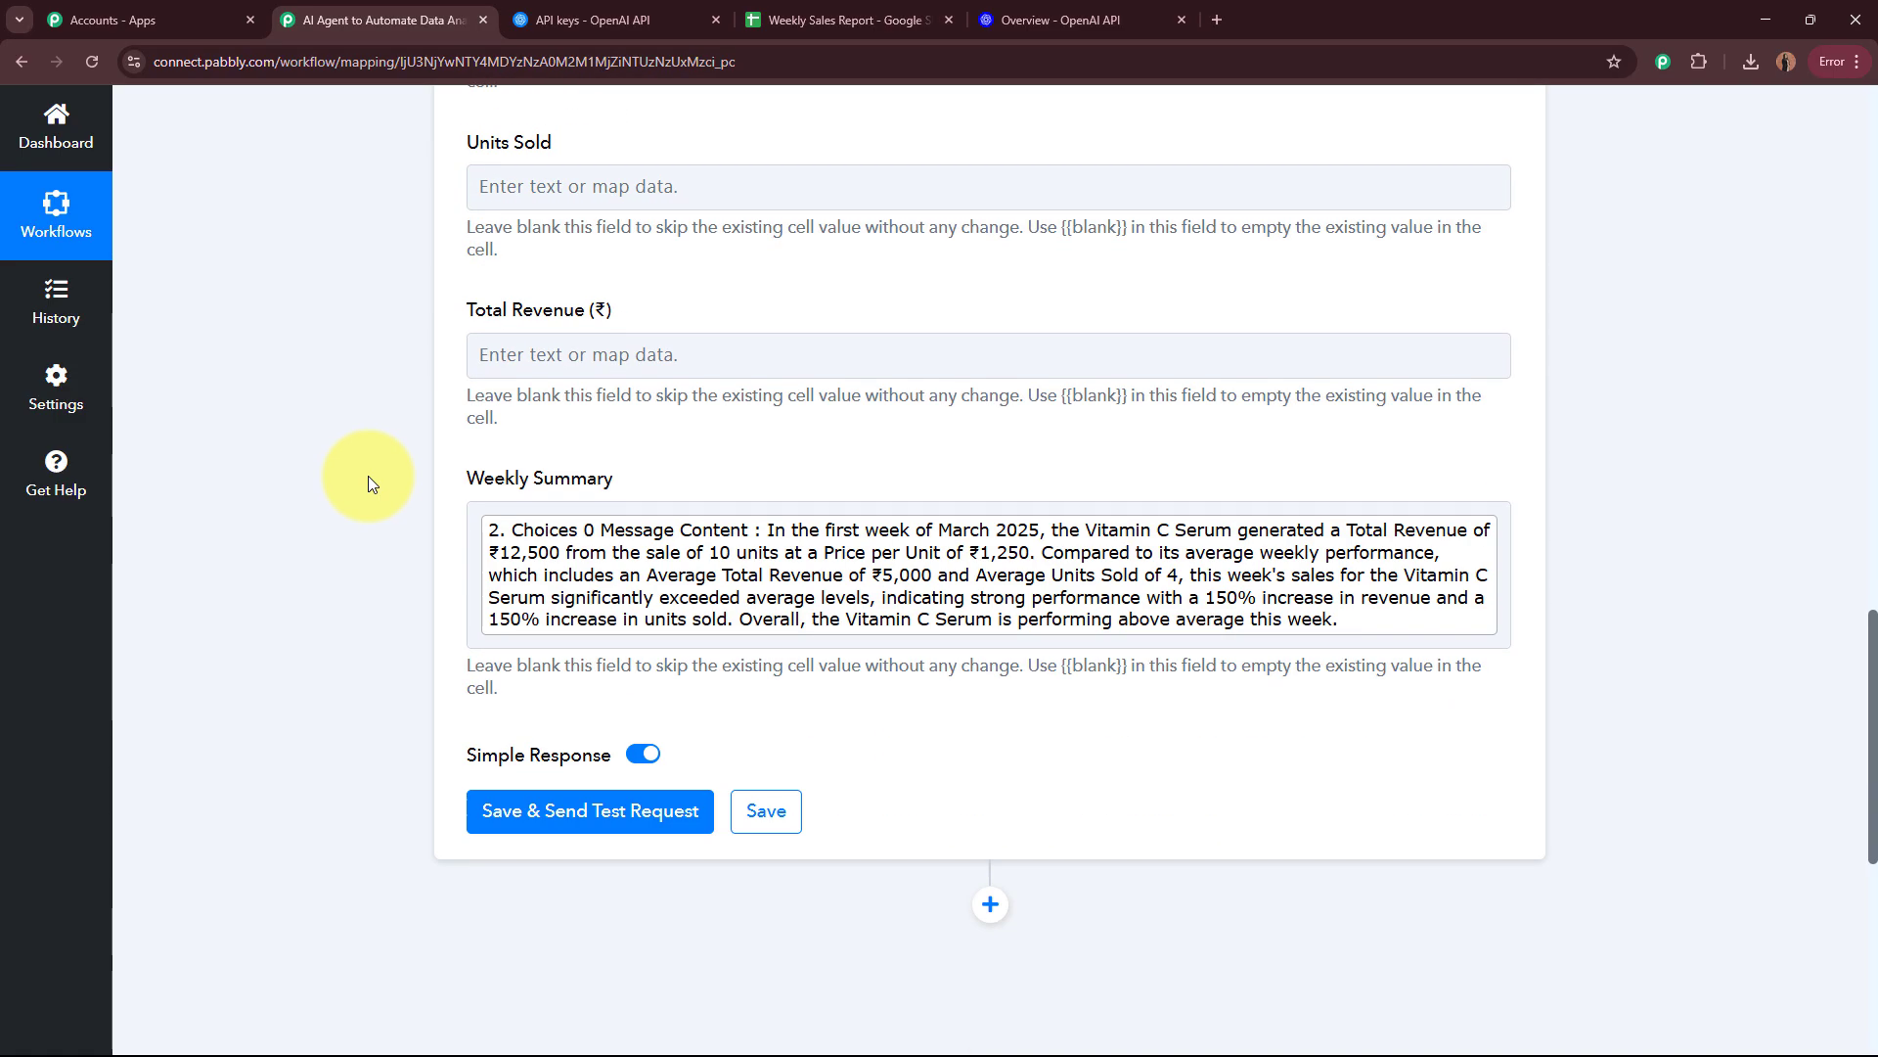
{"action": "scroll", "coordinate": [368, 476], "scroll_direction": "down", "scroll_amount": 4}
{"action": "left_click", "coordinate": [536, 409]}
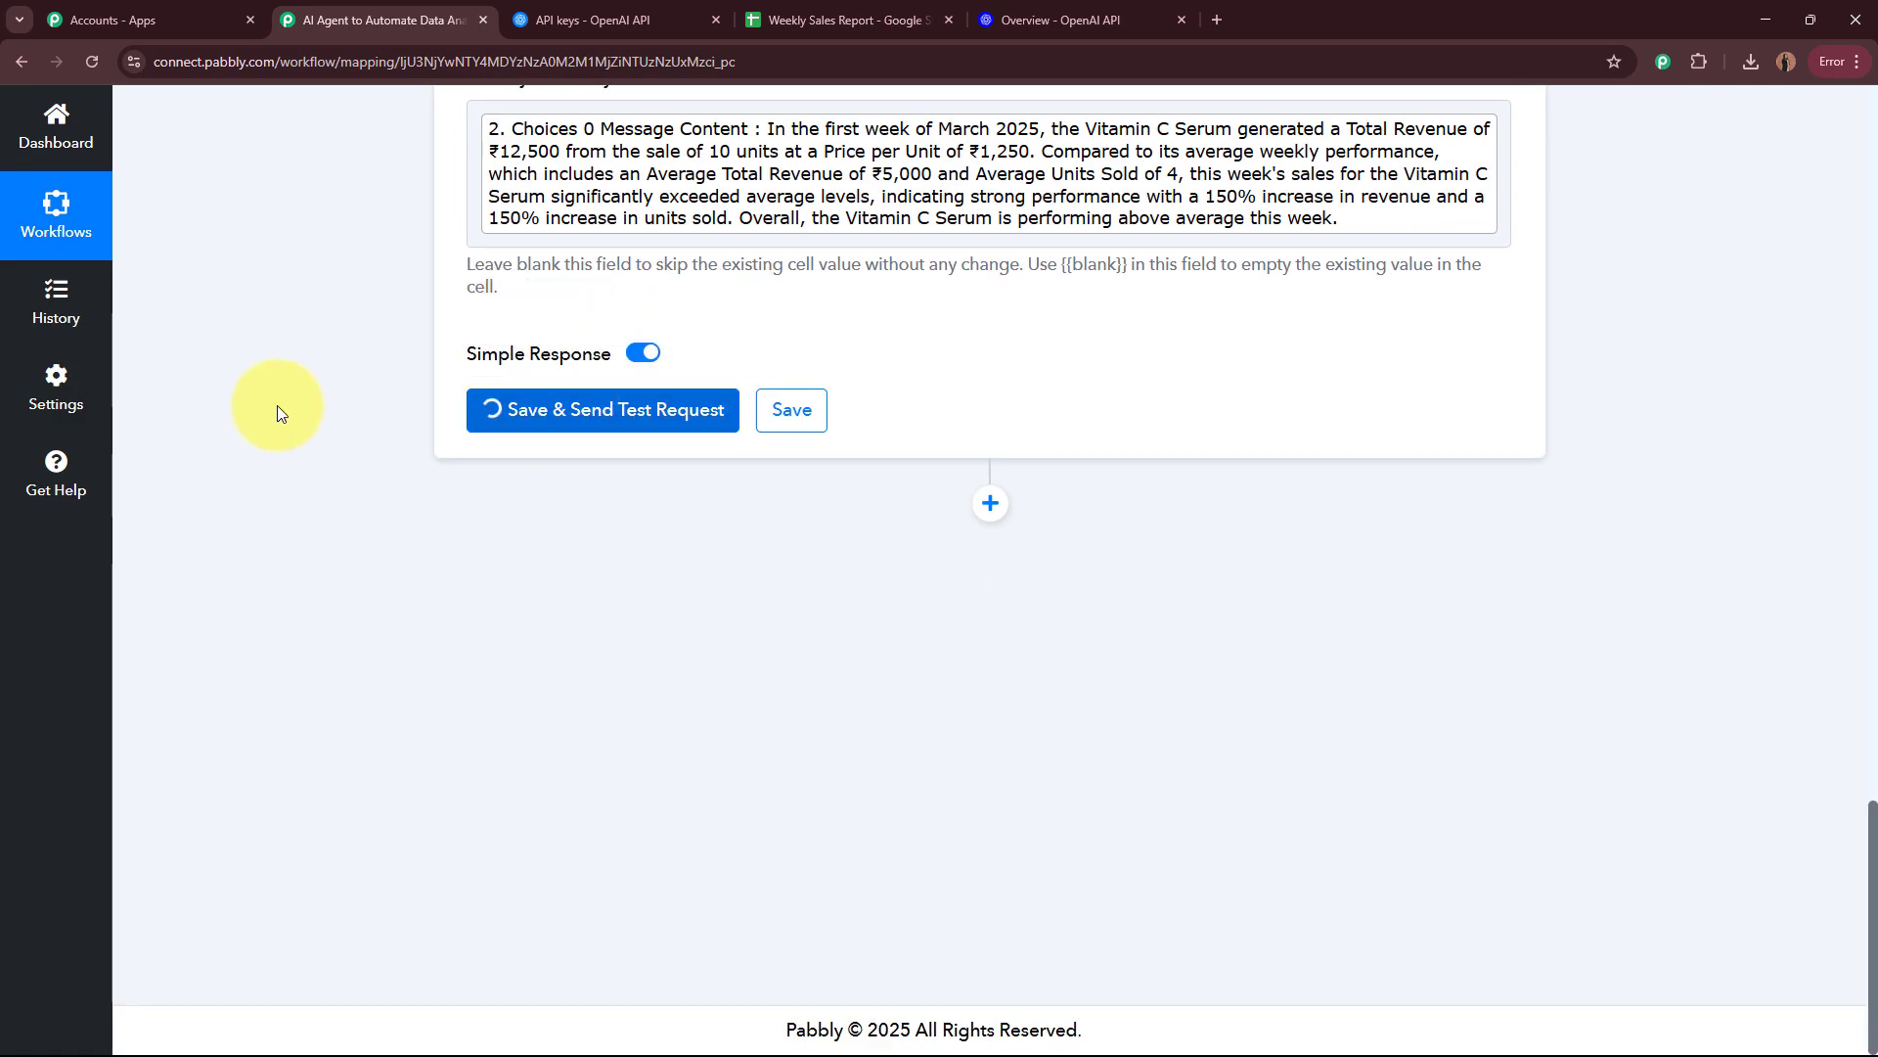
{"action": "scroll", "coordinate": [1153, 292], "scroll_direction": "down", "scroll_amount": 2}
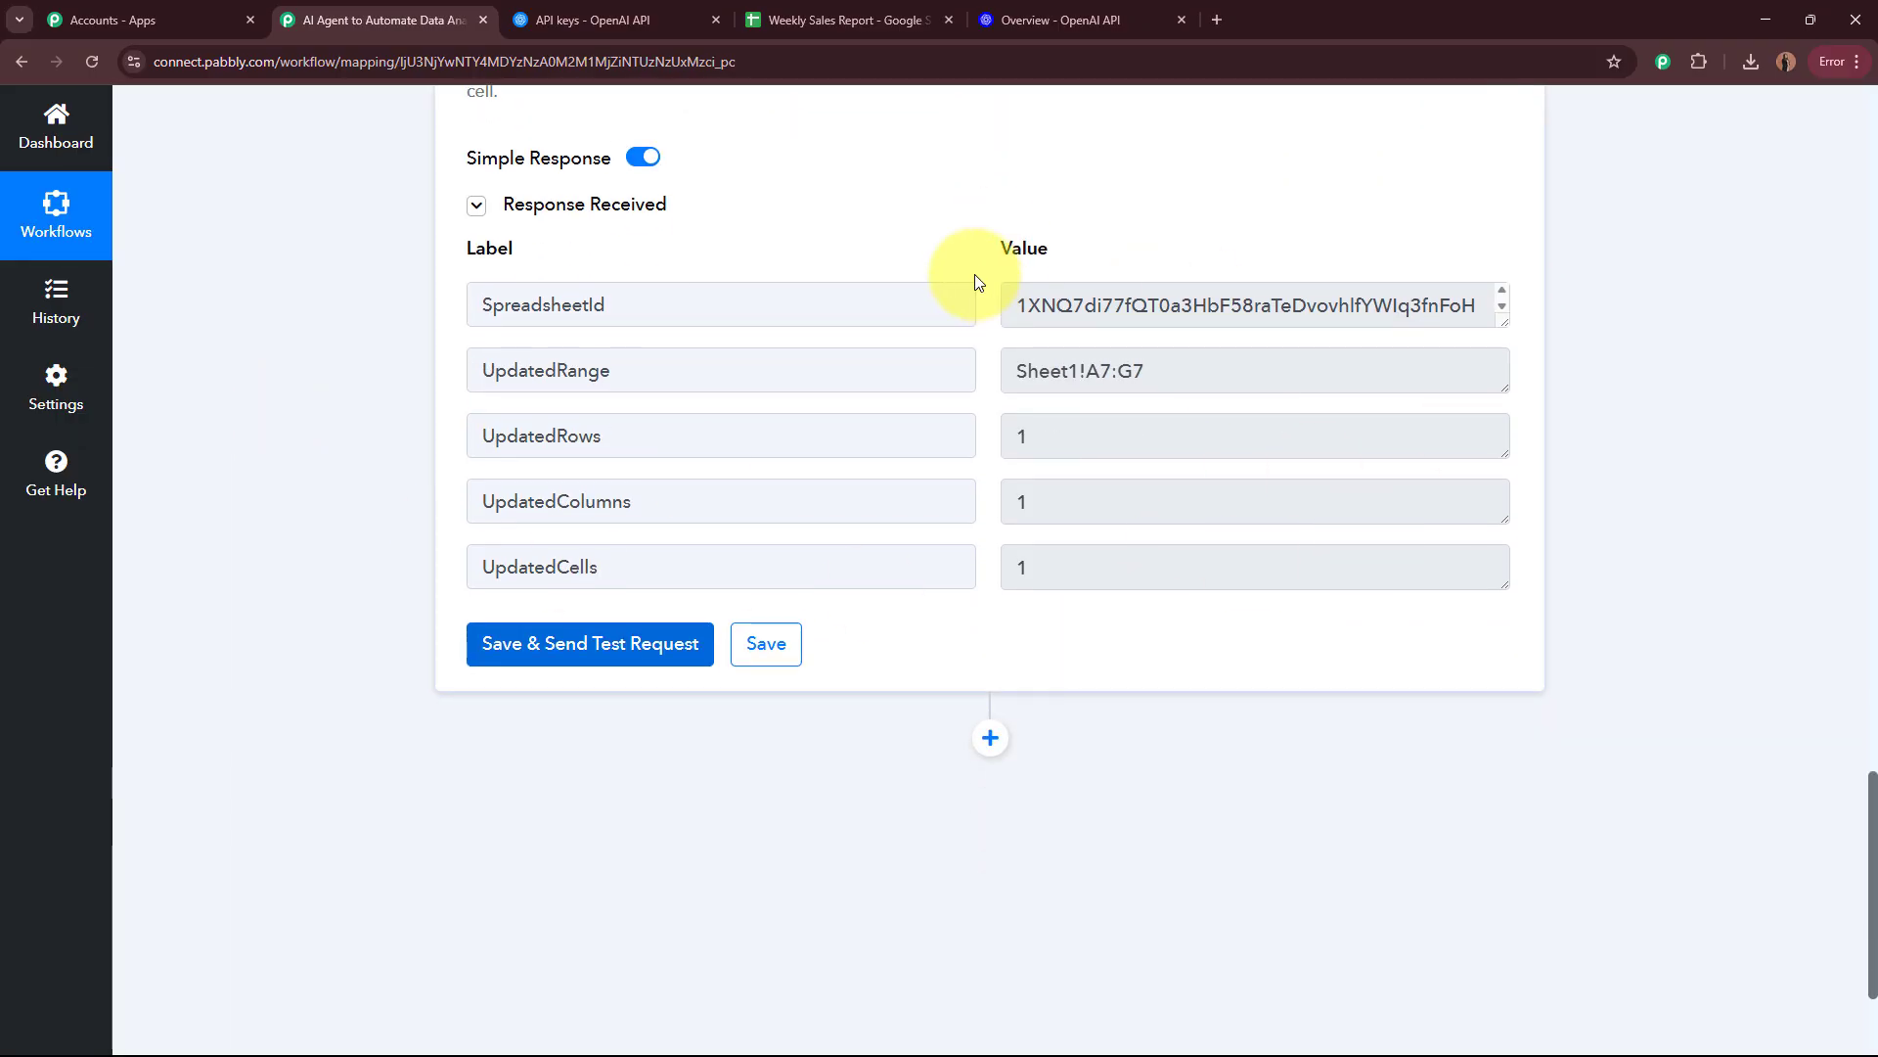
Step: Switch to the Weekly Sales Report spreadsheet and read the full Weekly Summary for Vitamin C Serum, March 2025 Week 1
{"action": "left_click", "coordinate": [870, 13]}
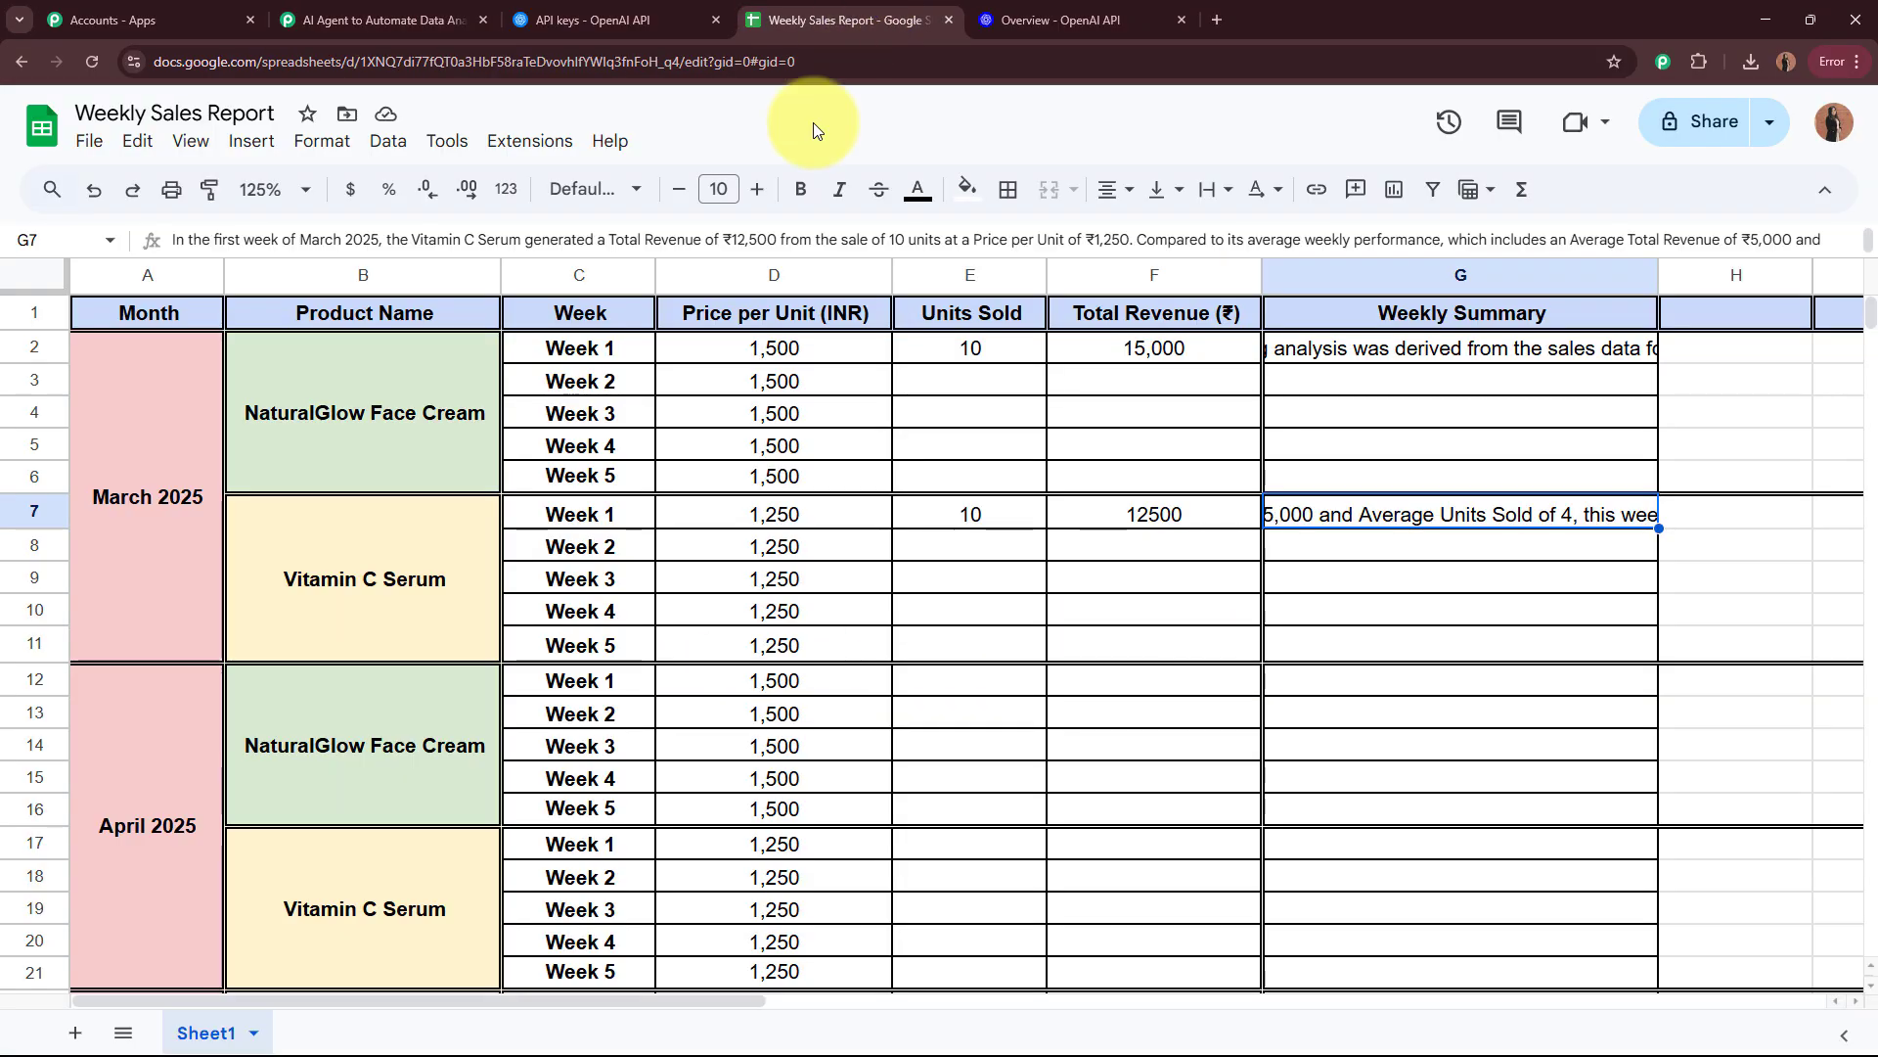
{"action": "left_click_drag", "start_coordinate": [618, 1000], "coordinate": [818, 990]}
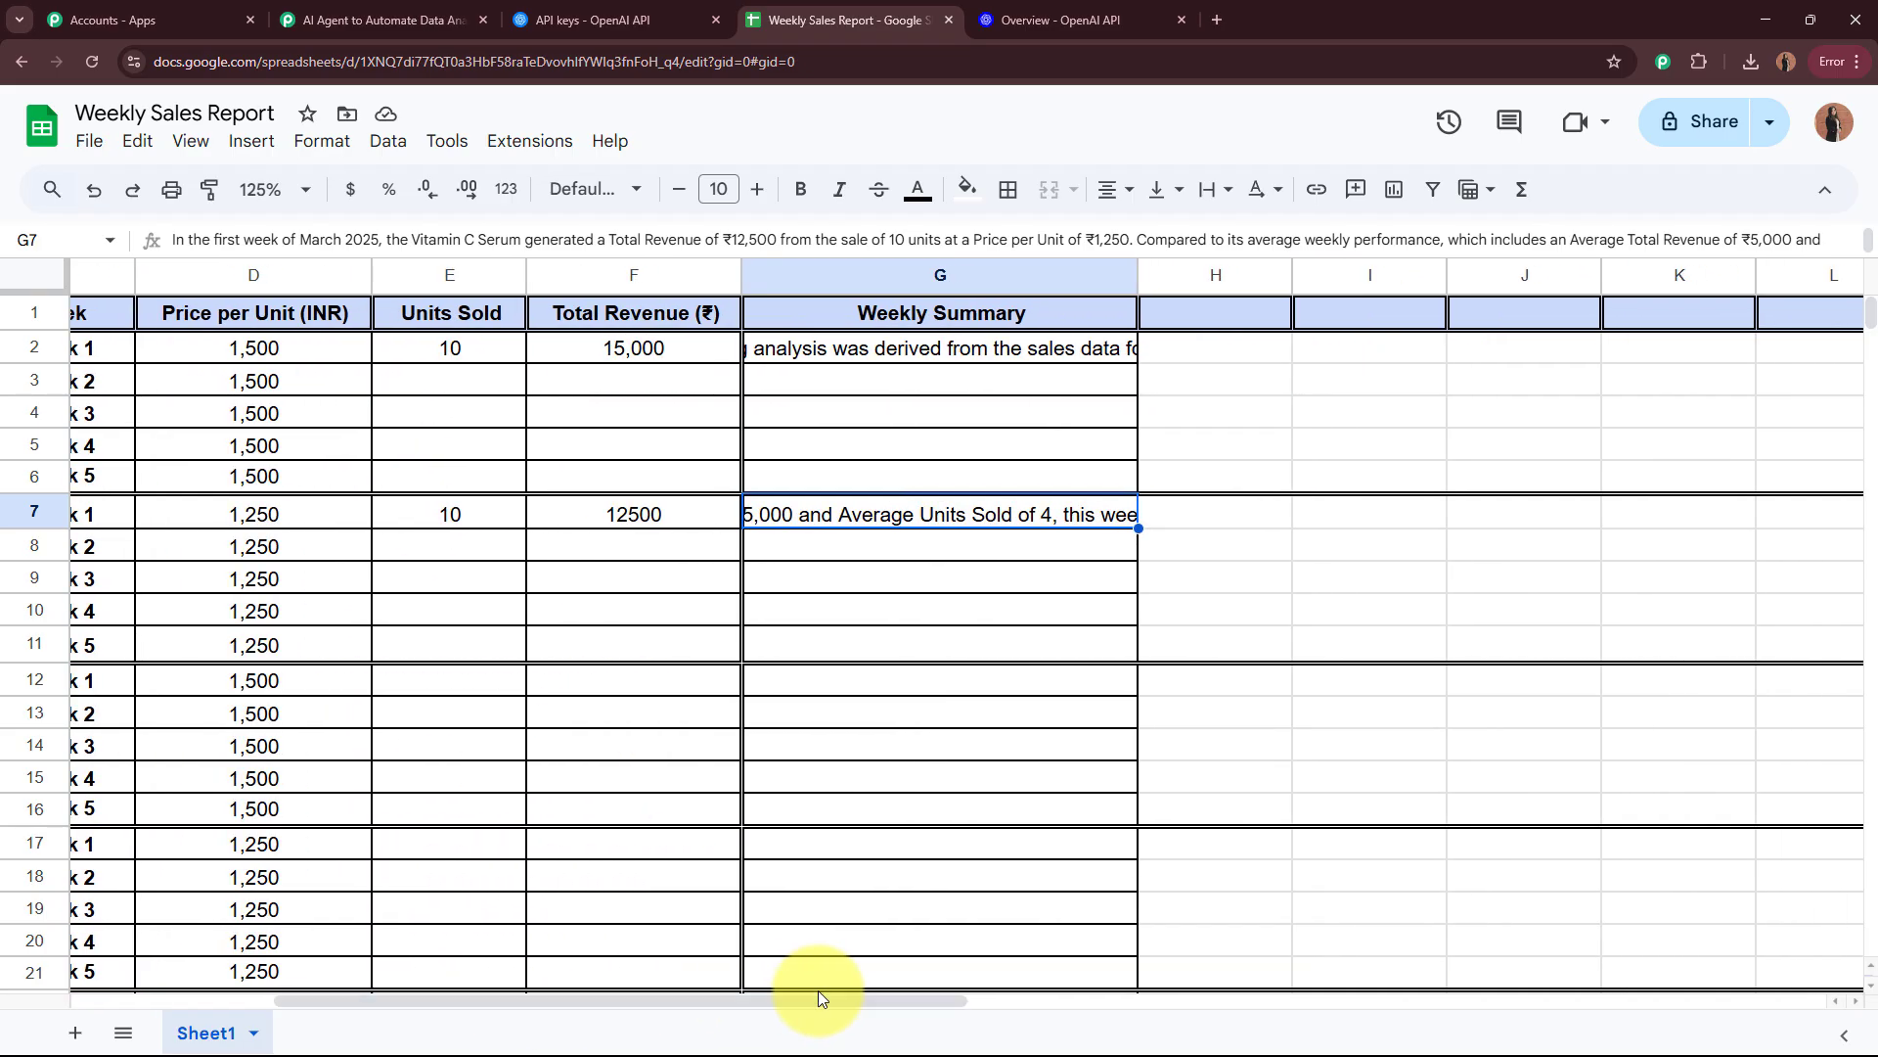
{"action": "left_click", "coordinate": [1201, 583]}
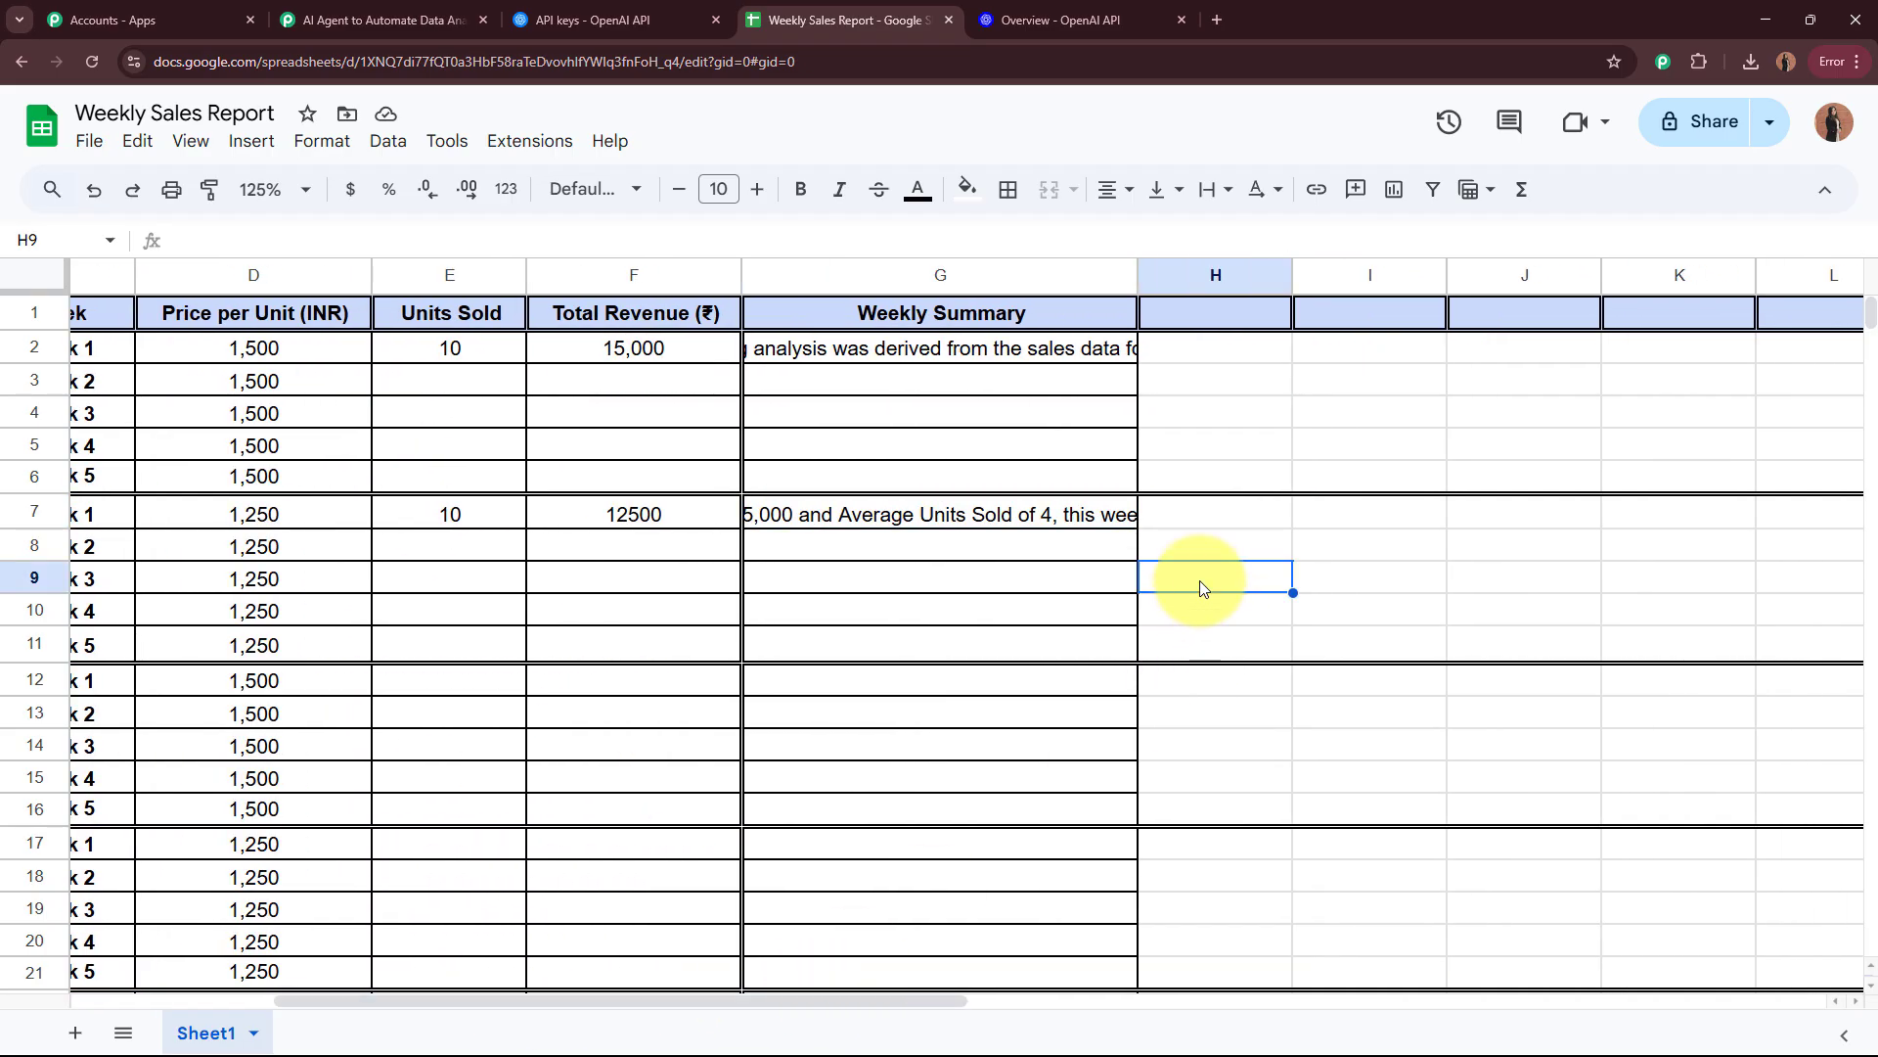
{"action": "double_click", "coordinate": [1007, 526]}
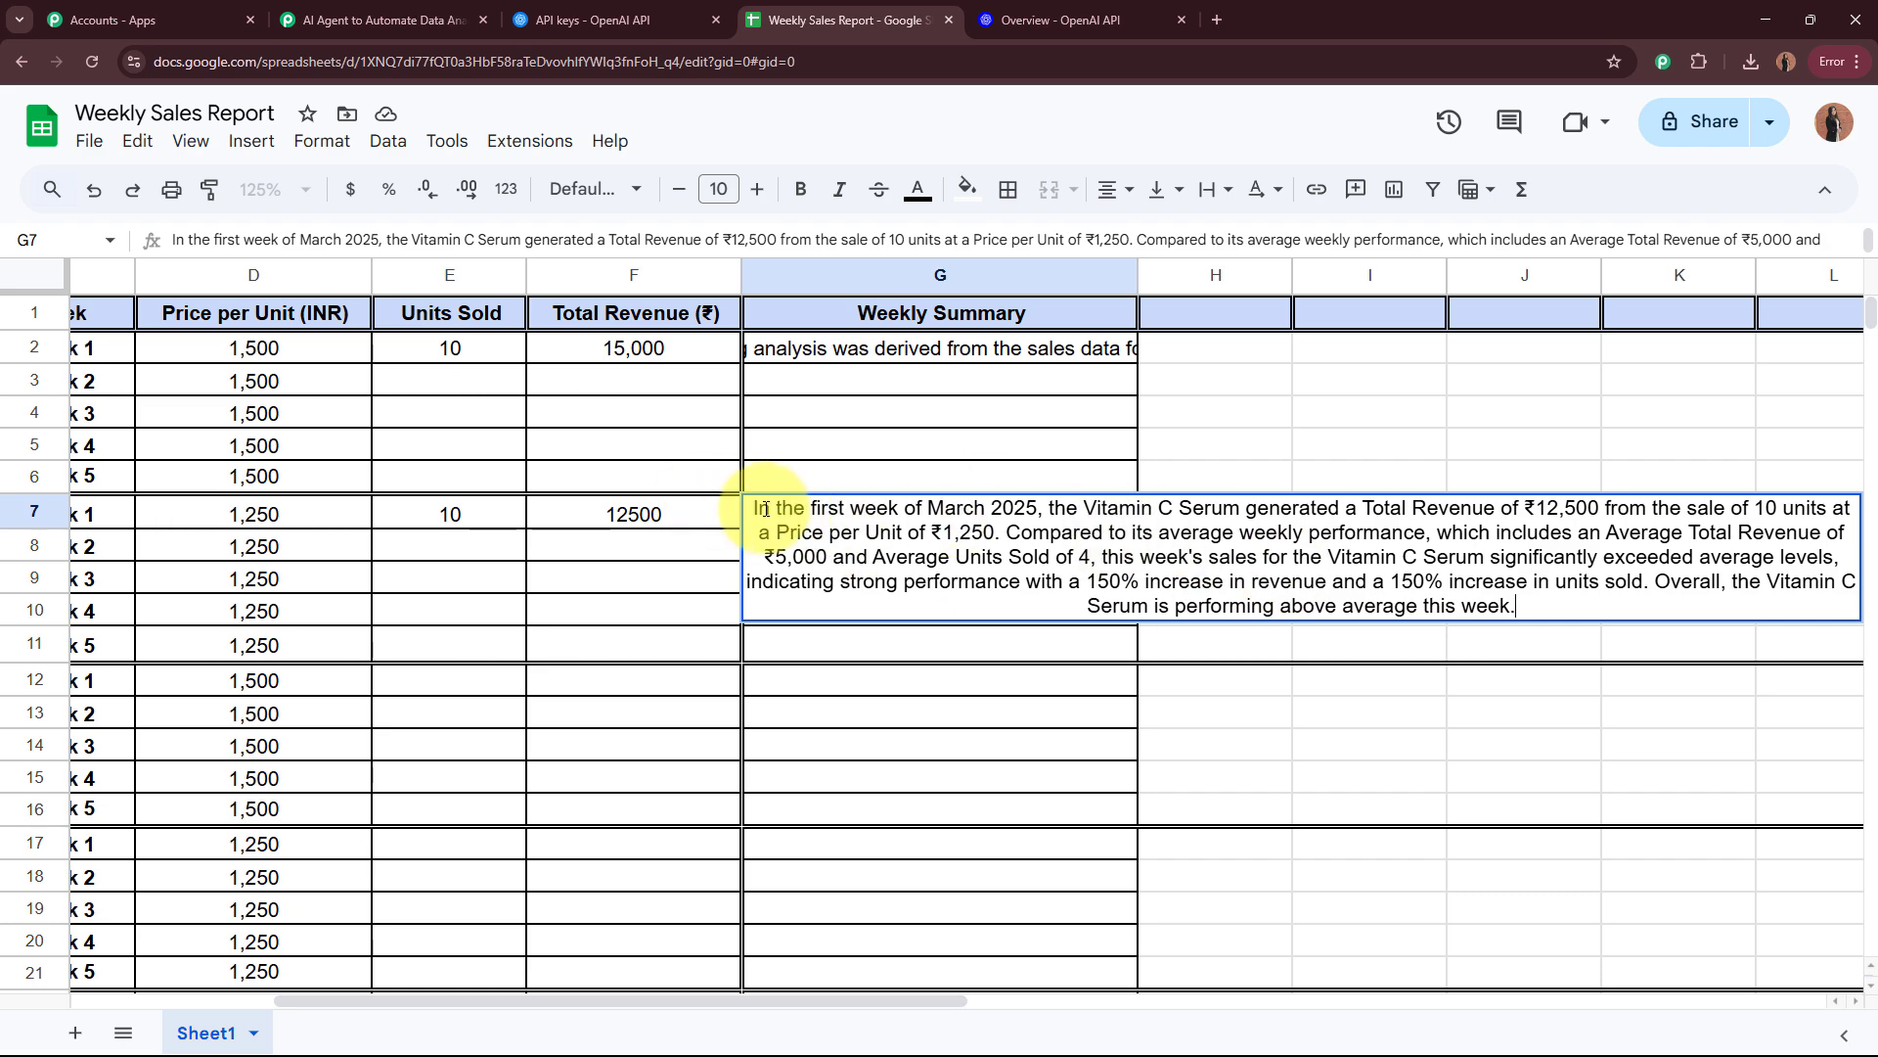
{"action": "left_click_drag", "start_coordinate": [751, 509], "coordinate": [1451, 684]}
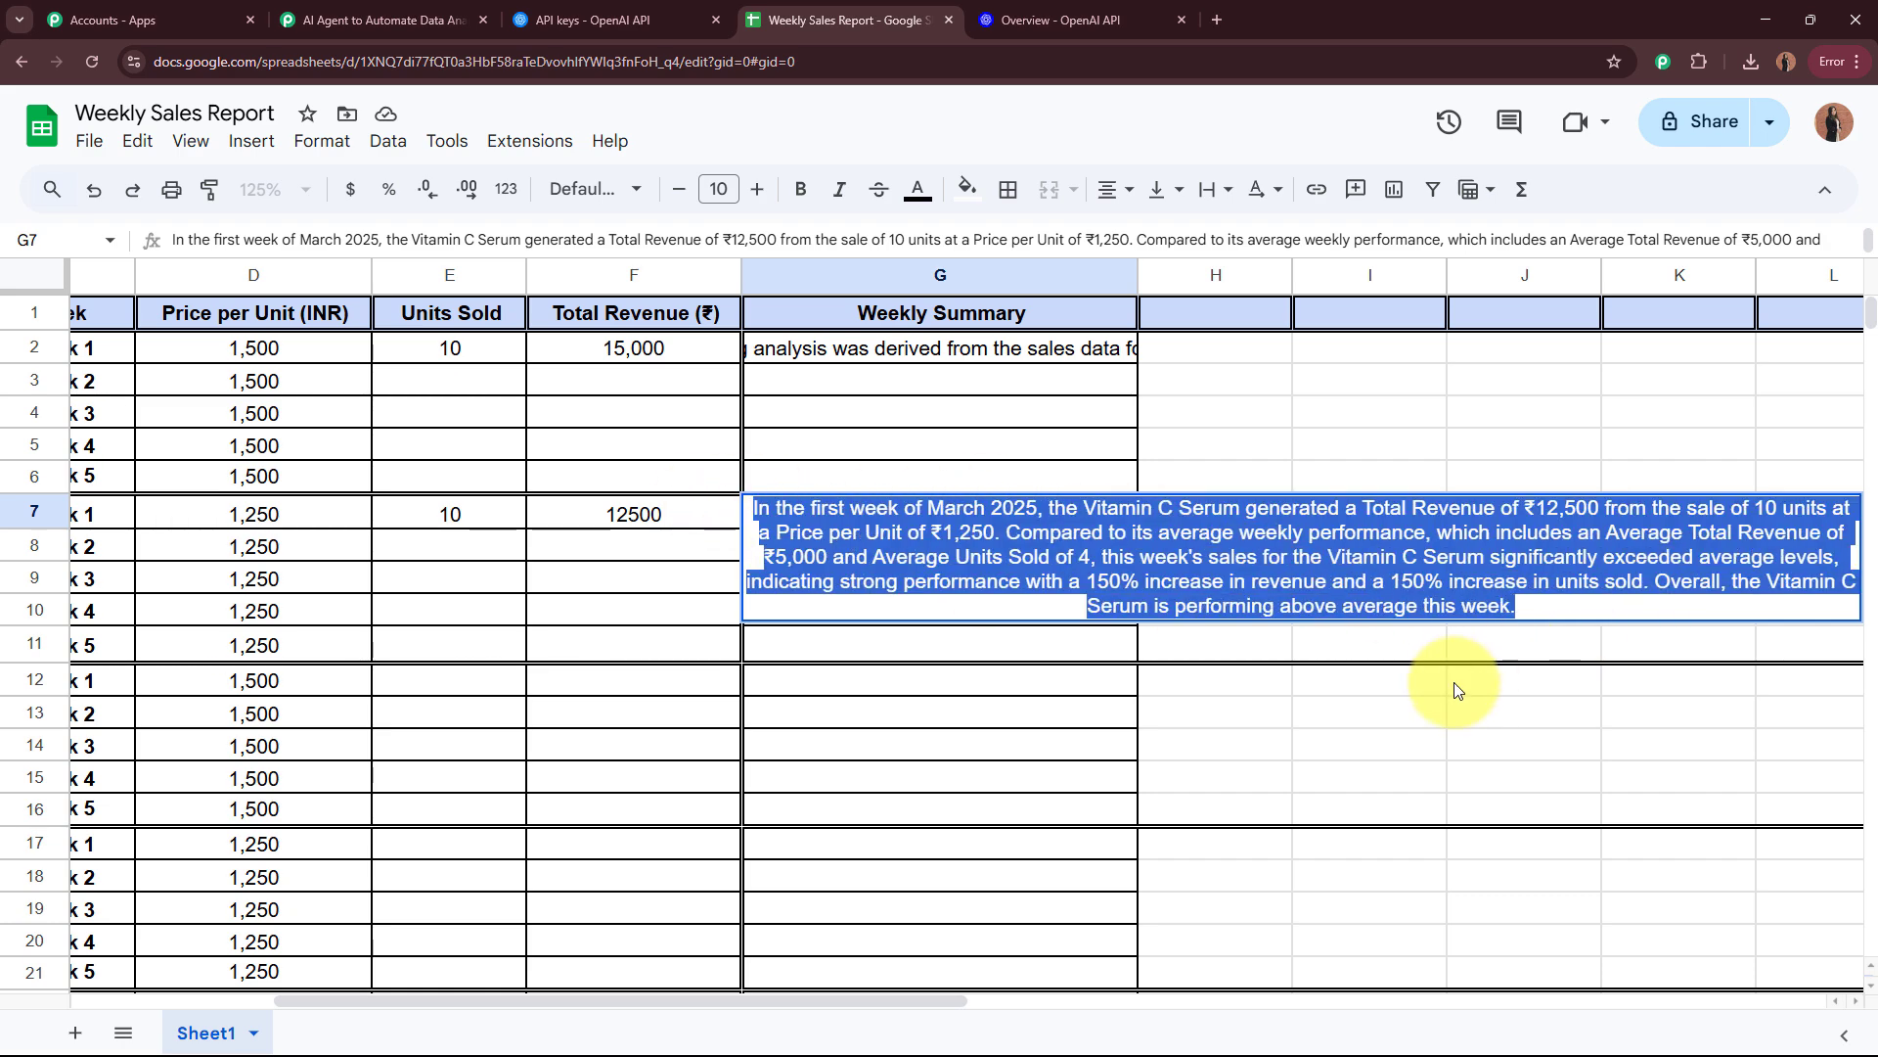
{"action": "left_click", "coordinate": [1361, 742]}
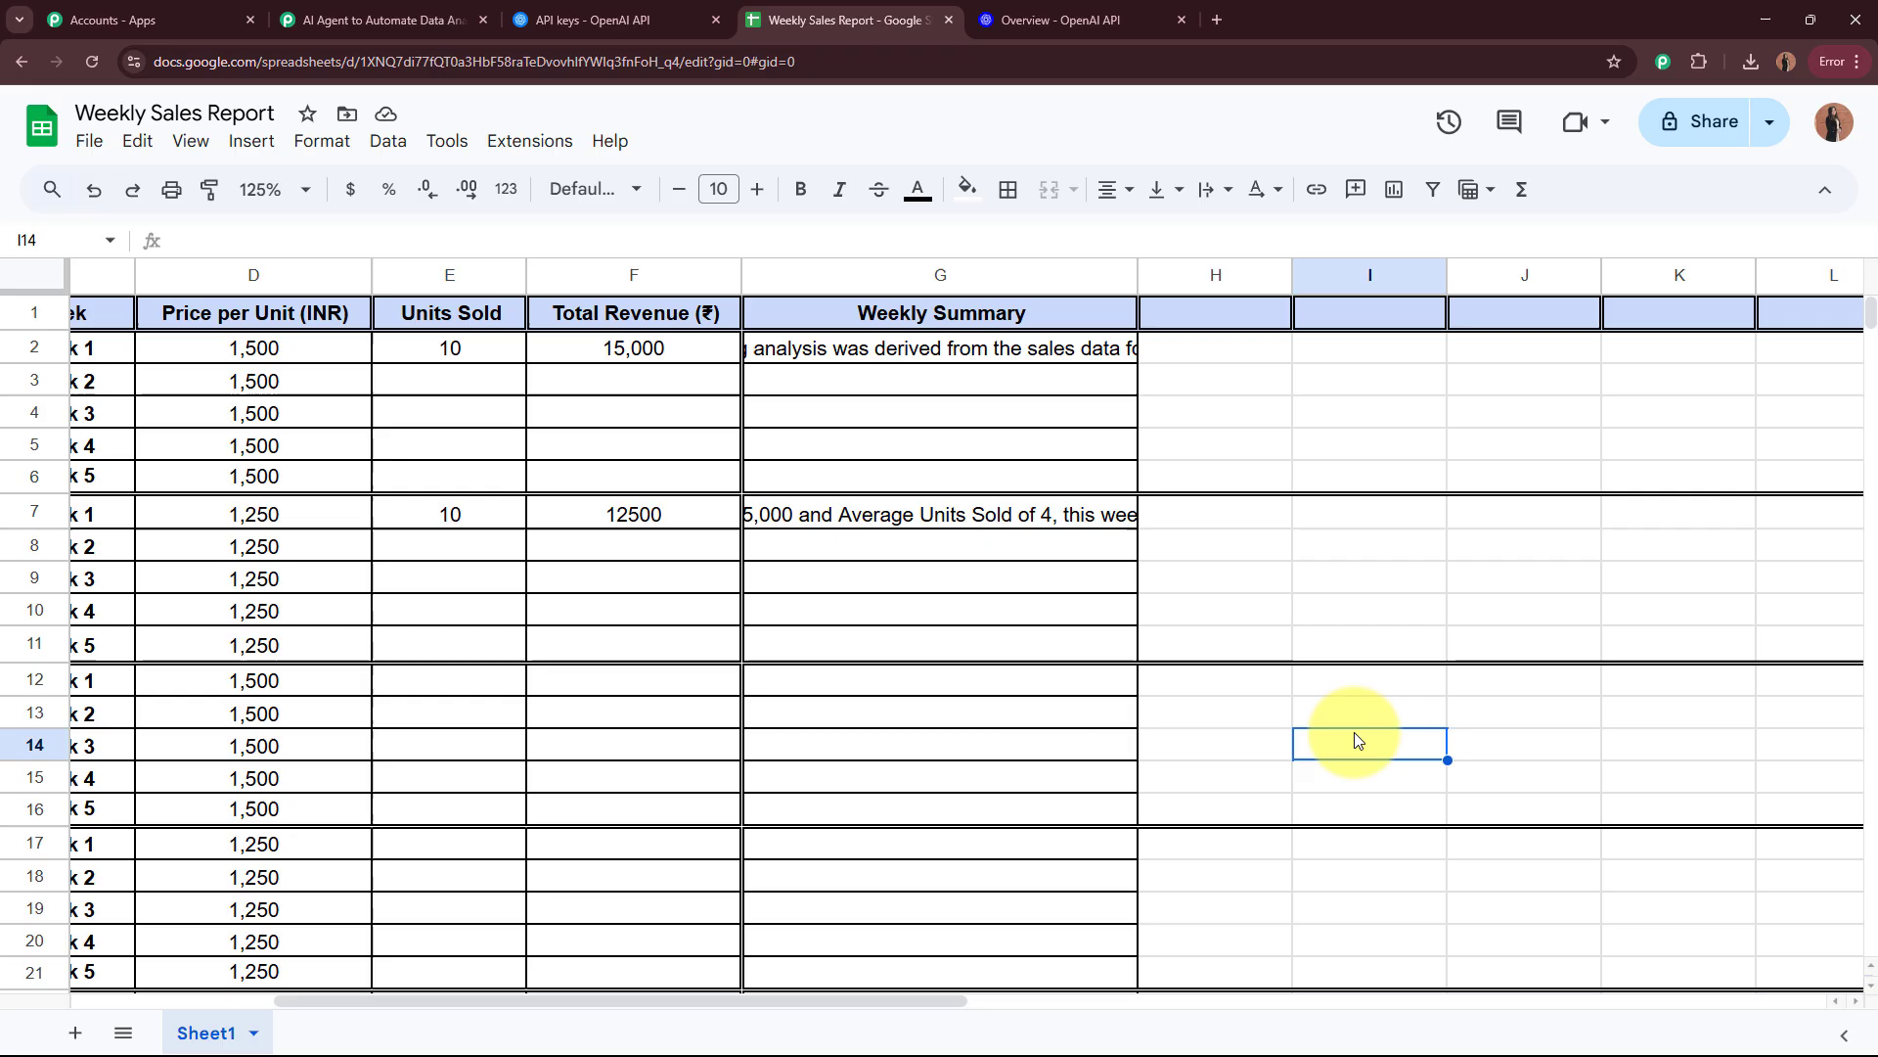
Step: Return to the Pabbly Connect workflow and collapse the Update Row action
{"action": "left_click", "coordinate": [431, 20]}
{"action": "scroll", "coordinate": [464, 420], "scroll_direction": "up", "scroll_amount": 10}
{"action": "scroll", "coordinate": [463, 421], "scroll_direction": "up", "scroll_amount": 15}
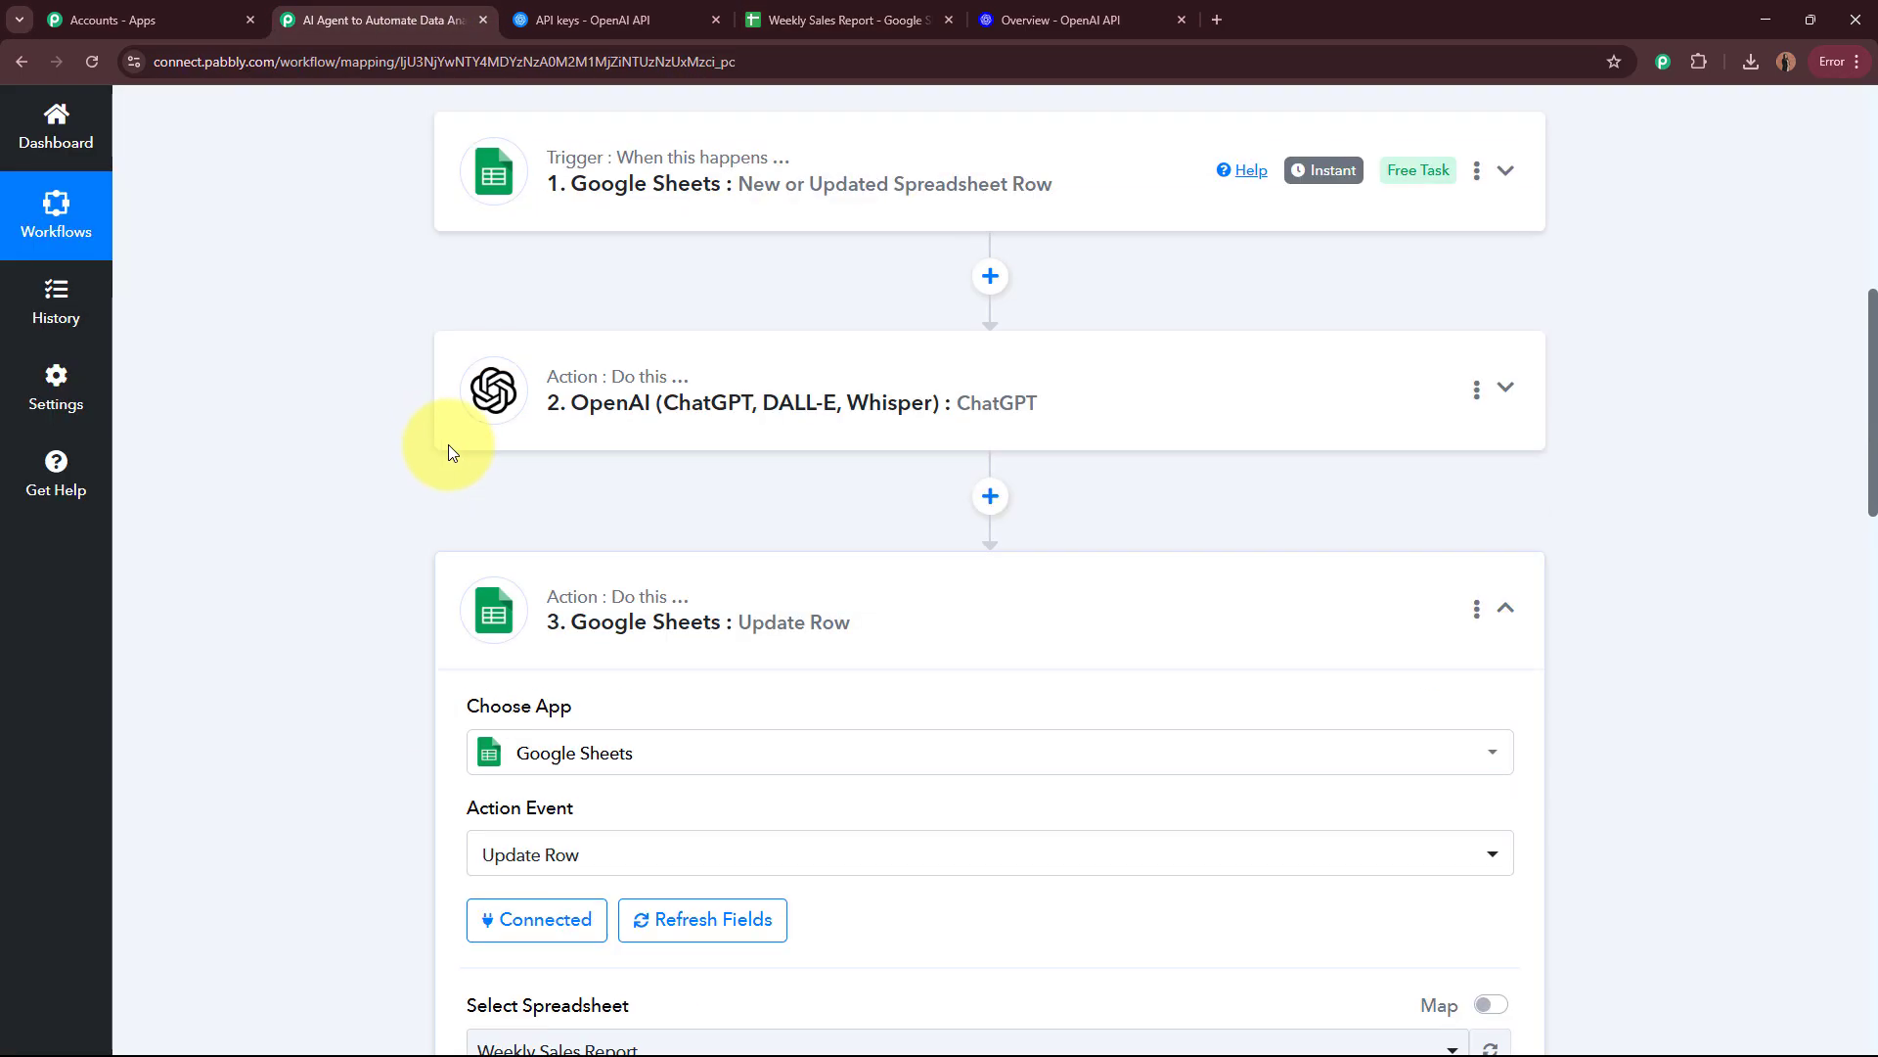
{"action": "left_click", "coordinate": [996, 736]}
{"action": "scroll", "coordinate": [988, 729], "scroll_direction": "up", "scroll_amount": 2}
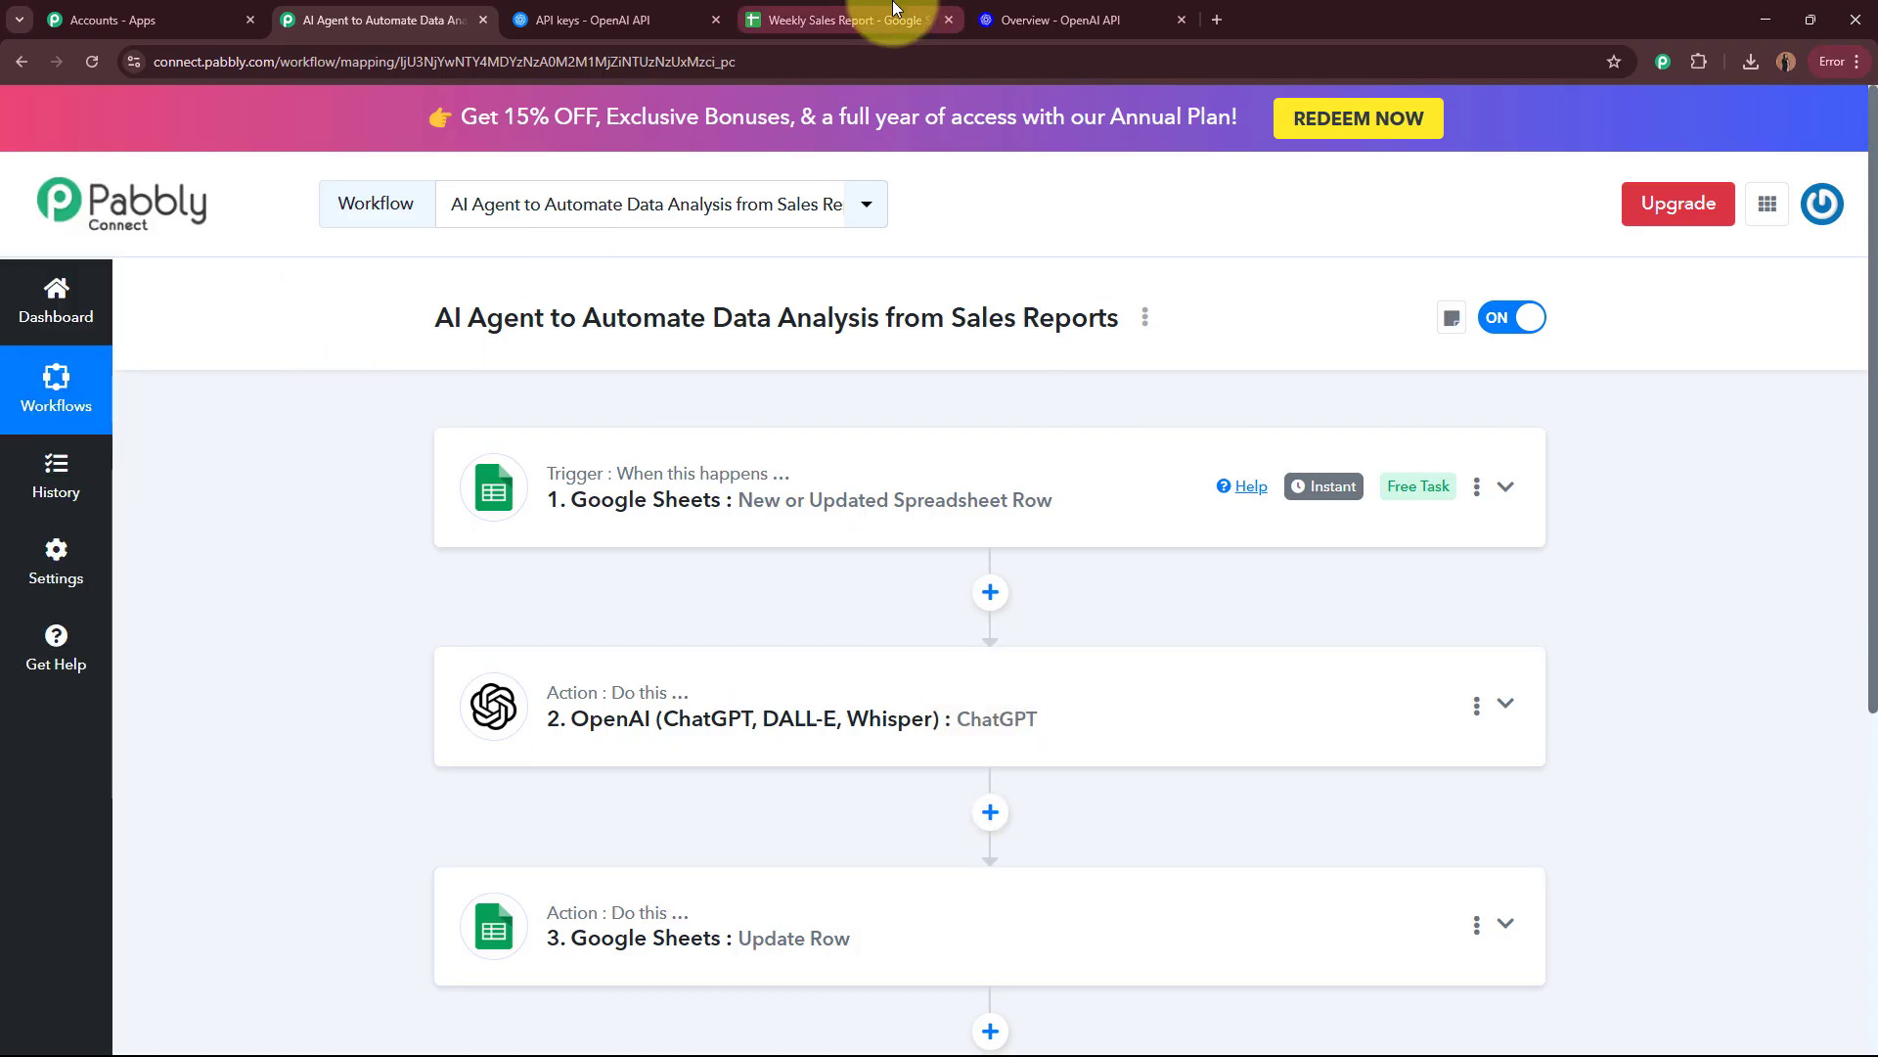
Step: In the Weekly Sales Report spreadsheet, enter 20 units sold and 30,000 total revenue for NaturalGlow Face Cream, March 2025 Week 2
{"action": "left_click", "coordinate": [832, 19]}
{"action": "left_click_drag", "start_coordinate": [643, 1002], "coordinate": [427, 998]}
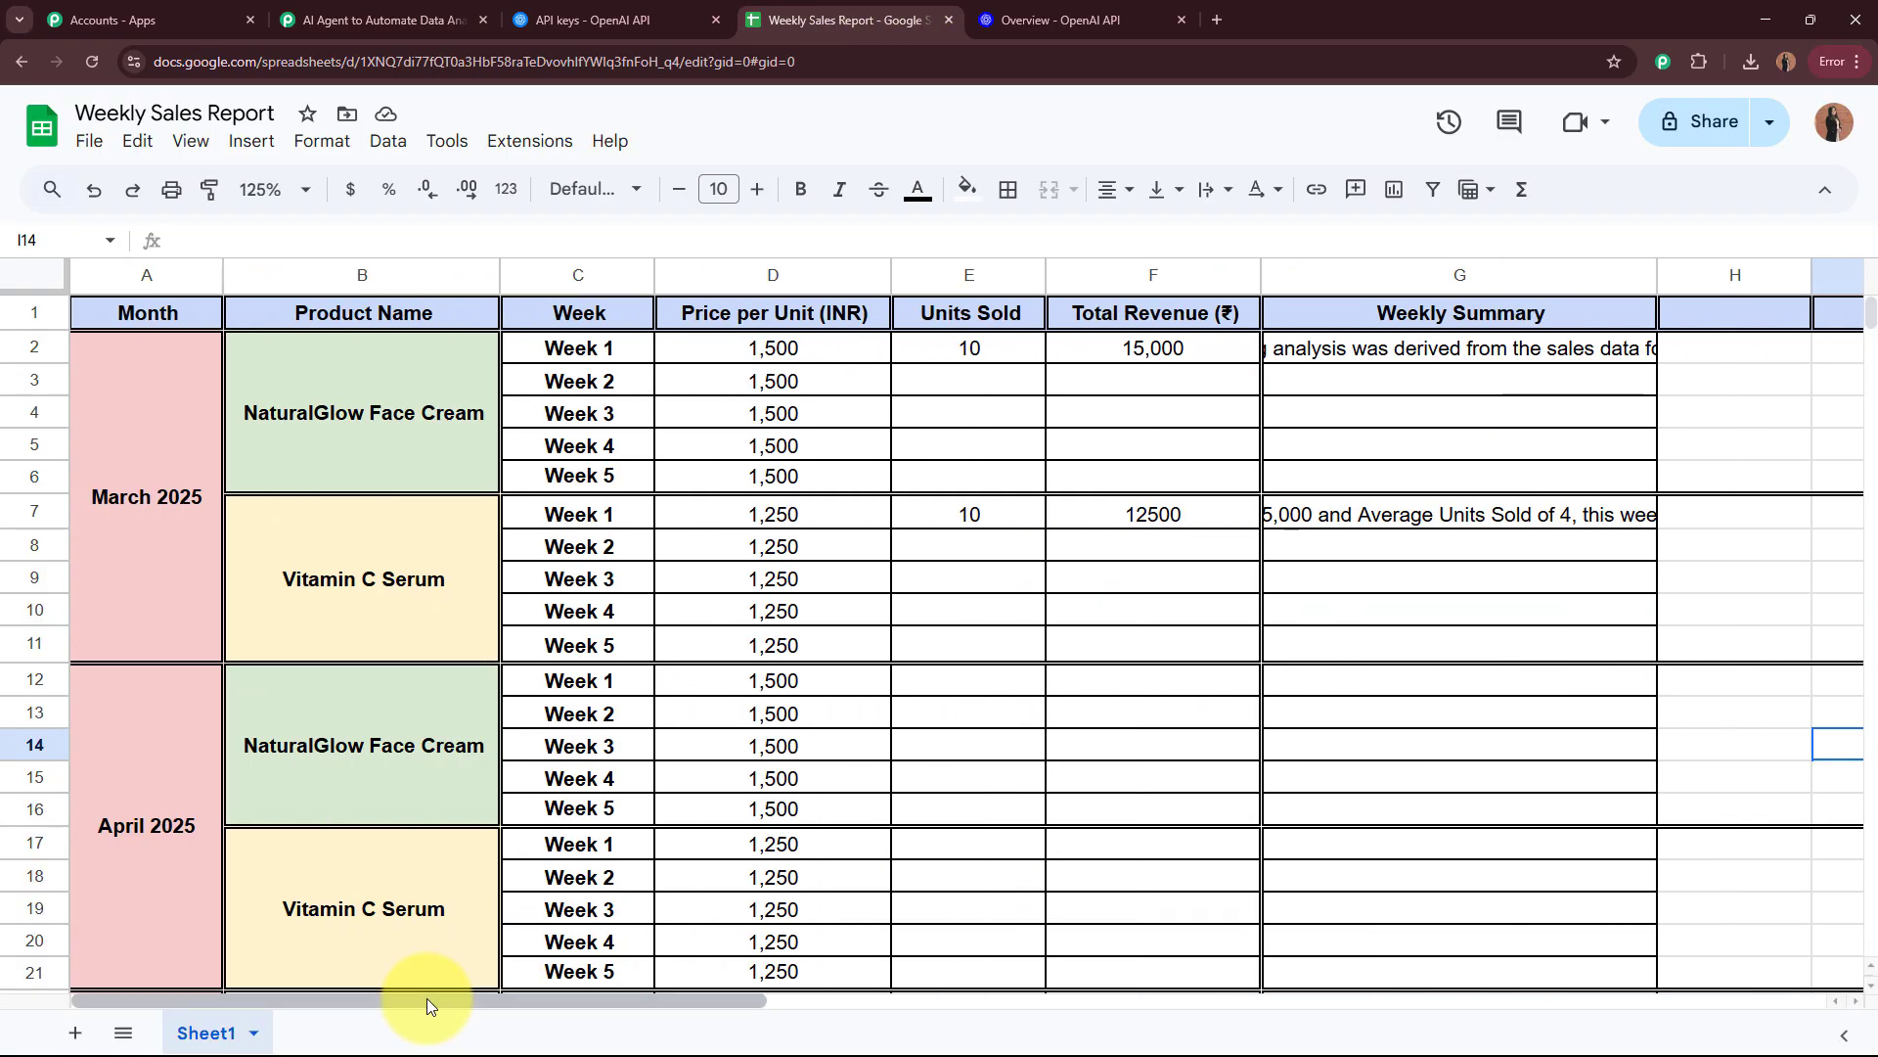
{"action": "left_click", "coordinate": [974, 546]}
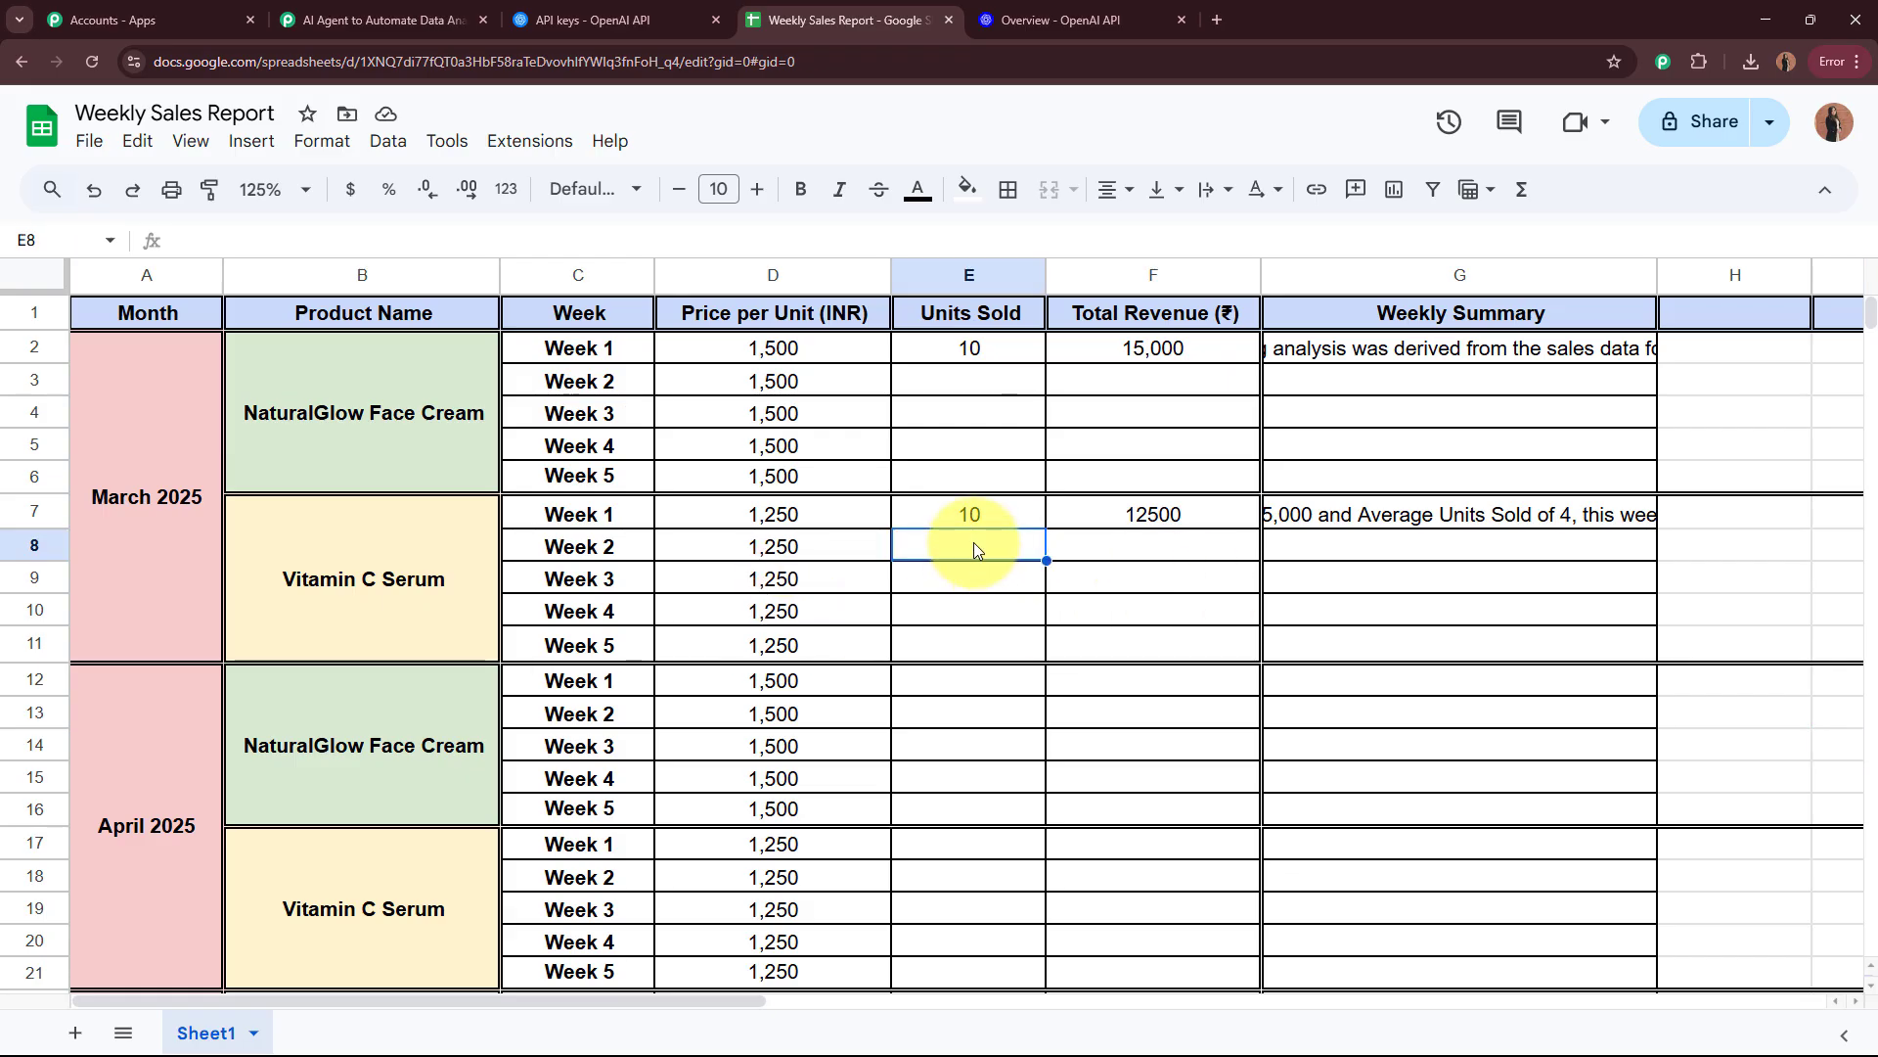
{"action": "left_click", "coordinate": [1183, 550]}
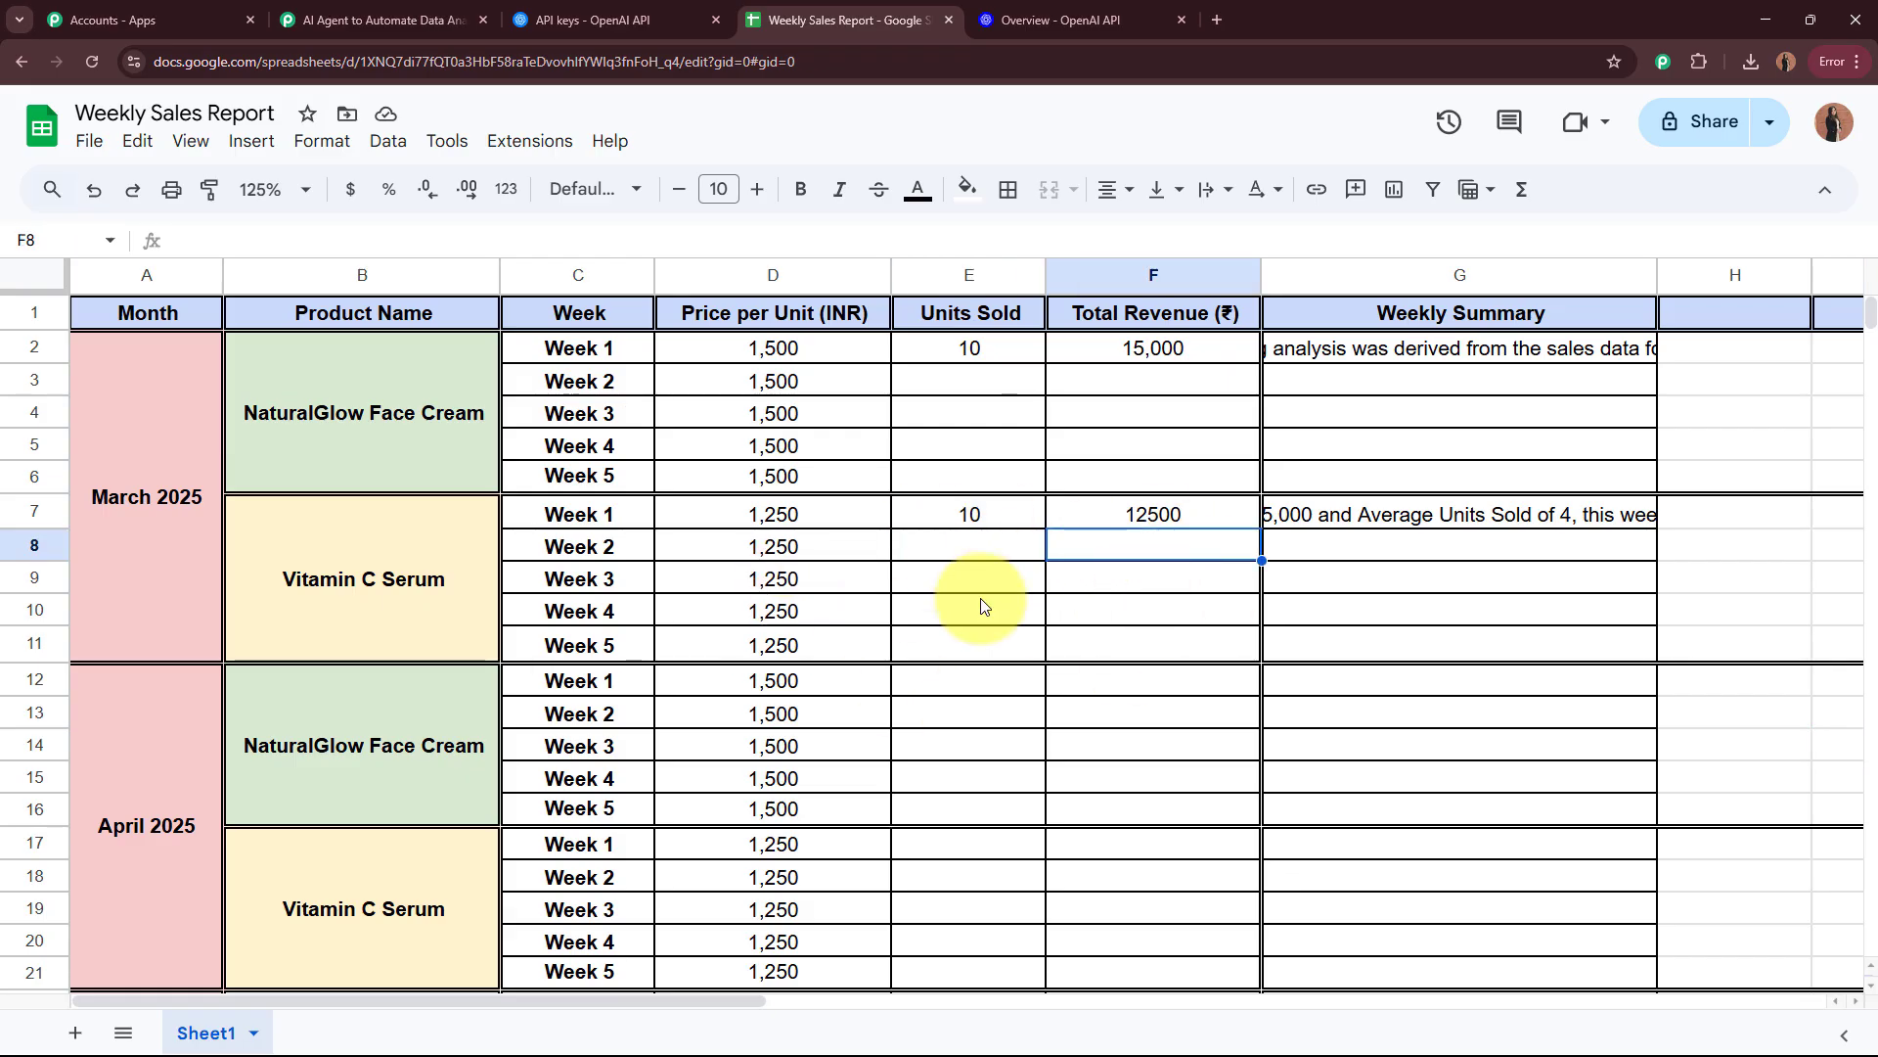
{"action": "left_click", "coordinate": [1503, 387]}
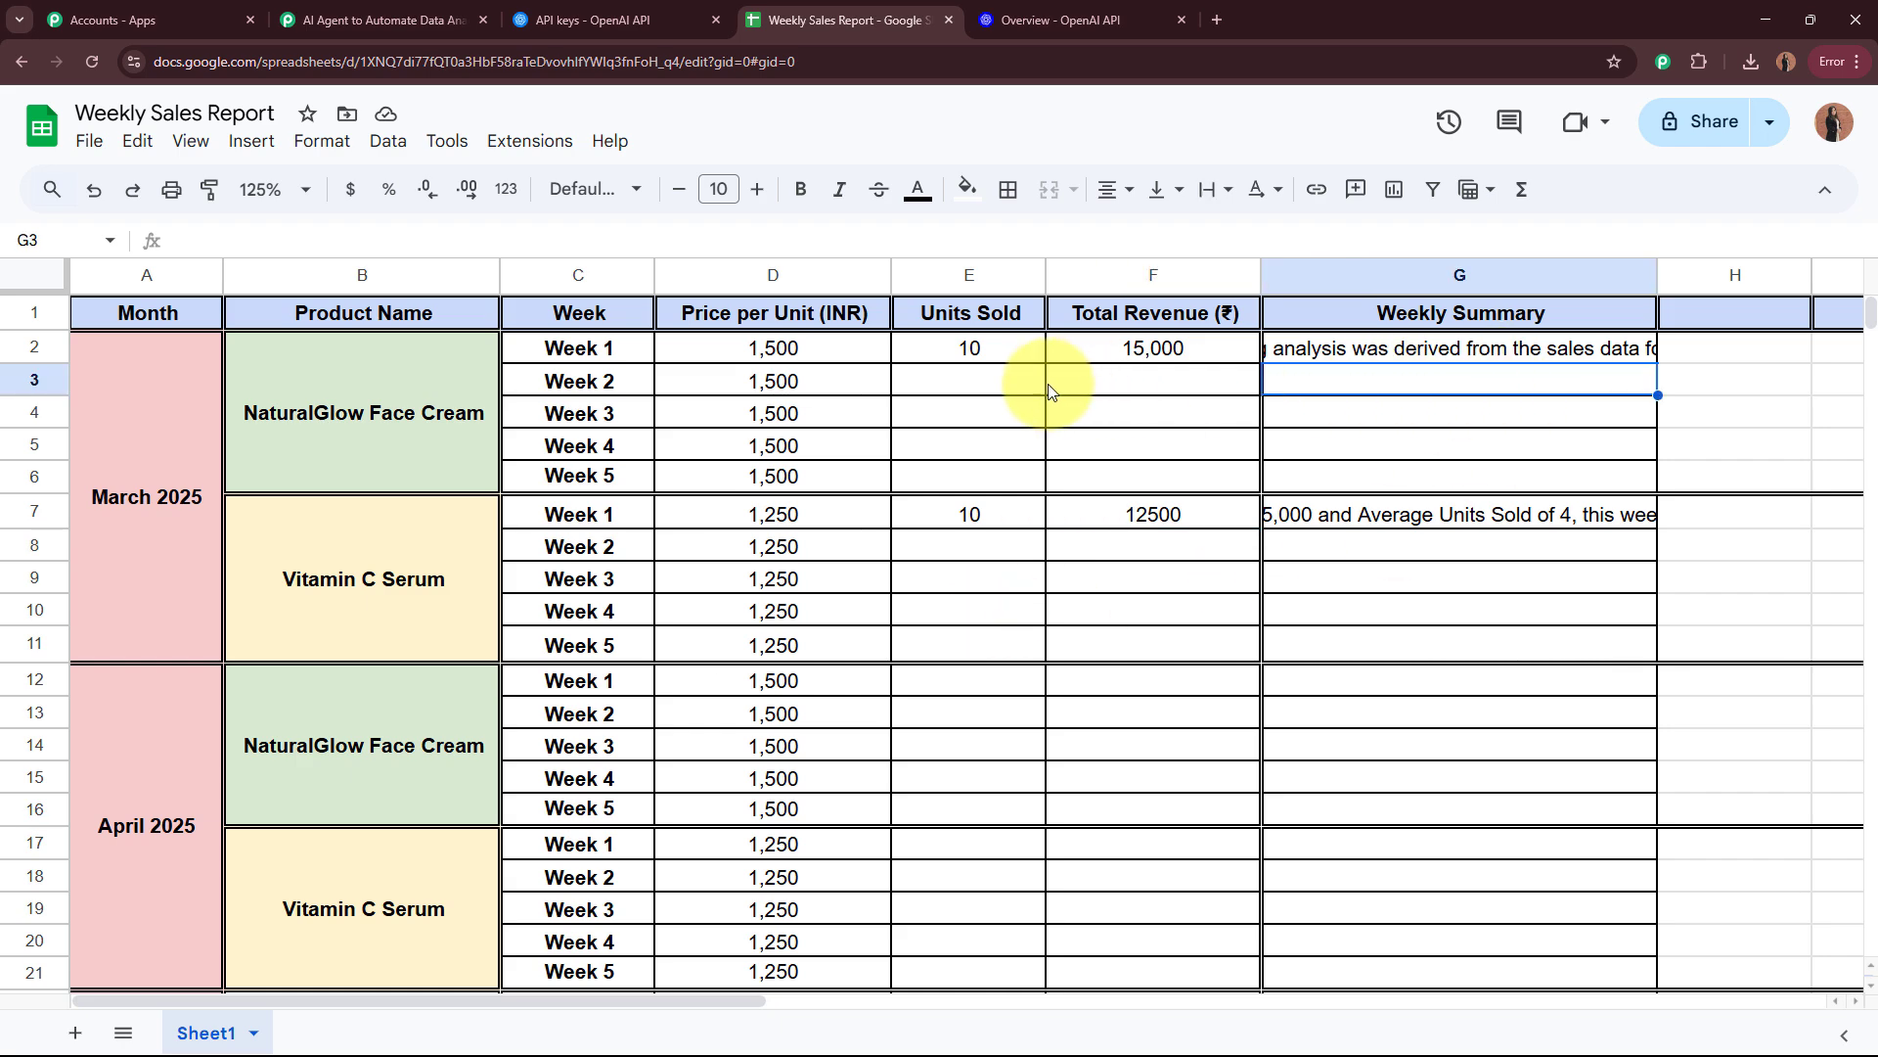
{"action": "left_click", "coordinate": [1007, 388]}
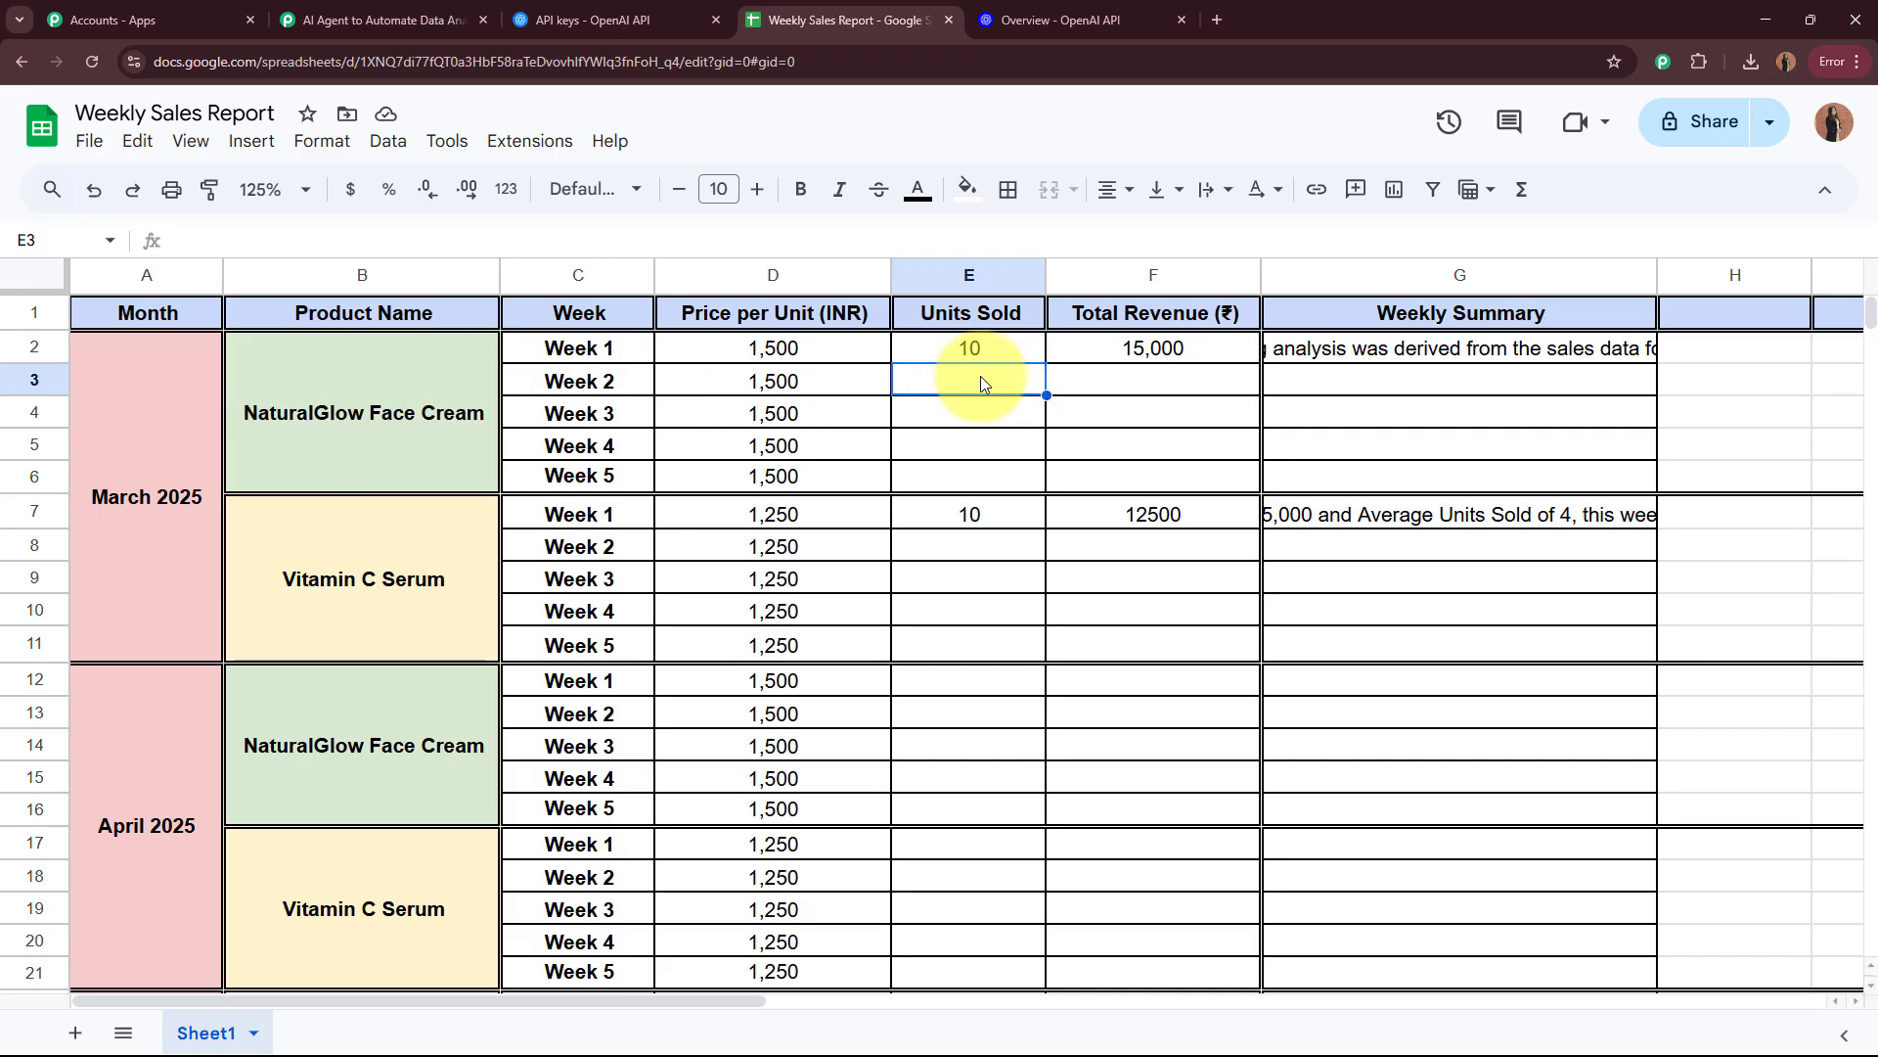
{"action": "type", "text": "20"}
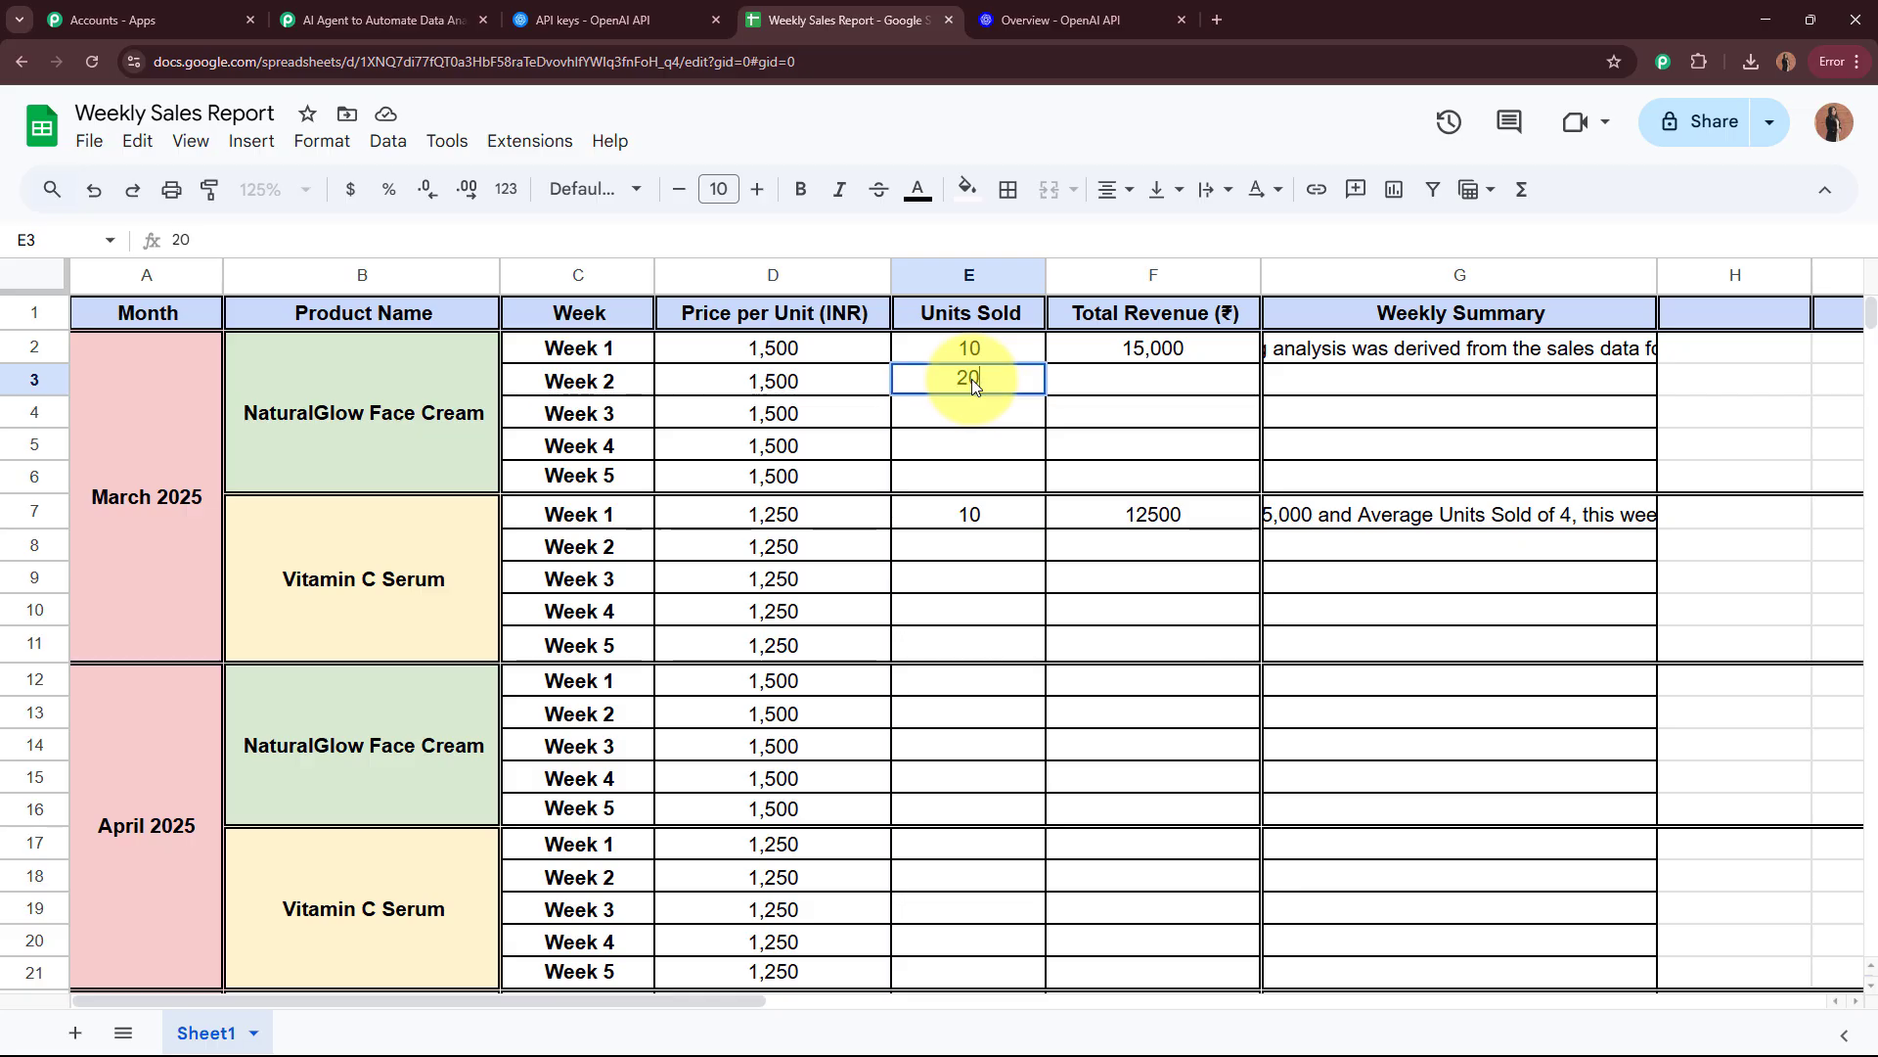
{"action": "left_click", "coordinate": [1130, 388]}
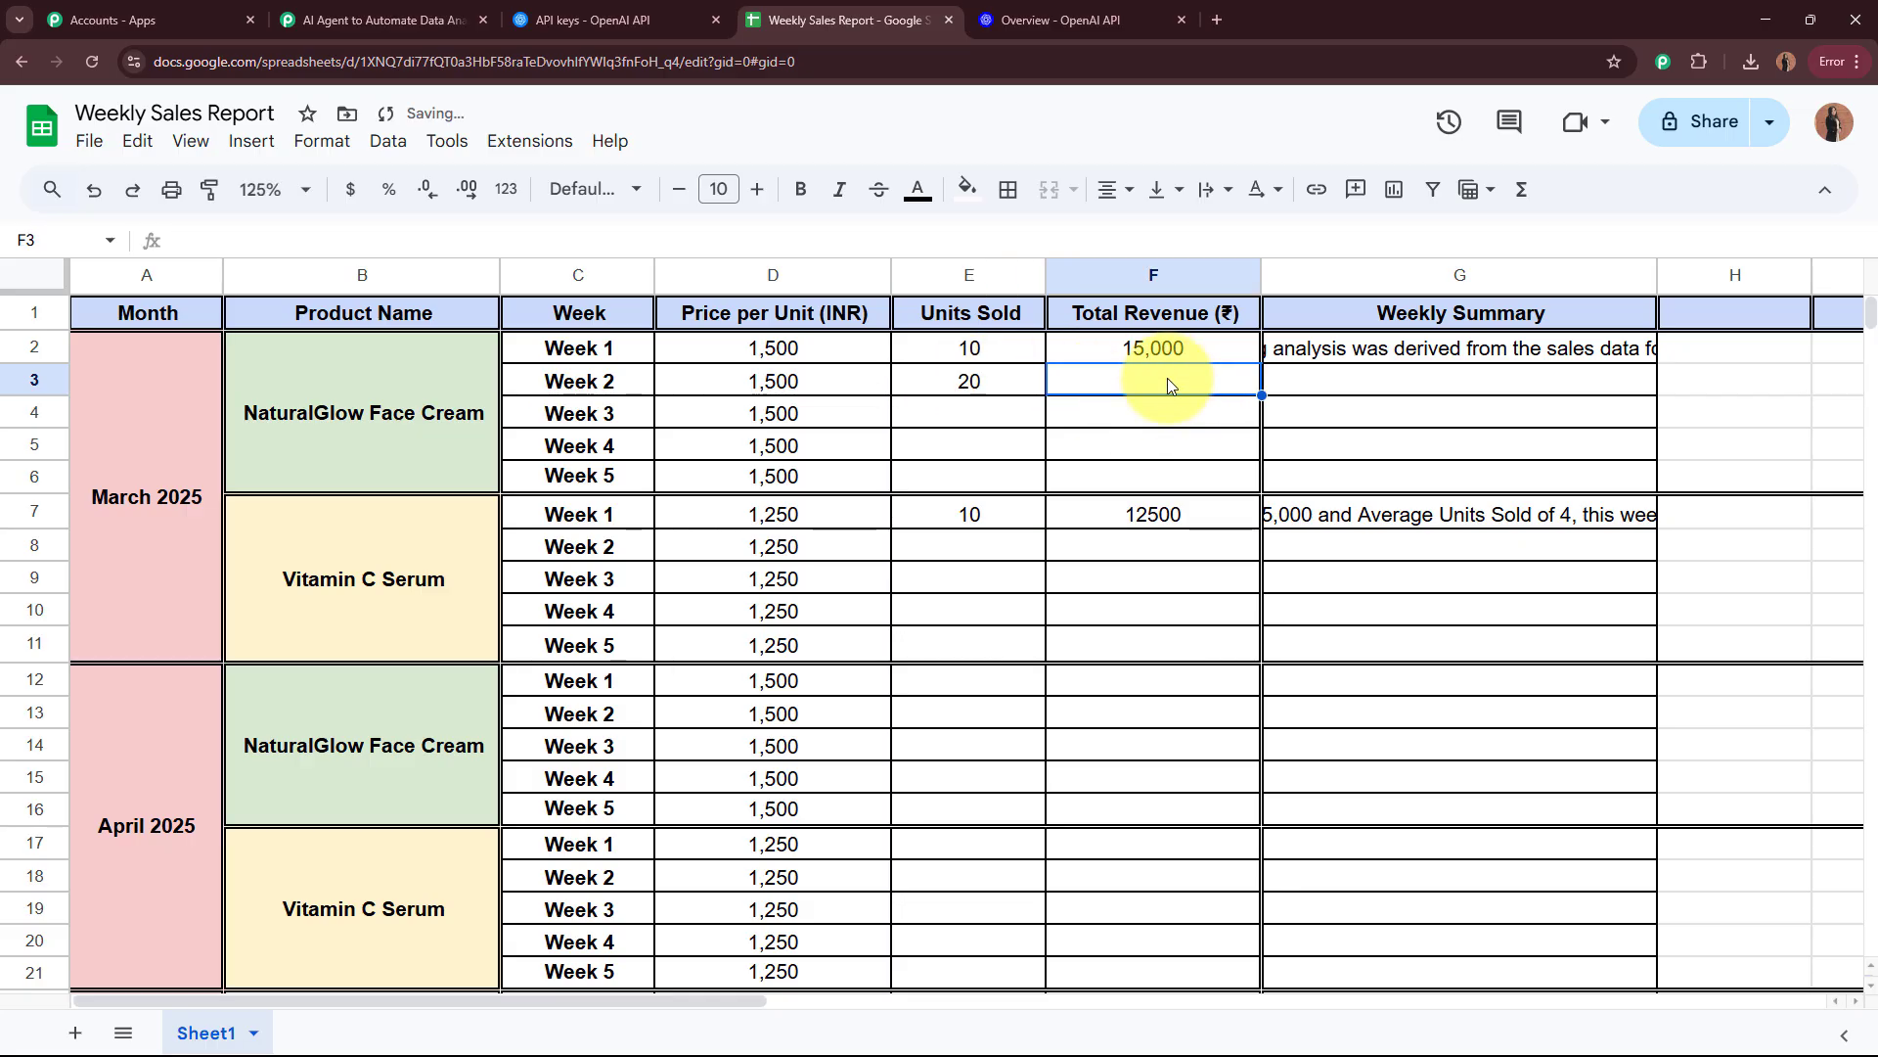
{"action": "type", "text": "30,000"}
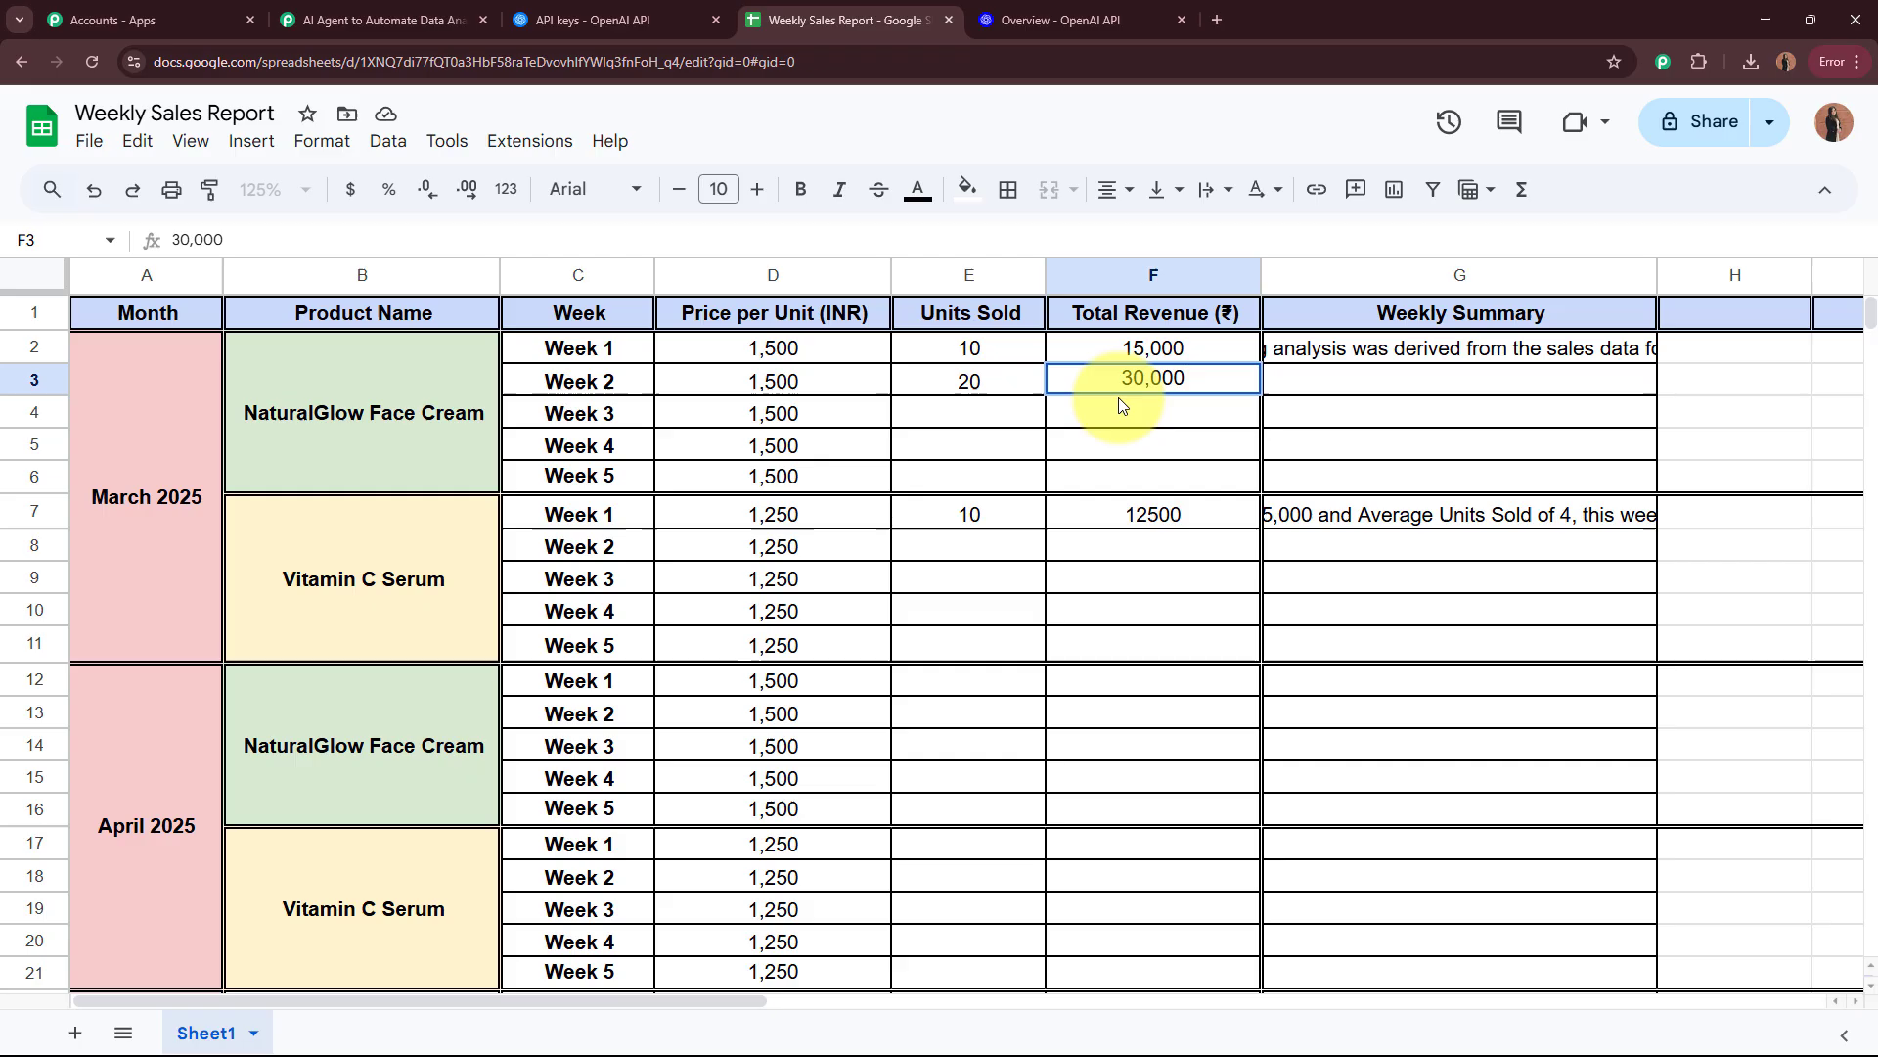
{"action": "left_click", "coordinate": [1111, 454]}
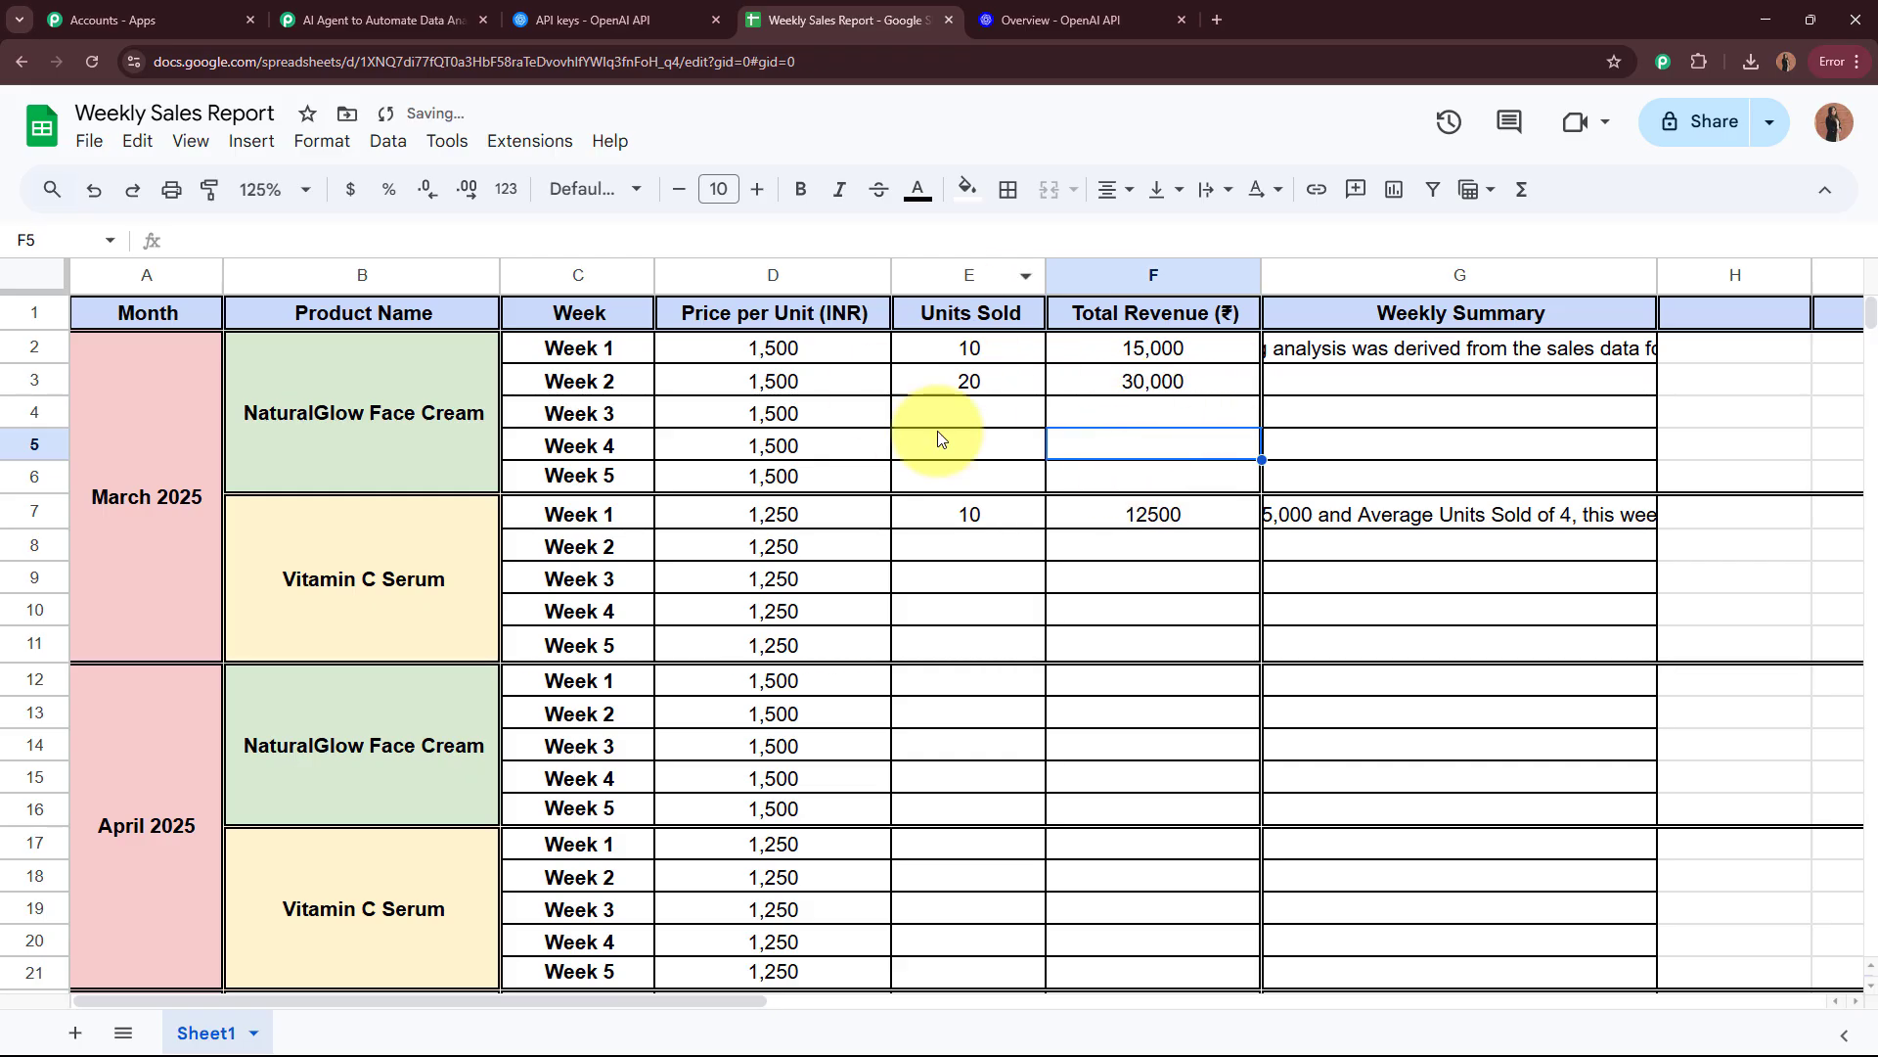
Step: Review the units sold, revenue, product, week and month of the NaturalGlow Face Cream Week 2 row
{"action": "left_click", "coordinate": [959, 385]}
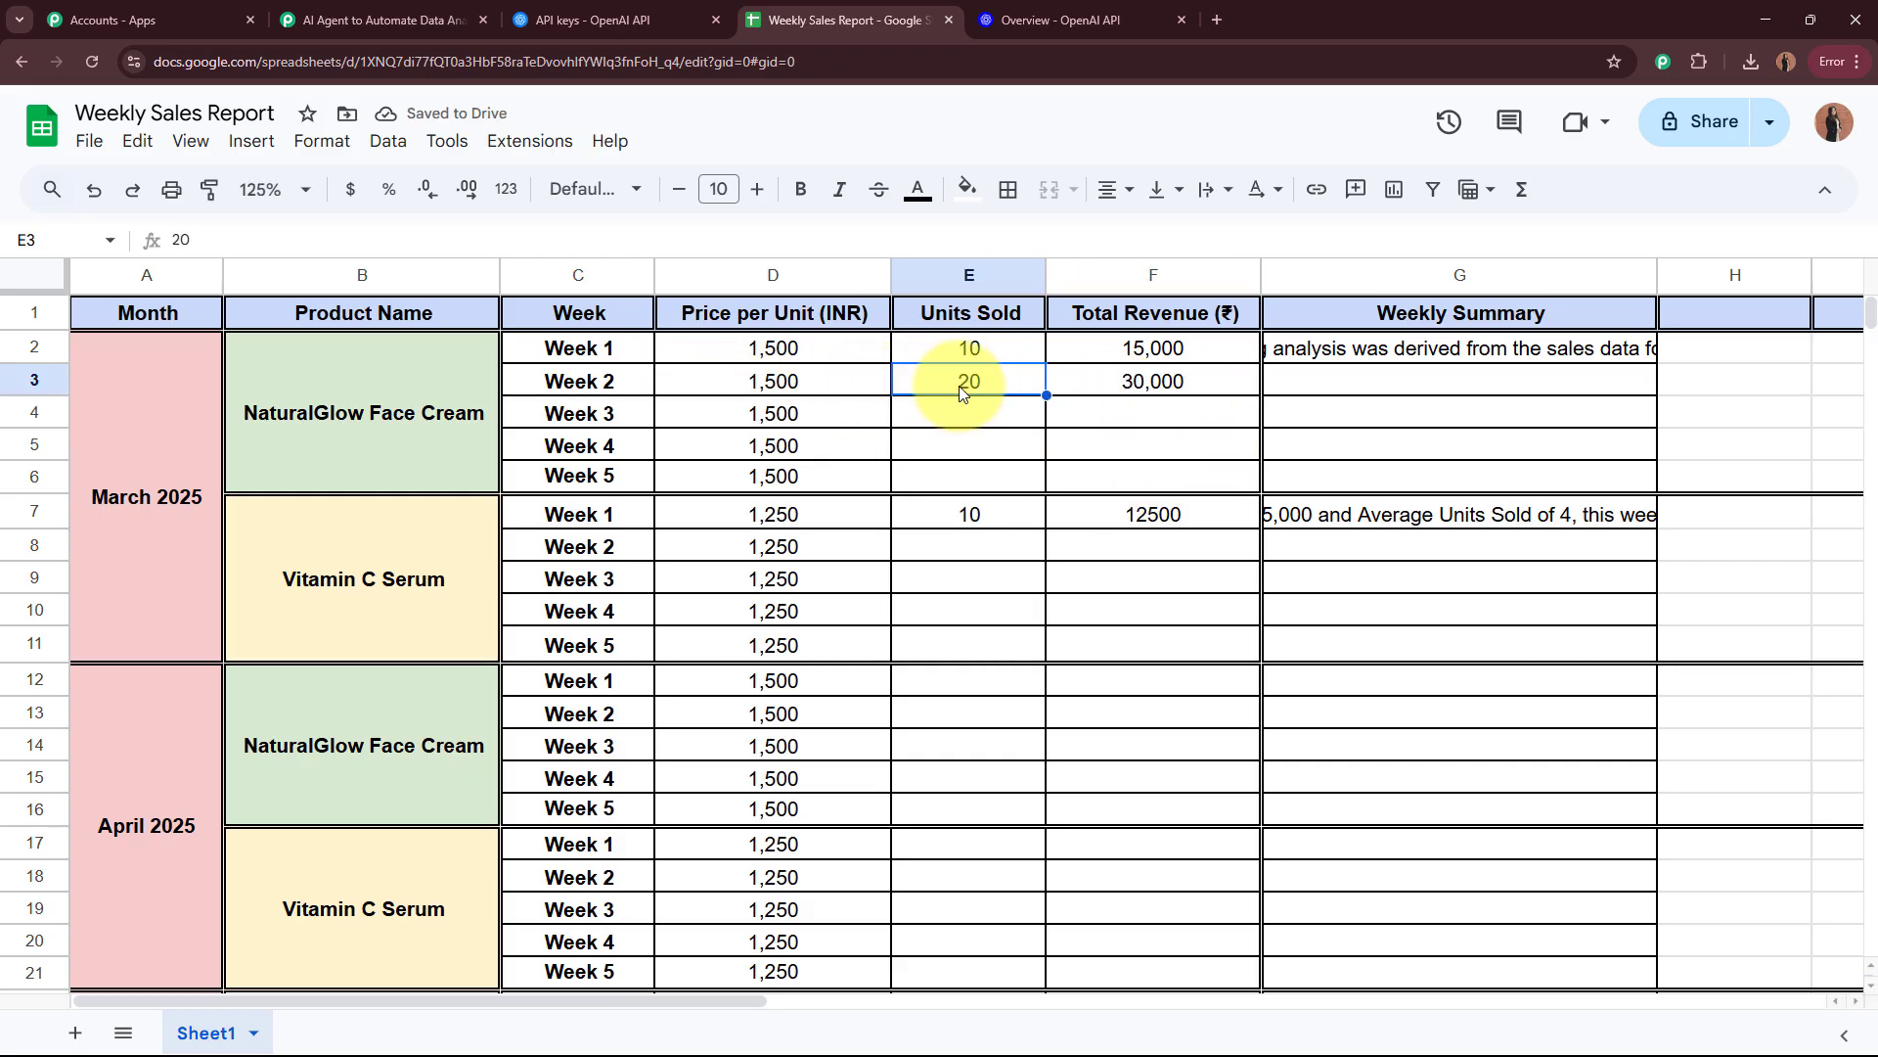
{"action": "left_click", "coordinate": [1164, 388]}
{"action": "left_click", "coordinate": [278, 413]}
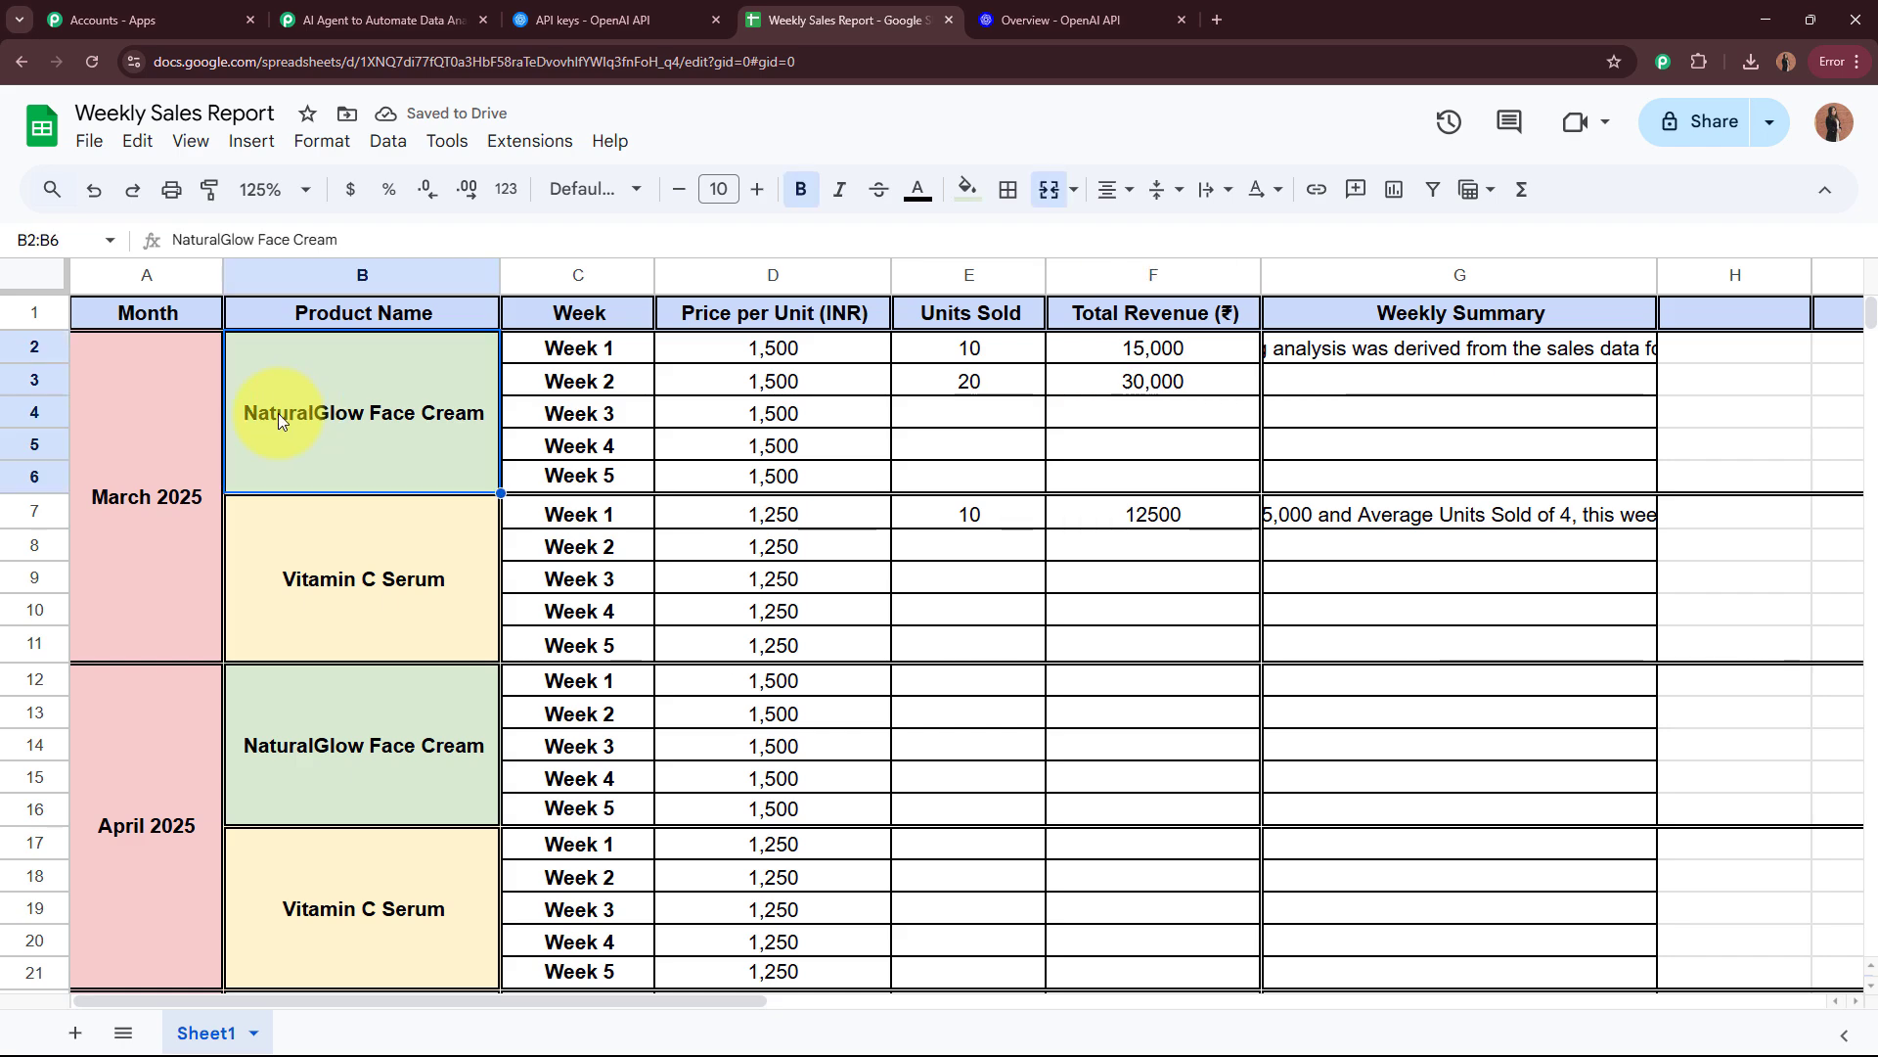
{"action": "left_click", "coordinate": [551, 380]}
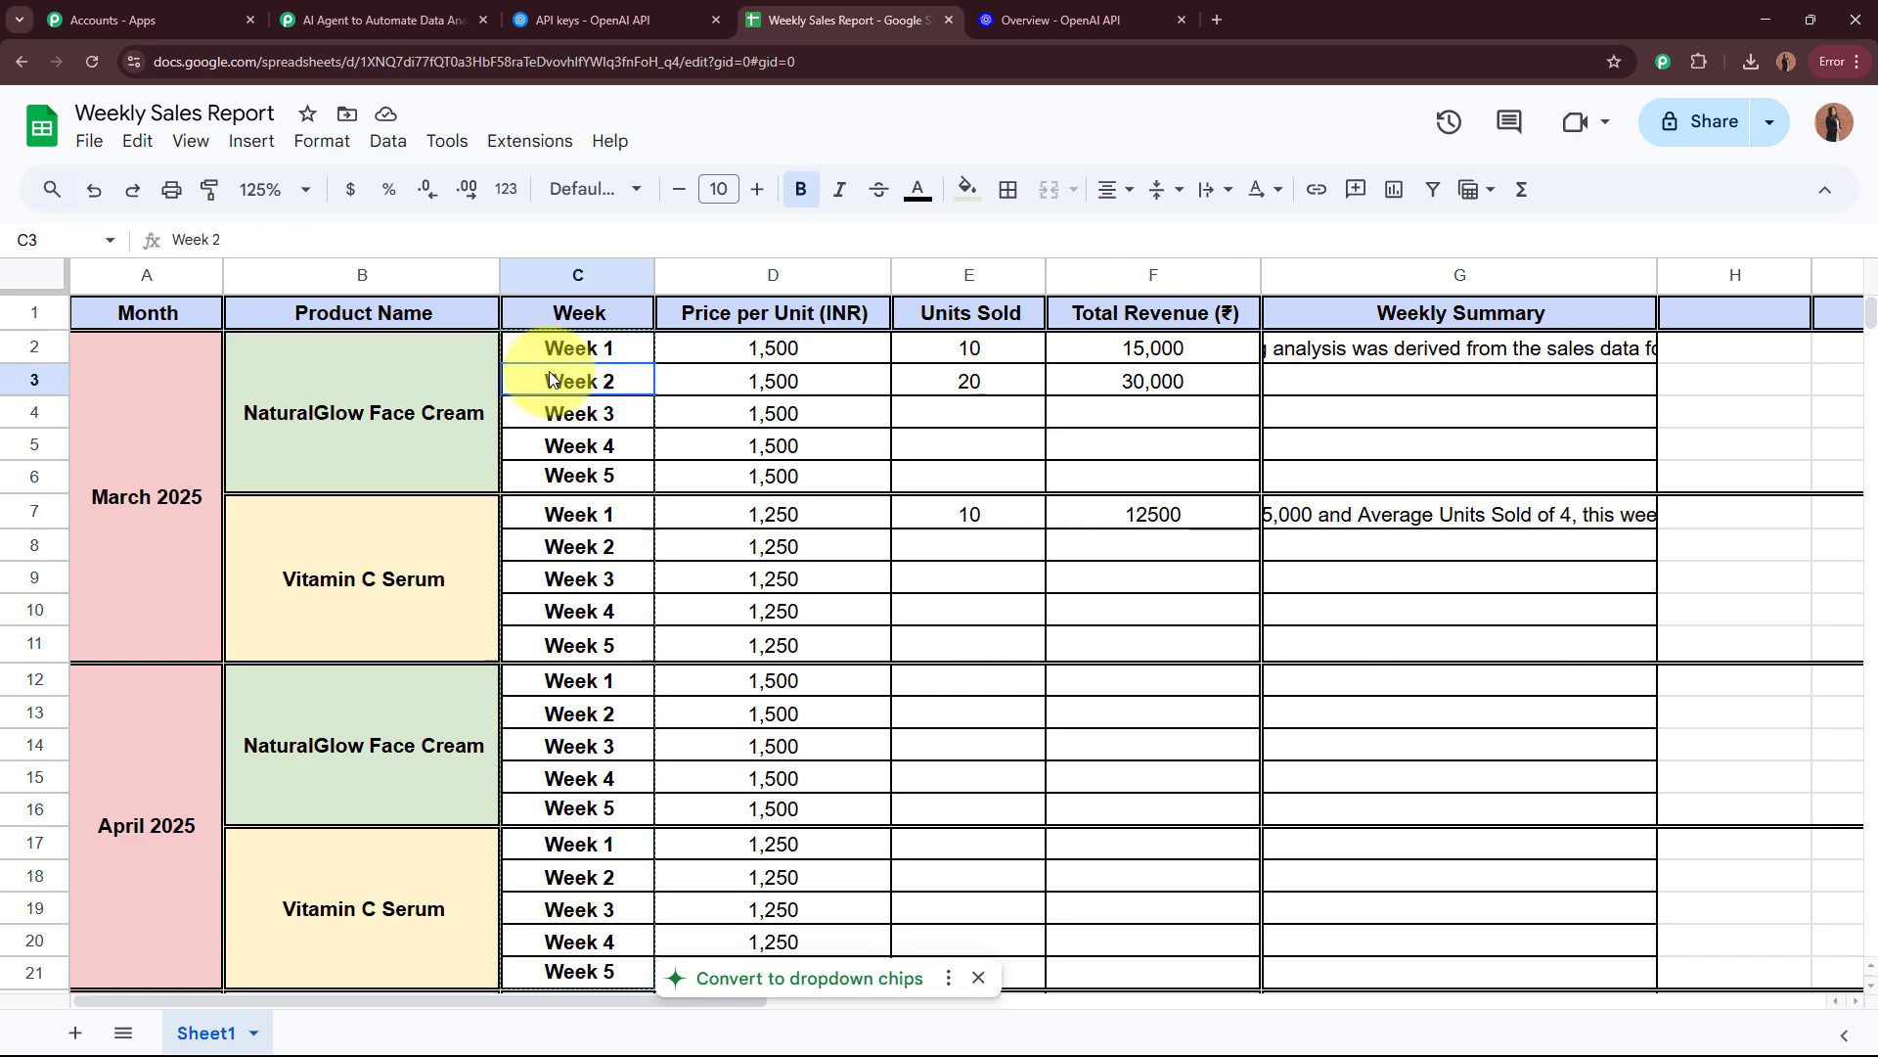
{"action": "left_click", "coordinate": [92, 419]}
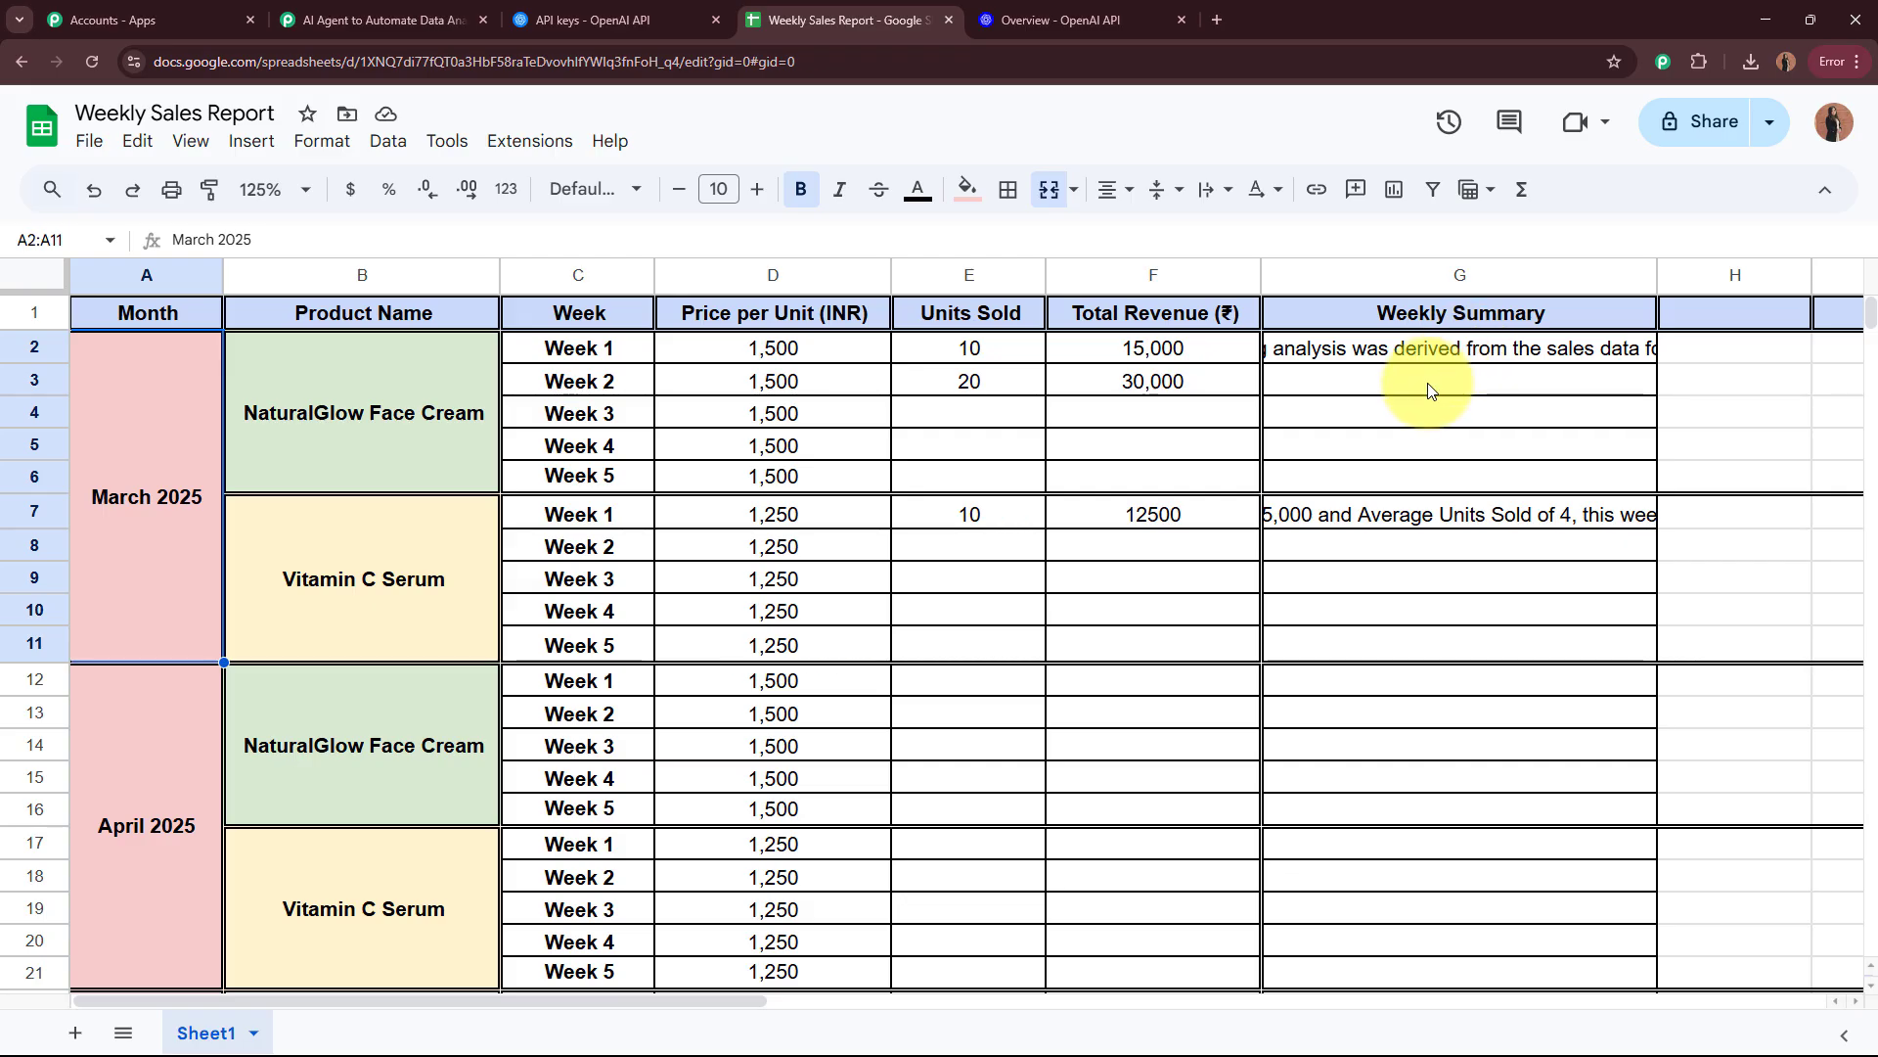
Step: Read the generated Weekly Summary for NaturalGlow Face Cream, March 2025 Week 2
{"action": "left_click", "coordinate": [1399, 383]}
{"action": "left_click", "coordinate": [1384, 443]}
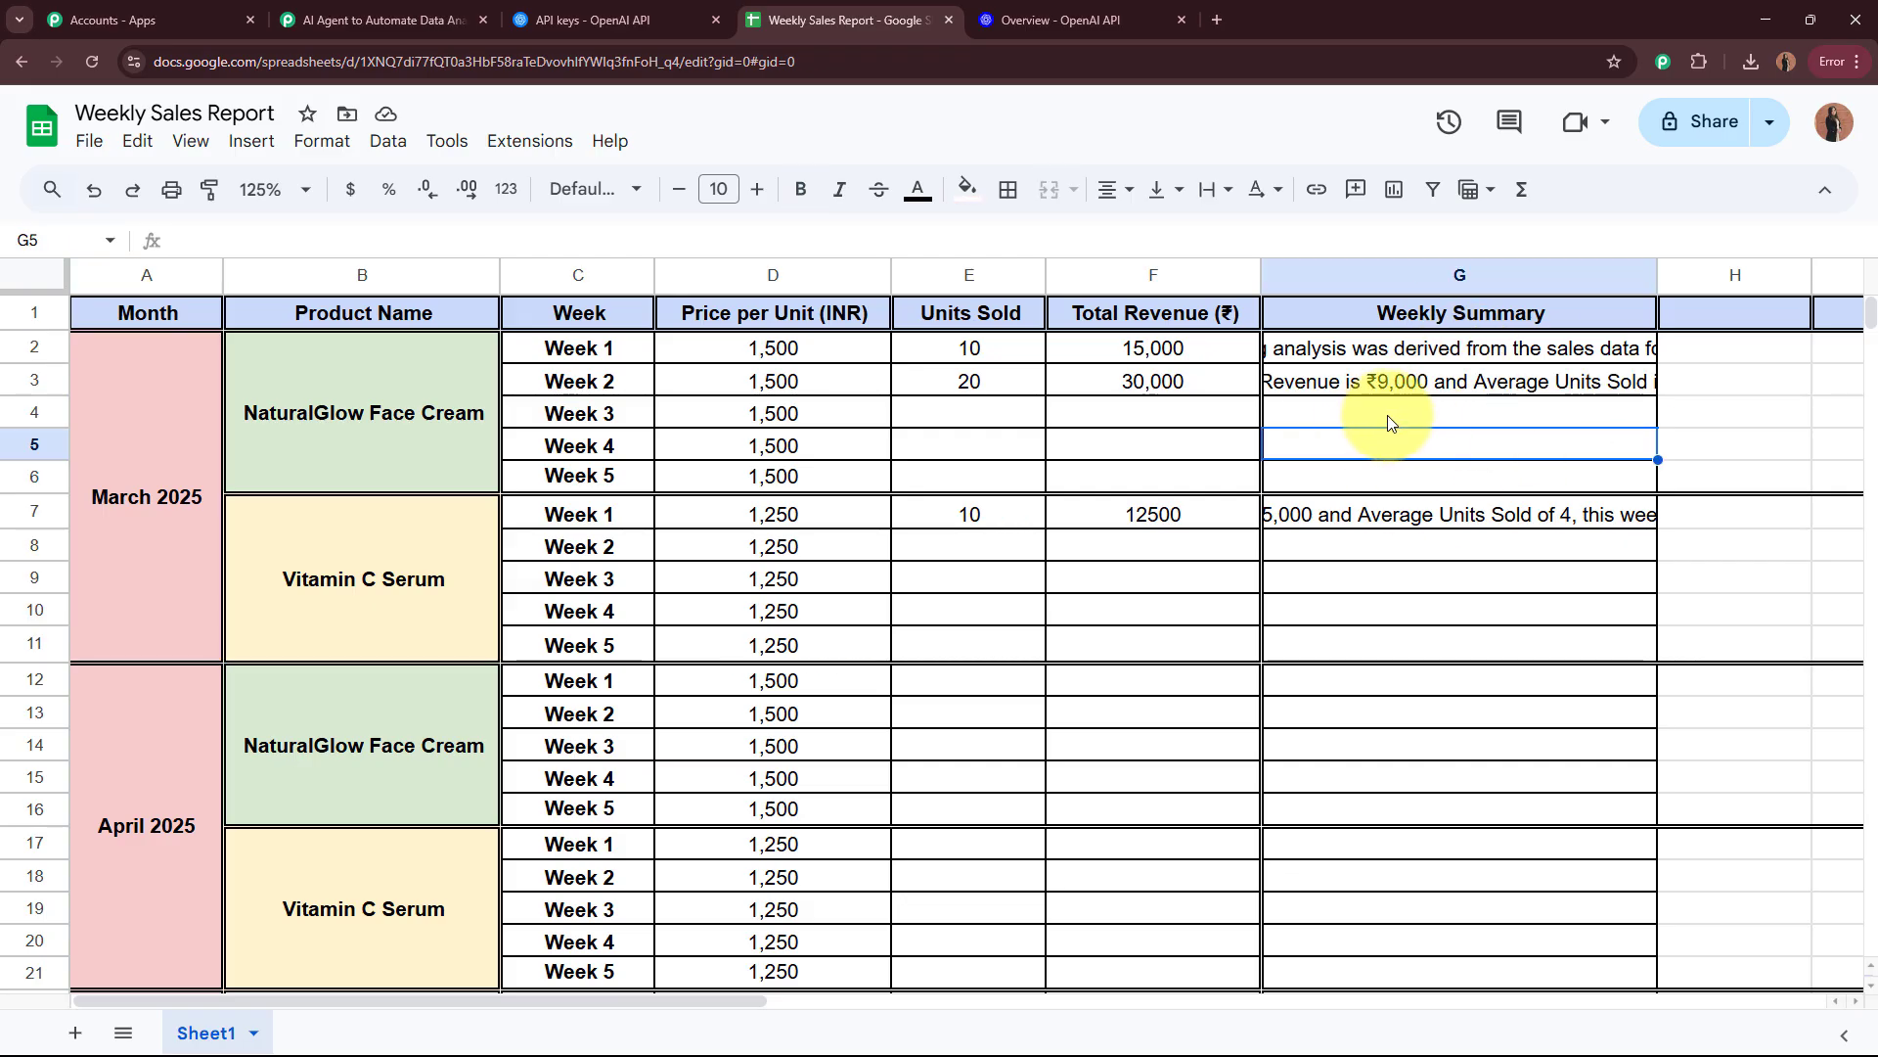
{"action": "left_click", "coordinate": [1430, 391]}
{"action": "double_click", "coordinate": [1431, 390]}
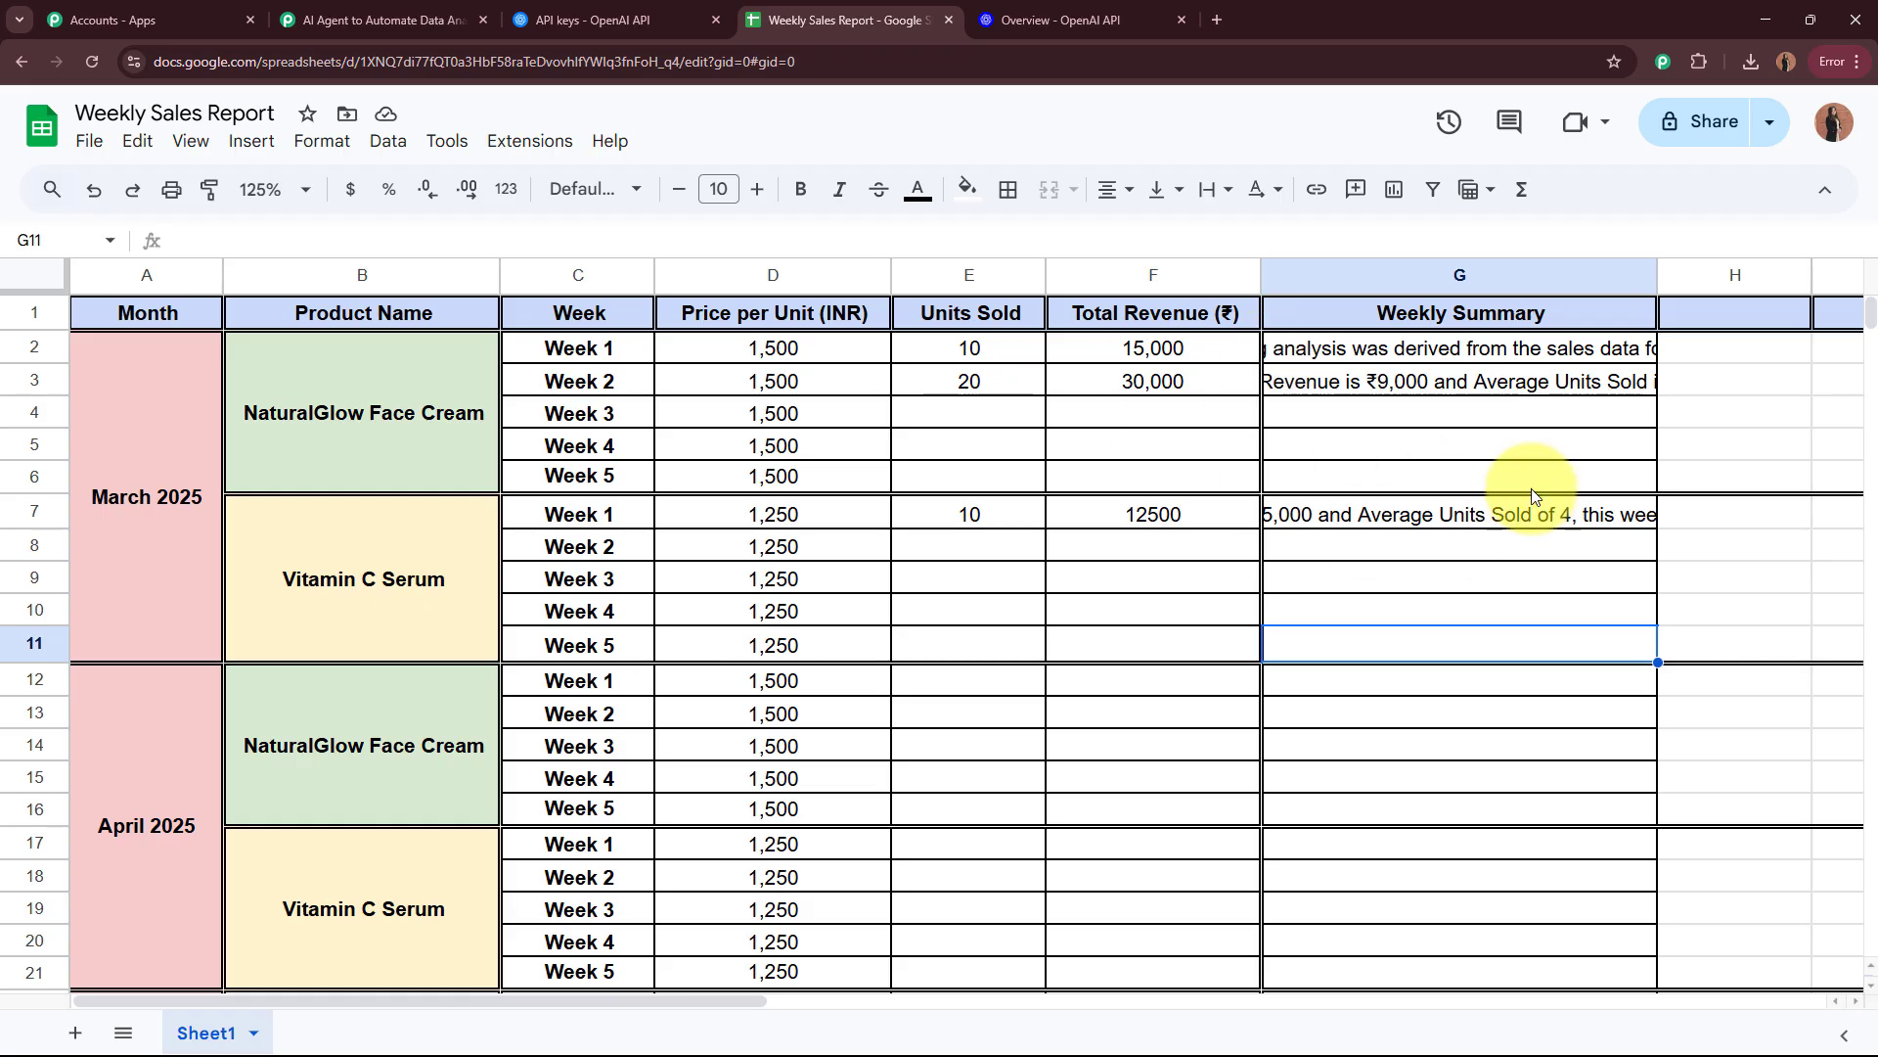
{"action": "double_click", "coordinate": [1460, 384]}
{"action": "left_click", "coordinate": [1430, 753]}
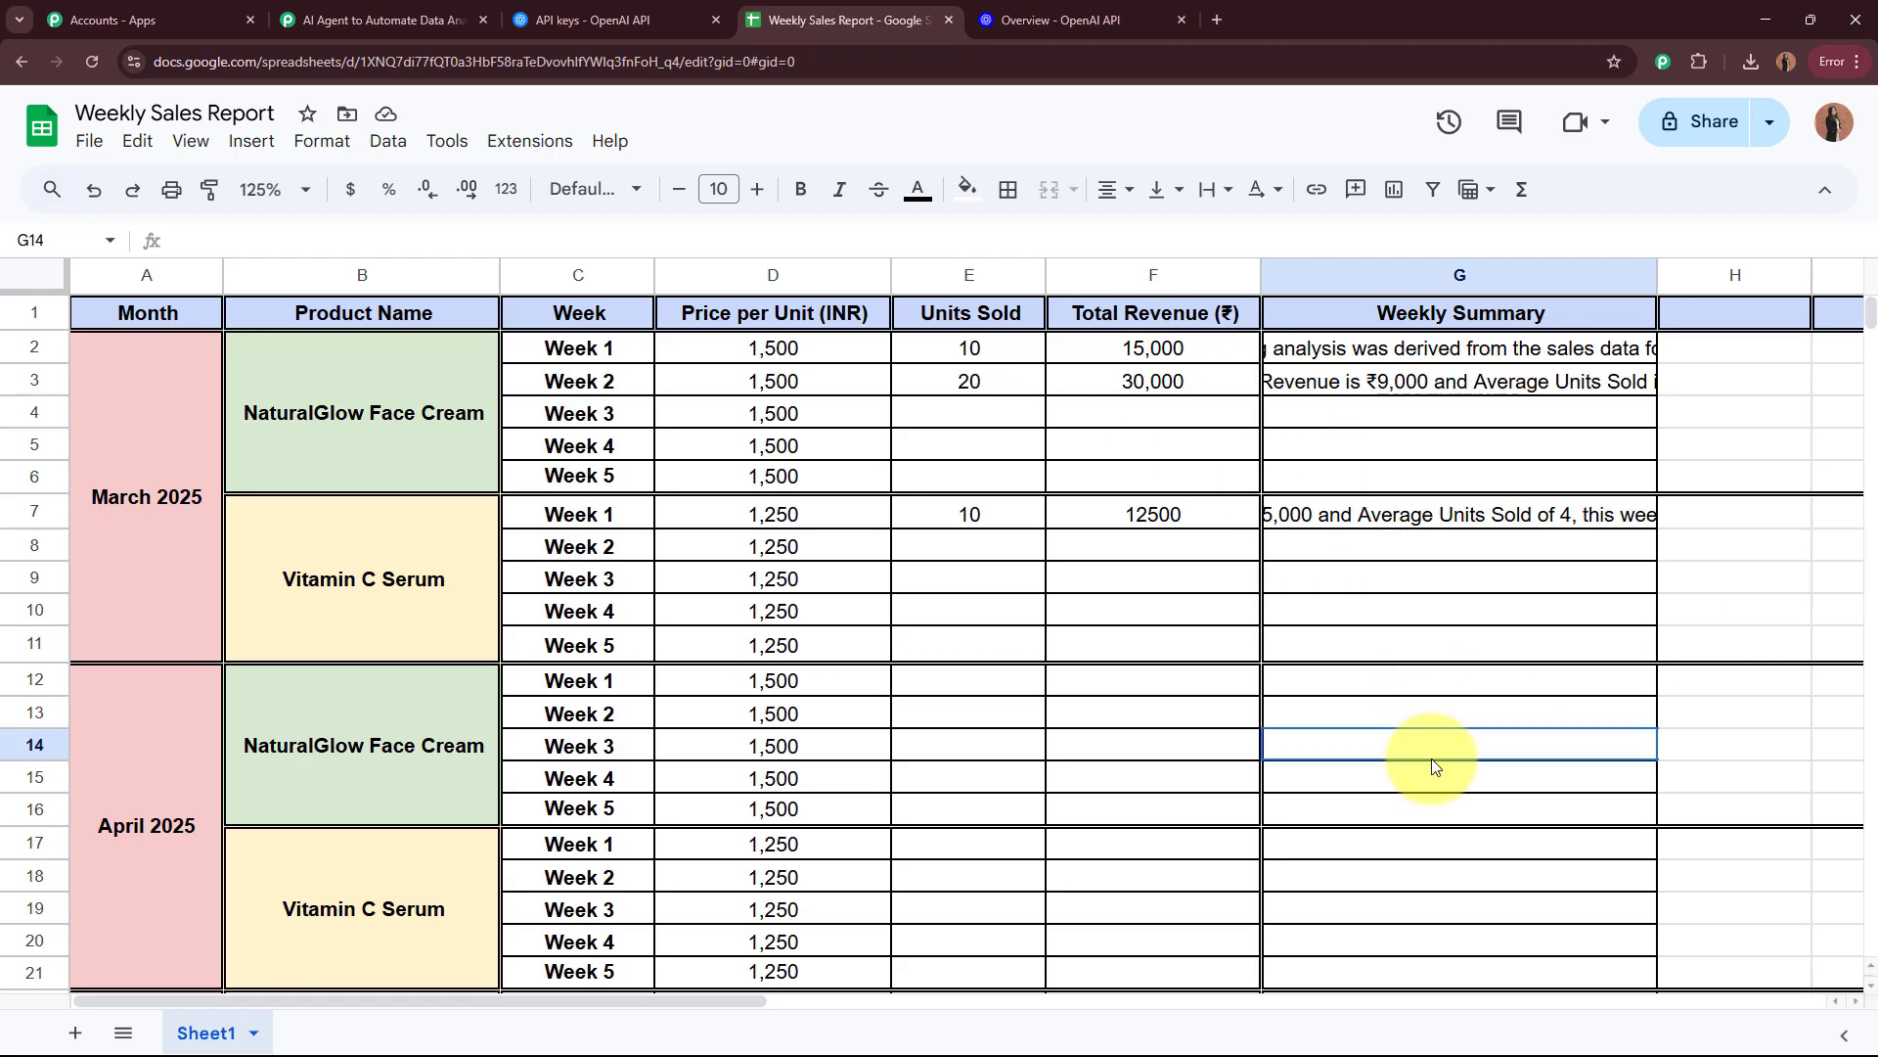
{"action": "left_click", "coordinate": [1368, 387]}
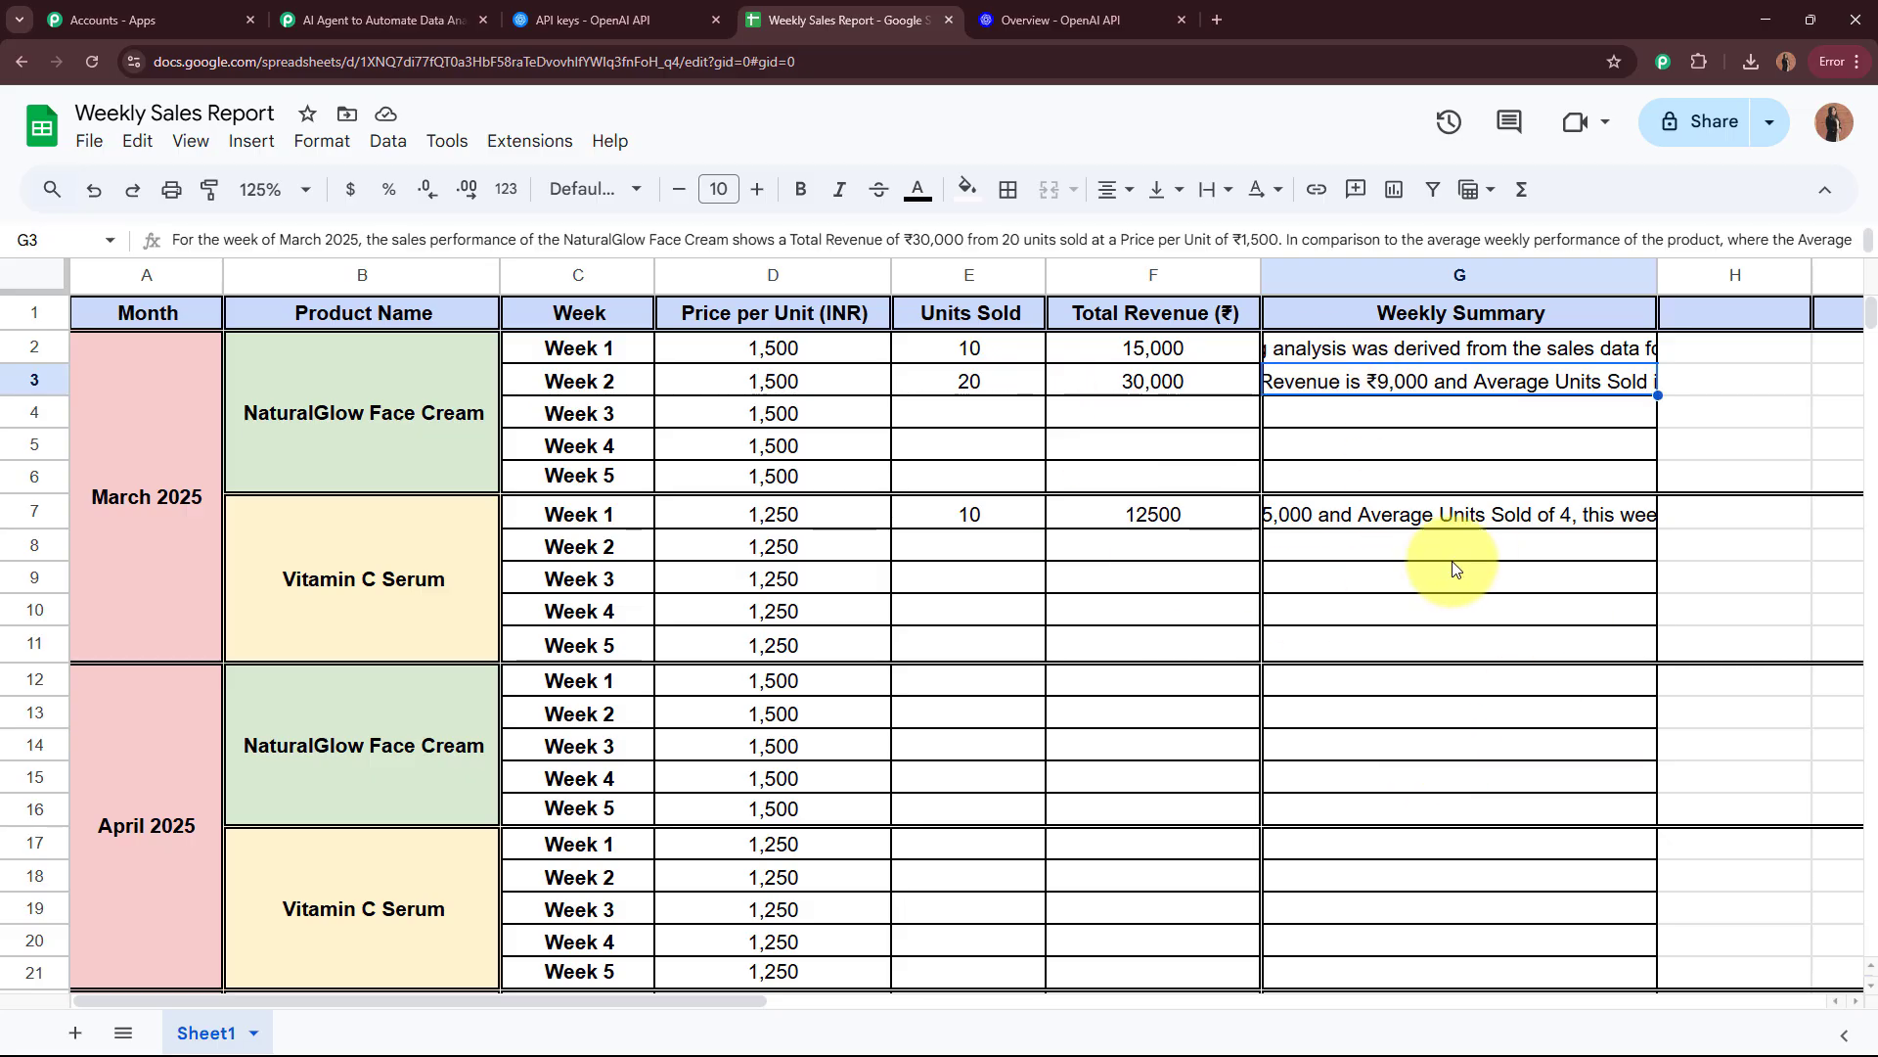
Step: Switch back to the Pabbly Connect workflow and review its trigger, ChatGPT action and Update Row action
{"action": "left_click", "coordinate": [424, 18]}
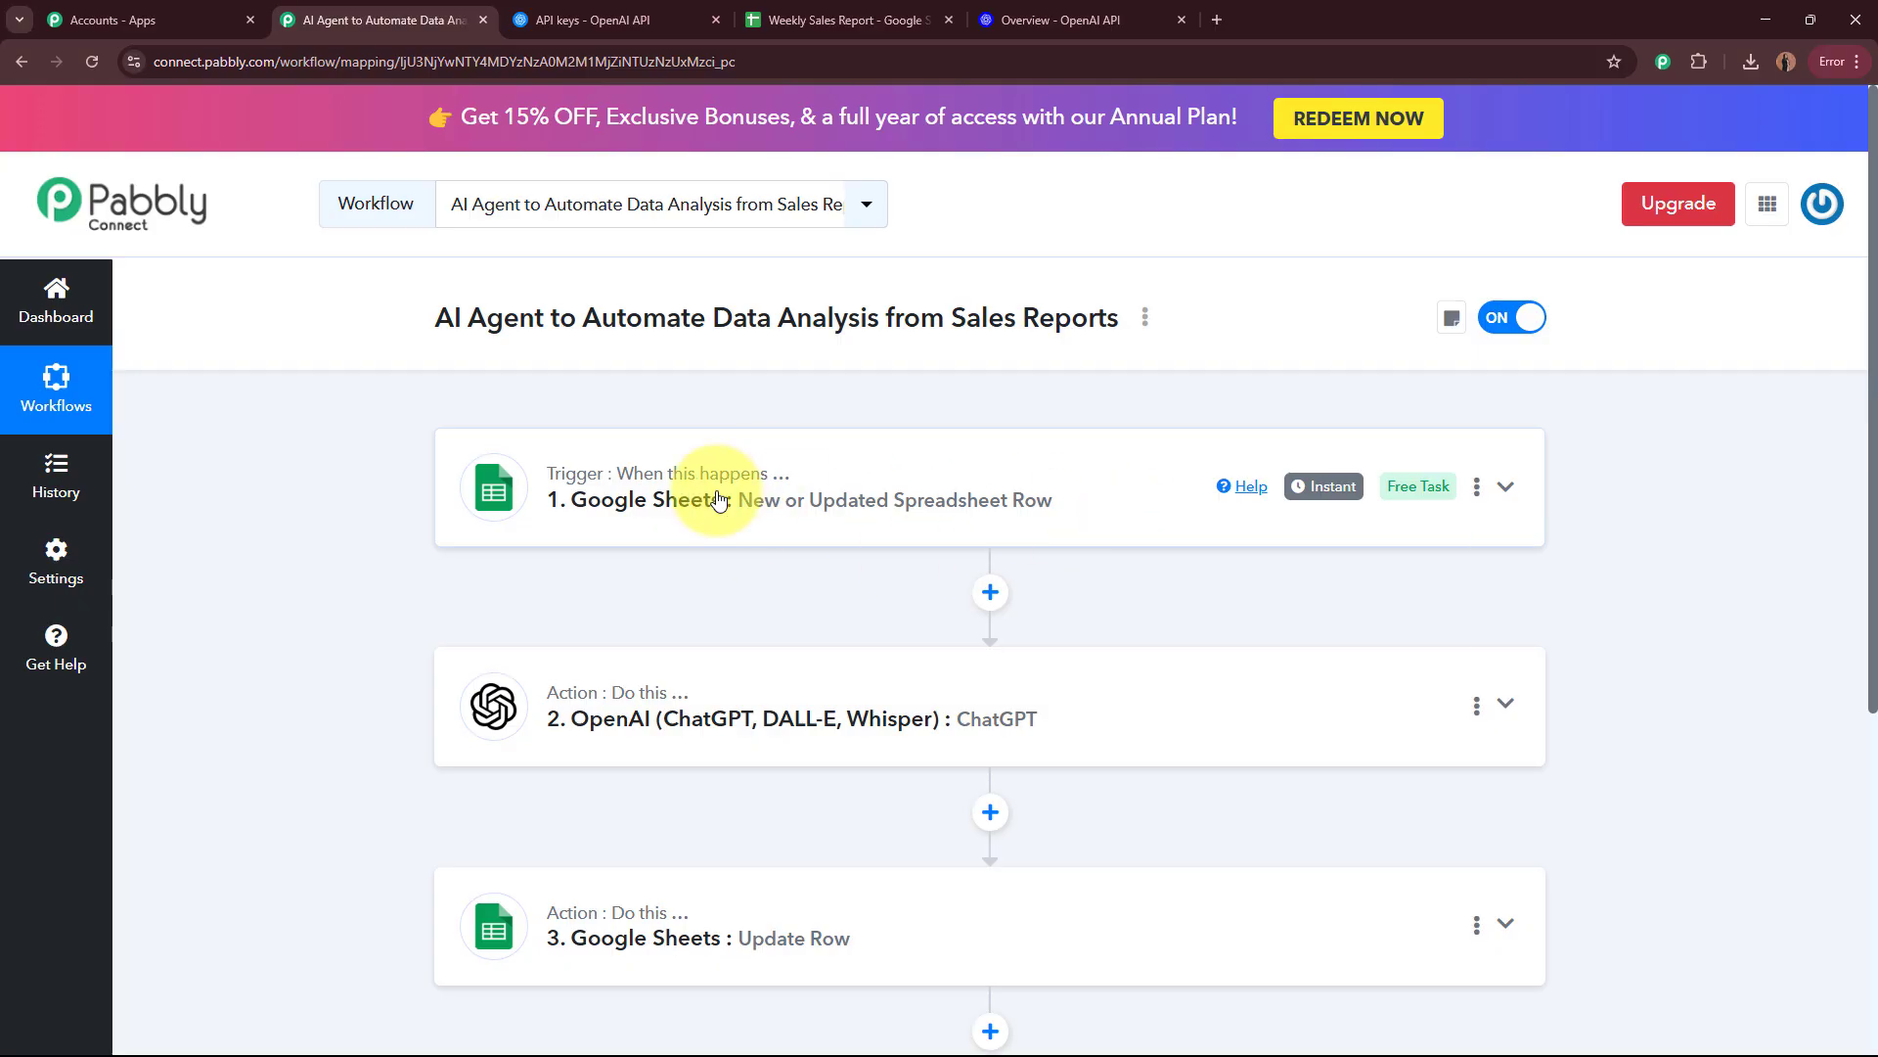
{"action": "scroll", "coordinate": [719, 500], "scroll_direction": "down", "scroll_amount": 3}
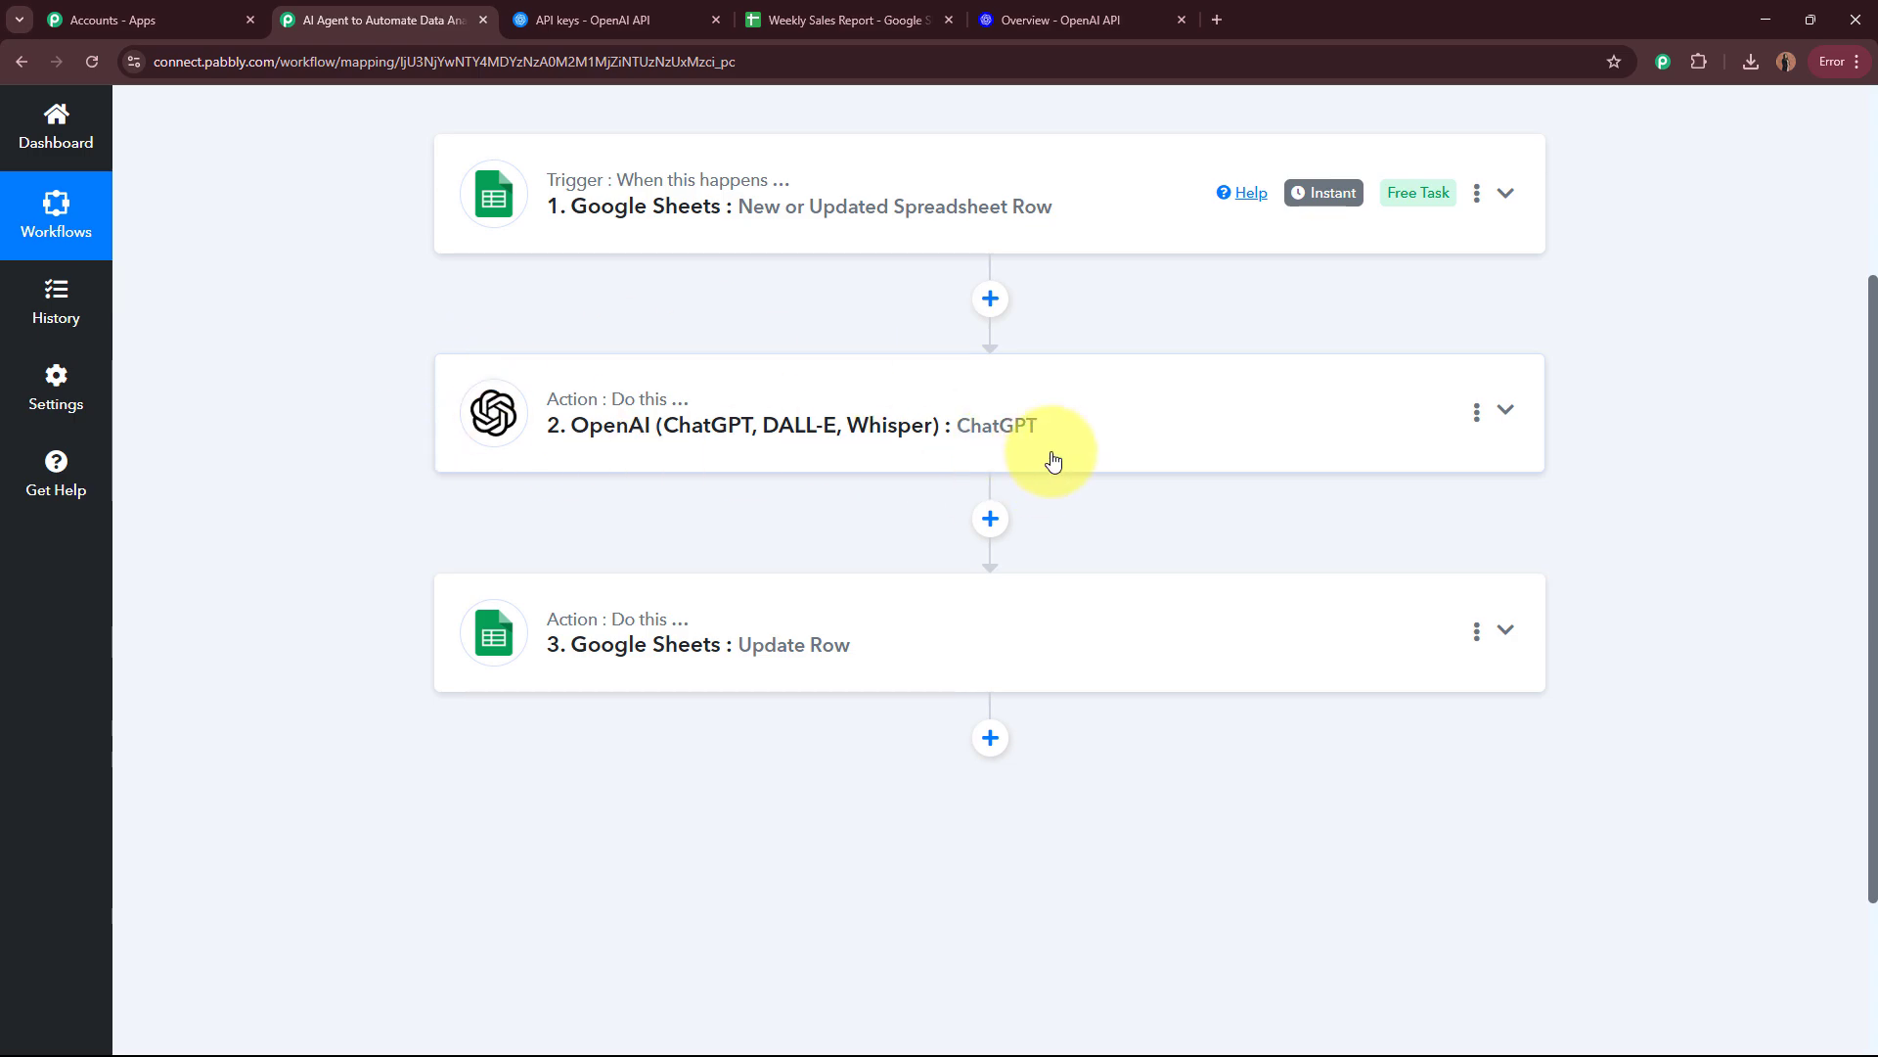
{"action": "scroll", "coordinate": [1052, 460], "scroll_direction": "down", "scroll_amount": 2}
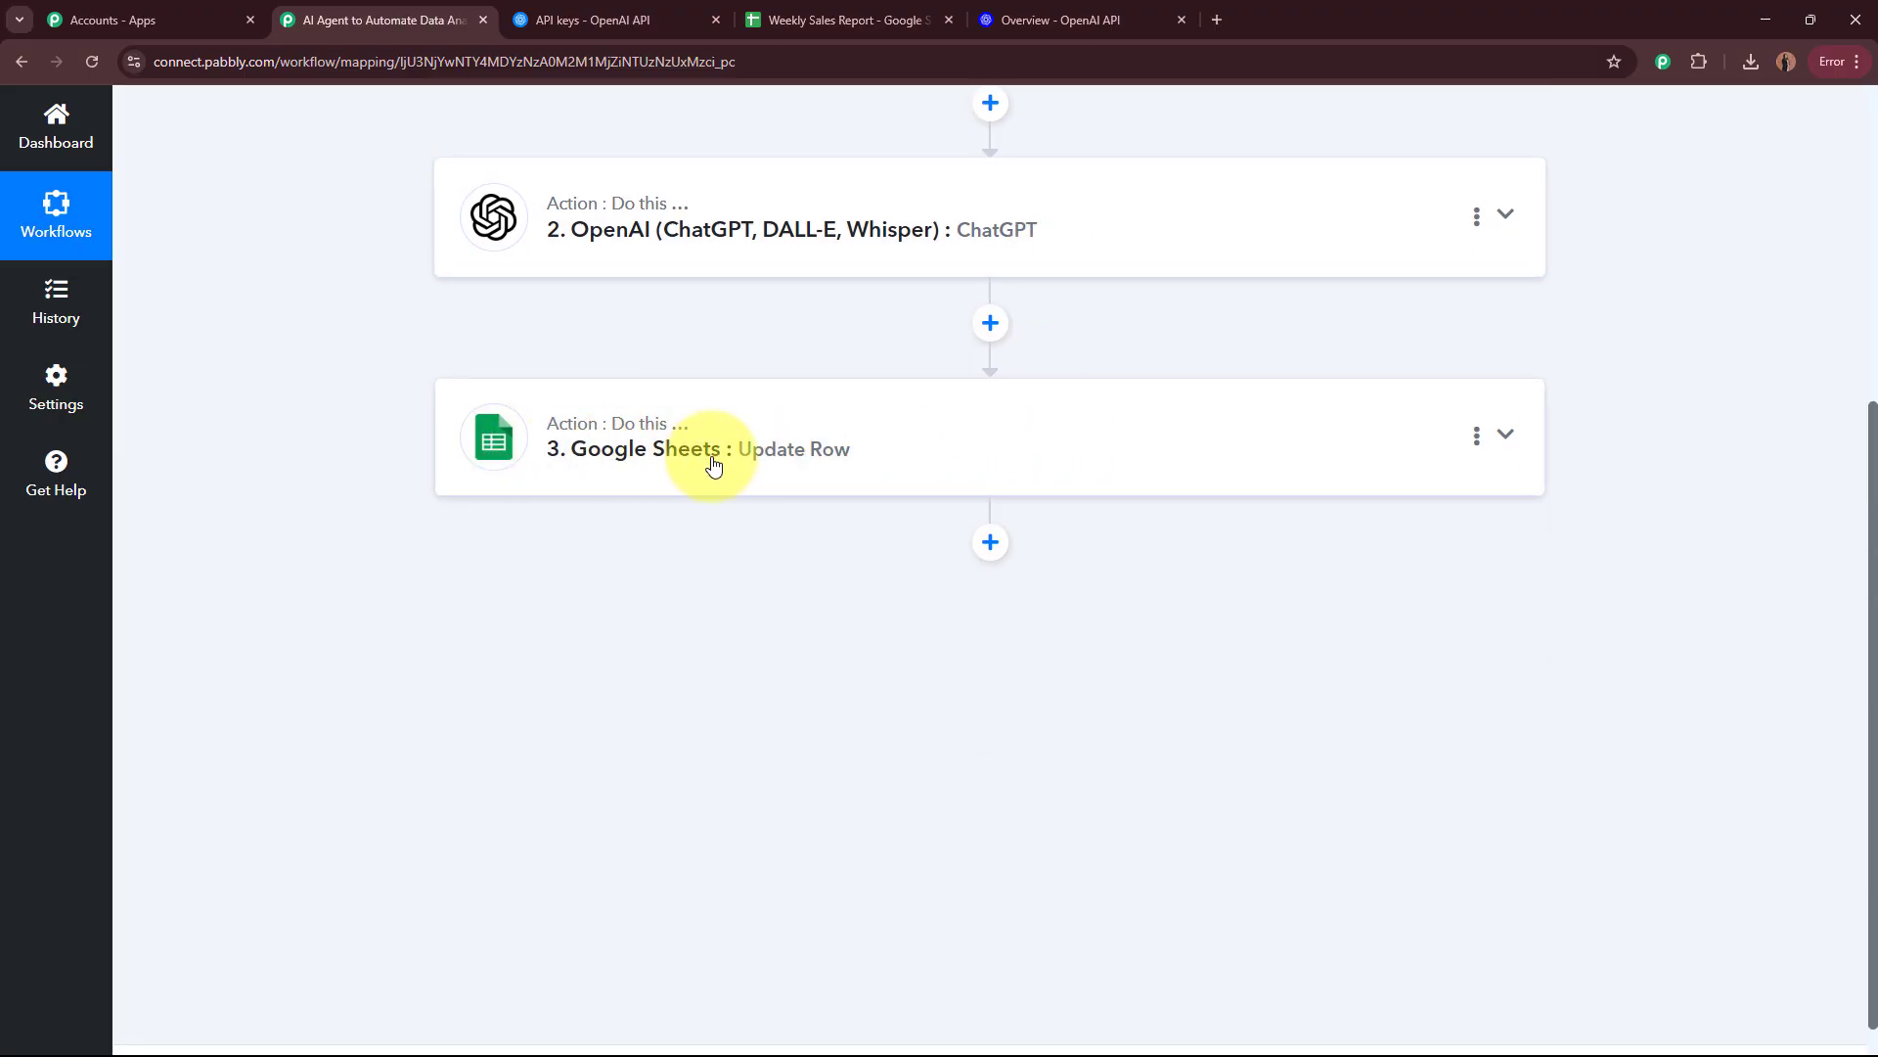
{"action": "scroll", "coordinate": [895, 474], "scroll_direction": "up", "scroll_amount": 5}
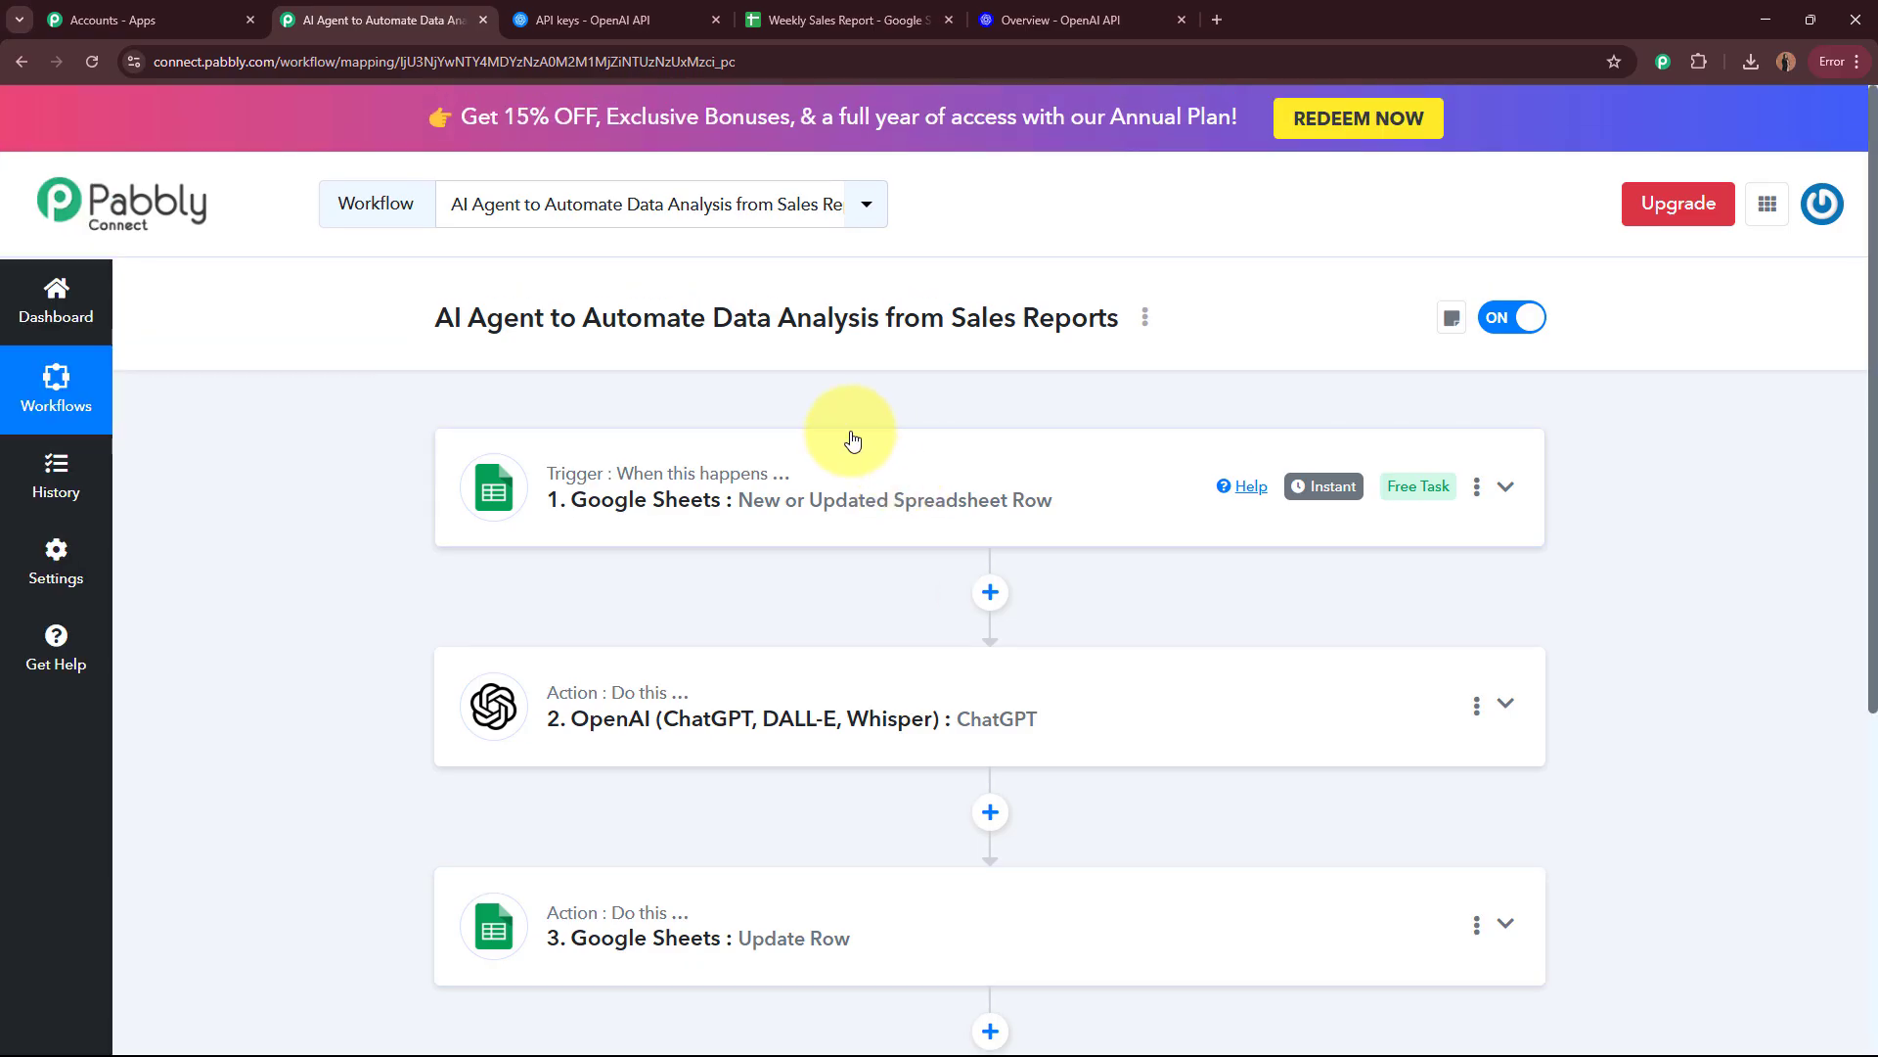